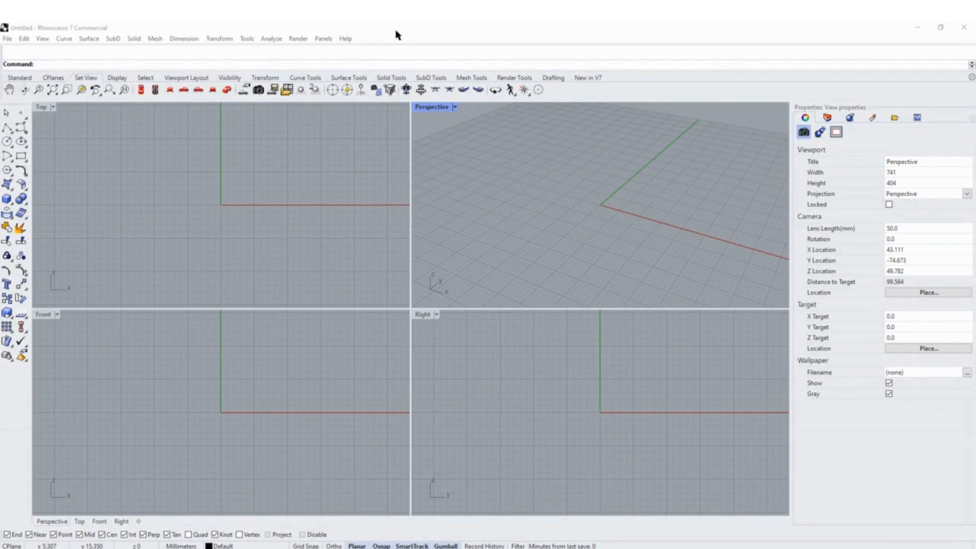
left_click(399, 32)
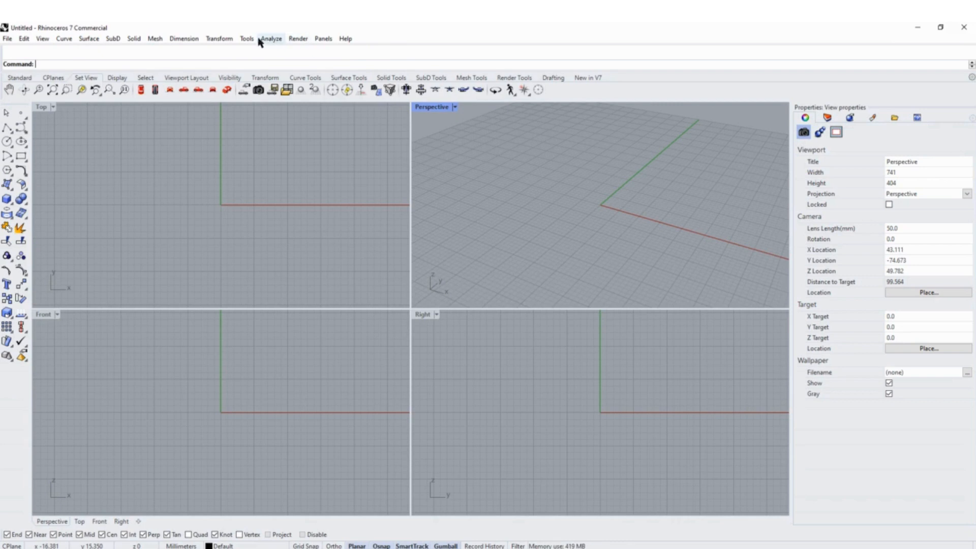
left_click(210, 41)
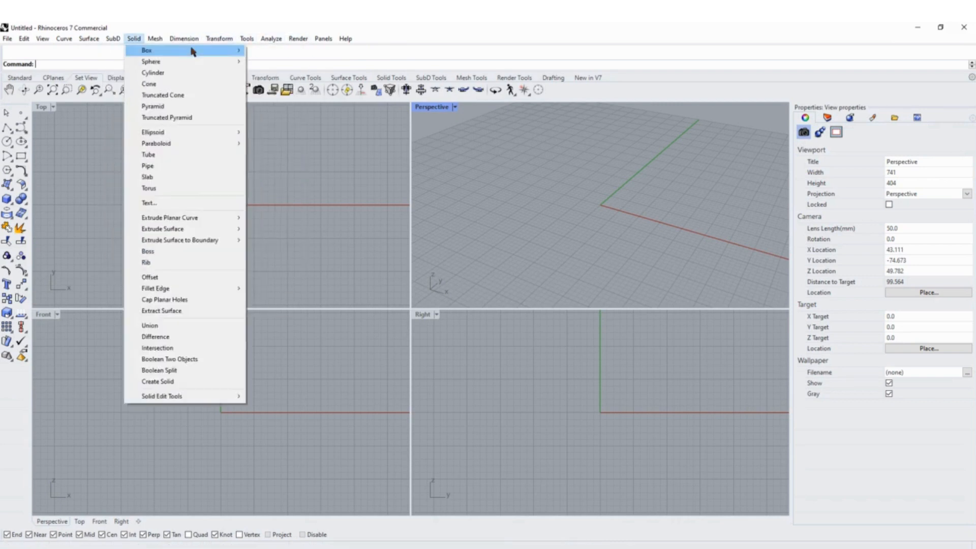
mouse_move(161, 40)
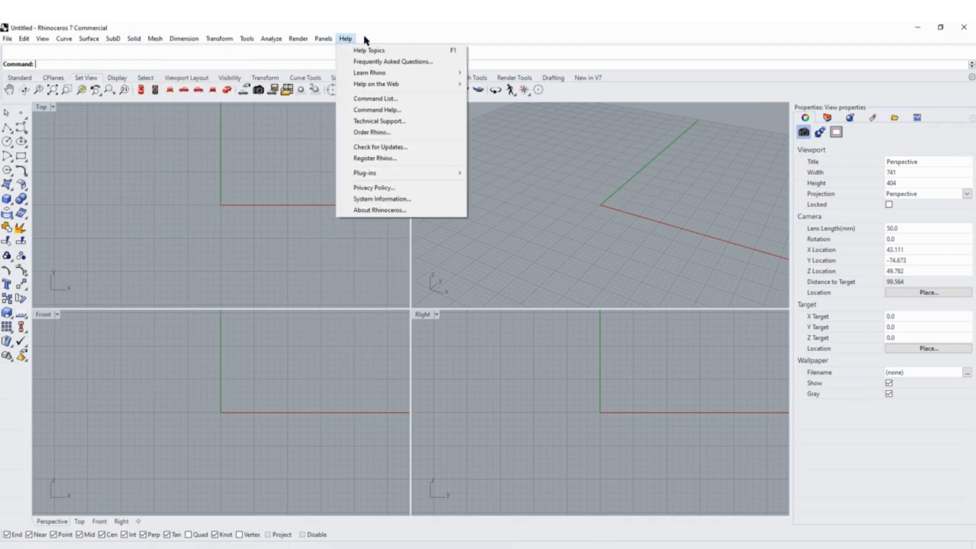
left_click(364, 38)
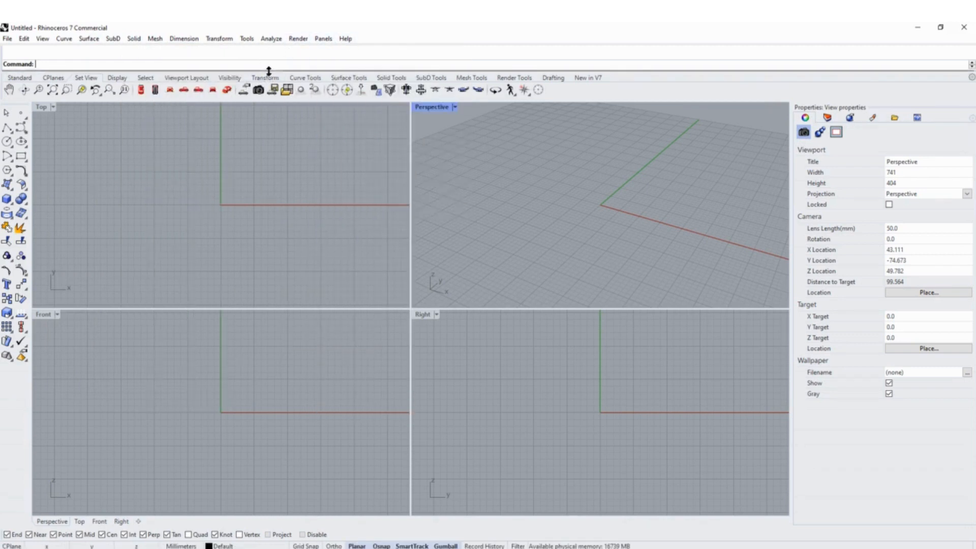
Enlarge the command history area so that it shows more lines.
left_click_drag(267, 104, 296, 78)
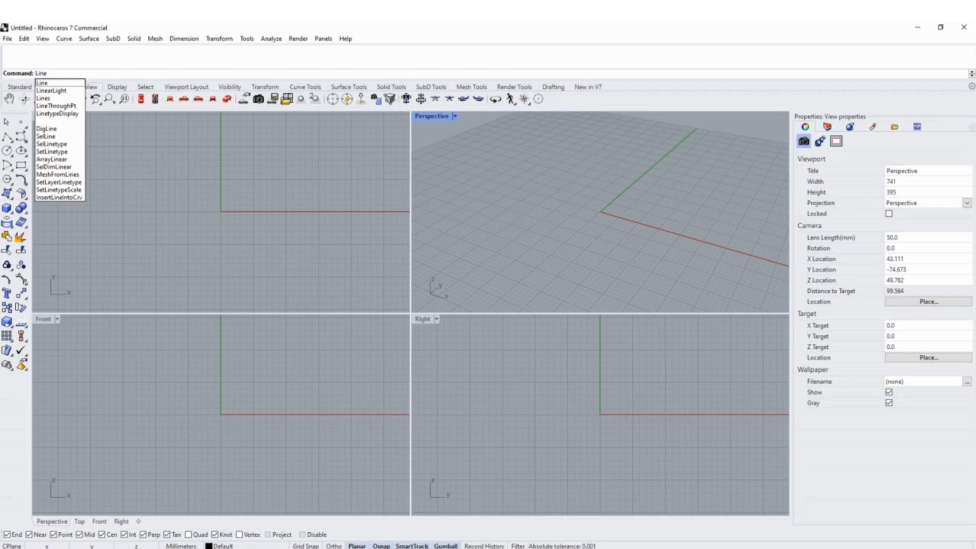
key("Return")
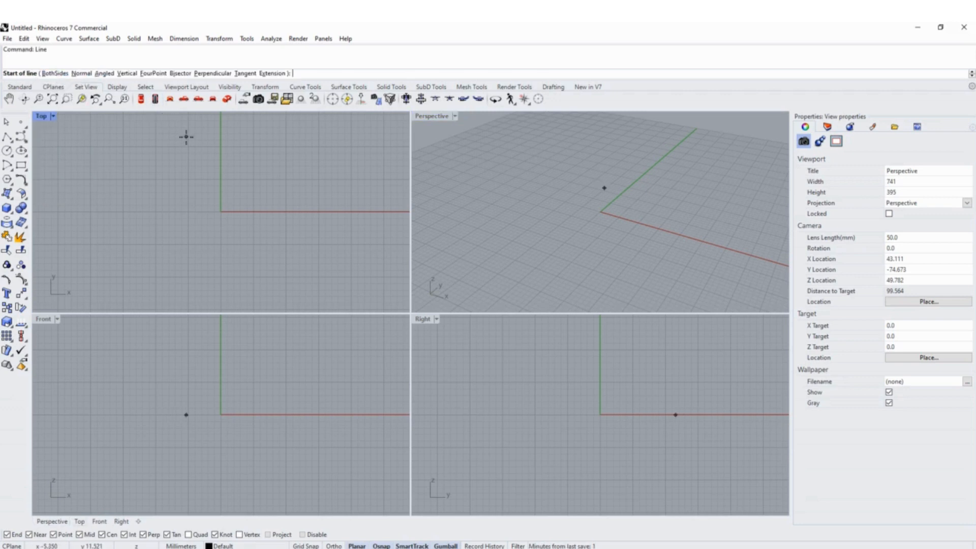
left_click(445, 198)
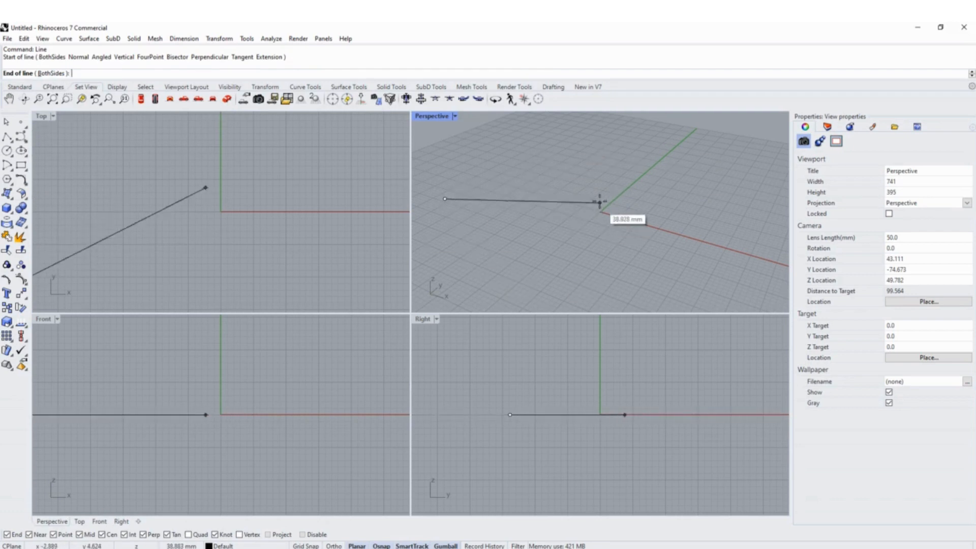
key("Escape")
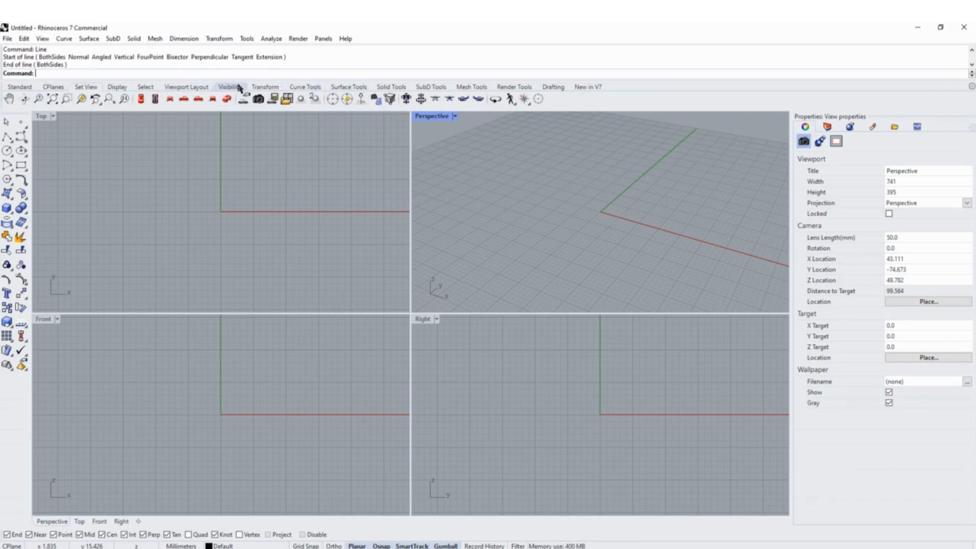
Browse the Standard, Set View and Visibility tool sets.
left_click(19, 88)
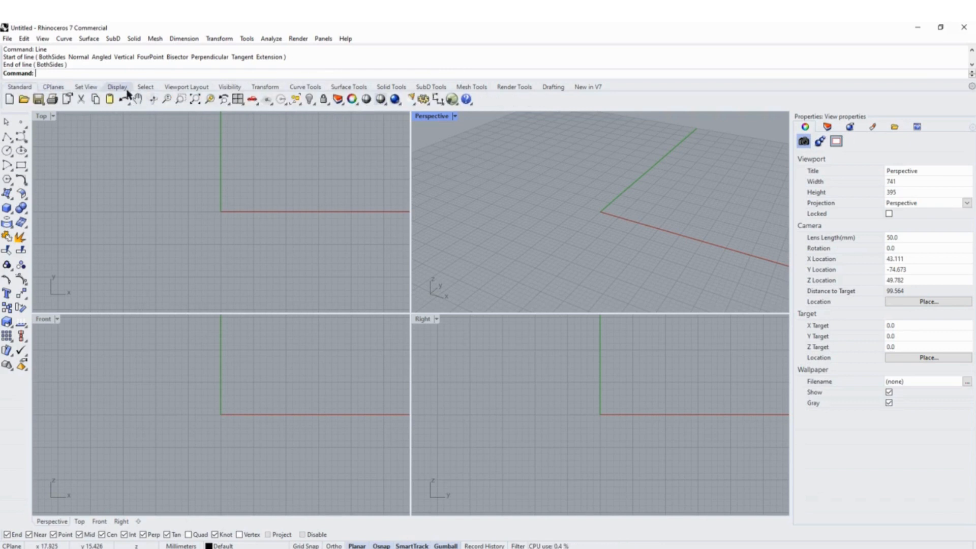
left_click(76, 87)
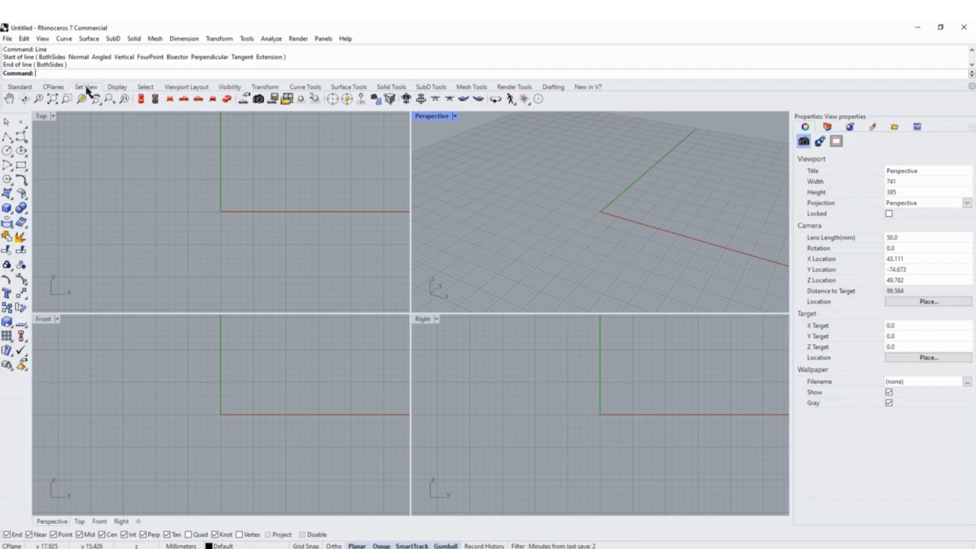
left_click(229, 88)
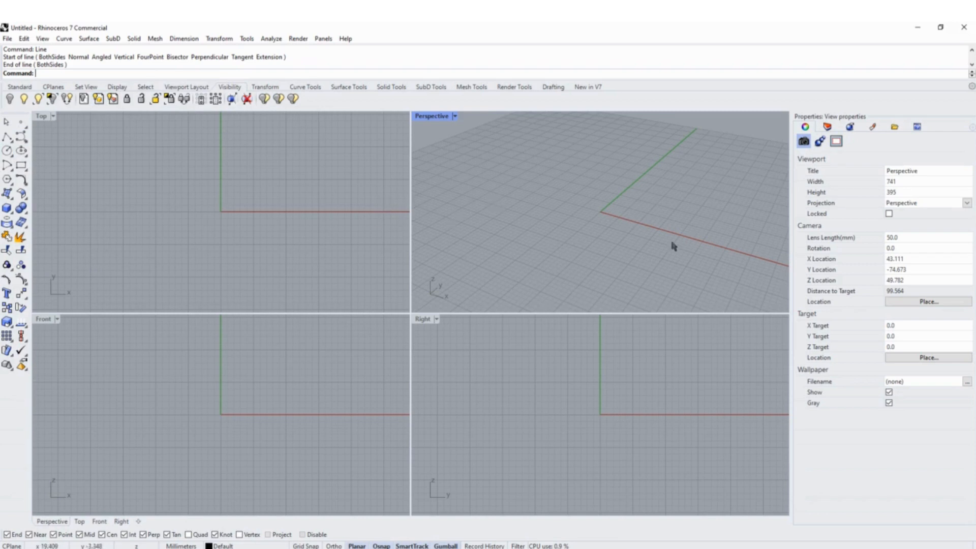
Make the Top, Perspective, Right and Front viewports active in turn, finishing on Top.
left_click(256, 172)
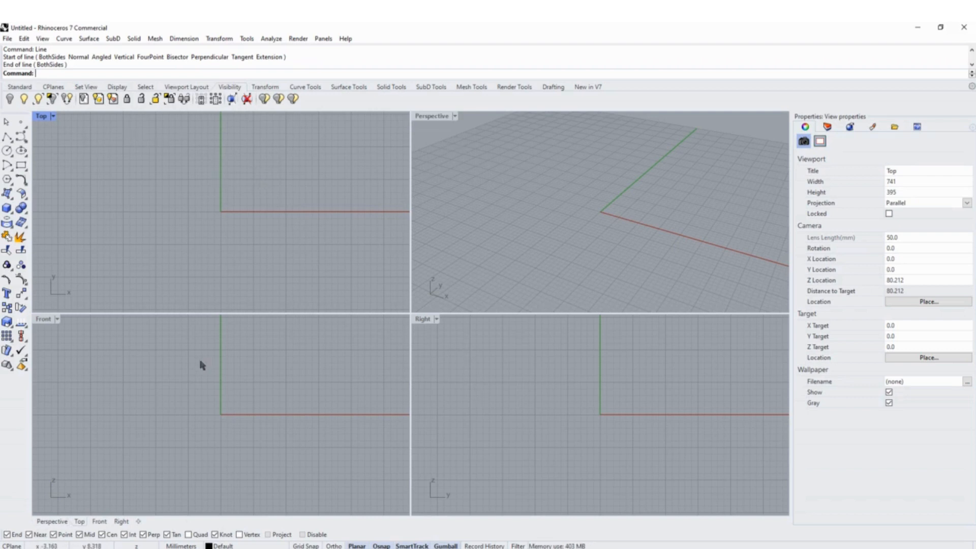
left_click(486, 168)
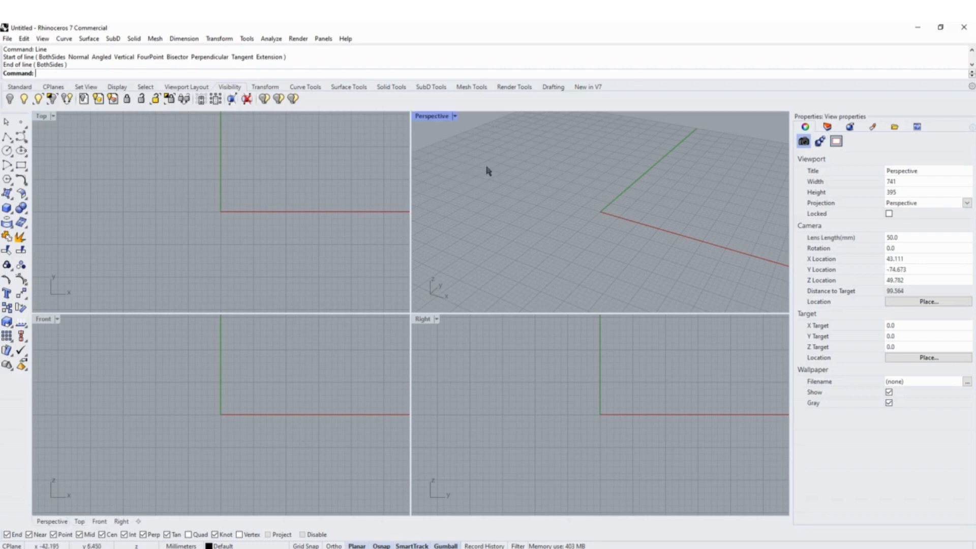
left_click(480, 340)
left_click(257, 361)
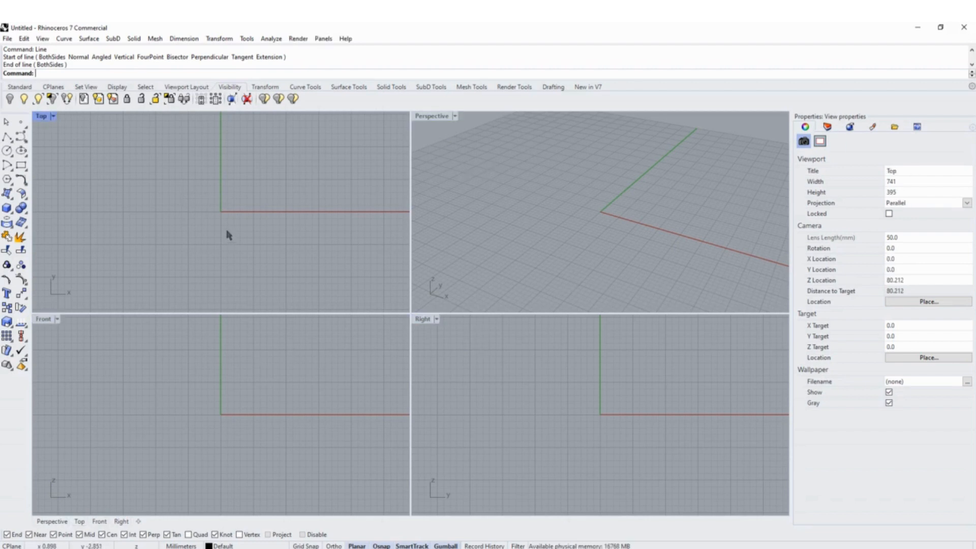
left_click(227, 235)
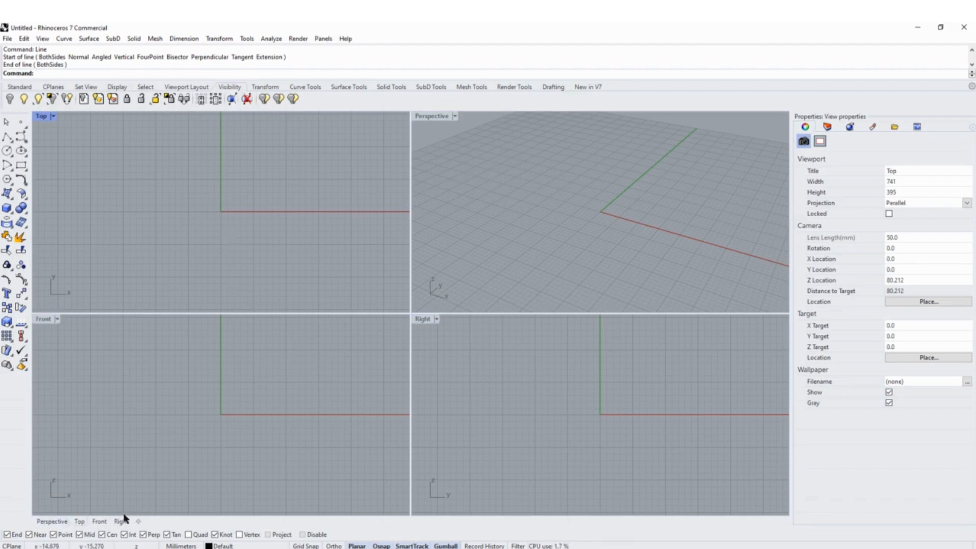
Cycle the active viewport through Front, Right, Top and Perspective, finishing with Perspective active.
left_click(98, 522)
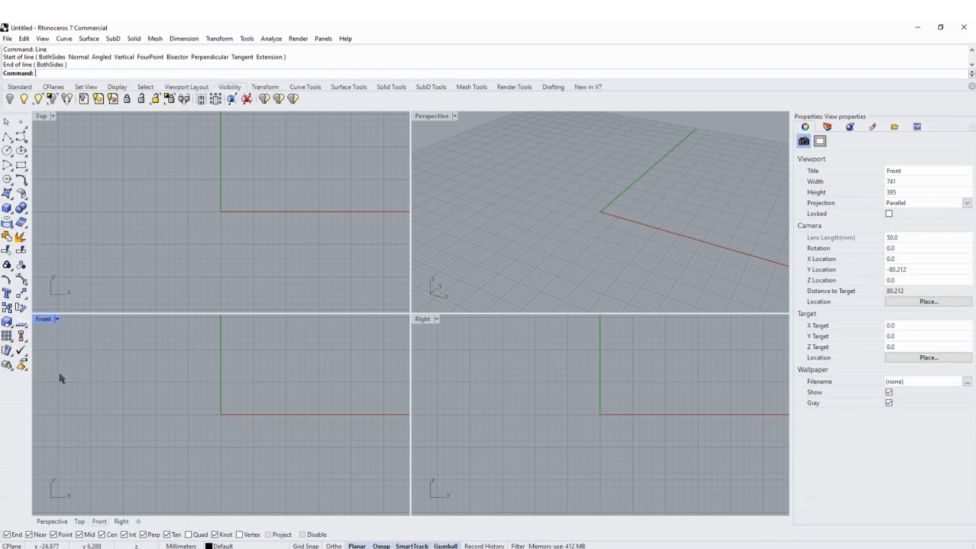
left_click(121, 522)
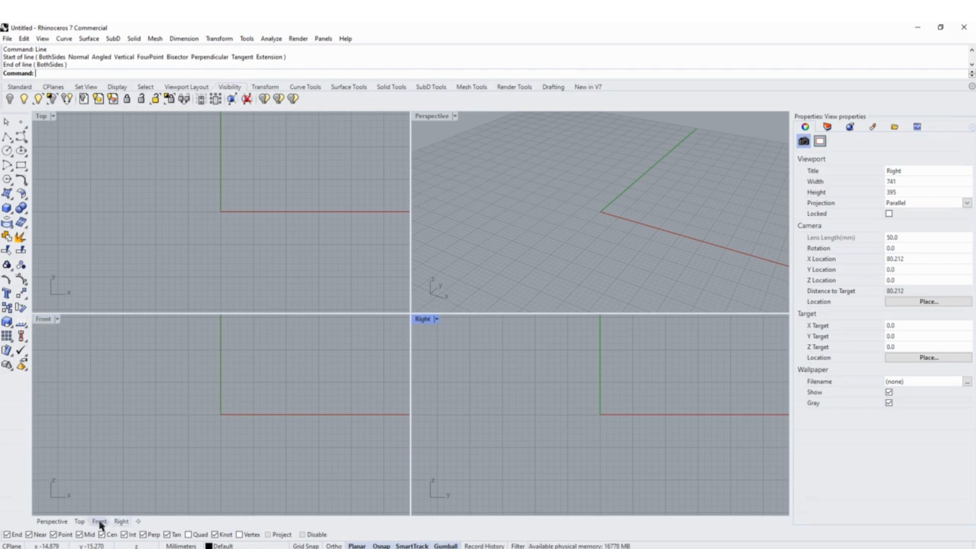
left_click(99, 521)
left_click(79, 521)
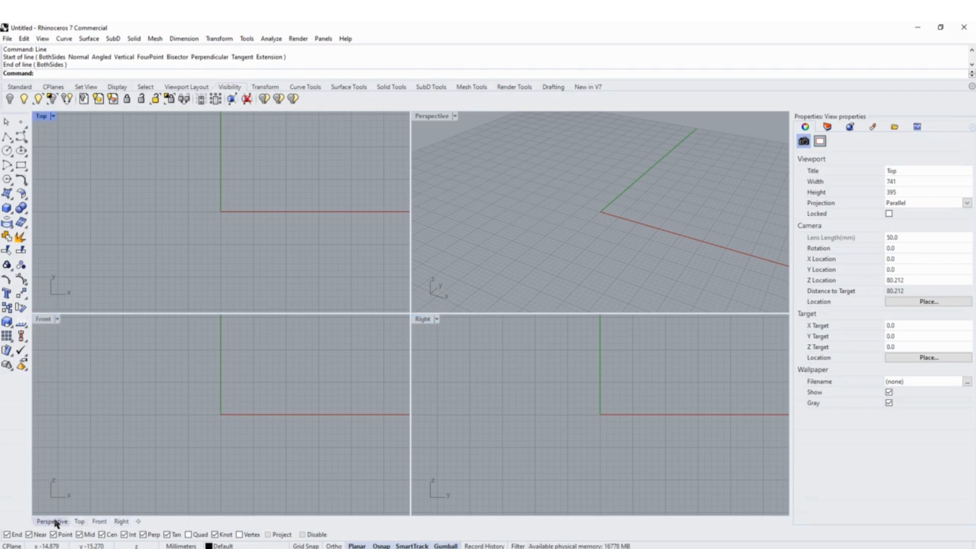
left_click(52, 522)
left_click(219, 176)
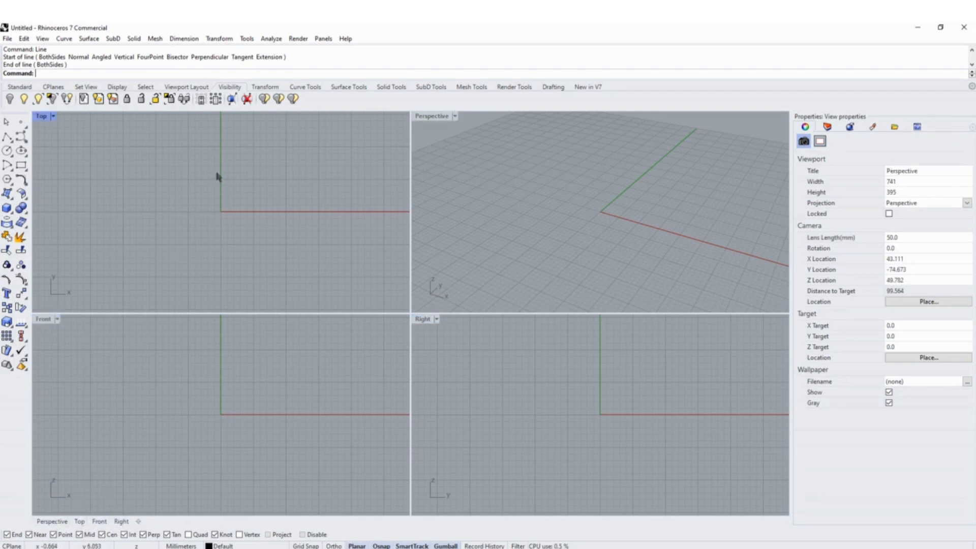
left_click(514, 358)
left_click(512, 242)
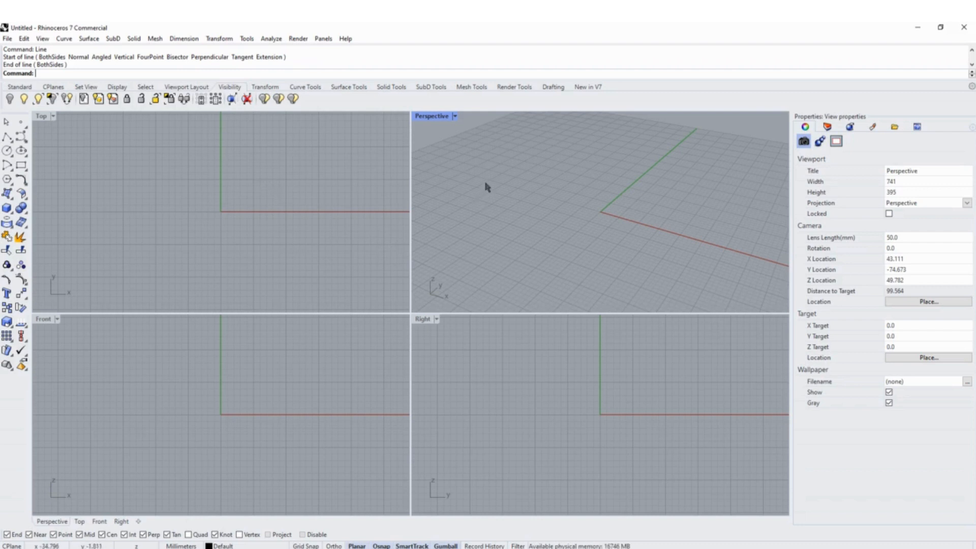
Maximize the Perspective viewport and restore the four-view layout, then make the Right viewport active.
double_click(439, 120)
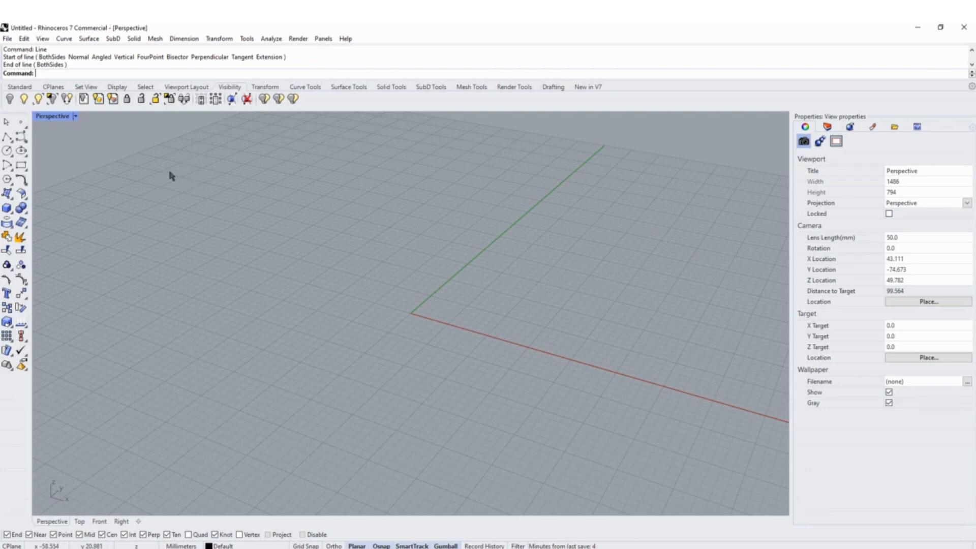
double_click(56, 116)
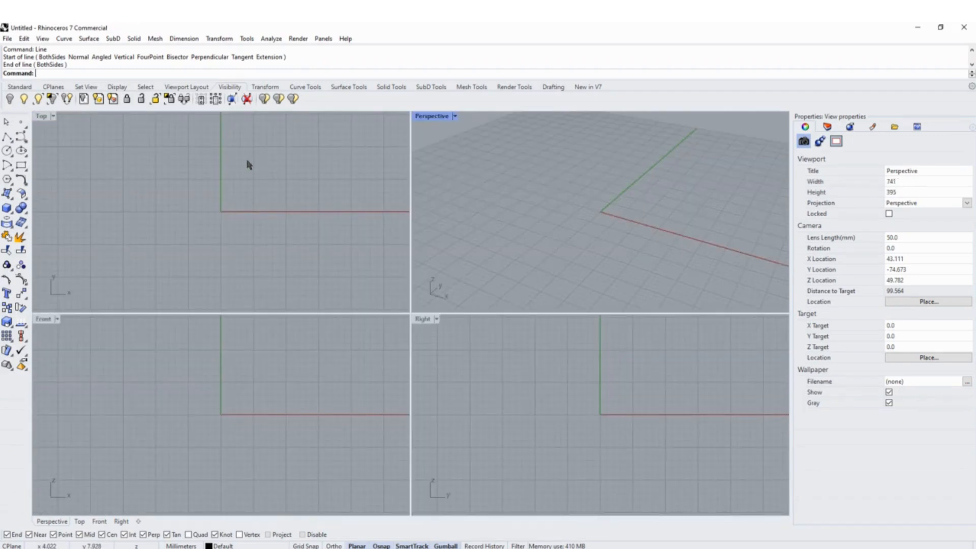
double_click(421, 320)
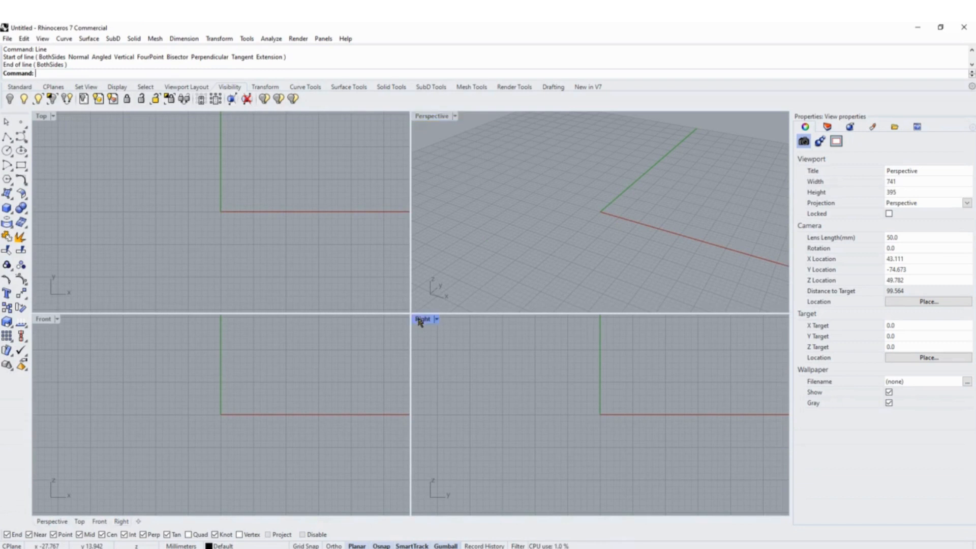
double_click(48, 118)
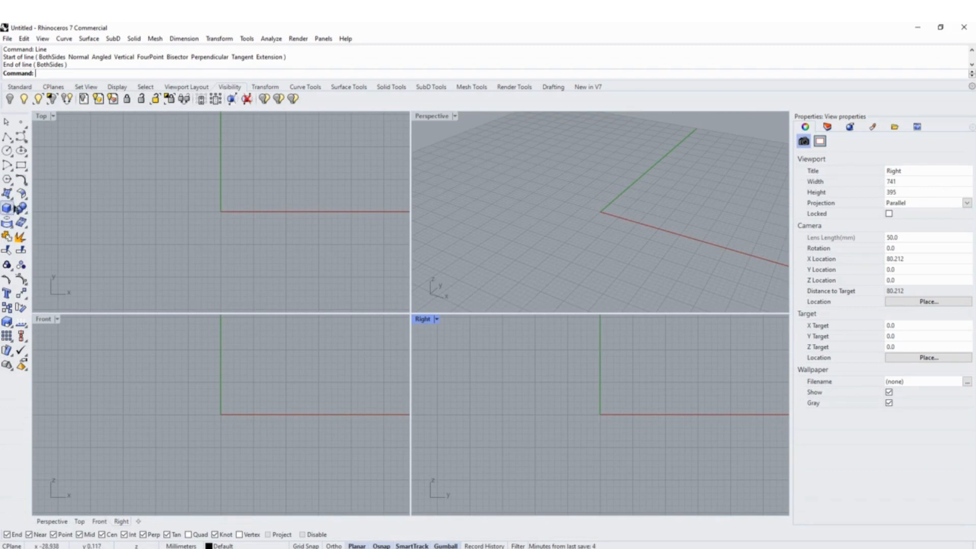
Create a freehand solid box near the origin in the Perspective viewport by picking two base corners and a height.
left_click(6, 211)
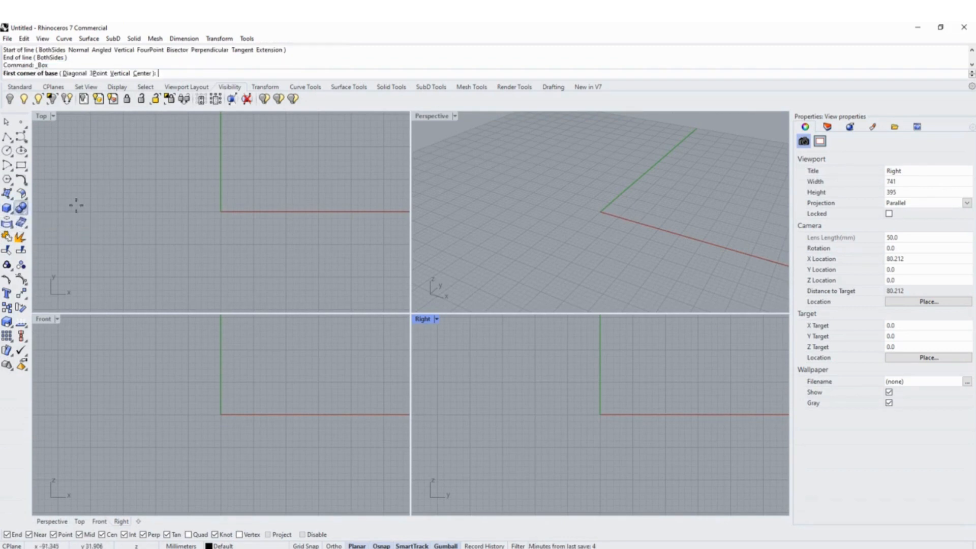
left_click(510, 237)
left_click(665, 220)
left_click(699, 135)
Reframe the Perspective, Right, Front and Top views so that each shows the whole box.
scroll(531, 215, "down", 3)
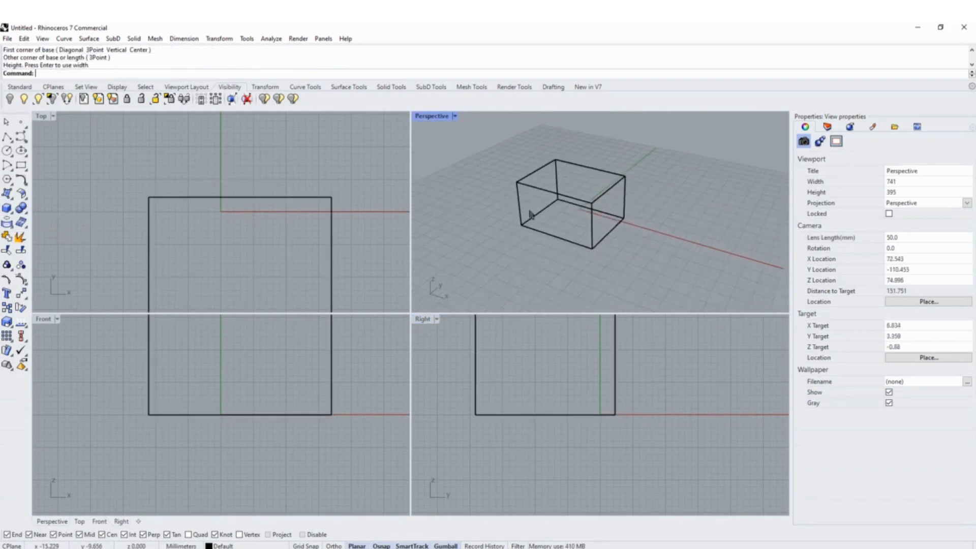
right_click_drag(526, 211, 554, 271)
scroll(553, 209, "down", 2)
scroll(503, 398, "down", 5)
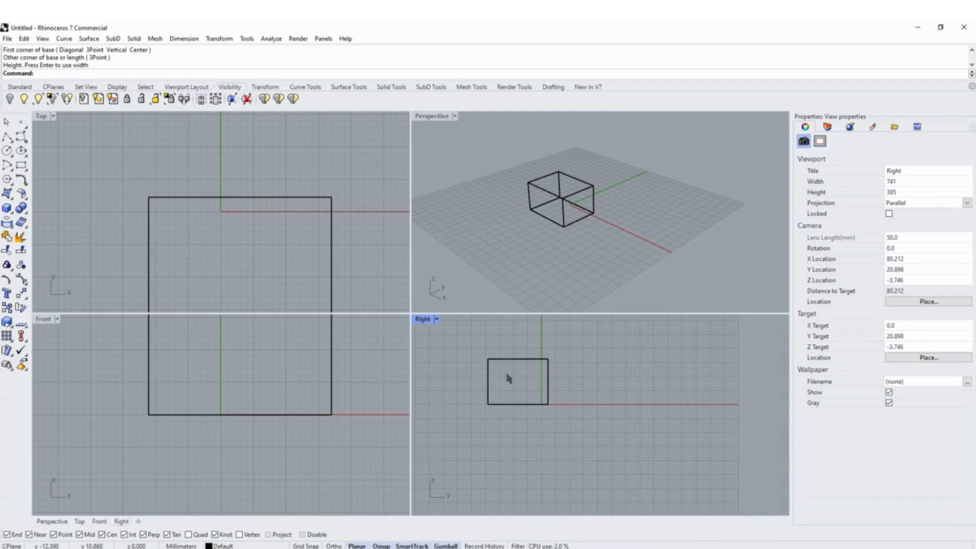
right_click_drag(509, 378, 574, 413)
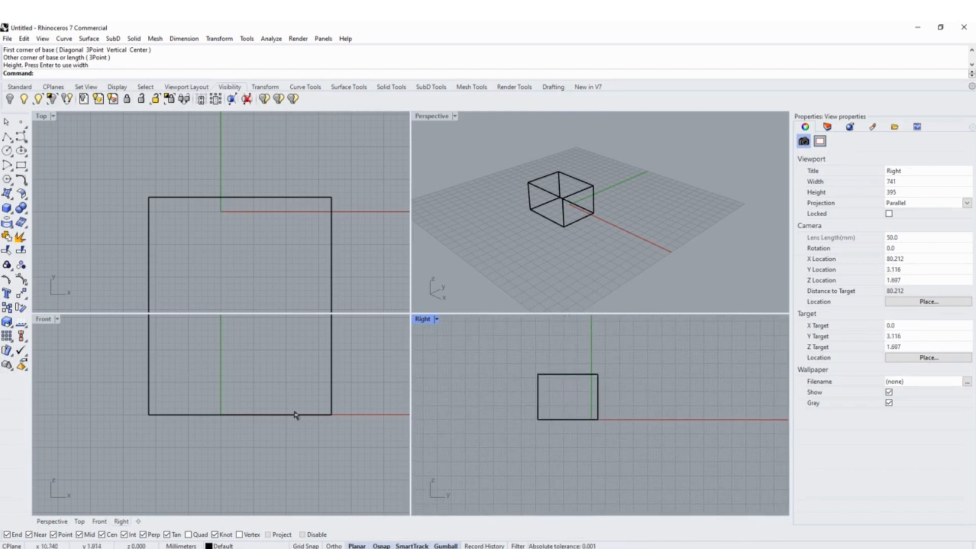
scroll(287, 411, "down", 4)
scroll(291, 213, "down", 4)
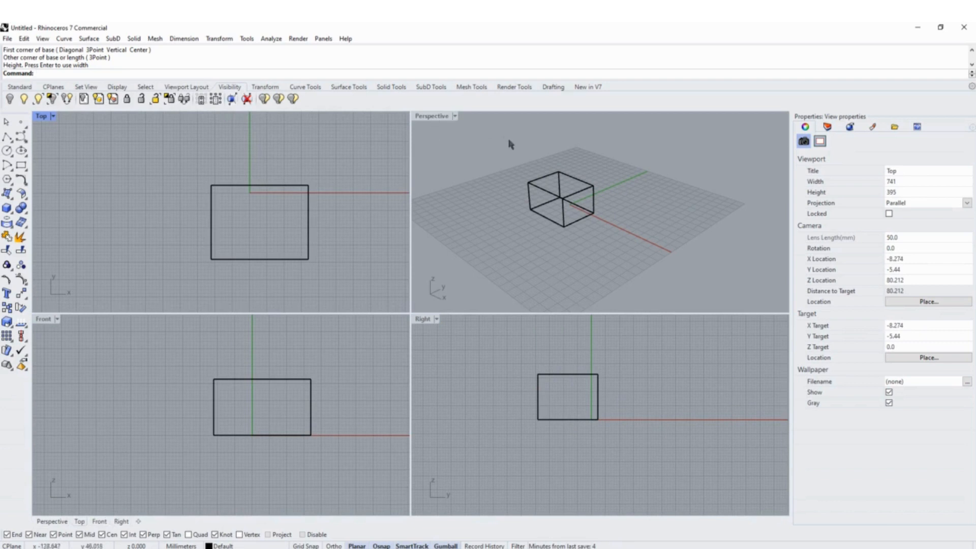
View the box in the maximized Perspective, Top, Front and Right viewports in turn, then restore the four-view layout.
double_click(431, 117)
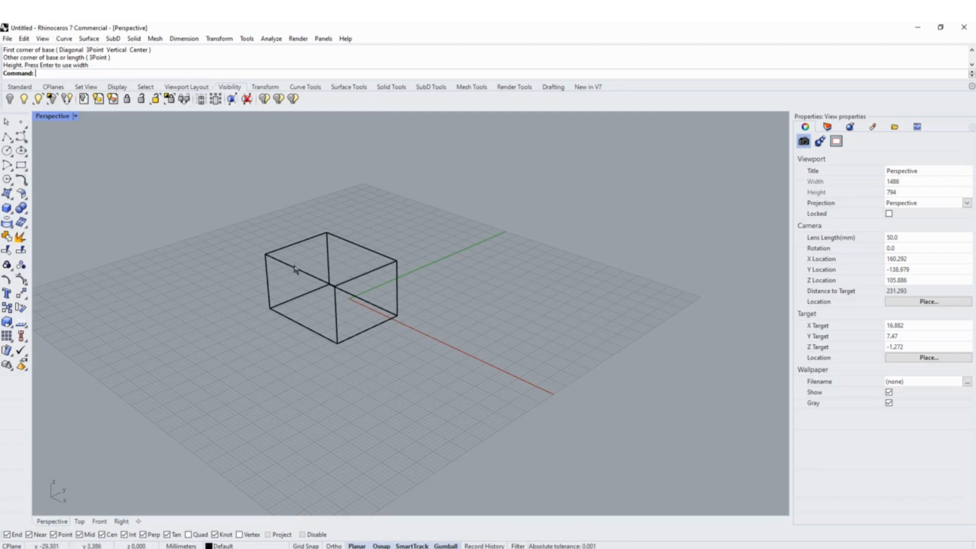
key("ctrl+Tab")
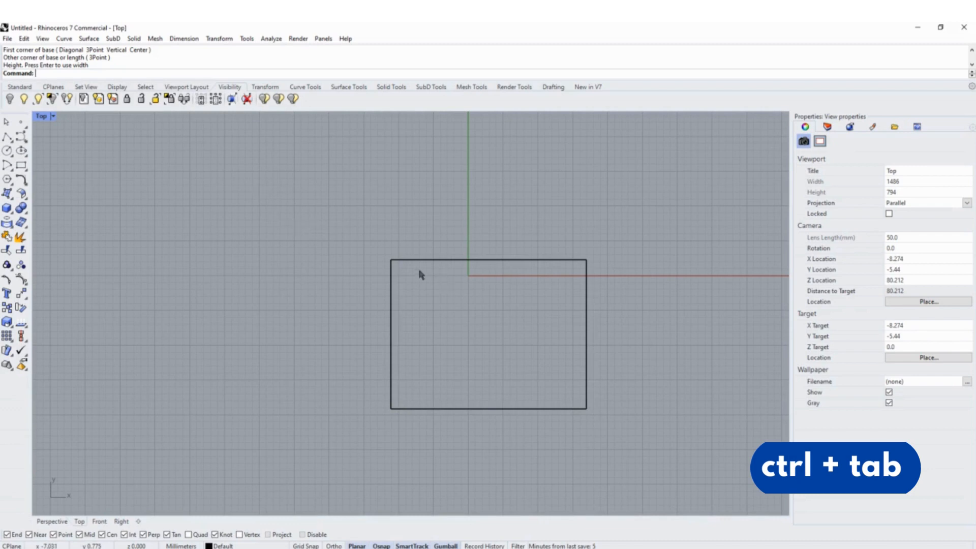
key("ctrl+Tab")
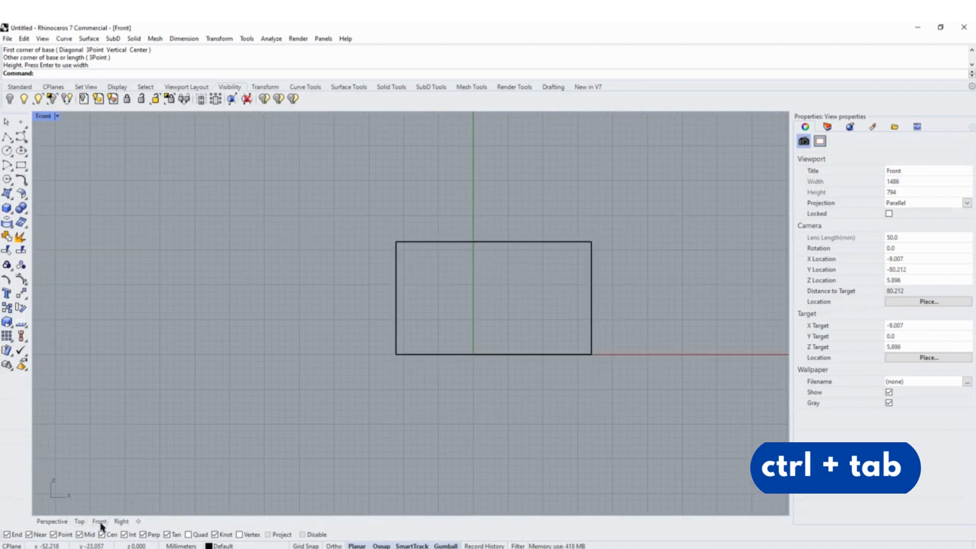
key("ctrl+Tab")
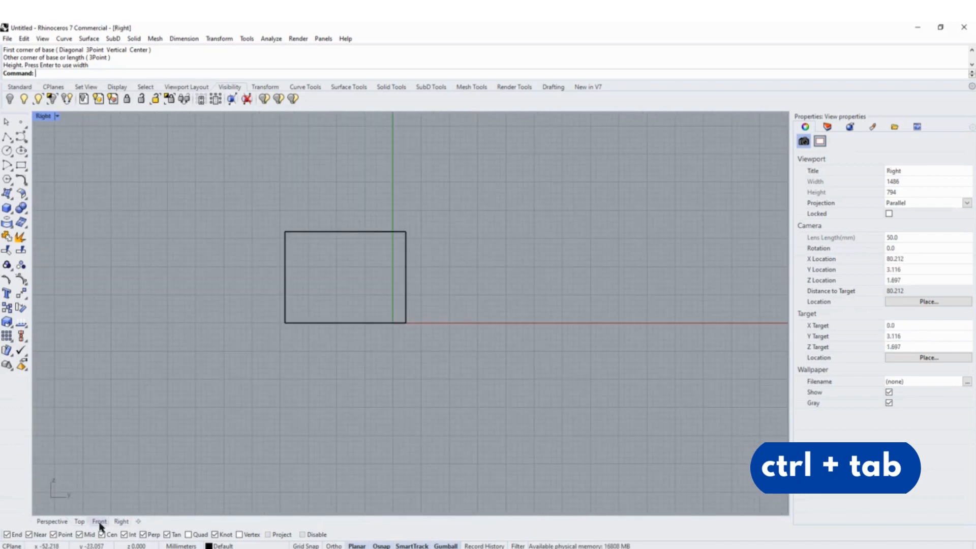
key("ctrl+Tab")
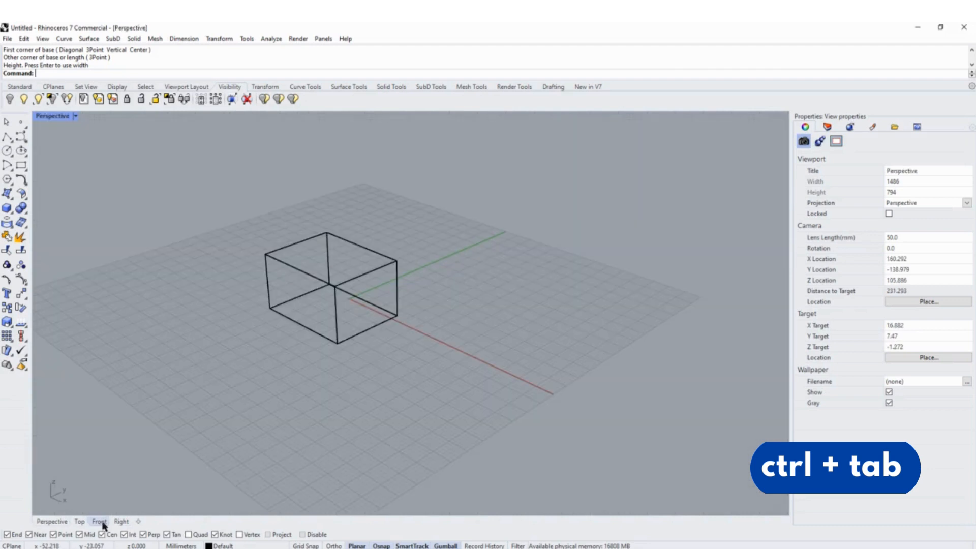
double_click(62, 119)
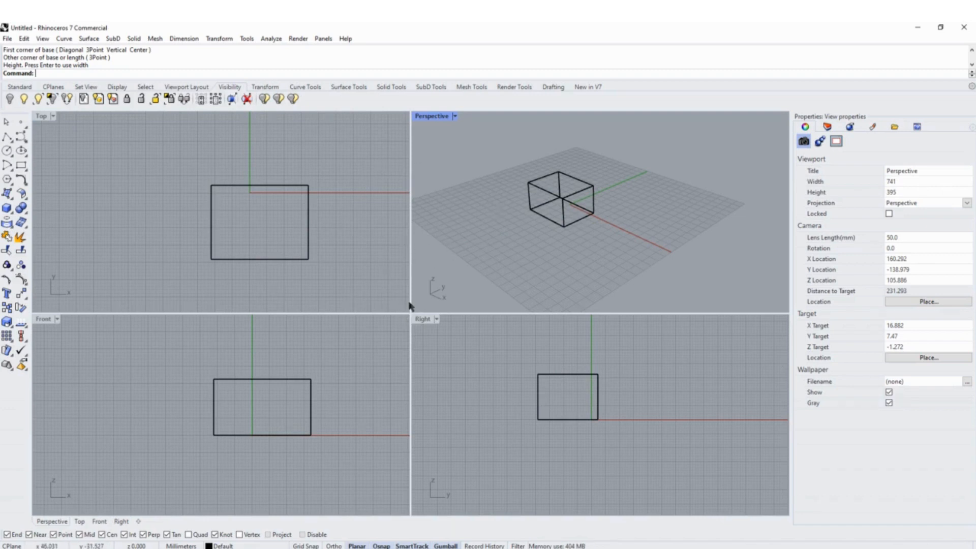
Resize the four panes so that Perspective takes most of the space, maximize the Perspective viewport, and briefly select the box.
left_click_drag(410, 300, 175, 290)
left_click_drag(220, 312, 218, 450)
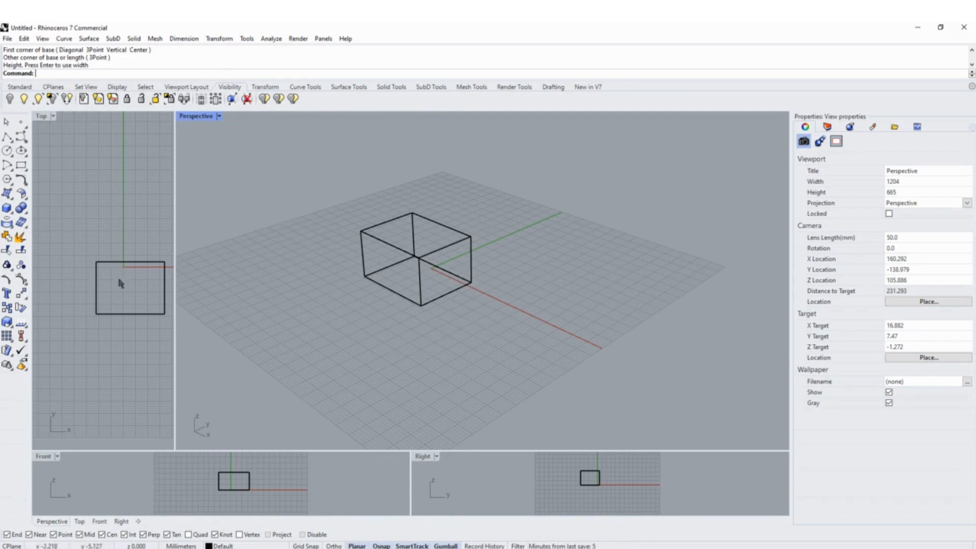
double_click(198, 115)
scroll(384, 376, "down", 3)
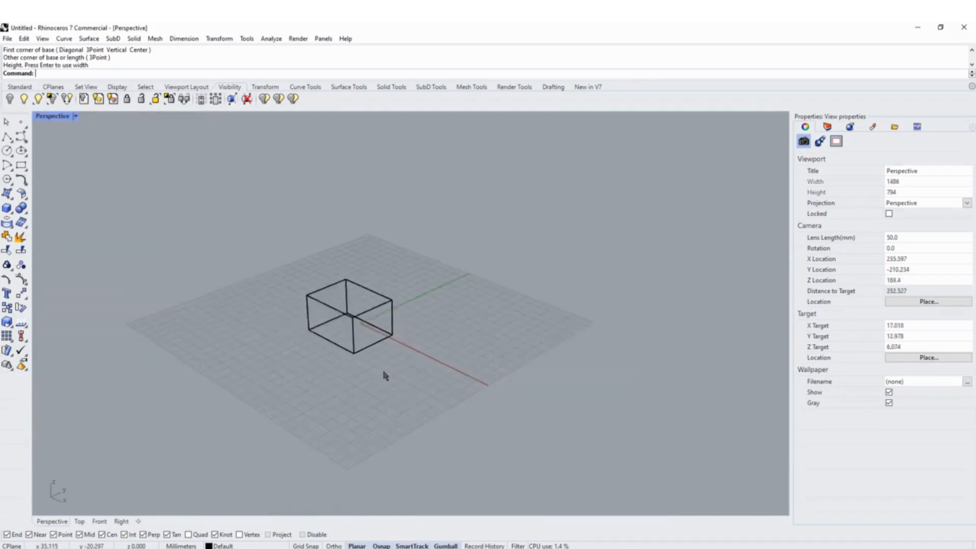
right_click_drag(384, 375, 298, 316)
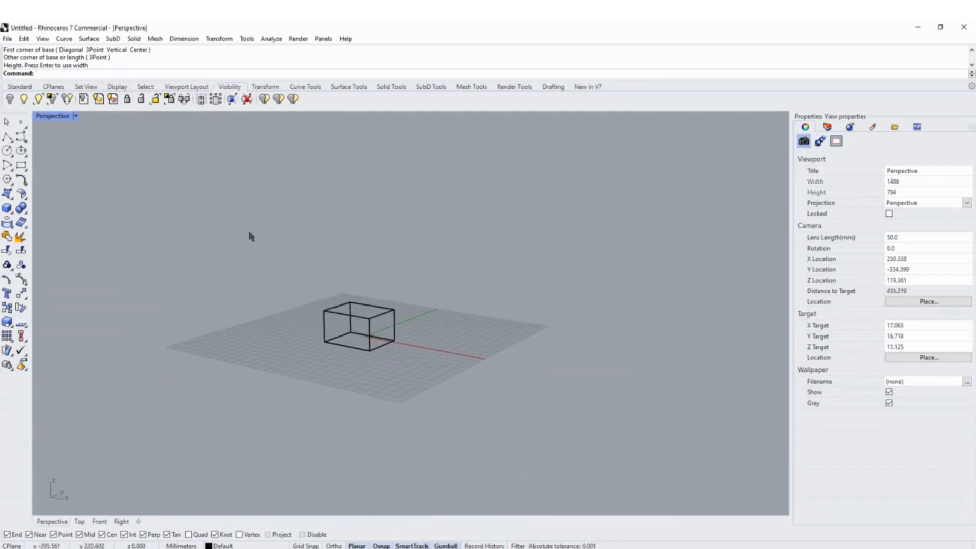
left_click_drag(248, 234, 508, 474)
left_click(245, 212)
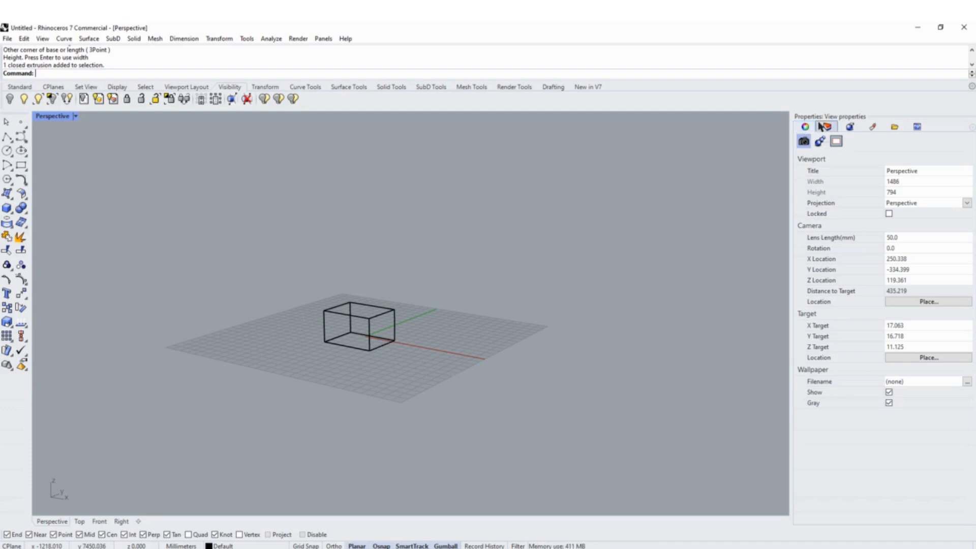
Look through the layers, rendering settings, materials and render content libraries in turn.
left_click(825, 129)
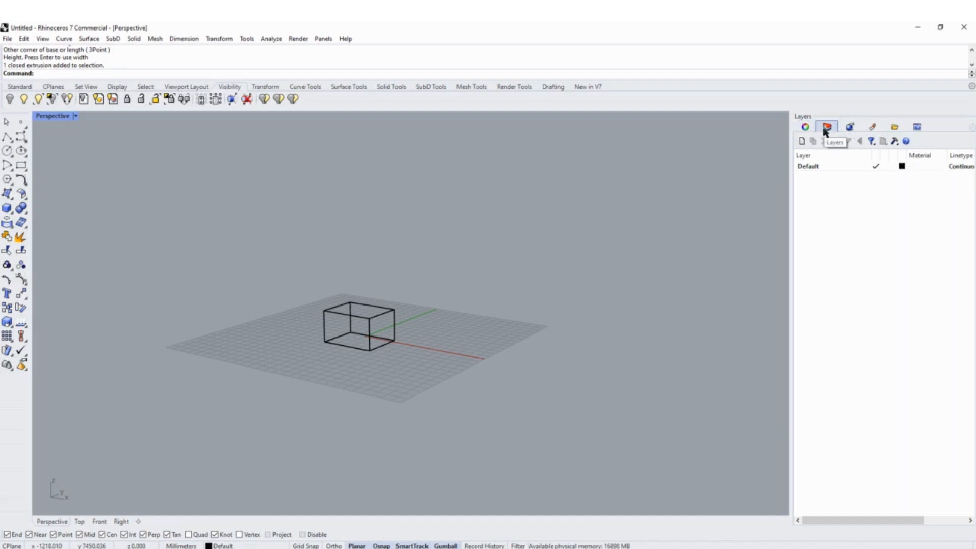
left_click(850, 127)
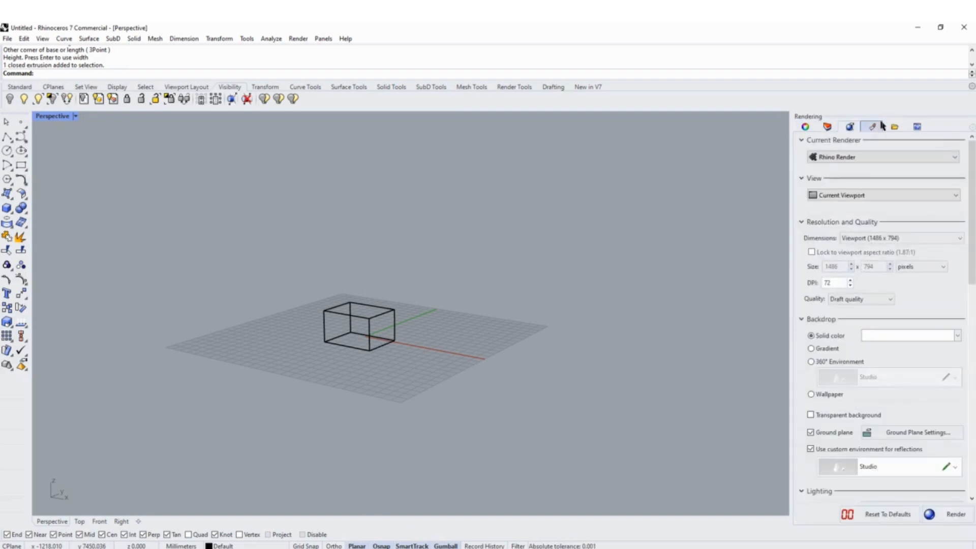
left_click(873, 127)
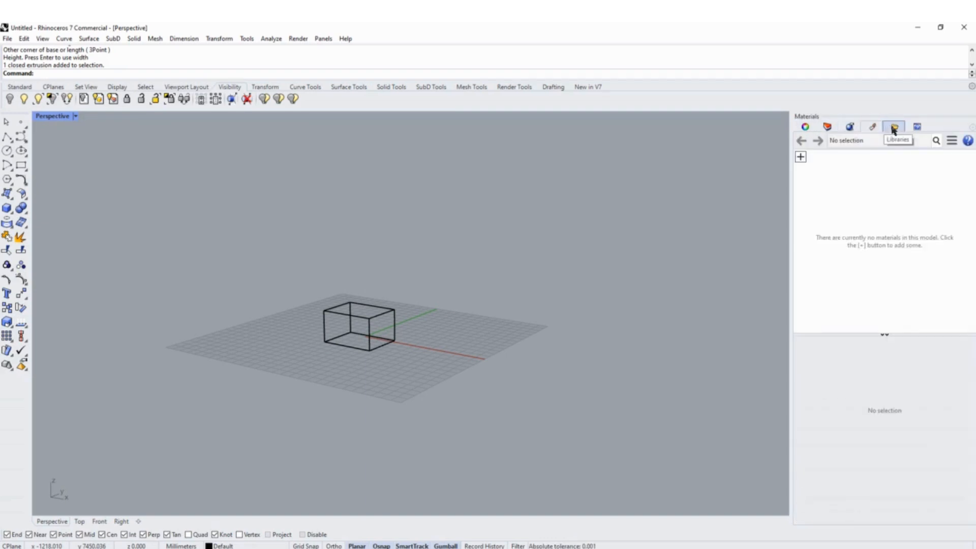
left_click(894, 128)
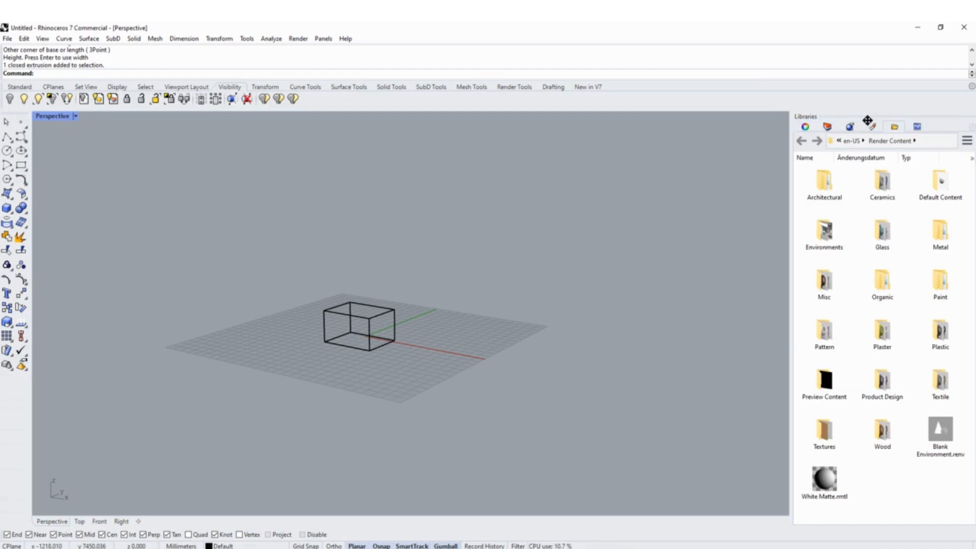
Add the Display panel to the docked panels and examine the display settings of the Perspective viewport.
left_click(969, 128)
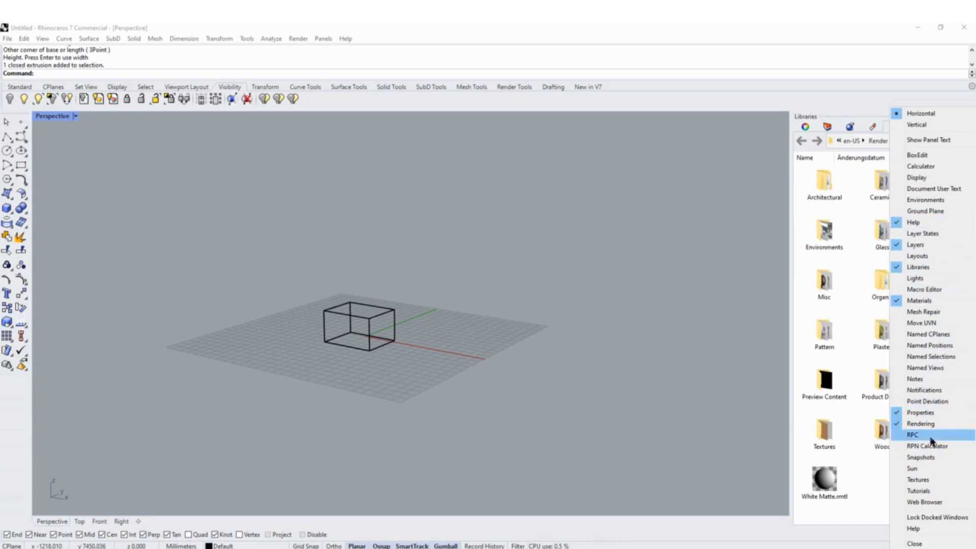
left_click(918, 177)
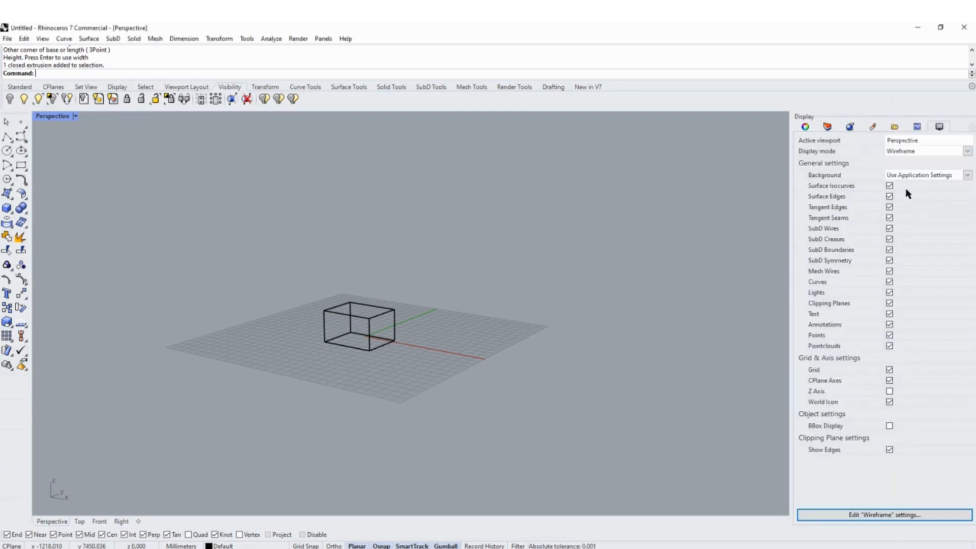
left_click(915, 142)
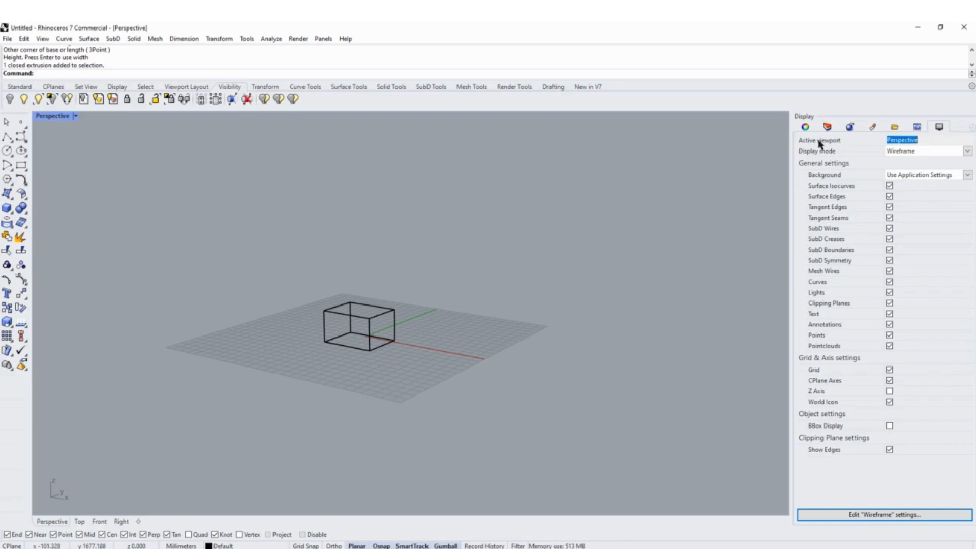
left_click(900, 139)
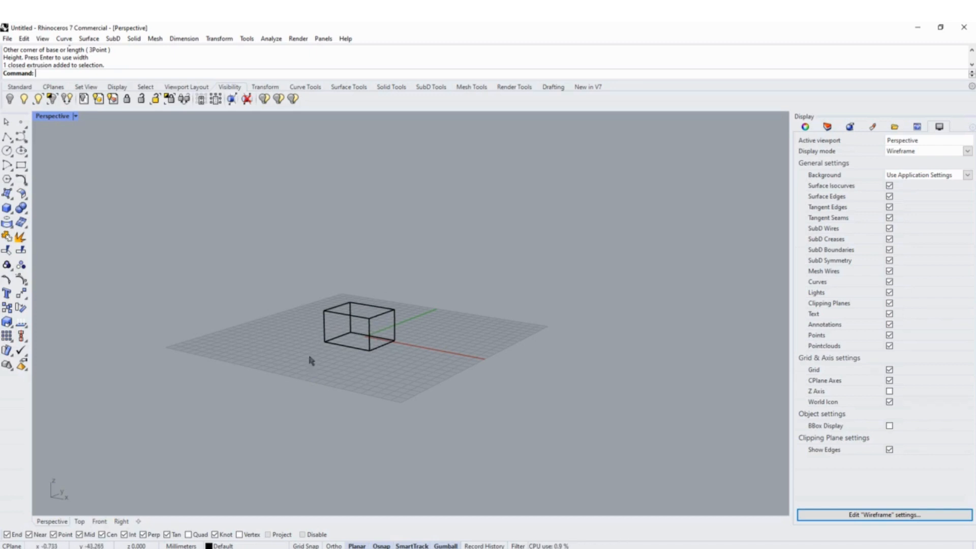
Select and delete the box in the Perspective viewport, and bring up the layer list.
right_click_drag(312, 359, 367, 355)
scroll(358, 353, "up", 6)
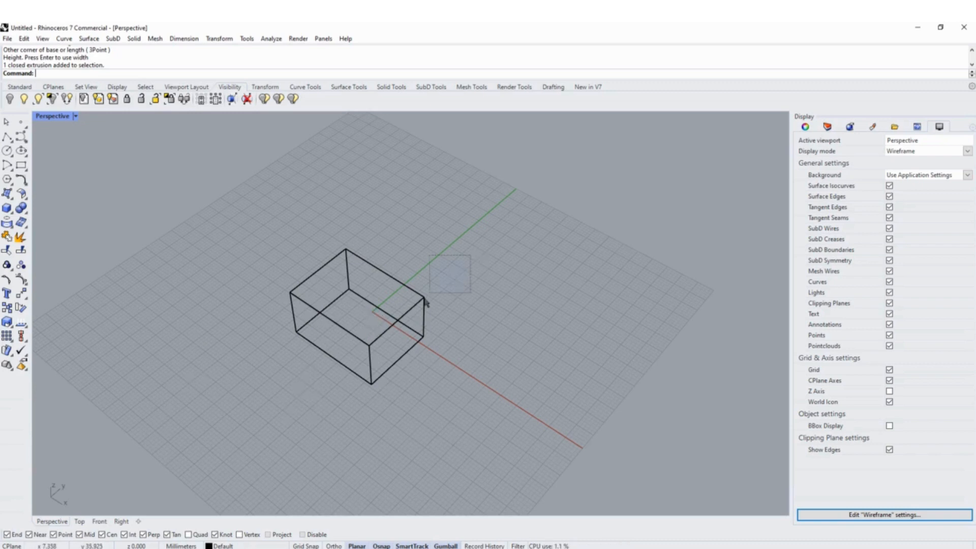
left_click_drag(425, 300, 264, 405)
key("Delete")
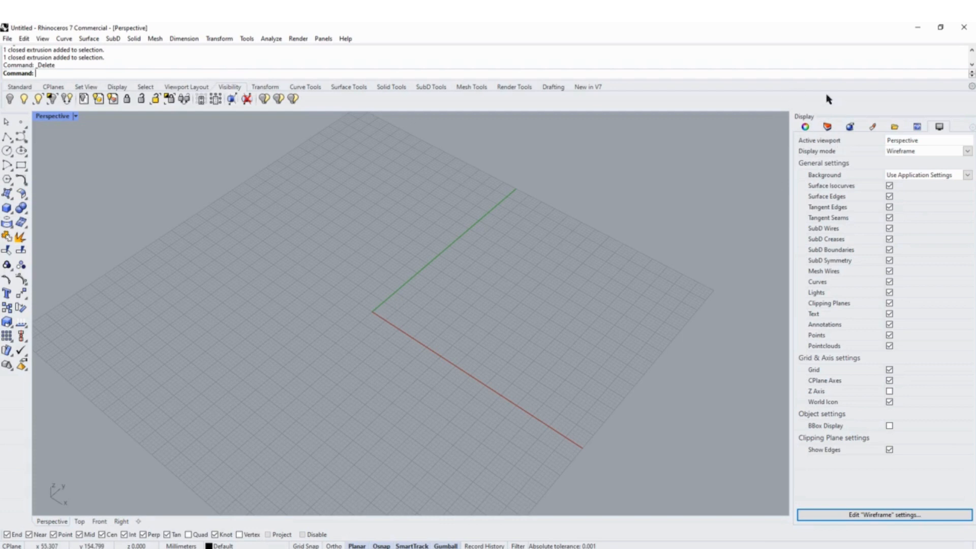
left_click(832, 127)
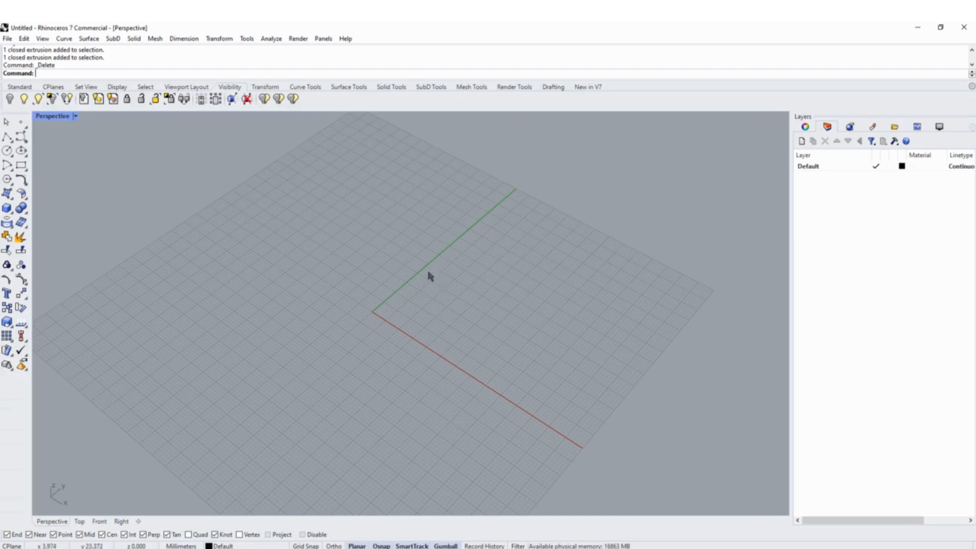
Create a freehand solid box around the origin in the Perspective viewport by picking two base corners and a height.
left_click(6, 210)
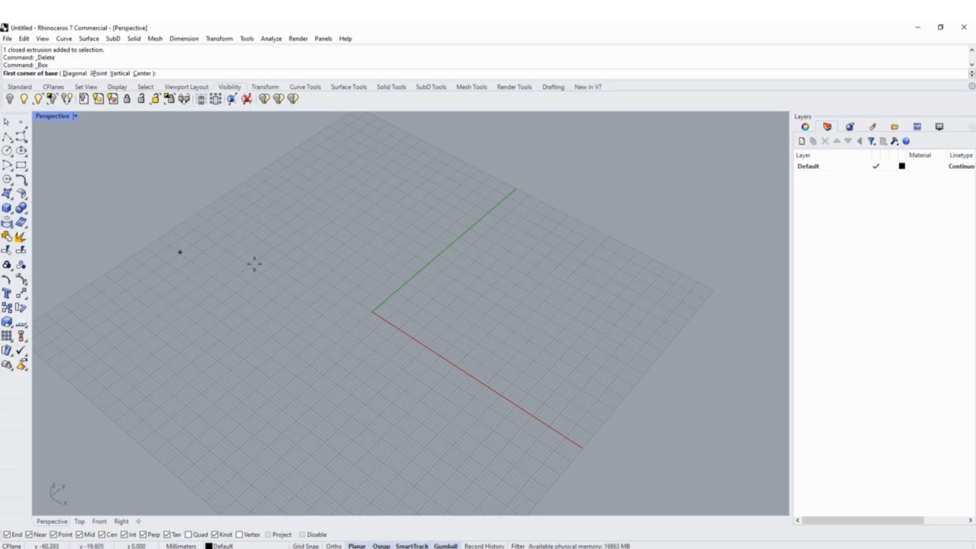
left_click(289, 320)
left_click(454, 305)
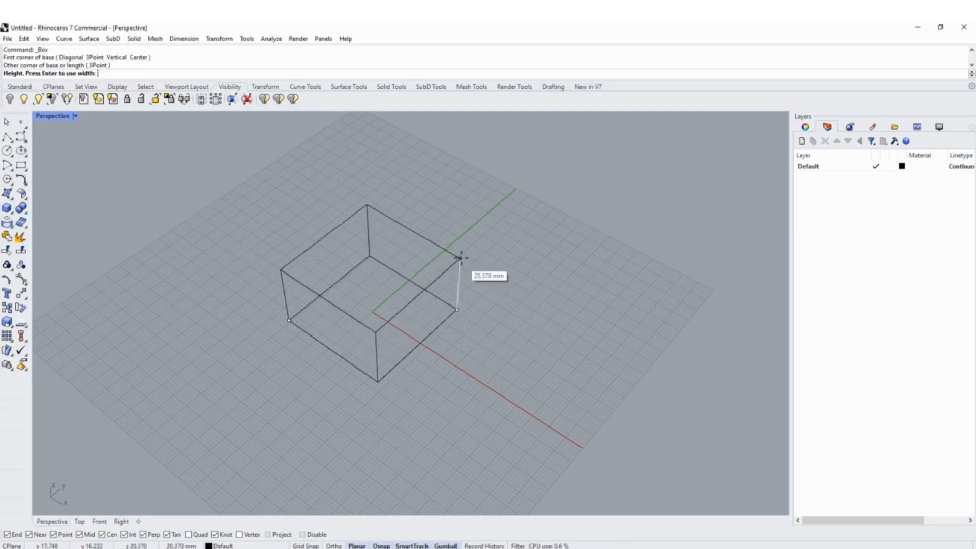
left_click(465, 206)
right_click_drag(468, 236, 448, 300)
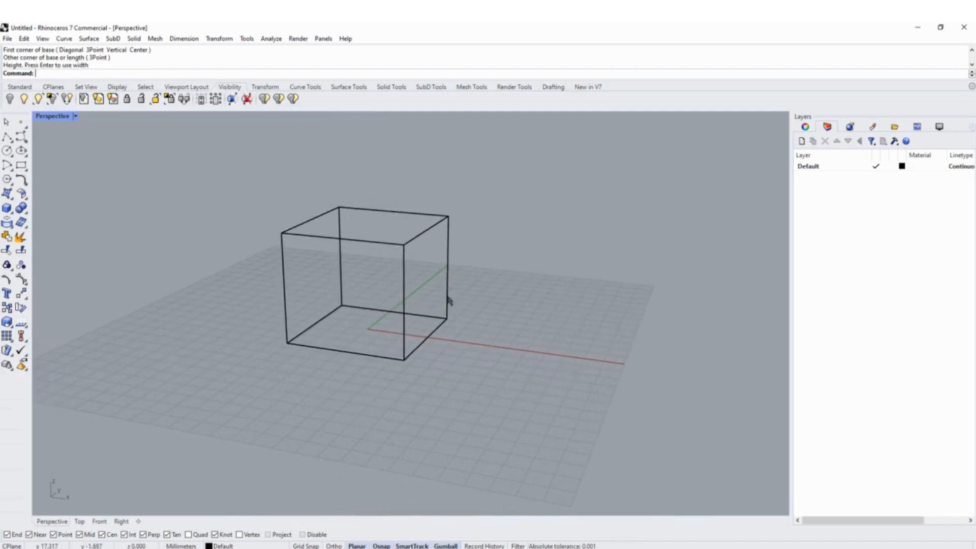
Select the new box and move it freehand along single gumball axes.
left_click_drag(519, 185, 196, 427)
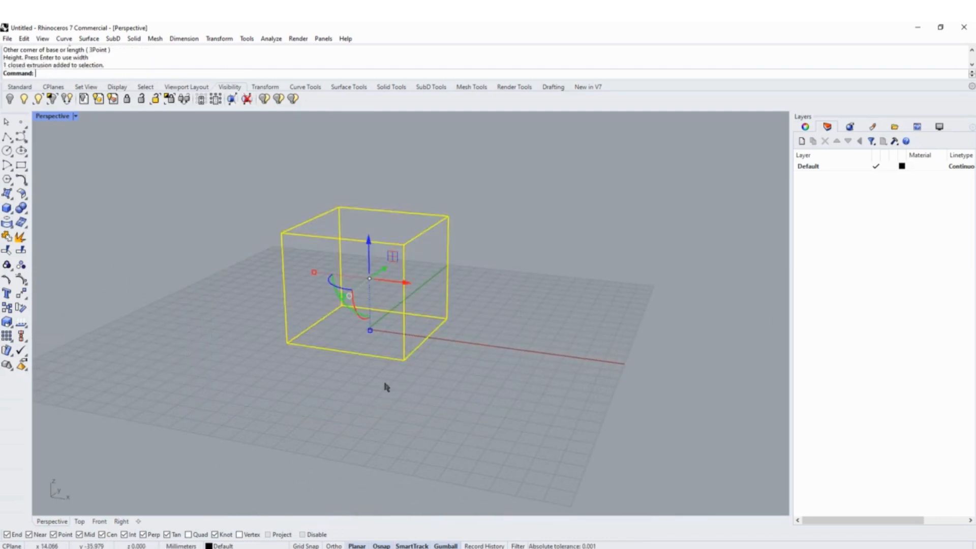
right_click_drag(357, 317, 420, 268)
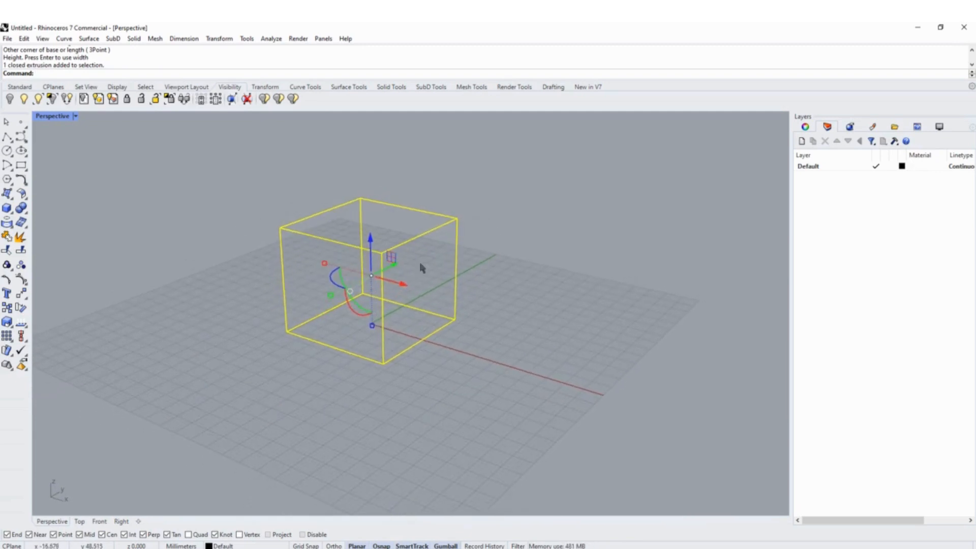
left_click_drag(402, 283, 448, 204)
left_click_drag(461, 242, 454, 200)
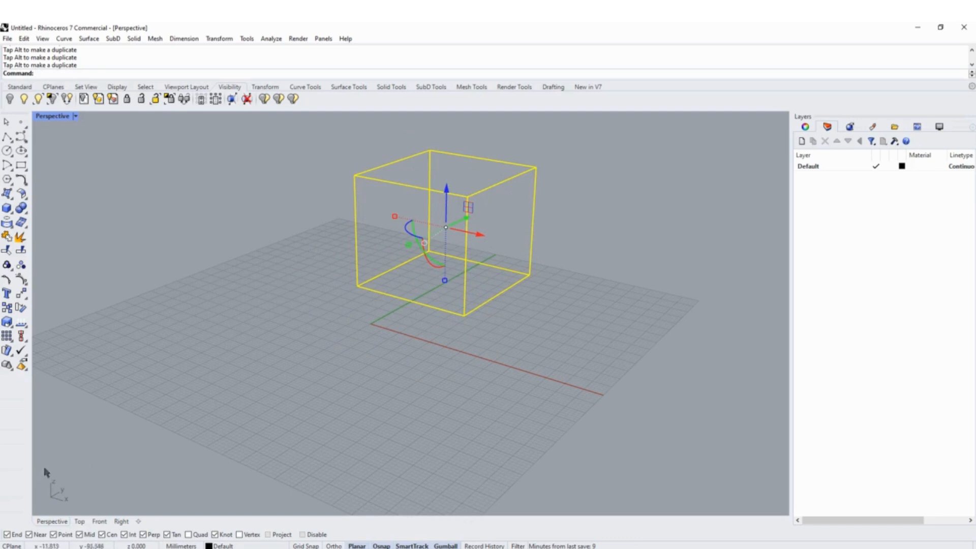
right_click_drag(389, 302, 375, 327)
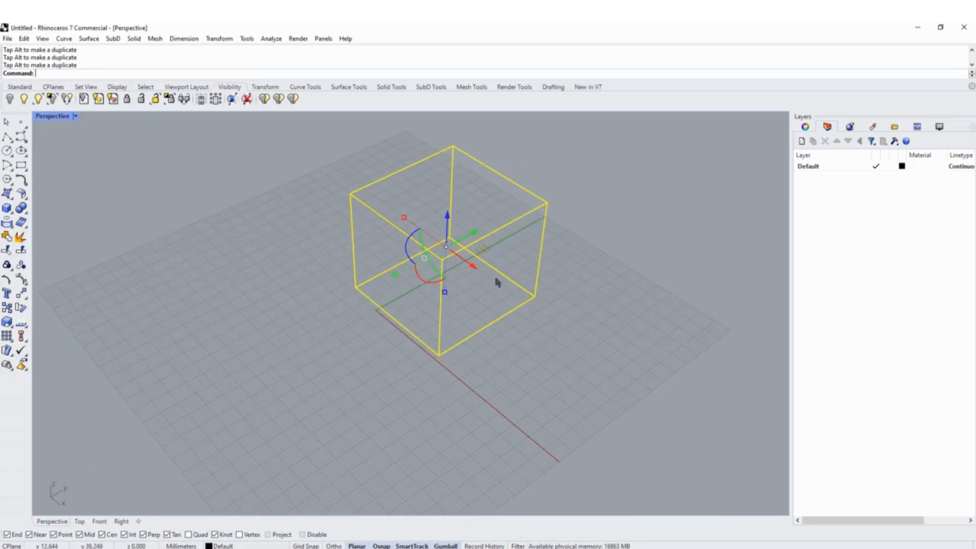
right_click_drag(500, 259, 485, 272)
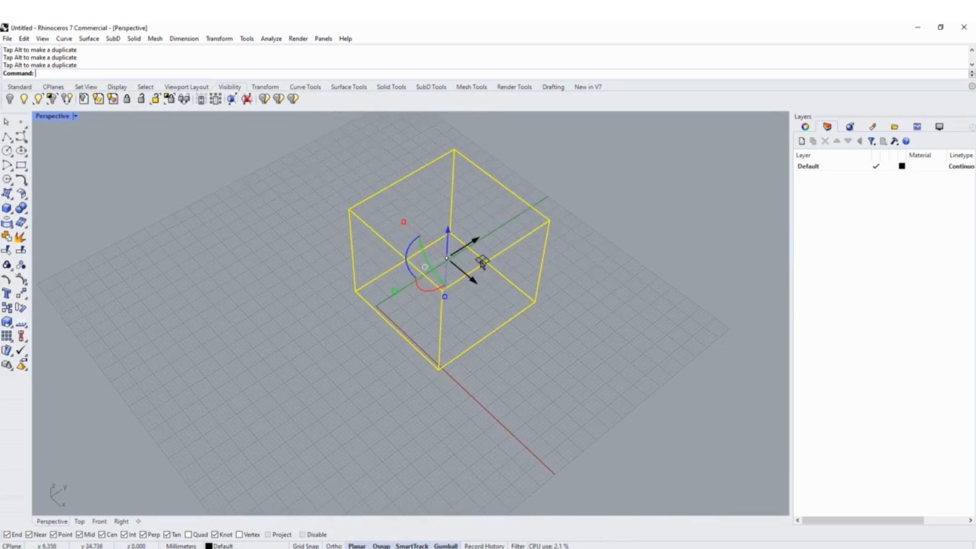
Move the box freehand within the gumball's XY plane, reselect it, and move it within the XZ plane.
left_click_drag(482, 262, 282, 300)
left_click(349, 388)
right_click_drag(349, 387, 269, 246)
left_click(274, 207)
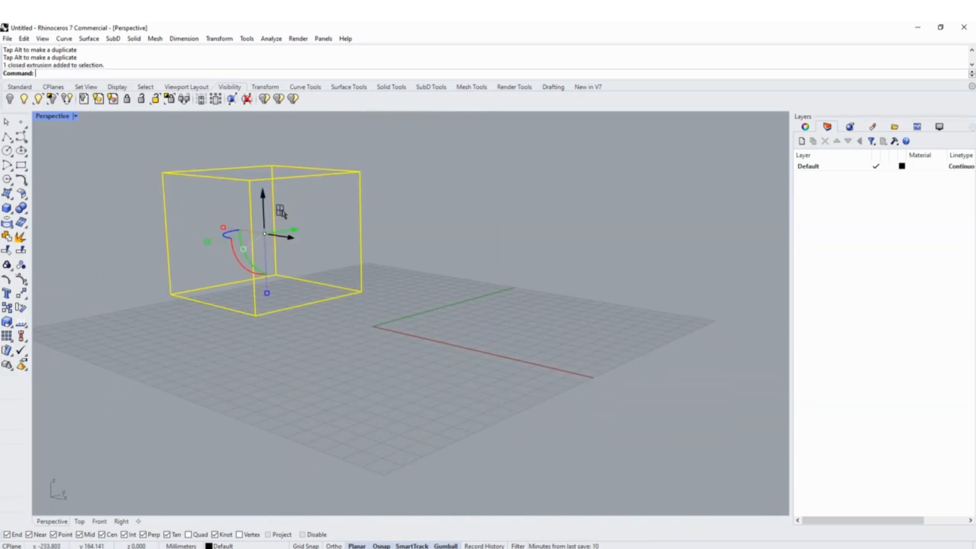
right_click_drag(279, 211, 431, 196)
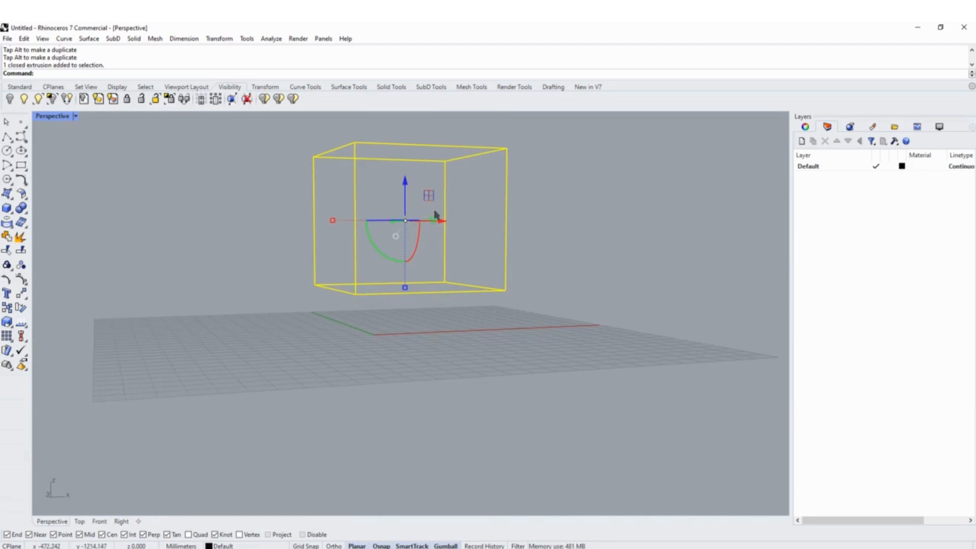
left_click_drag(429, 199, 392, 187)
Rotate the box about its vertical axis with the gumball and scale it freehand along each of its three axes.
right_click_drag(392, 187, 409, 255)
right_click_drag(401, 368, 311, 295)
left_click_drag(304, 320, 306, 426)
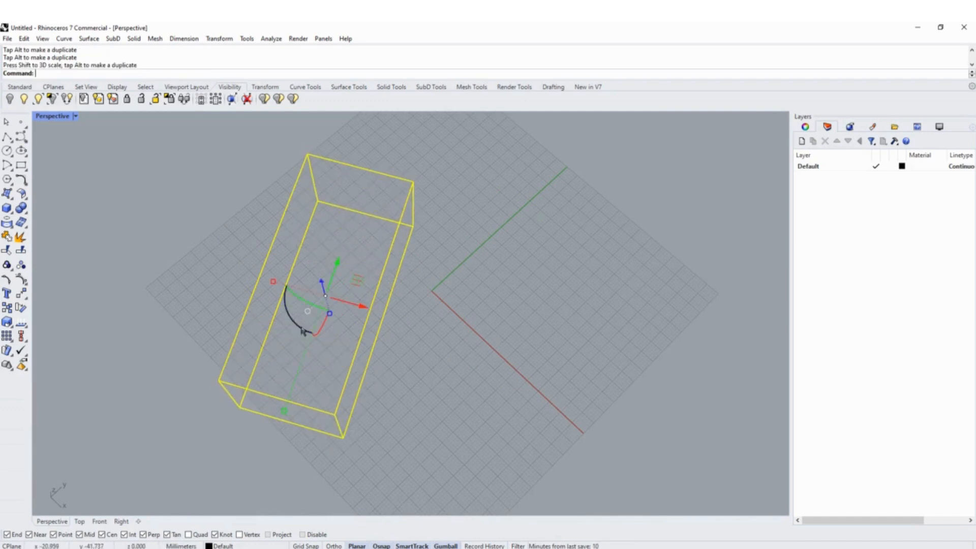
left_click_drag(274, 282, 224, 289)
right_click_drag(313, 335, 368, 281)
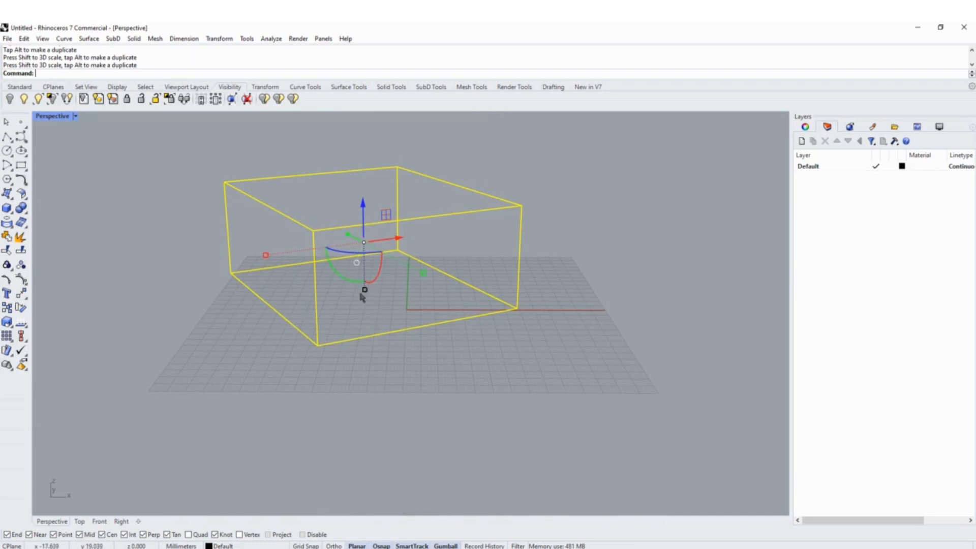
left_click_drag(363, 292, 377, 331)
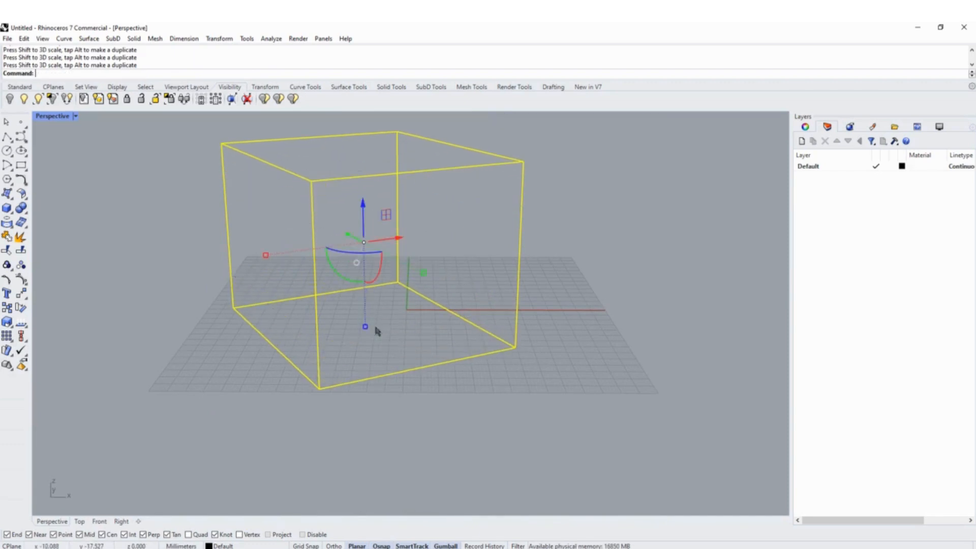
Select the transformed box and delete it so that the scene is empty.
right_click_drag(417, 374, 339, 229)
left_click(473, 340)
left_click_drag(297, 179, 463, 333)
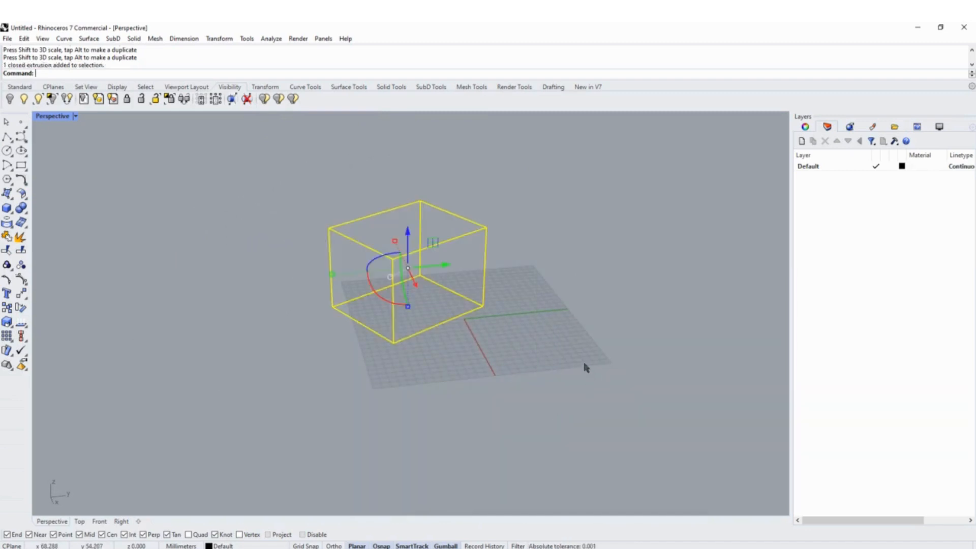
key("Delete")
right_click_drag(464, 346, 431, 361)
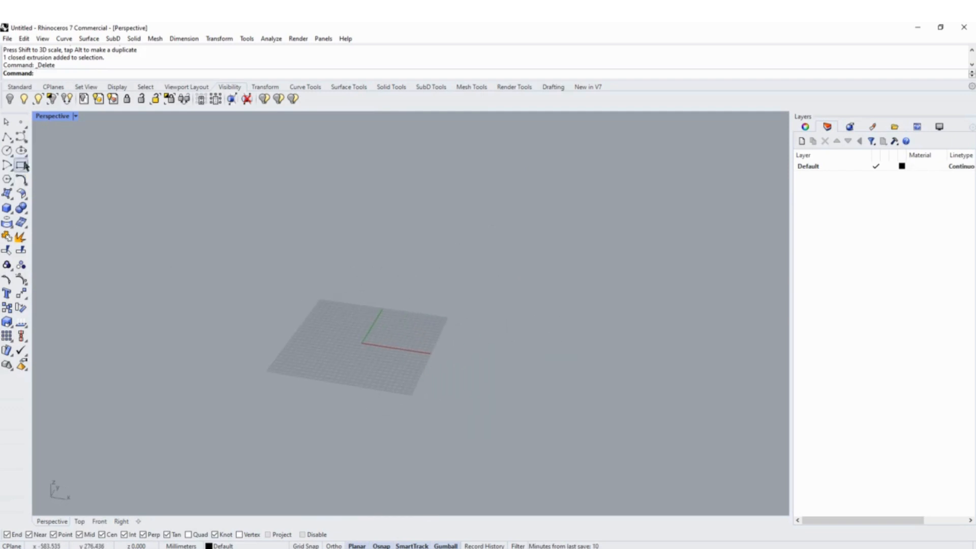
Restore the four-view layout and shift the pane borders back so that the four viewports are roughly equal in size.
double_click(65, 119)
left_click_drag(379, 247, 408, 254)
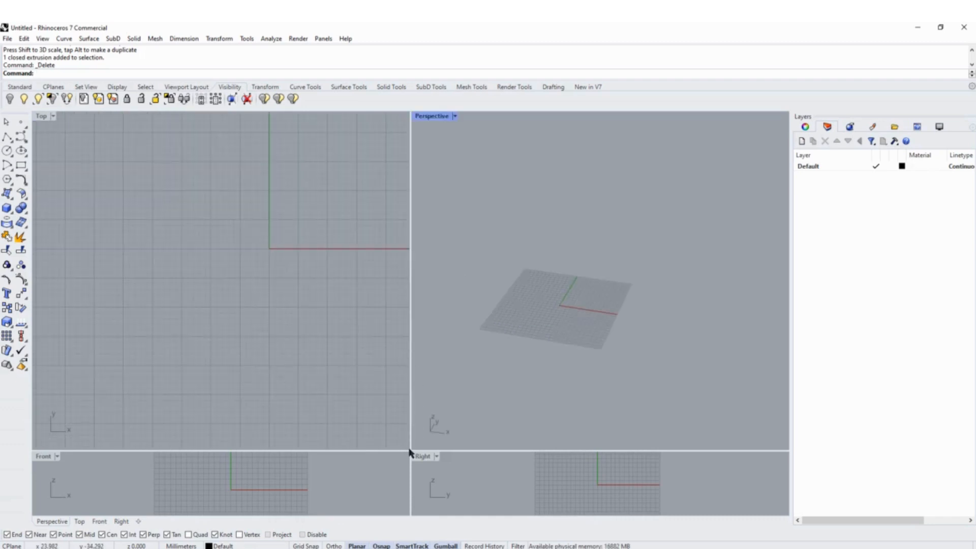
left_click_drag(412, 451, 410, 330)
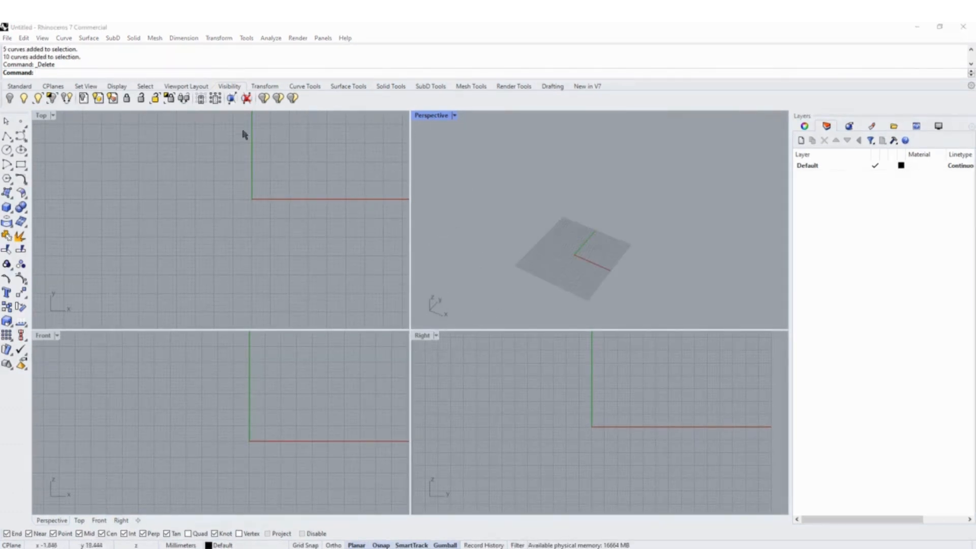
Maximize the Perspective viewport and draw a freehand rectangle on the ground plane, partly overlapping the construction grid.
left_click(477, 158)
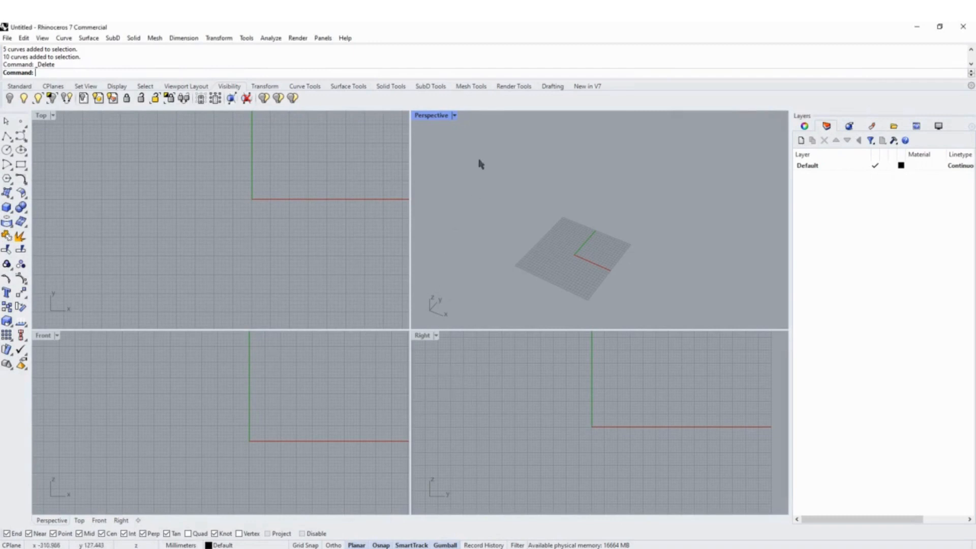
double_click(437, 117)
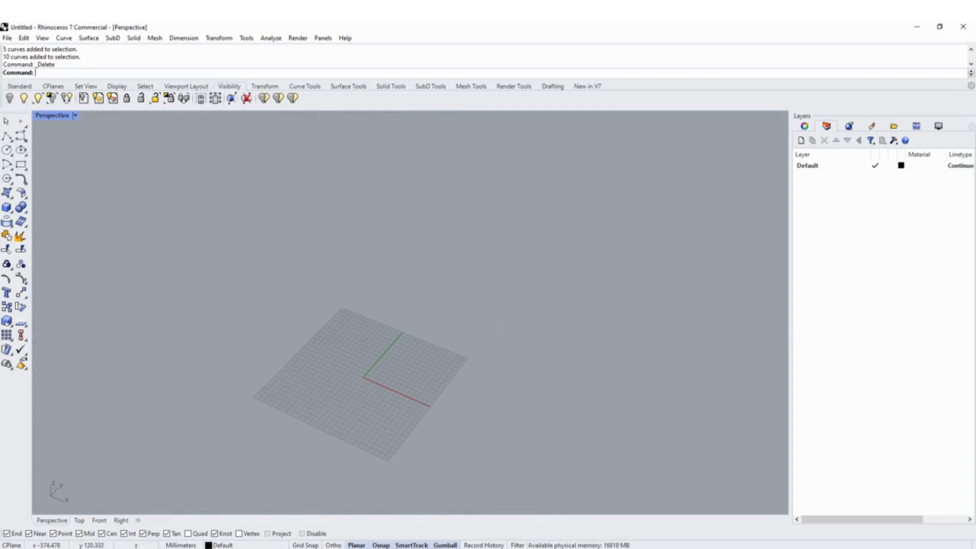
left_click(22, 165)
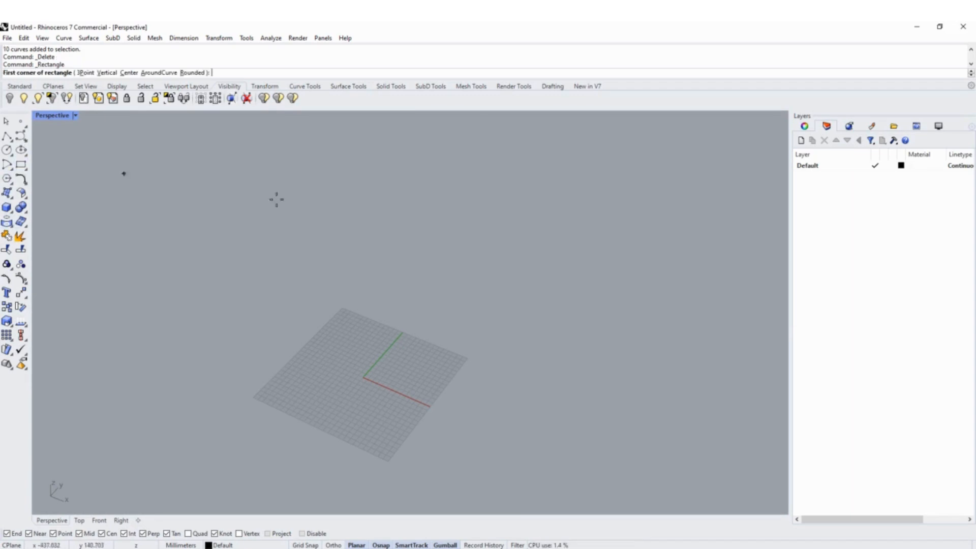
left_click(322, 222)
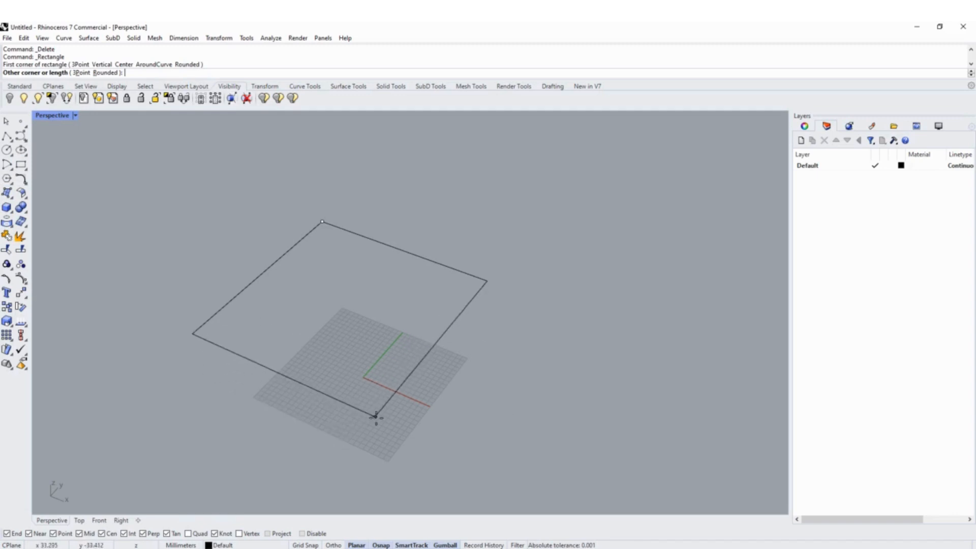
left_click(394, 423)
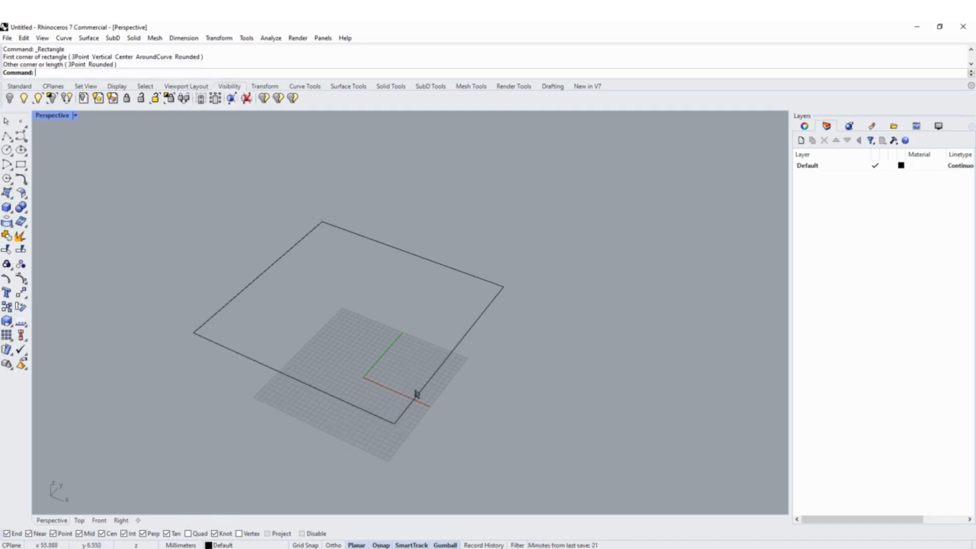
Inspect the rectangle in the Perspective view by orbiting slightly and zooming in and out around different points.
scroll(483, 337, "down", 7)
right_click_drag(401, 395, 405, 416)
scroll(445, 401, "up", 2)
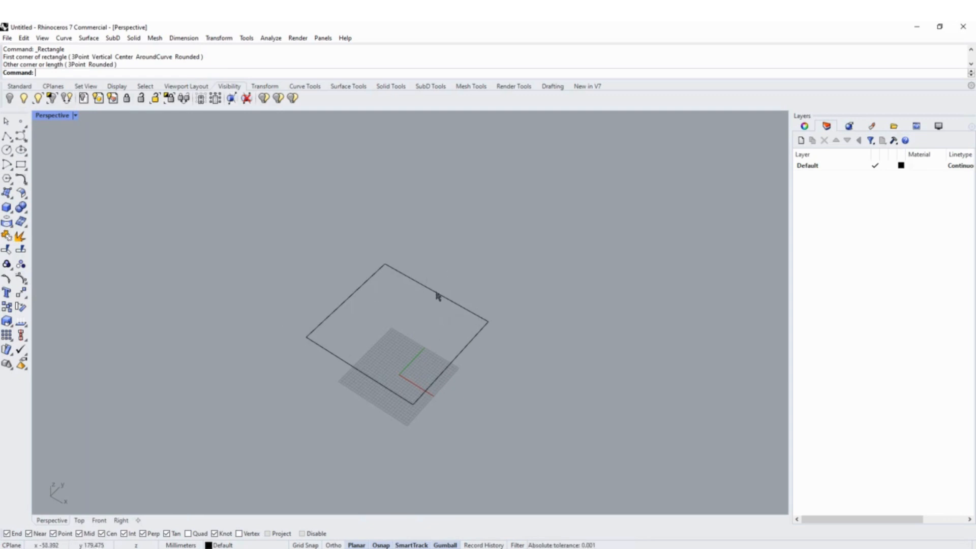
right_click_drag(435, 296, 458, 328)
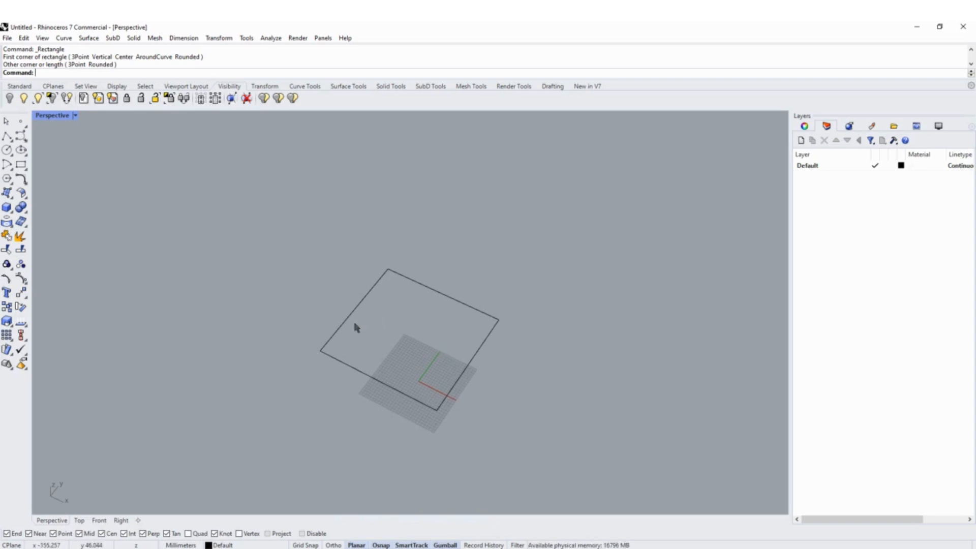
scroll(355, 327, "down", 5)
scroll(362, 346, "up", 4)
scroll(362, 345, "up", 2)
scroll(376, 331, "down", 1)
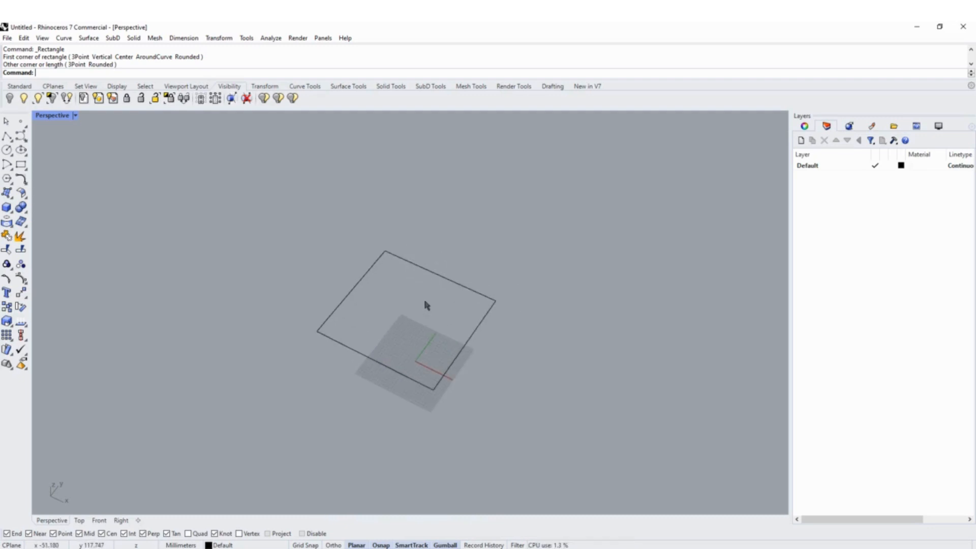
scroll(426, 304, "up", 2)
scroll(426, 304, "down", 2)
scroll(415, 298, "up", 2)
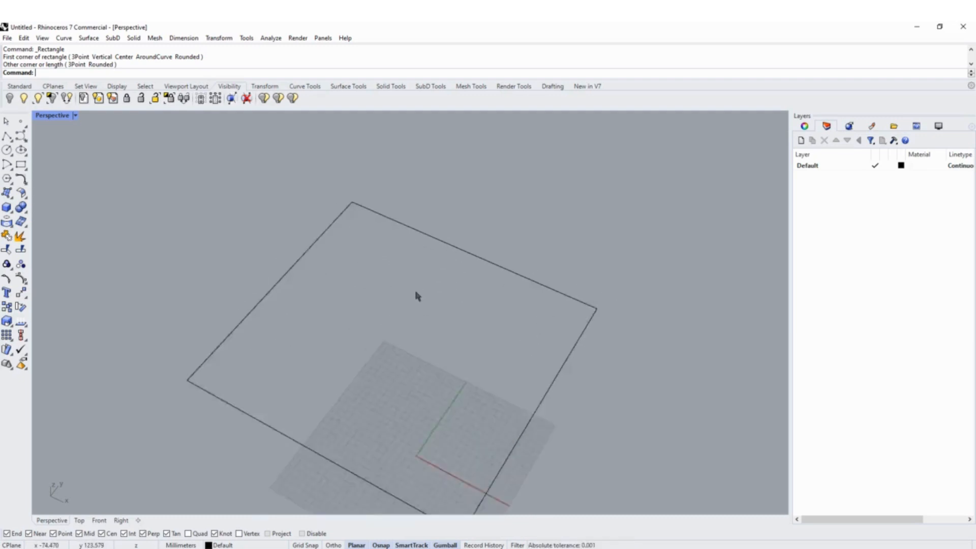
scroll(415, 295, "down", 2)
scroll(415, 296, "down", 1)
scroll(414, 325, "down", 1)
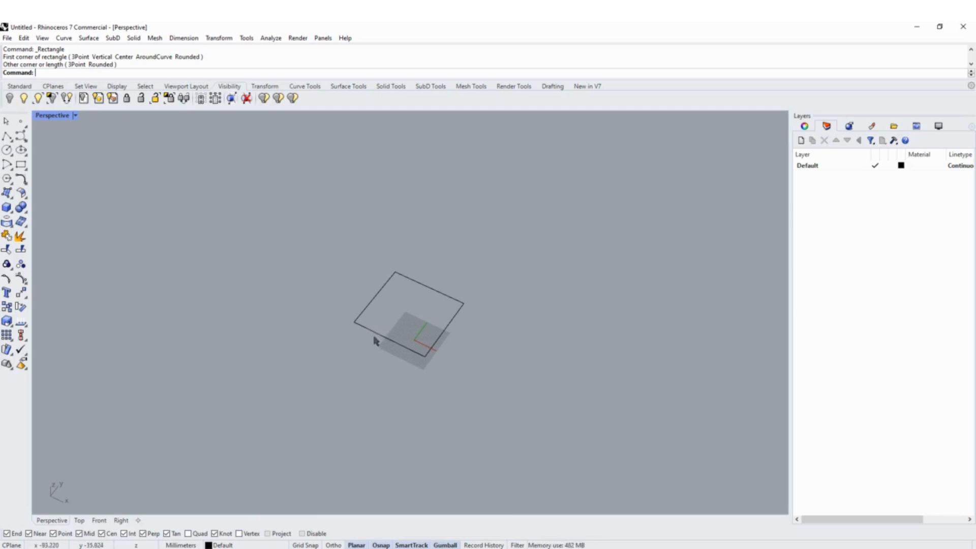
scroll(376, 335, "up", 10)
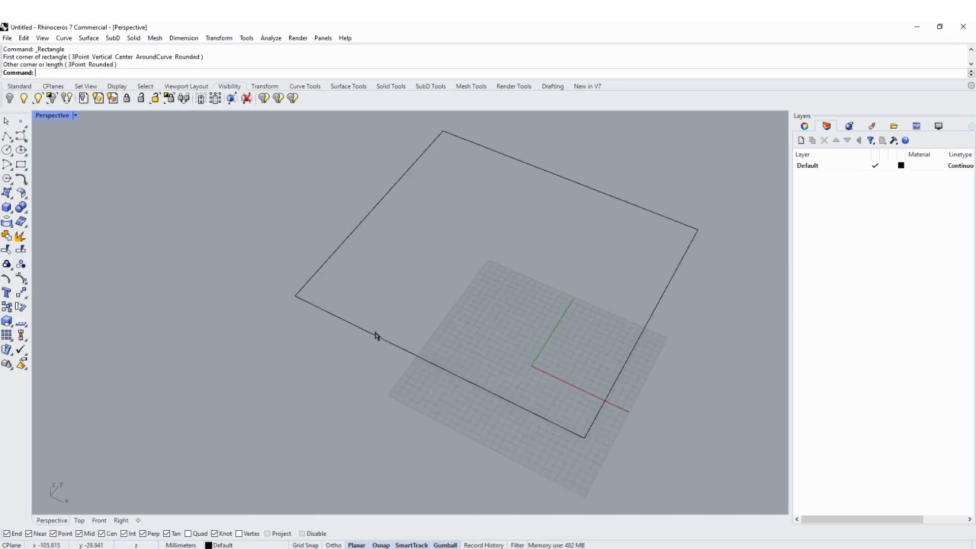
scroll(376, 335, "down", 10)
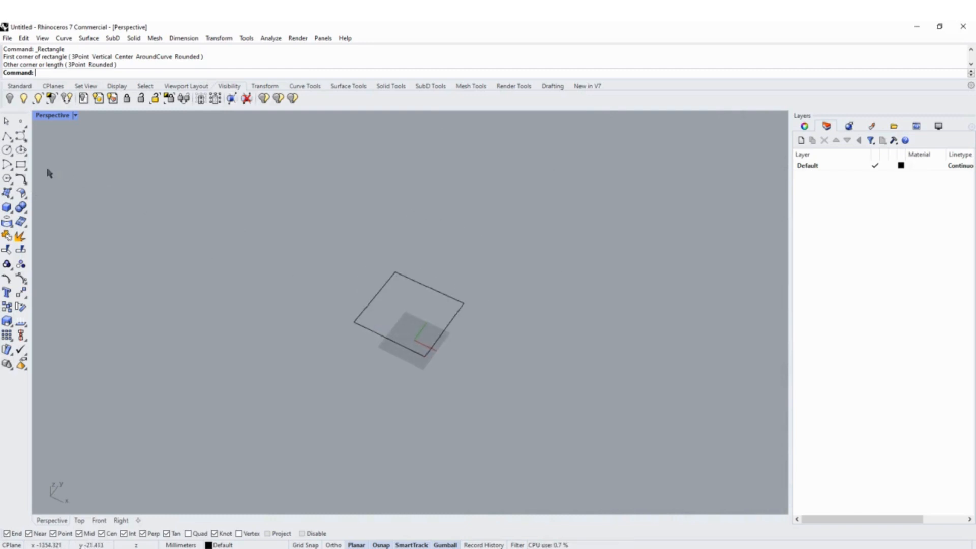
scroll(67, 160, "up", 4)
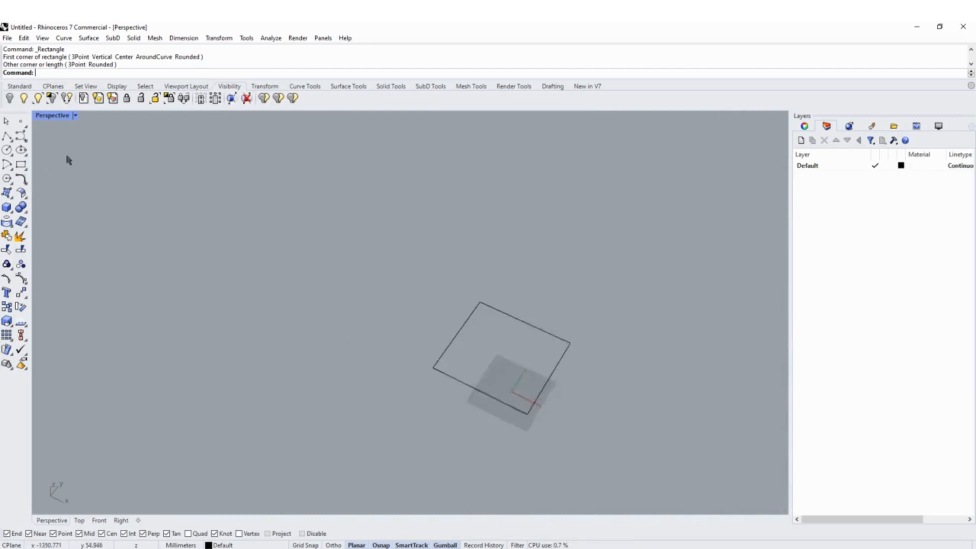
scroll(68, 160, "down", 5)
scroll(279, 257, "up", 5)
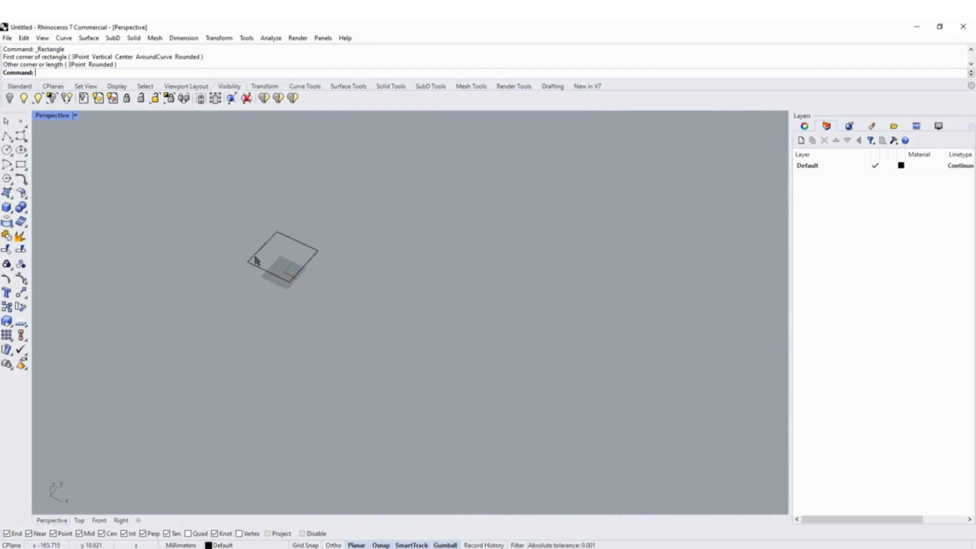
scroll(356, 315, "down", 4)
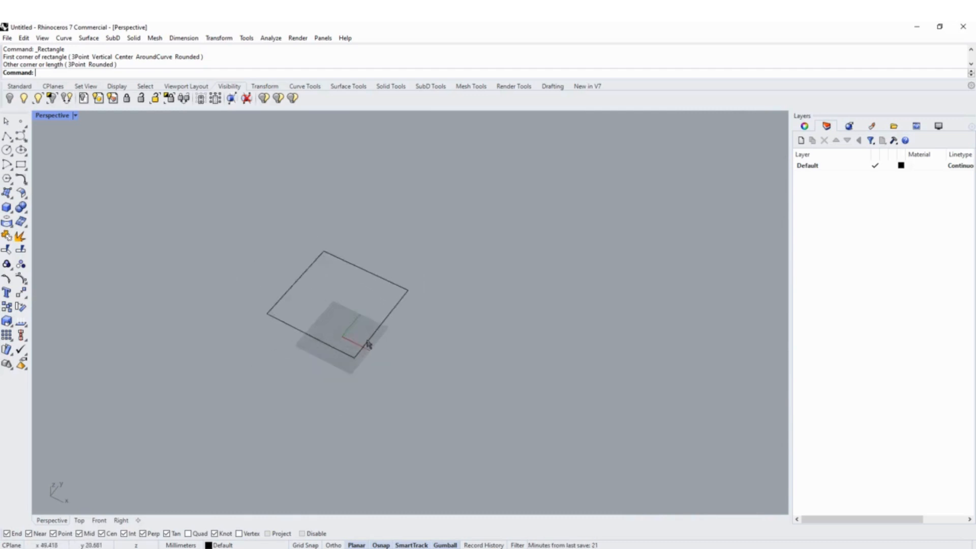
scroll(345, 325, "up", 3)
scroll(348, 346, "down", 2)
scroll(351, 336, "down", 1)
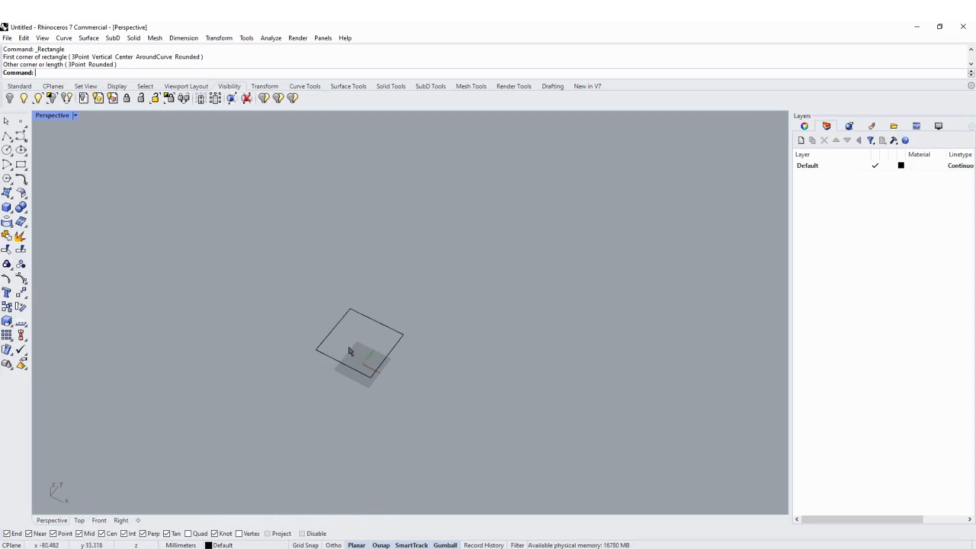
View the rectangle from other angles and distances by orbiting, panning and zooming the Perspective view.
right_click_drag(420, 362, 451, 362)
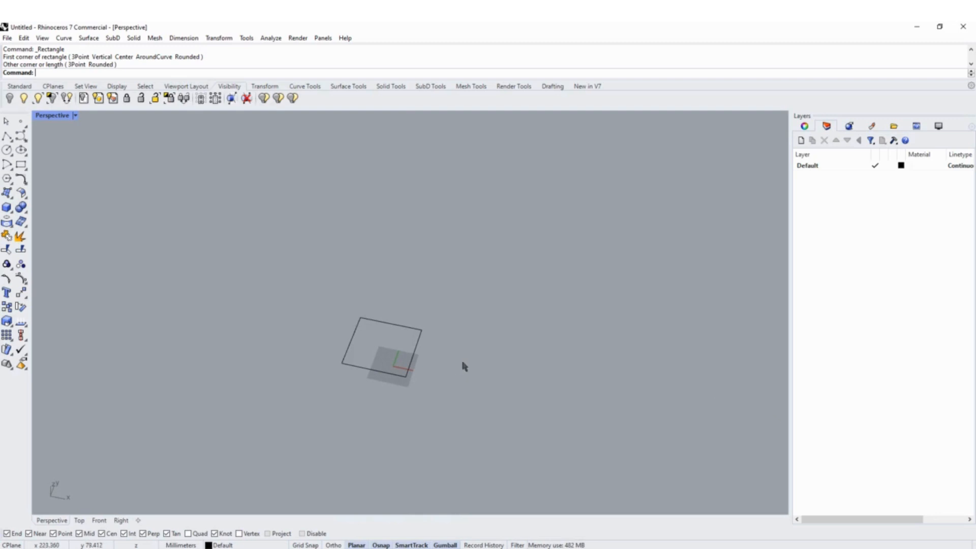
scroll(375, 353, "up", 2)
scroll(375, 353, "up", 2)
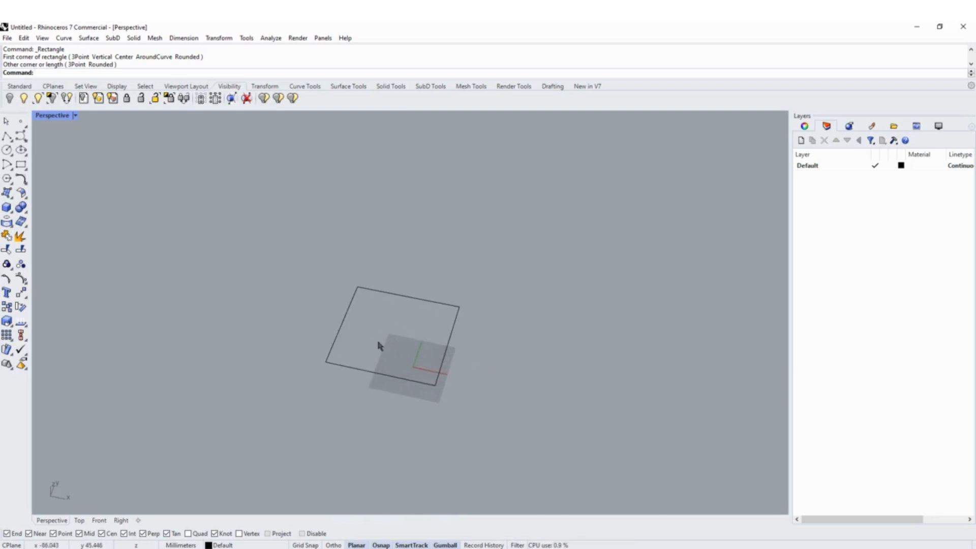
right_click_drag(396, 344, 429, 321)
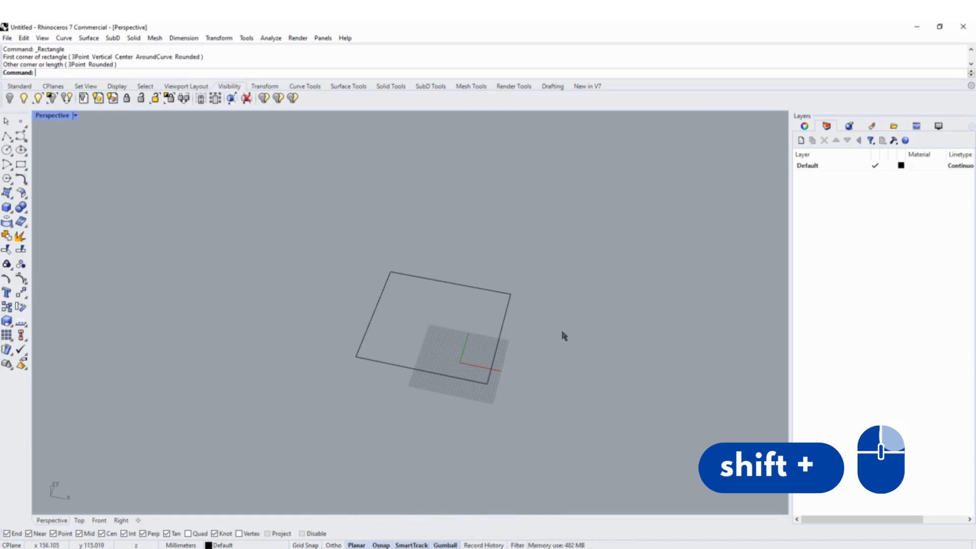
right_click_drag(570, 336, 545, 338, "shift")
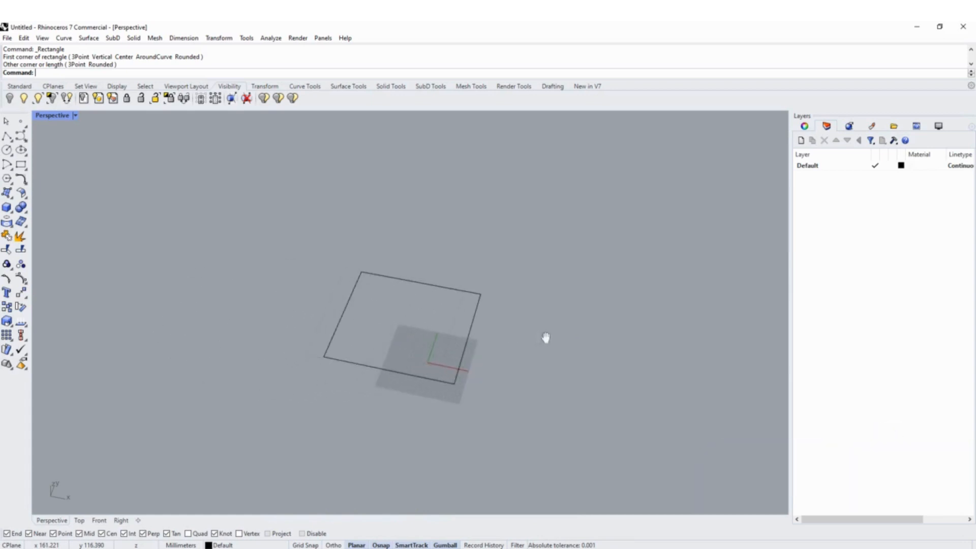
scroll(449, 339, "down", 8)
scroll(450, 339, "up", 10)
scroll(449, 341, "down", 5)
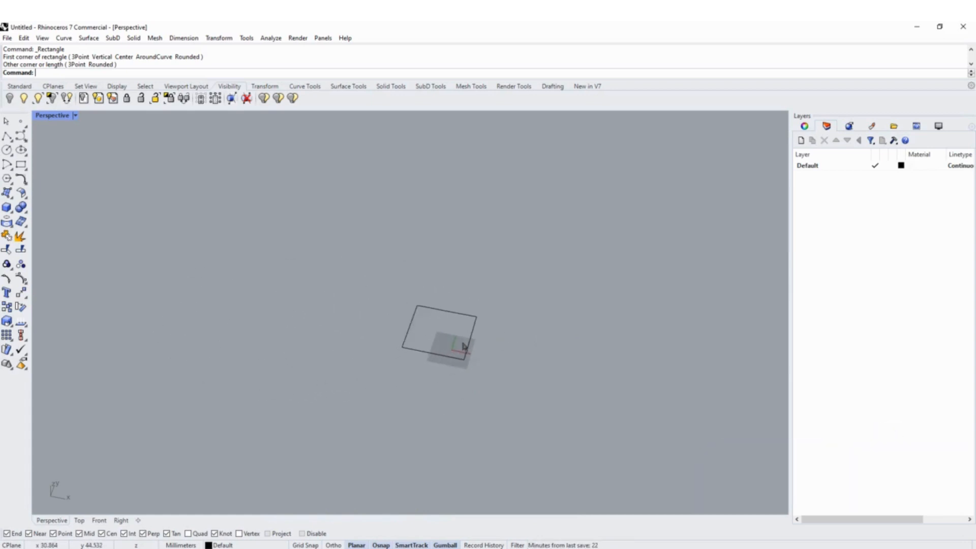
right_click_drag(454, 346, 435, 342, "ctrl")
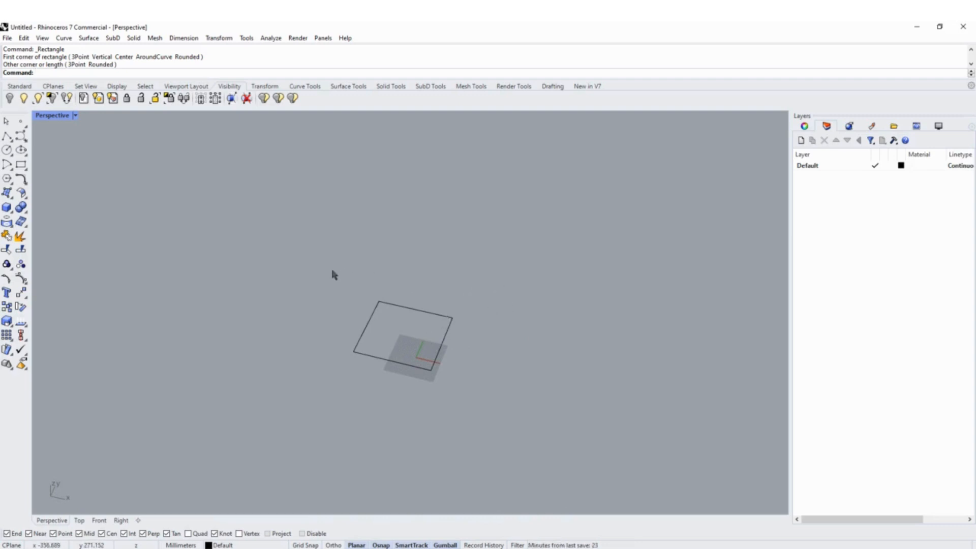
Select the rectangle, switch the gumball off and back on, and reselect the rectangle.
left_click(375, 311)
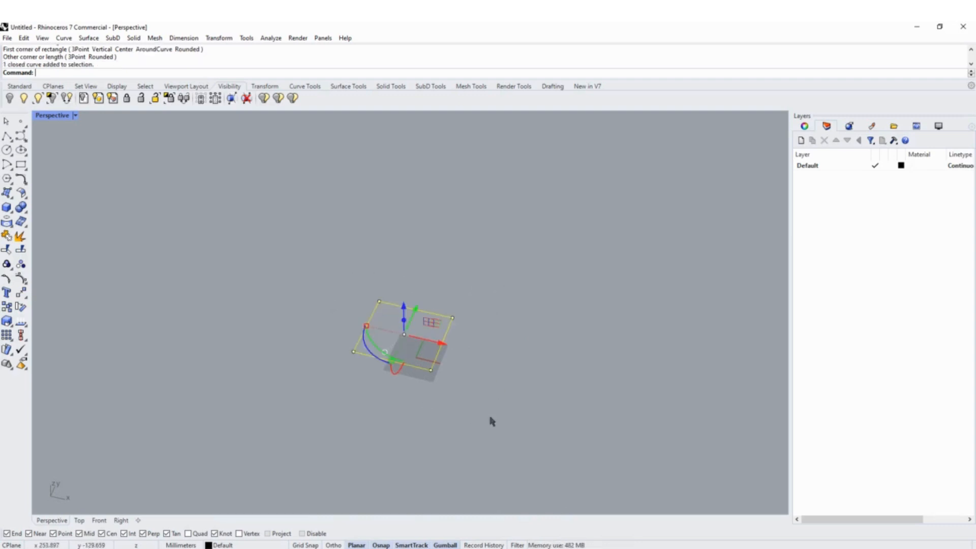
right_click_drag(490, 421, 524, 360)
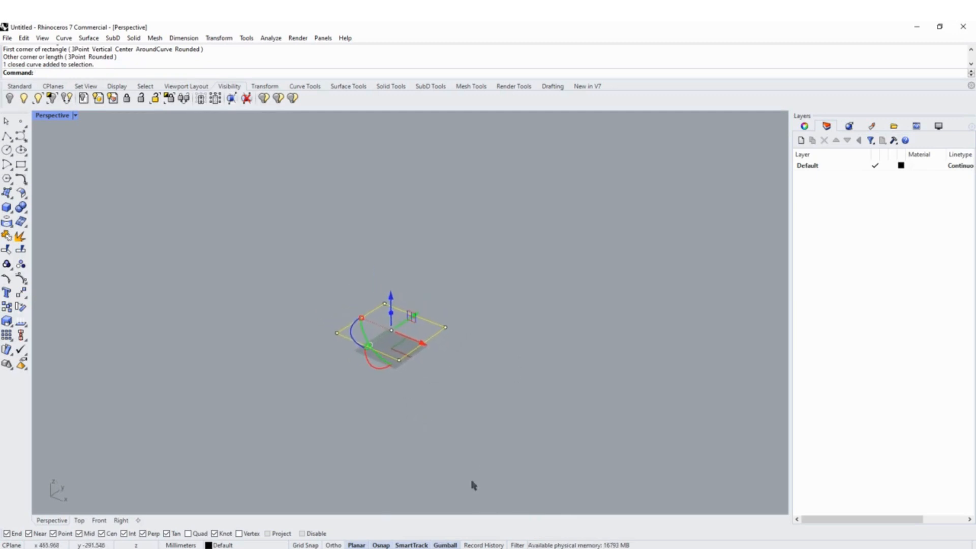
left_click(450, 545)
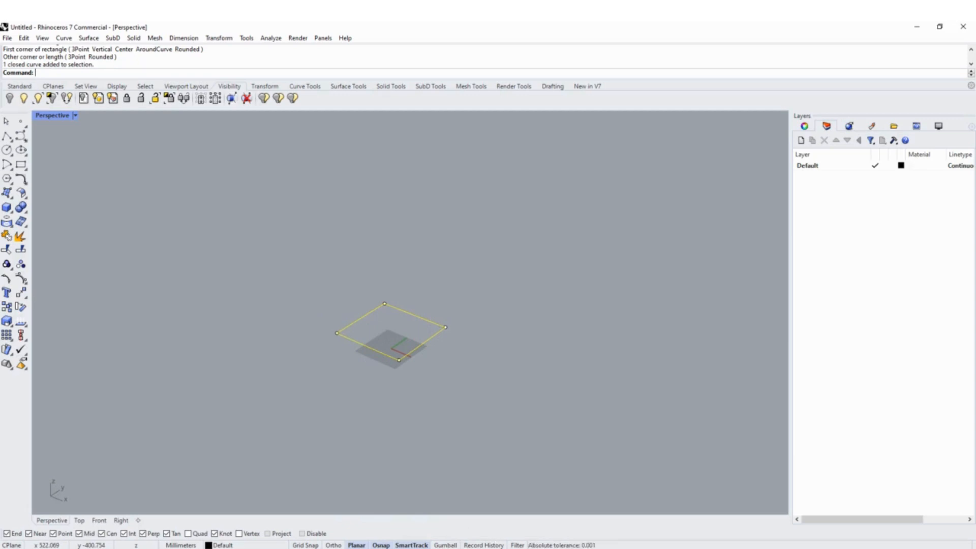
left_click(451, 545)
mouse_move(409, 325)
right_mouse_down()
mouse_move(417, 382)
mouse_move(409, 343)
mouse_move(418, 337)
right_mouse_up()
left_click(443, 305)
left_click_drag(450, 326, 414, 360)
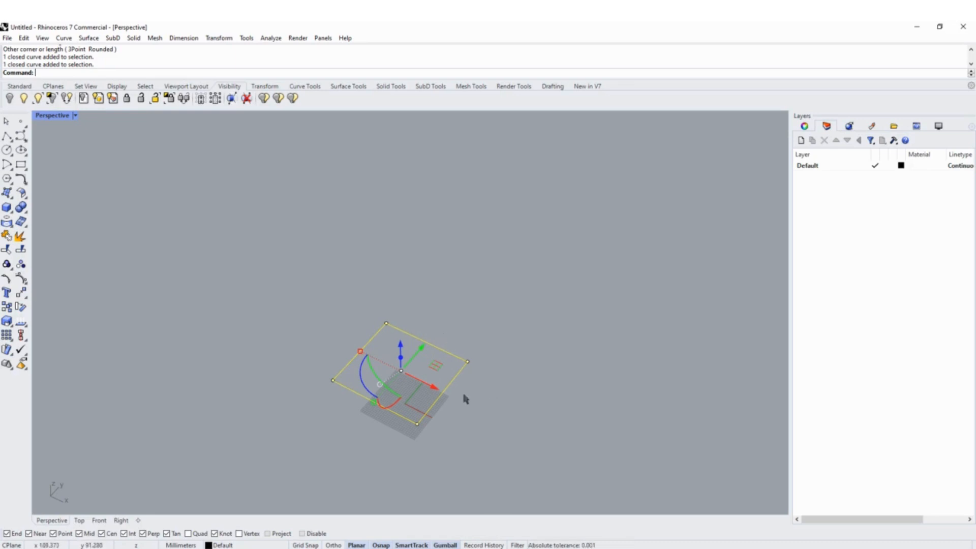
Move the rectangle freehand within the gumball's XY plane so that it lies clear of the construction grid.
right_click_drag(411, 335, 458, 342)
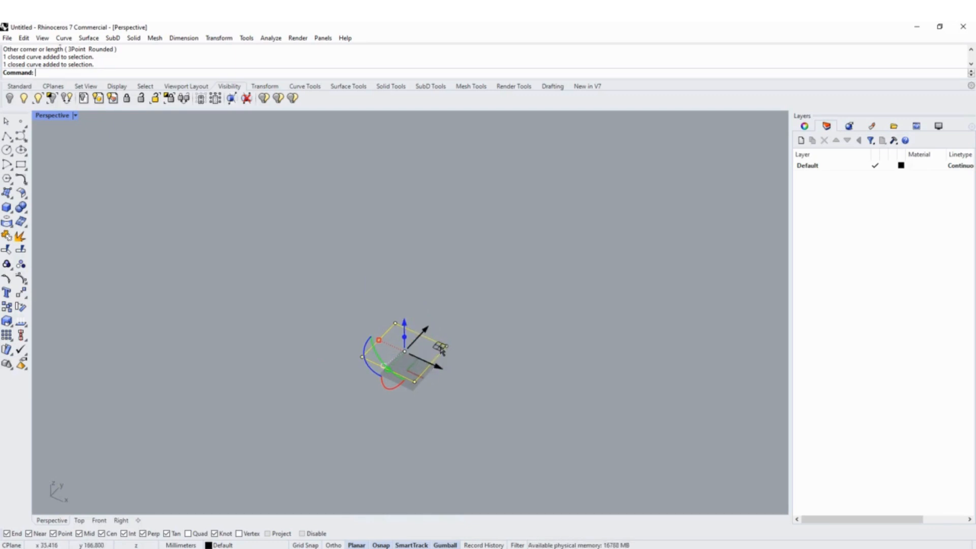
scroll(426, 331, "up", 4)
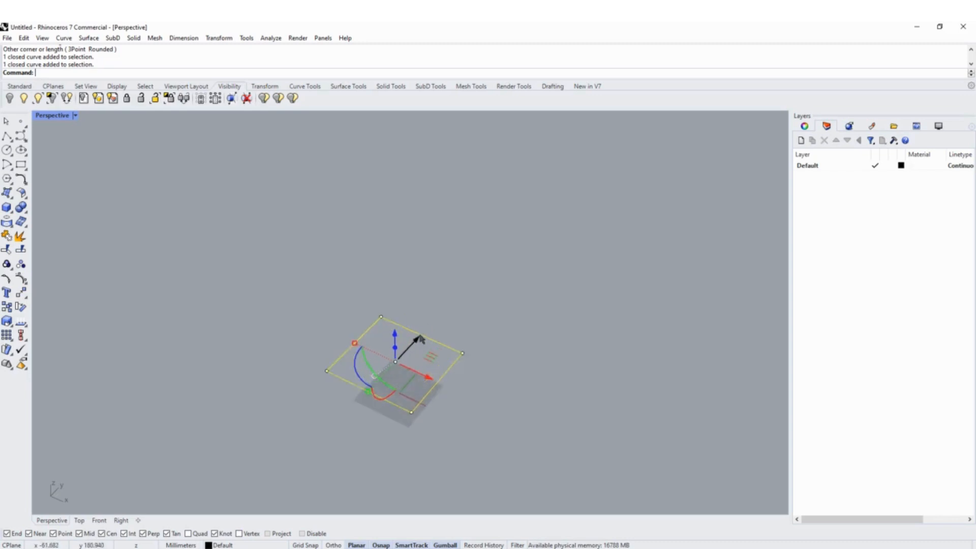
scroll(401, 333, "down", 2)
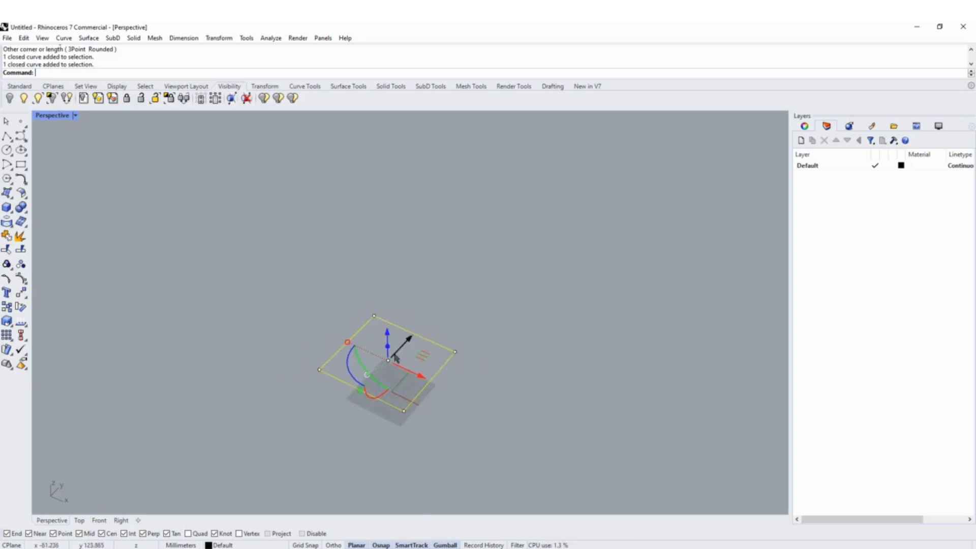
left_click(430, 298)
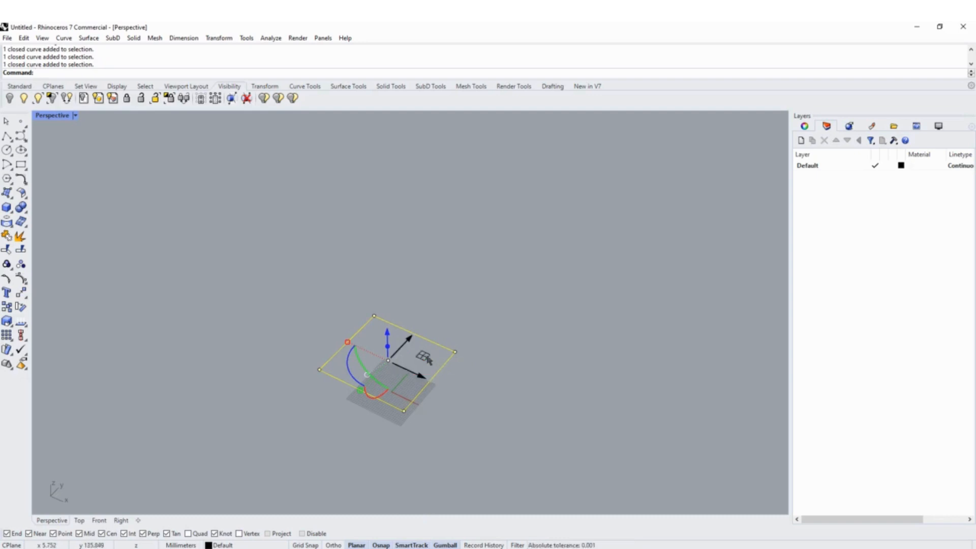
left_click_drag(425, 358, 544, 379)
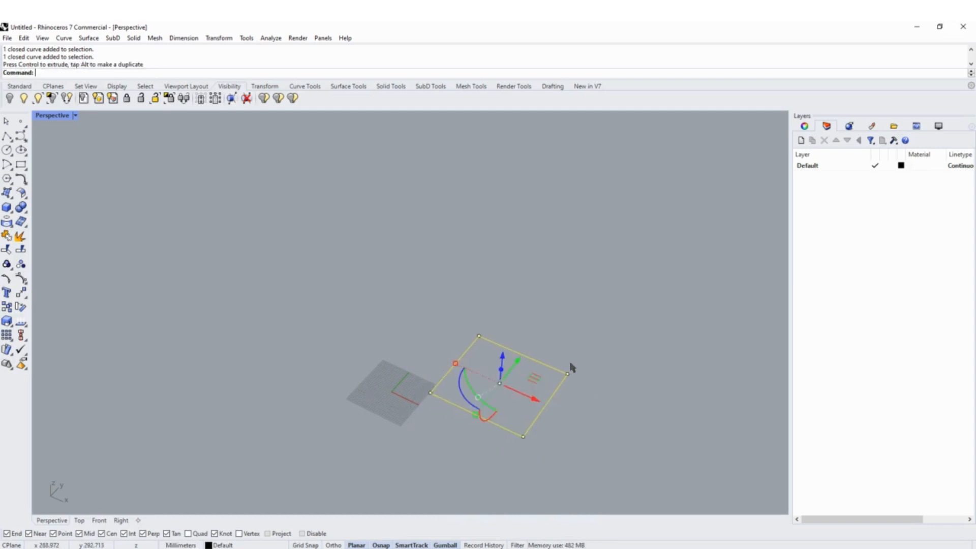
Move the rectangle a short distance freehand along the gumball's Y axis and slightly along its X axis.
scroll(422, 324, "down", 4)
right_click_drag(451, 338, 426, 353)
scroll(442, 352, "up", 4)
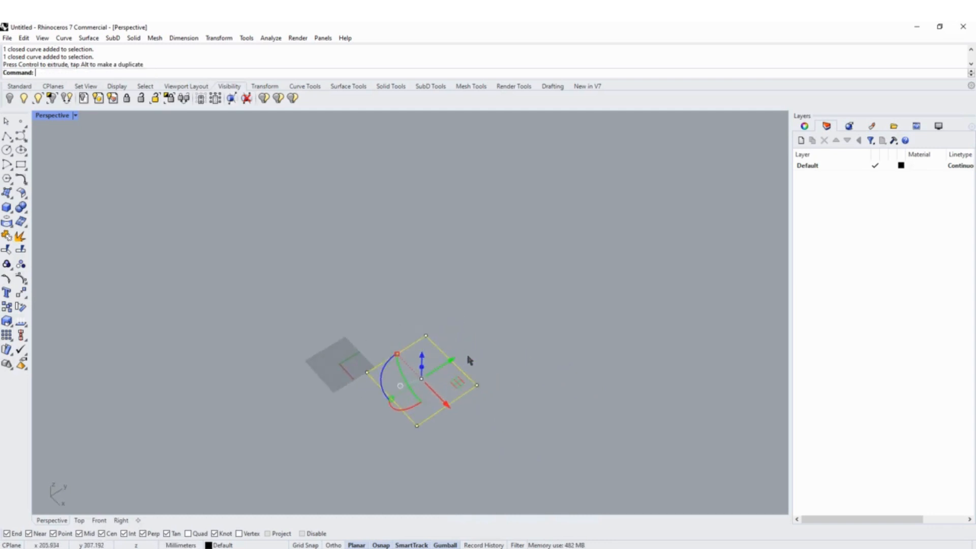
left_click_drag(459, 363, 477, 351)
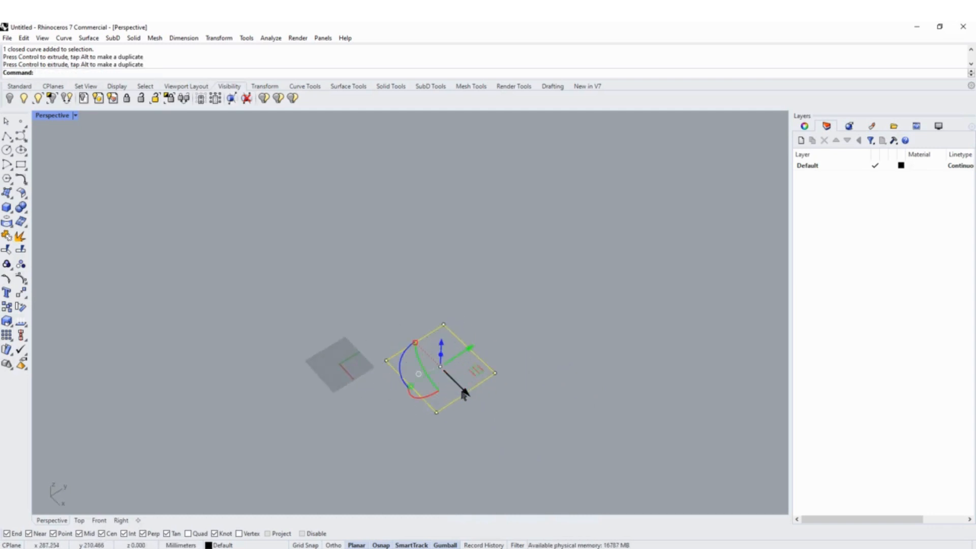
left_click_drag(463, 396, 468, 400)
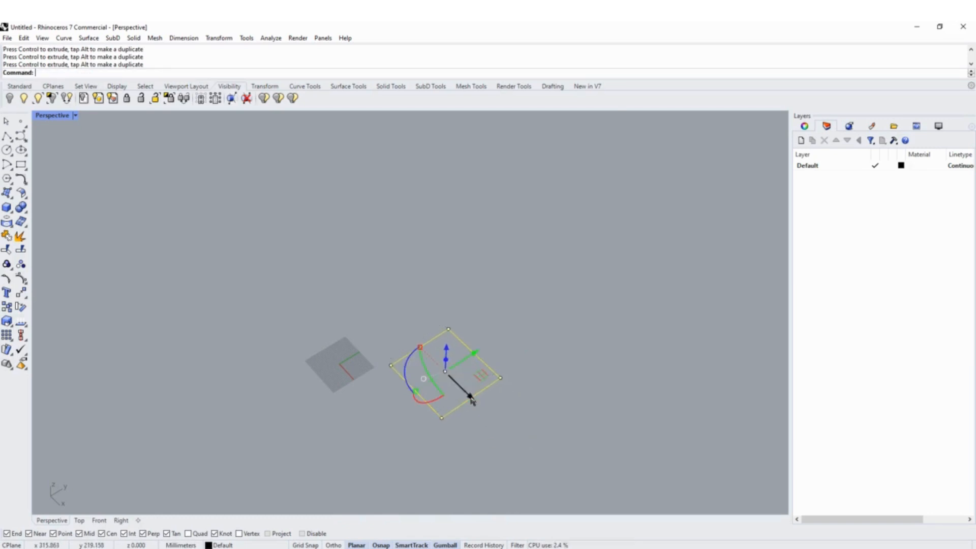
Duplicate the rectangle with a gumball move of exactly 300 mm along its X axis.
right_click_drag(471, 401, 518, 385)
mouse_move(508, 371)
left_mouse_down()
mouse_move(543, 389)
mouse_move(523, 374)
mouse_move(521, 384)
left_mouse_up()
type("300")
key("Return")
Duplicate the copied rectangle freehand along the gumball's Y axis, about 294 mm away.
scroll(484, 364, "down", 6)
mouse_move(508, 332)
right_mouse_down()
mouse_move(500, 362)
mouse_move(514, 332)
right_mouse_up()
scroll(529, 376, "up", 3)
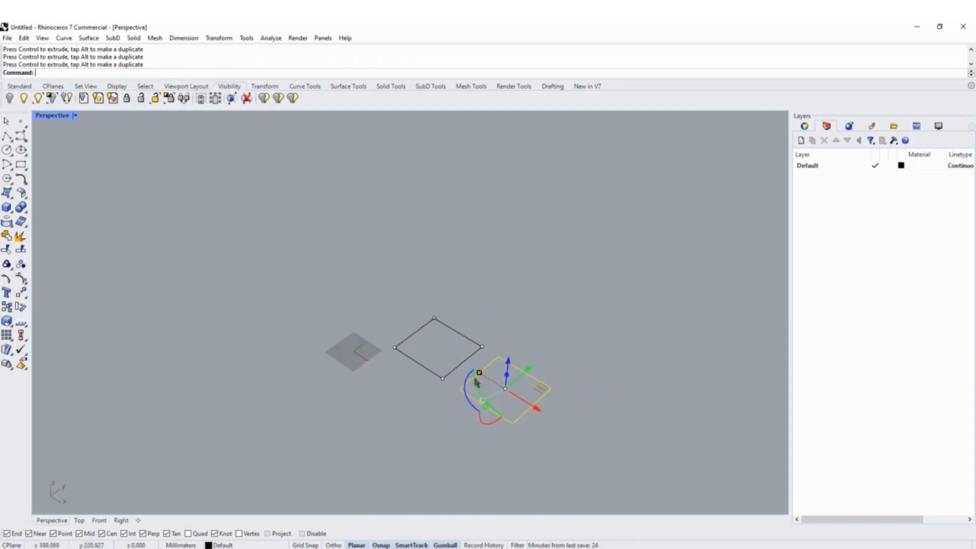
right_click_drag(559, 358, 486, 295, "shift")
mouse_move(421, 323)
right_mouse_down()
mouse_move(460, 331)
mouse_move(409, 335)
right_mouse_up()
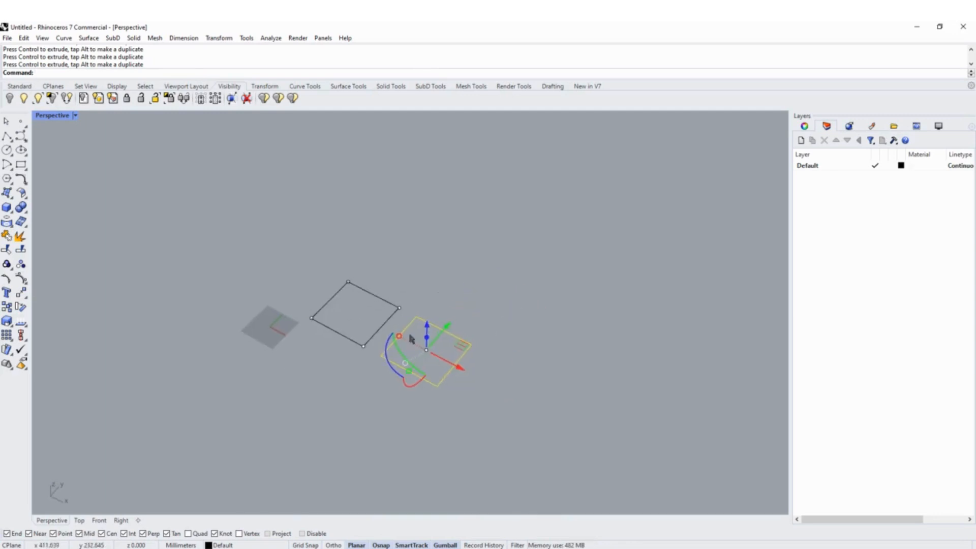
left_click_drag(449, 330, 511, 297)
key("alt")
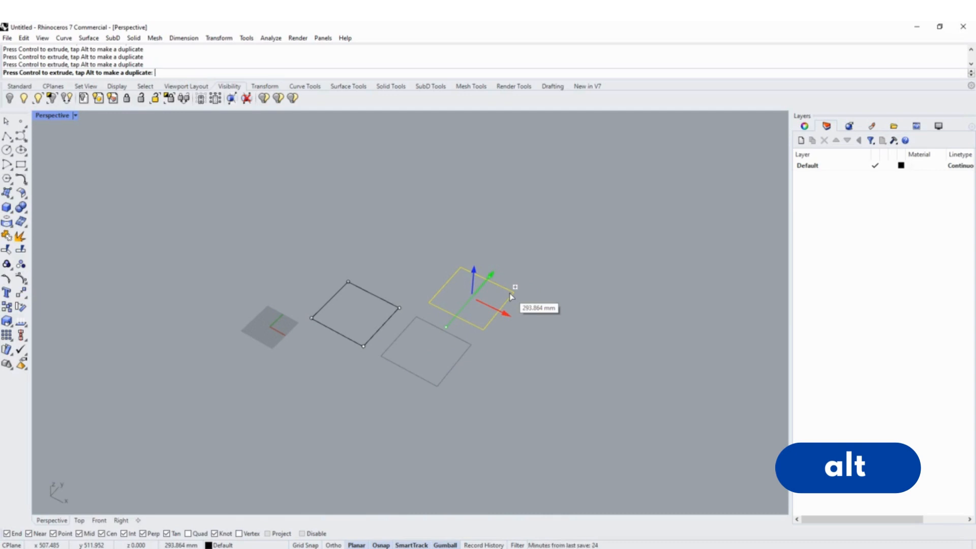
Make further freehand duplicates with the gumball until eleven rectangles form a loose array, and clear the selection.
left_click_drag(510, 297, 592, 186)
key("alt")
key("alt")
left_click_drag(595, 184, 663, 375)
key("alt")
left_click_drag(663, 375, 671, 284)
key("alt")
scroll(572, 272, "down", 6)
right_click_drag(575, 277, 566, 320)
left_click(628, 296)
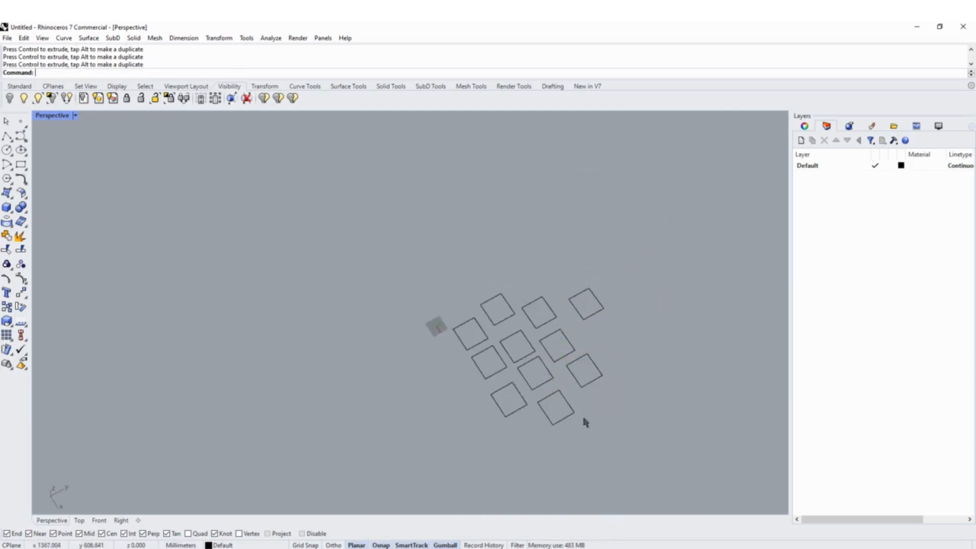
Window-select the four central rectangles by fully enclosing them, and clear the selection.
right_click_drag(581, 412, 621, 326)
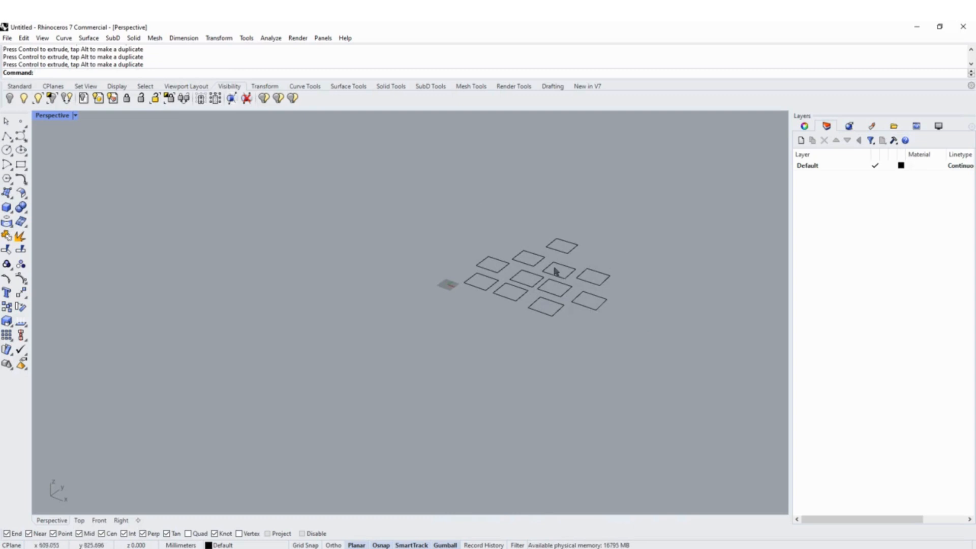
scroll(565, 274, "up", 6)
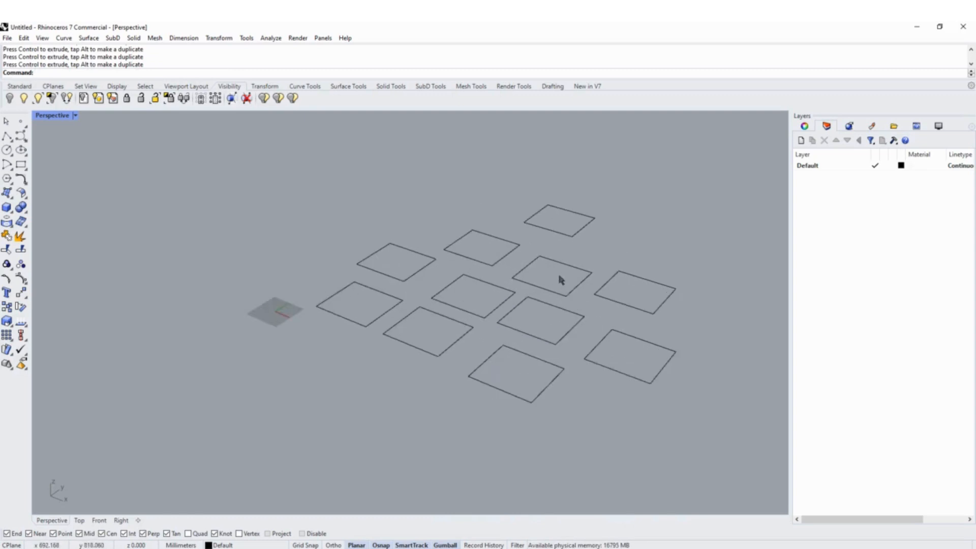
scroll(558, 280, "up", 3)
right_click_drag(559, 280, 475, 270, "shift")
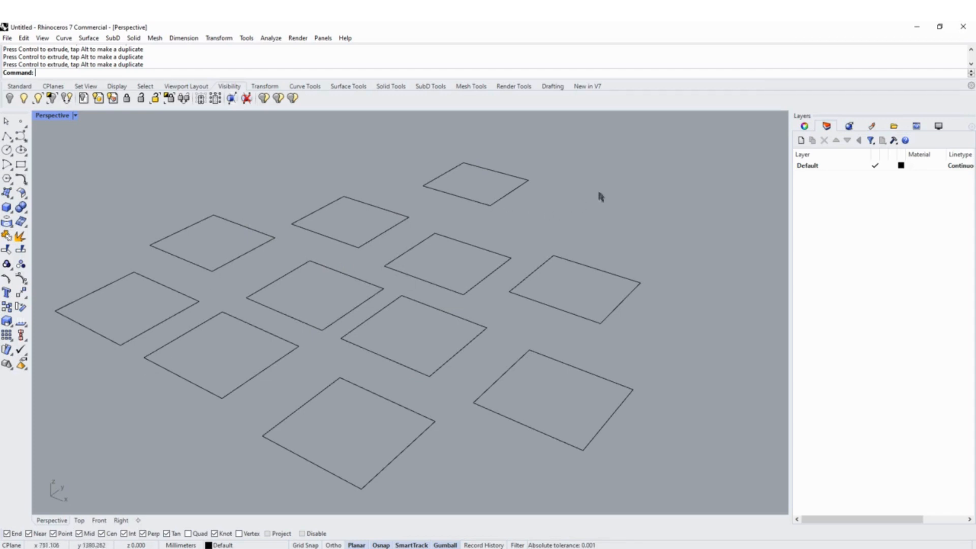
left_click_drag(671, 167, 589, 232)
left_click_drag(217, 147, 295, 204)
left_click_drag(196, 192, 617, 401)
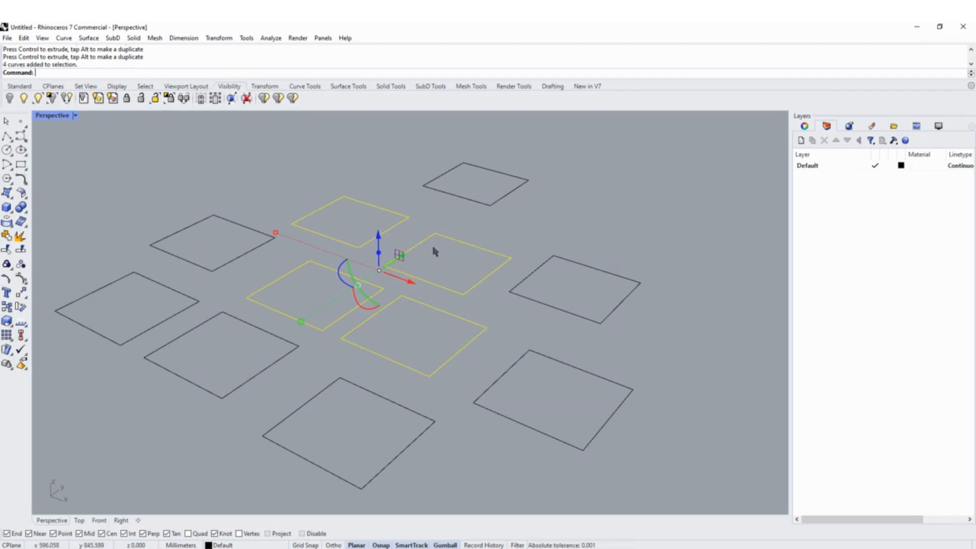
left_click(254, 181)
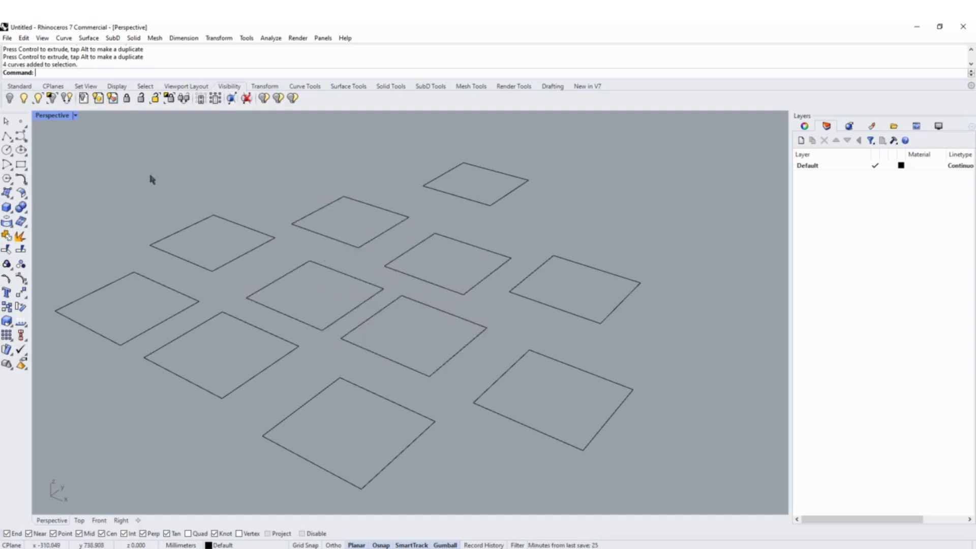
Compare a window selection enclosing two rectangles with a crossing selection touching five, and clear the selection.
left_click_drag(94, 171, 399, 362)
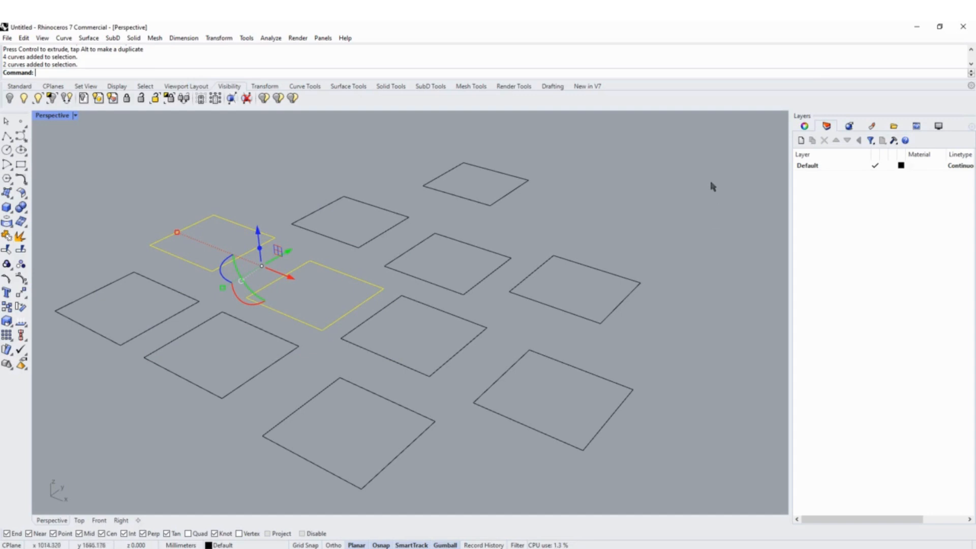
left_click_drag(711, 210, 381, 354)
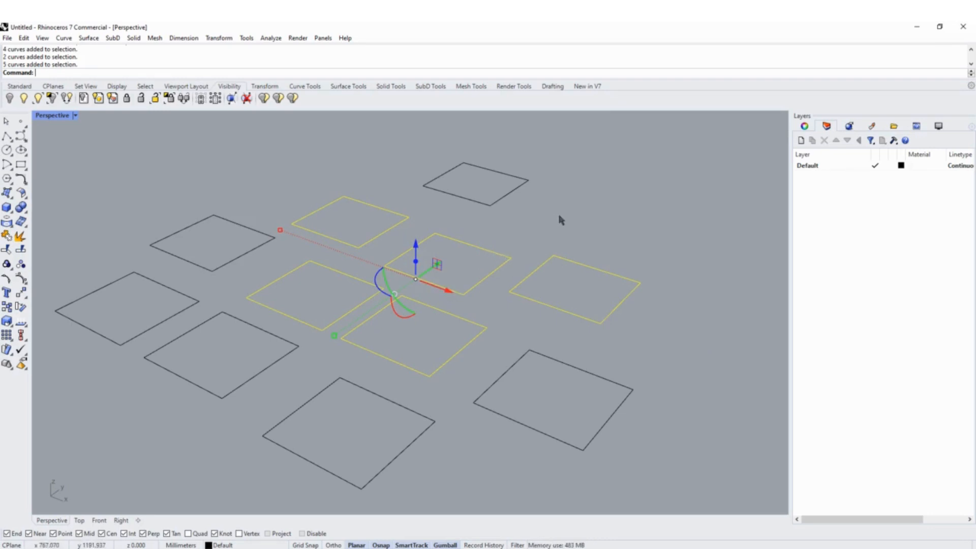
left_click(604, 219)
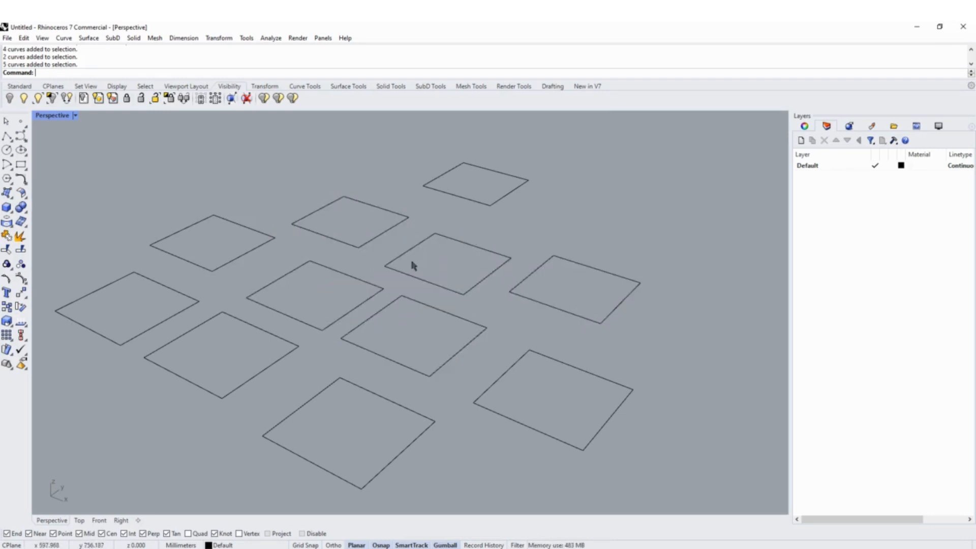
Crossing-select two diagonally adjacent central rectangles, duplicate them in the gumball's XY plane to clear space beside the array, and deselect.
left_click_drag(416, 267, 335, 281)
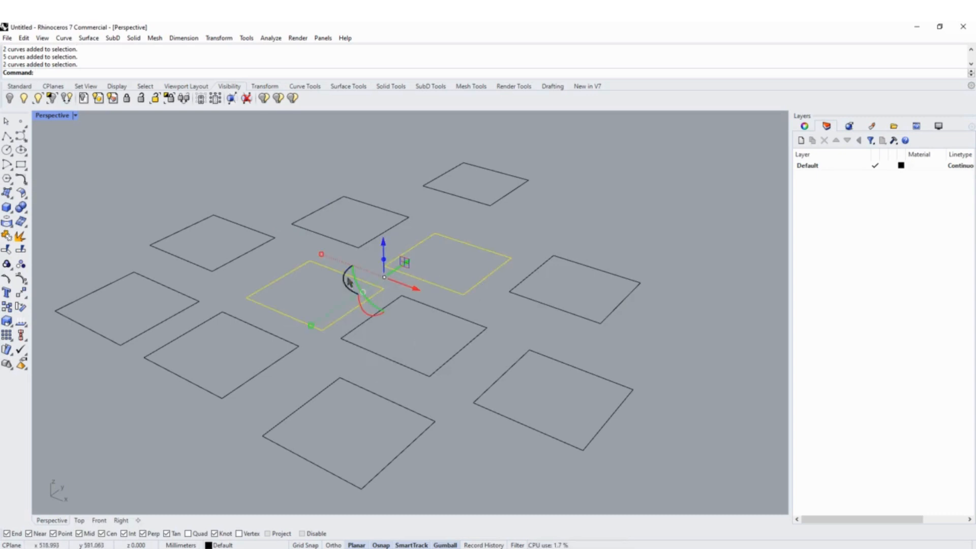
scroll(466, 334, "down", 3)
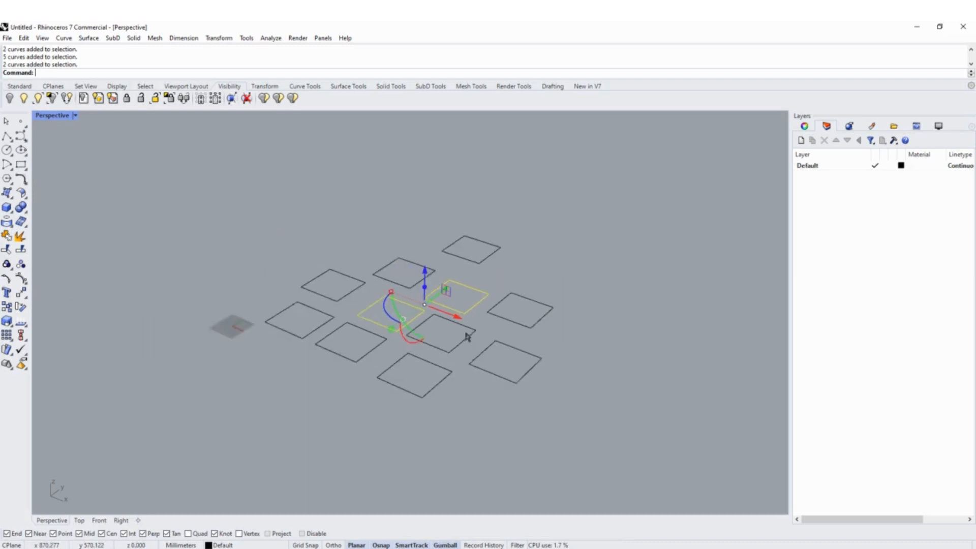
right_click_drag(464, 334, 450, 358)
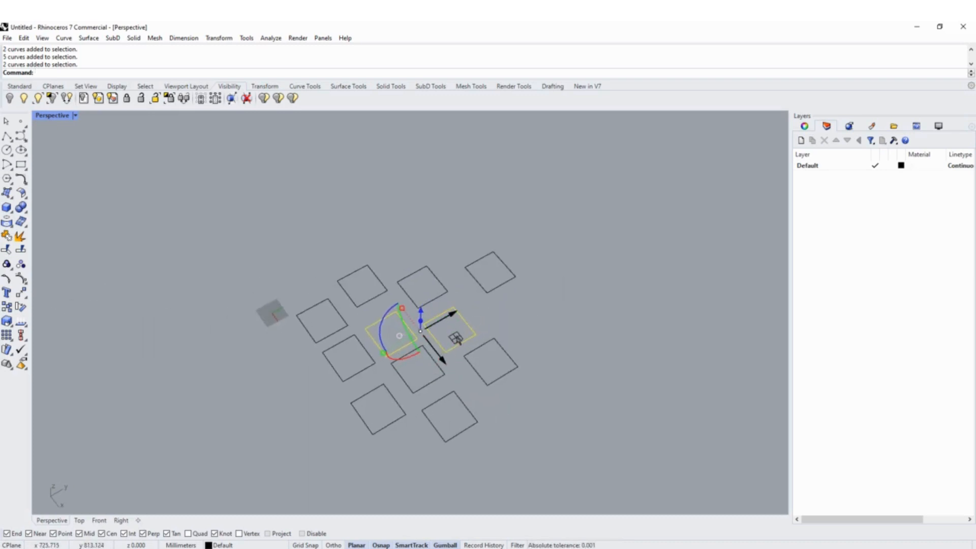
left_click_drag(459, 333, 596, 312)
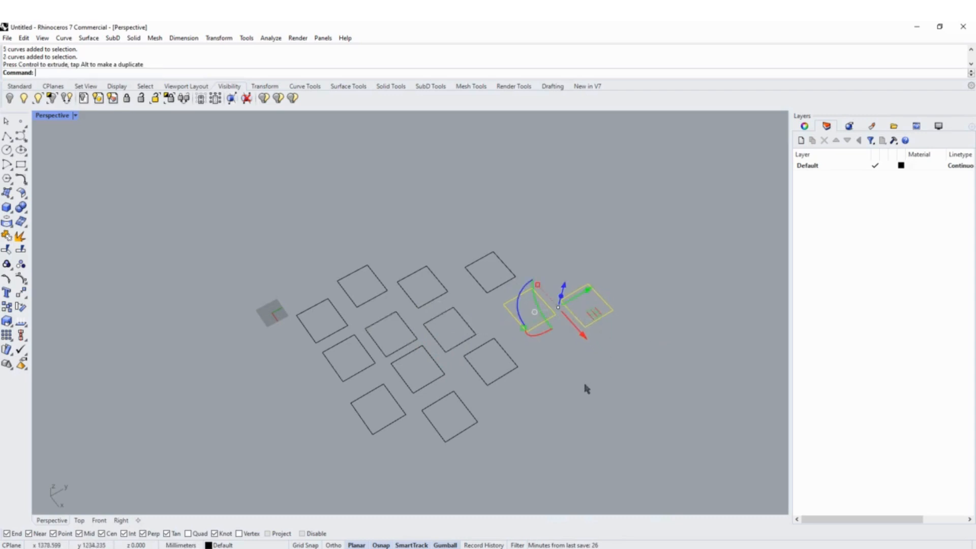
left_click(583, 384)
View the array from several angles, window-select only the rectangle near the construction grid's far side, and clear the selection.
right_click_drag(536, 444, 600, 382)
right_click_drag(481, 401, 500, 331)
right_click_drag(440, 333, 422, 336)
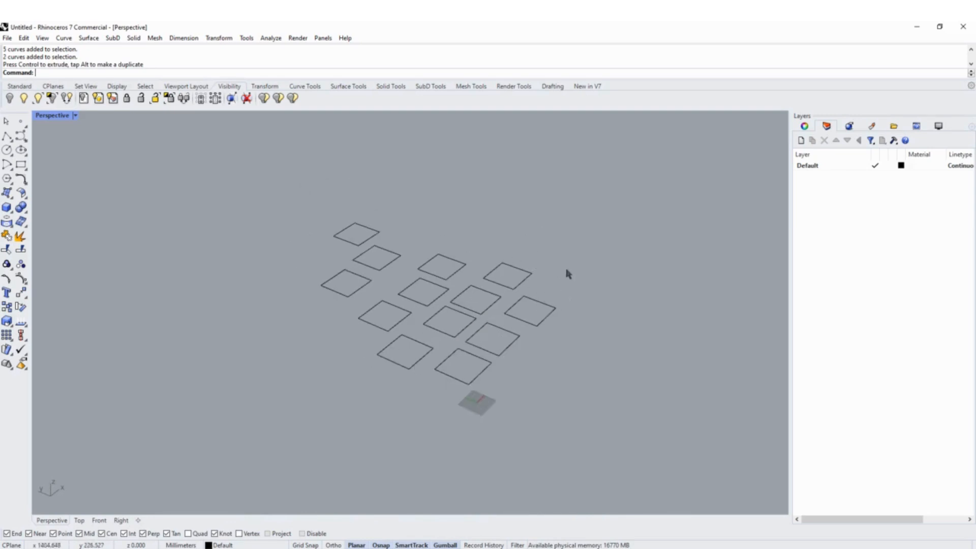
right_click_drag(567, 273, 492, 374)
scroll(384, 370, "up", 3)
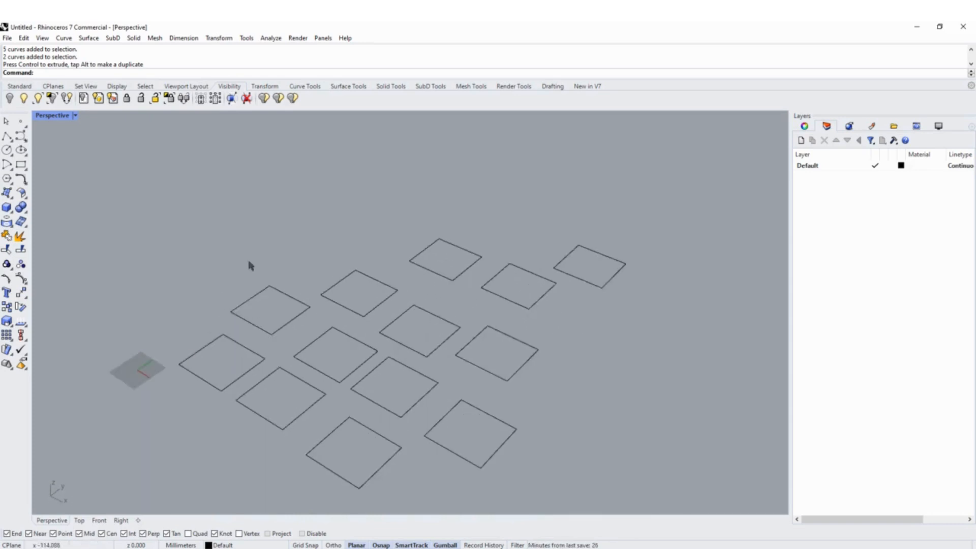
left_click_drag(207, 244, 324, 359)
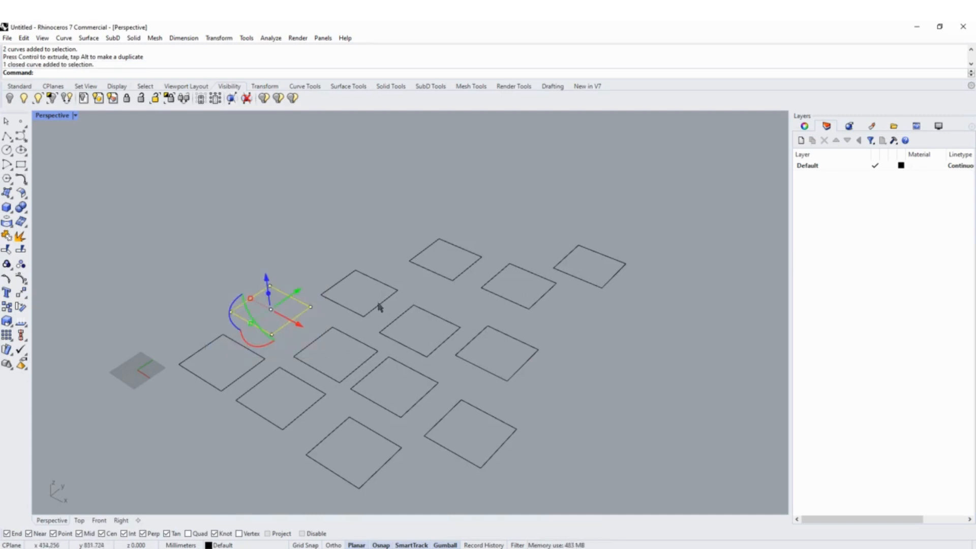
left_click(404, 201)
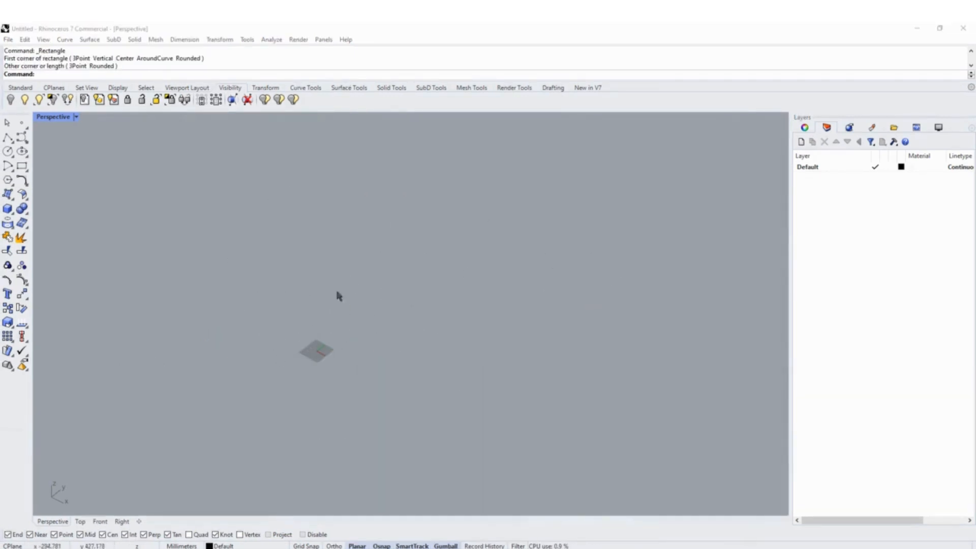
Draw a large corner-to-corner rectangle around the construction grid, then crossing-select it and clear the selection.
left_click(22, 167)
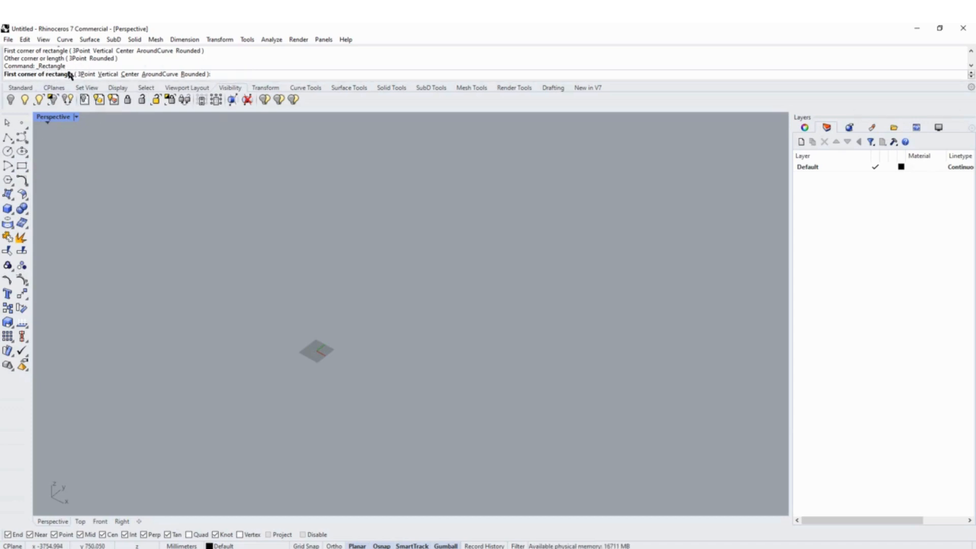
left_click(271, 341)
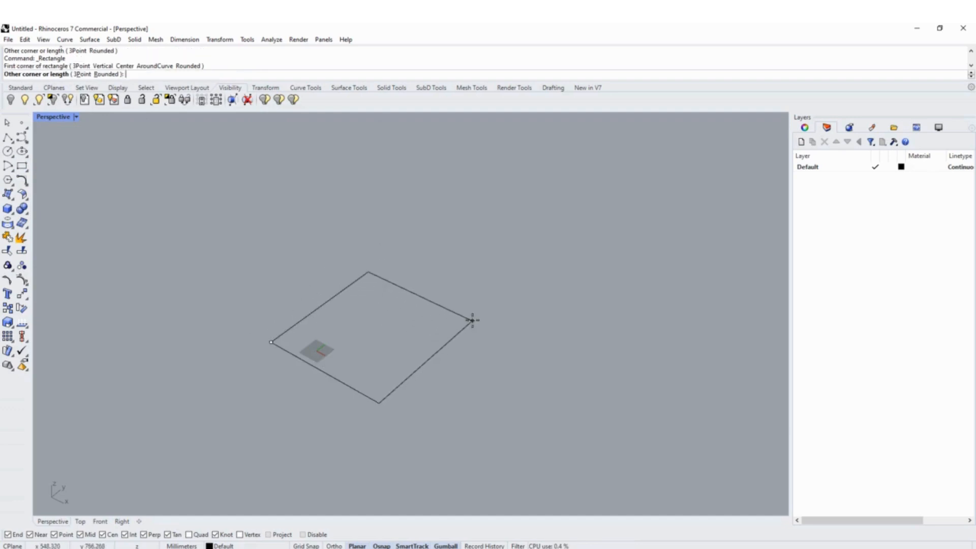
left_click(536, 314)
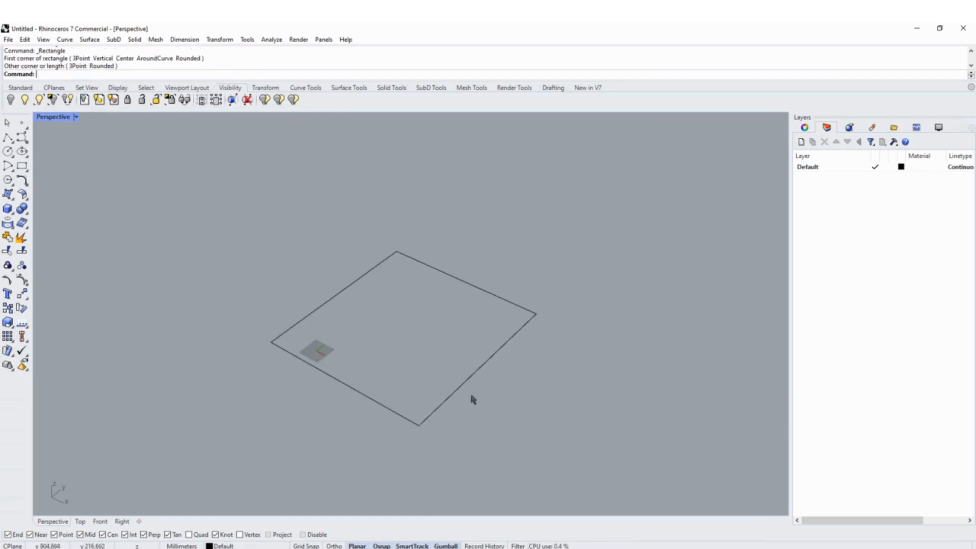
left_click_drag(542, 361, 480, 291)
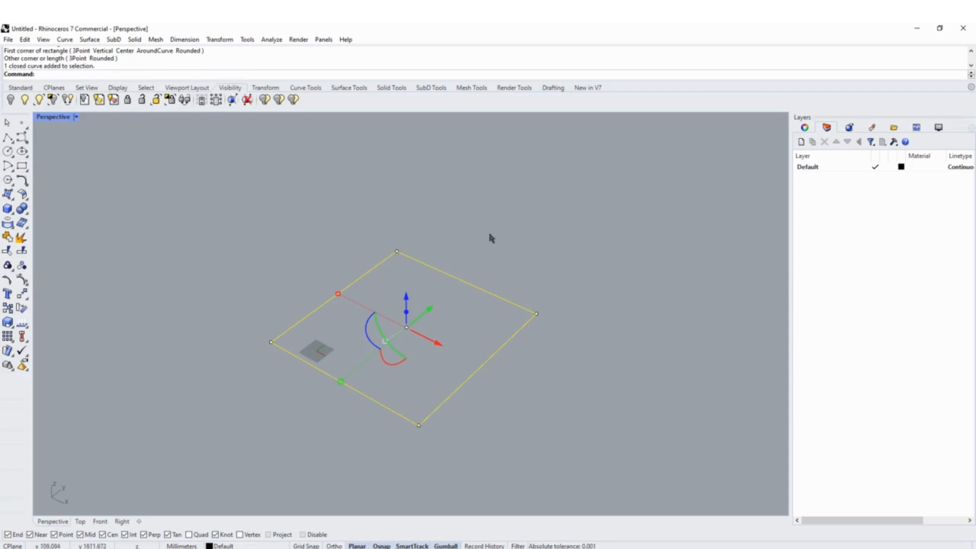
key("Escape")
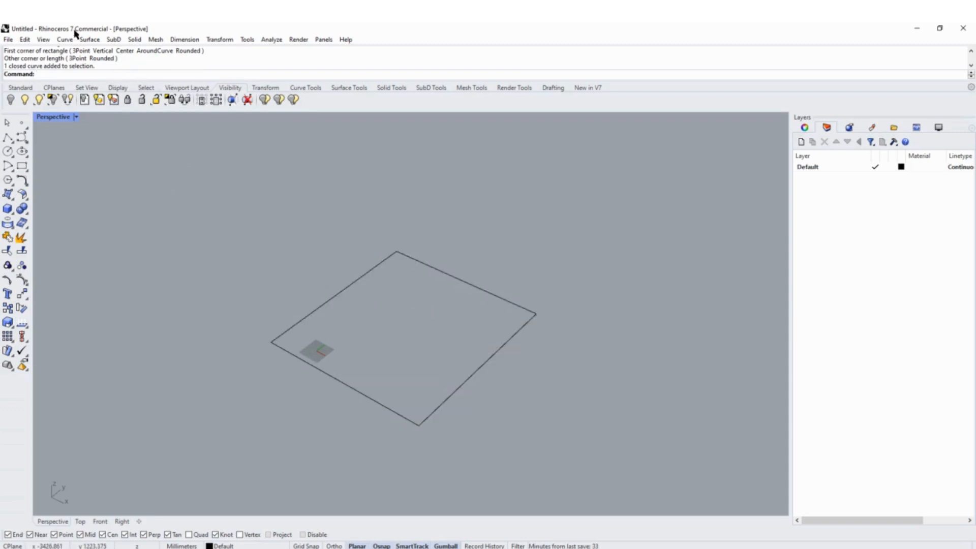
Run the Rectangle command by name and draw a smaller rectangle by two opposite corners behind the large one.
type("re")
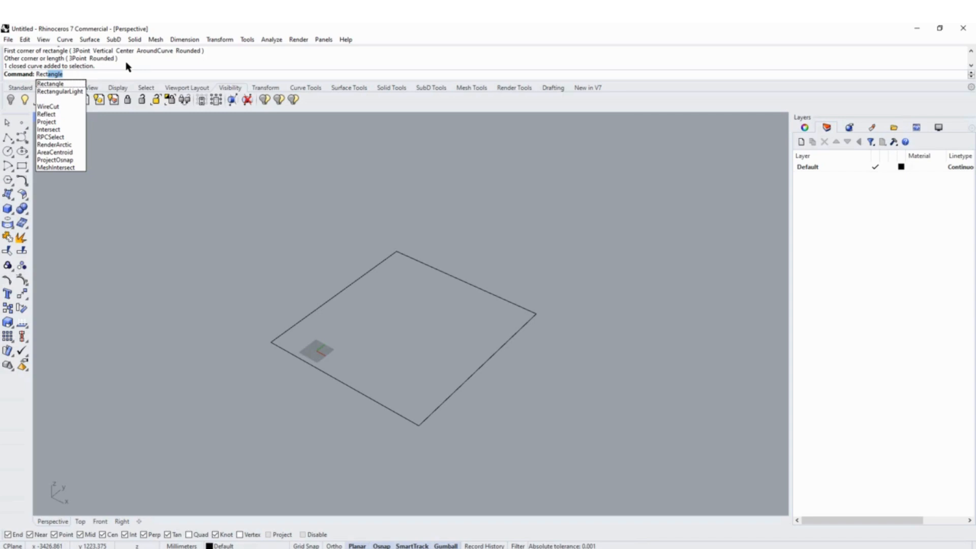
key("Return")
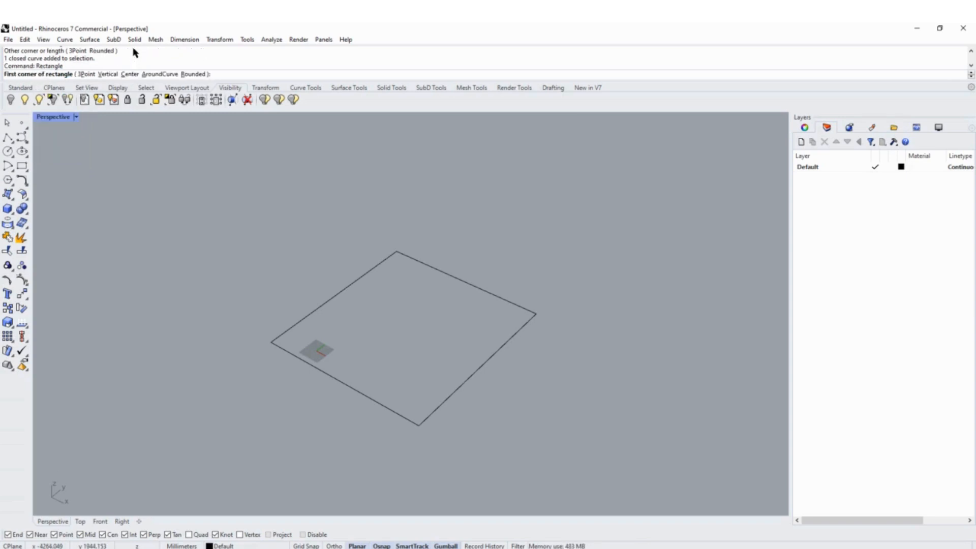
left_click(233, 198)
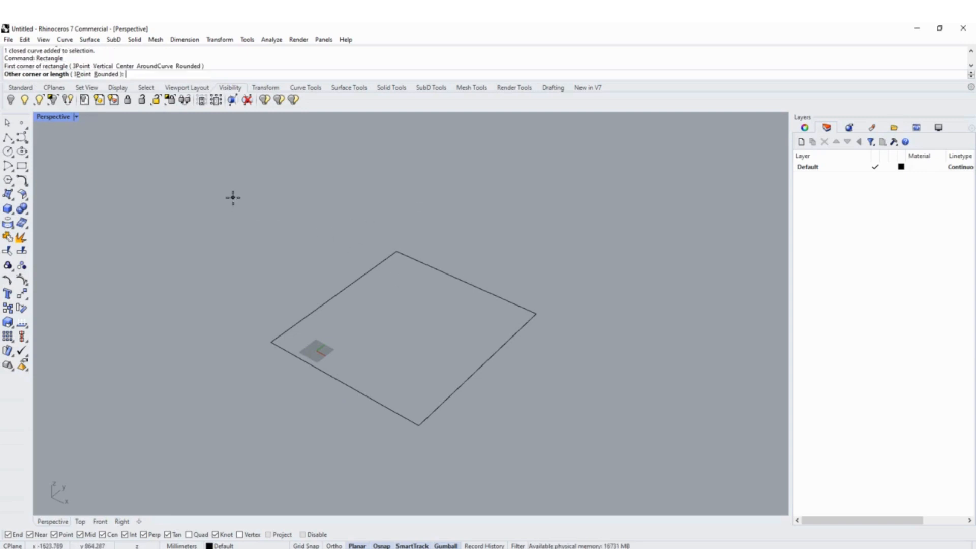
left_click(259, 264)
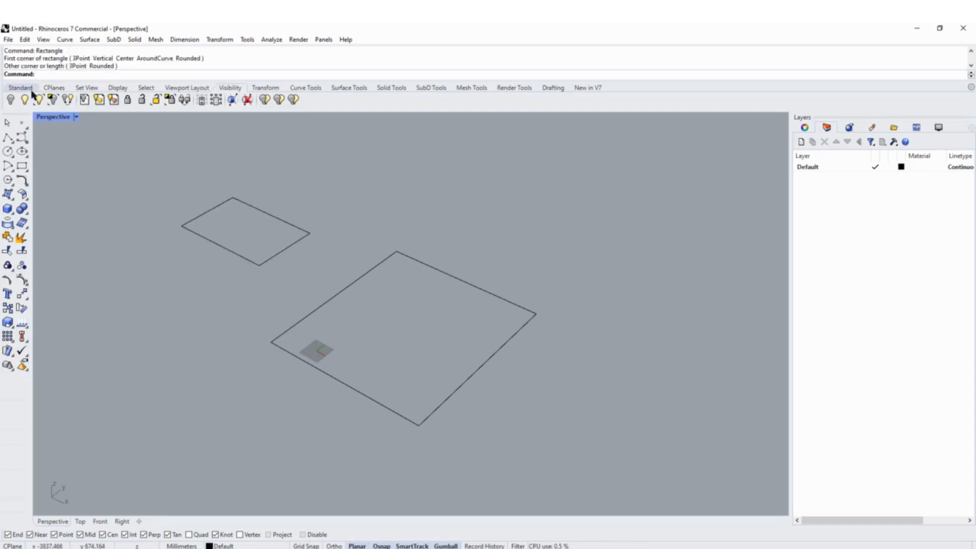
Draw a third rectangle with the Rectangle command's Center option, placed beside the other two.
left_click(22, 165)
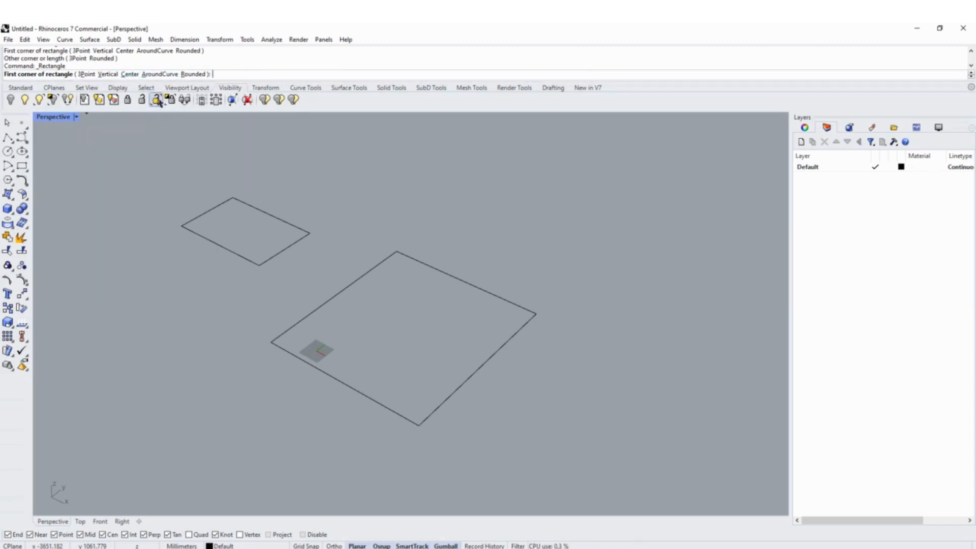
type("c")
key("Return")
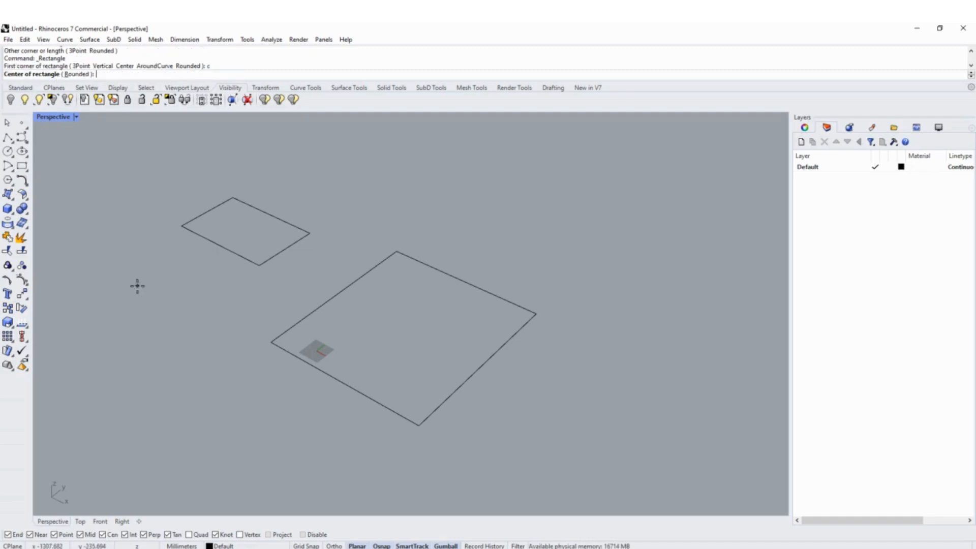
left_click(133, 303)
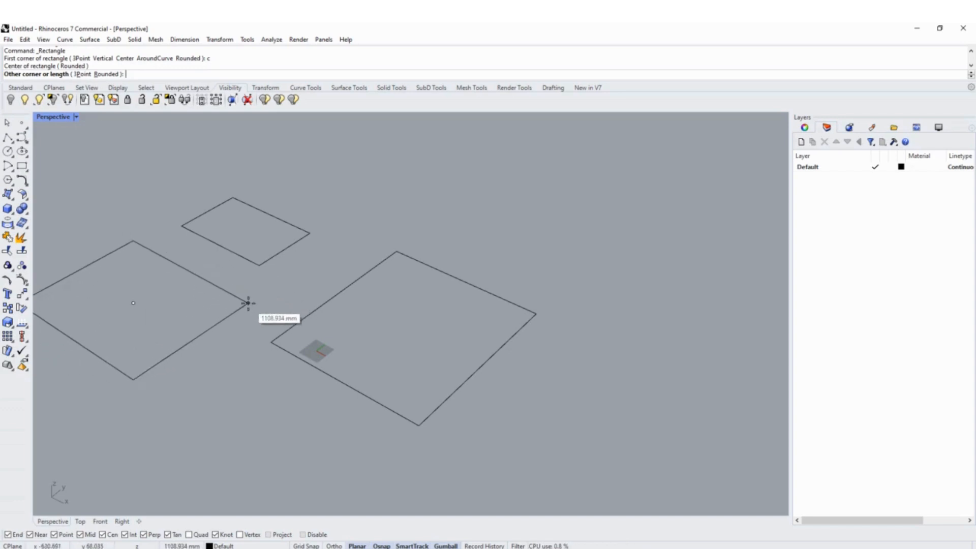
left_click(236, 298)
scroll(264, 332, "down", 3)
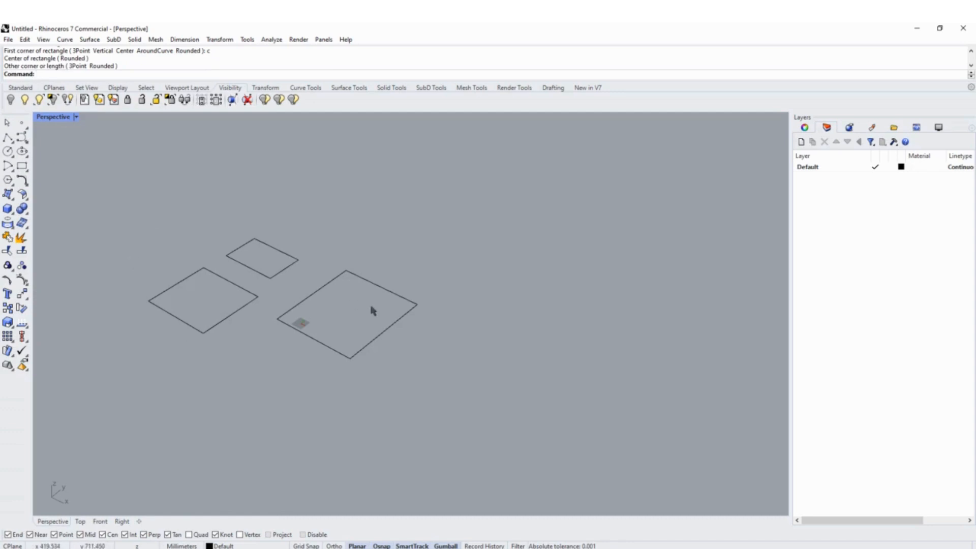
scroll(187, 267, "down", 2)
scroll(278, 304, "up", 2)
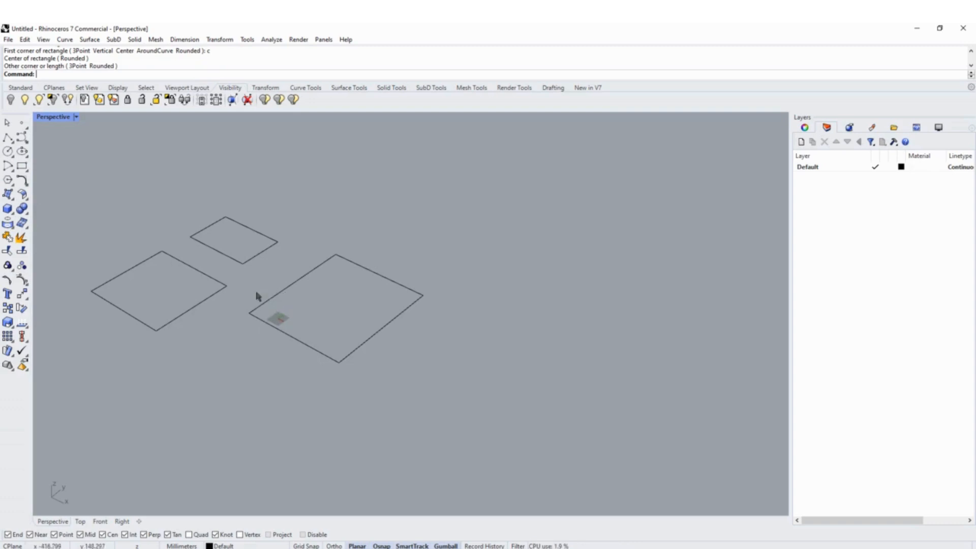
Draw a 100 by 100 mm rectangle with the Rectangle command, setting its first corner at the origin with 0.
left_click(19, 168)
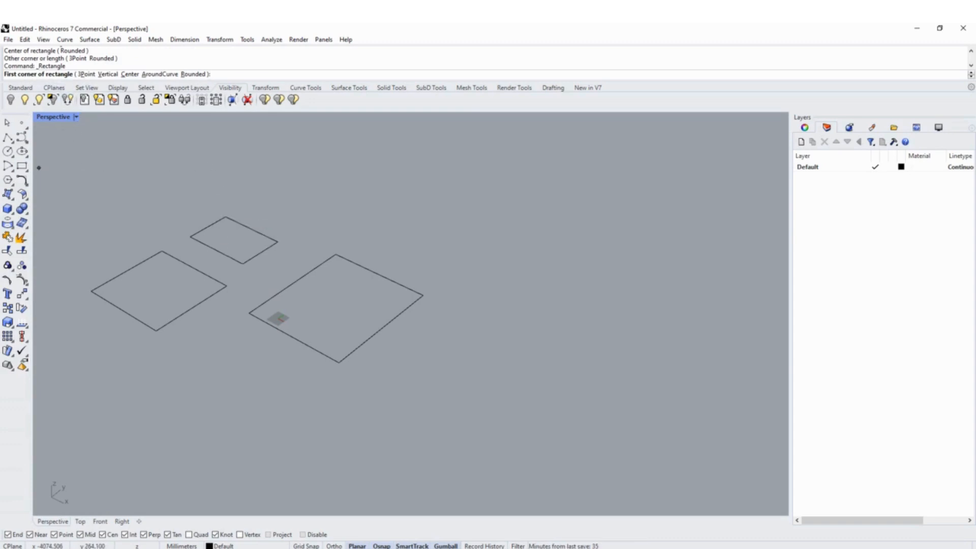
type("0")
key("Return")
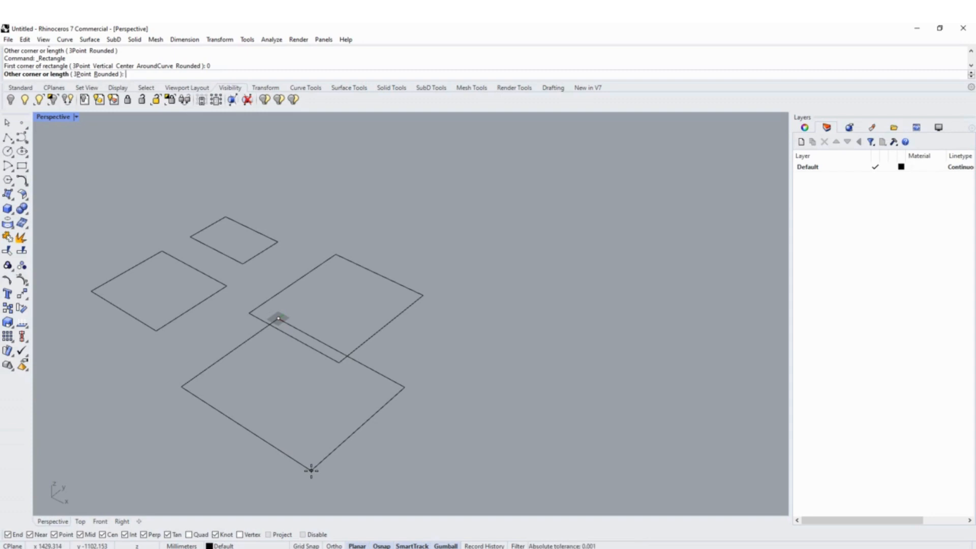
type("100")
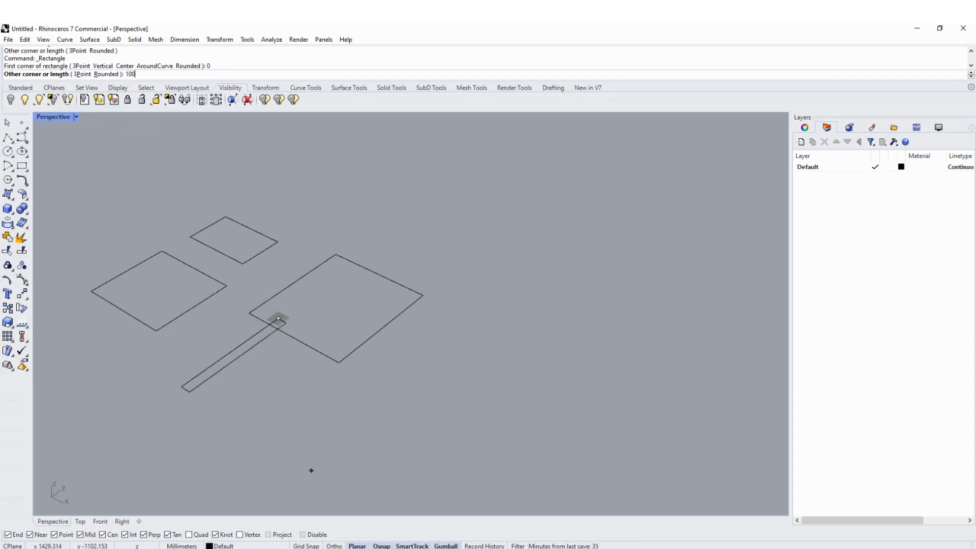
key("Return")
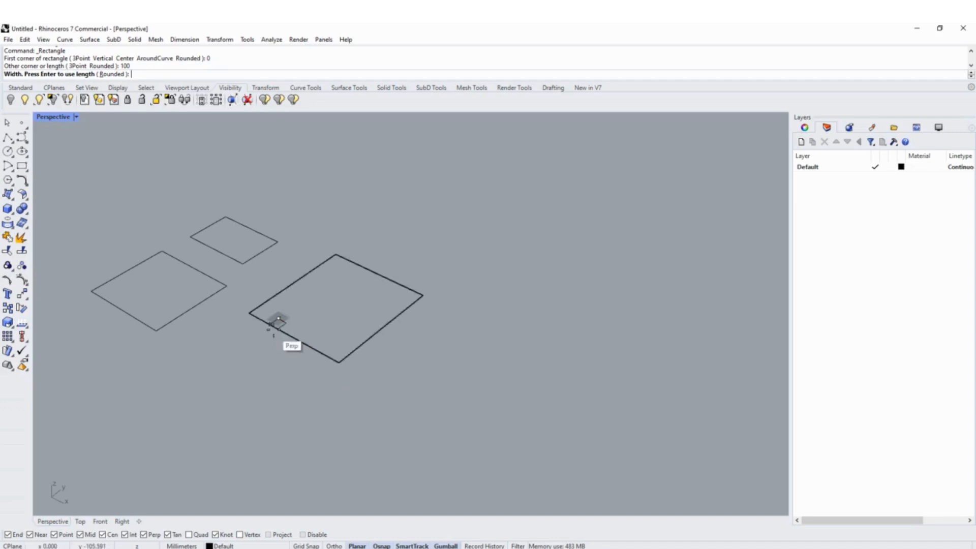
scroll(285, 321, "up", 2)
scroll(289, 322, "up", 2)
scroll(278, 311, "up", 2)
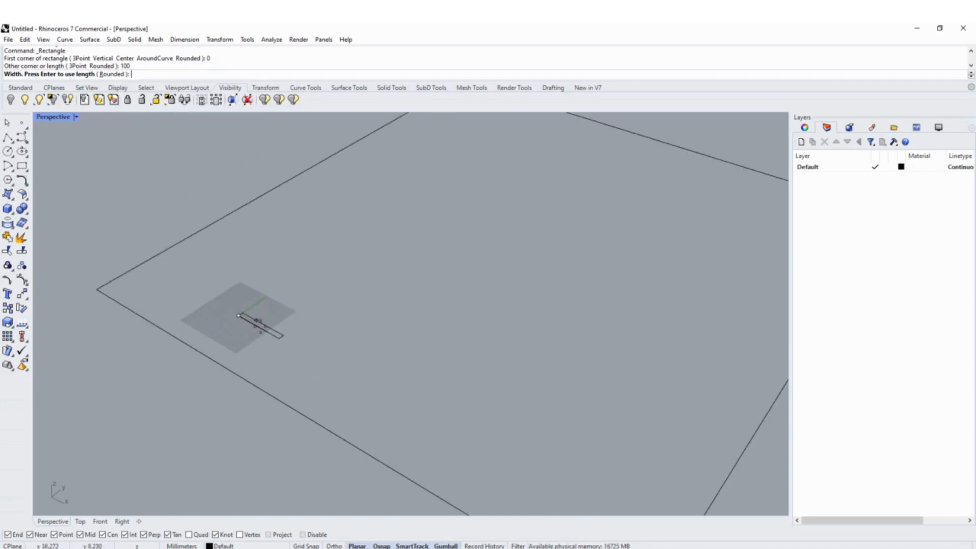
type("1")
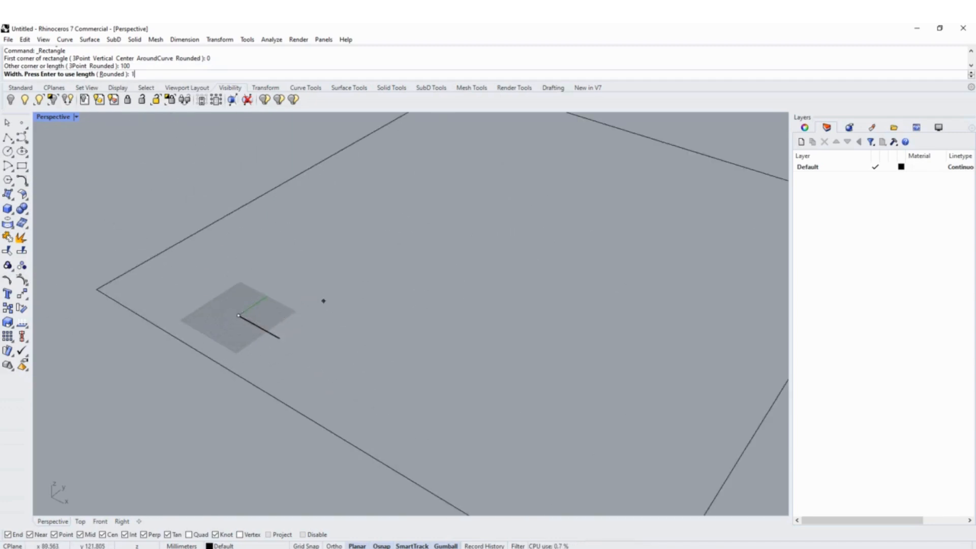
type("00")
key("Return")
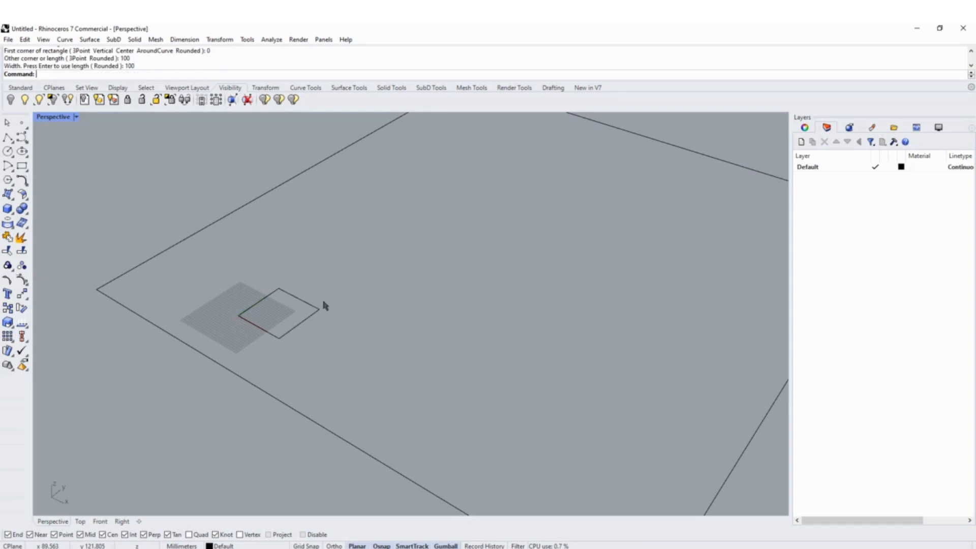
Crossing-select the three larger freehand rectangles and delete them, keeping only the 100 mm square at the origin.
scroll(356, 320, "up", 3)
scroll(283, 294, "down", 4)
left_click_drag(228, 276, 329, 386)
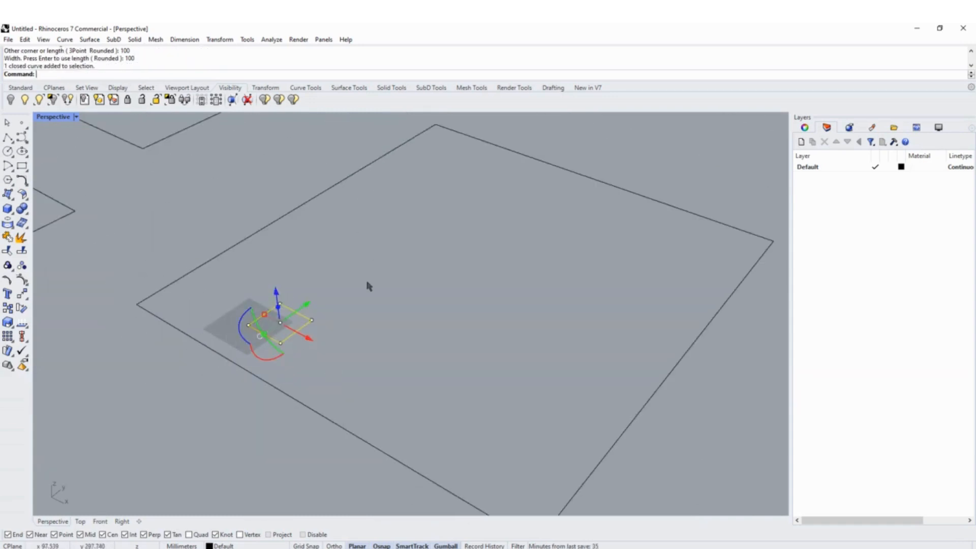
scroll(369, 286, "down", 4)
left_click_drag(382, 171, 253, 330)
key("Delete")
scroll(349, 369, "up", 14)
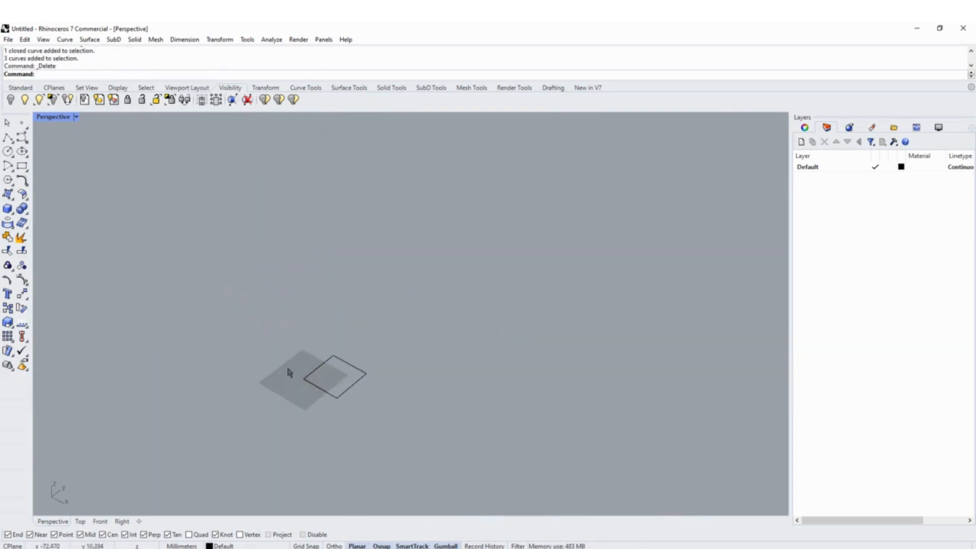
Select the 100 mm square, view it against the construction grid from a steeper angle, and clear the selection.
left_click_drag(386, 235, 312, 395)
scroll(299, 274, "down", 8)
right_click_drag(356, 243, 362, 320)
left_click_drag(420, 255, 403, 297)
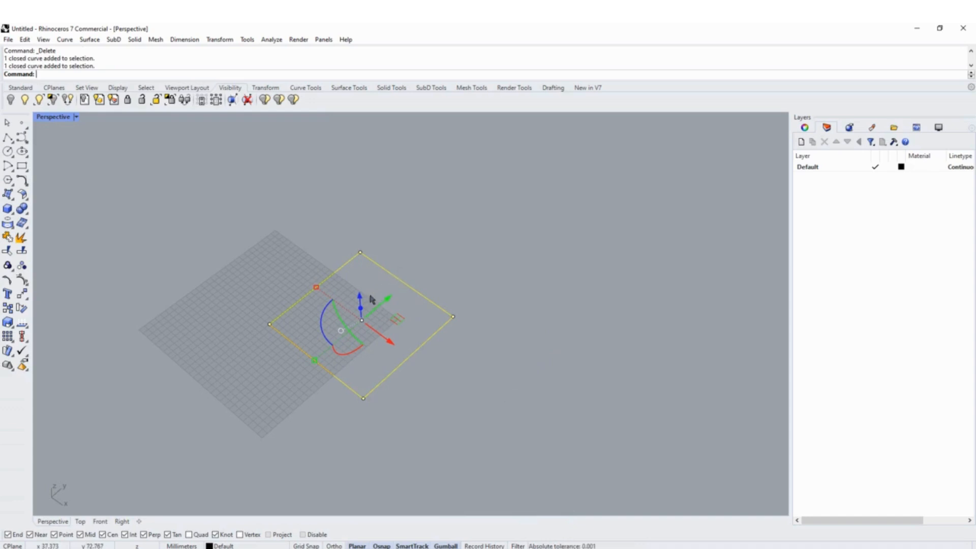
scroll(376, 270, "down", 2)
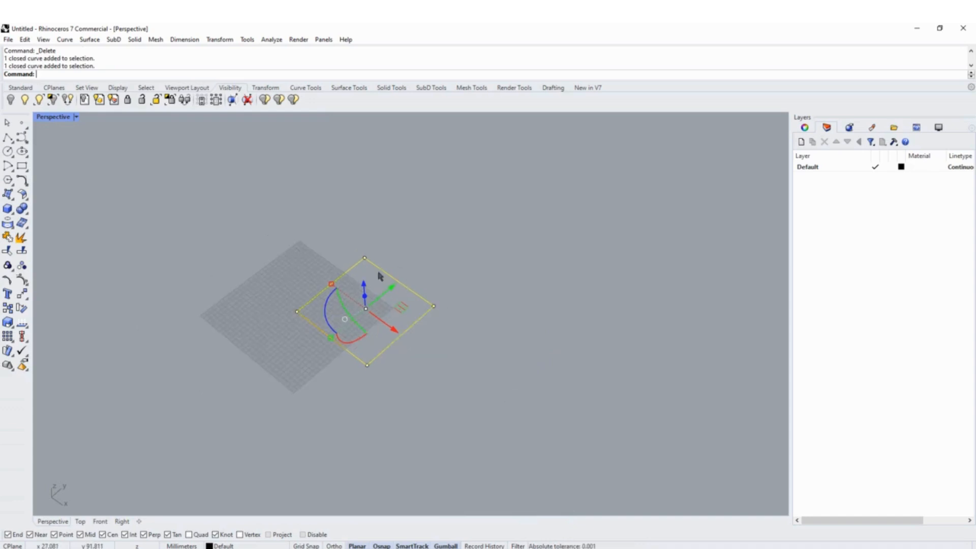
left_click(383, 242)
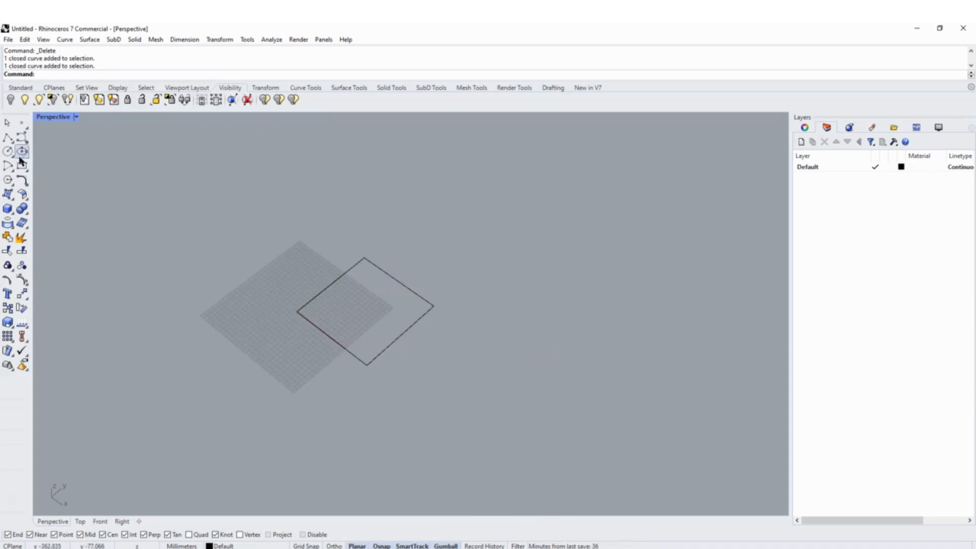
Place a single point object just outside the square, then draw a slanted two-point line beyond it with the Line command.
left_click(21, 123)
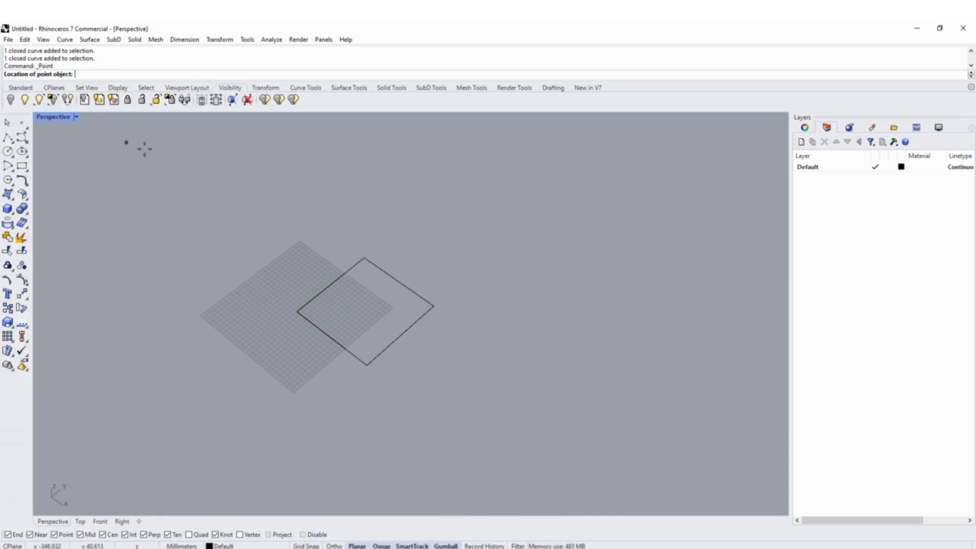
left_click(448, 349)
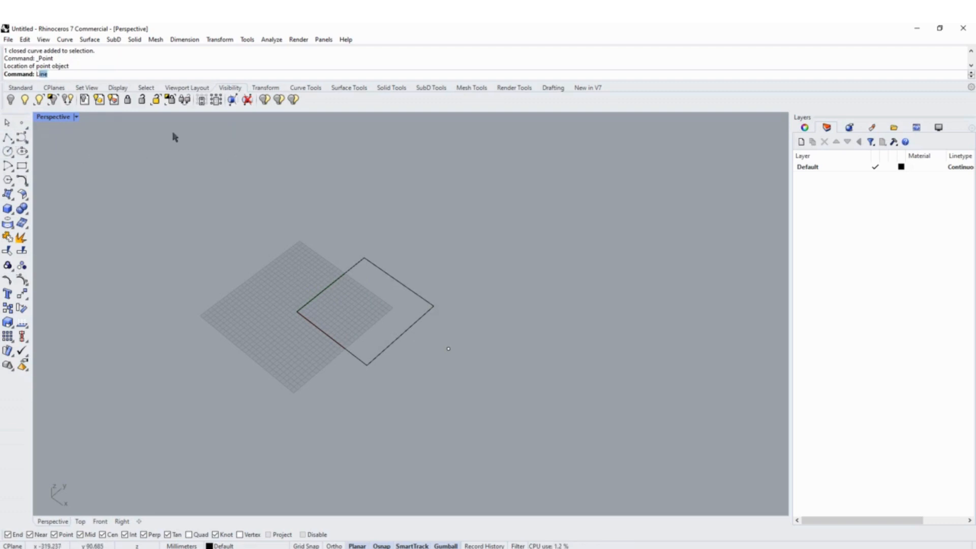
type("Line")
key("Return")
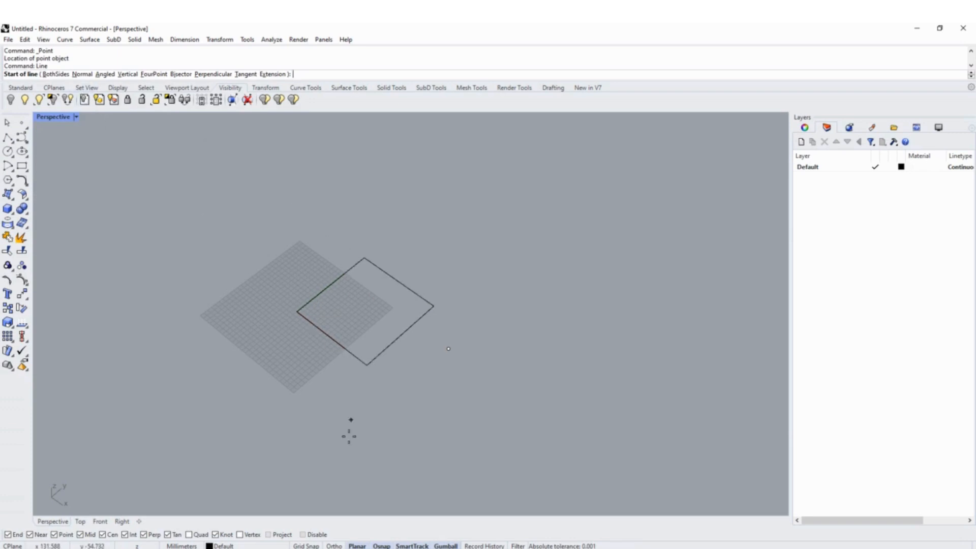
left_click(457, 415)
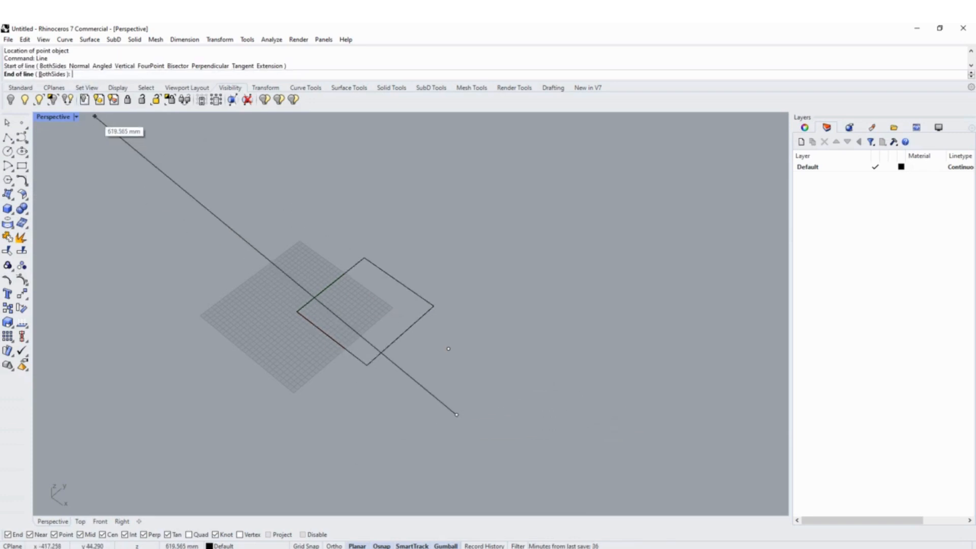
left_click(595, 393)
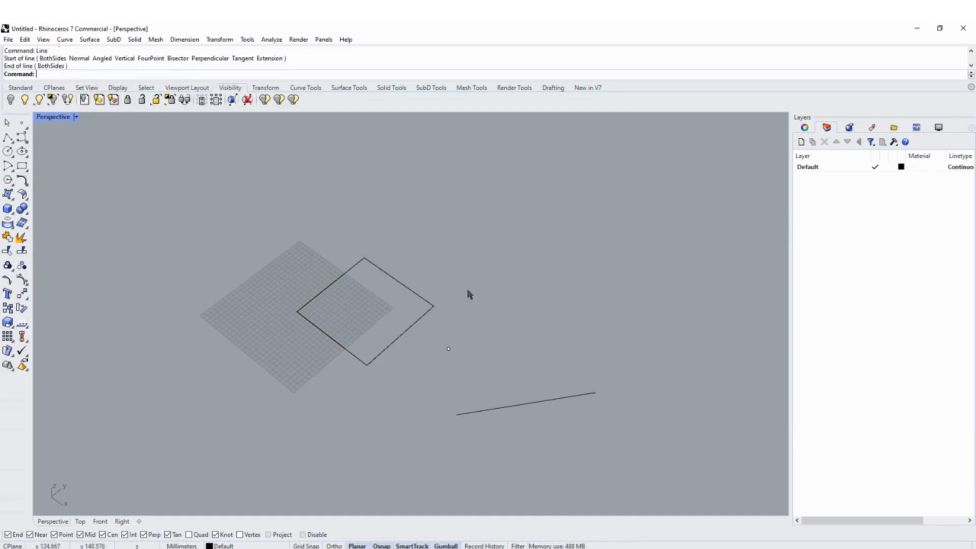
Select the line, the point and the line again in turn to compare how each object is picked.
scroll(469, 294, "down", 4)
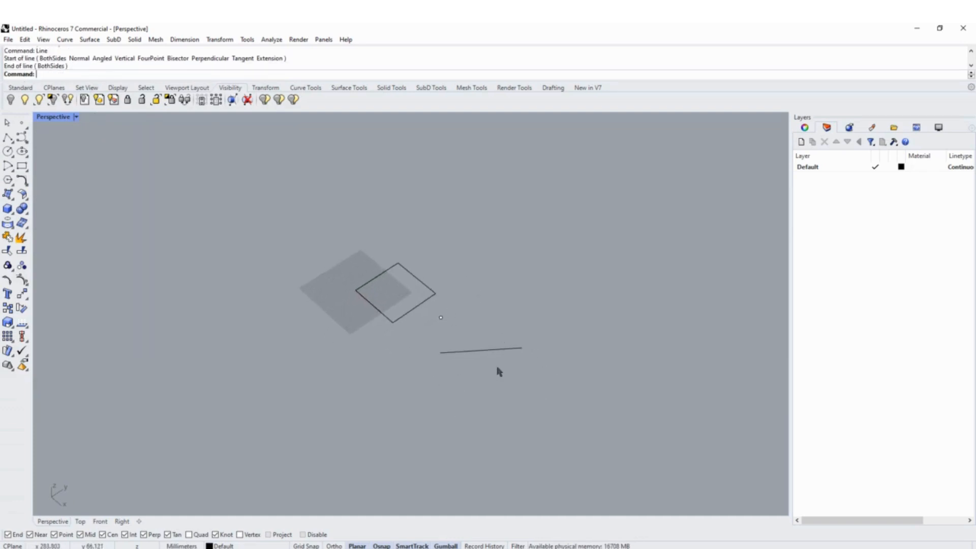
scroll(499, 372, "up", 3)
mouse_move(453, 306)
left_mouse_down()
mouse_move(465, 352)
mouse_move(453, 311)
left_mouse_up()
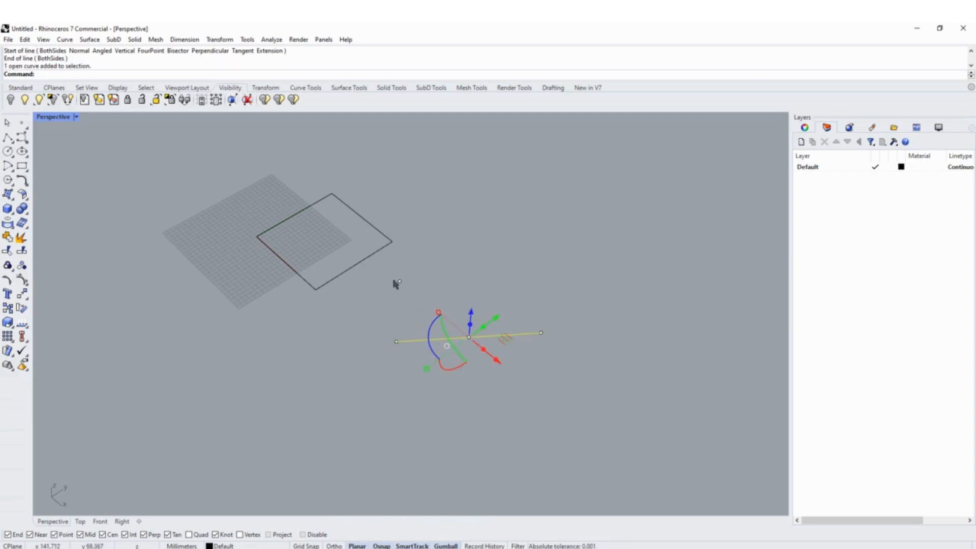
scroll(402, 300, "up", 2)
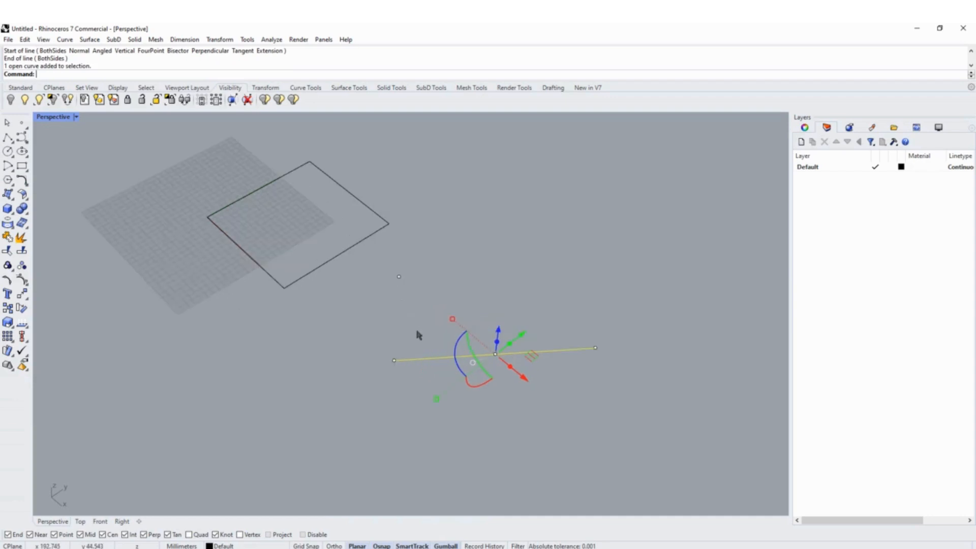
left_click(415, 332)
left_click(398, 277)
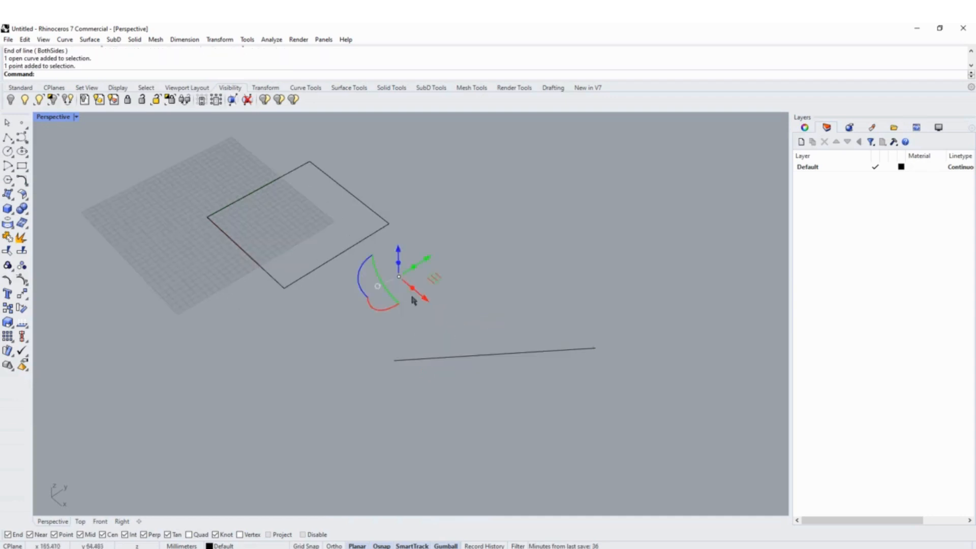
left_click(428, 371)
left_click(449, 356)
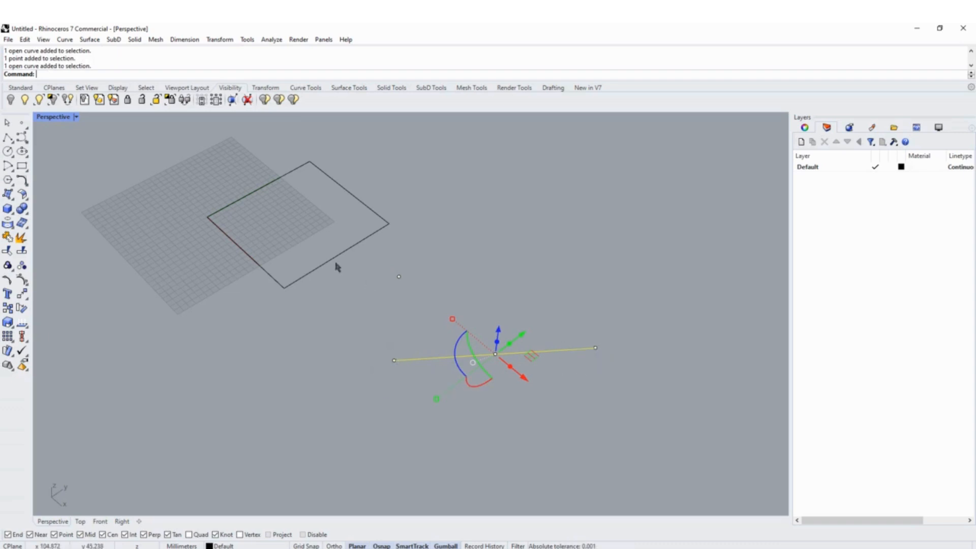
Crossing-select the square to examine it as one closed curve, then clear the selection.
left_click_drag(326, 293, 307, 261)
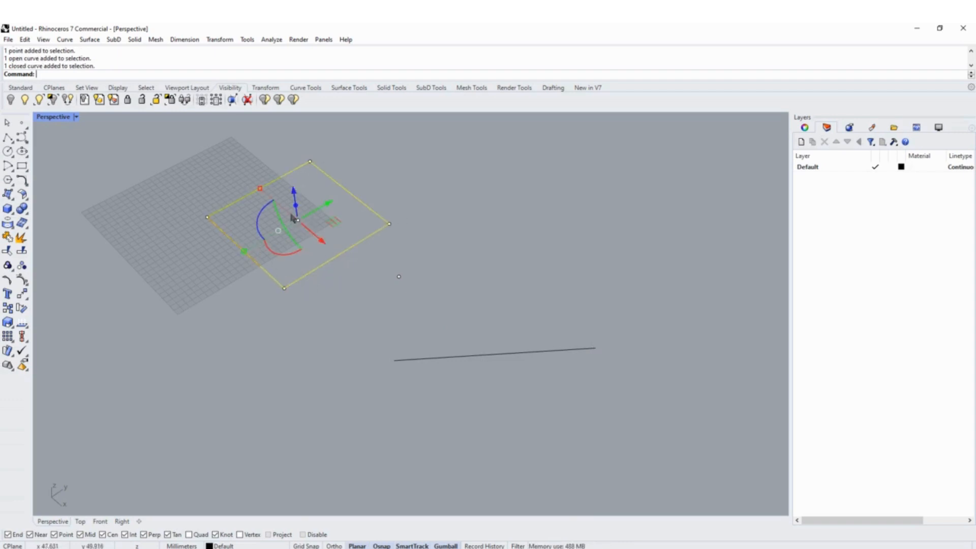
scroll(263, 304, "down", 2)
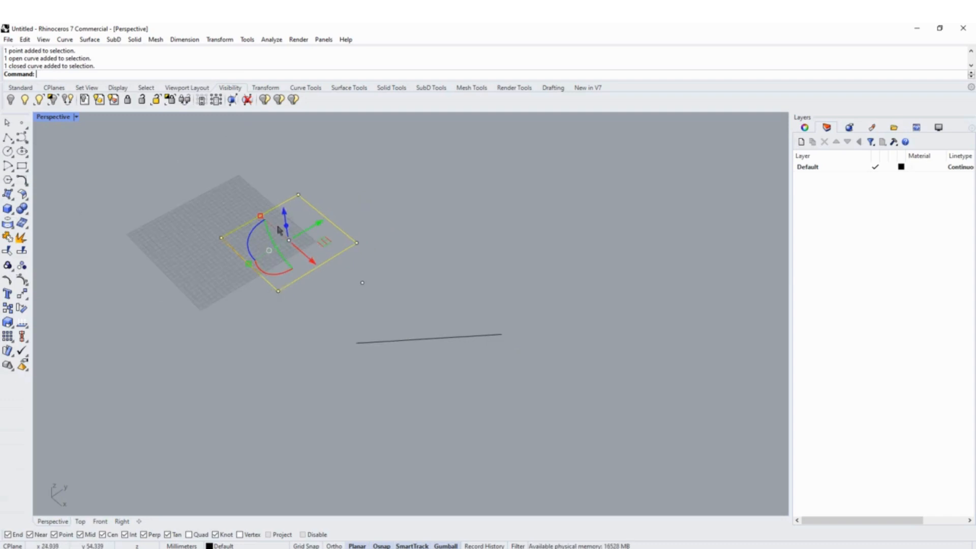
right_click_drag(277, 226, 286, 236)
left_click(325, 222)
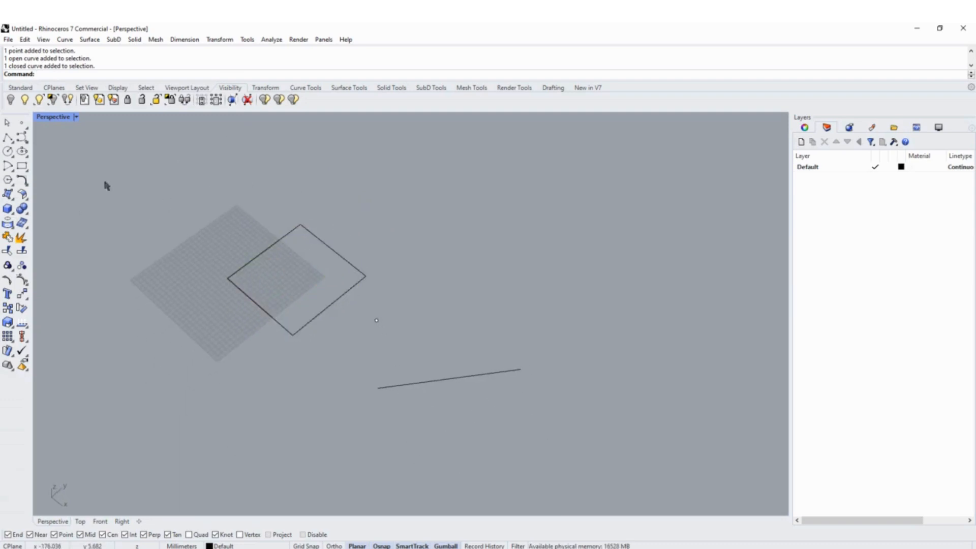
Draw an open zigzag polyline of five segments through six freely placed points beyond the line, and finish it.
left_click(7, 137)
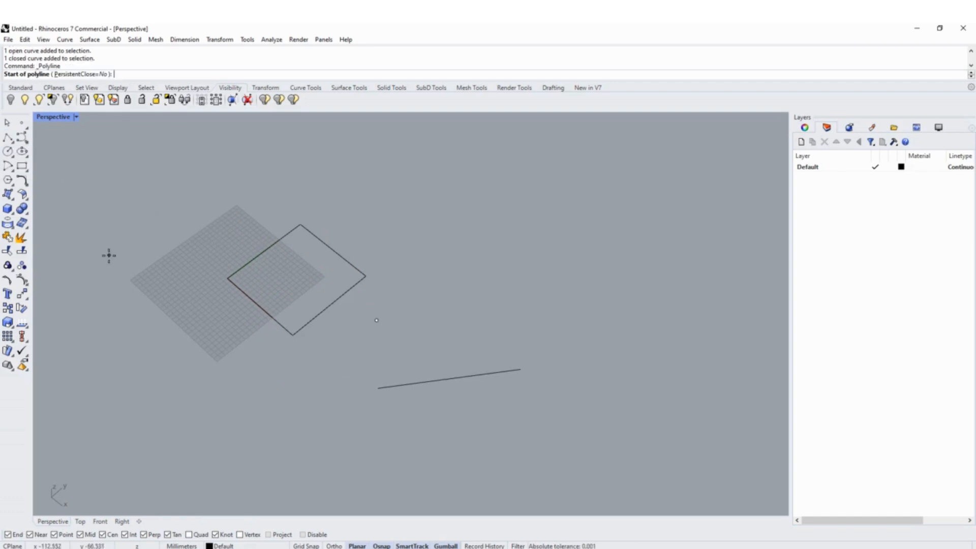
scroll(109, 253, "down", 1)
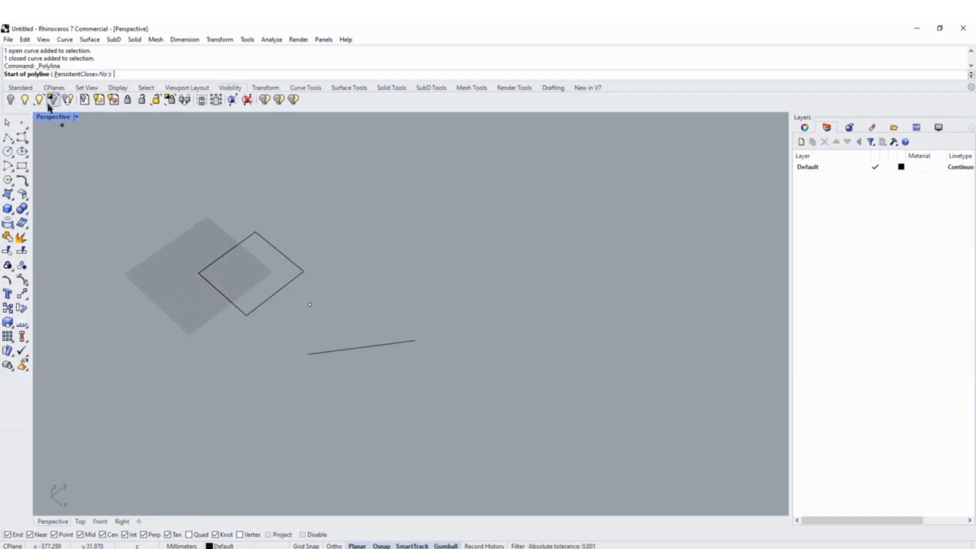
left_click(387, 414)
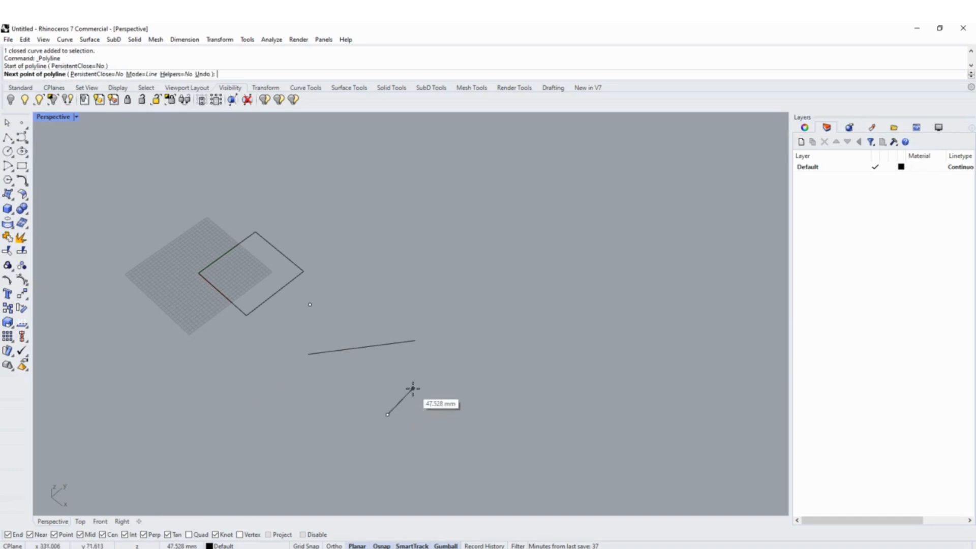
left_click(430, 373)
left_click(453, 410)
left_click(474, 386)
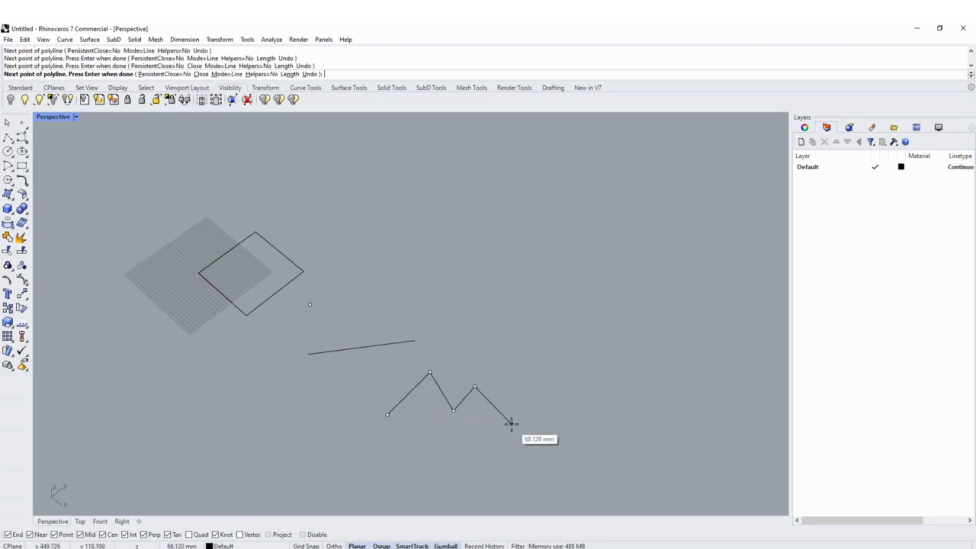
left_click(510, 423)
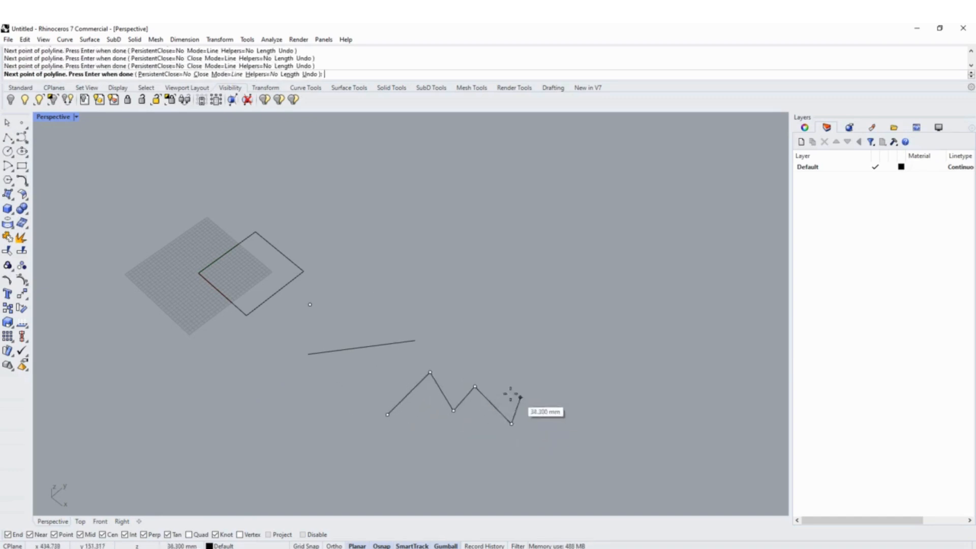
left_click(550, 393)
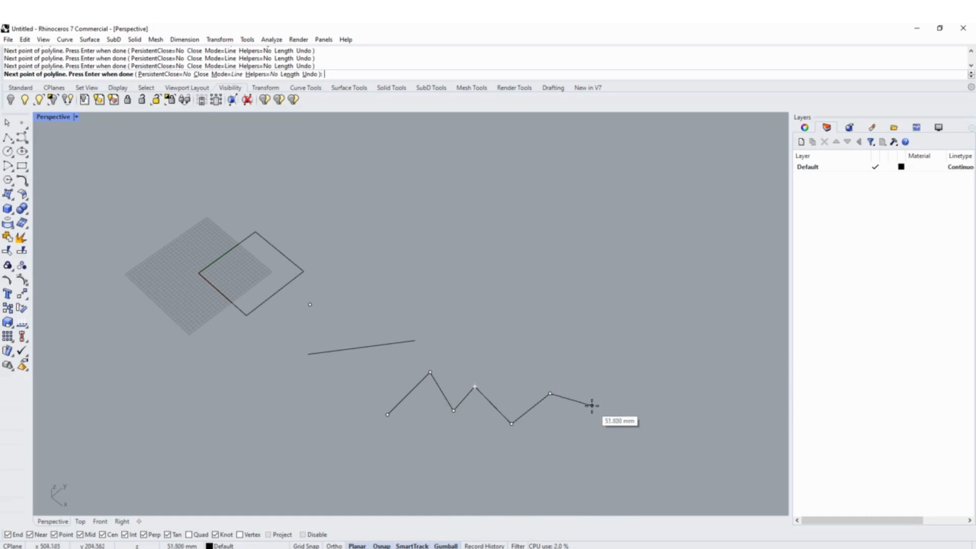
key("Return")
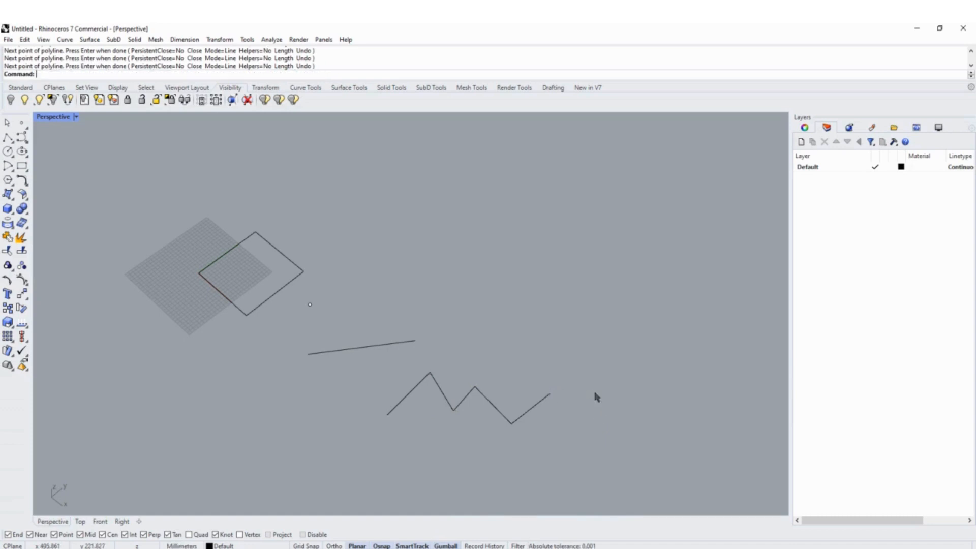
Select the zigzag polyline and examine it as a single curve from different distances and angles.
scroll(518, 426, "up", 5)
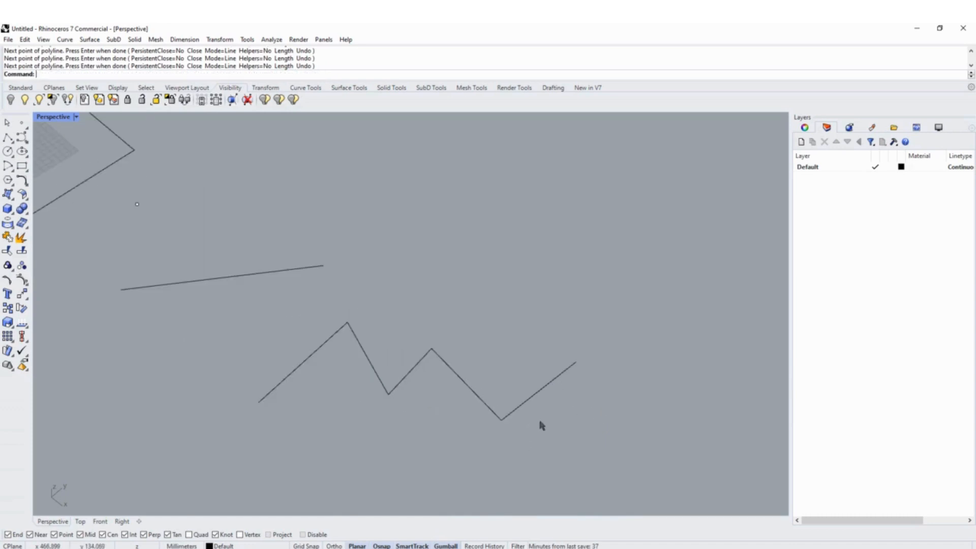
left_click(529, 398)
right_click_drag(529, 398, 503, 425)
scroll(503, 428, "down", 6)
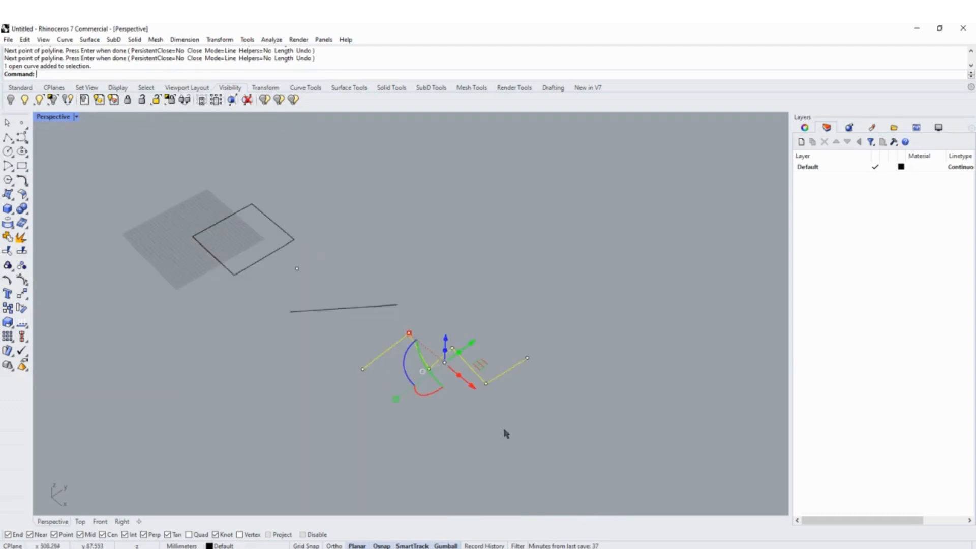
scroll(480, 369, "up", 3)
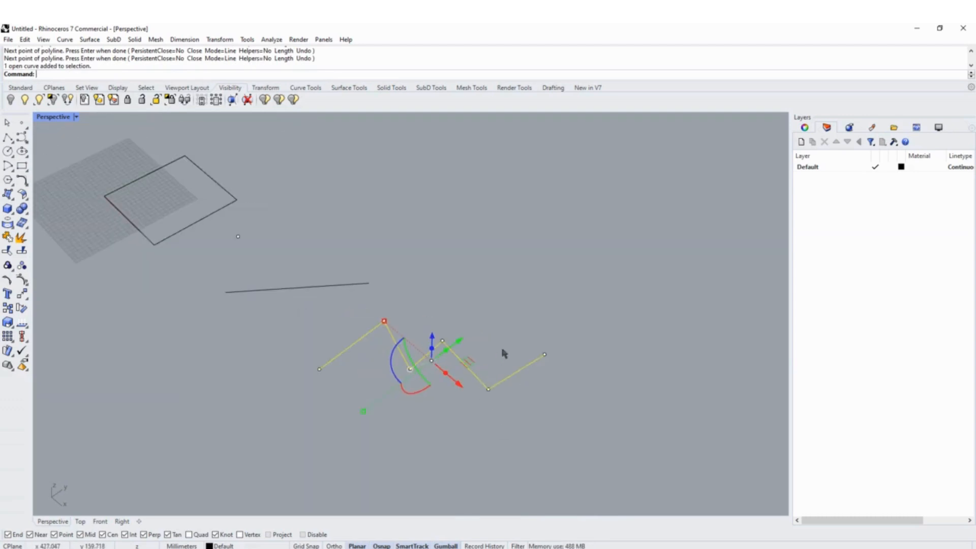
Clear the selection, reselect the zigzag polyline to examine it as one open curve, then deselect it.
left_click(514, 396)
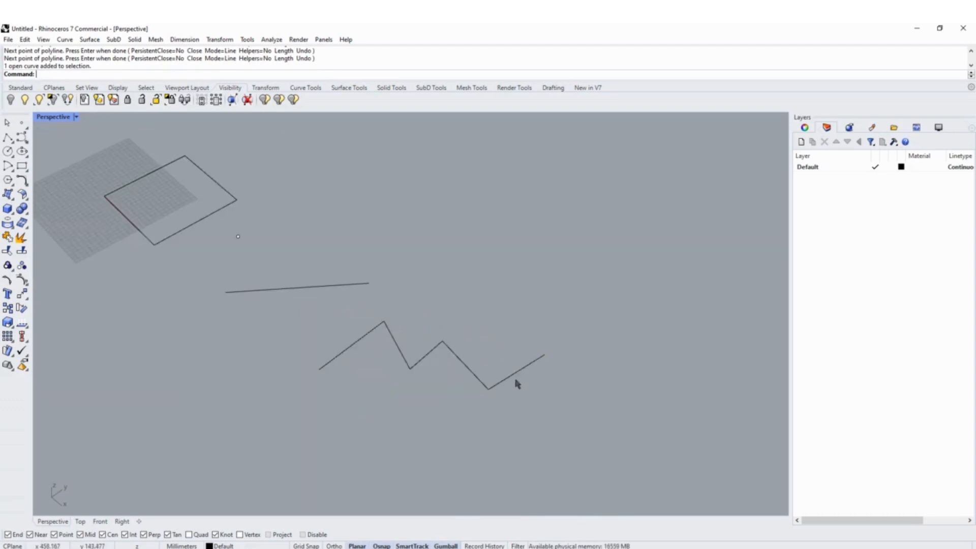
left_click(517, 377)
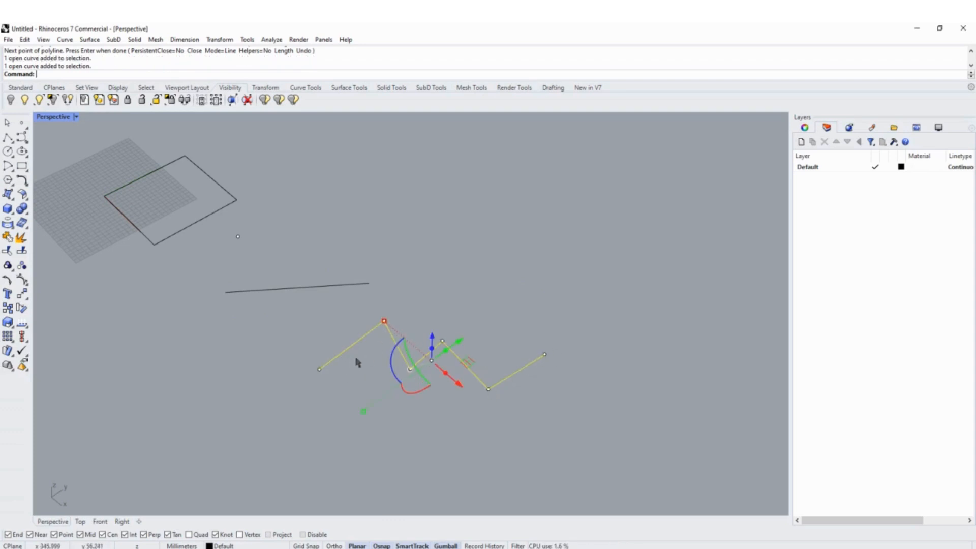
left_click(431, 420)
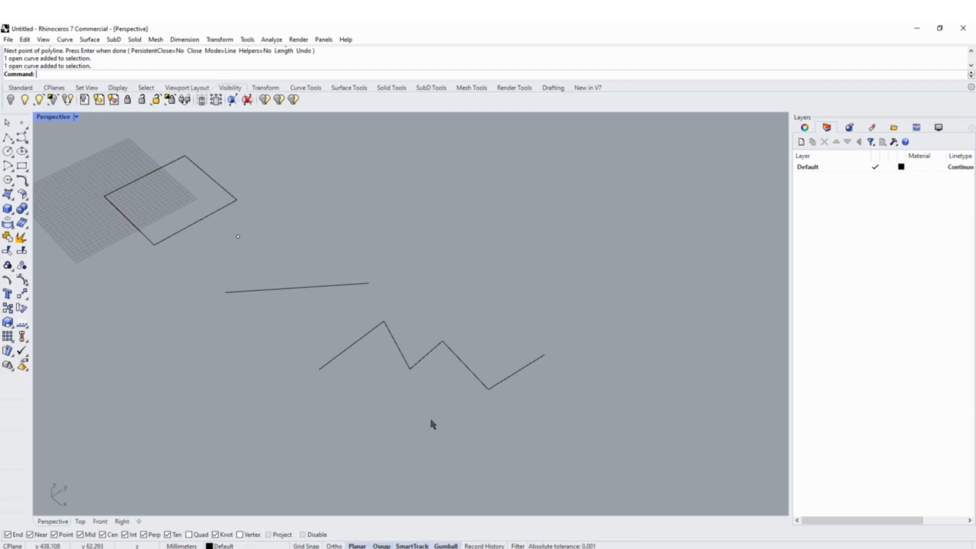
Reshape the zigzag polyline by moving its first peak vertex upward, towards the end of the straight line.
left_click(421, 365)
left_click_drag(369, 307, 424, 296)
left_click(464, 336)
Window-select the polyline's second peak and the valley after it, move both vertices together towards the open end, and deselect.
left_click(471, 375)
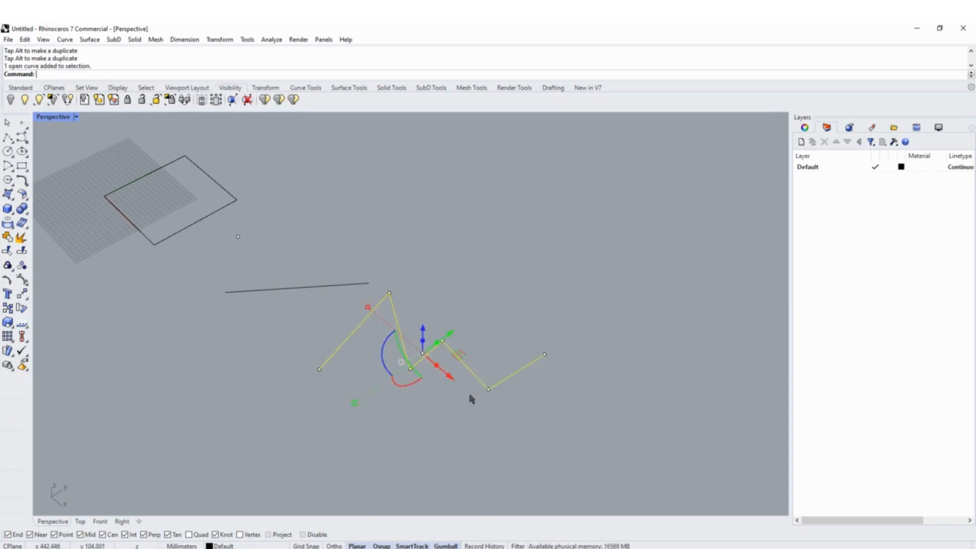
left_click_drag(468, 392, 507, 371)
left_click_drag(427, 420, 507, 321)
left_click_drag(501, 370, 516, 349)
scroll(507, 399, "down", 7)
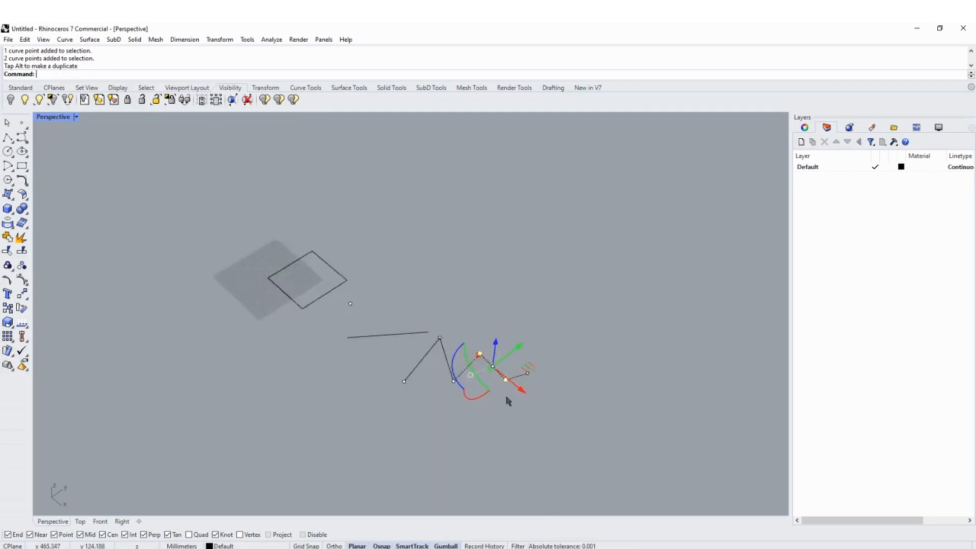
scroll(460, 348, "up", 5)
left_click(459, 286)
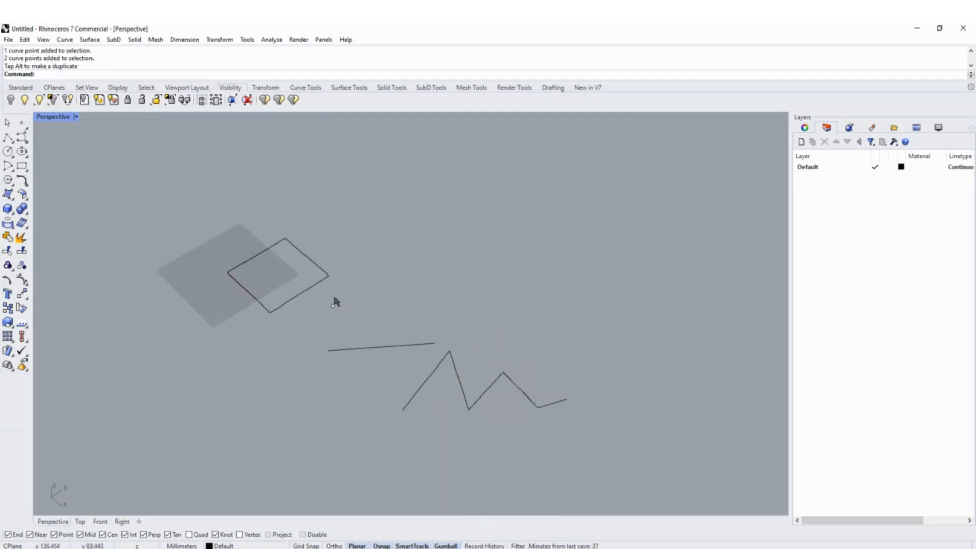
Stretch the square into a long rectangle by moving its two far corner points together along the Y axis.
left_click(285, 297)
left_click(279, 207)
left_click_drag(271, 196, 356, 286)
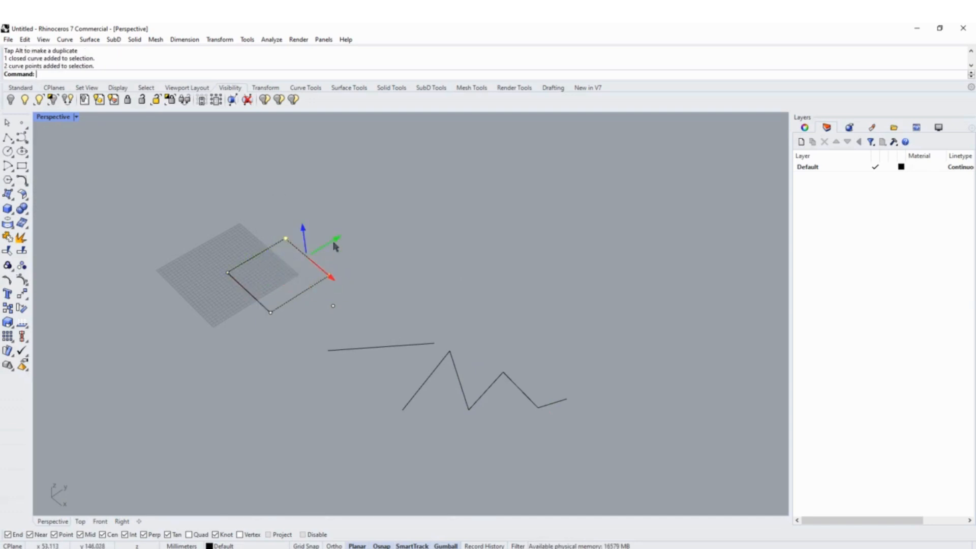
left_click_drag(335, 247, 413, 271)
left_click(412, 270)
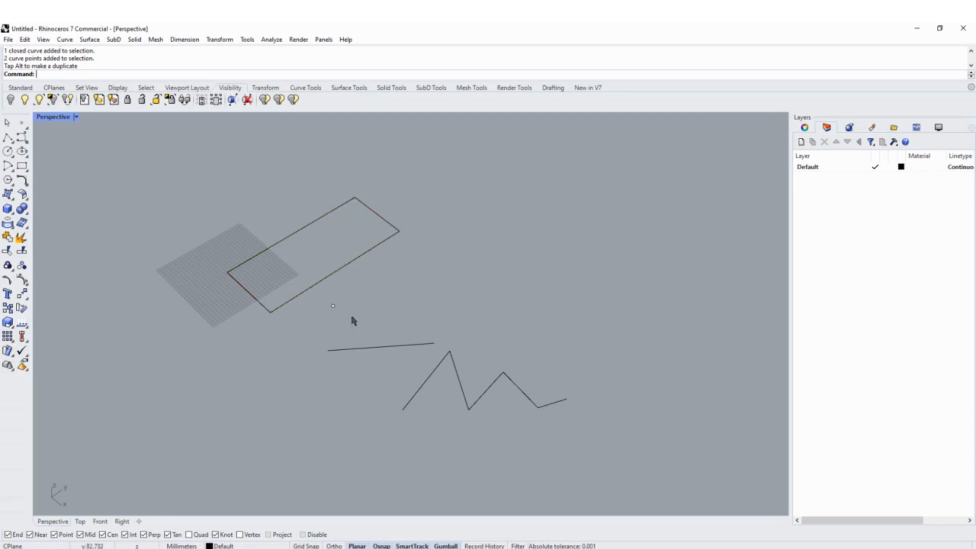
Shift the whole rectangle slightly off the origin and keep it selected.
left_click(359, 257)
mouse_move(381, 231)
left_mouse_down()
mouse_move(379, 222)
mouse_move(364, 229)
left_mouse_up()
left_click(364, 232)
Pull only the rectangle's far corner nearest the point outward along the X axis to make an irregular quadrilateral, then deselect.
left_click_drag(375, 191, 394, 258)
left_click(370, 238)
left_click(382, 212)
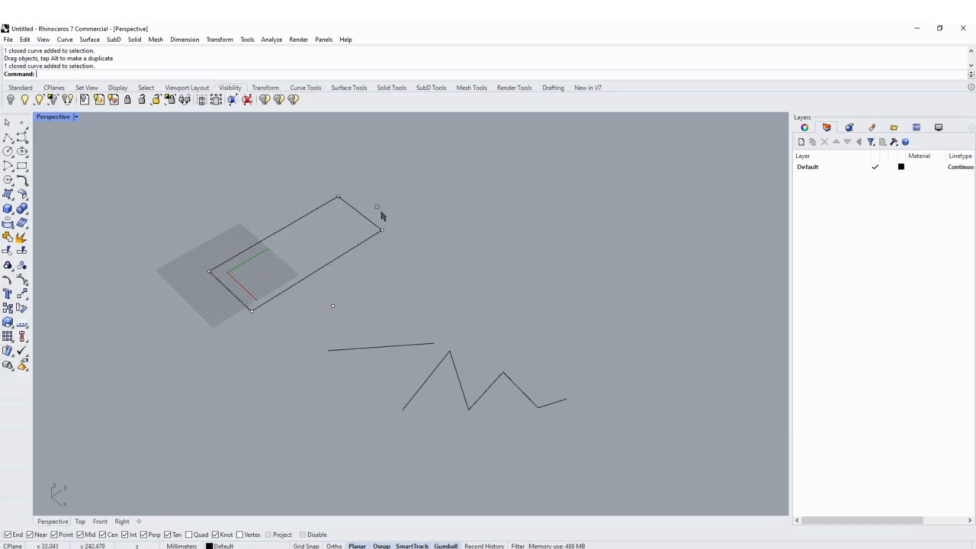
left_click_drag(375, 205, 407, 262)
left_click_drag(407, 218, 430, 254)
left_click(359, 285)
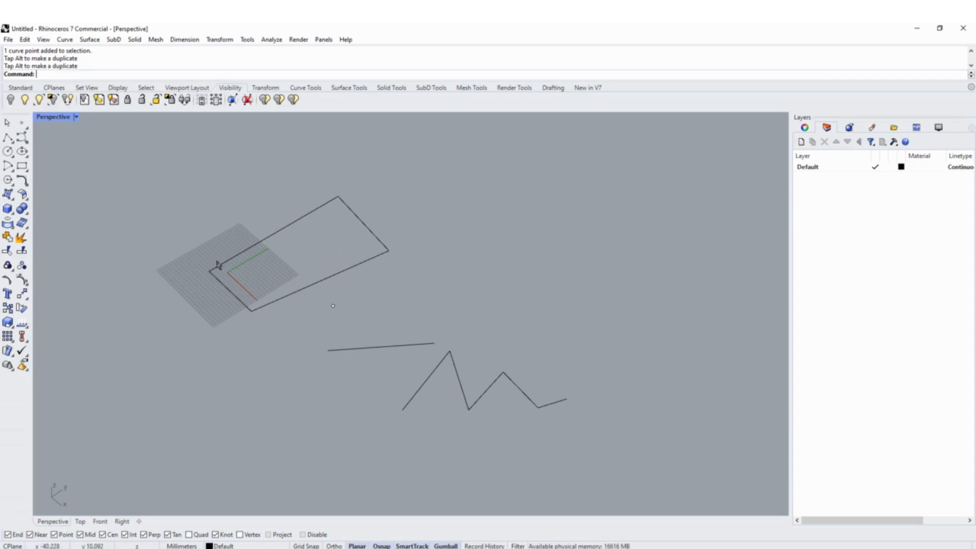
Select the single point, clear it, and select the straight line to compare their editable points.
left_click(333, 306)
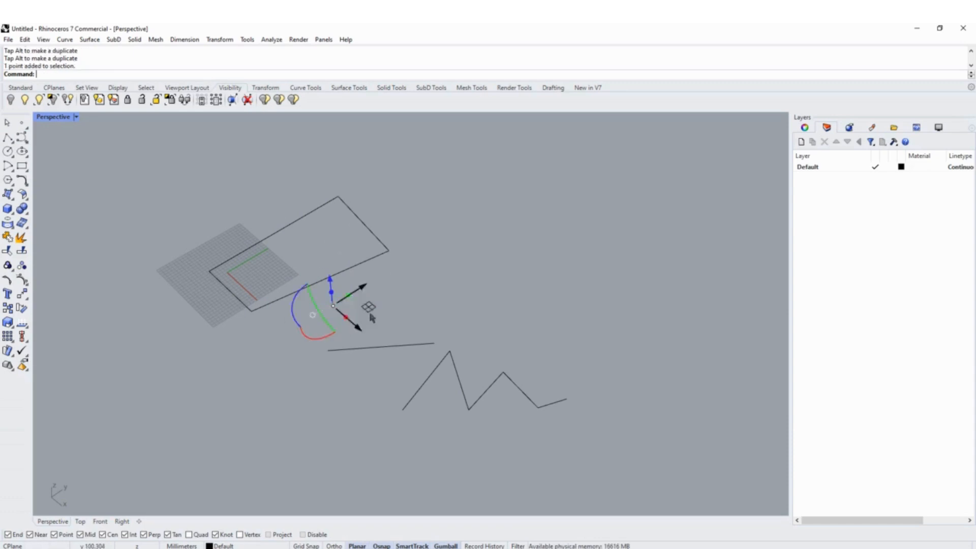
left_click(371, 321)
left_click(378, 347)
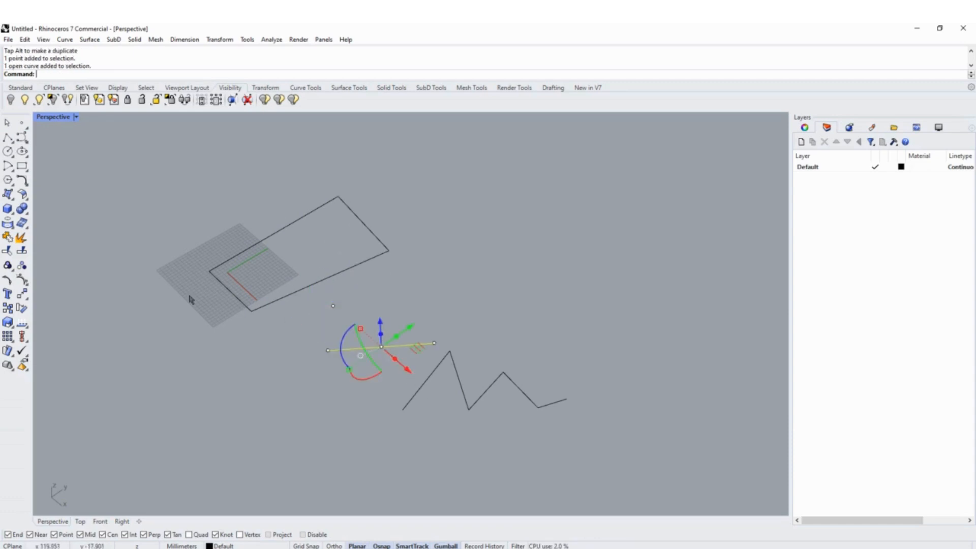
Draw an open degree 3 control-point curve through nine freely placed points beyond the zigzag, looping back at its end.
left_click(21, 138)
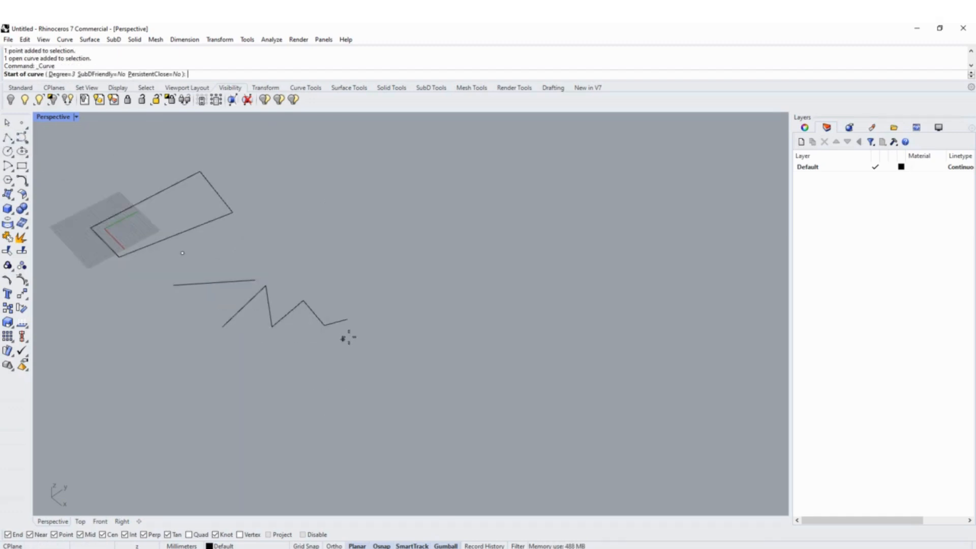
scroll(348, 338, "down", 2)
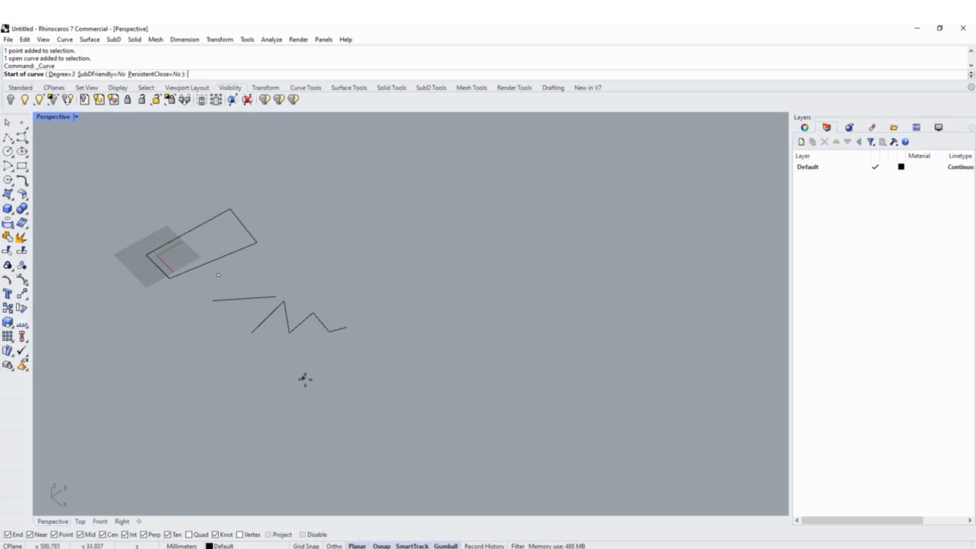
left_click(323, 414)
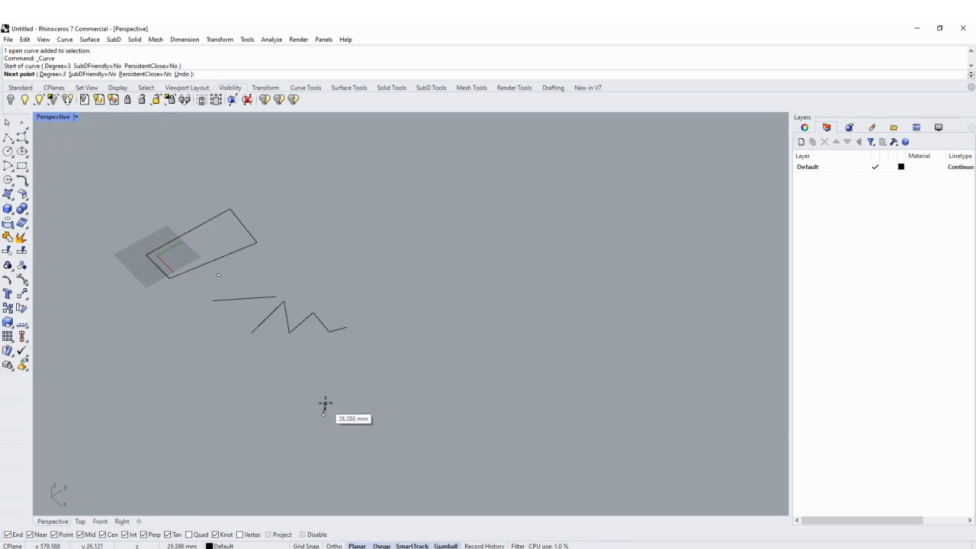
left_click(337, 357)
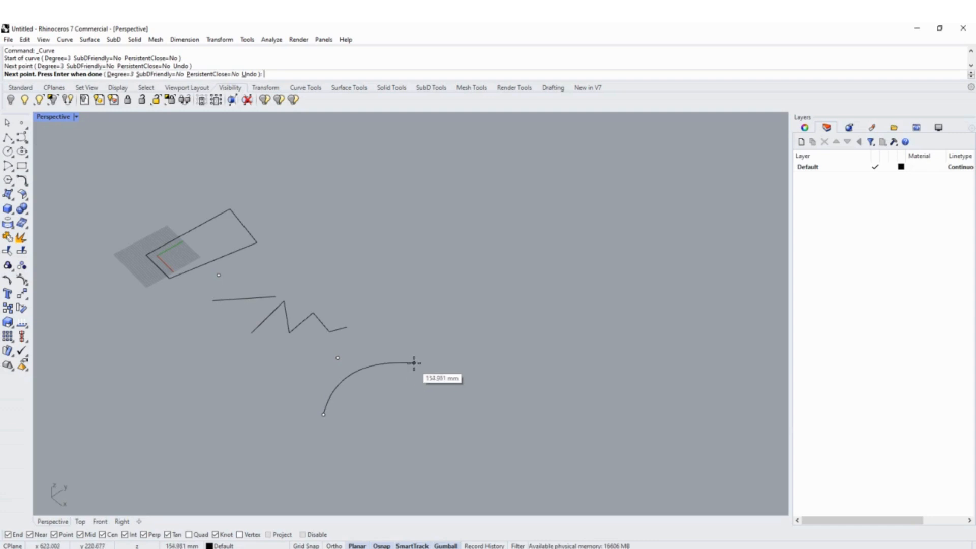
left_click(414, 362)
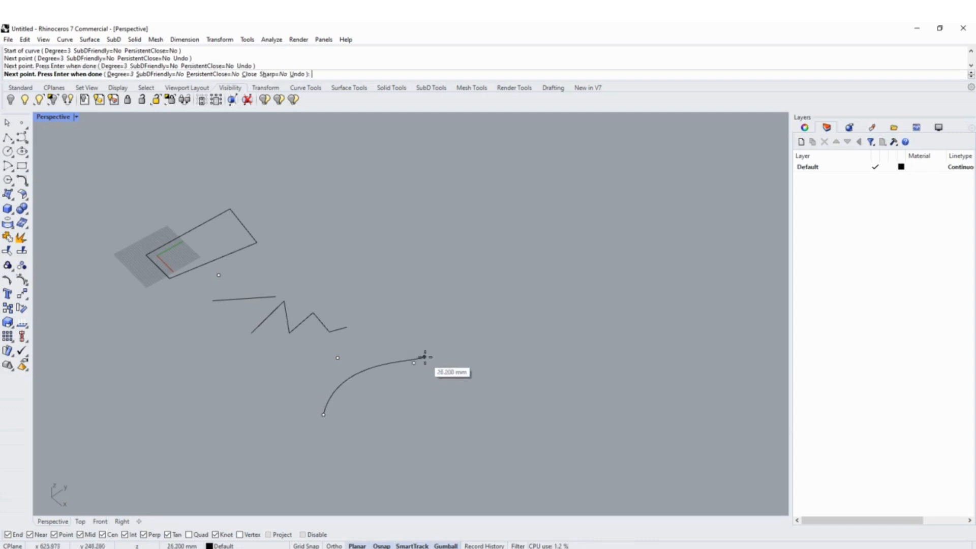
left_click(449, 321)
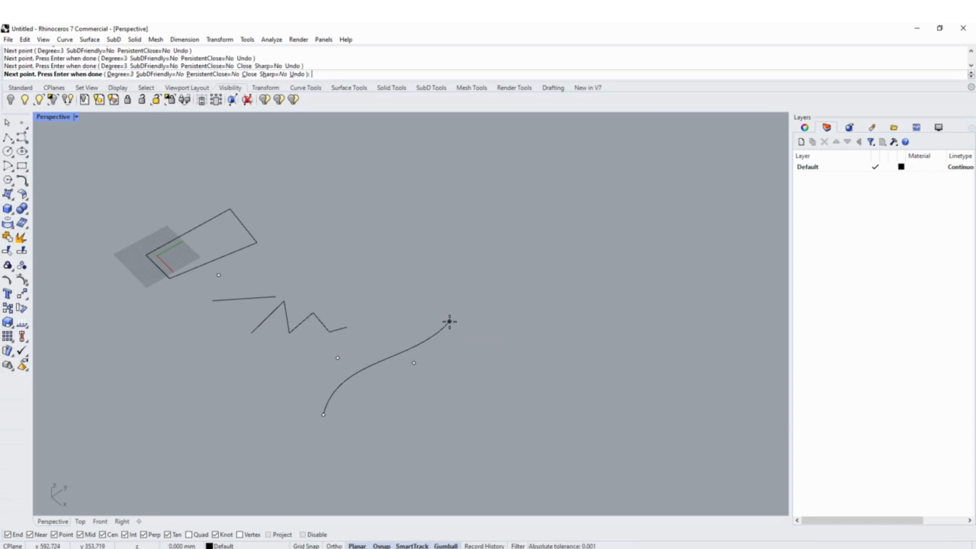
left_click(465, 285)
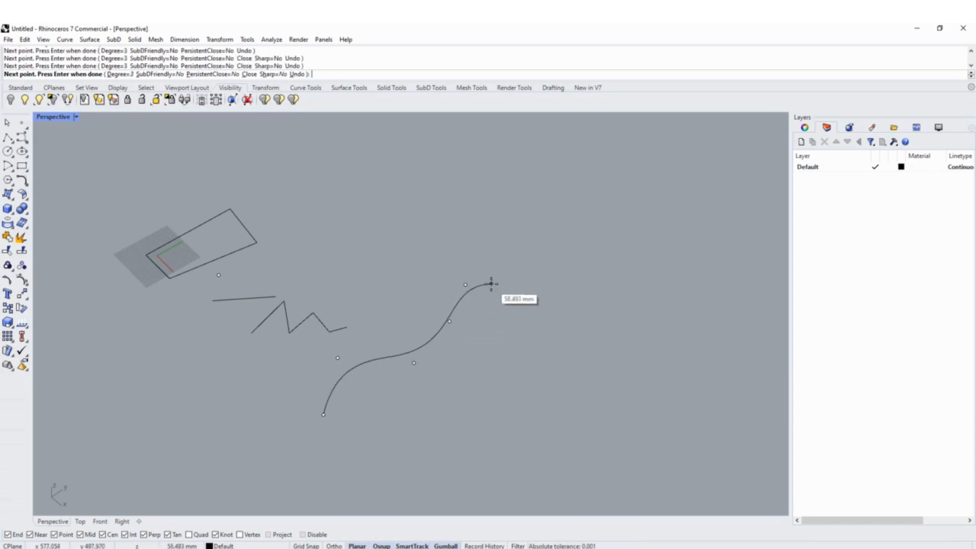
left_click(524, 306)
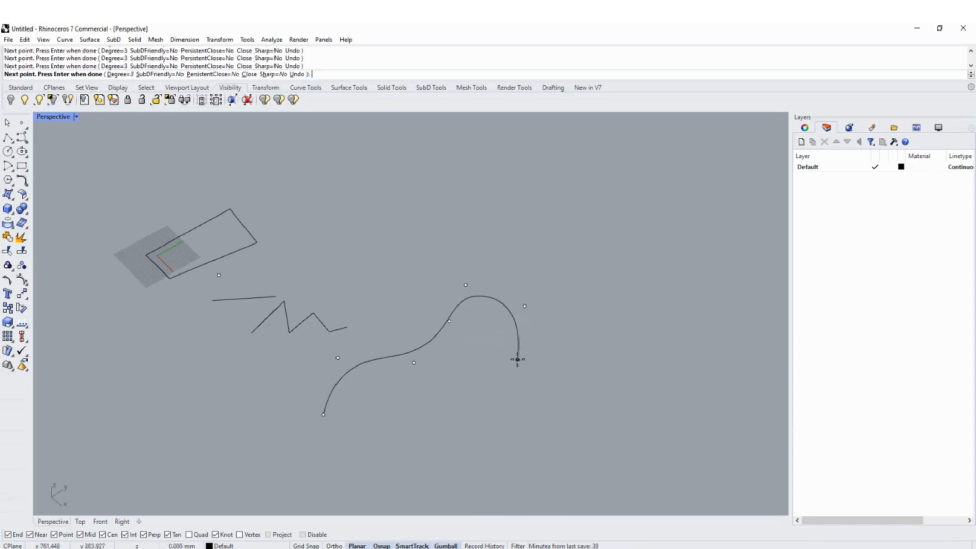
left_click(517, 360)
left_click(474, 357)
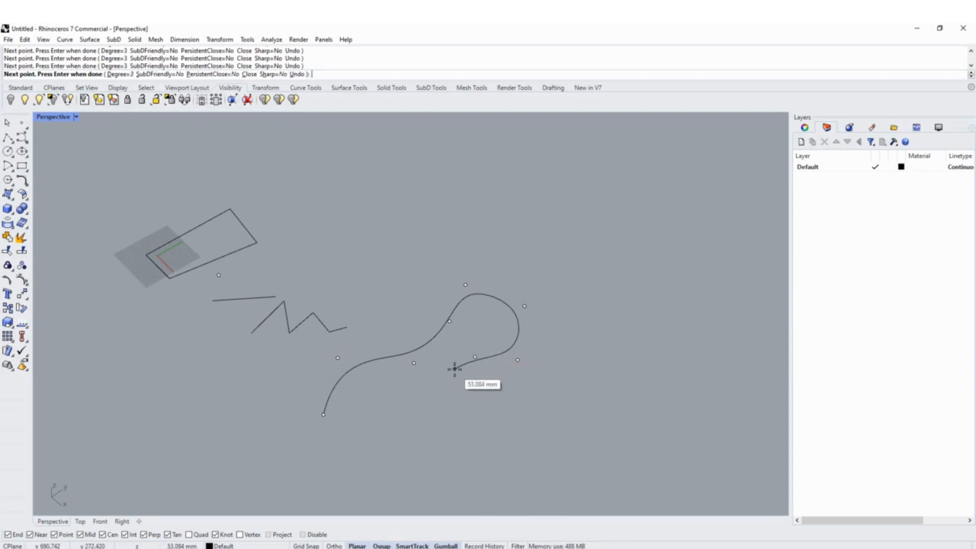
left_click(452, 367)
key("Return")
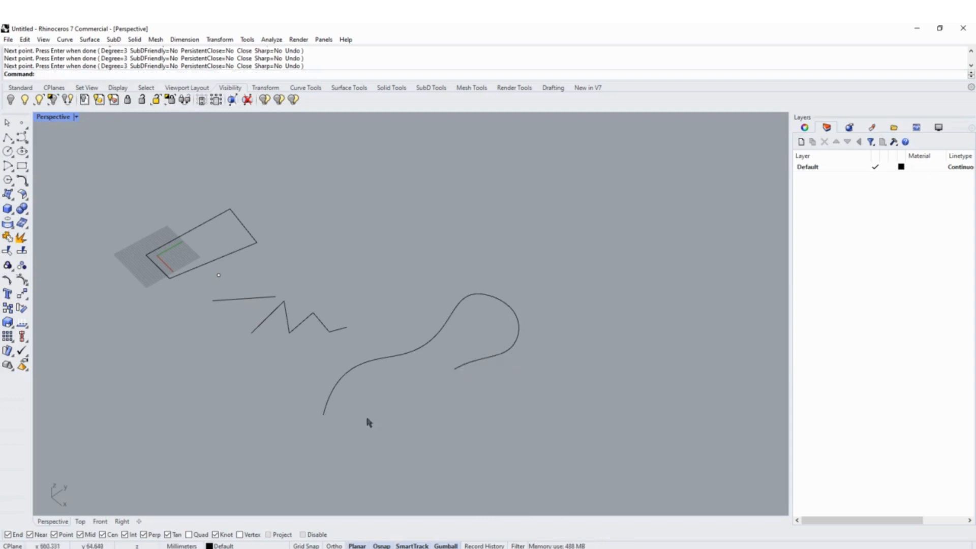
left_click(22, 137)
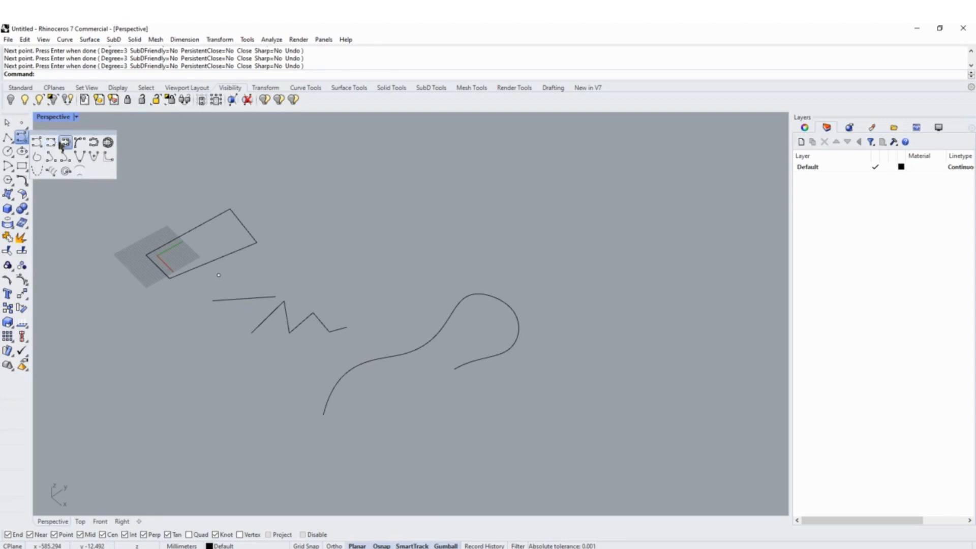
left_click(9, 152)
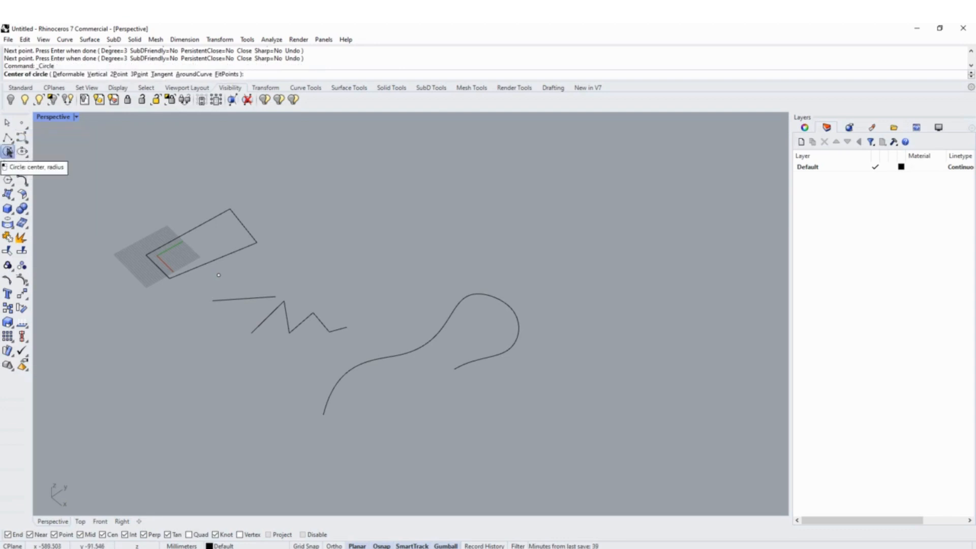
left_click(9, 152)
left_click(444, 437)
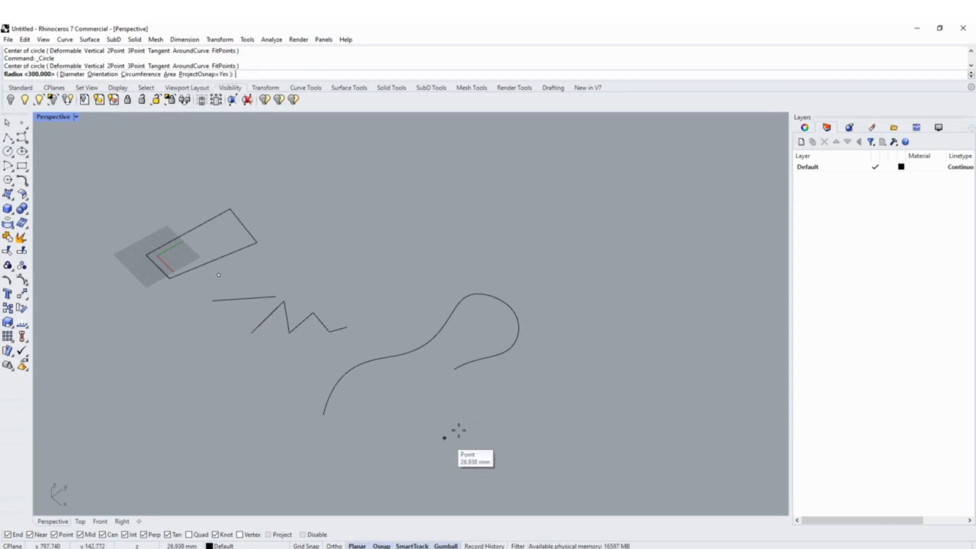
key("Escape")
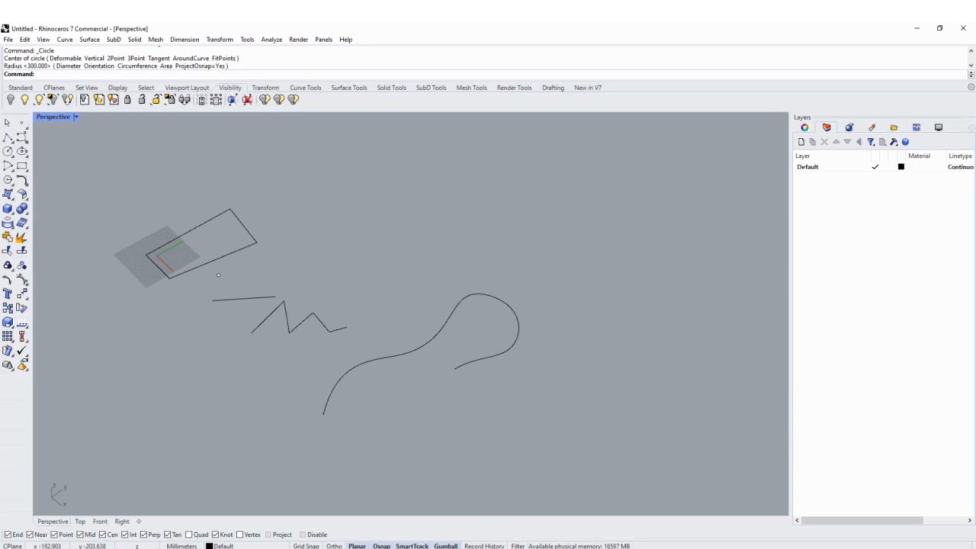
Draw a 3Point circle in the quadrilateral through one long edge, the far short edge's midpoint and a perpendicular snap on the opposite edge.
left_click(8, 152)
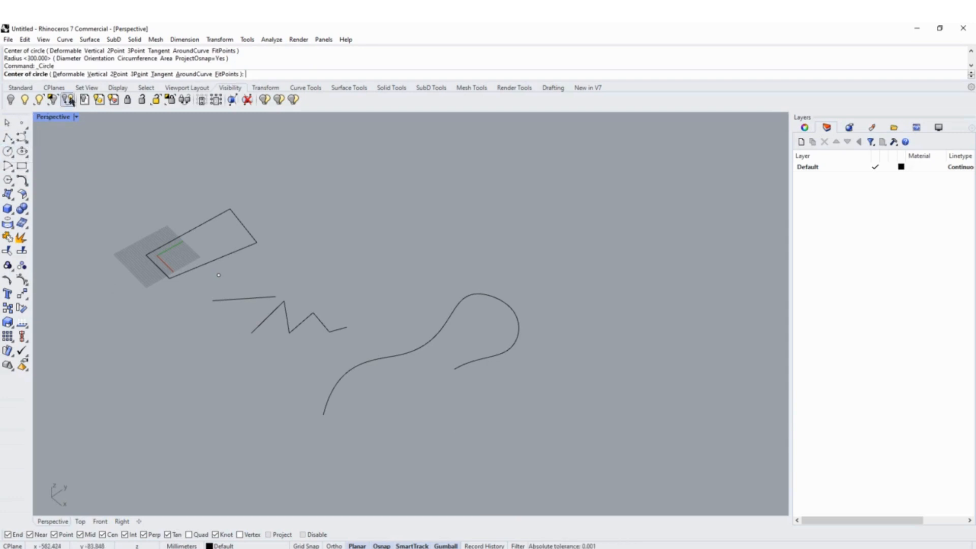
left_click(139, 75)
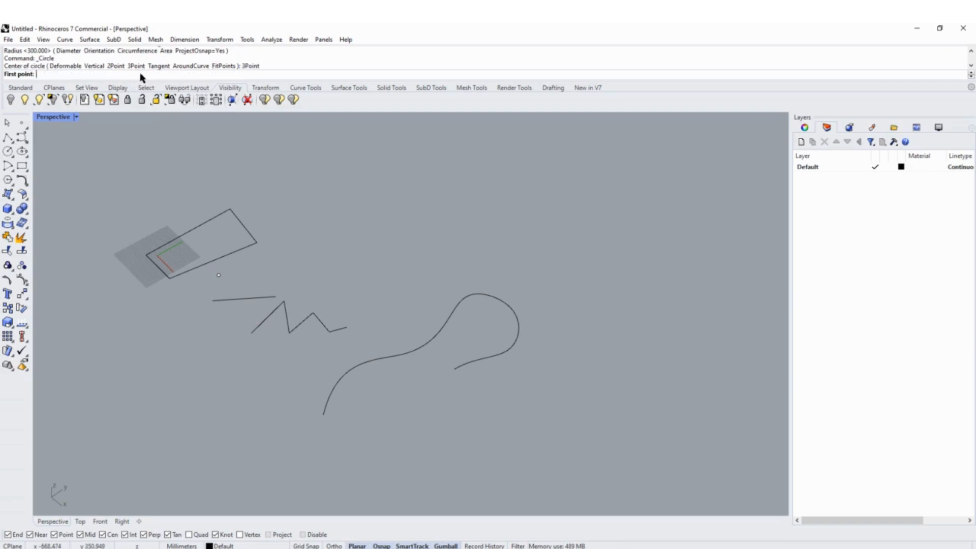
scroll(213, 228, "up", 5)
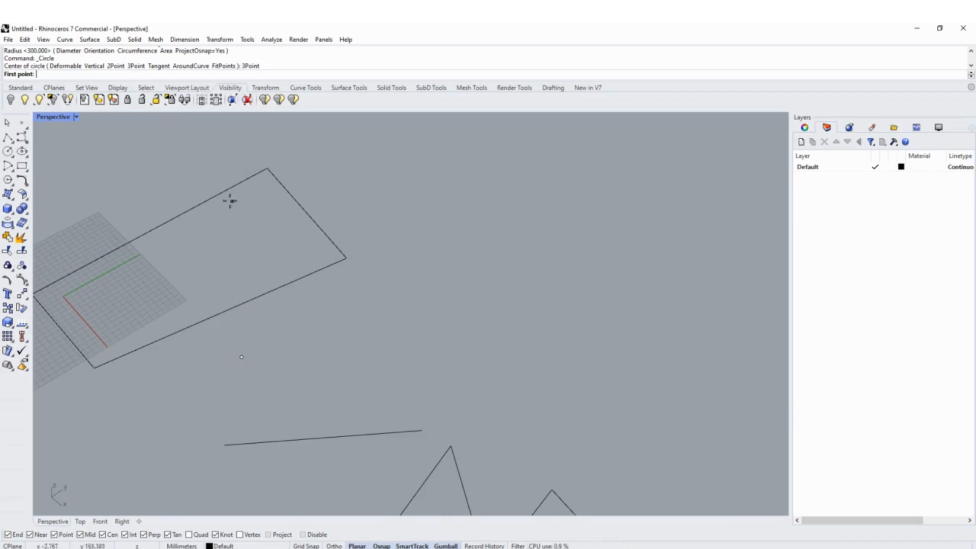
left_click(215, 196)
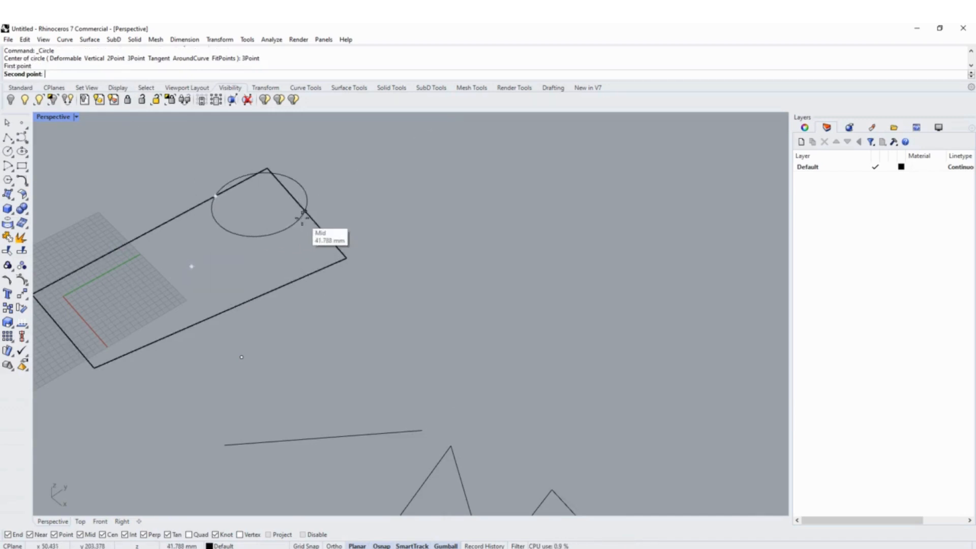
left_click(305, 210)
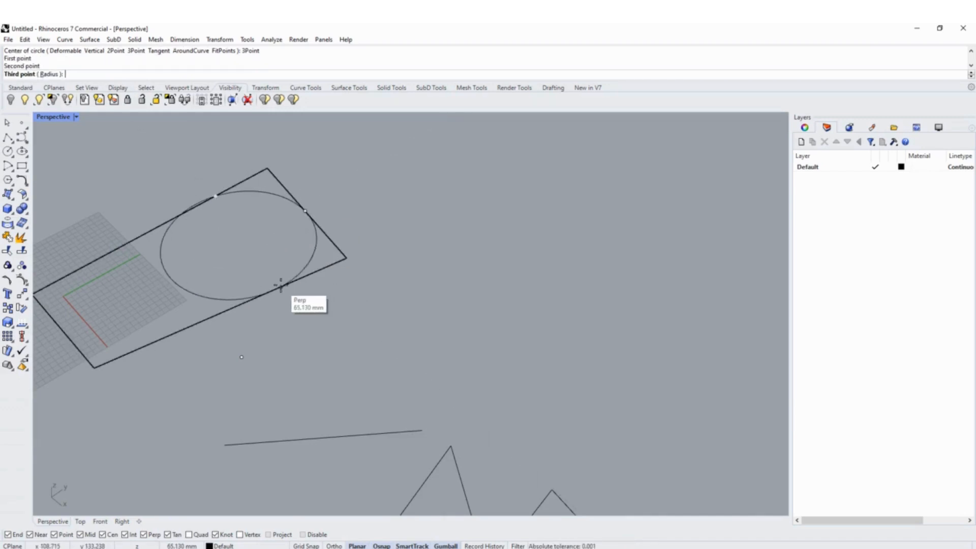
left_click(281, 287)
Move the circle out of the quadrilateral to the empty area below the freeform curve, then deselect it.
left_click(311, 259)
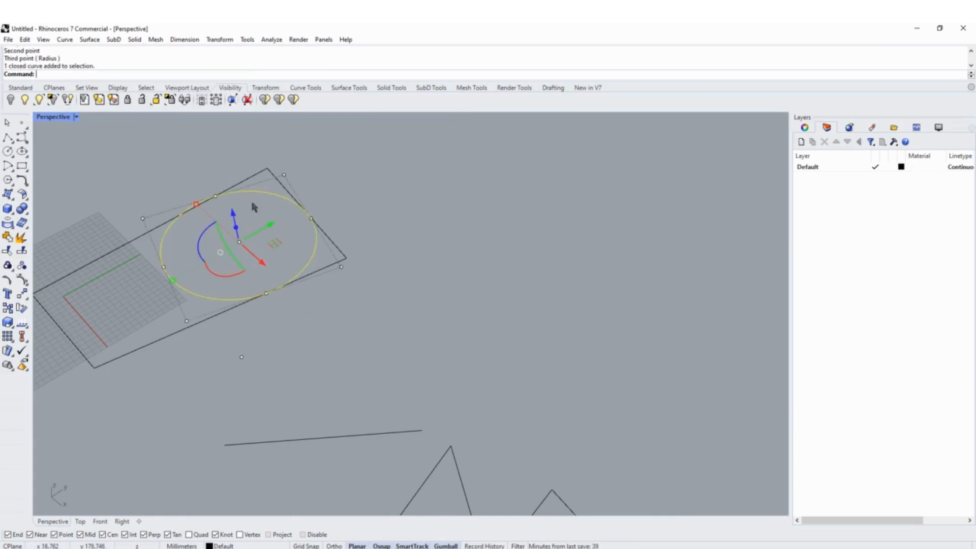
scroll(297, 269, "down", 5)
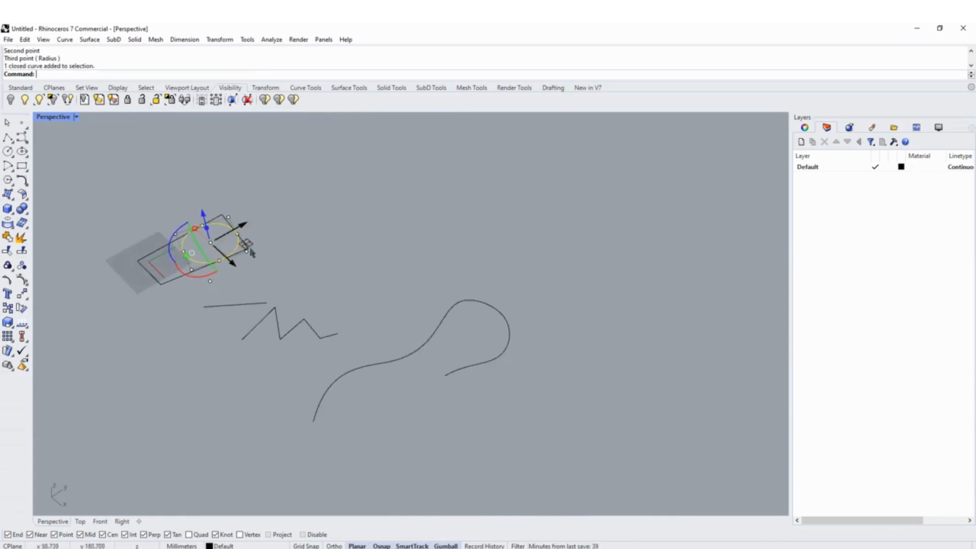
scroll(251, 242, "down", 3)
left_click_drag(255, 242, 376, 361)
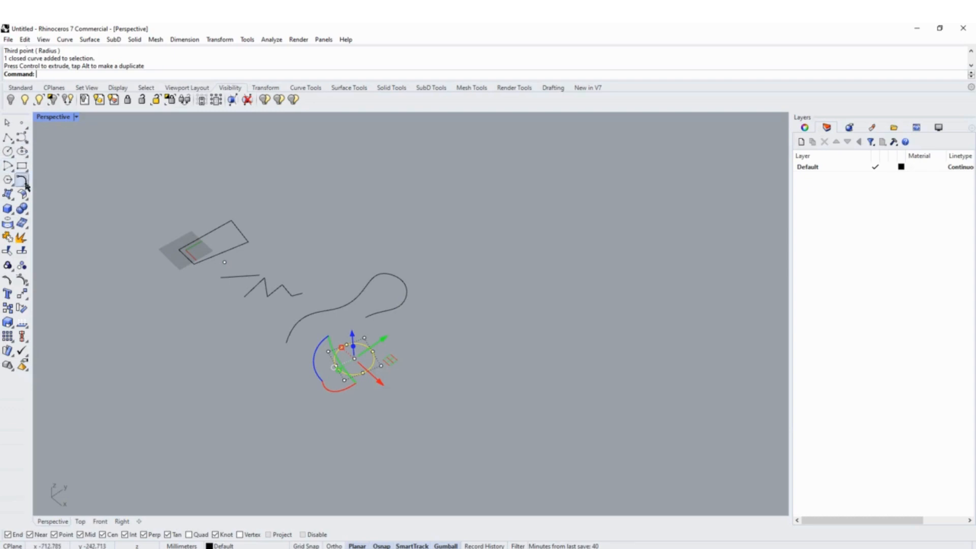
left_click(299, 414)
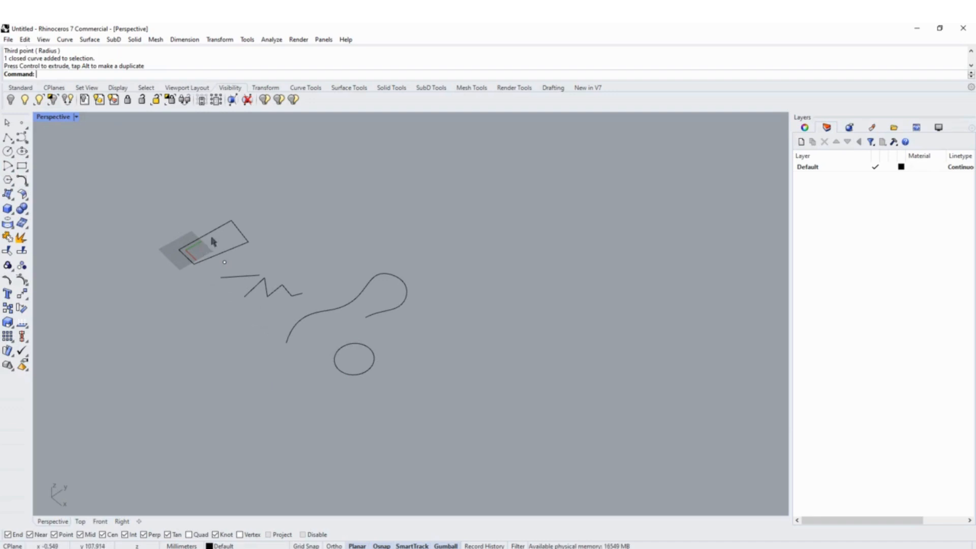
Draw a line about 395 mm long from a free point outside the quadrilateral to its long edge's midpoint, then select and deselect it.
scroll(214, 239, "up", 5)
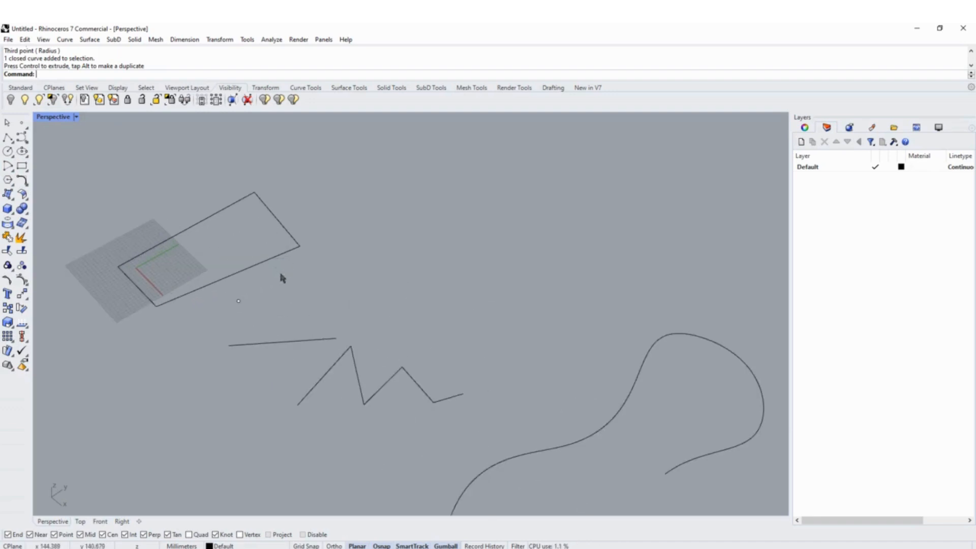
scroll(275, 288, "down", 3)
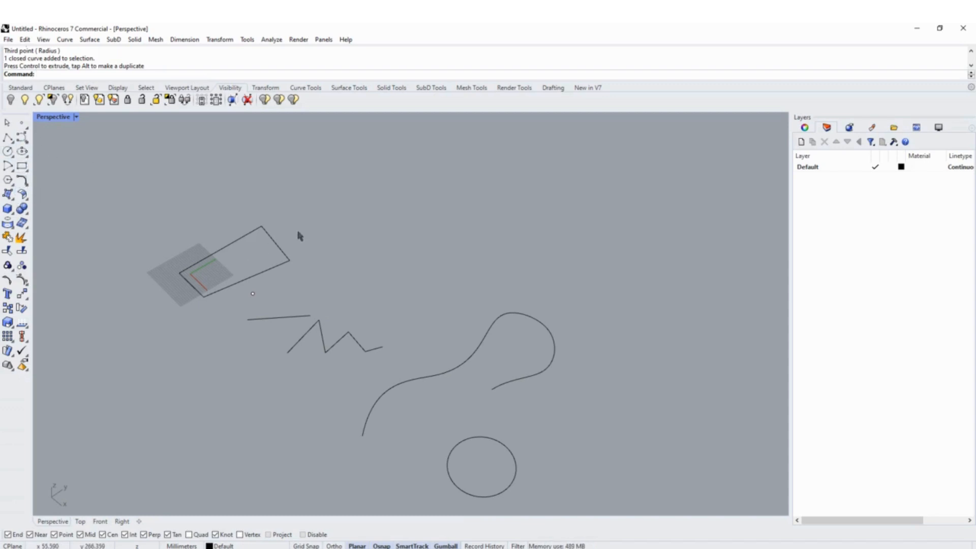
type("Line")
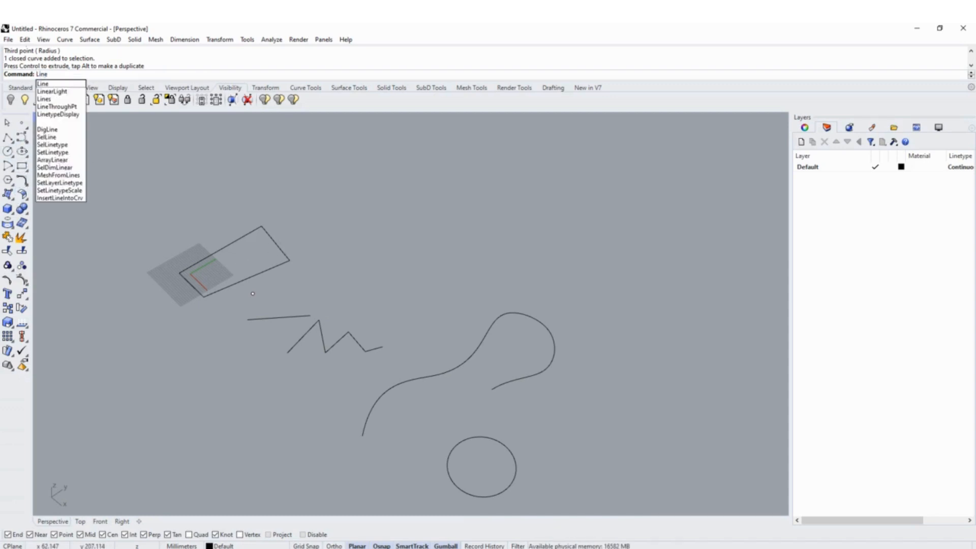
key("Return")
left_click(165, 155)
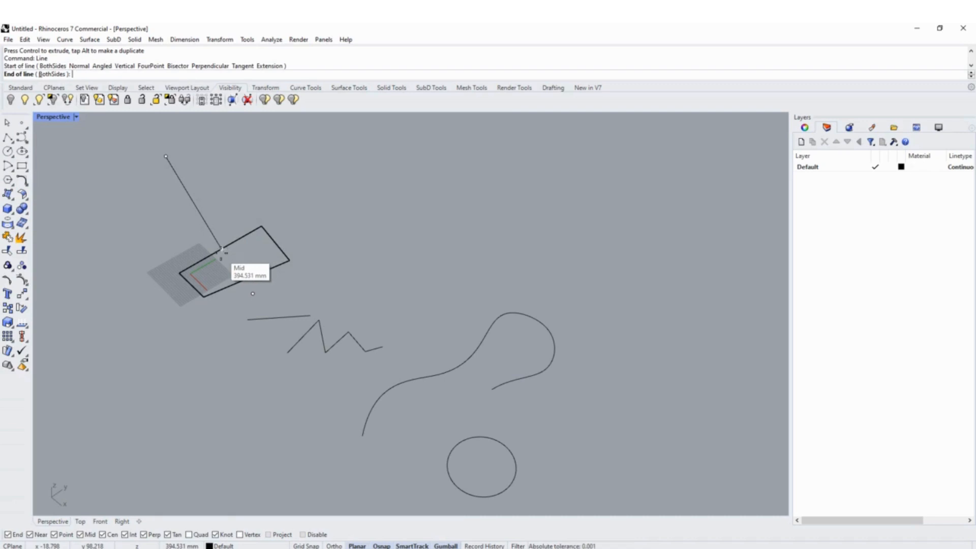
scroll(220, 249, "up", 2)
scroll(220, 248, "up", 1)
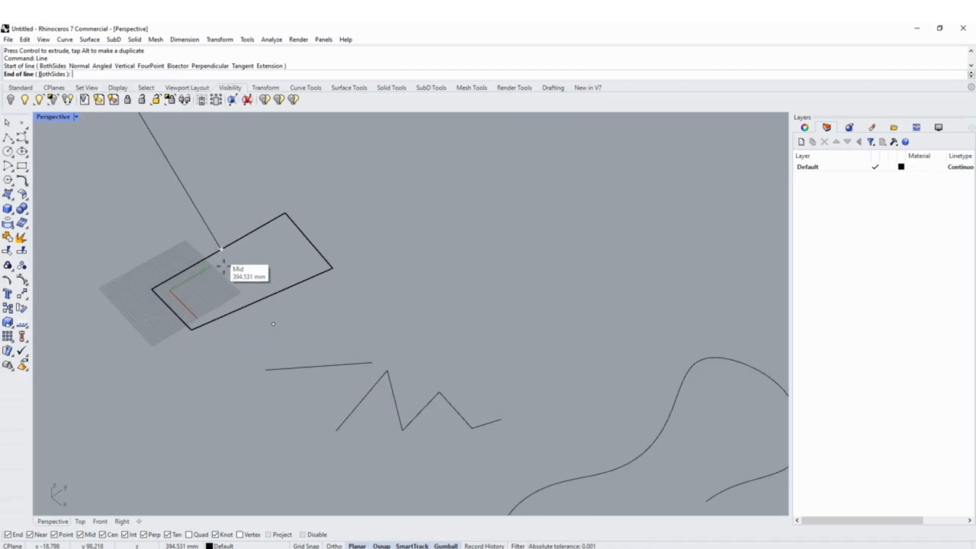
scroll(220, 246, "down", 3)
scroll(220, 266, "up", 4)
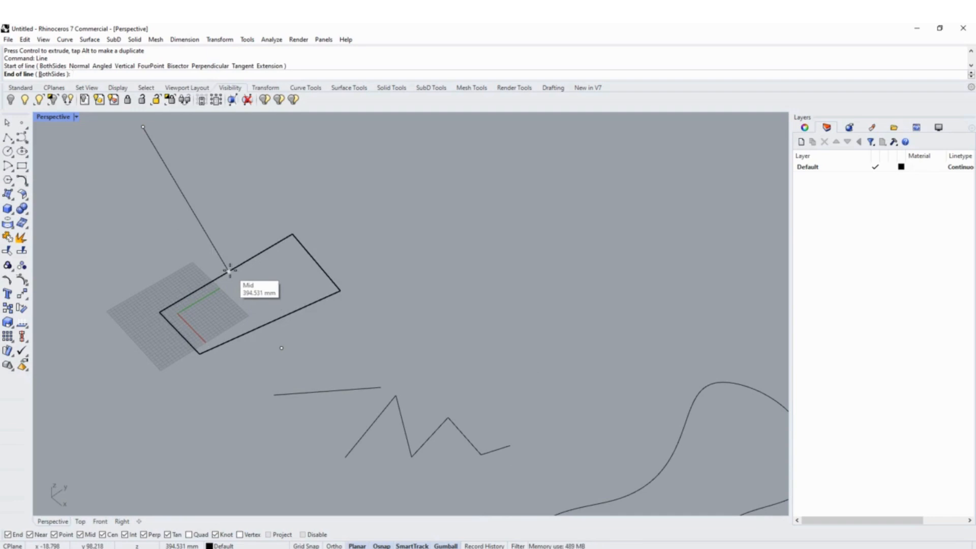
left_click(229, 270)
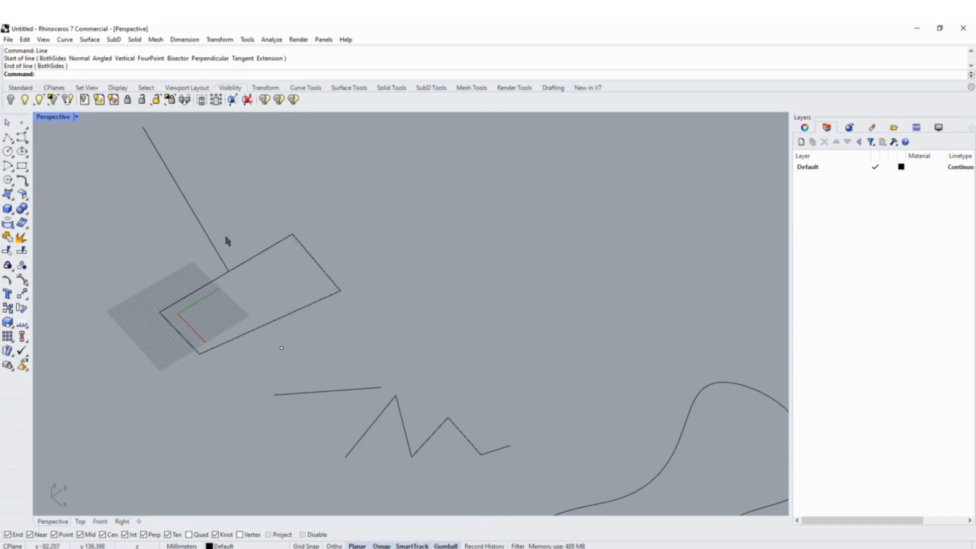
left_click(225, 267)
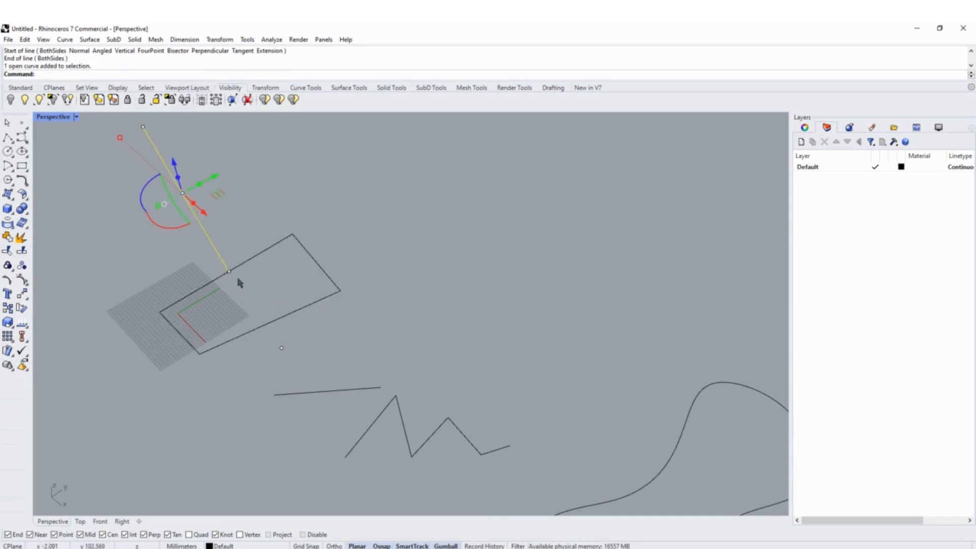
left_click(210, 381)
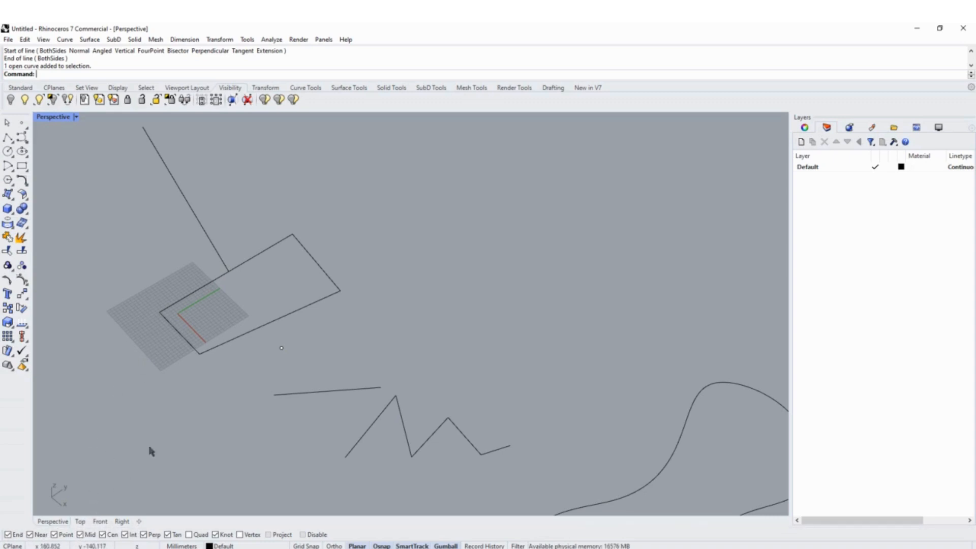
Draw a line from the circle's centre to a free point outside the circle, beyond the freeform curve's open end.
scroll(212, 330, "down", 5)
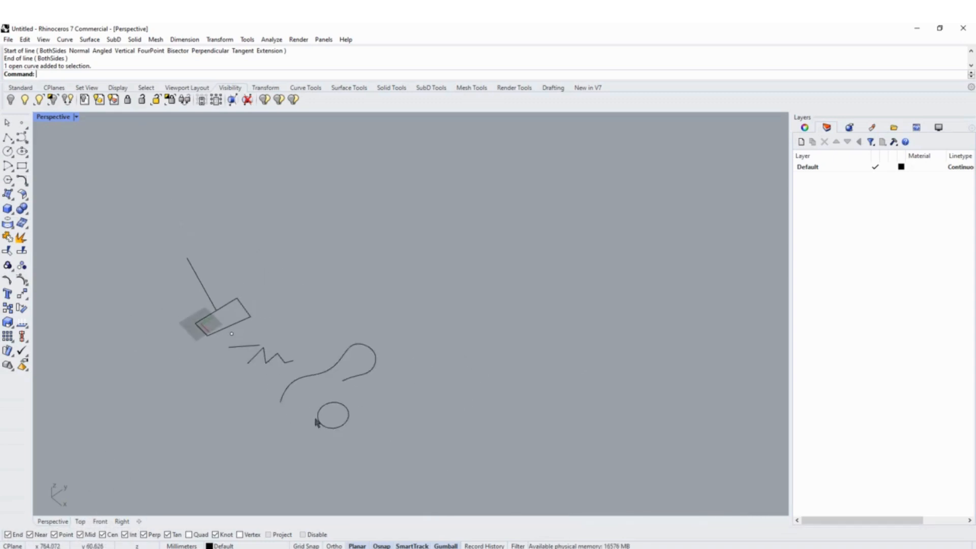
scroll(328, 419, "up", 2)
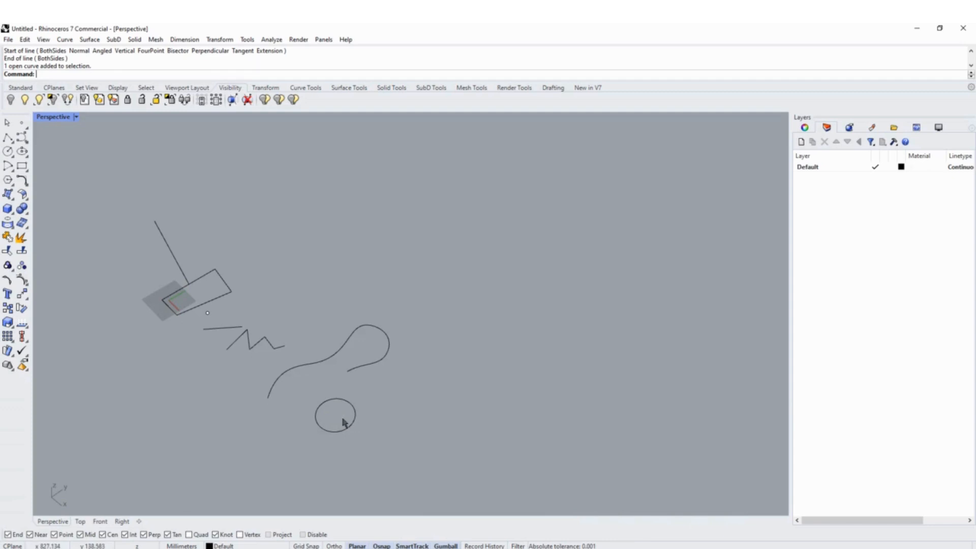
type("line")
key("Return")
scroll(338, 413, "up", 5)
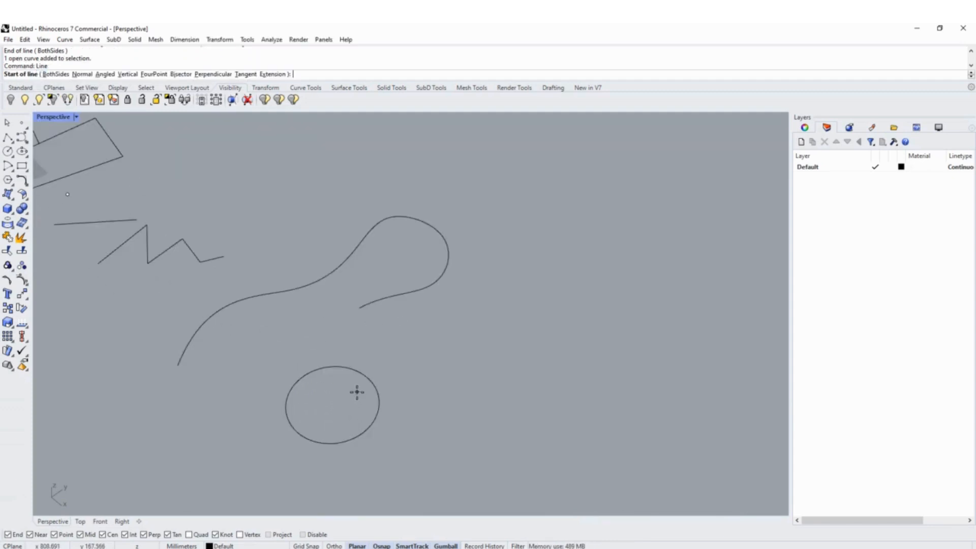
scroll(367, 380, "up", 8)
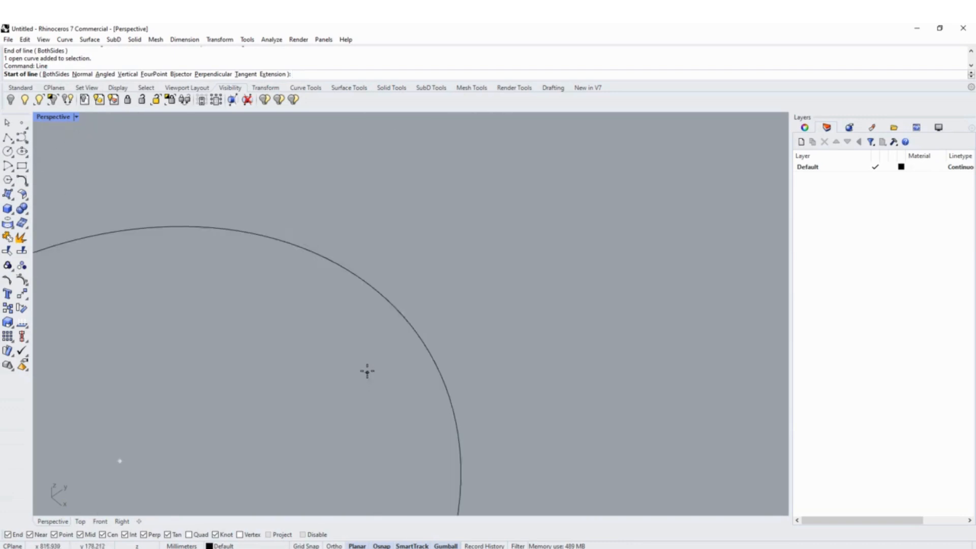
left_click(396, 311)
scroll(272, 399, "down", 10)
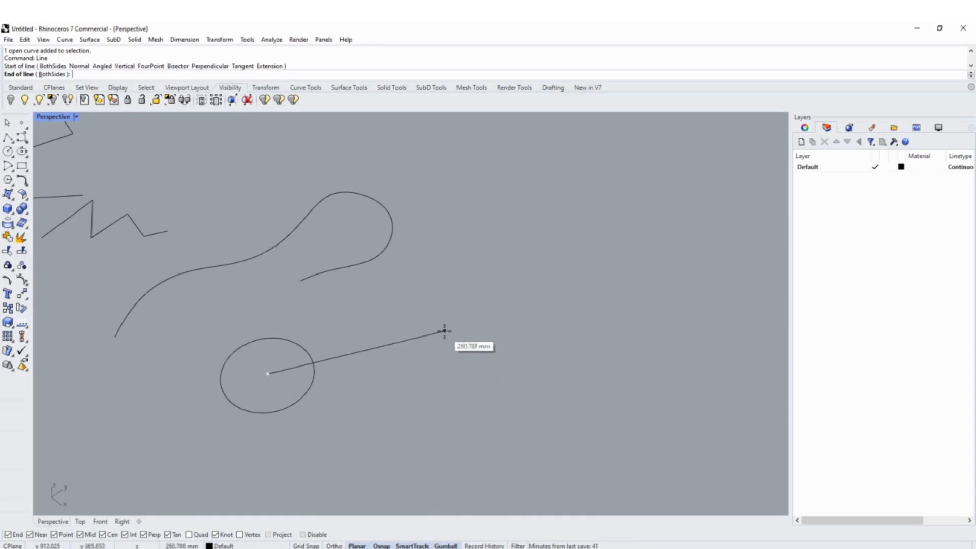
left_click(483, 332)
scroll(375, 290, "down", 5)
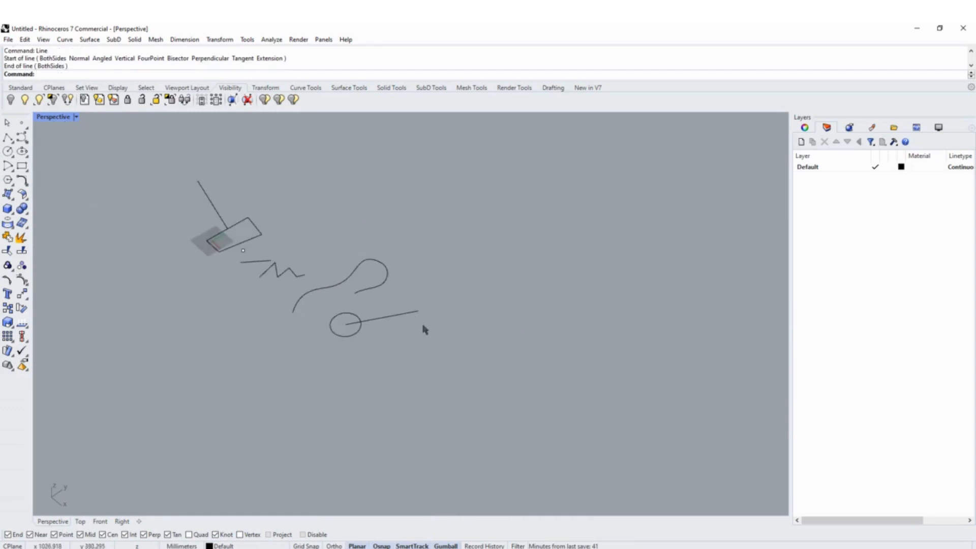
Select and deselect the line starting at the circle's centre, and look through the command history for the last command used.
right_click_drag(398, 274, 437, 325, "shift")
scroll(379, 286, "up", 3)
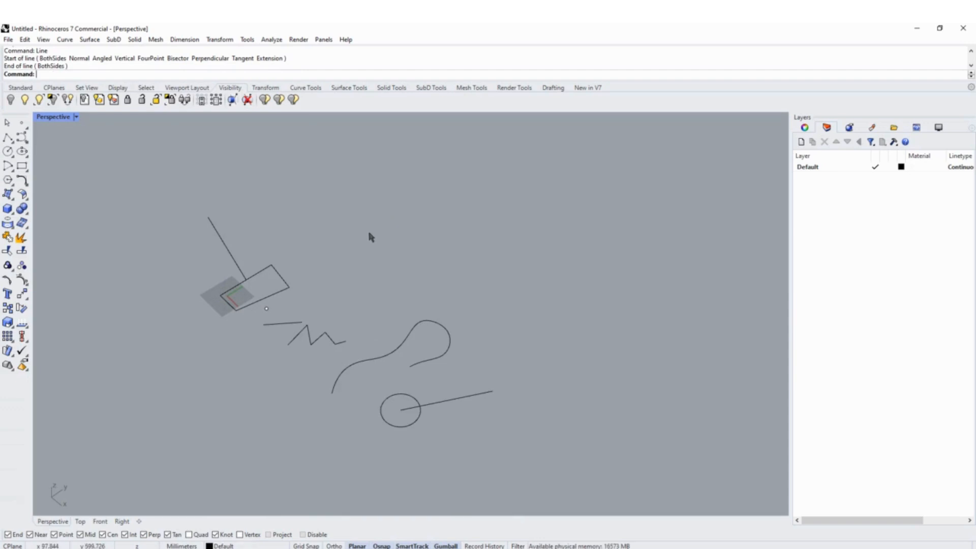
scroll(420, 293, "down", 2)
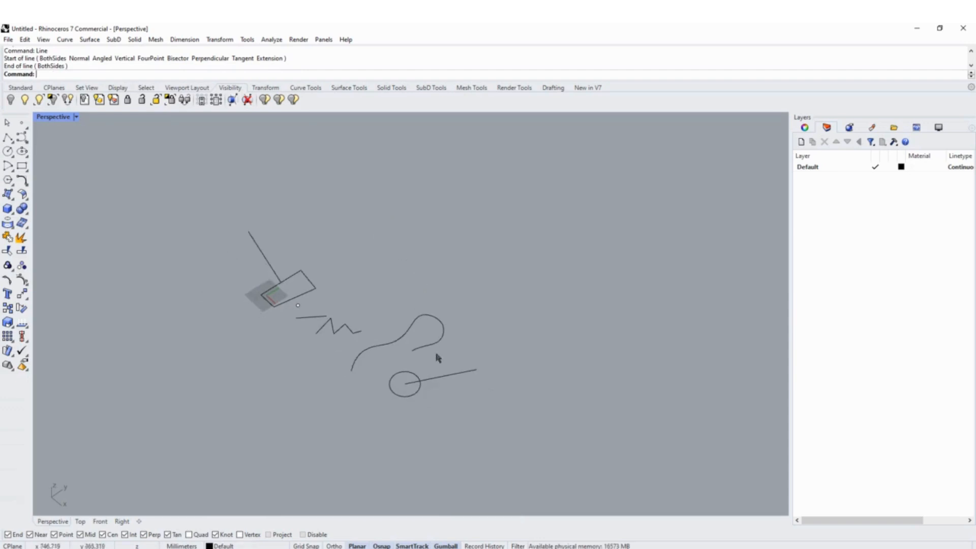
left_click(436, 379)
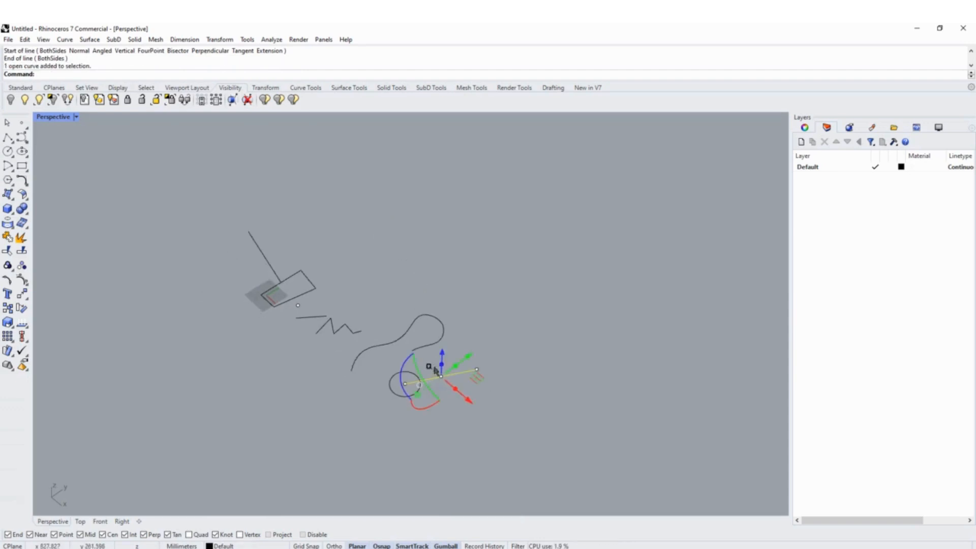
left_click(461, 331)
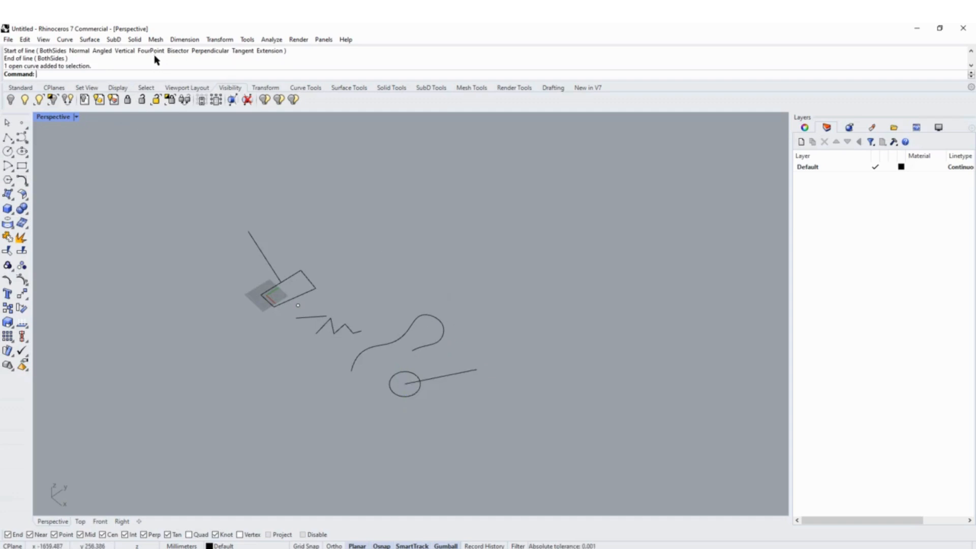
scroll(161, 53, "up", 1)
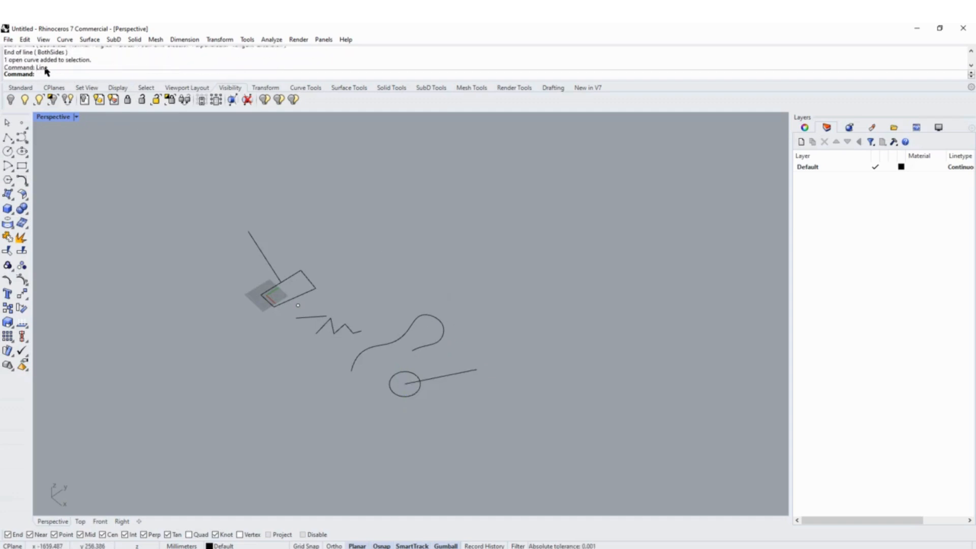
scroll(46, 63, "down", 1)
scroll(50, 61, "down", 1)
scroll(46, 65, "up", 2)
scroll(49, 62, "down", 1)
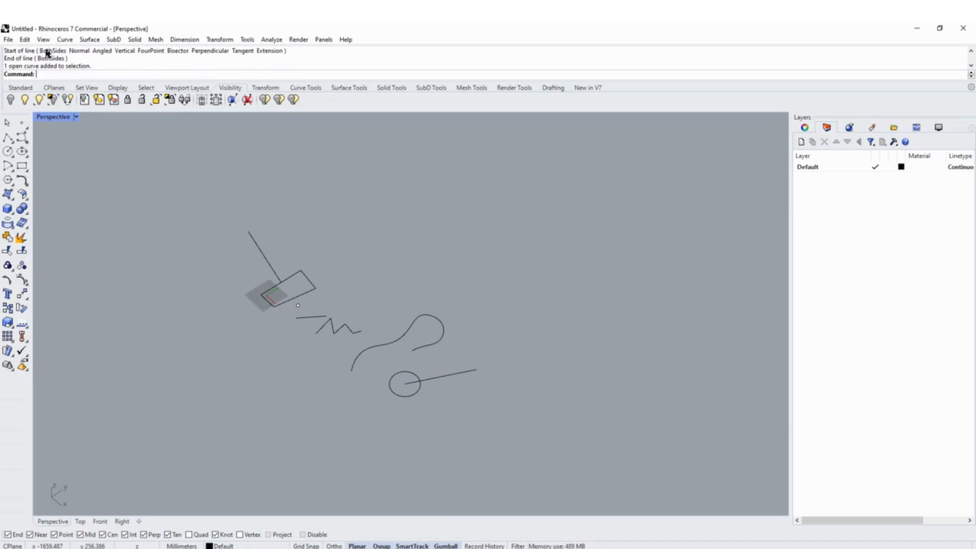
scroll(53, 60, "down", 1)
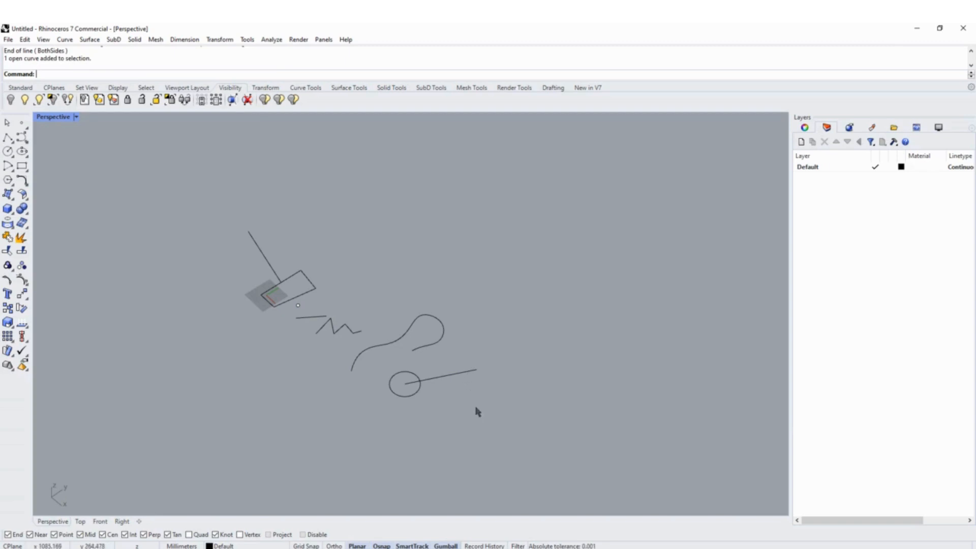
Repeat the Line command to draw three separate freely placed lines in the empty area beyond the circle.
key("space")
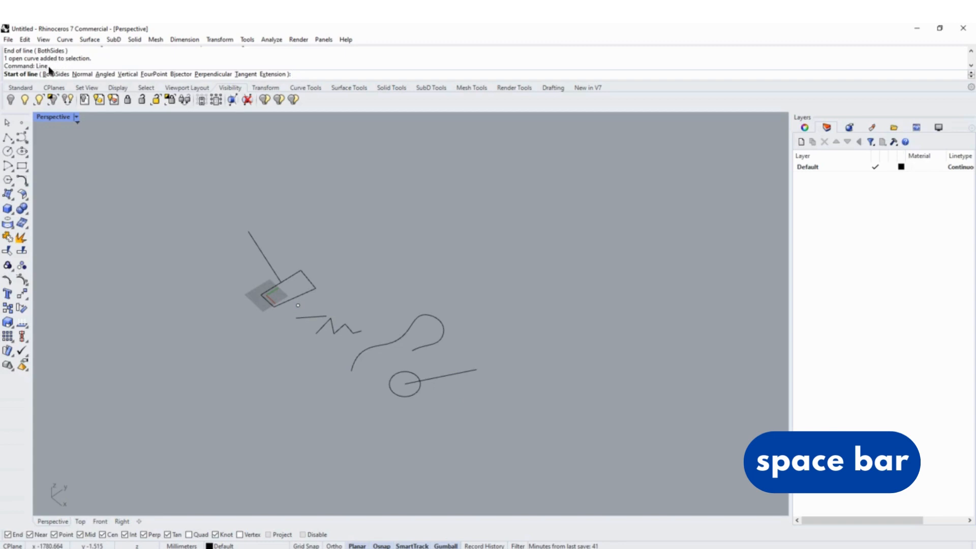
left_click(449, 430)
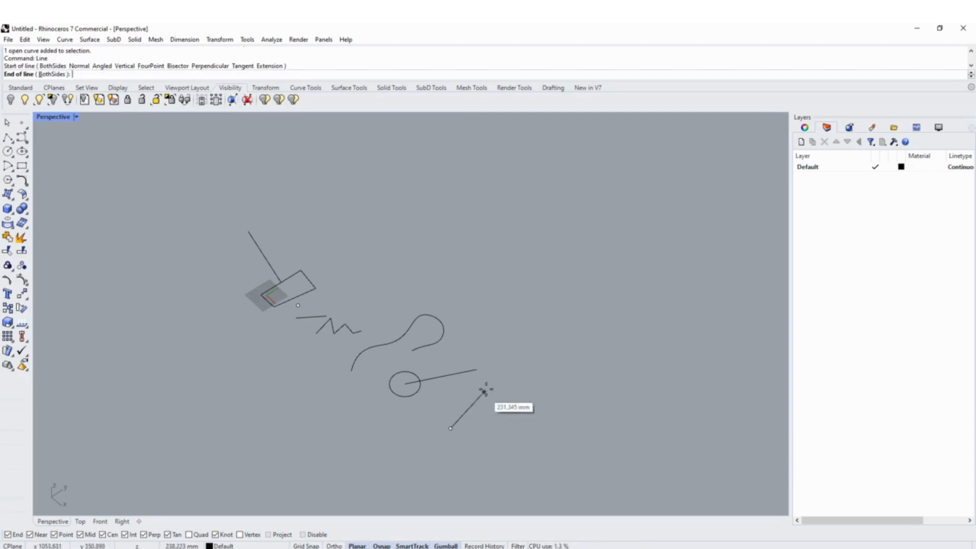
left_click(496, 382)
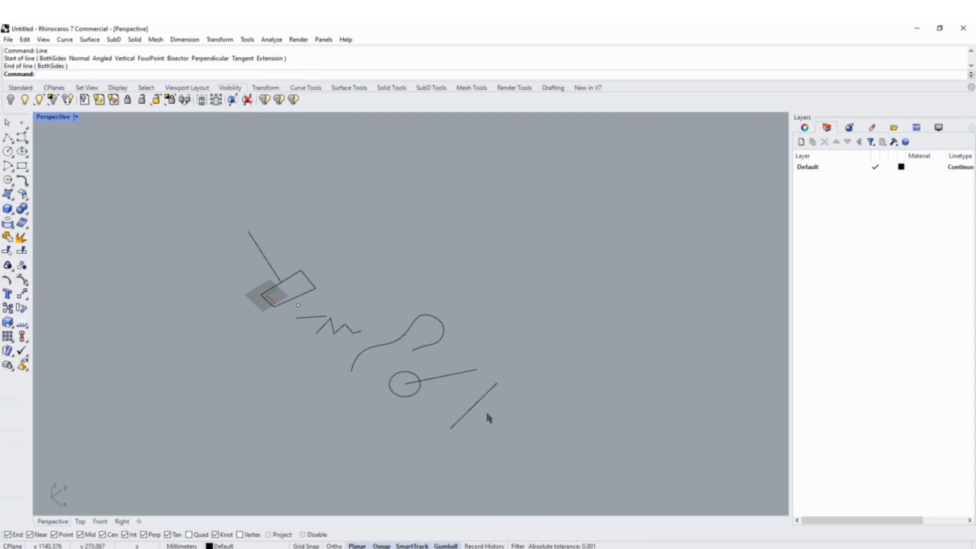
key("space")
left_click(486, 424)
left_click(513, 430)
key("space")
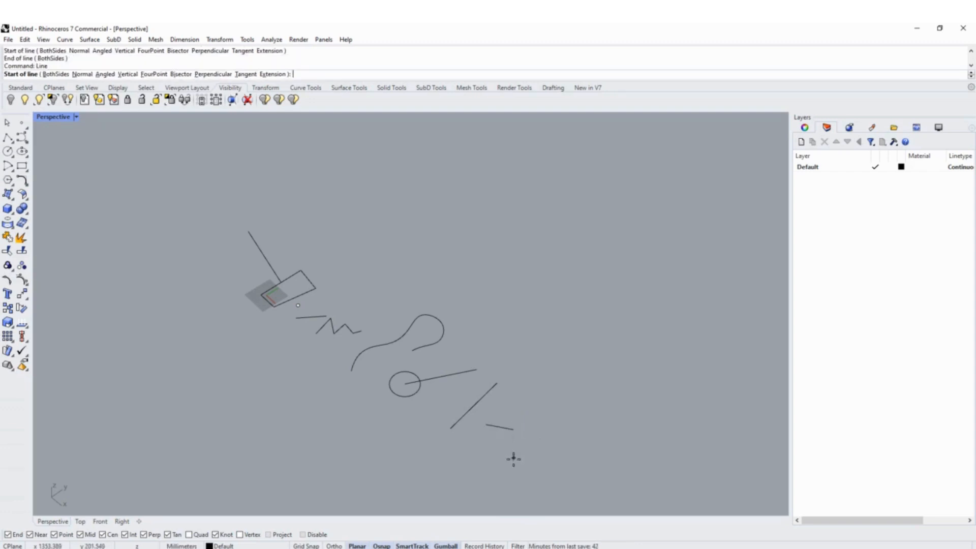
left_click(508, 466)
left_click(525, 422)
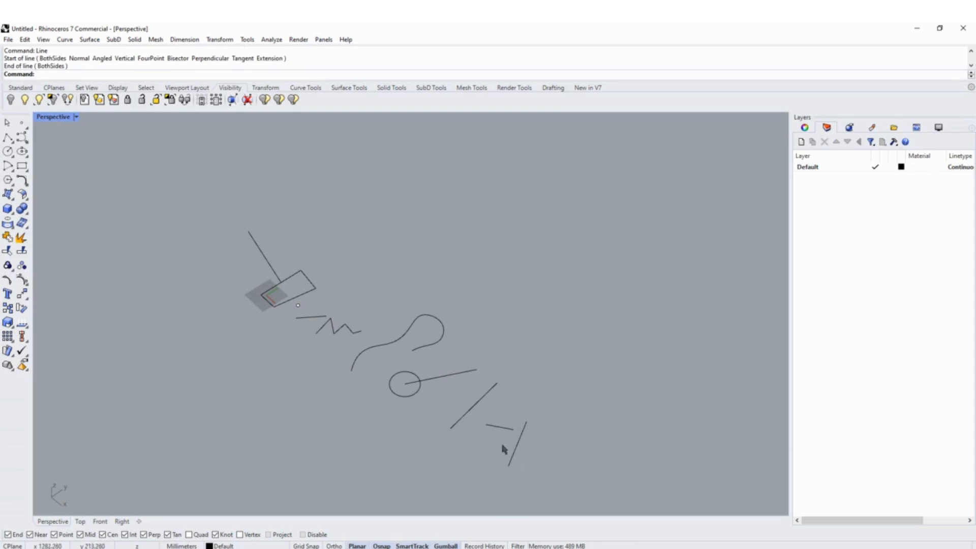
Draw a large corner-to-corner rectangle on the construction plane, enclosing all the existing curves.
right_click_drag(427, 304, 405, 321)
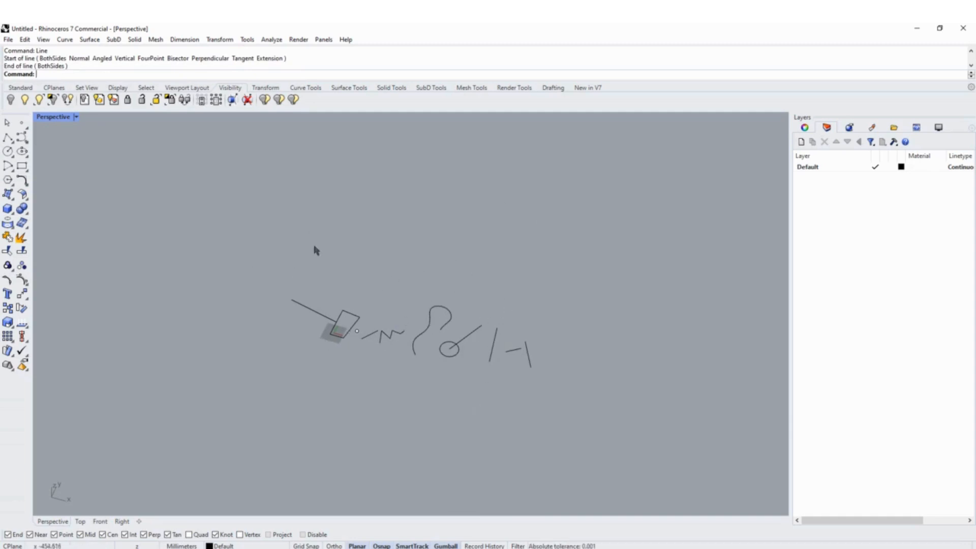
type("Rectangle")
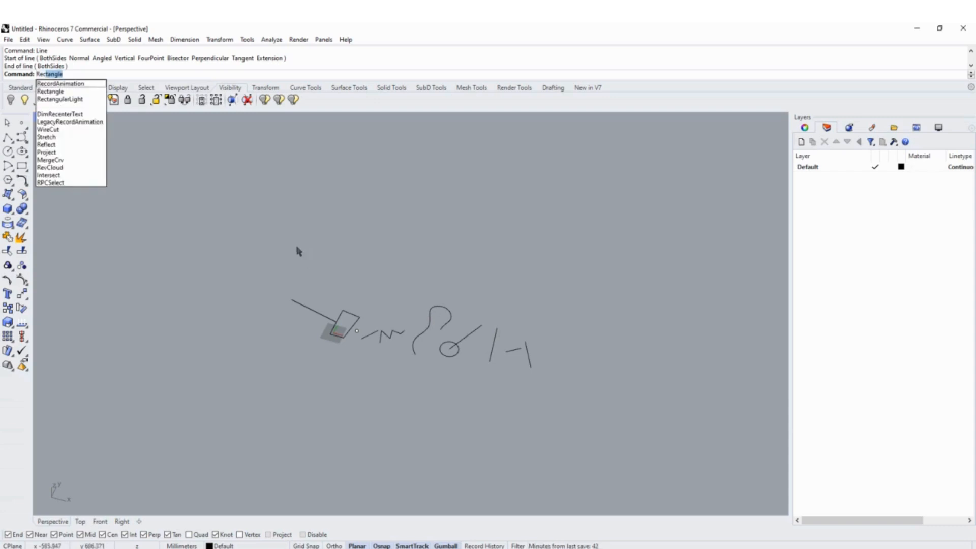
key("Return")
scroll(296, 198, "down", 1)
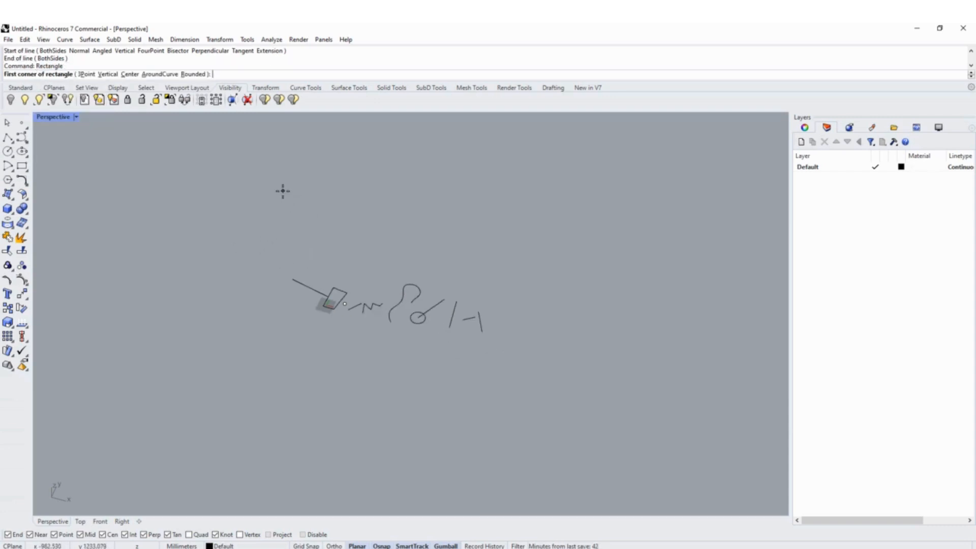
left_click(280, 190)
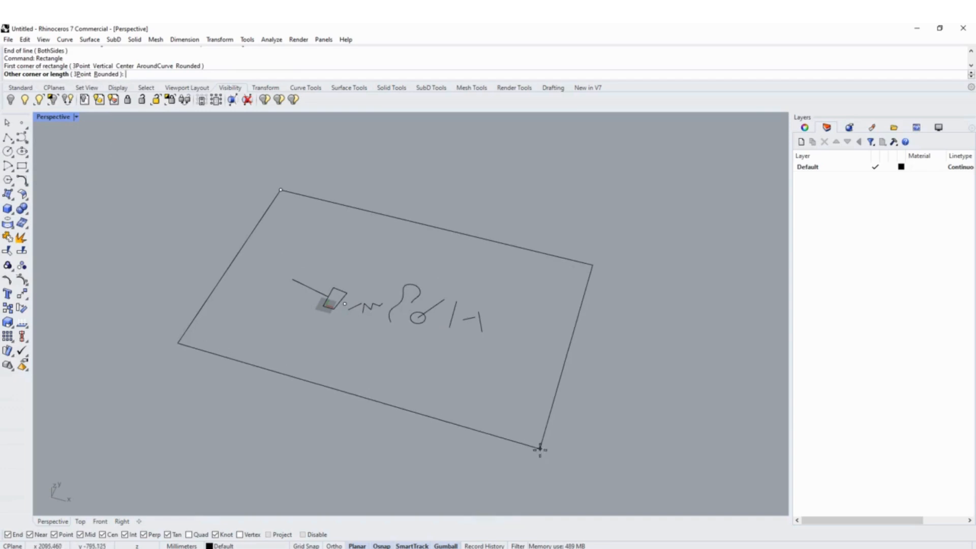
left_click(531, 444)
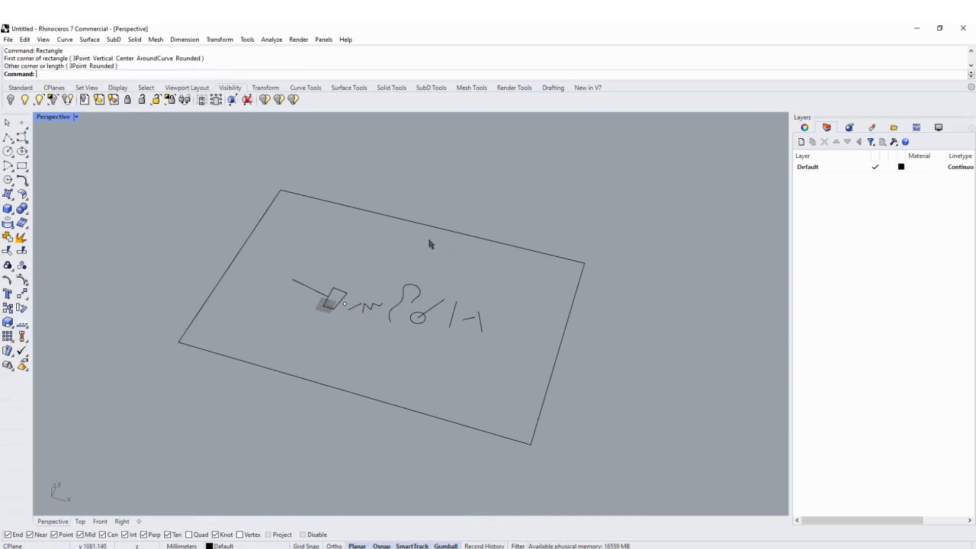
scroll(429, 238, "up", 2)
scroll(273, 348, "down", 2)
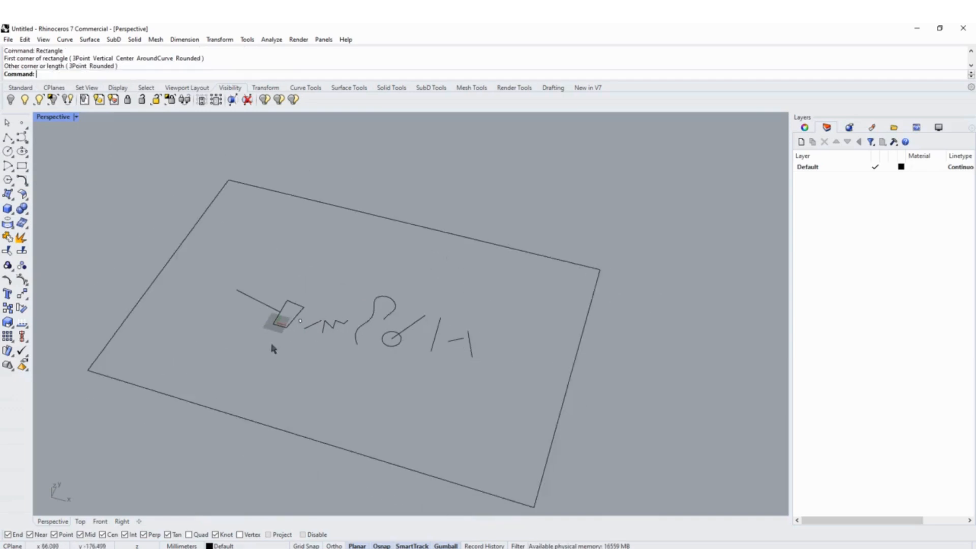
Select the line touching the quadrilateral and move it in the XY plane away from the edge, keeping it inside the large rectangle.
scroll(253, 280, "up", 5)
left_click_drag(303, 273, 267, 341)
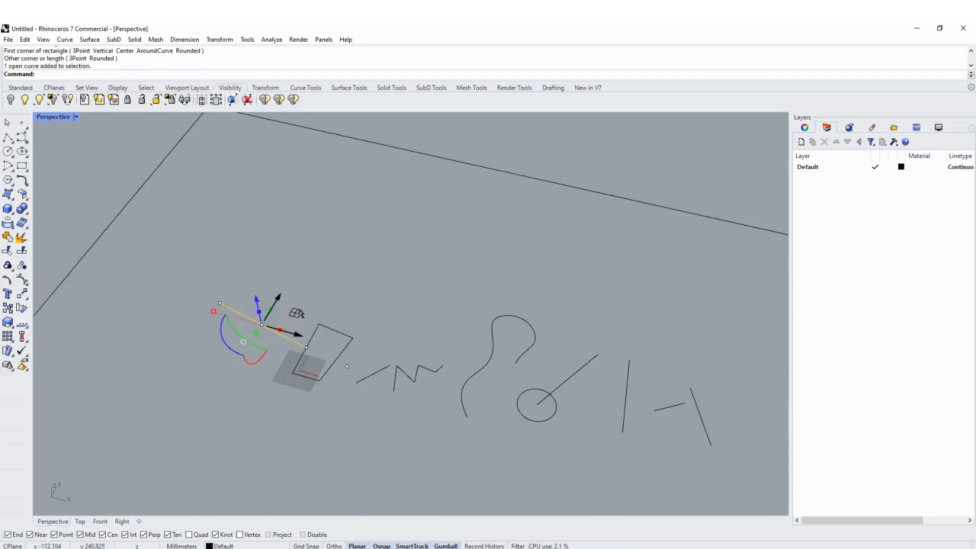
left_click_drag(298, 312, 282, 292)
scroll(409, 281, "down", 3)
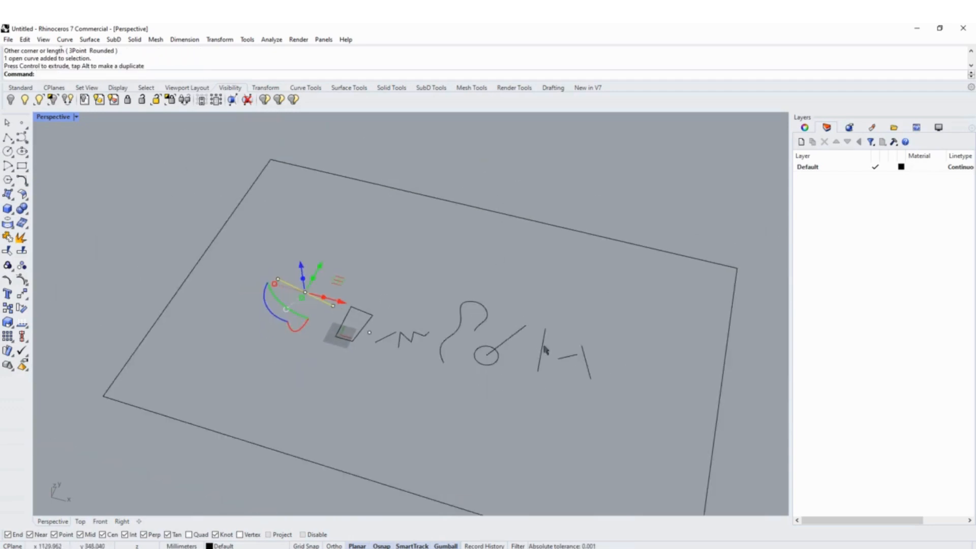
Select the four lines beyond the circle together and move them in the XY plane away from the circle.
left_click_drag(599, 404, 505, 333)
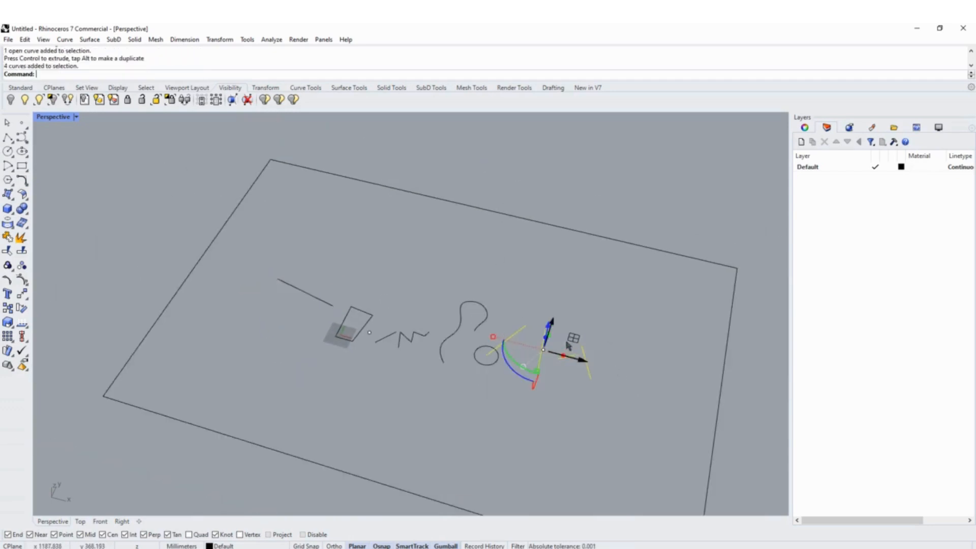
left_click_drag(571, 337, 604, 367)
left_click(553, 311)
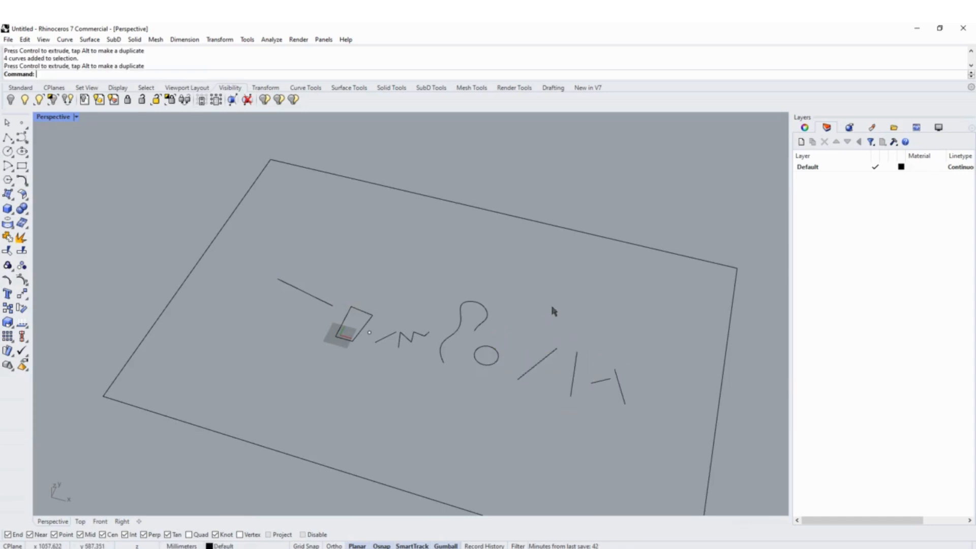
Select the quadrilateral alone, all the inner shapes together, and the freeform curve alone to compare which control points are displayed.
scroll(344, 288, "up", 5)
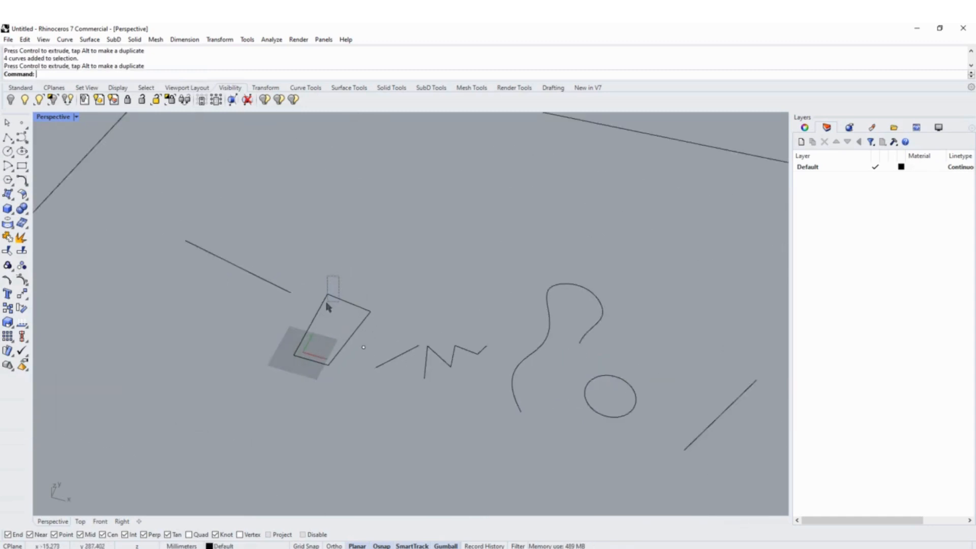
left_click(333, 302)
scroll(309, 272, "down", 3)
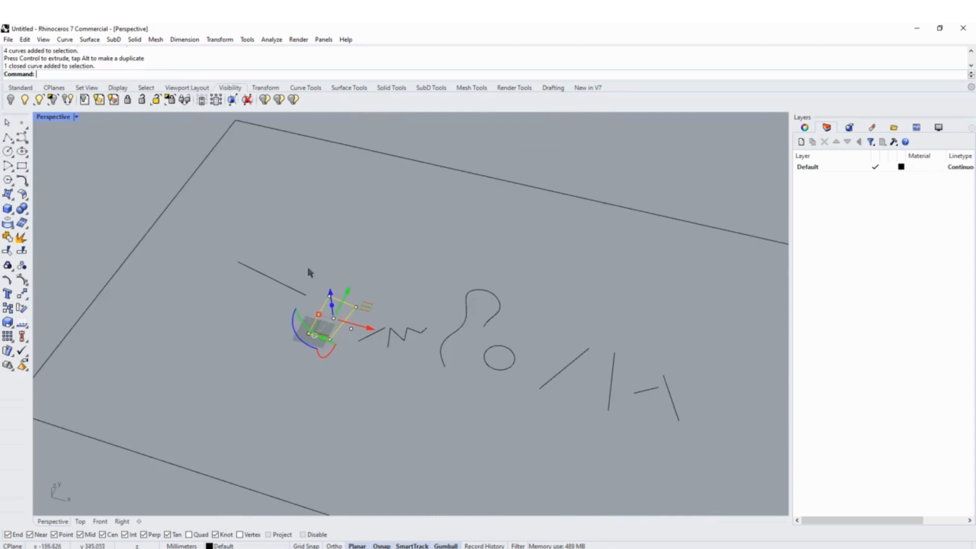
mouse_move(221, 225)
left_mouse_down()
mouse_move(540, 322)
mouse_move(704, 448)
left_mouse_up()
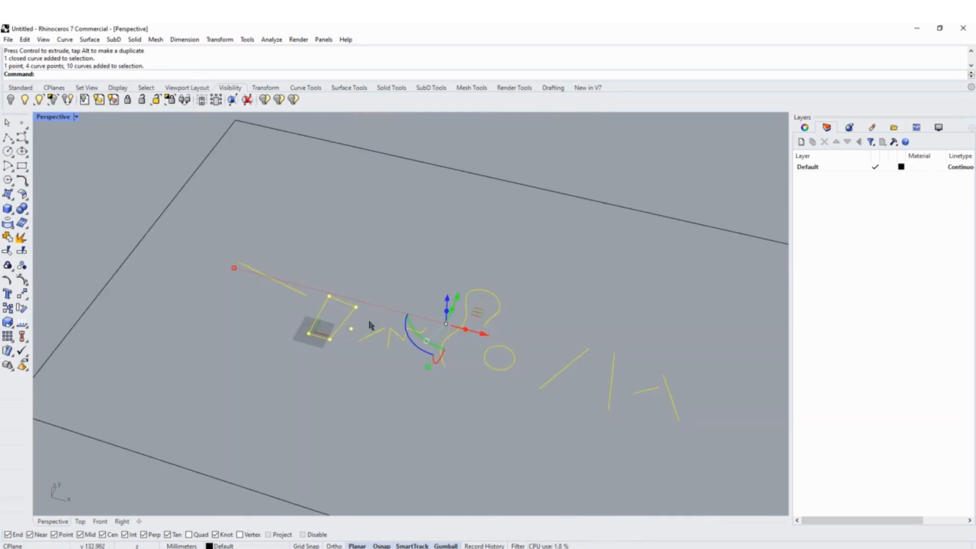
scroll(321, 309, "up", 2)
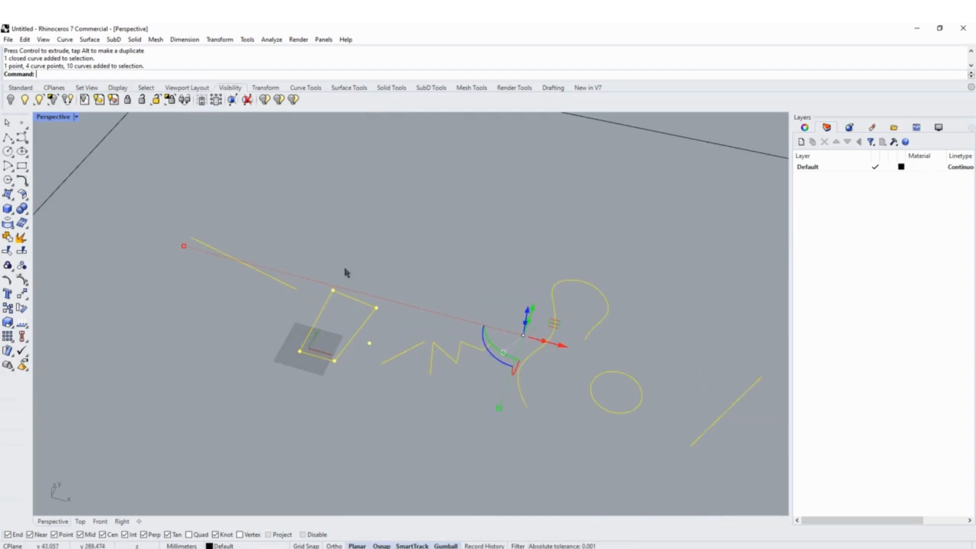
scroll(326, 257, "down", 1)
left_click(394, 245)
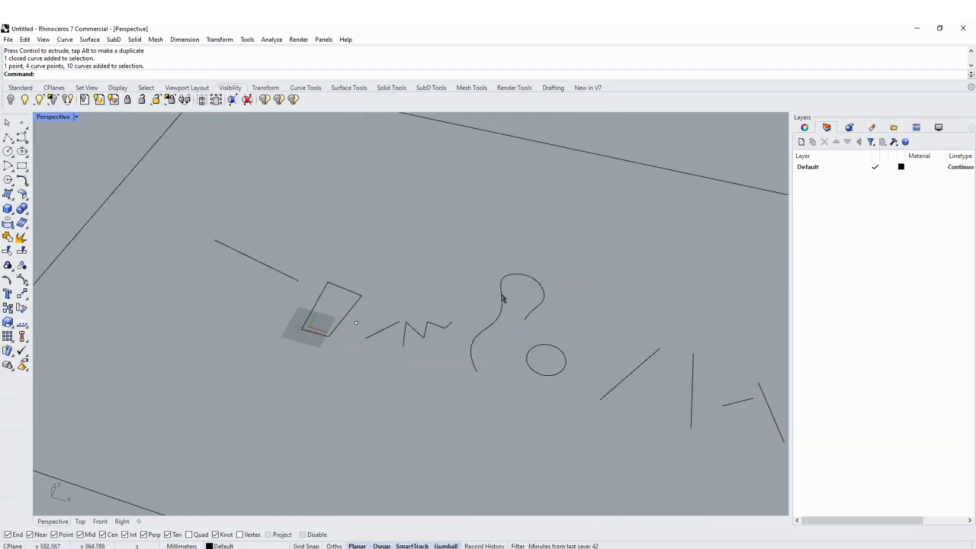
left_click(515, 325)
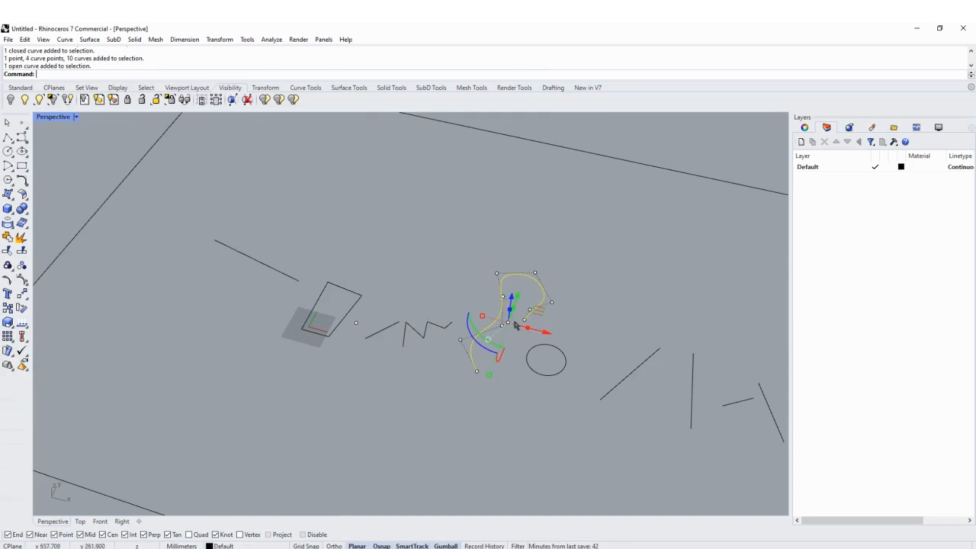
left_click(489, 385)
Select all the shapes inside the large rectangle and turn on their control points.
right_click_drag(411, 370, 354, 312)
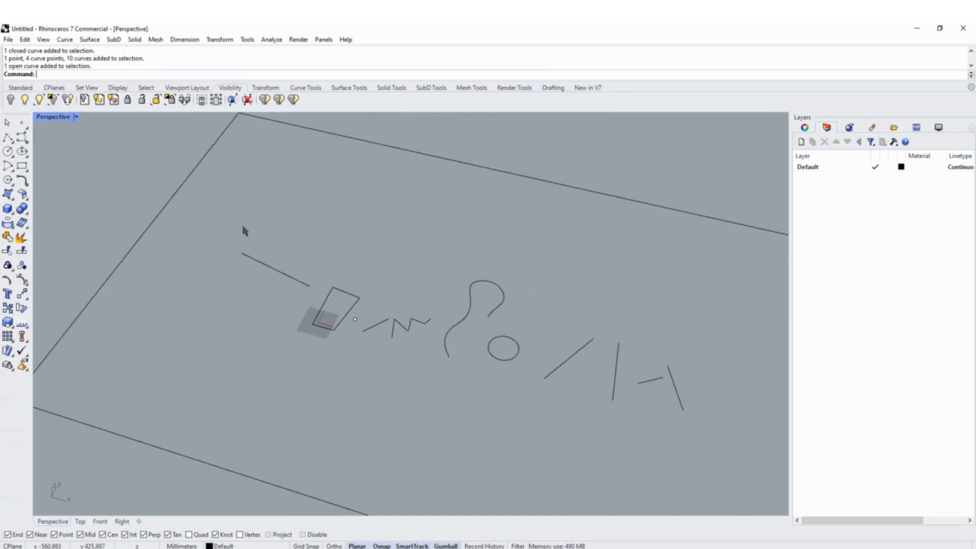
left_click_drag(229, 231, 699, 457)
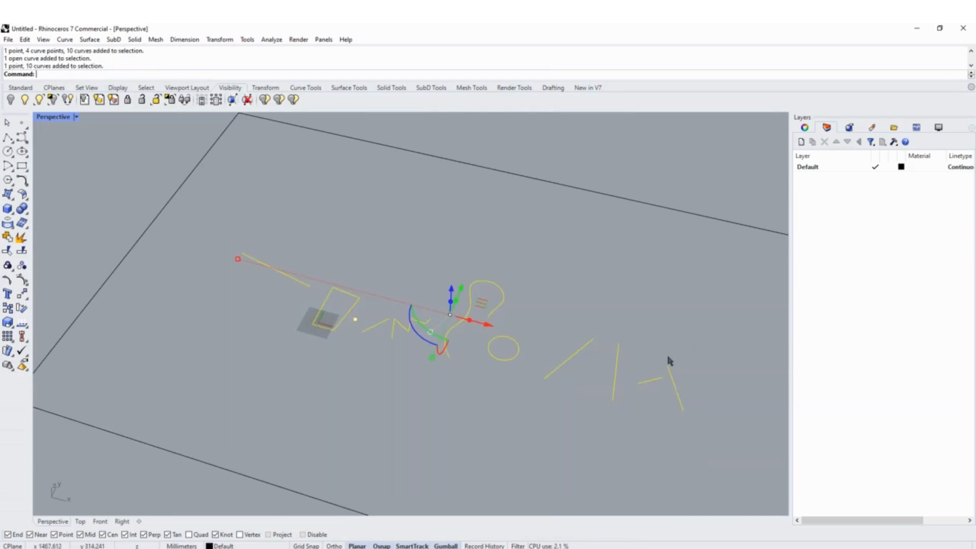
left_click(23, 281)
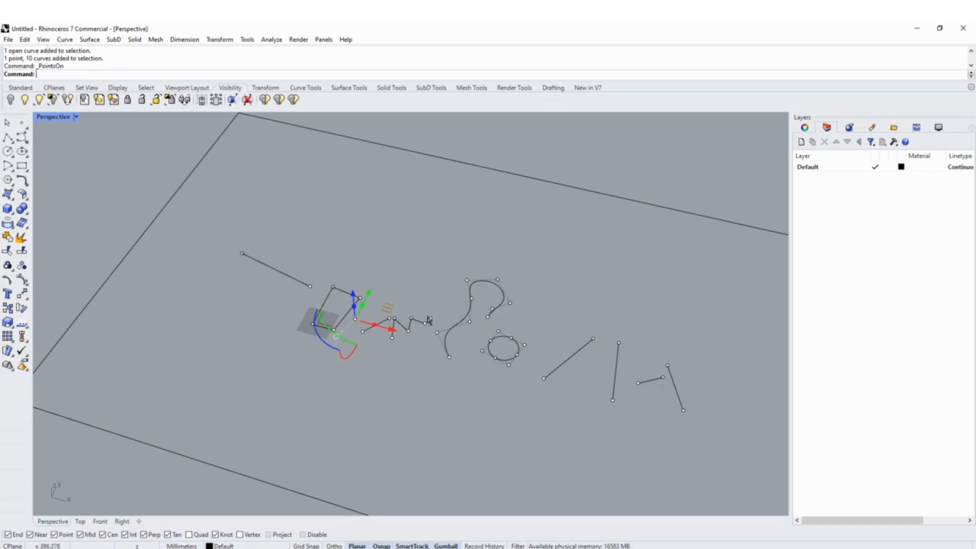
Stretch the quadrilateral by moving its two far corner points together in the XY plane, away from the origin.
scroll(338, 295, "up", 3)
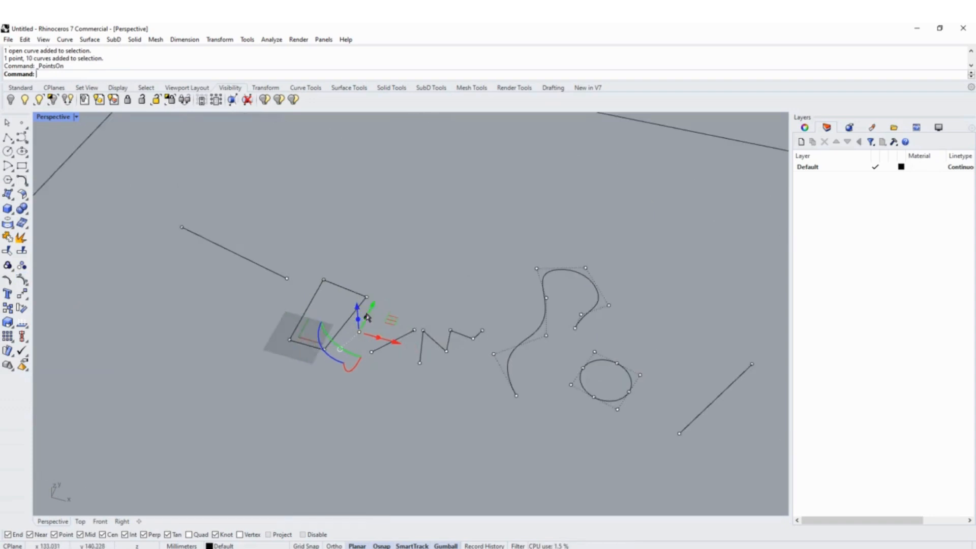
scroll(287, 336, "down", 2)
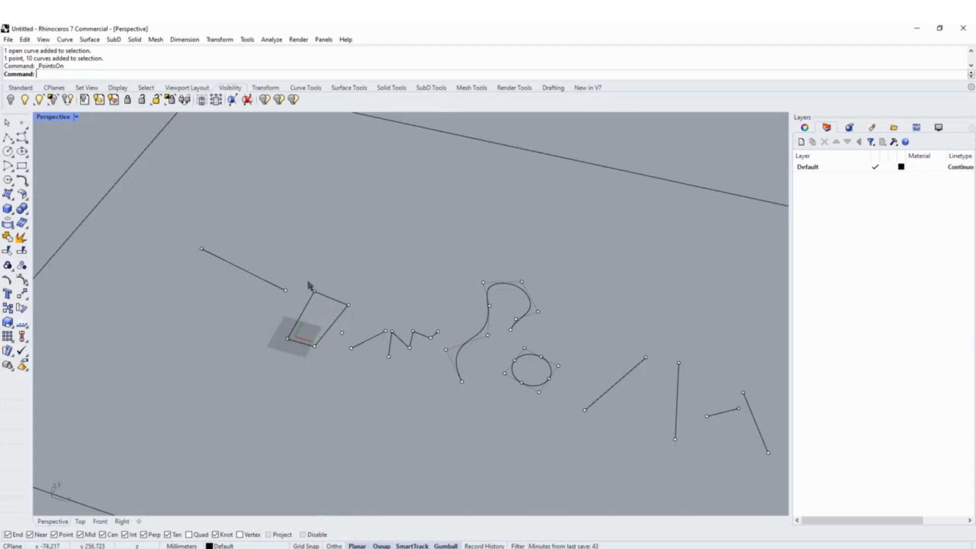
left_click_drag(305, 279, 355, 319)
left_click_drag(349, 279, 378, 243)
left_click(367, 301)
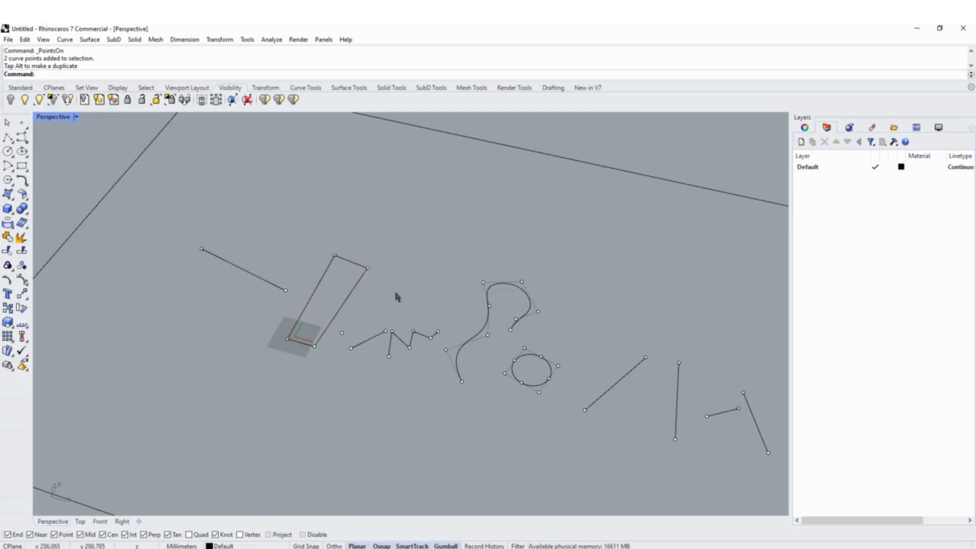
Reshape the freeform curve by moving a control point of its upper loop outward and another near its lower bend.
scroll(542, 304, "up", 4)
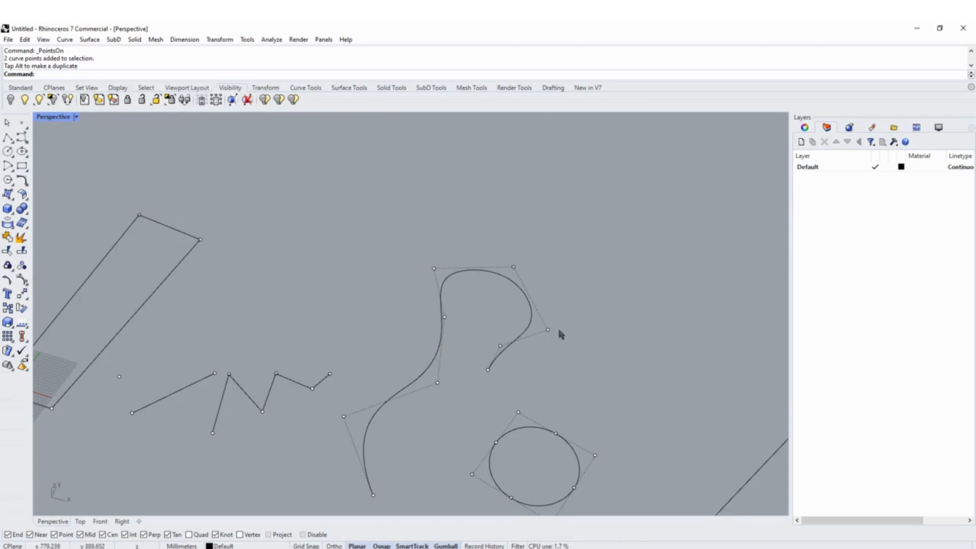
scroll(557, 326, "up", 3)
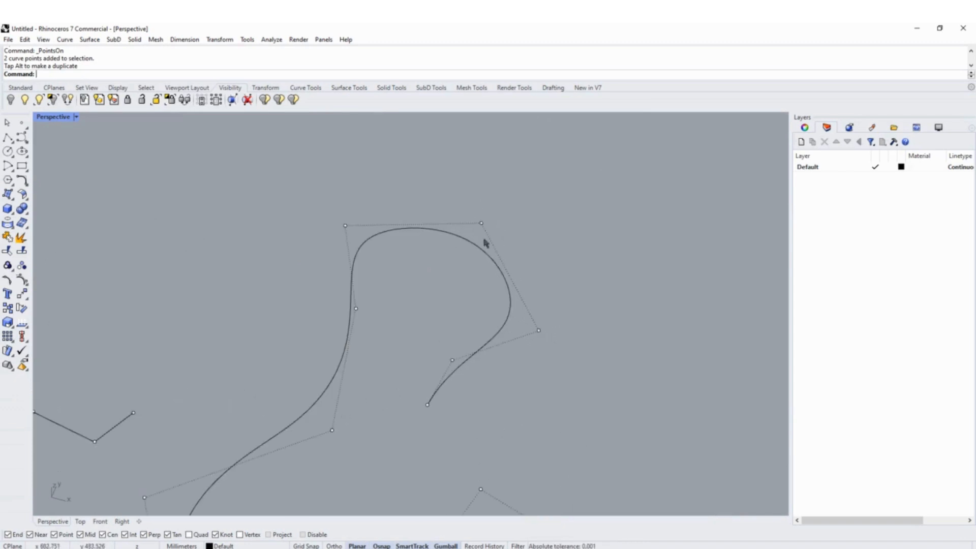
scroll(463, 257, "down", 3)
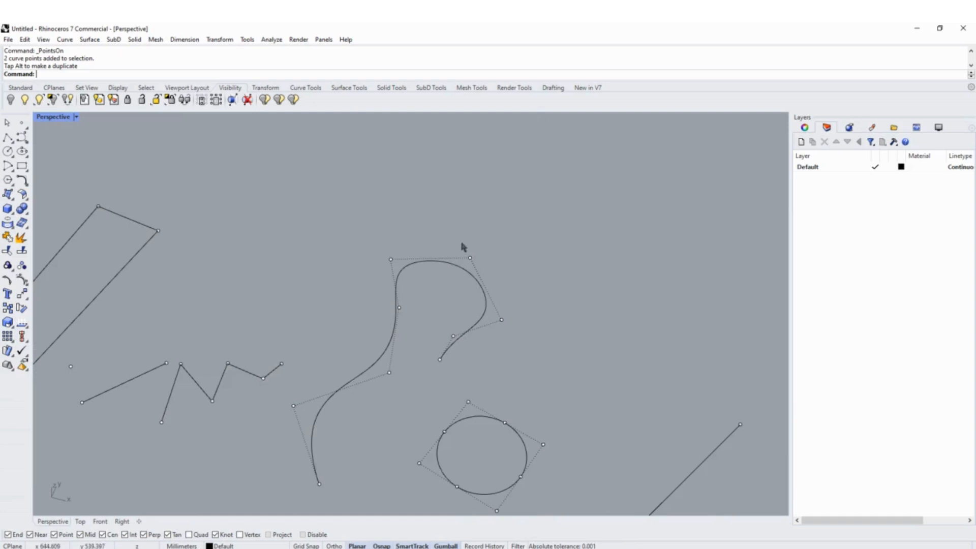
left_click_drag(457, 244, 545, 180)
scroll(518, 281, "down", 2)
scroll(422, 318, "up", 3)
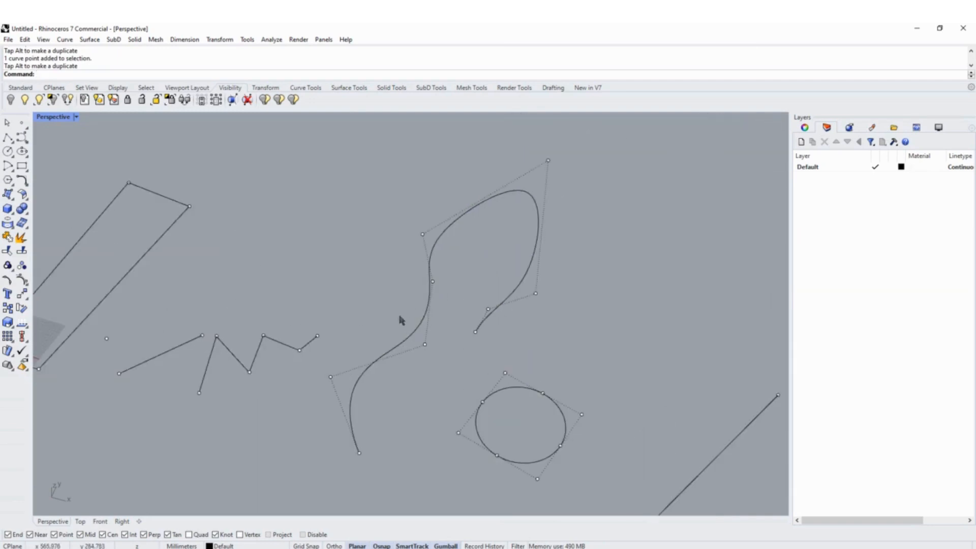
left_click_drag(400, 308, 487, 375)
Pull one control point on the circle in the XY plane across to its opposite side, deforming the circle.
scroll(322, 331, "down", 4)
scroll(349, 385, "up", 5)
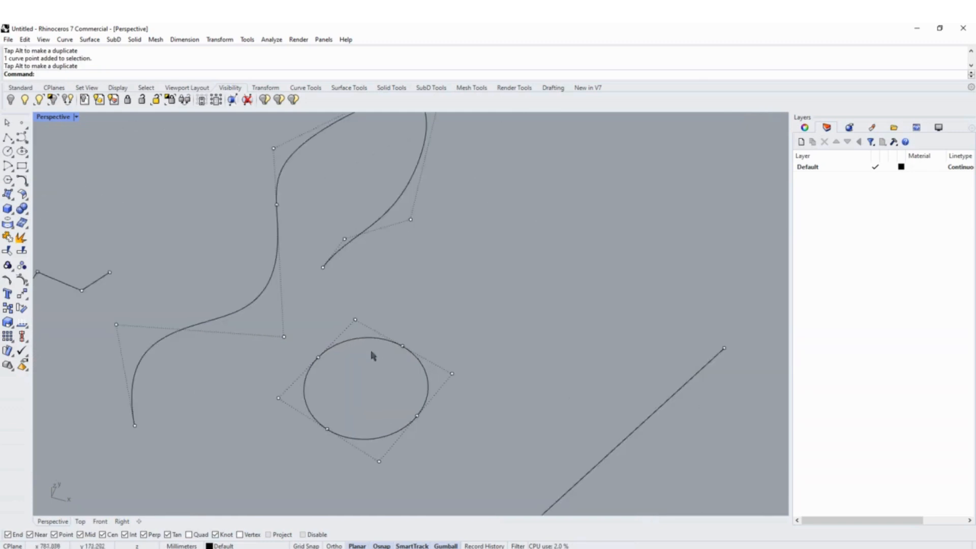
left_click_drag(385, 324, 416, 391)
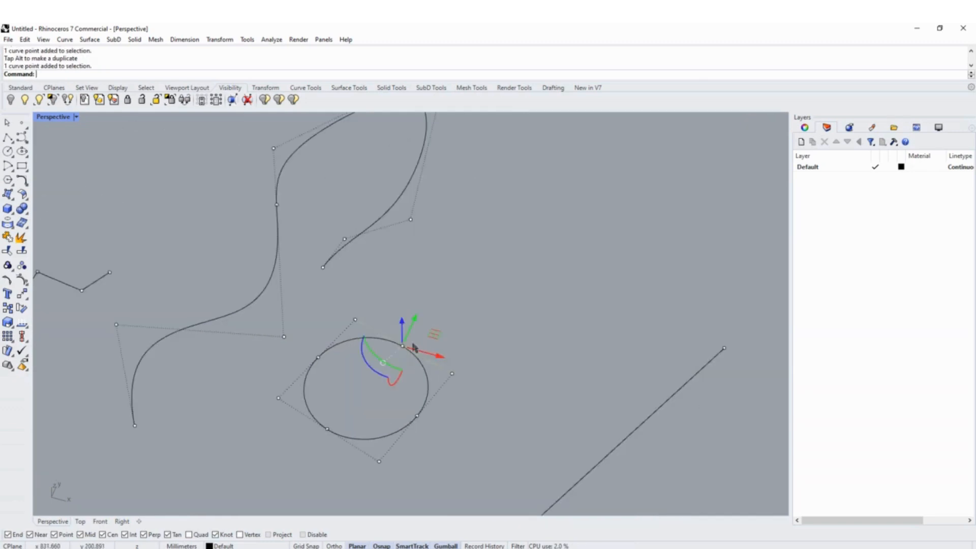
left_click_drag(434, 333, 358, 416)
scroll(305, 451, "down", 8)
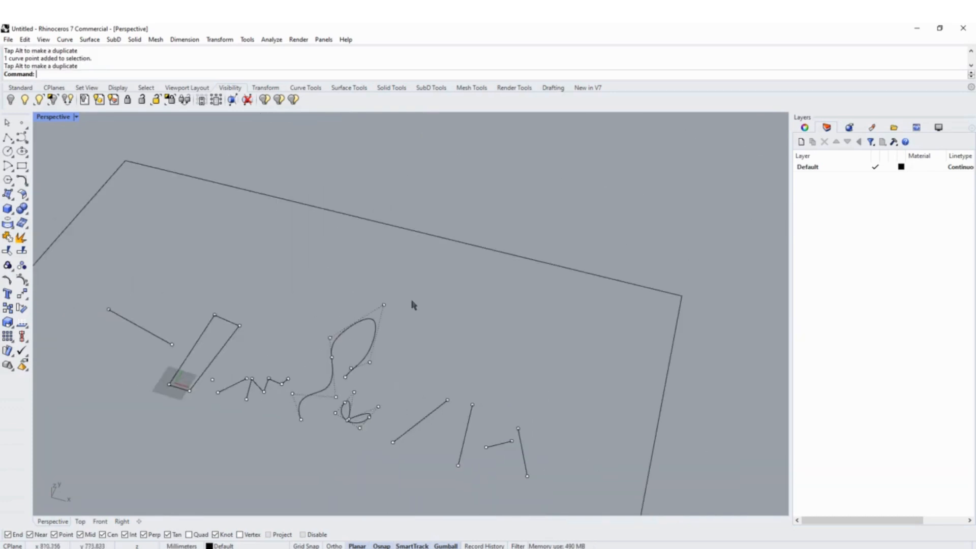
Undo the circle's control point move, redo and undo it twice more, leaving the move undone.
key("ctrl+z")
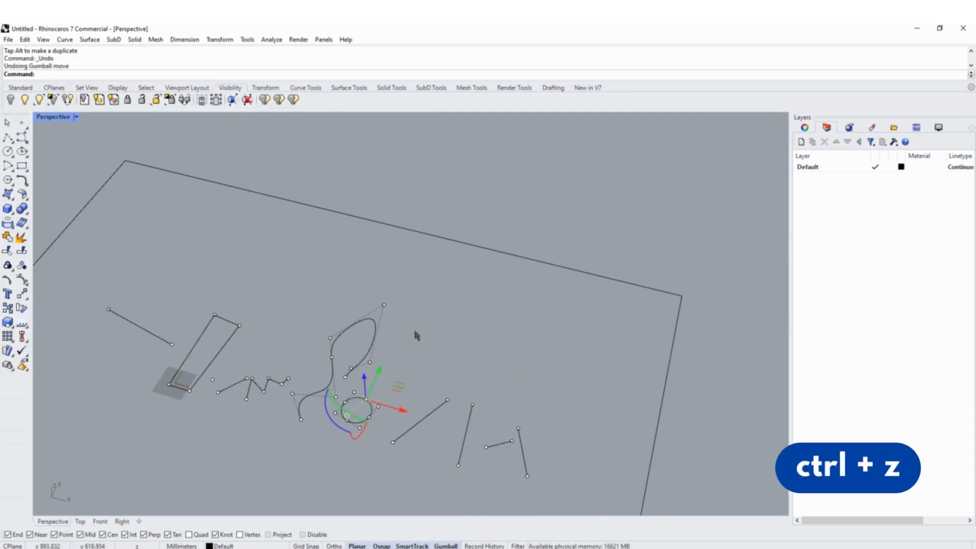
scroll(360, 423, "up", 3)
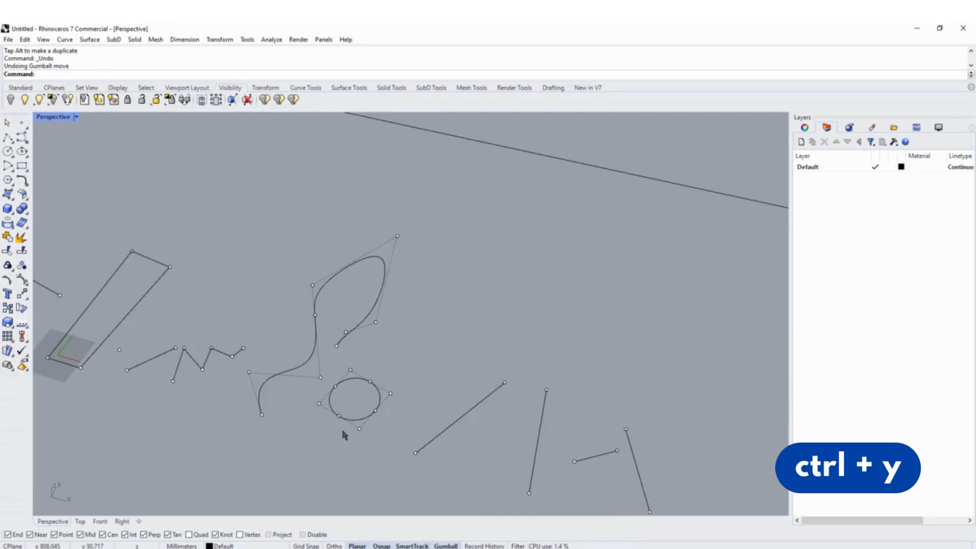
key("ctrl+y")
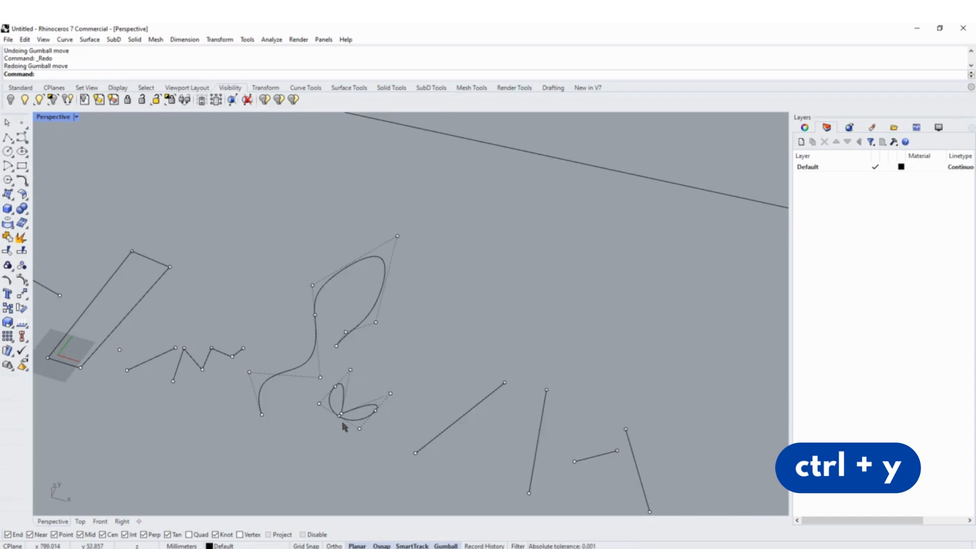
key("ctrl+z")
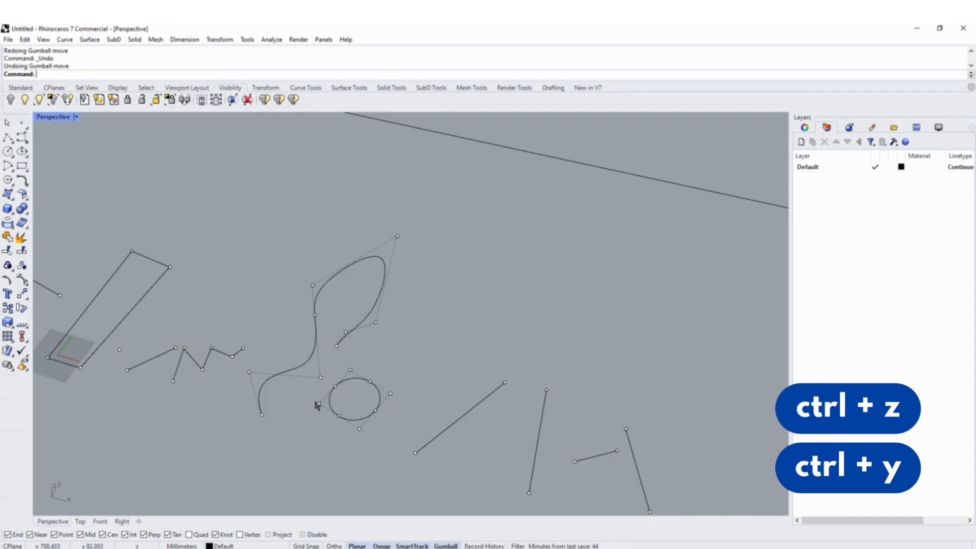
key("ctrl+y")
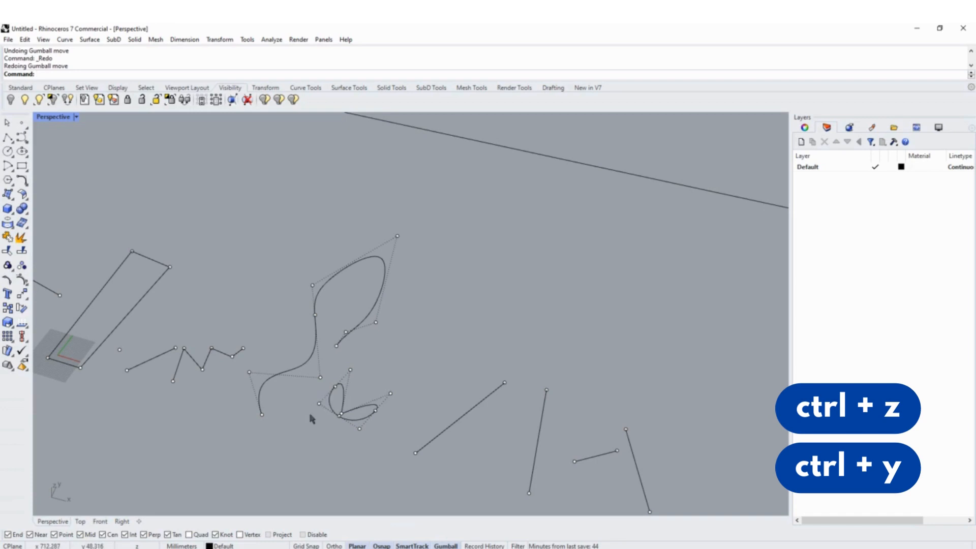
key("ctrl+z")
Turn off the control points on all the curves inside the large rectangle.
scroll(380, 339, "down", 3)
scroll(467, 384, "down", 3)
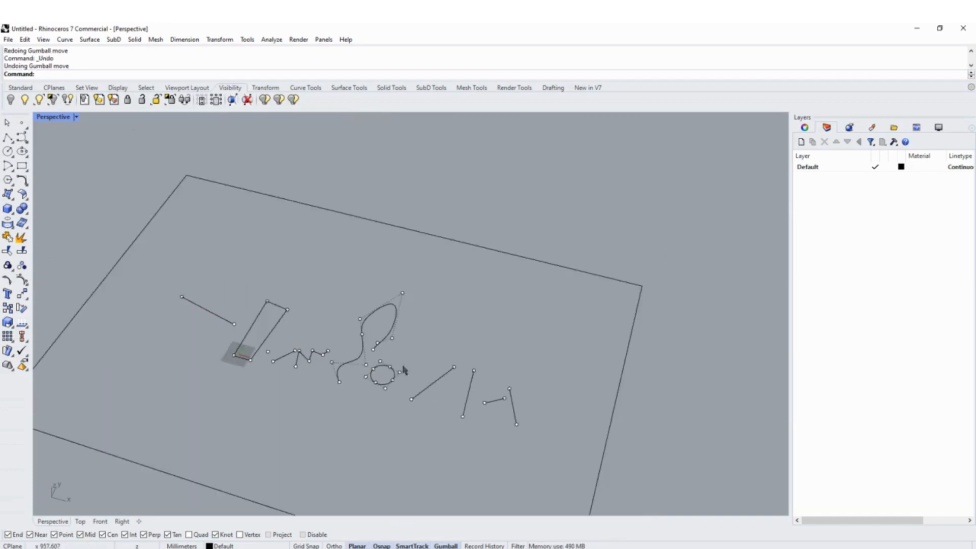
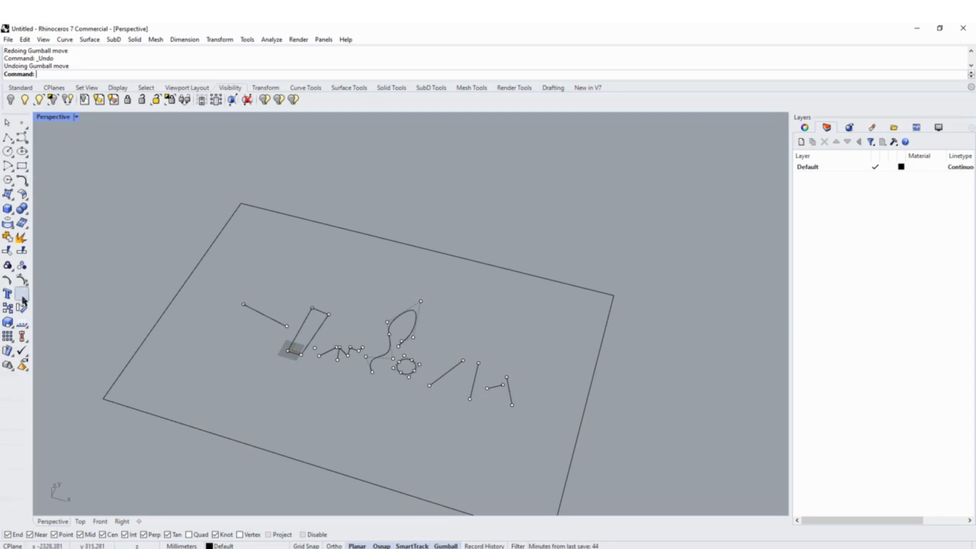
key("Escape")
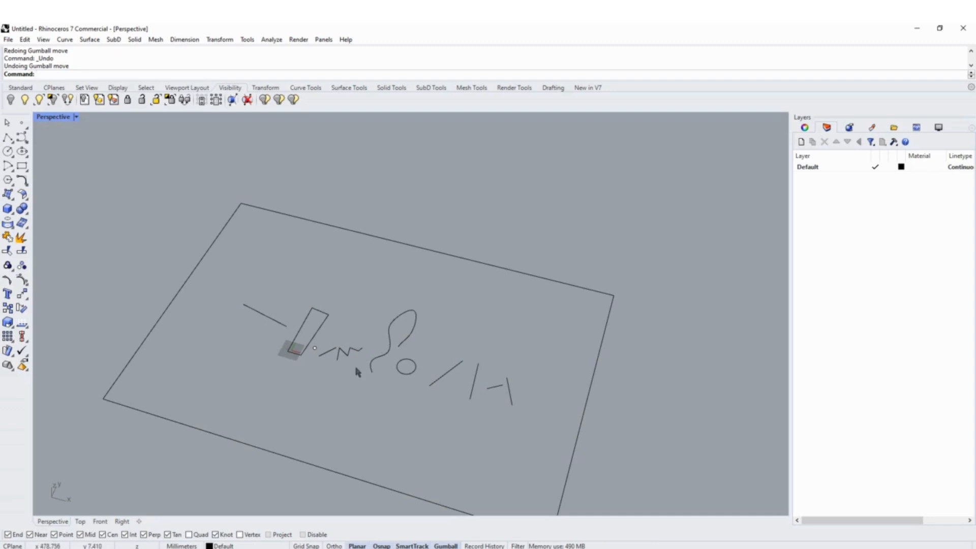
Draw a long, narrow corner-to-corner rectangle below the existing shapes, inside the large rectangle, using the Rectangle command.
scroll(298, 331, "up", 4)
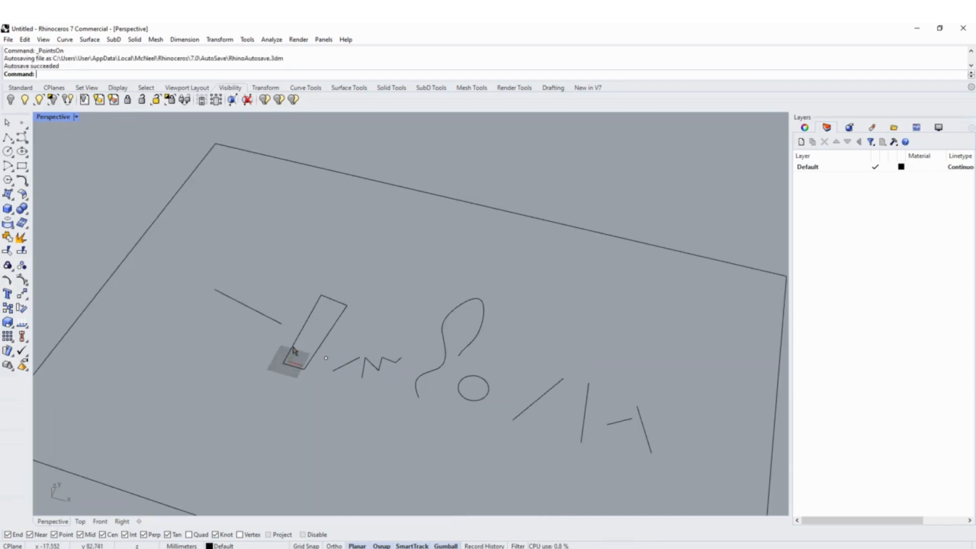
scroll(289, 354, "down", 2)
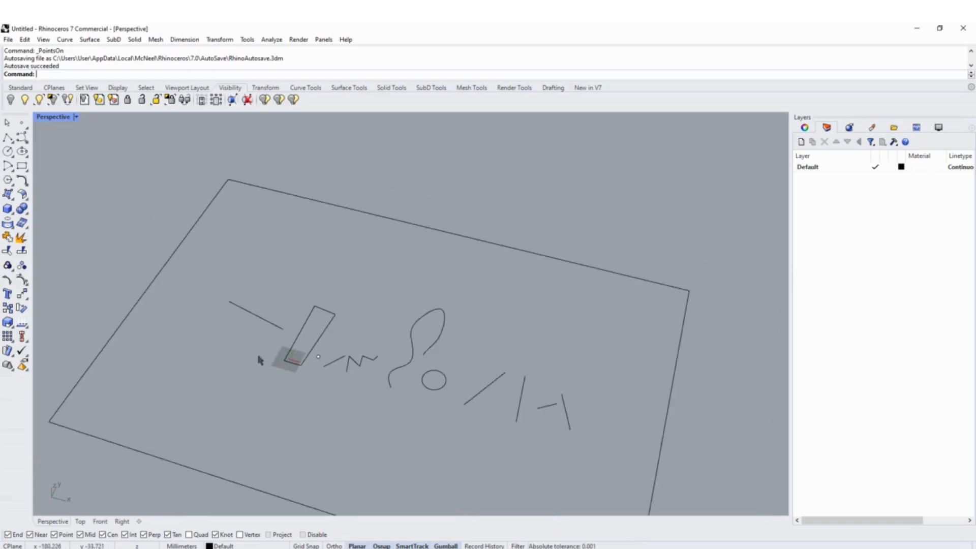
type("Rect")
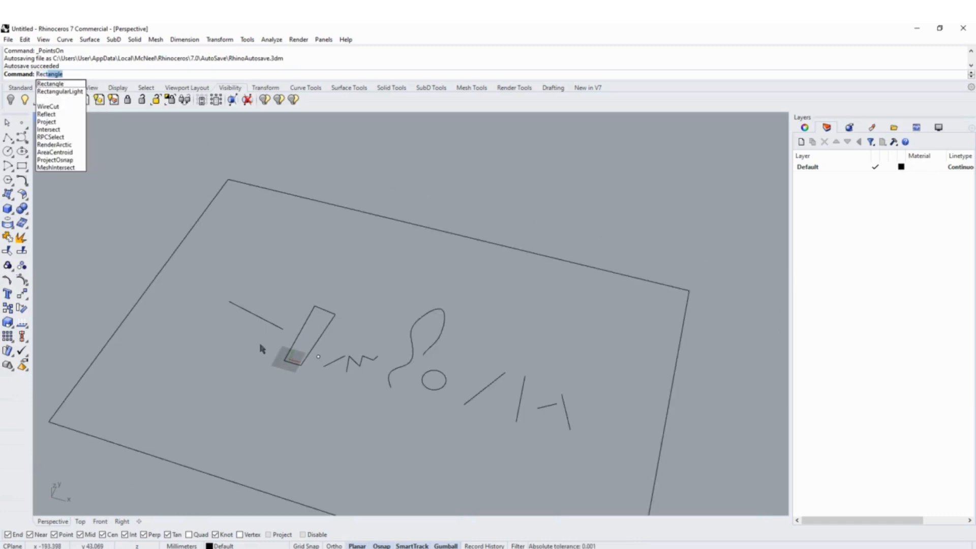
key("Return")
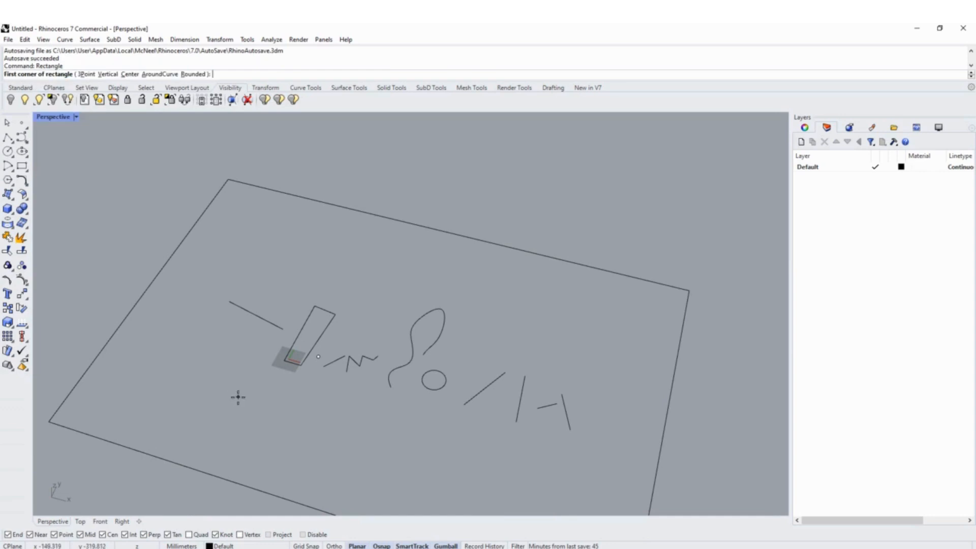
left_click(238, 397)
left_click(424, 464)
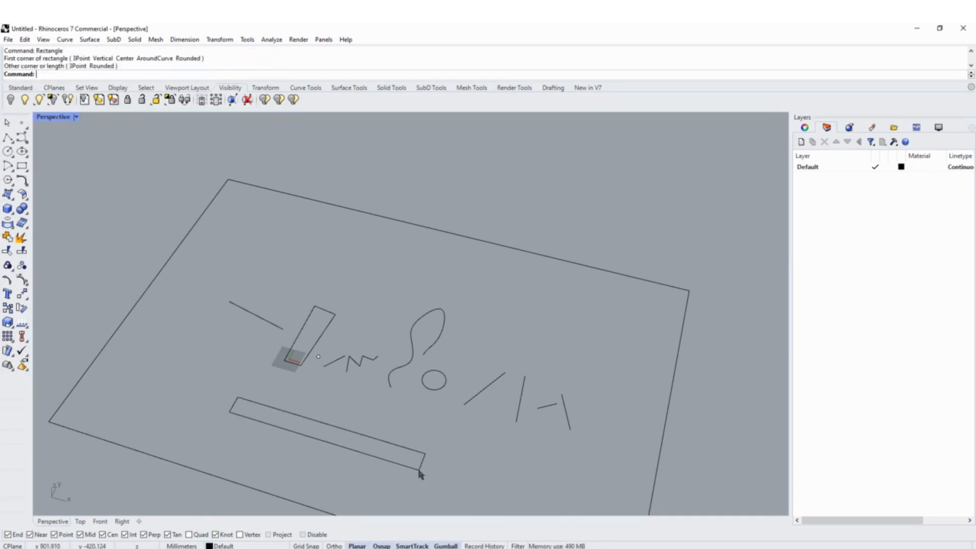
scroll(361, 458, "up", 3)
right_click_drag(414, 422, 407, 427, "shift")
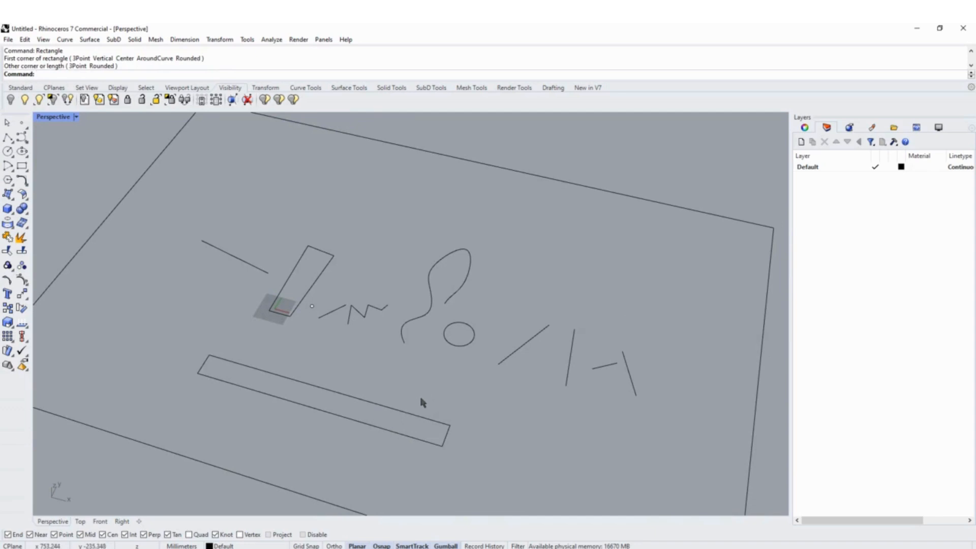
Explode the long, narrow rectangle below the other shapes into separate line segments.
left_click_drag(388, 384, 357, 406)
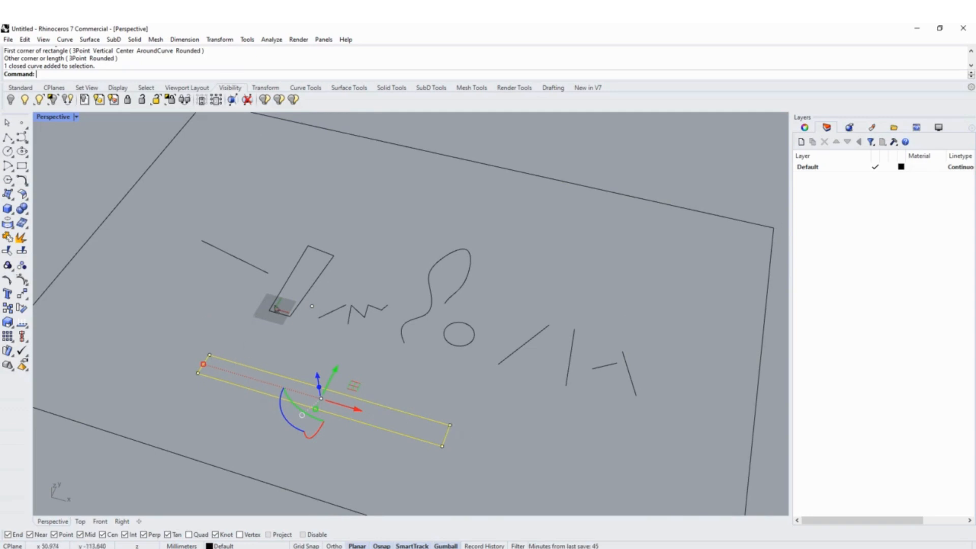
type("explode")
key("Return")
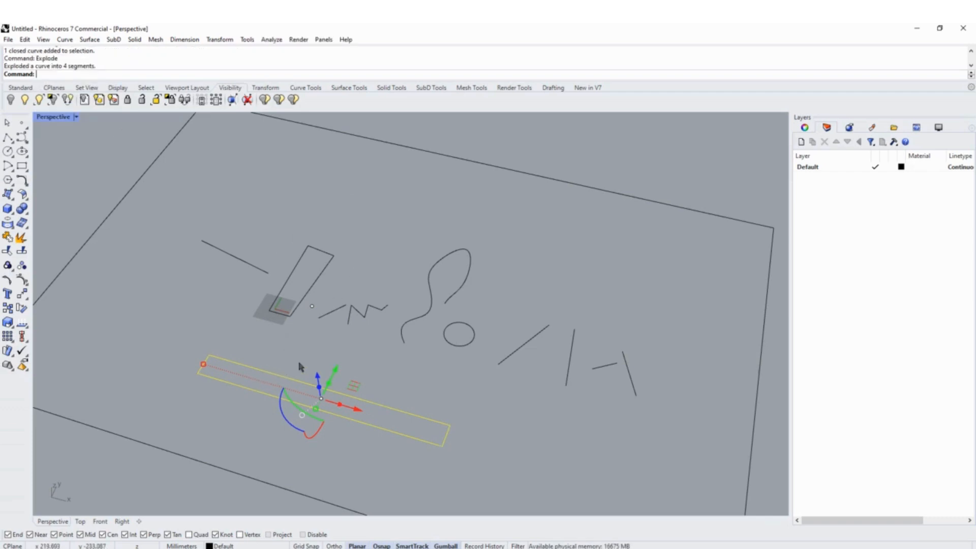
Select the exploded rectangle's segments individually and delete its upper long edge.
left_click(255, 354)
left_click(250, 367)
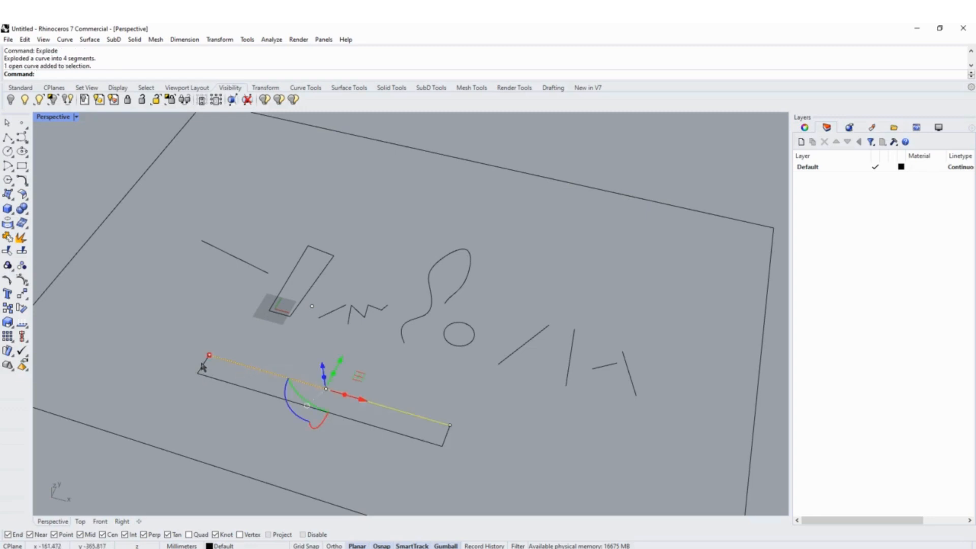
left_click(202, 367)
left_click(432, 443)
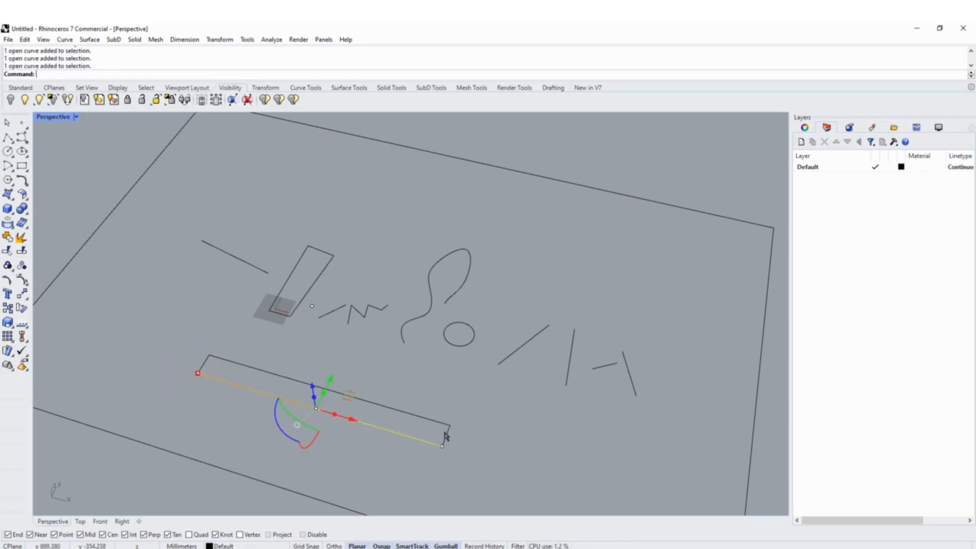
left_click(445, 436)
left_click(452, 419)
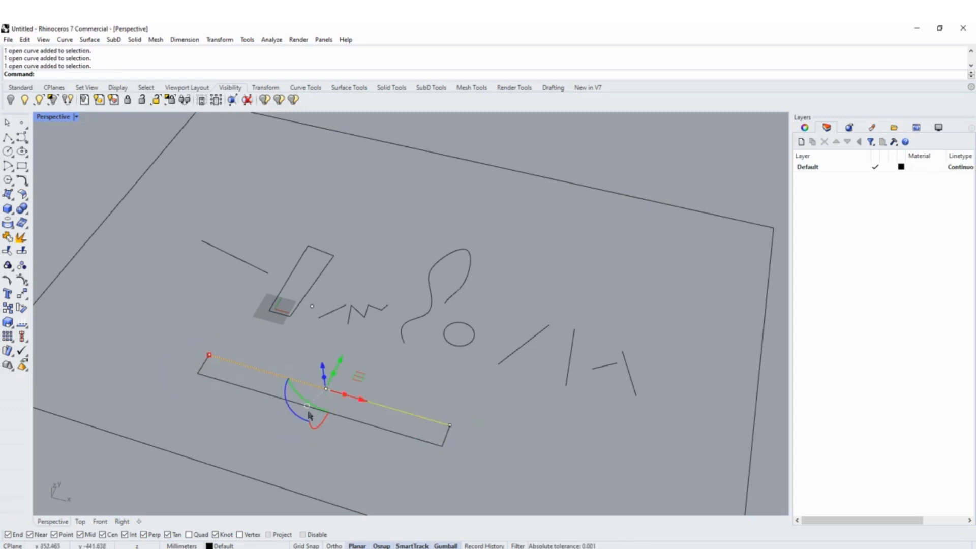
key("Delete")
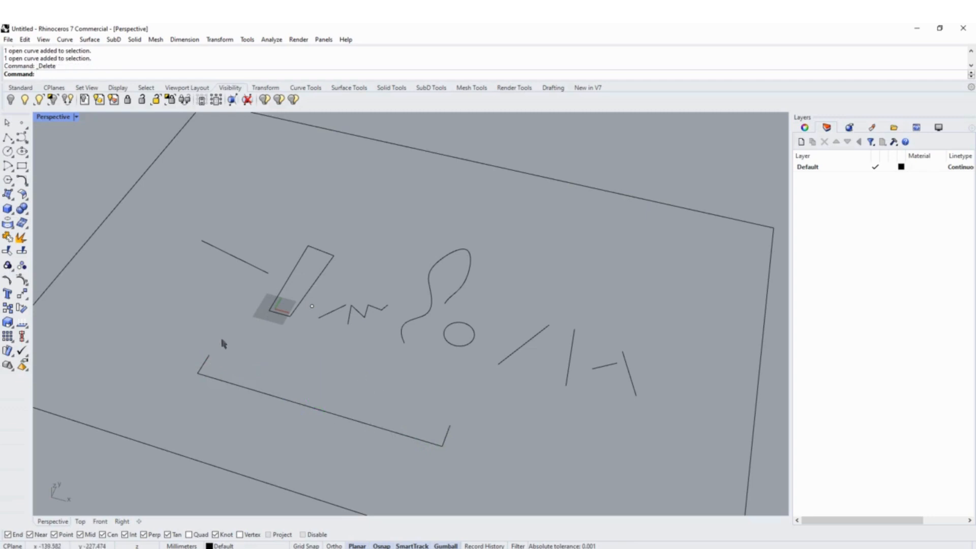
Join the rectangle's three remaining segments into one open curve.
left_click_drag(175, 347, 473, 466)
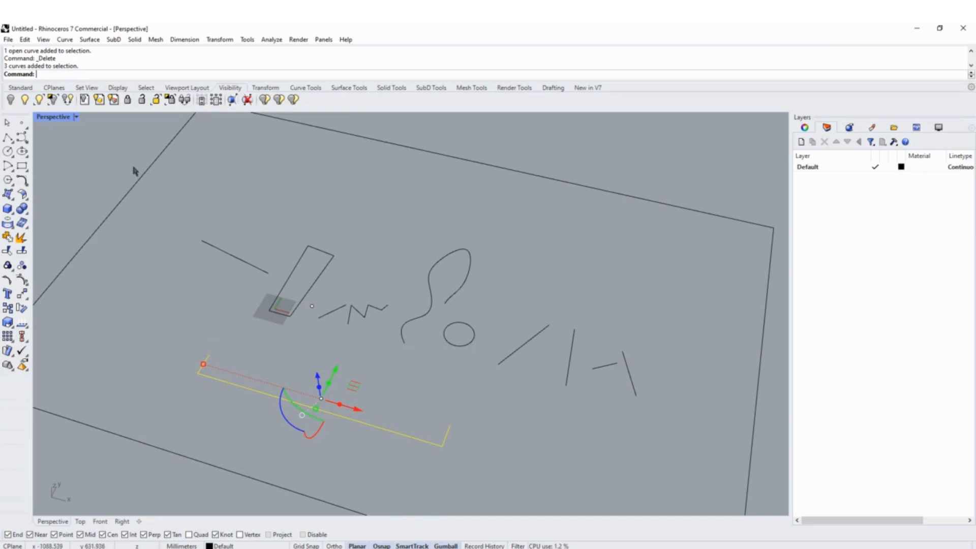
type("j")
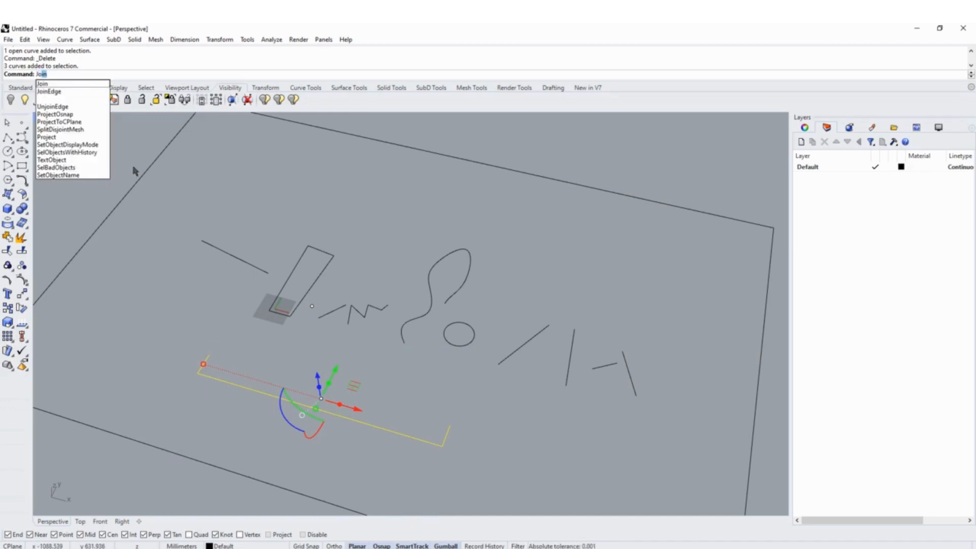
type("o")
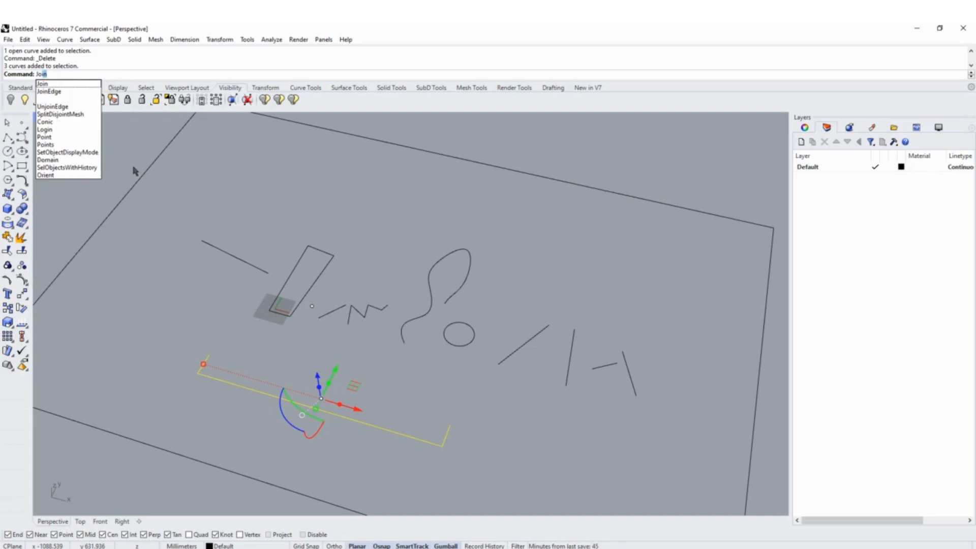
type("in")
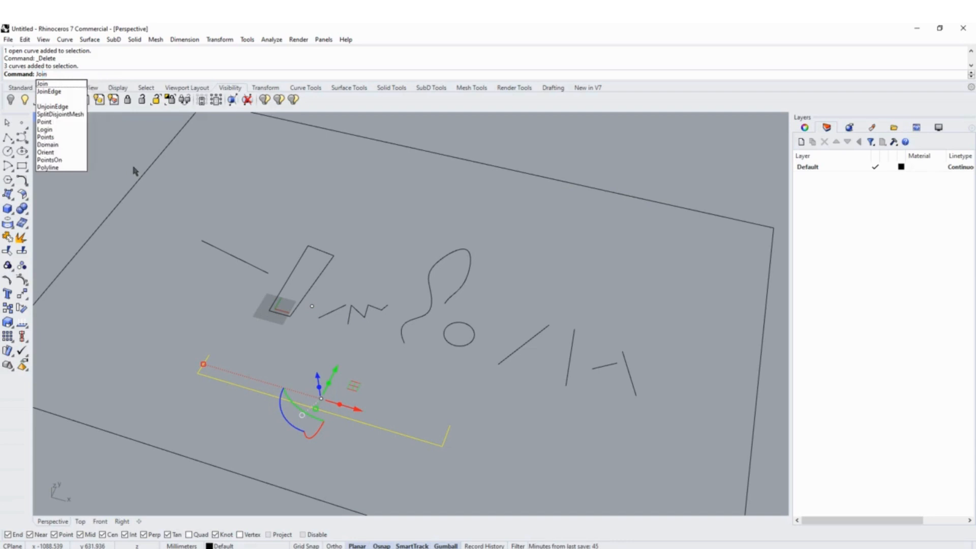
key("Return")
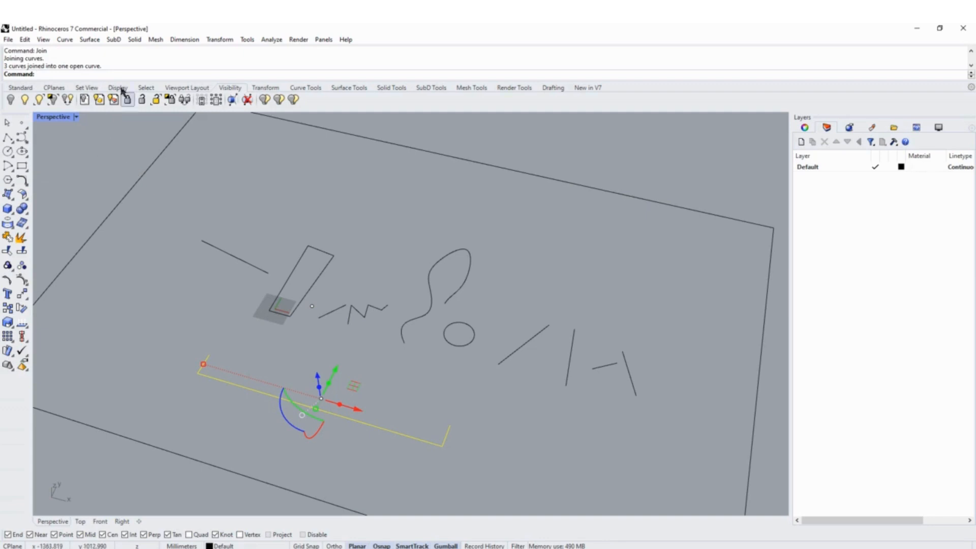
left_click(237, 361)
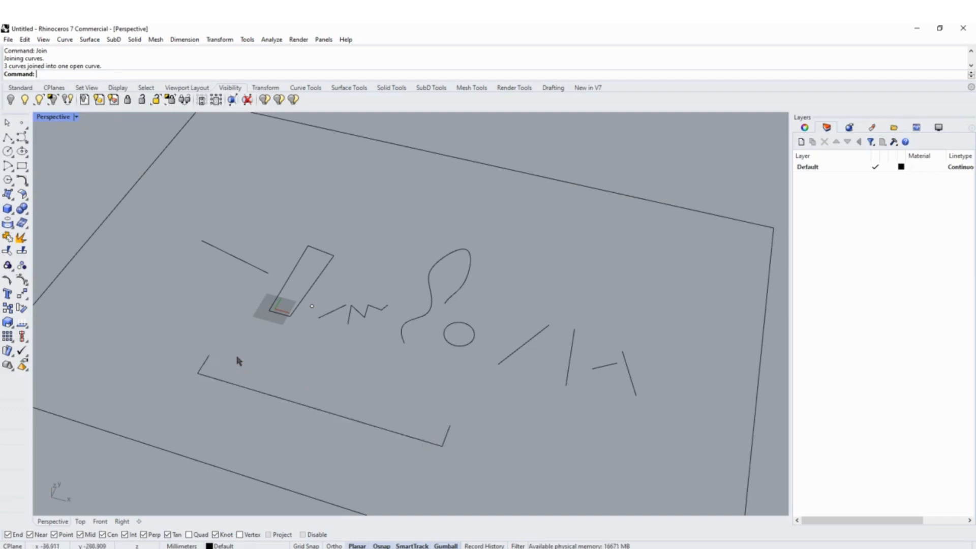
Explode the joined three-segment curve and check that its segments can be selected separately.
left_click(247, 389)
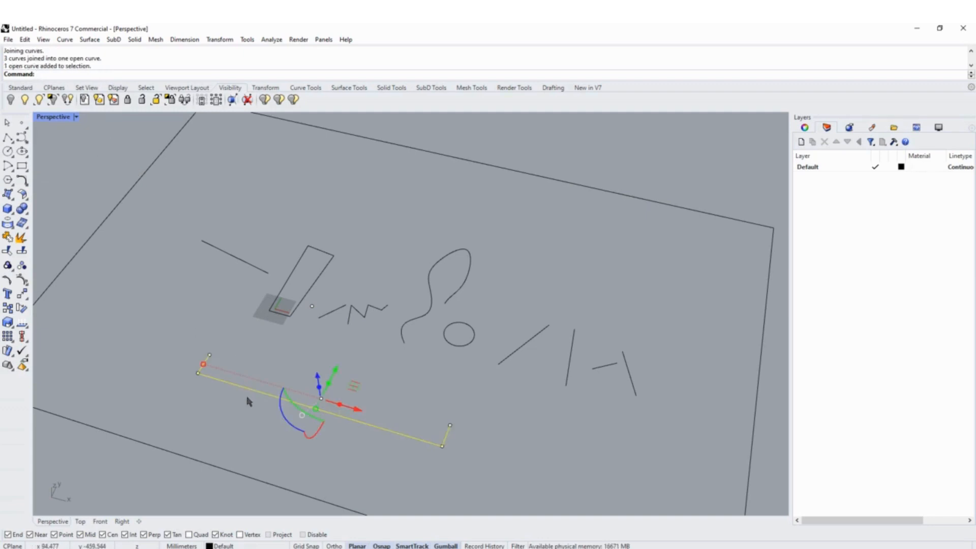
left_click(246, 397)
left_click(247, 389)
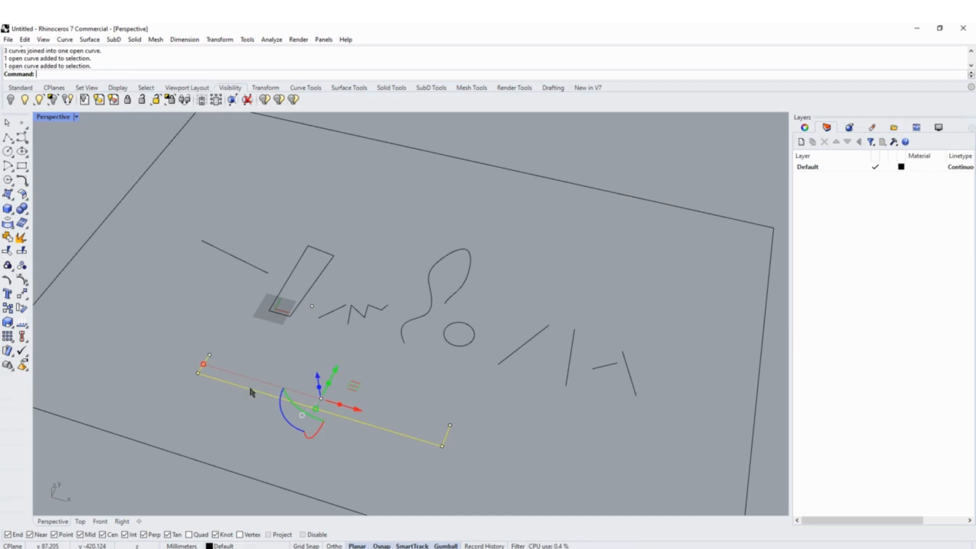
left_click(20, 239)
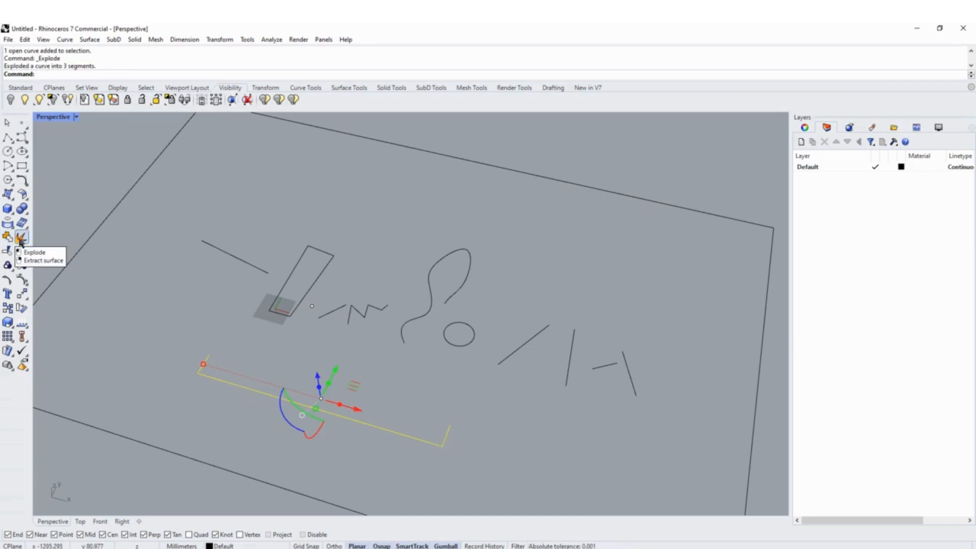
left_click(165, 360)
left_click(203, 364)
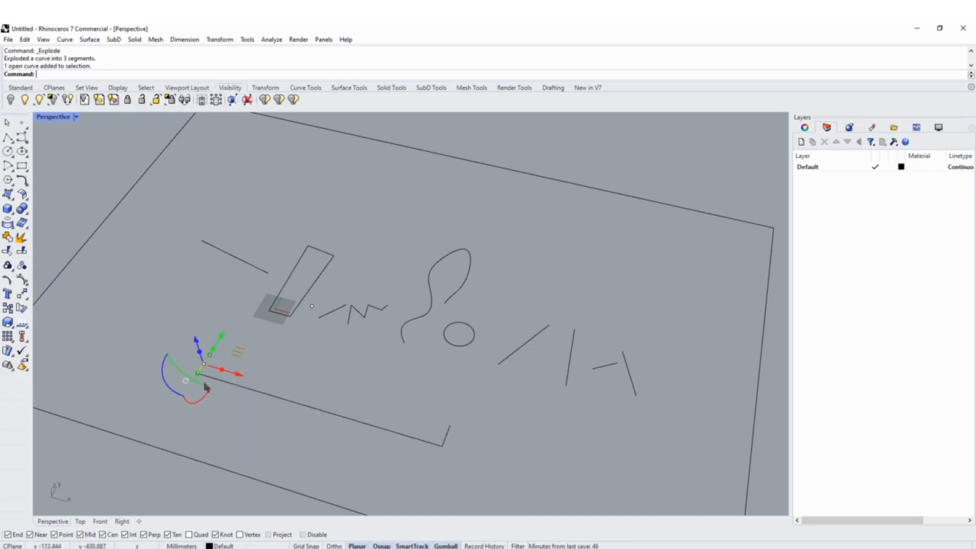
left_click(213, 381)
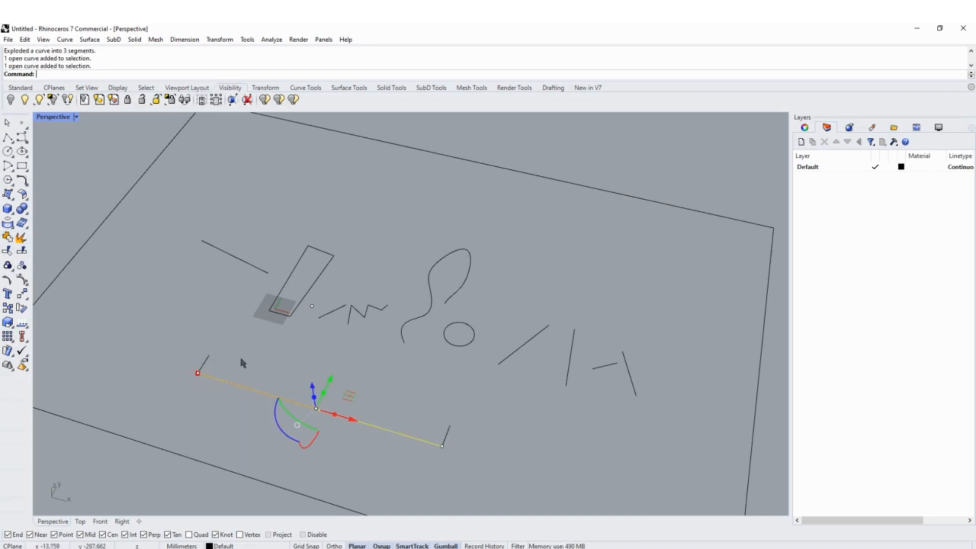
Rejoin the three segments by joining each short end segment to the long edge, one end at a time.
left_click_drag(240, 360, 145, 394)
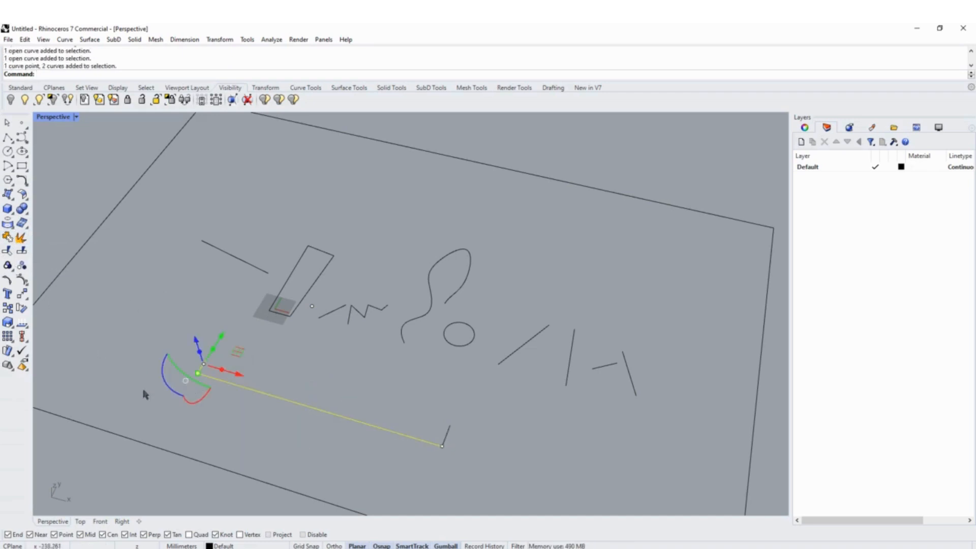
left_click(7, 237)
left_click(206, 402)
left_click(223, 385)
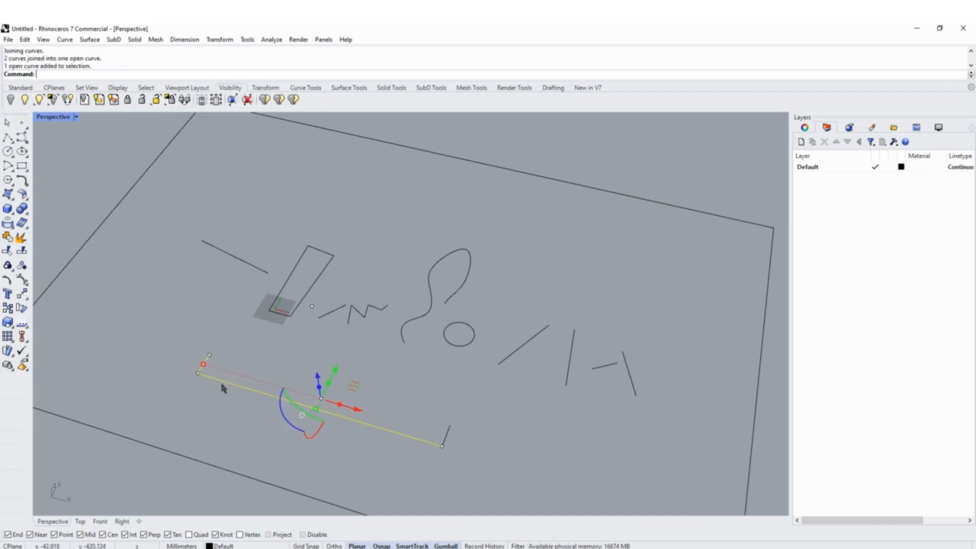
left_click_drag(469, 425, 409, 460)
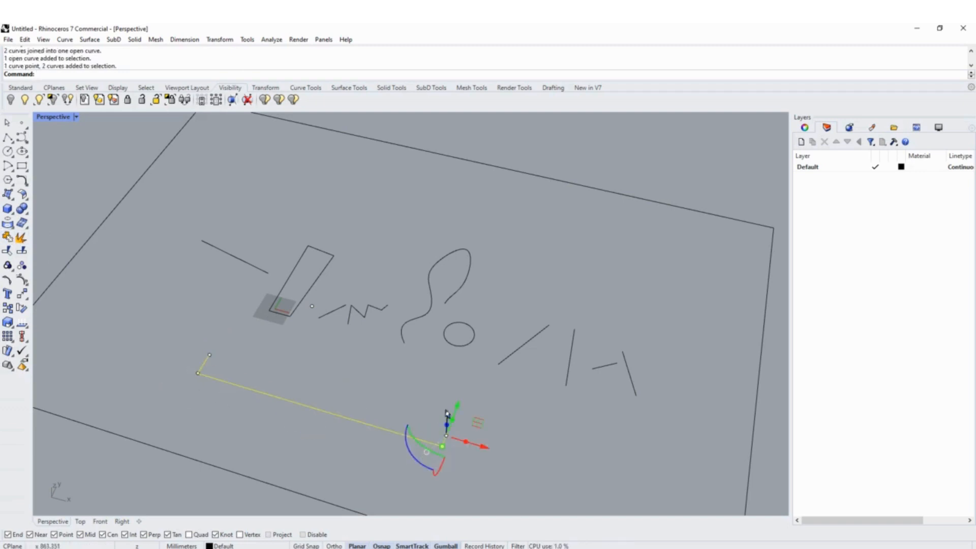
type("join")
key("Return")
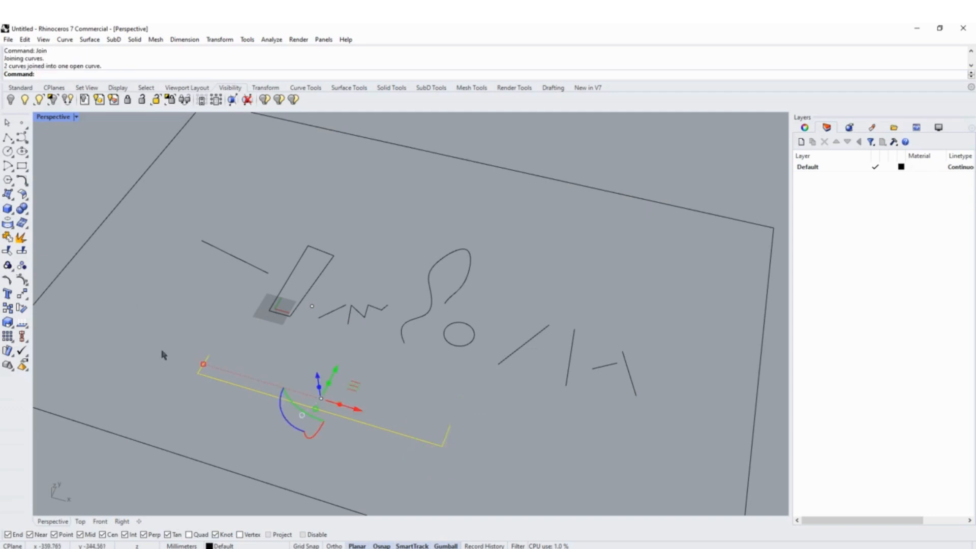
left_click(216, 455)
Fillet the corner at the open curve's left end with a radius of 30 mm.
scroll(222, 466, "up", 2)
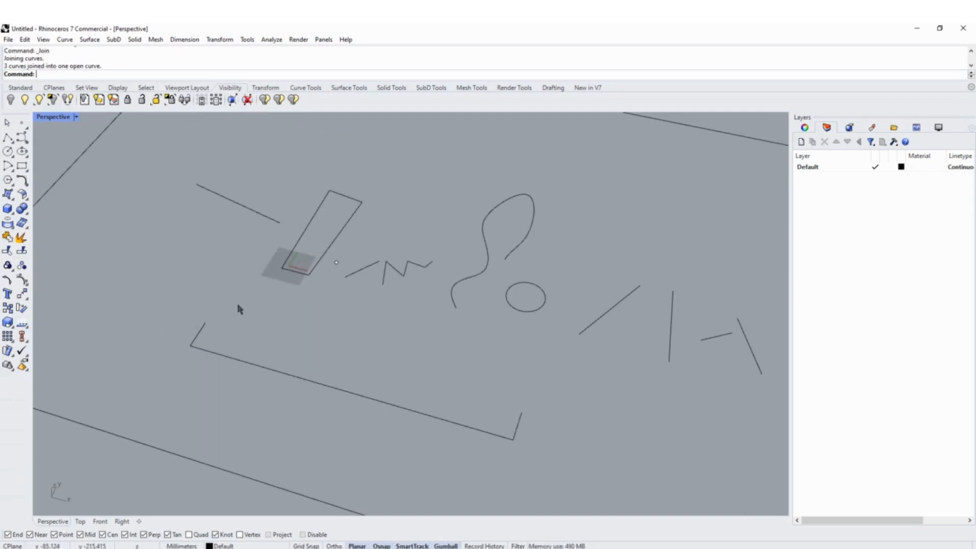
scroll(206, 338, "up", 1)
scroll(198, 336, "up", 1)
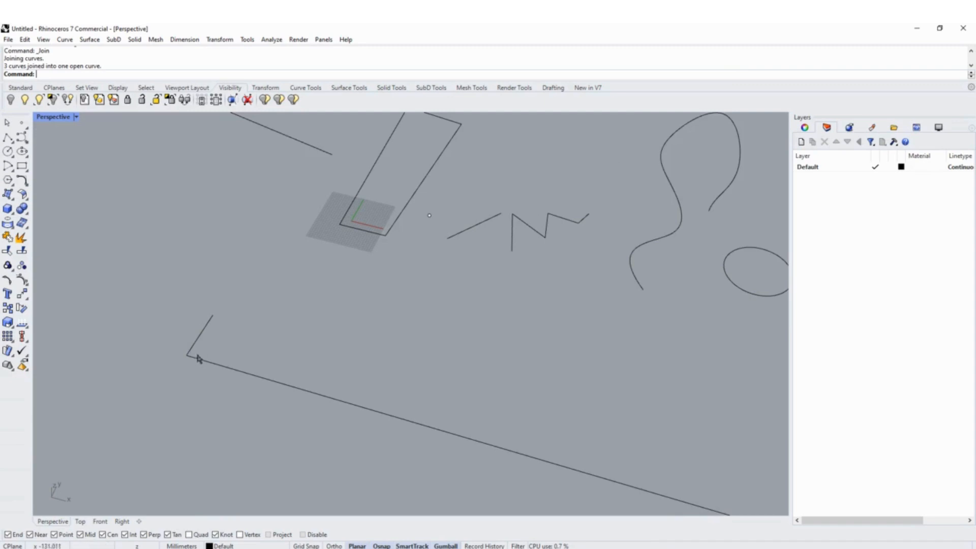
type("fil")
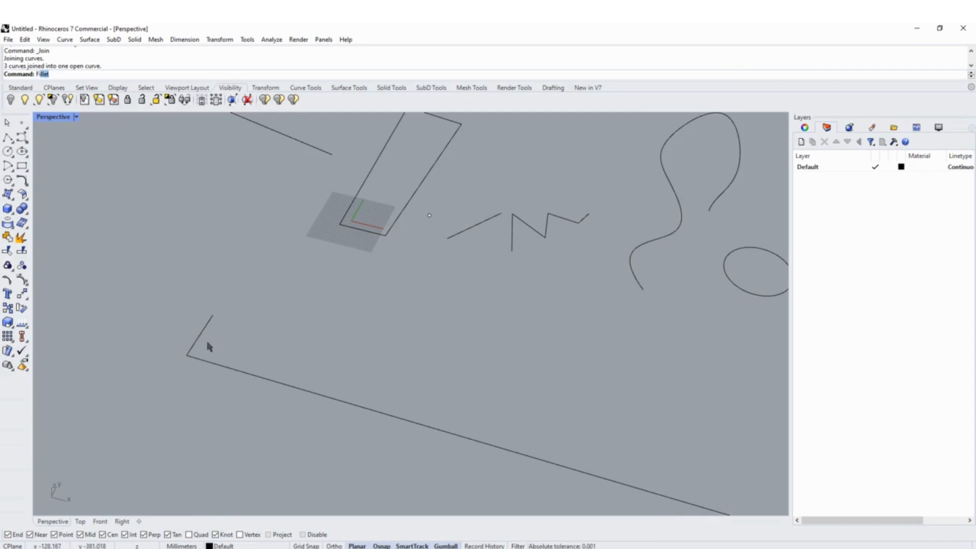
key("Return")
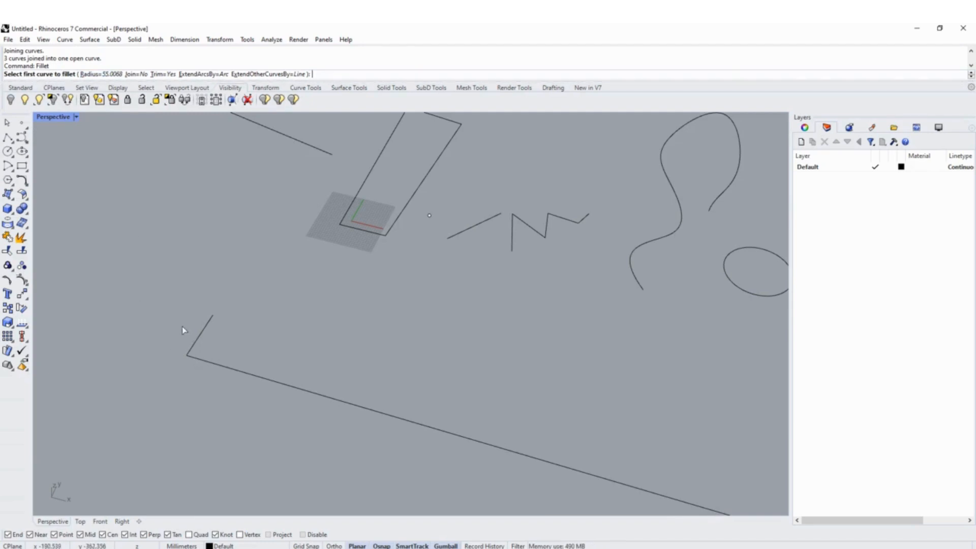
left_click(101, 74)
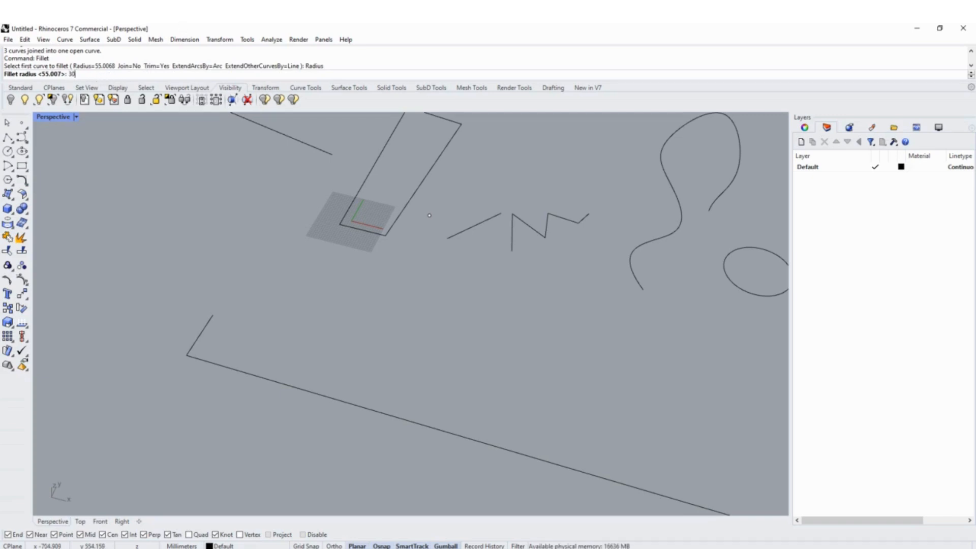
key("Return")
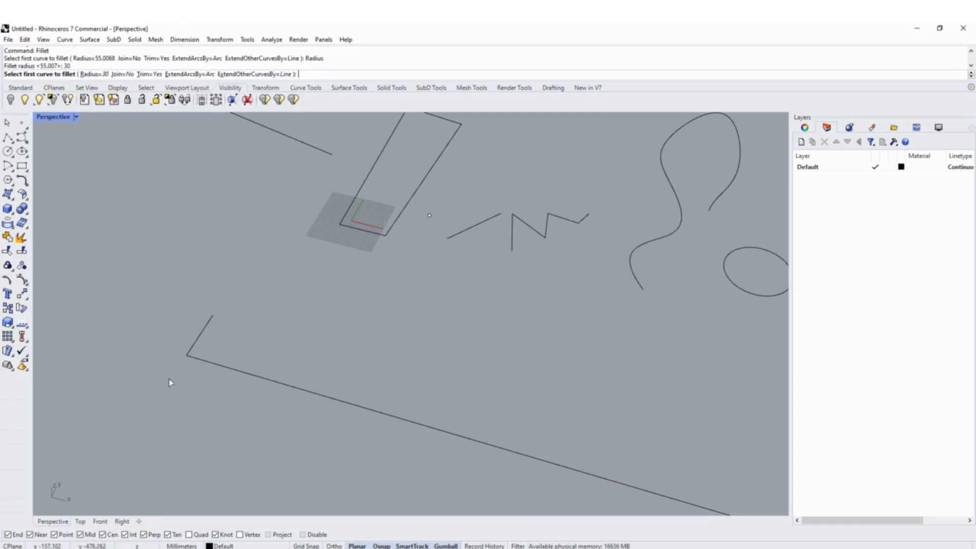
scroll(193, 349, "up", 5)
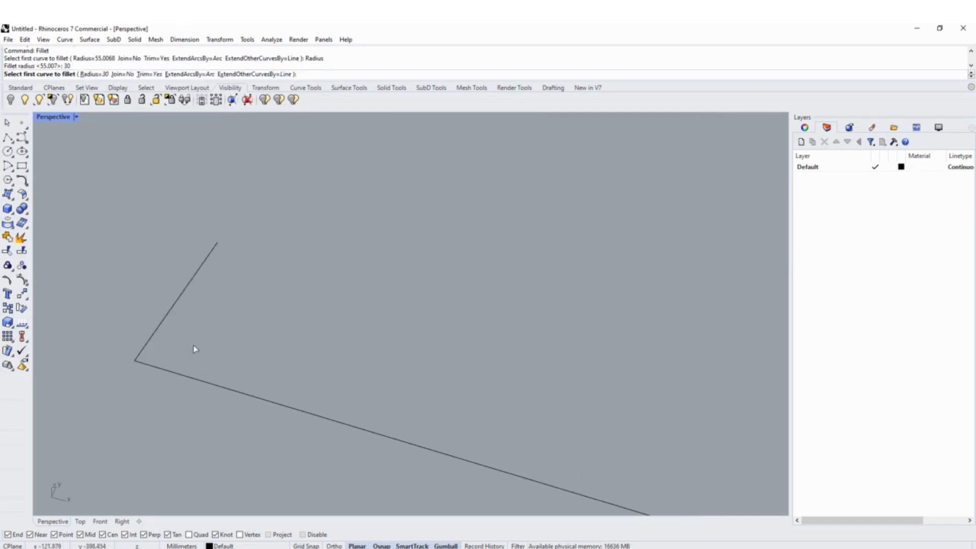
left_click(167, 319)
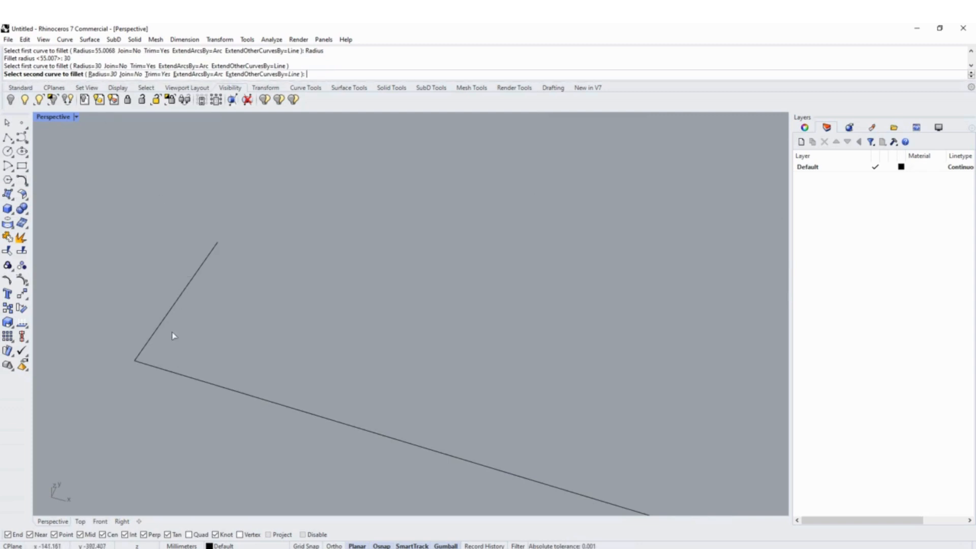
left_click(187, 377)
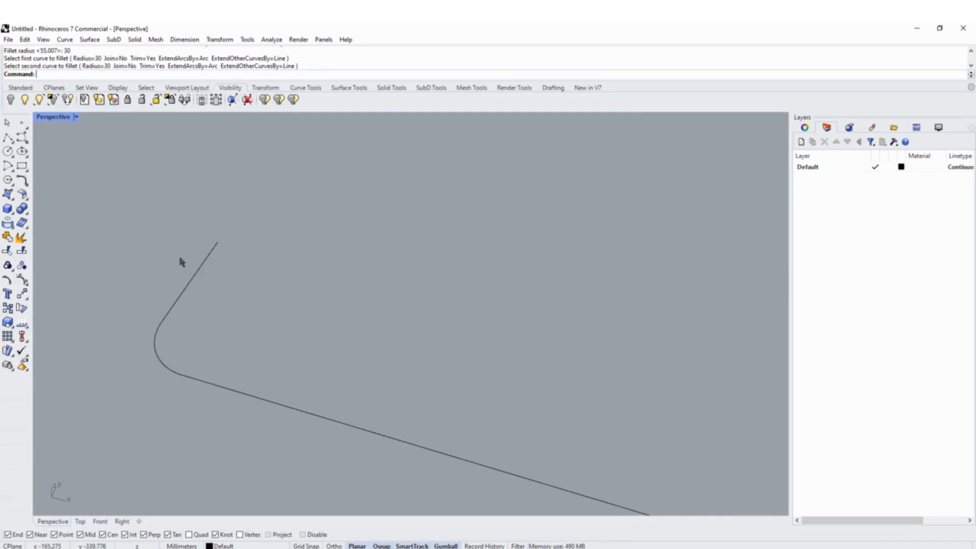
Repeat the Fillet command on the corner at the open curve's right end.
scroll(179, 260, "down", 3)
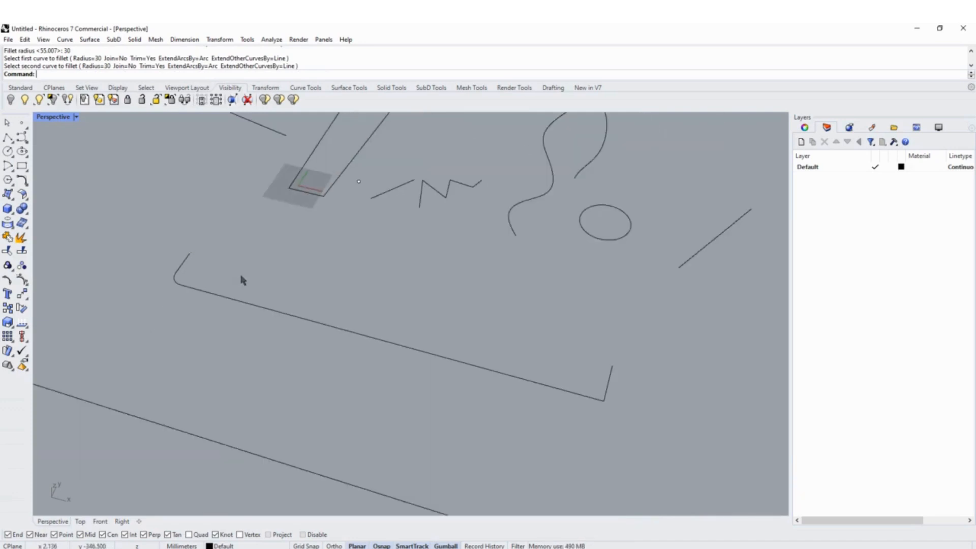
key("Return")
scroll(598, 407, "up", 3)
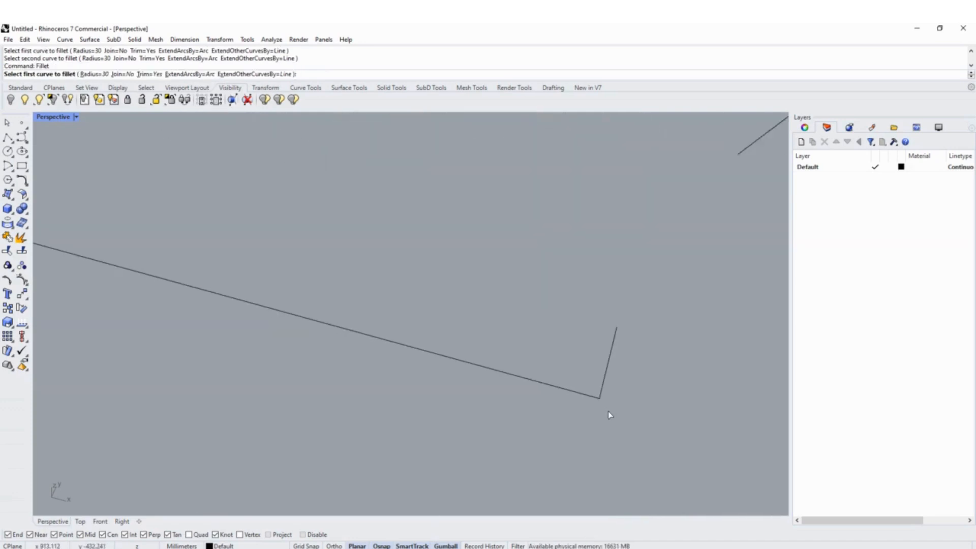
scroll(584, 375, "up", 2)
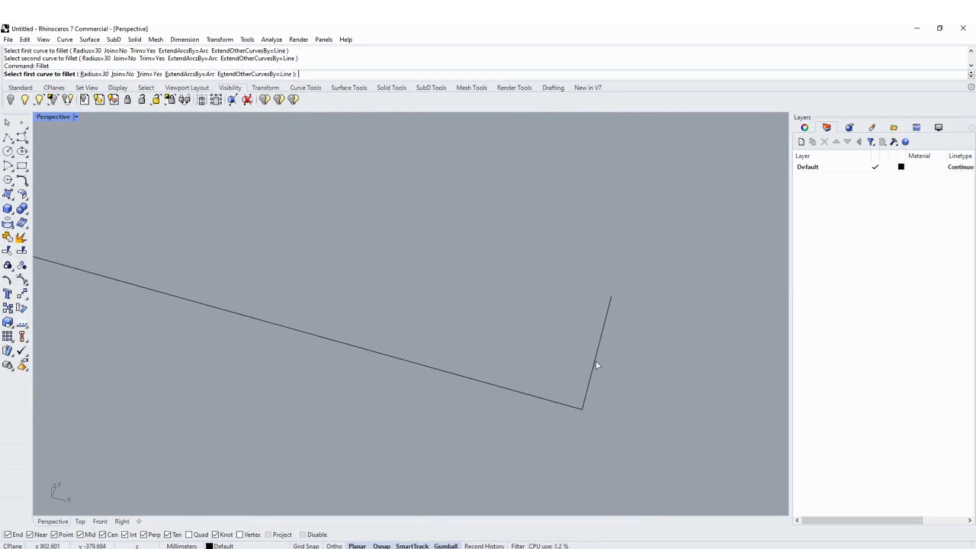
left_click(595, 362)
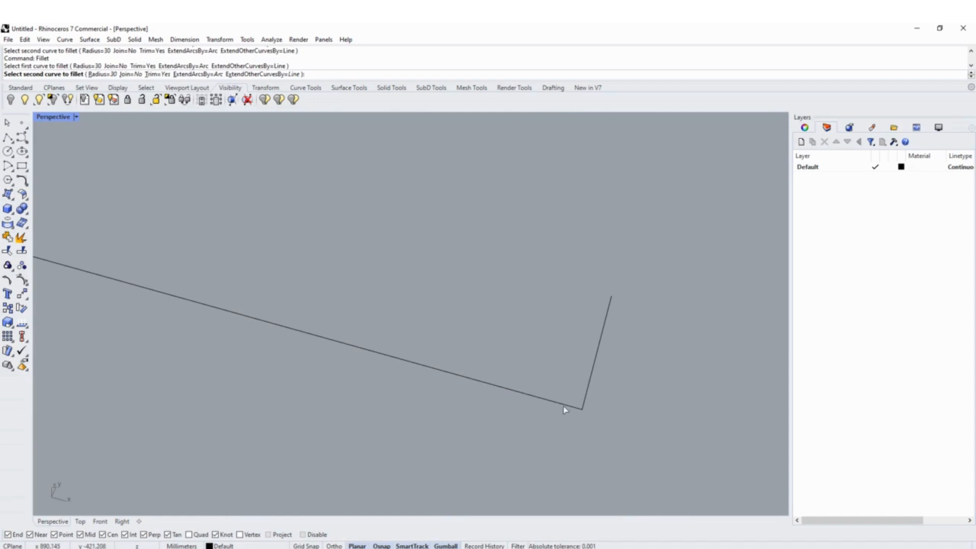
left_click(563, 407)
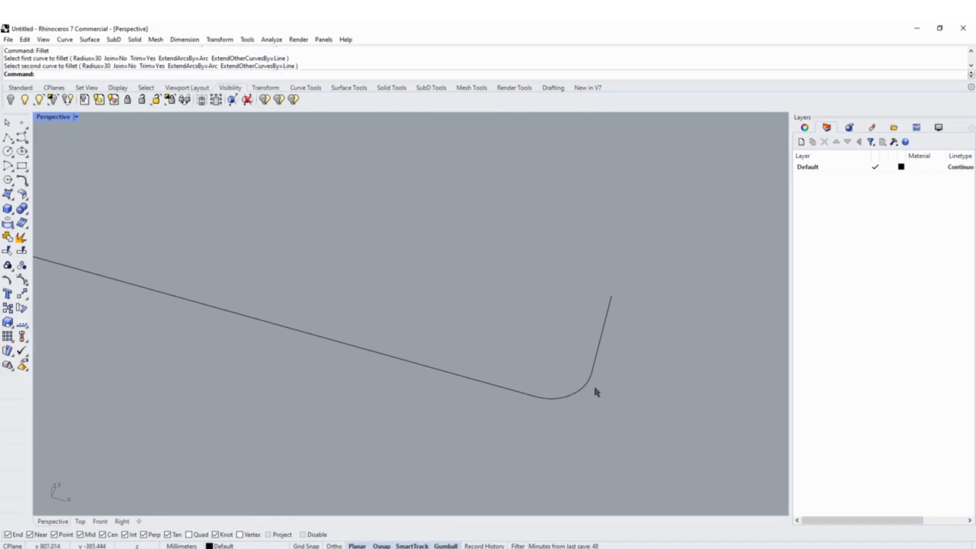
Draw a line about 263 mm long running diagonally across the lower end of the narrow rectangle.
scroll(567, 396, "down", 5)
right_click_drag(585, 388, 513, 405)
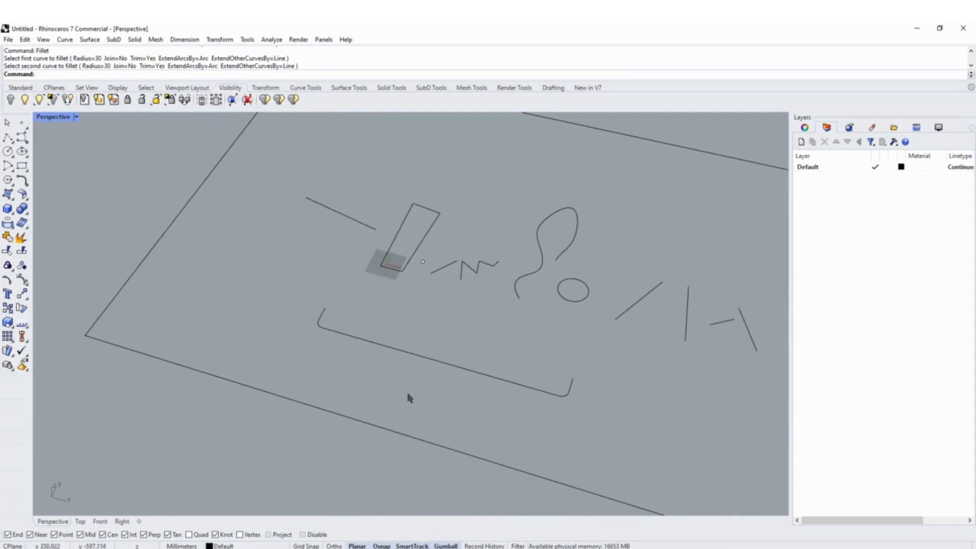
right_click_drag(407, 396, 395, 399)
scroll(404, 275, "up", 2)
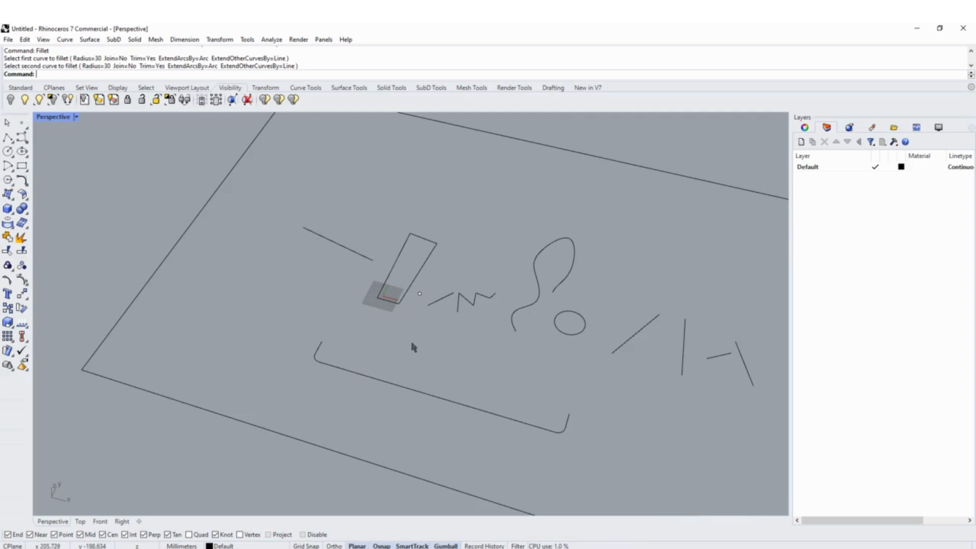
scroll(416, 339, "up", 2)
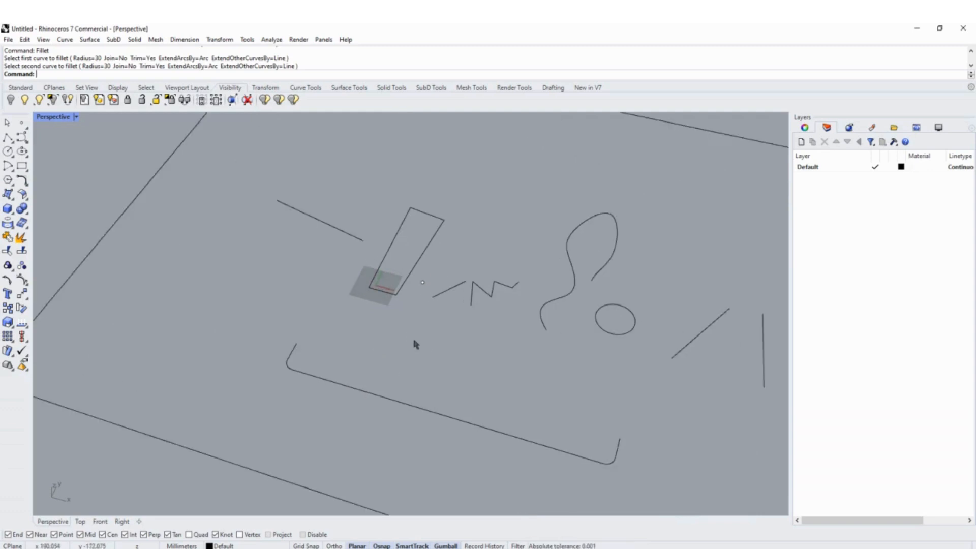
scroll(423, 300, "up", 2)
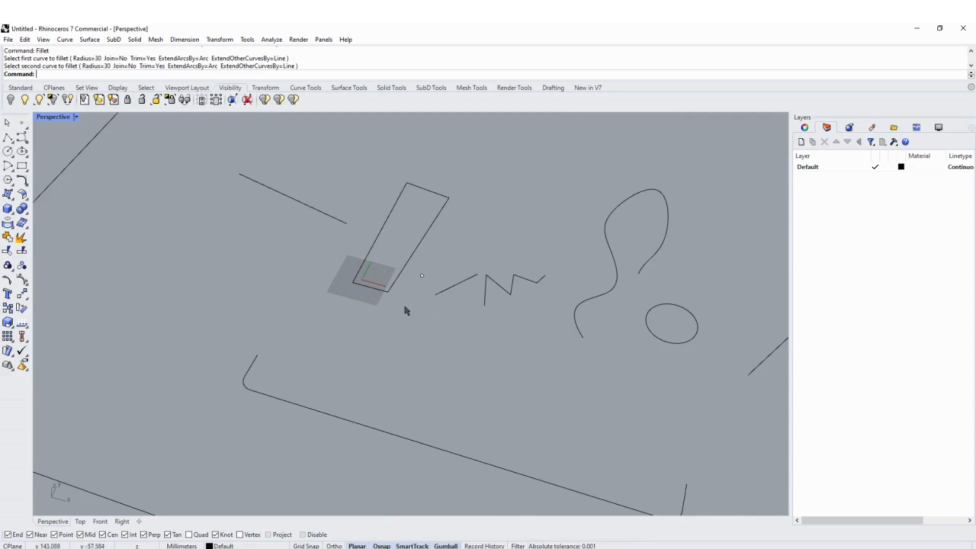
scroll(405, 309, "up", 2)
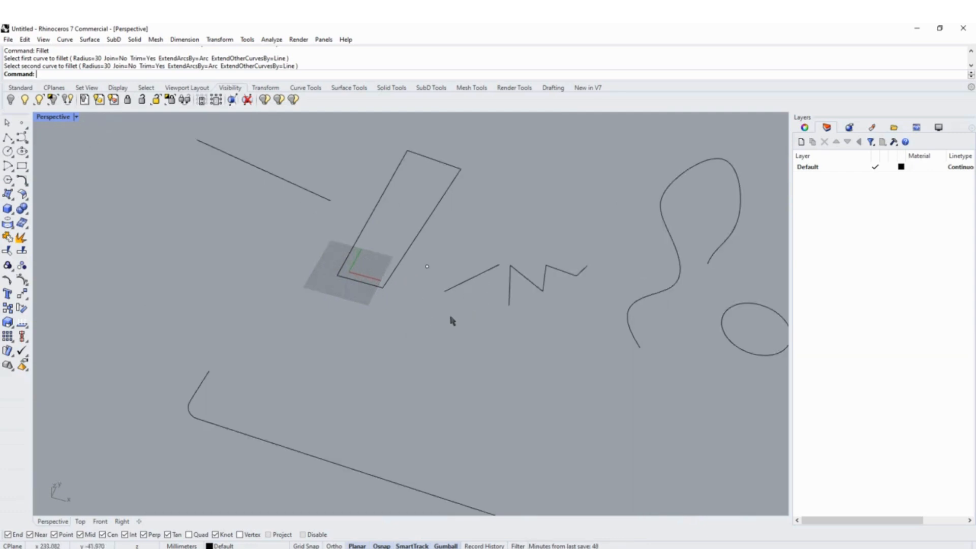
type("l")
key("Return")
left_click(413, 298)
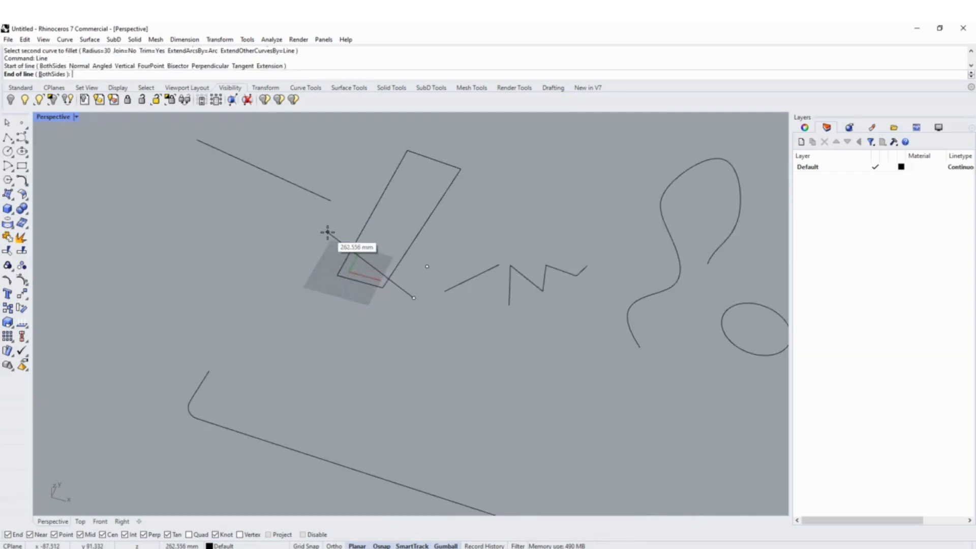
left_click(328, 232)
Trim off the part of the rectangle below the diagonal line, using the rectangle and the line as cutting objects.
scroll(381, 203, "up", 3)
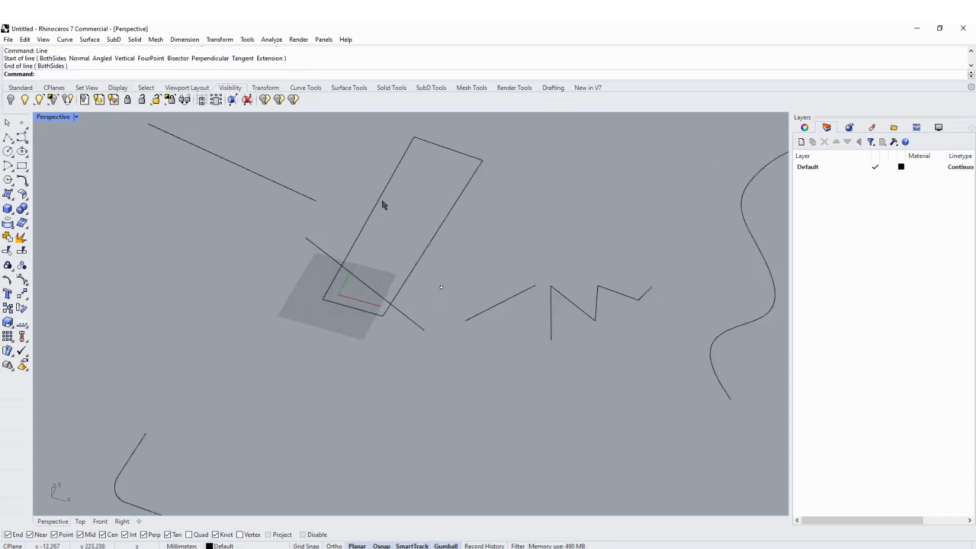
right_click_drag(391, 243, 376, 278, "shift")
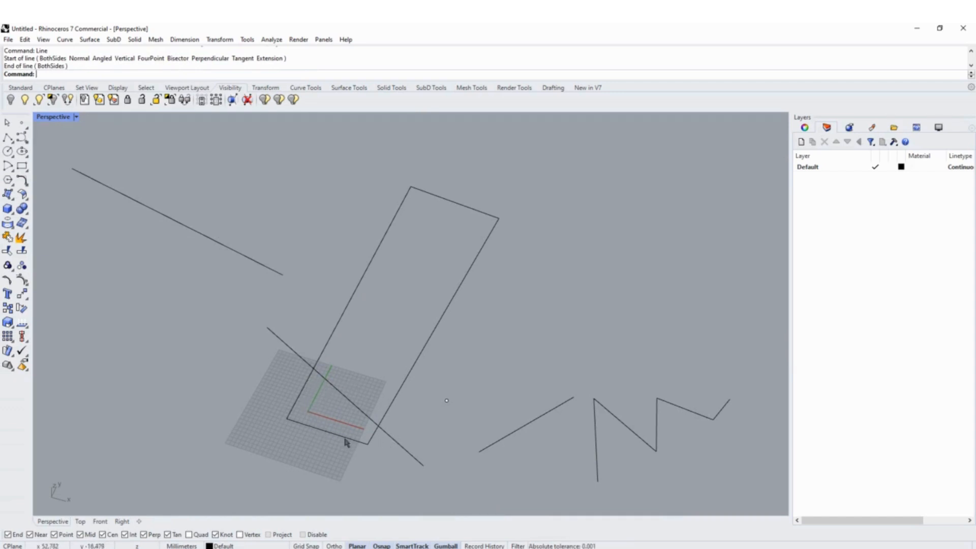
key("Return")
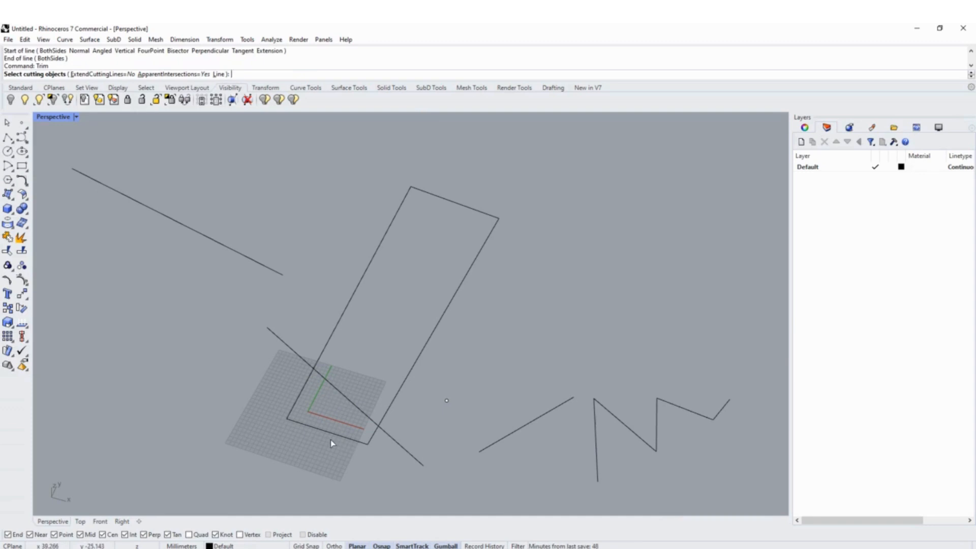
scroll(279, 432, "up", 2)
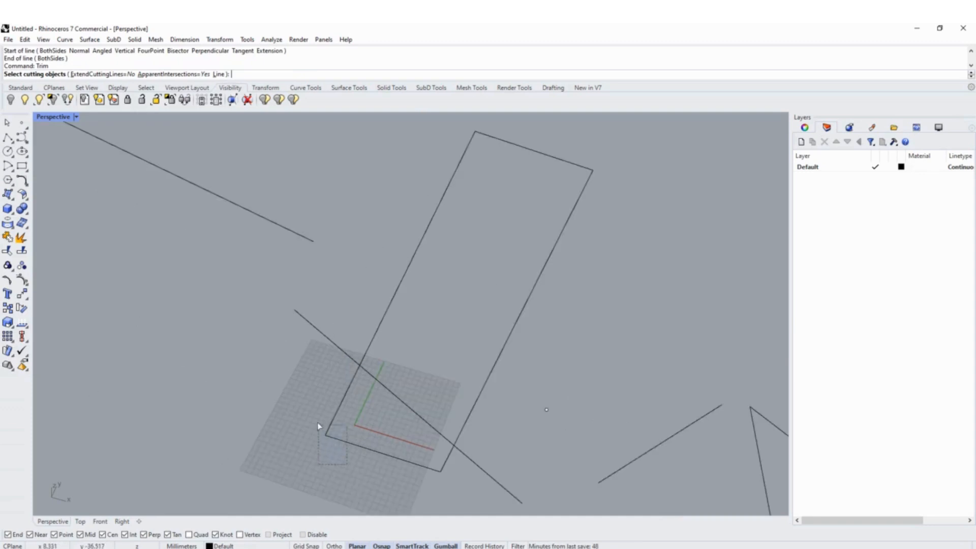
left_click_drag(312, 404, 312, 401)
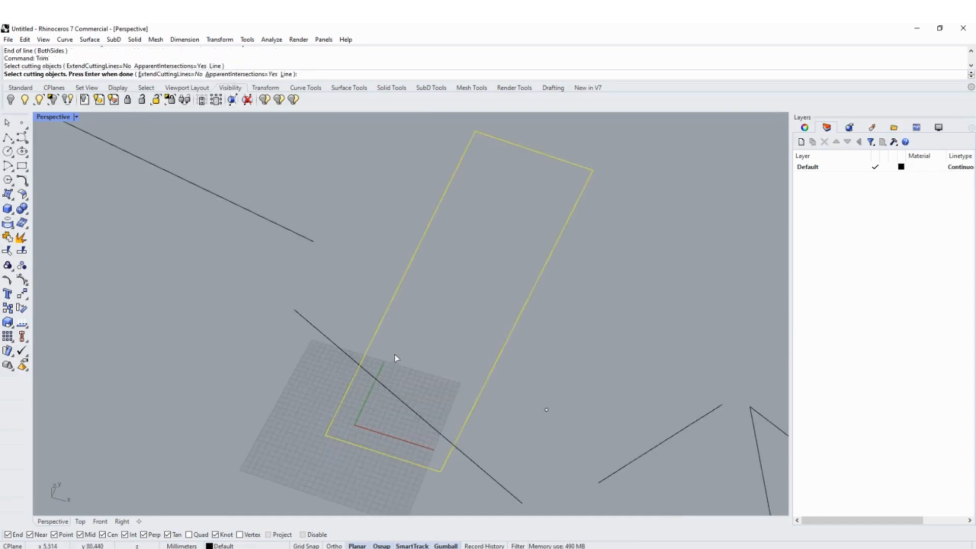
left_click_drag(384, 392, 349, 468)
key("Return")
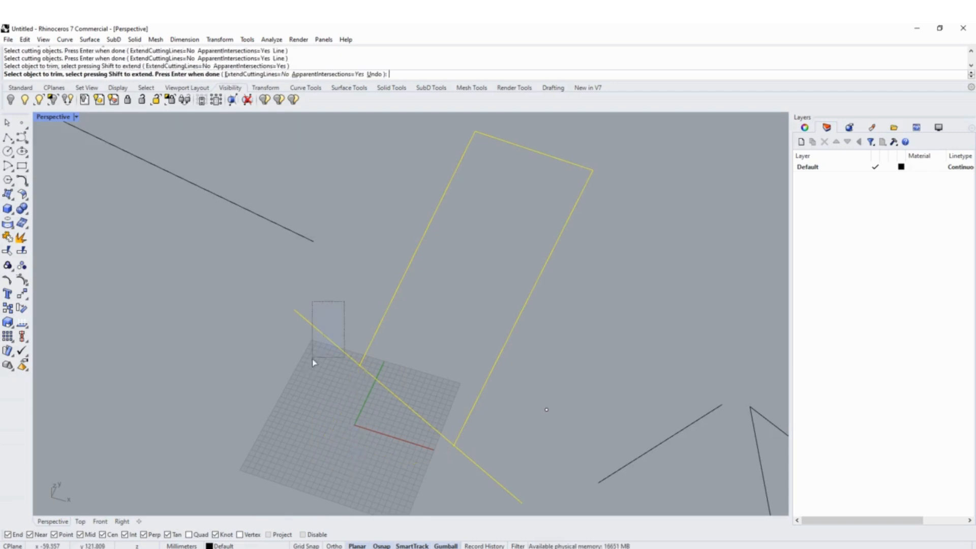
Trim both ends of the diagonal line that stick out beyond the rectangle's sides and finish the Trim command.
left_click_drag(312, 359, 312, 359)
left_click_drag(541, 469, 510, 509)
scroll(414, 409, "down", 4)
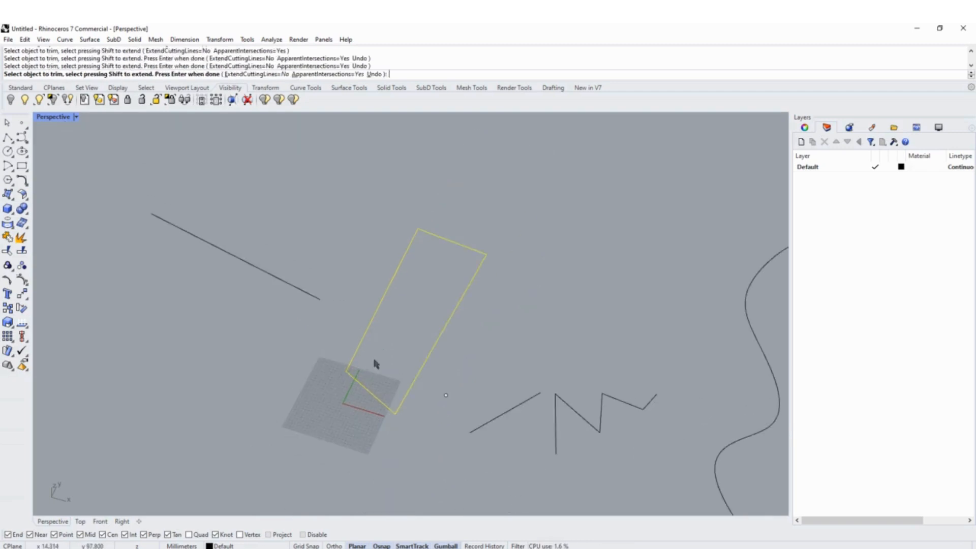
key("Return")
Join the trimmed rectangle and the diagonal line into one closed curve and check that it selects as one.
left_click(376, 397)
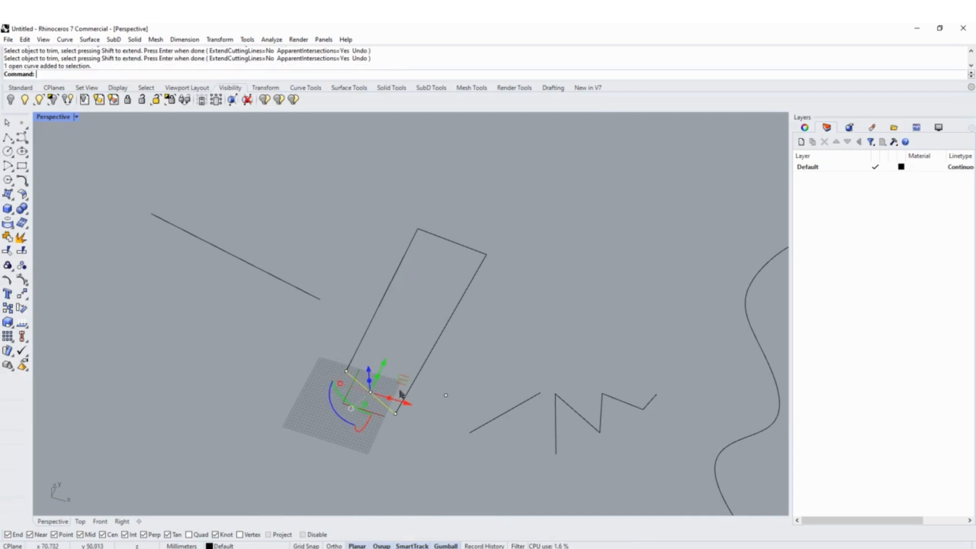
left_click(429, 364)
left_click_drag(414, 438, 280, 349)
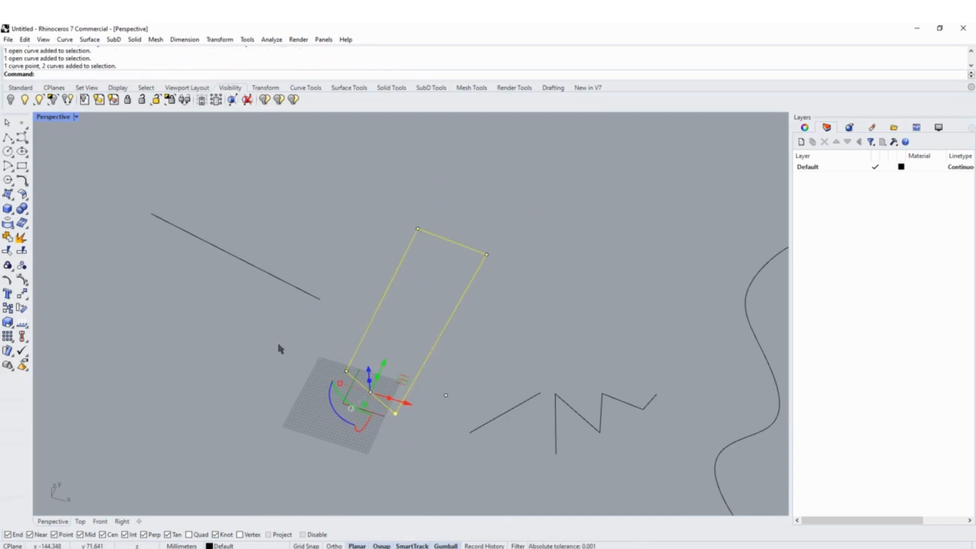
key("Return")
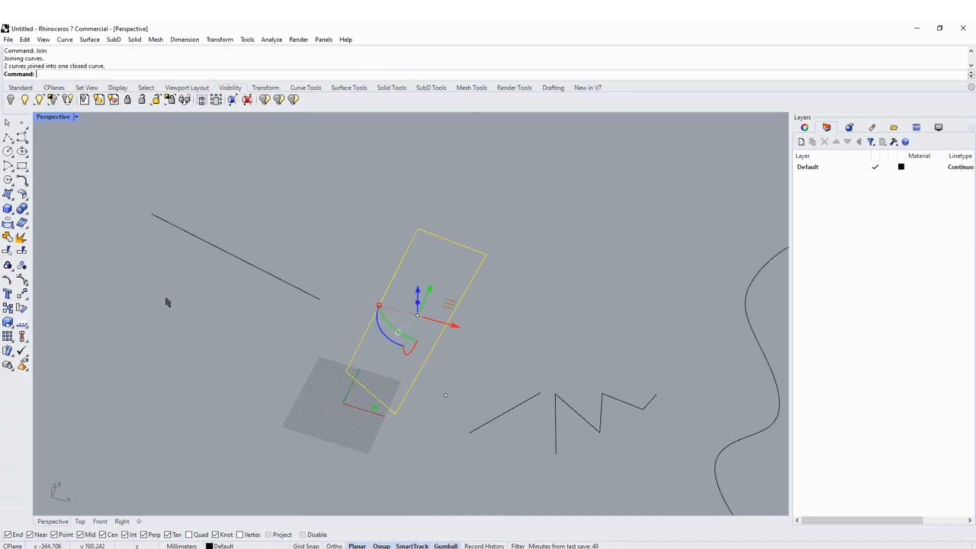
left_click(412, 321)
left_click_drag(394, 239, 393, 237)
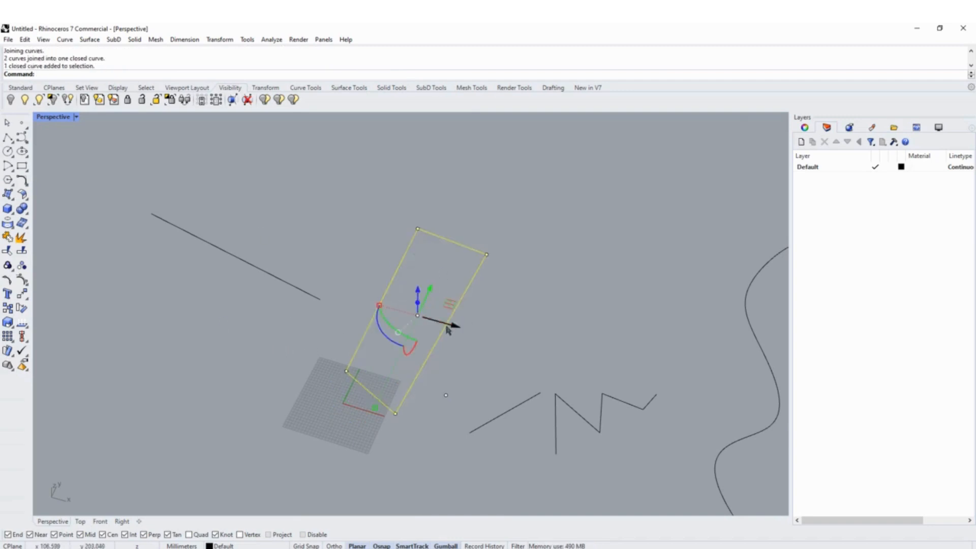
Start a line at the upper-left corner of the narrow closed shape, at the end opposite the diagonal cut.
right_click_drag(449, 327, 426, 324)
scroll(407, 325, "down", 9)
left_click(333, 268)
mouse_move(334, 271)
right_mouse_down()
mouse_move(438, 304)
mouse_move(462, 325)
right_mouse_up()
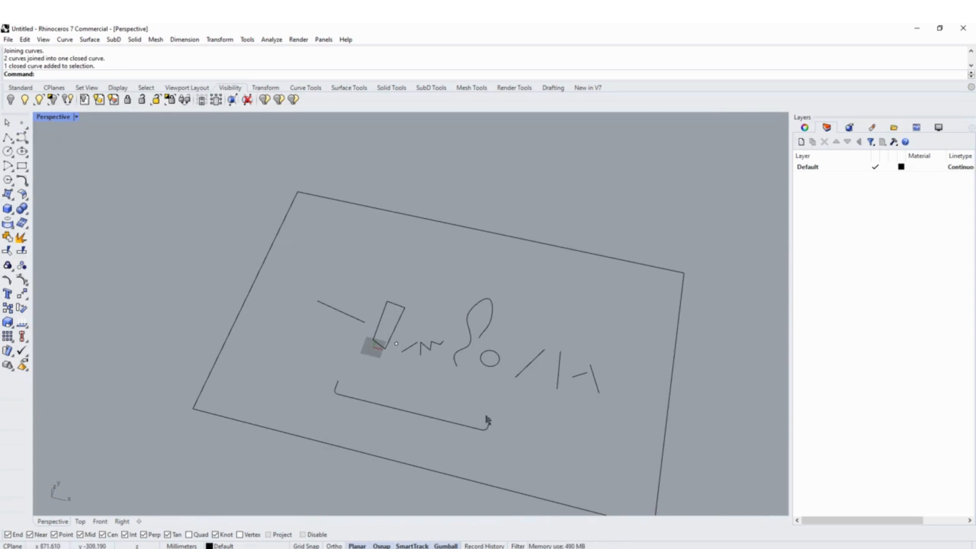
scroll(417, 350, "down", 4)
mouse_move(475, 387)
right_mouse_down()
mouse_move(464, 335)
mouse_move(480, 300)
mouse_move(435, 315)
mouse_move(434, 285)
mouse_move(414, 305)
mouse_move(378, 298)
right_mouse_up()
scroll(386, 274, "up", 3)
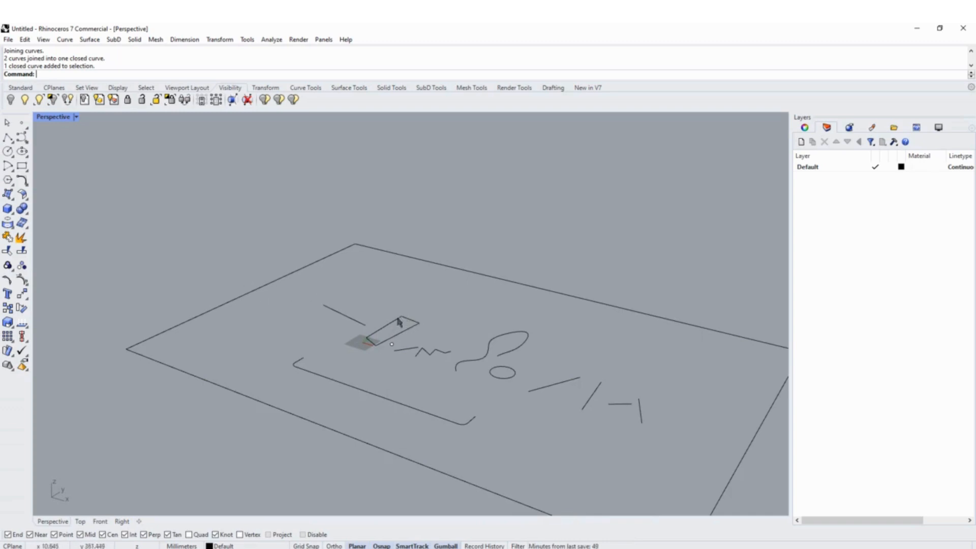
scroll(402, 320, "up", 3)
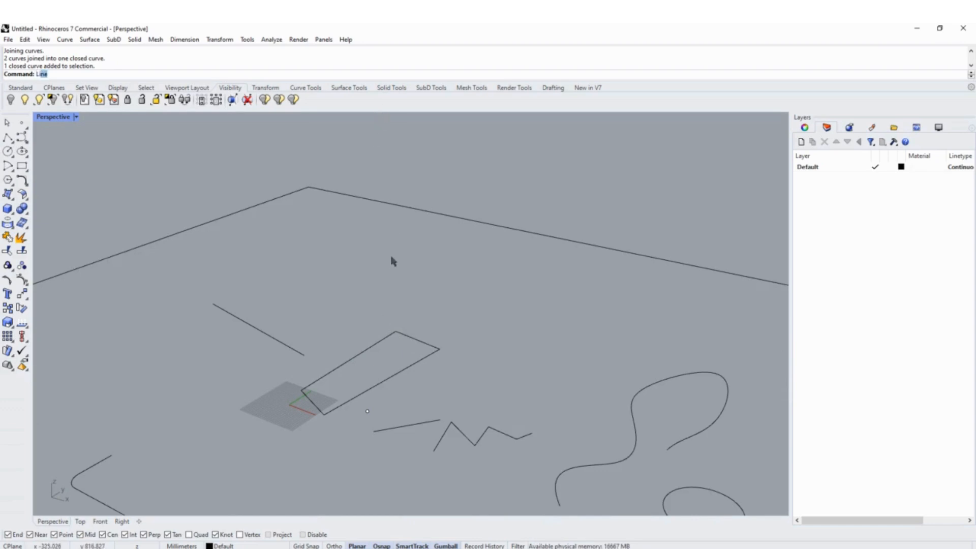
key("Return")
left_click(396, 332)
Examine from several angles in the Perspective view where the free end of the unfinished line lands.
scroll(399, 333, "down", 5)
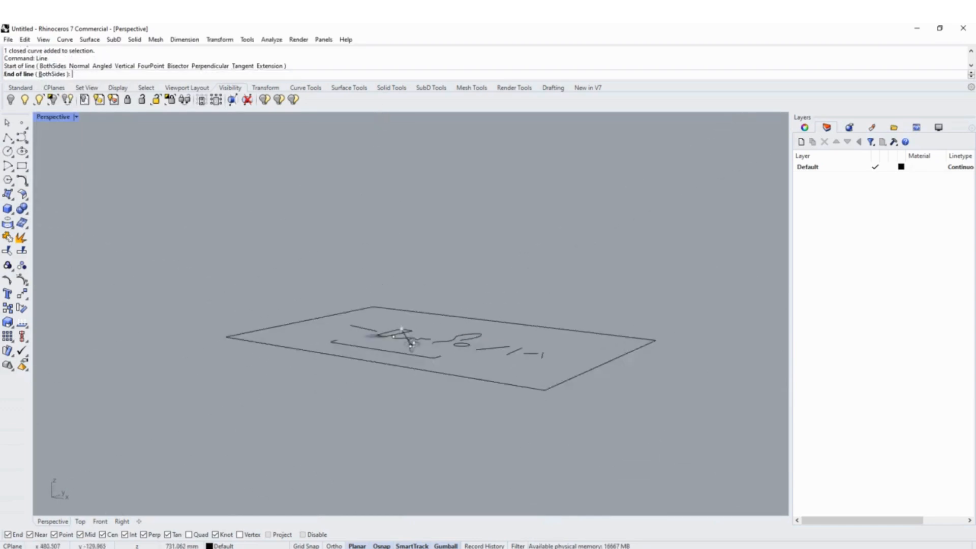
right_click_drag(412, 344, 413, 244)
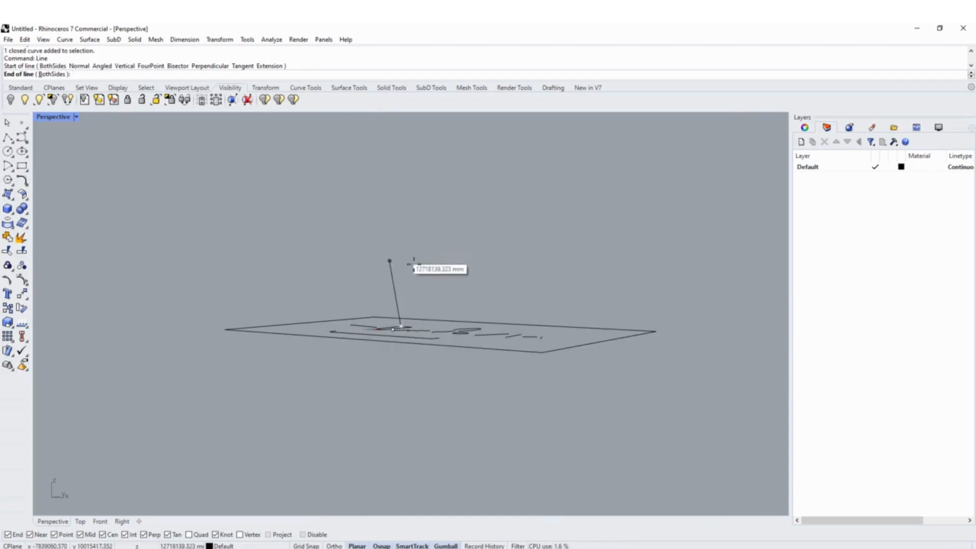
mouse_move(407, 279)
right_mouse_down()
mouse_move(401, 273)
mouse_move(407, 291)
right_mouse_up()
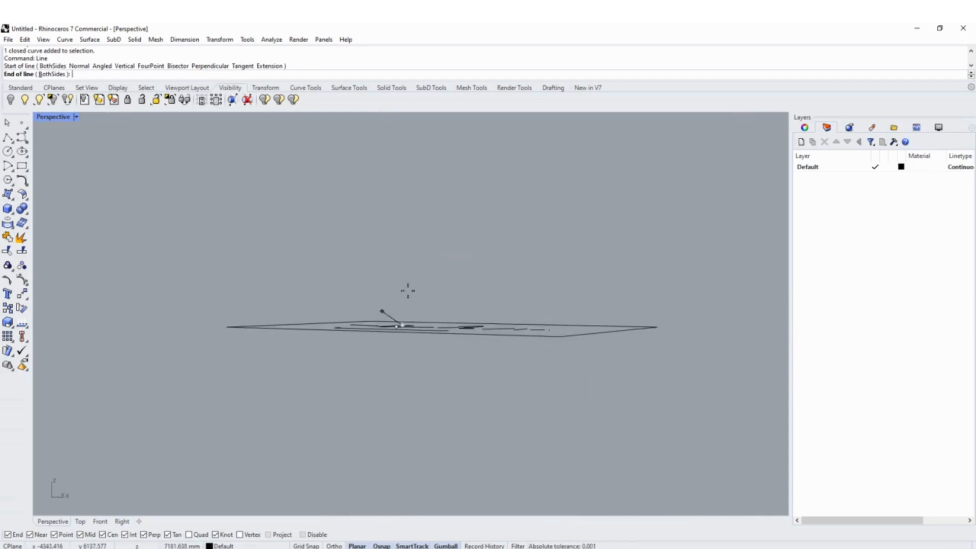
right_click_drag(390, 251, 391, 288)
scroll(429, 322, "down", 2)
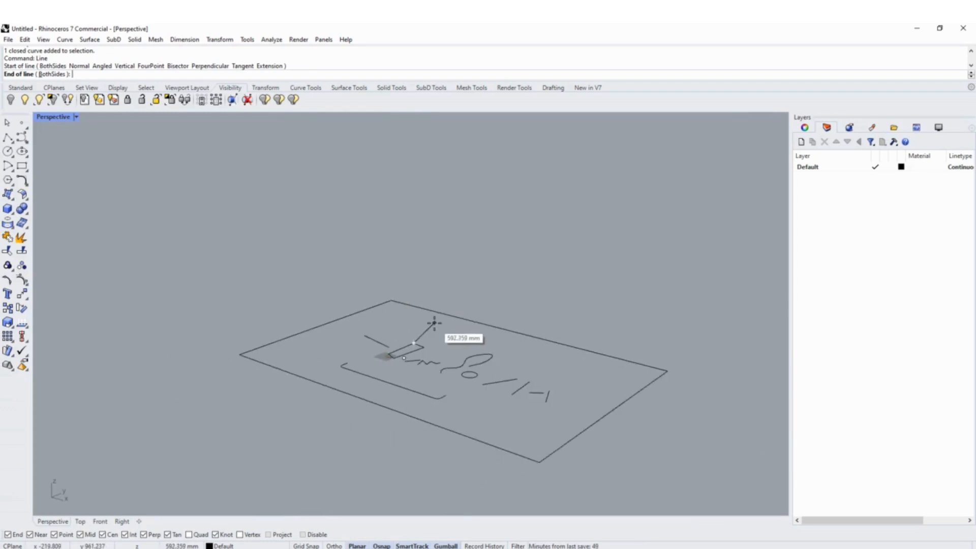
scroll(434, 322, "down", 1)
scroll(440, 330, "down", 2)
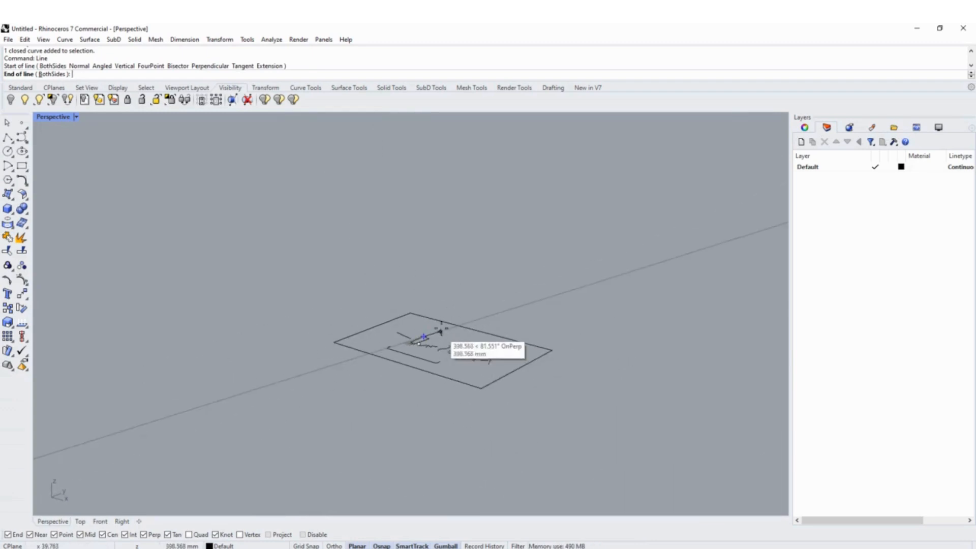
right_click_drag(449, 288, 425, 319)
scroll(424, 320, "up", 5)
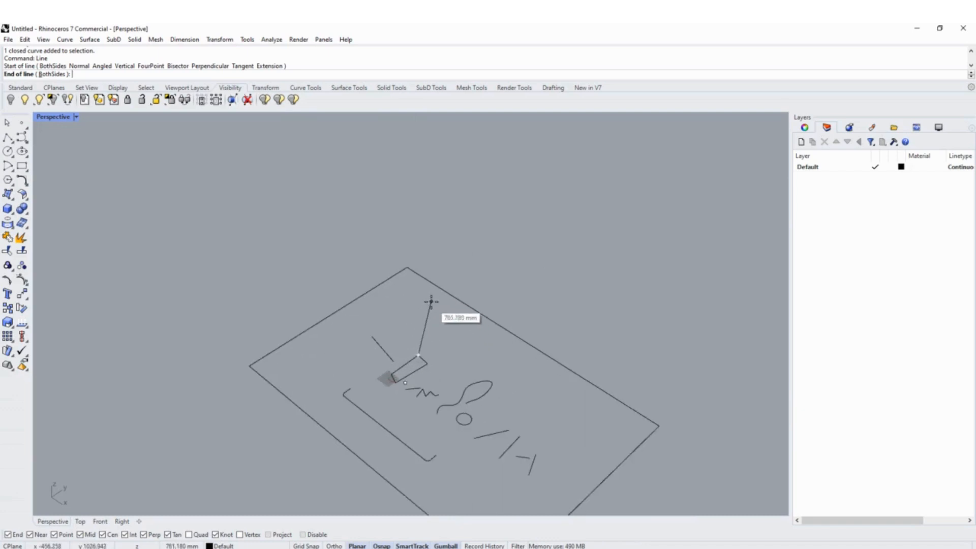
Cycle past the Top view to the Front view and end the line straight above its start point.
key("ctrl+Tab")
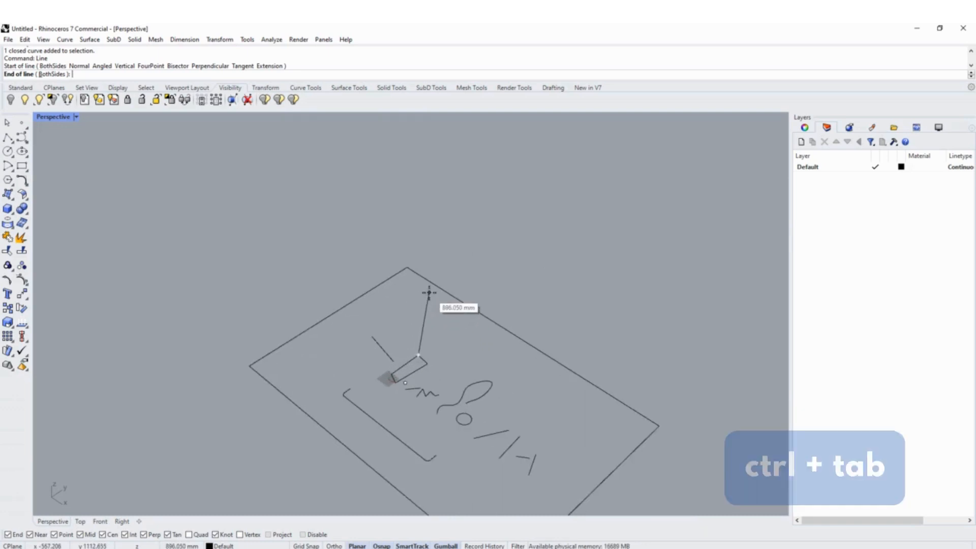
key("ctrl+Tab")
scroll(409, 333, "down", 20)
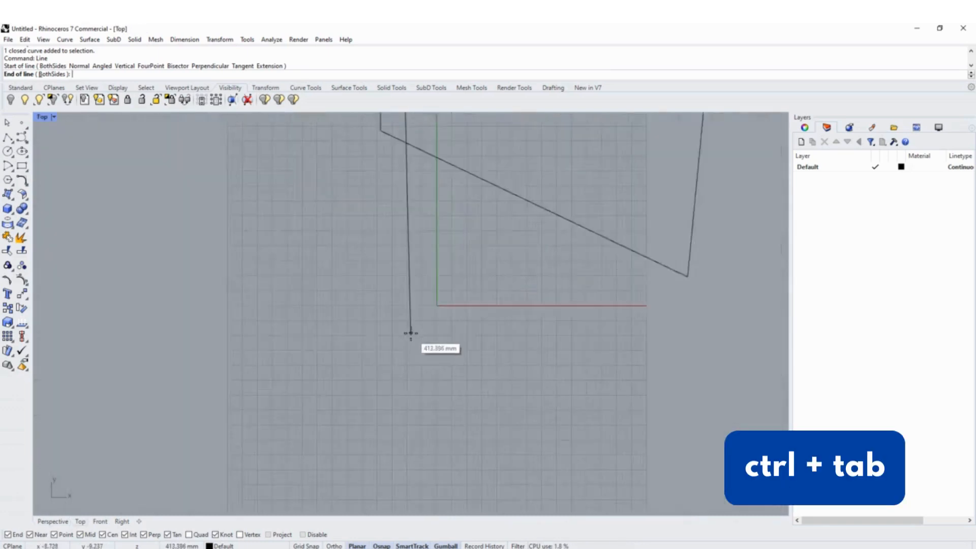
right_click_drag(413, 352, 367, 325)
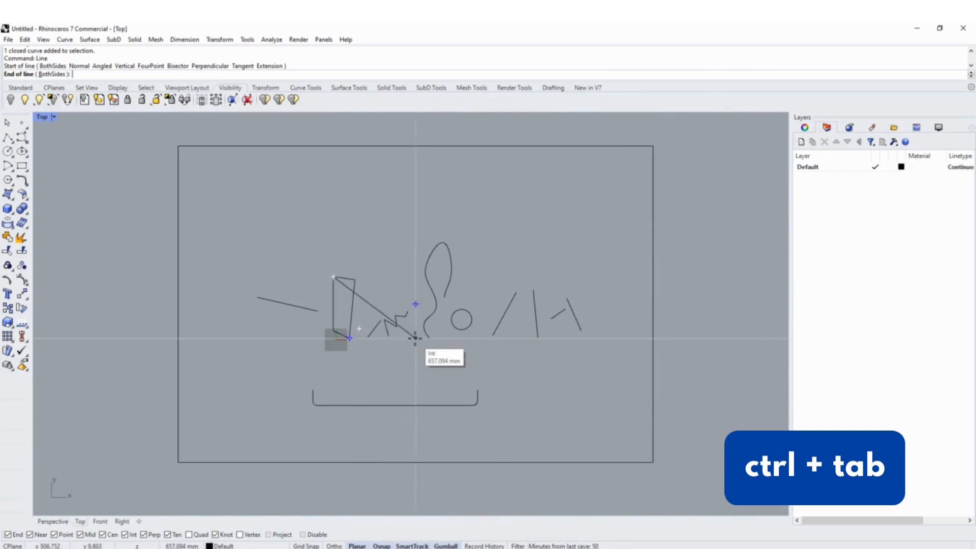
key("ctrl+Tab")
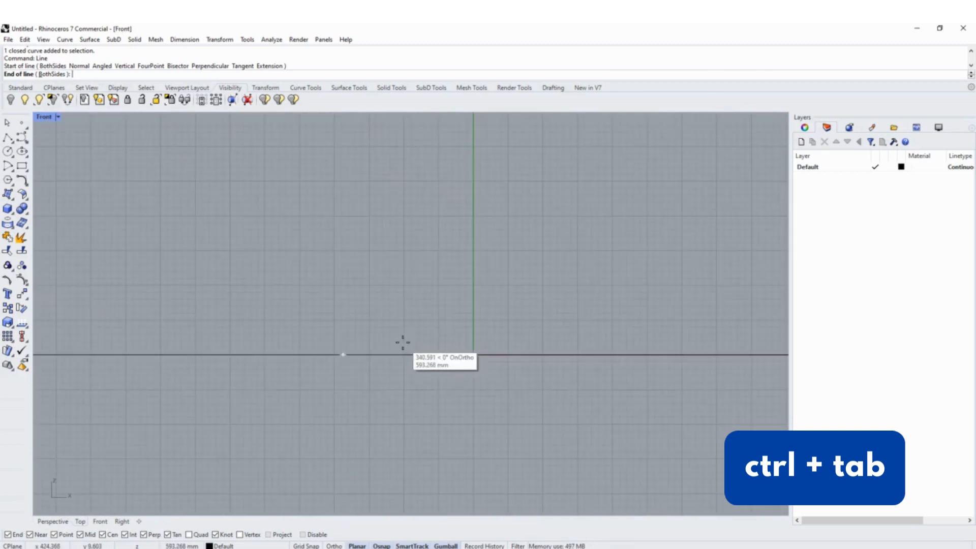
scroll(391, 350, "down", 5)
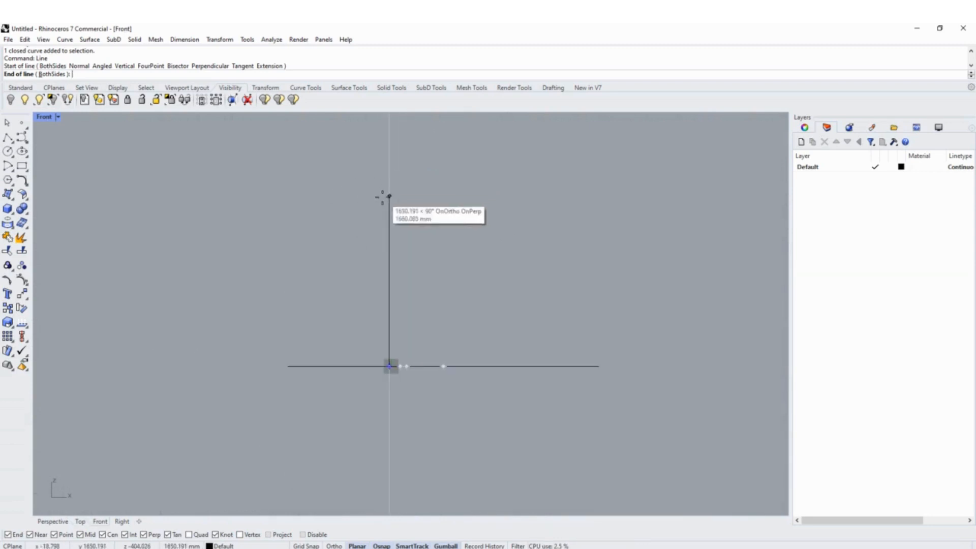
left_click(384, 249)
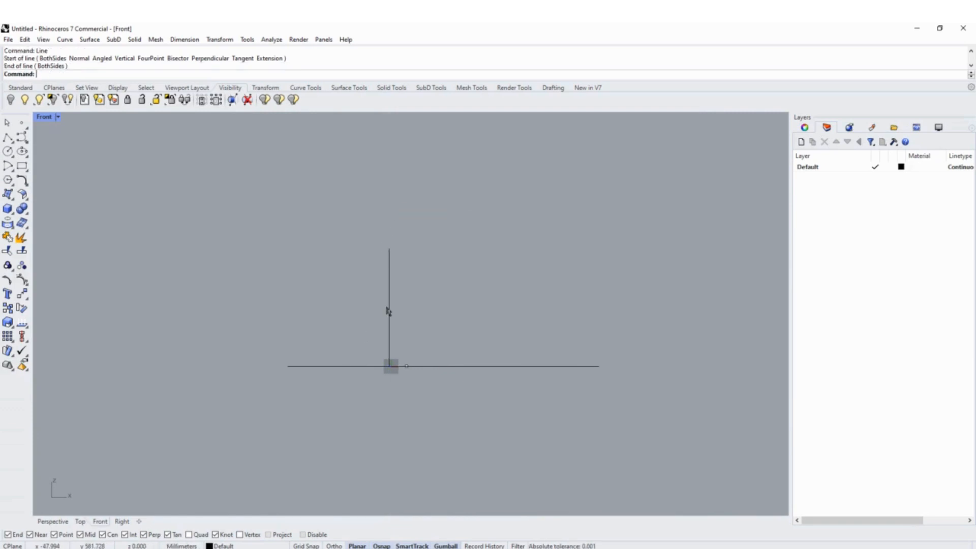
Select the new vertical line and return to the Perspective view to check how it stands on the closed shape.
scroll(388, 311, "up", 5)
left_click_drag(425, 244, 371, 287)
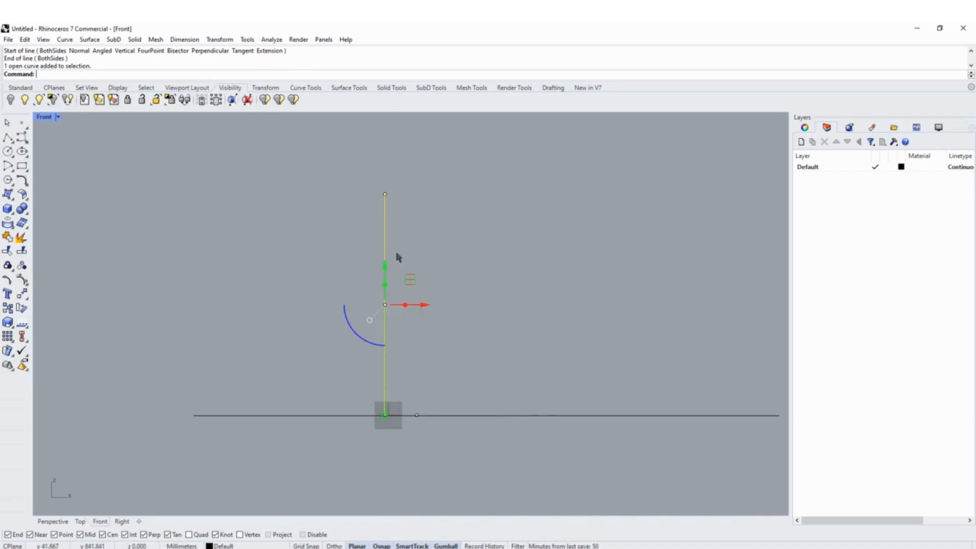
key("ctrl+Tab")
key("ctrl+Tab")
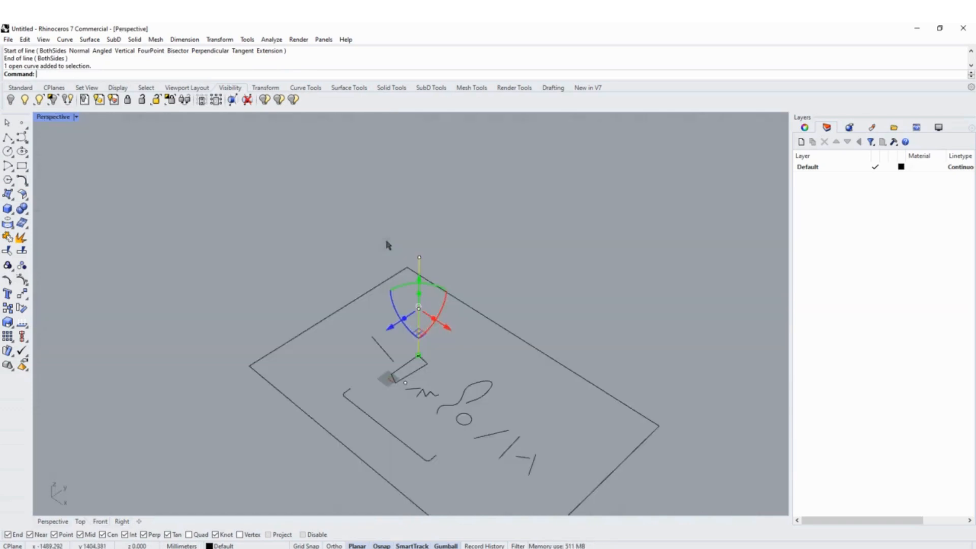
right_click_drag(434, 347, 417, 330)
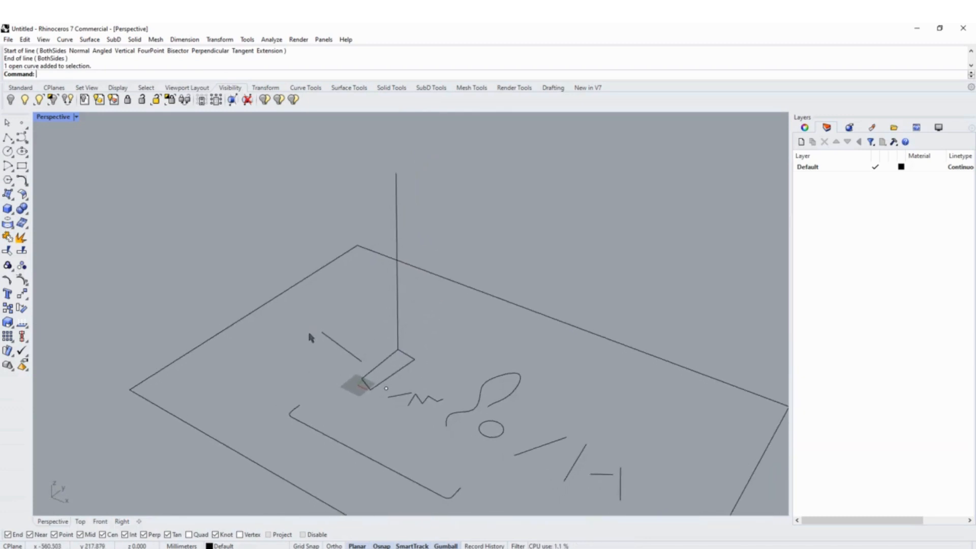
Start a line at the far end of the loose straight line beside the narrow closed shape.
scroll(309, 333, "up", 2)
type("line")
key("Return")
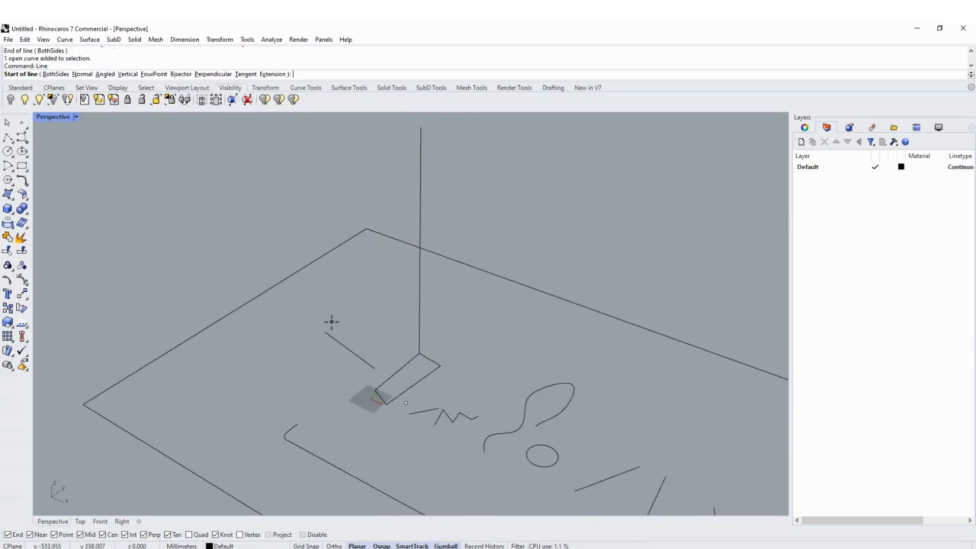
left_click(321, 332)
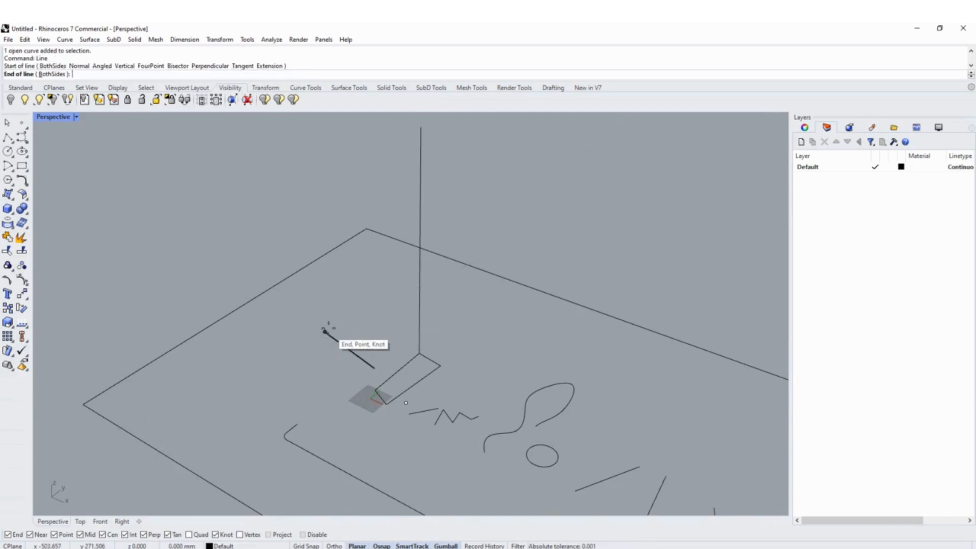
scroll(327, 335, "down", 2)
right_click_drag(340, 347, 316, 320)
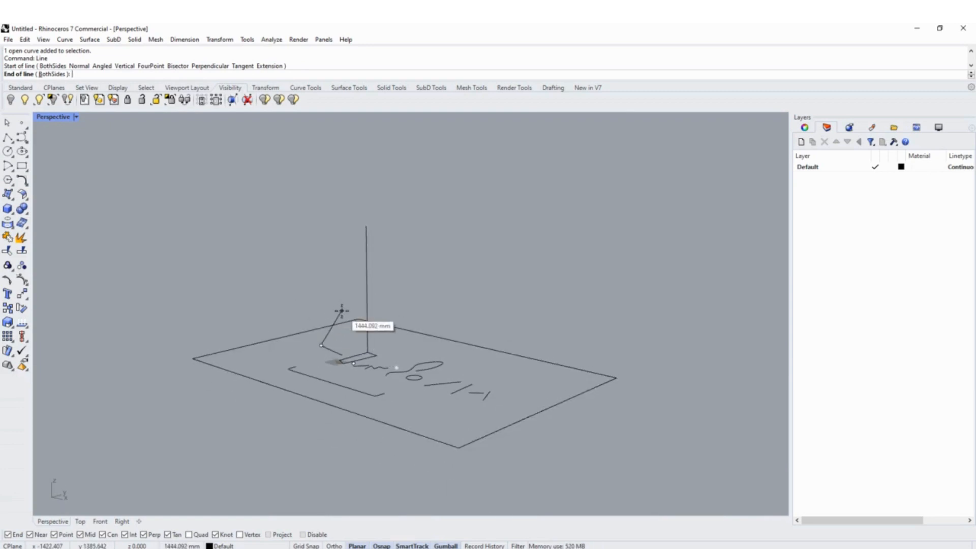
Switch to the Front view and end the line straight above its start point, slightly lower than the existing vertical line's upper end.
key("ctrl+F1")
key("ctrl+F2")
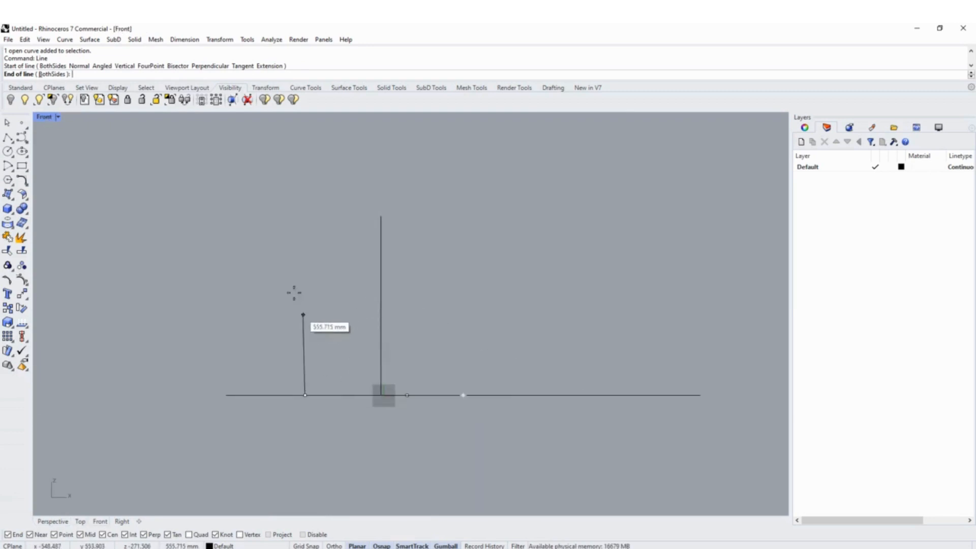
key("F8")
key("F8")
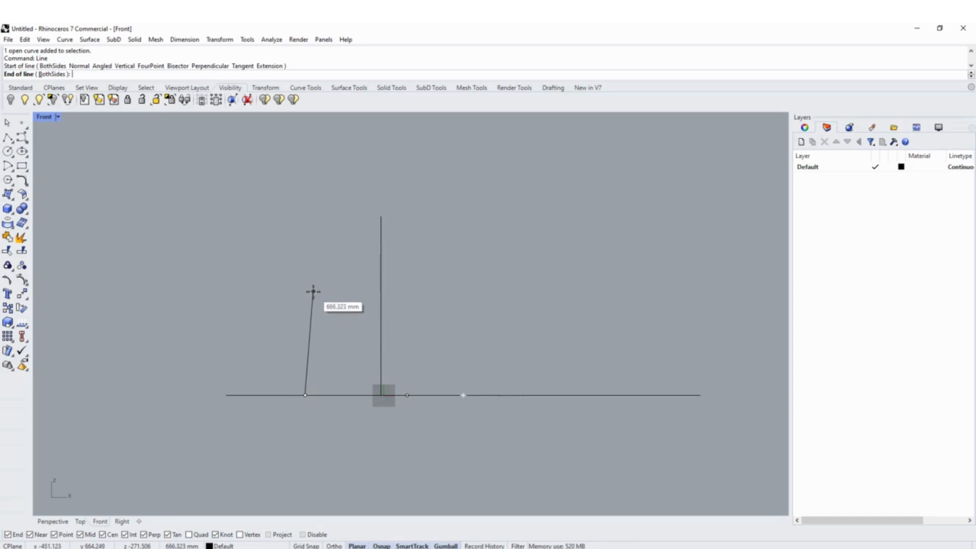
key("shift")
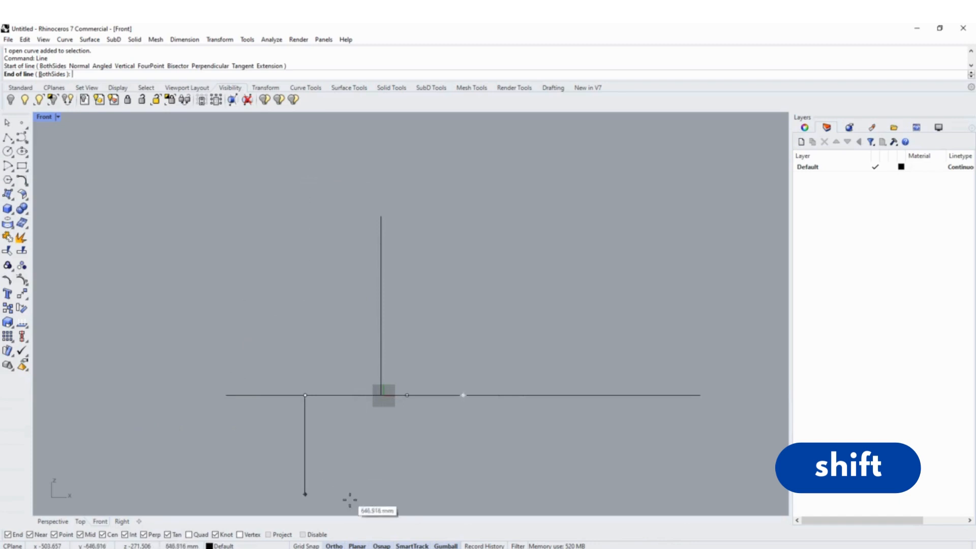
key("shift")
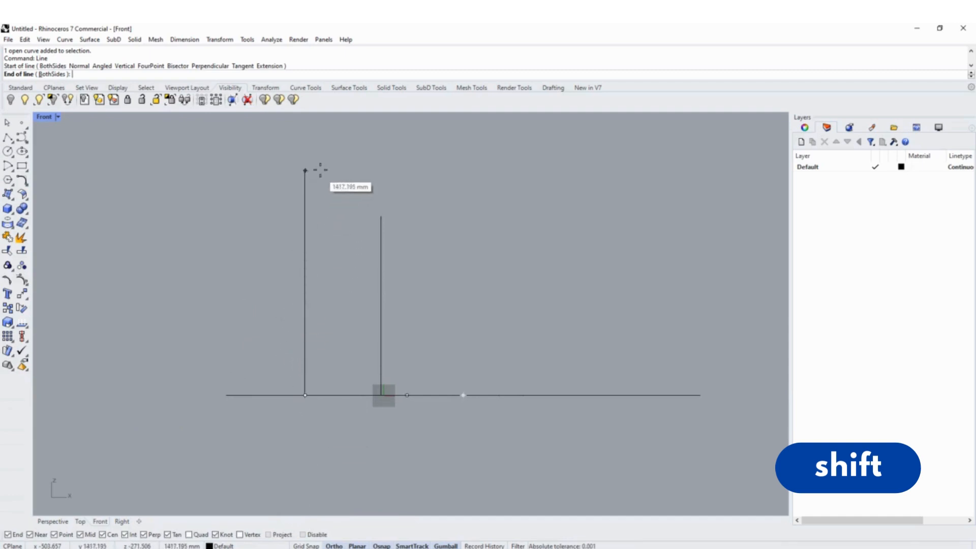
left_click(314, 232)
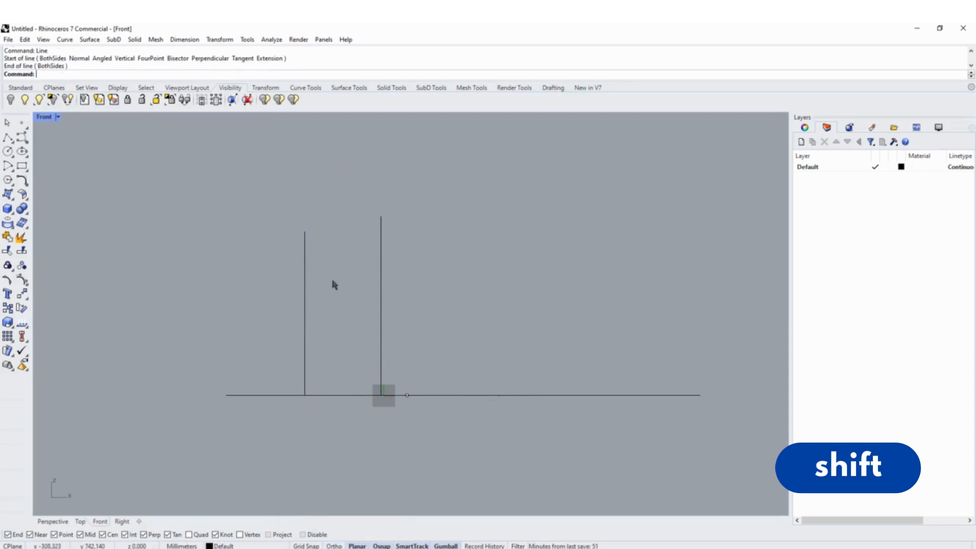
Select the new vertical line and return to the Perspective view to examine both vertical lines from several angles.
scroll(309, 214, "down", 4)
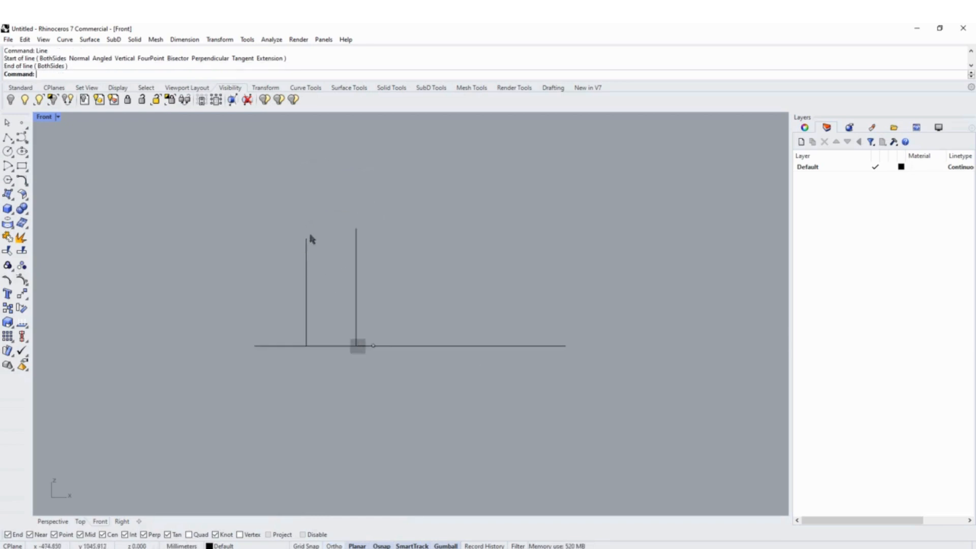
left_click(322, 308)
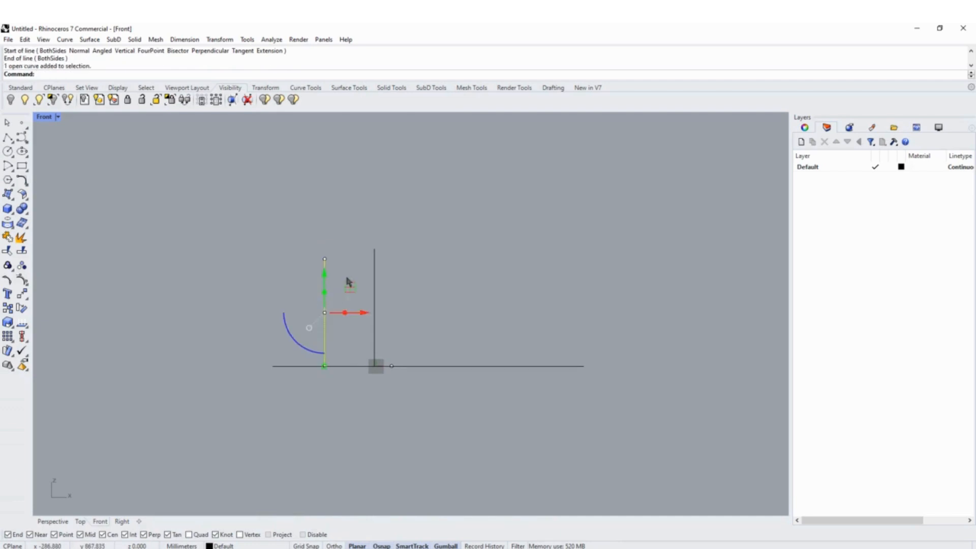
key("ctrl+Tab")
key("ctrl+Tab")
right_click_drag(350, 276, 446, 218)
left_click_drag(418, 186, 359, 199)
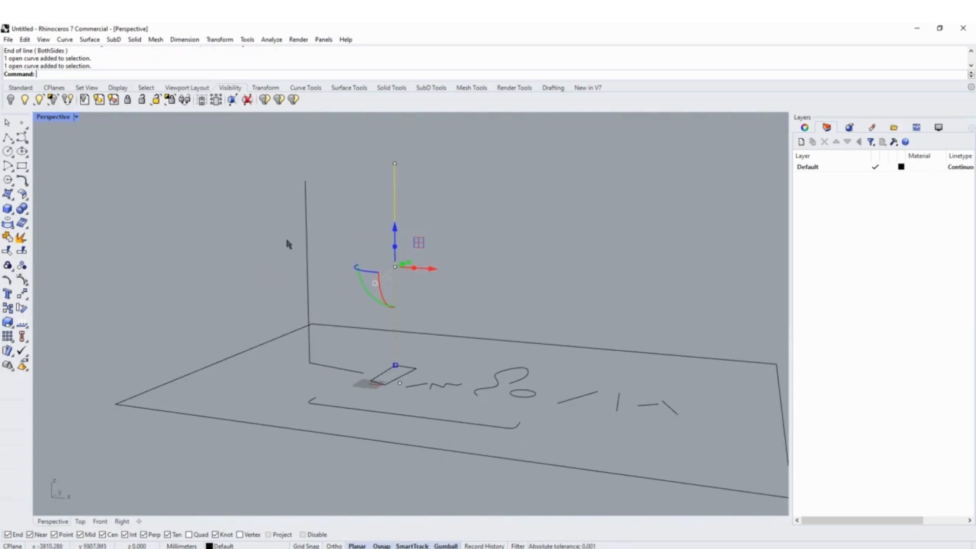
left_click(293, 144)
left_click_drag(435, 209, 445, 218)
right_click_drag(450, 214, 310, 267)
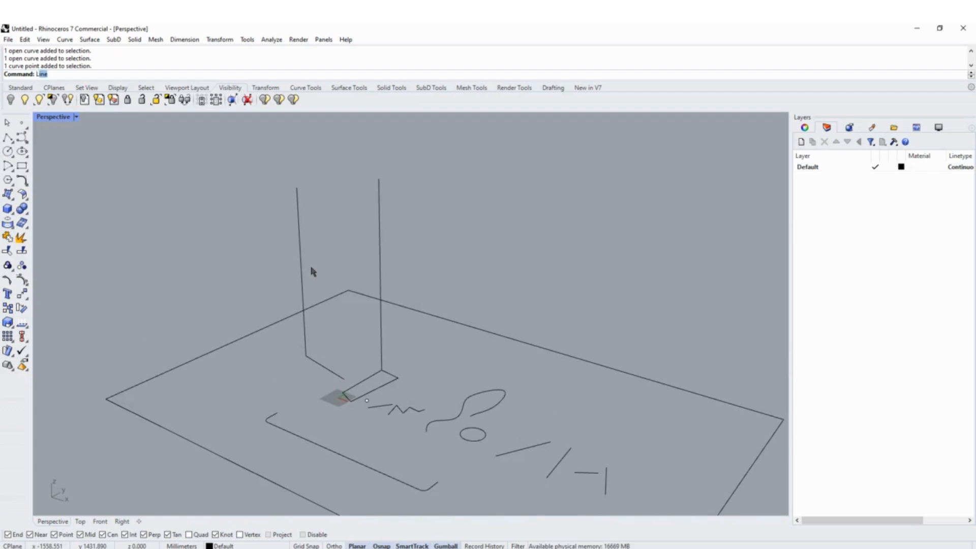
Draw a line connecting the upper ends of the two vertical lines.
key("Return")
left_click(297, 188)
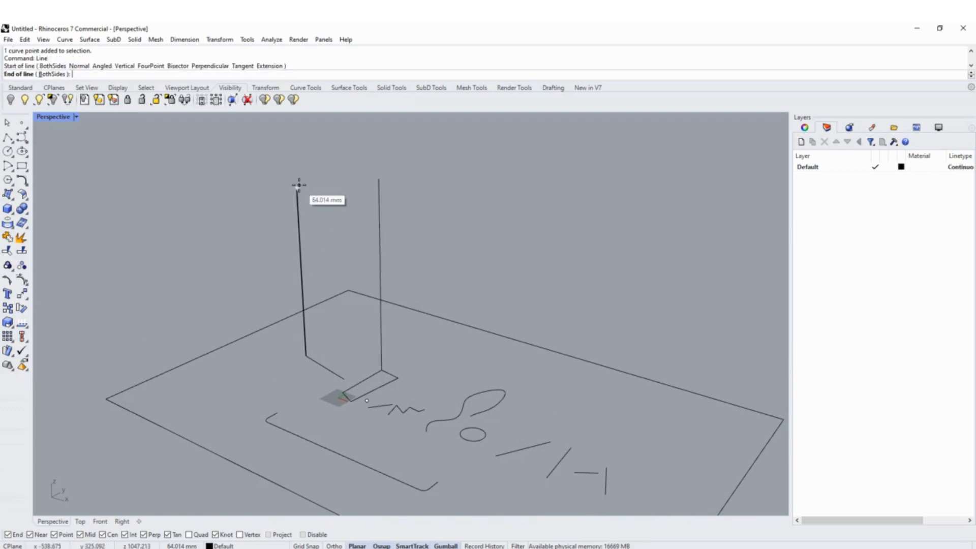
left_click(379, 180)
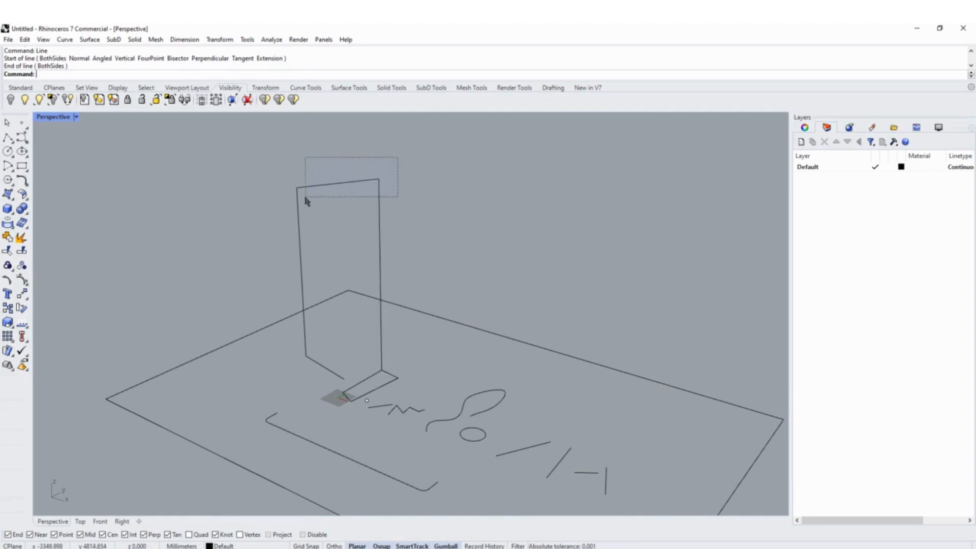
Select the two vertical lines and the line connecting them, and join them into one curve.
left_click(355, 184)
left_click(380, 201)
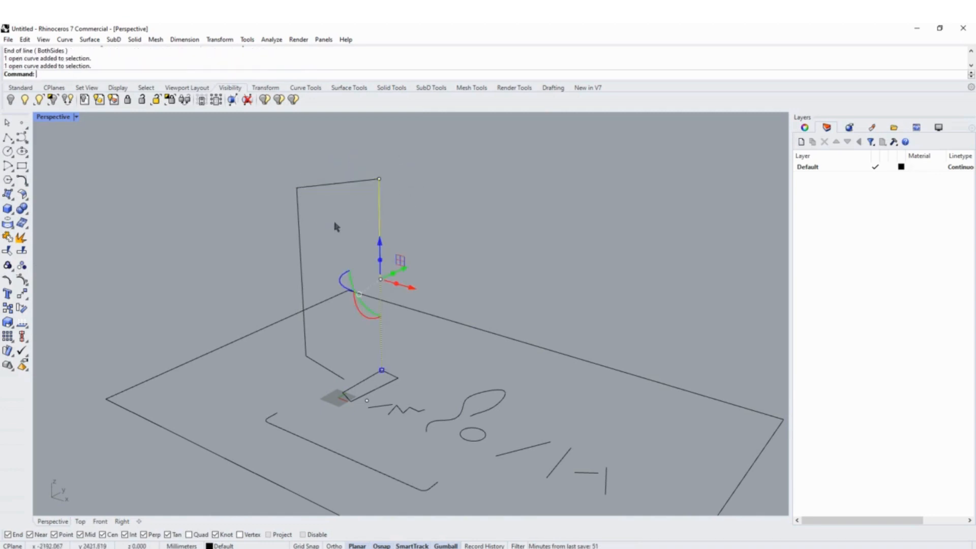
right_click_drag(298, 218, 378, 263)
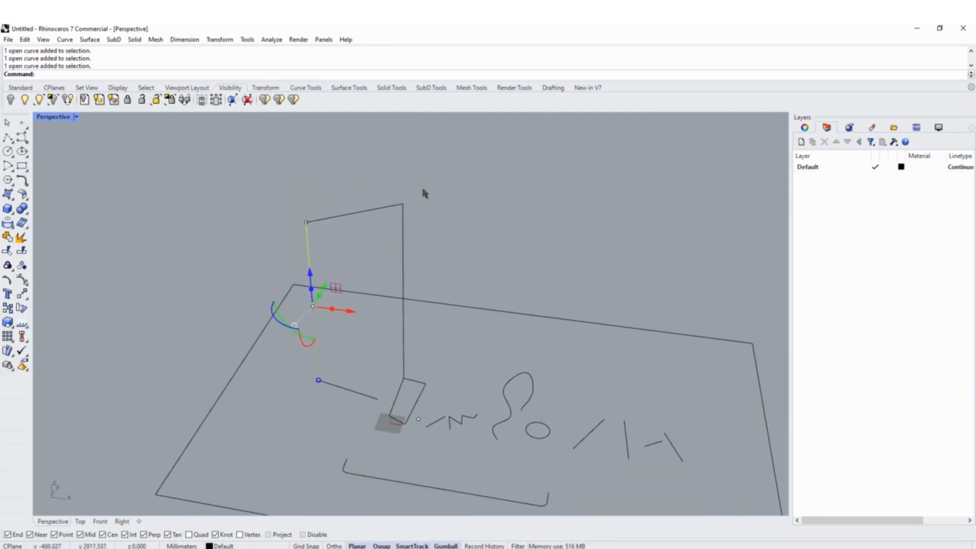
left_click_drag(425, 193, 294, 249)
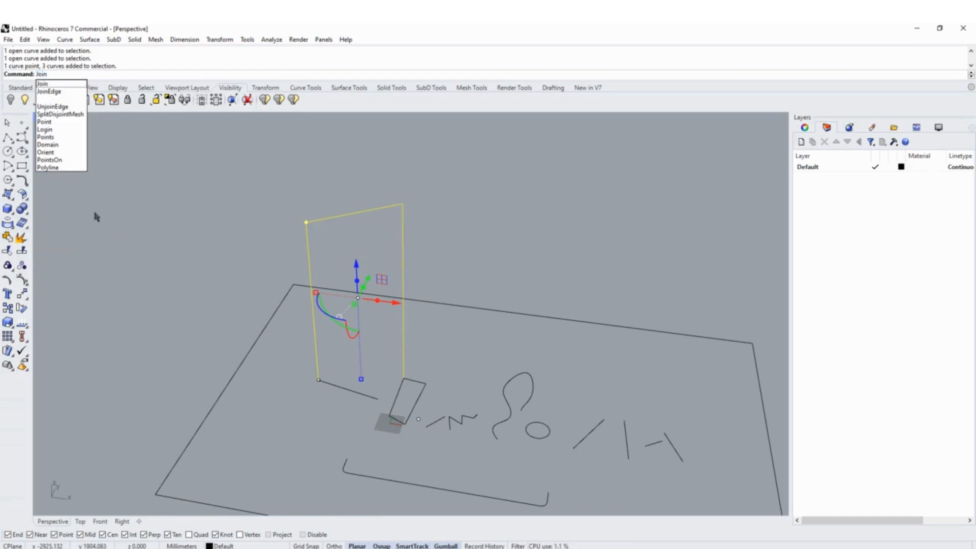
key("Return")
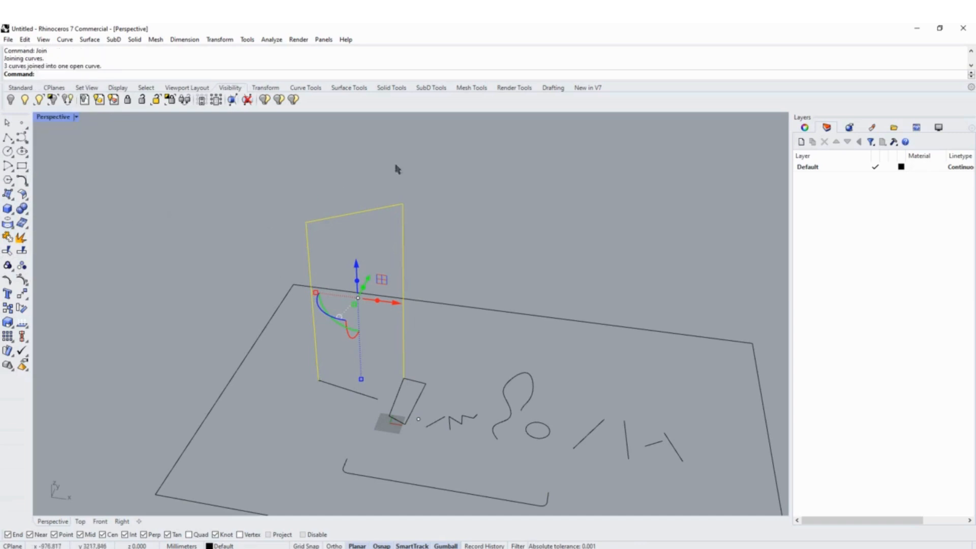
Join the upright three-sided curve with the loose ground line at its foot and view the combined curve.
key("Escape")
left_click(399, 204)
mouse_move(398, 203)
right_mouse_down()
mouse_move(523, 192)
mouse_move(551, 157)
mouse_move(437, 176)
mouse_move(417, 153)
mouse_move(387, 223)
mouse_move(397, 199)
right_mouse_up()
left_click(322, 361, "shift")
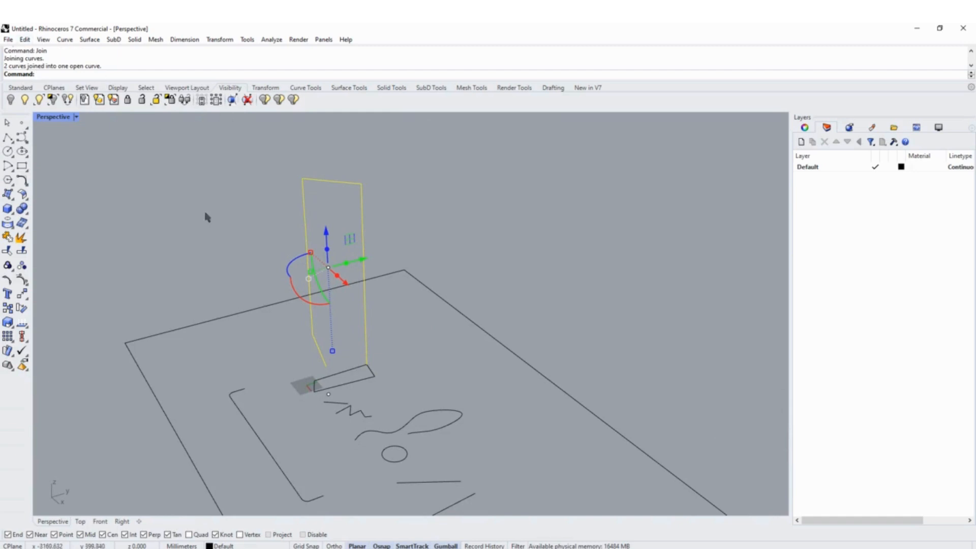
right_click_drag(333, 276, 438, 296)
scroll(447, 336, "up", 3)
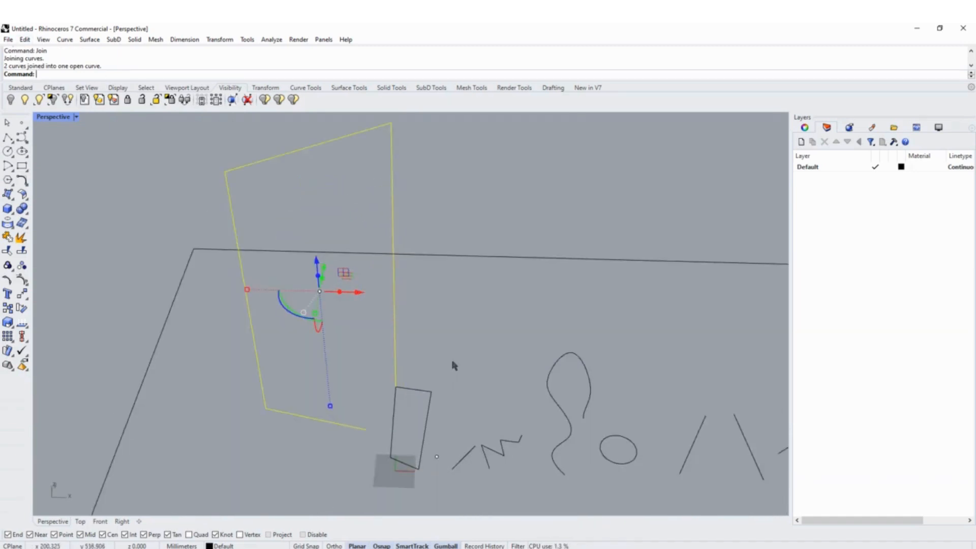
scroll(455, 358, "down", 2)
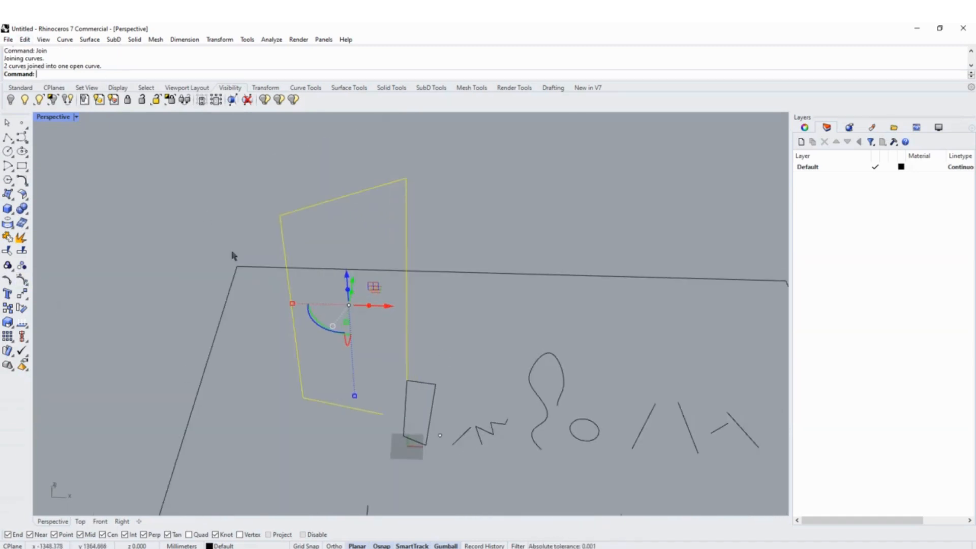
Select the joined curve, examine its upper edge and two upper corner points from several angles, and clear the selection.
left_click(331, 187)
left_click(358, 196)
right_click_drag(362, 189, 269, 319)
left_click(308, 196)
left_click(332, 167)
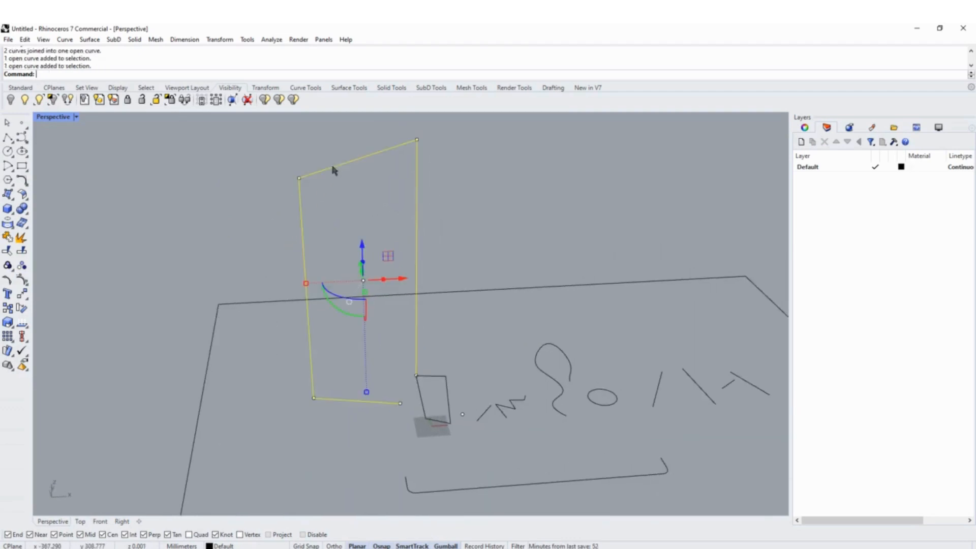
right_click_drag(343, 269, 316, 168)
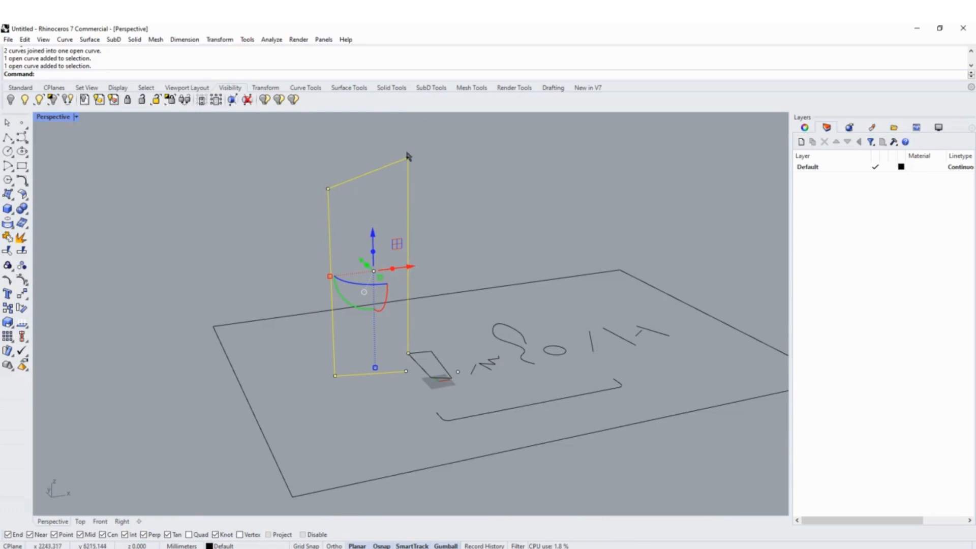
left_click_drag(276, 145, 447, 202)
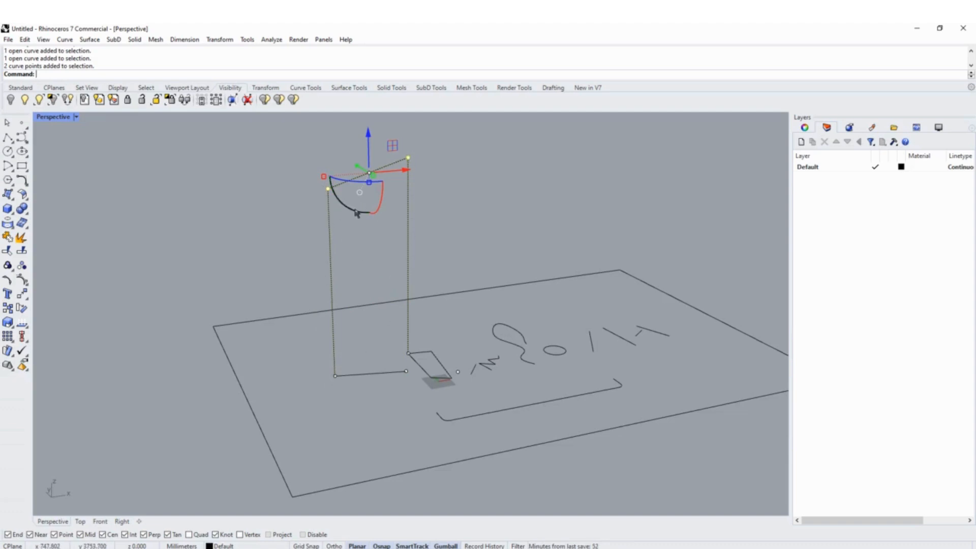
key("Escape")
key("Escape")
right_click_drag(445, 240, 408, 222)
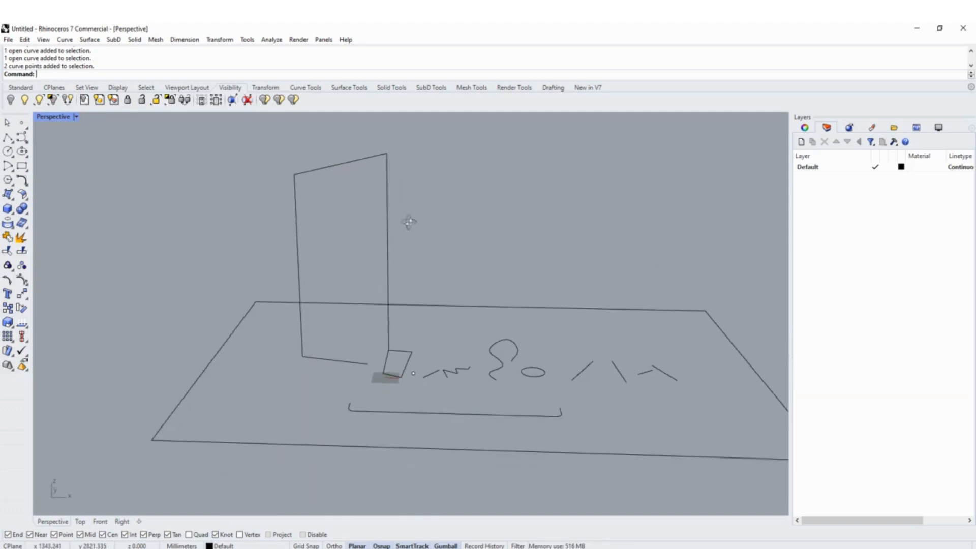
Level the joined curve's two upper corner points at the higher corner using SetPt with only Set Z enabled and Align to World.
left_click(386, 174)
right_click_drag(386, 175, 328, 178)
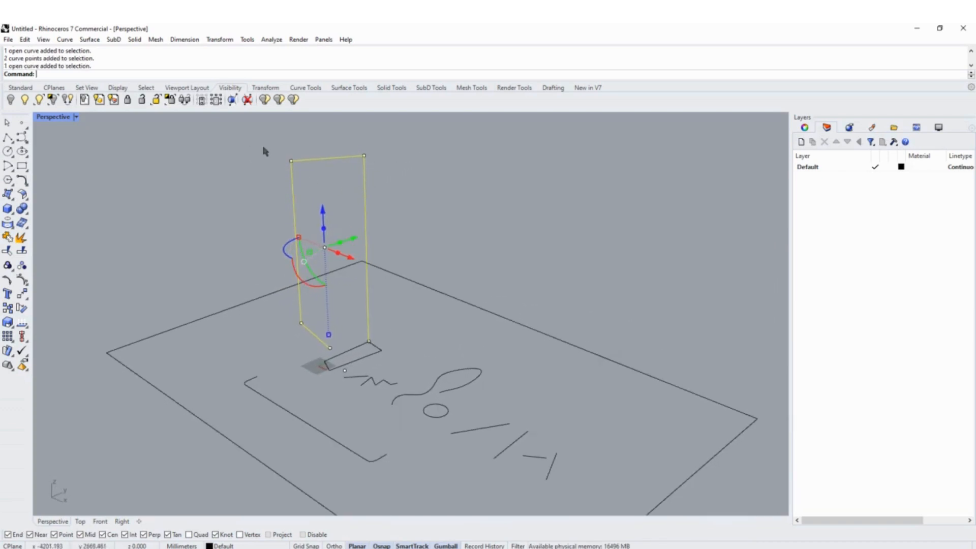
left_click_drag(265, 131, 394, 193)
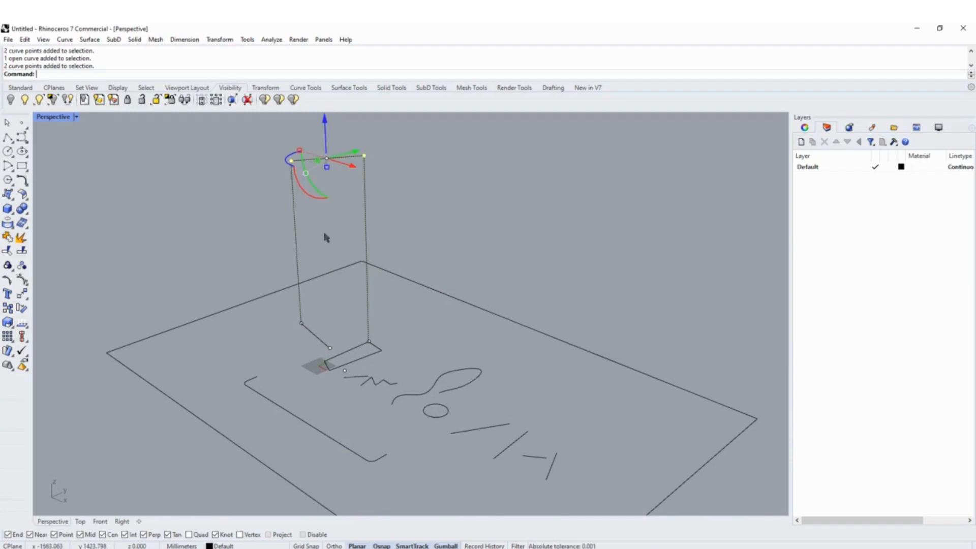
type("Set")
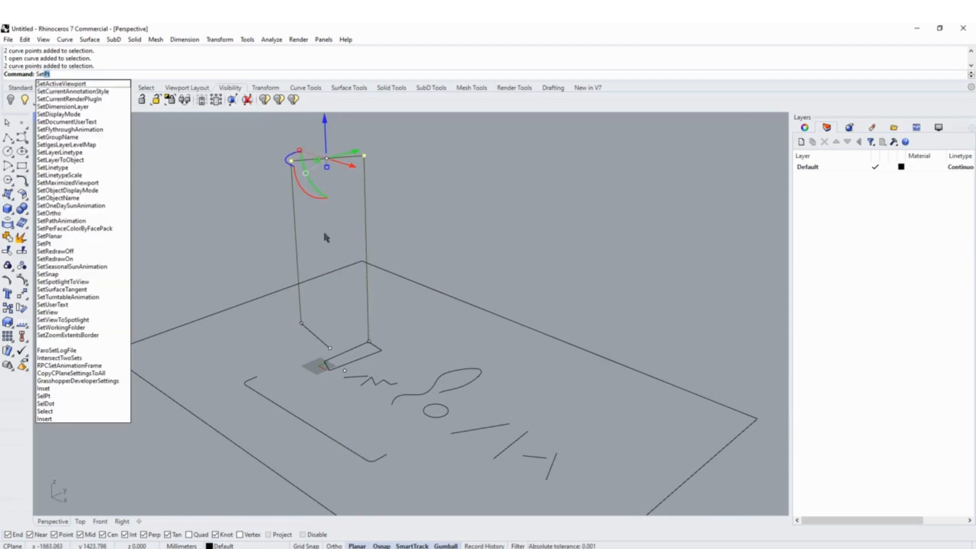
type("Pt")
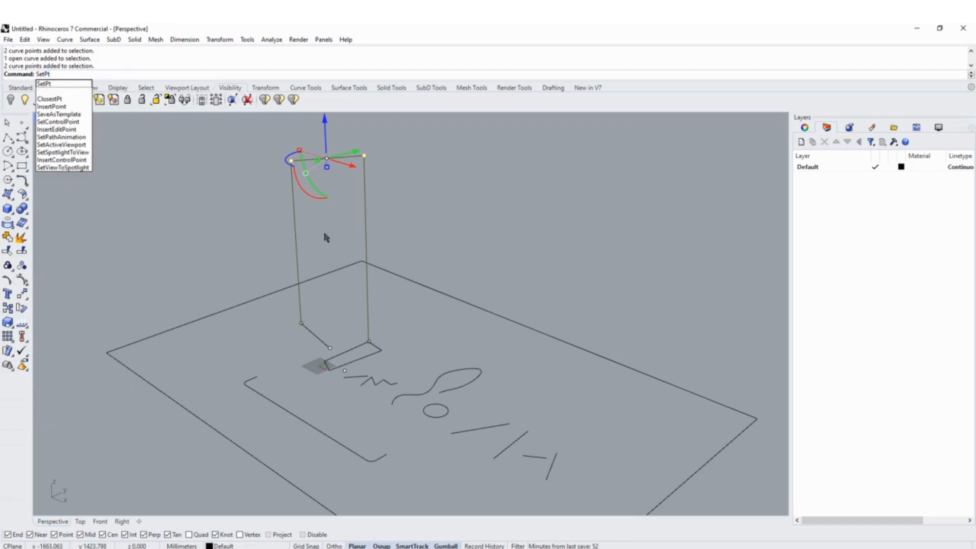
key("Return")
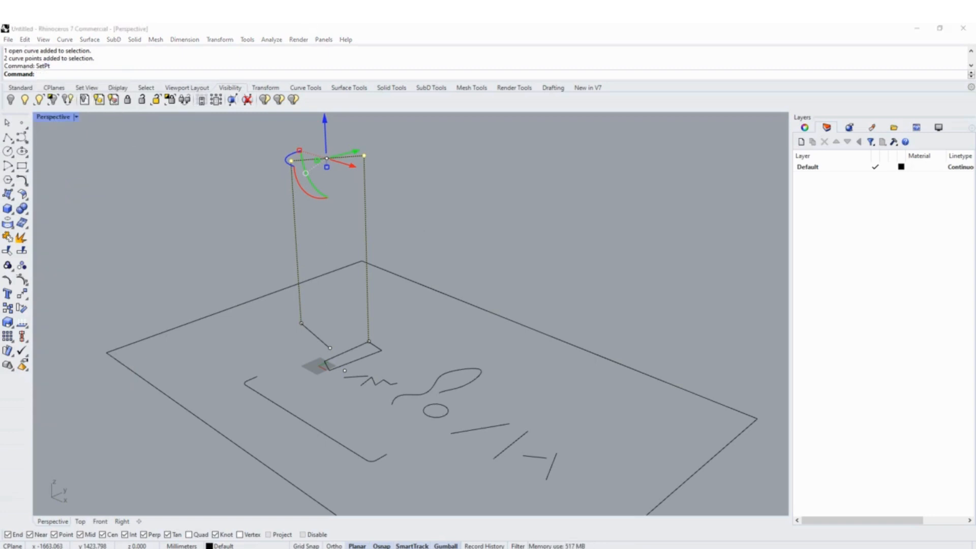
left_click_drag(209, 188, 484, 155)
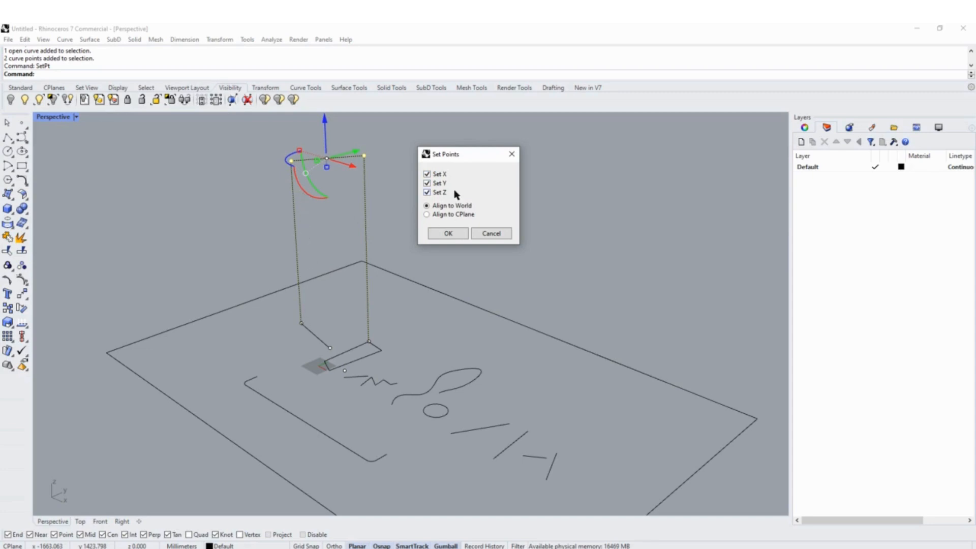
left_click(427, 183)
left_click(427, 174)
left_click(457, 235)
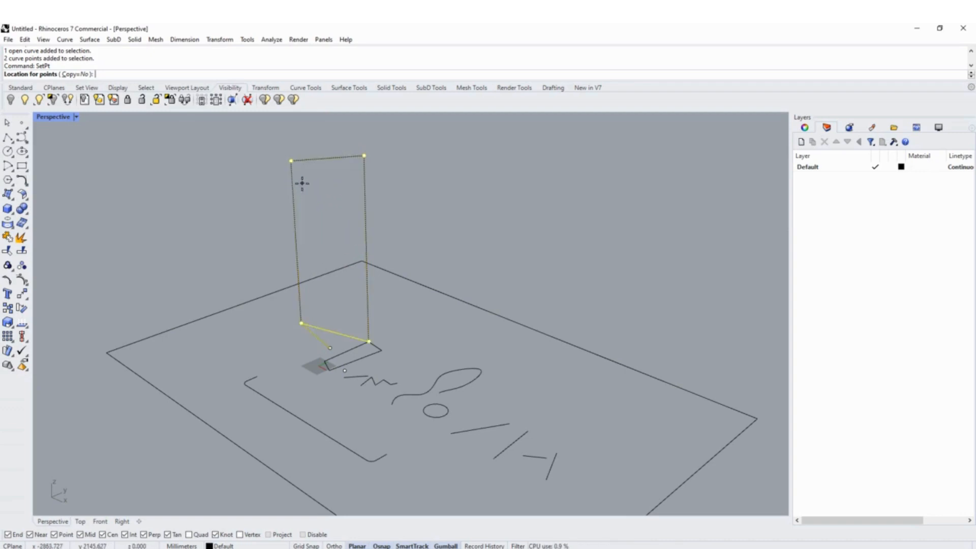
right_click_drag(292, 177, 372, 154)
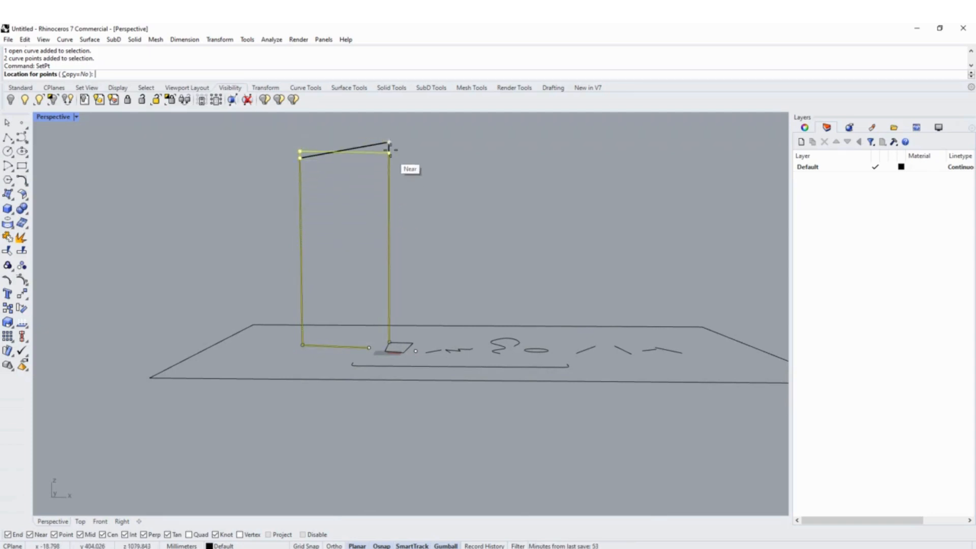
left_click(389, 142)
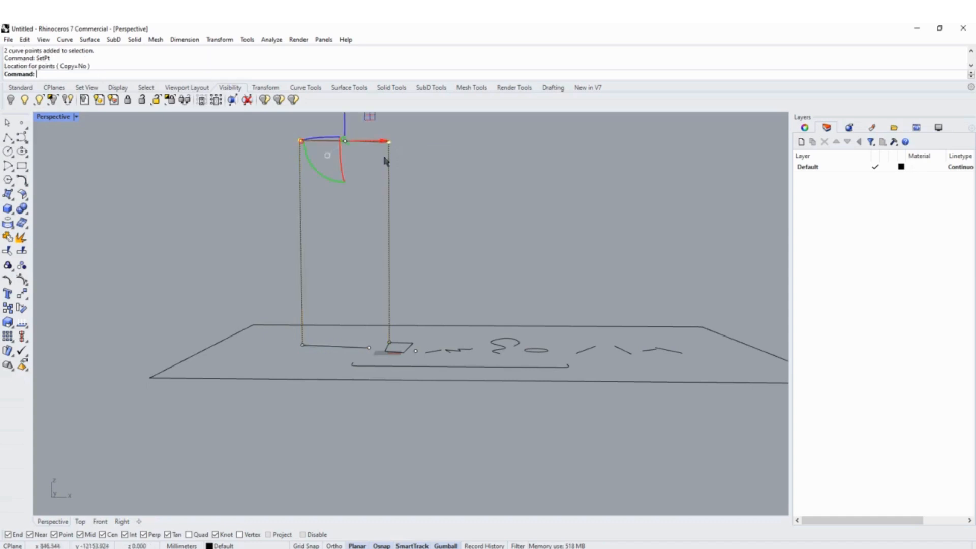
right_click_drag(430, 190, 392, 266)
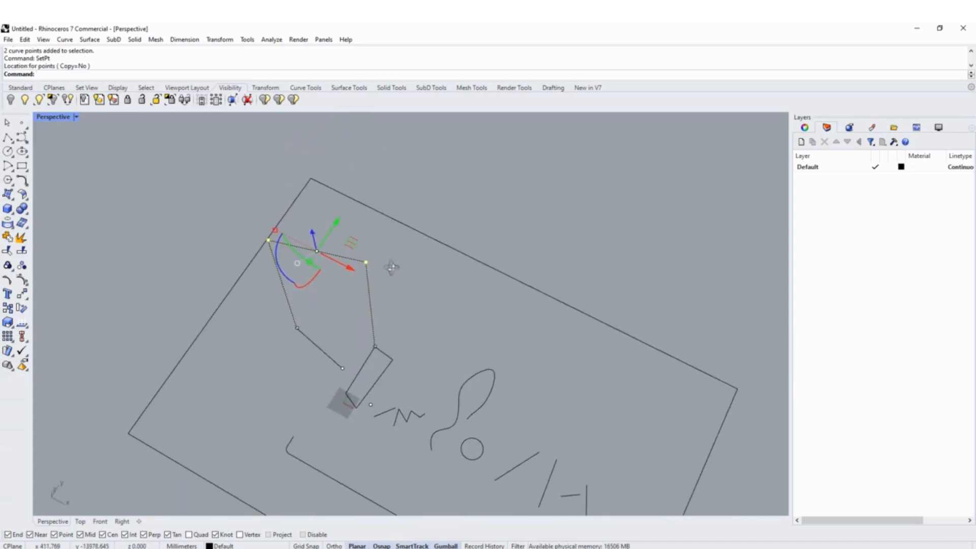
Flatten the joined curve into one vertical plane using SetPt with only Set X enabled and Align to World.
key("Escape")
key("Escape")
right_click_drag(318, 307, 432, 300, "shift")
left_click(321, 319)
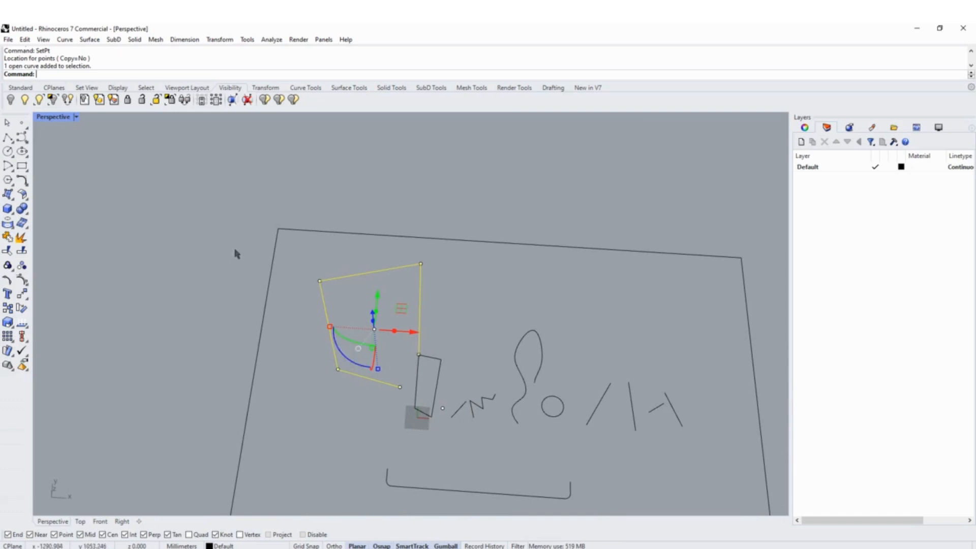
type("SetPt")
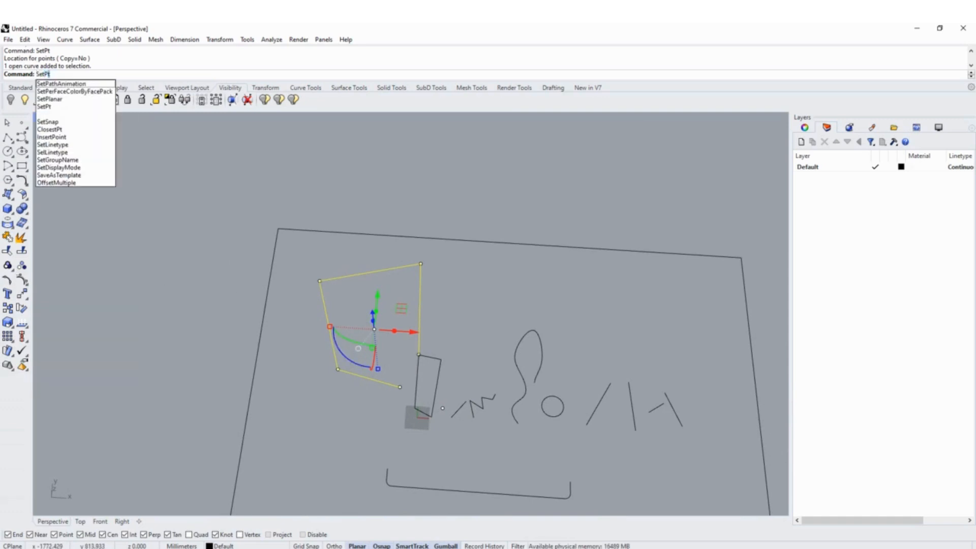
key("Return")
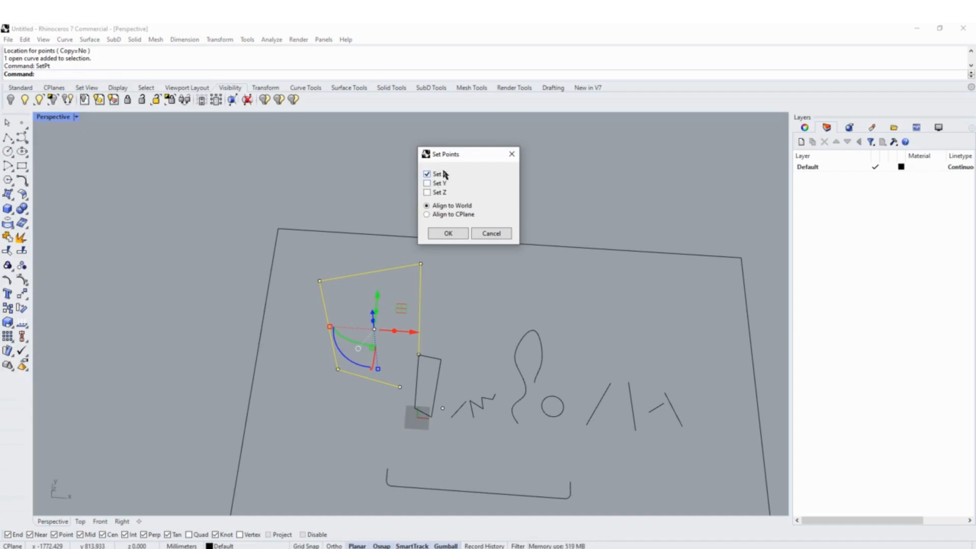
left_click(447, 233)
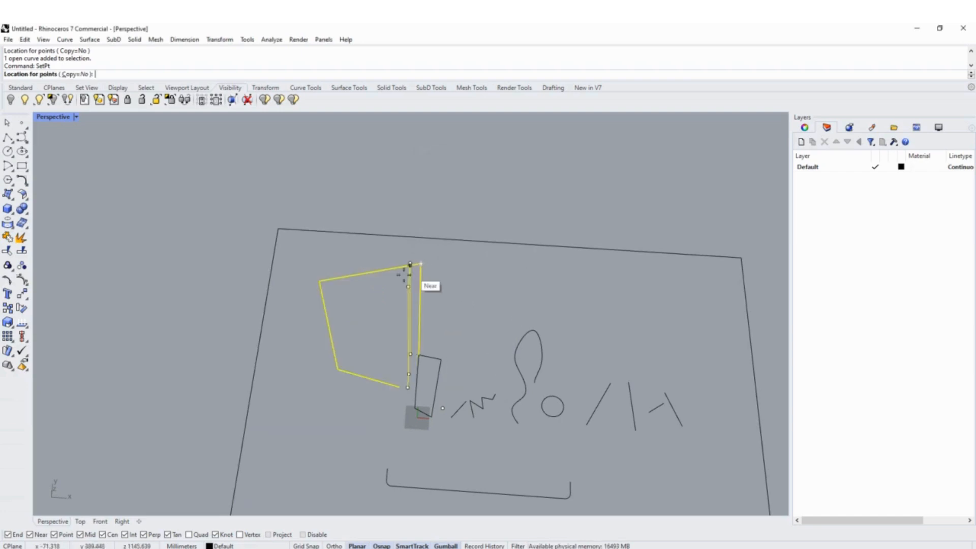
right_click_drag(424, 278, 374, 228)
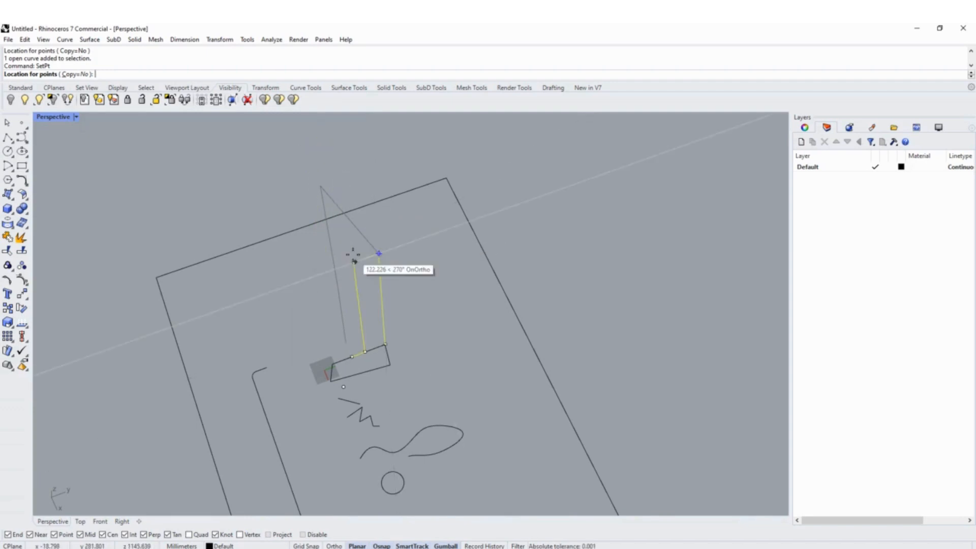
left_click(335, 268)
right_click_drag(305, 319, 398, 312)
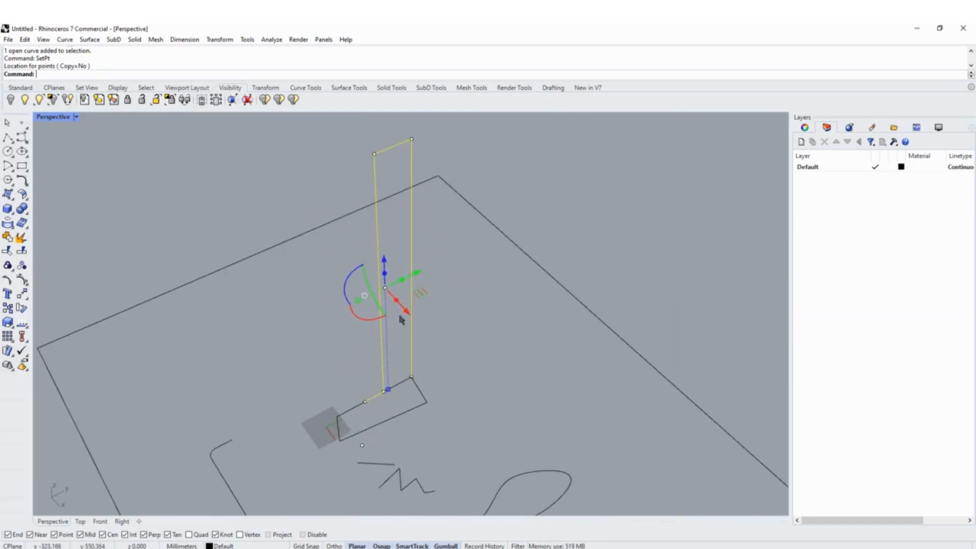
Move the flattened upright curve along the X axis, clear of the small ground rectangle, and clear the selection.
left_click_drag(404, 313, 392, 251)
right_click_drag(392, 251, 415, 328)
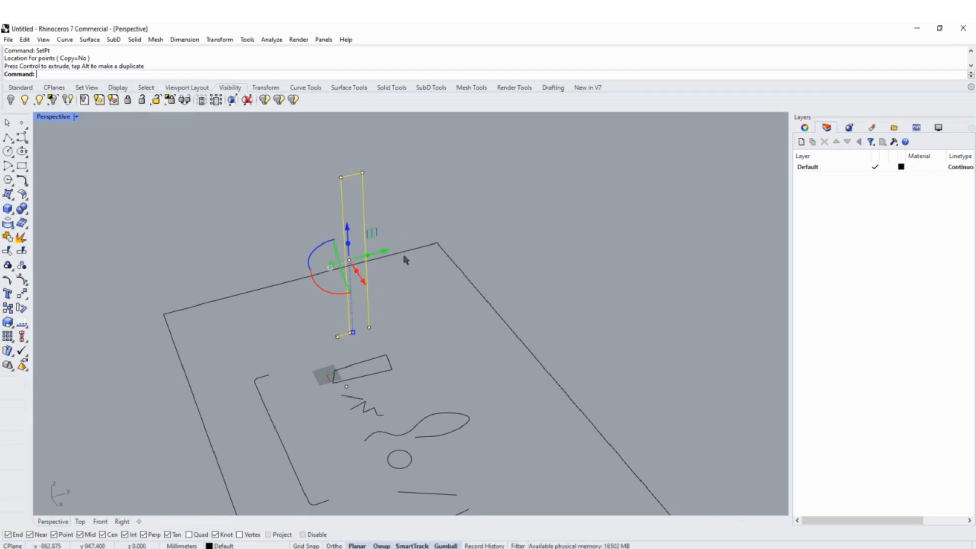
right_click_drag(386, 273, 416, 308)
left_click(414, 305)
right_click_drag(416, 366, 482, 341)
scroll(412, 408, "up", 4)
scroll(386, 294, "down", 6)
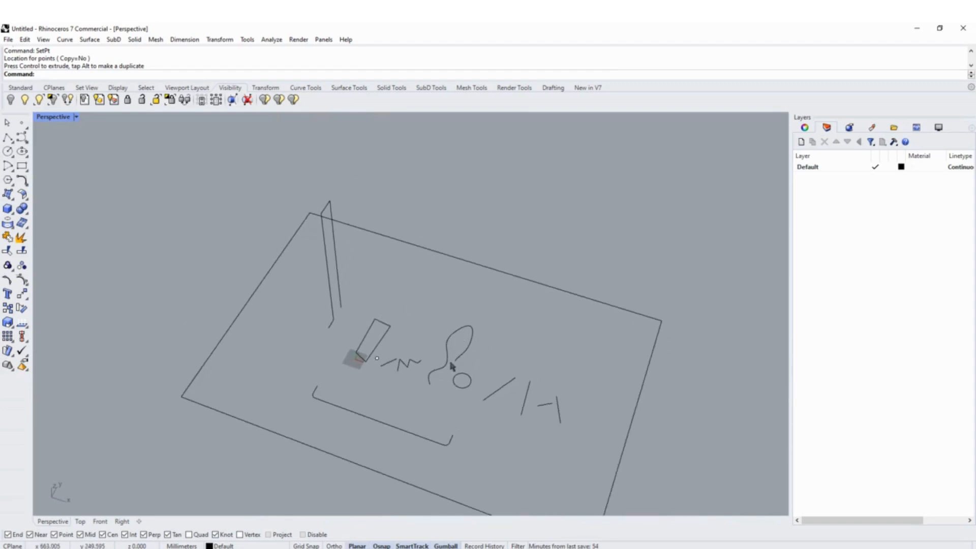
Select the looping freeform curve above the circle and stretch it with the gumball along X and along Y.
scroll(449, 360, "up", 2)
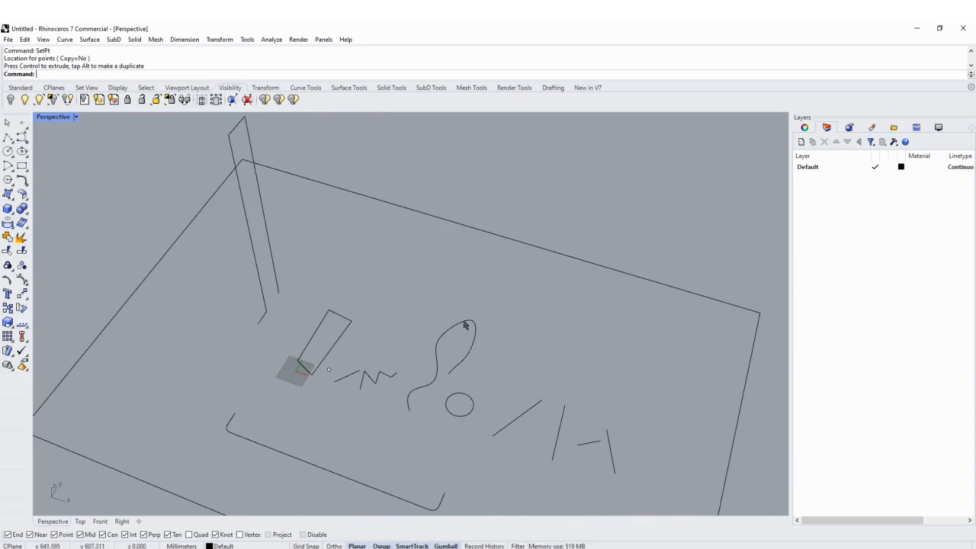
left_click(470, 323)
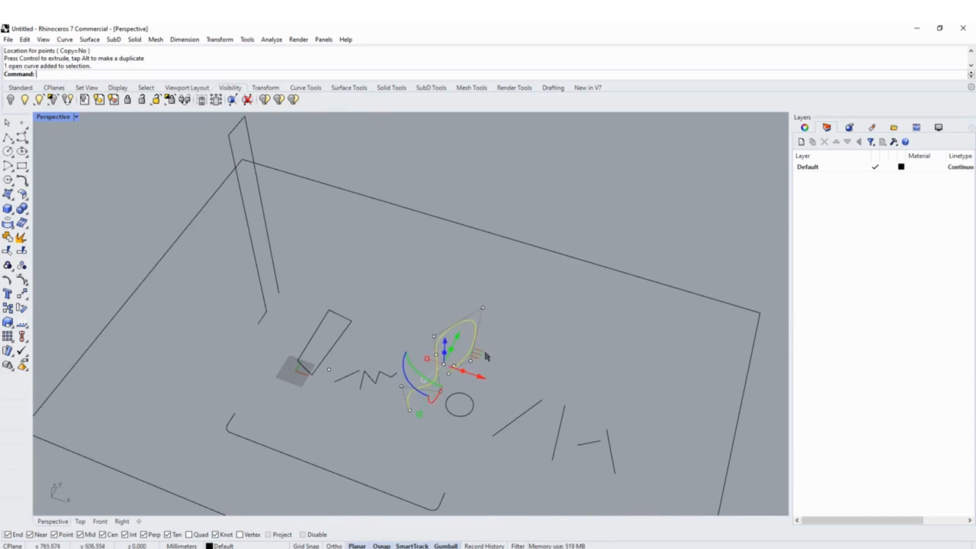
right_click_drag(447, 351, 440, 385)
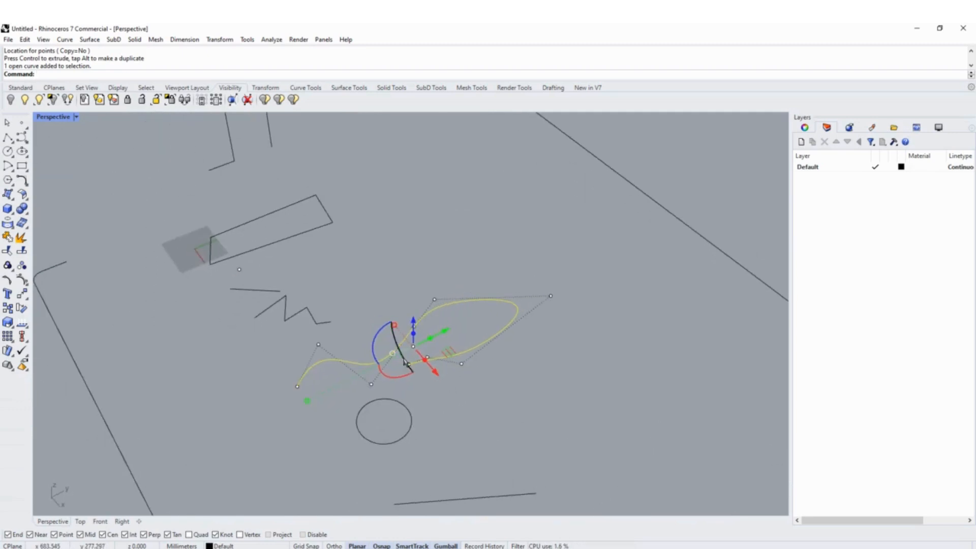
mouse_move(394, 322)
left_mouse_down()
mouse_move(384, 279)
mouse_move(394, 327)
mouse_move(391, 306)
left_mouse_up()
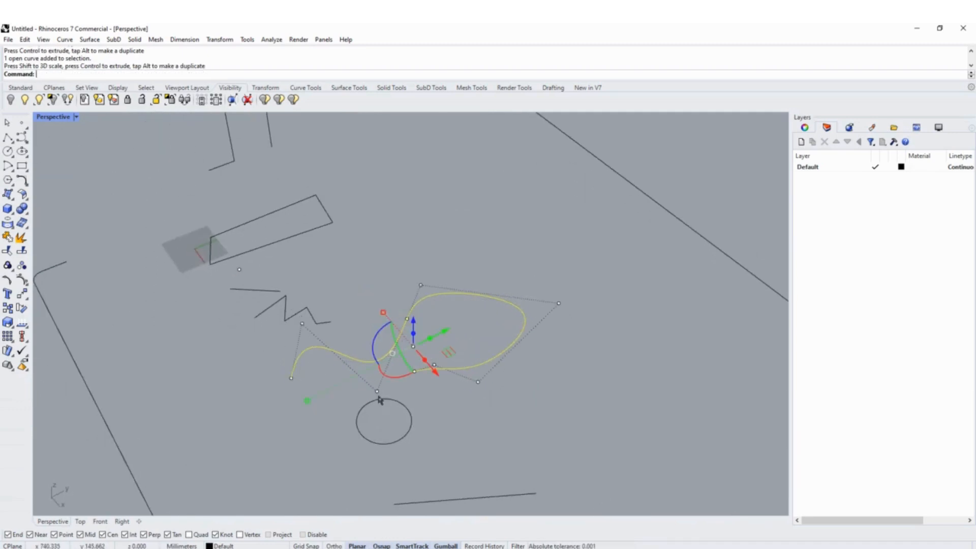
left_click_drag(308, 401, 300, 432)
right_click_drag(338, 392, 388, 320)
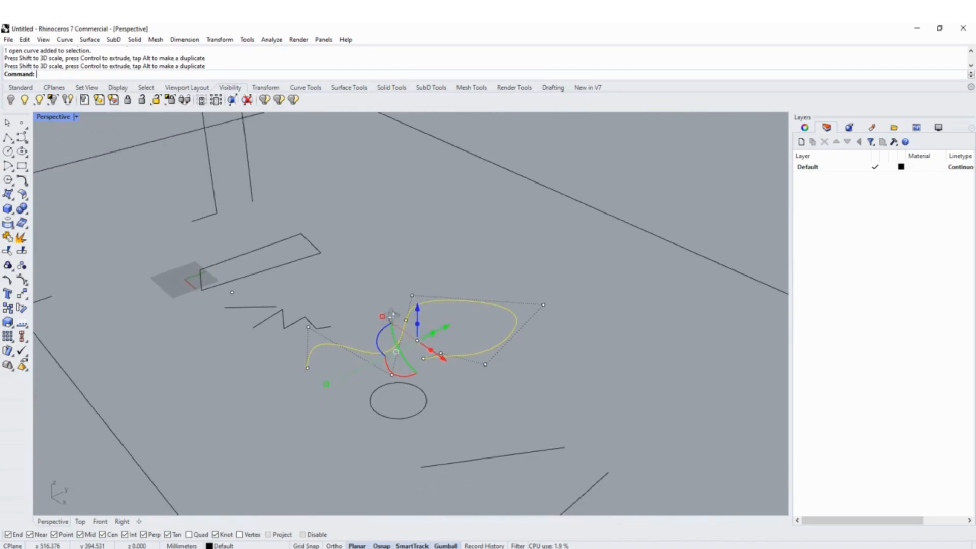
Start a Scale1D operation on the selected looping curve.
type("Scale1D")
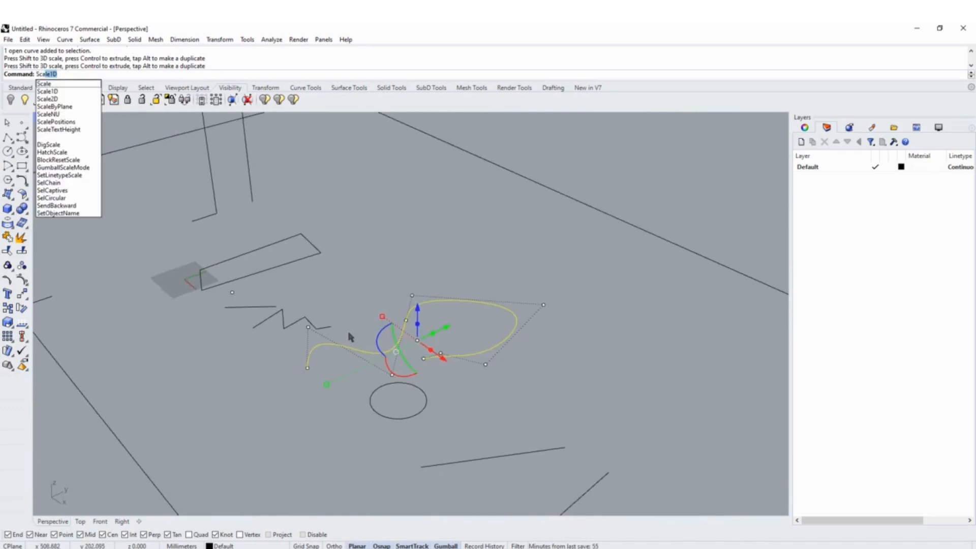
Resize the selected freeform curve with the gumball's scale handles, finishing with a uniform enlargement.
key("Escape")
right_click_drag(445, 292, 436, 320)
right_click_drag(431, 375, 447, 350)
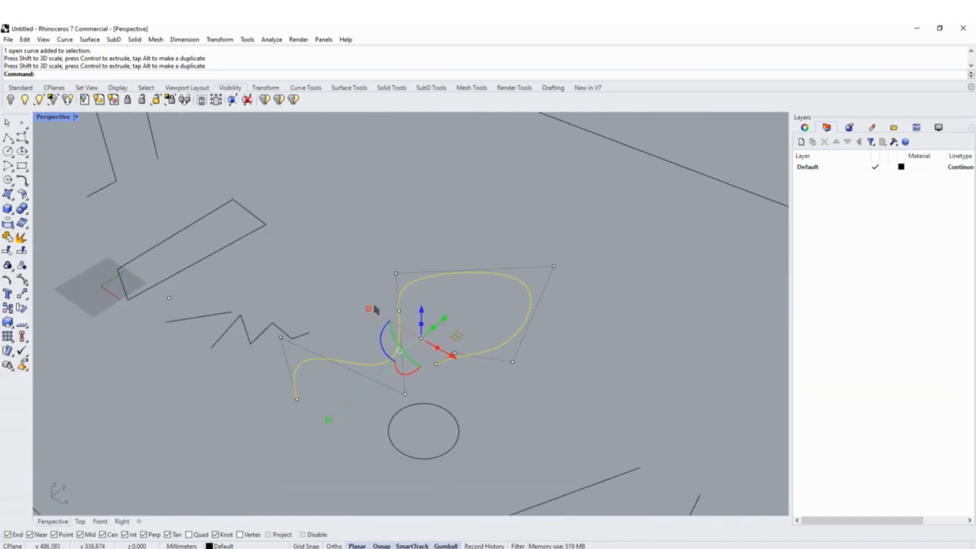
mouse_move(368, 309)
left_mouse_down()
mouse_move(331, 281)
mouse_move(399, 331)
mouse_move(341, 282)
mouse_move(378, 316)
left_mouse_up()
scroll(416, 346, "down", 4)
right_click_drag(404, 368, 387, 375)
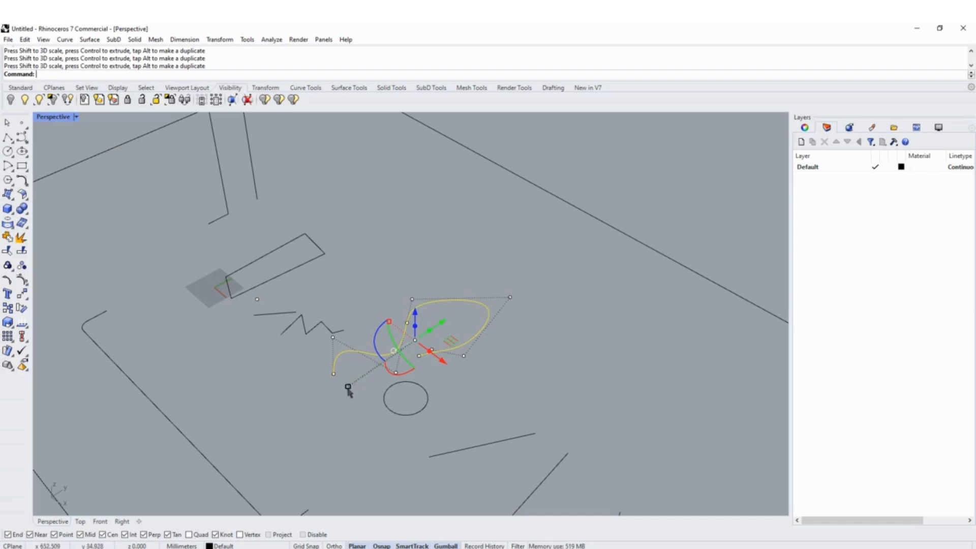
left_click_drag(348, 387, 339, 418, "shift")
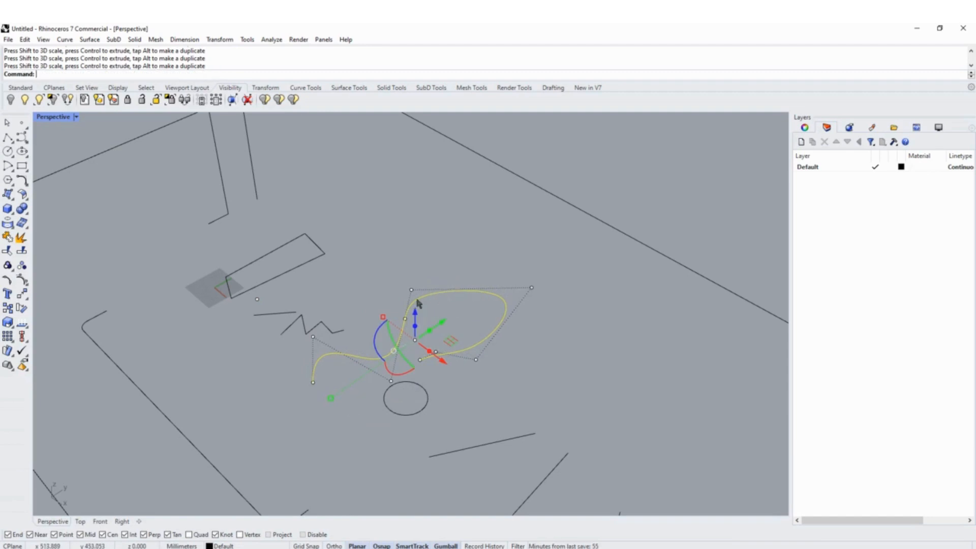
Stretch the short diagonal line with Scale1D from its lower endpoint, using its upper endpoint as reference, until it meets the large rectangle's edge.
scroll(416, 301, "down", 3)
right_click_drag(413, 398, 440, 343)
scroll(463, 295, "down", 2)
scroll(427, 312, "up", 4)
scroll(442, 316, "down", 3)
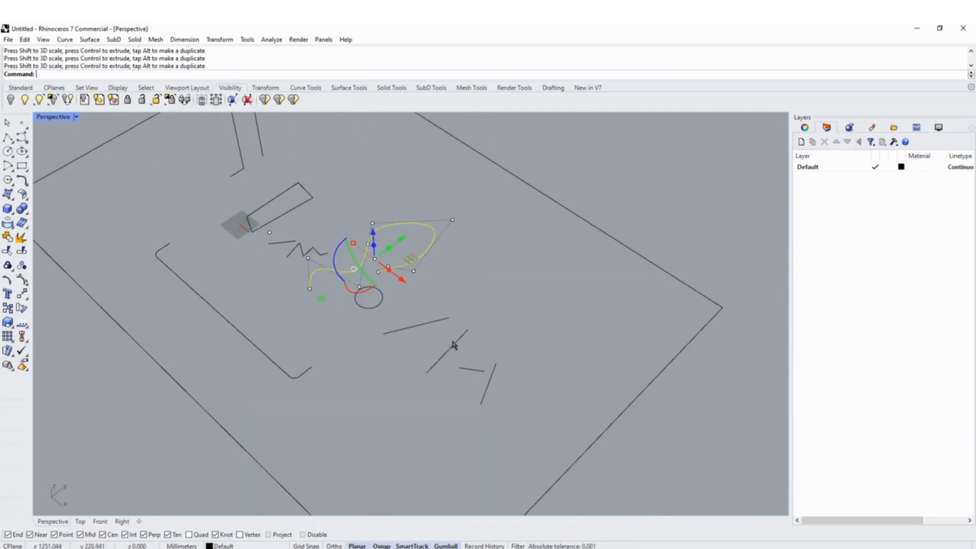
left_click(454, 342)
scroll(451, 342, "down", 3)
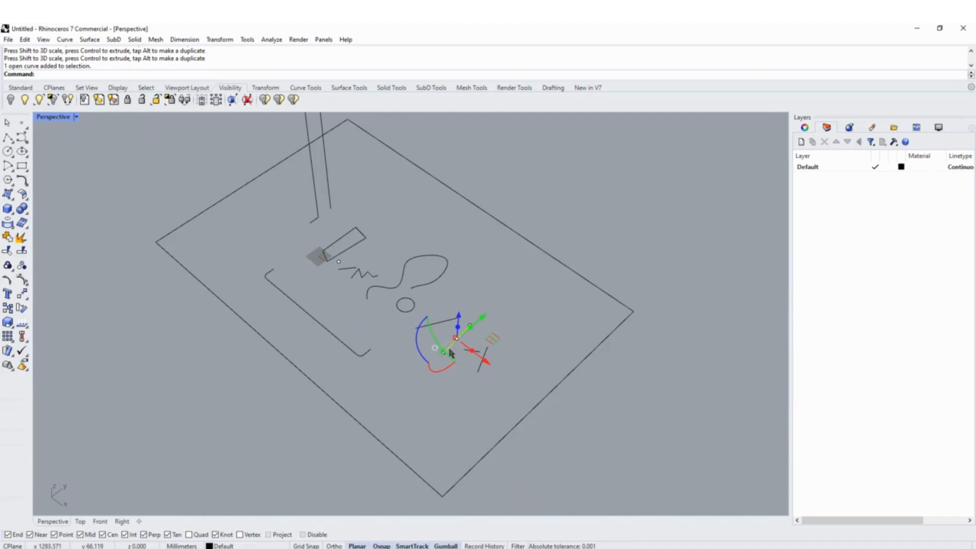
scroll(443, 358, "up", 3)
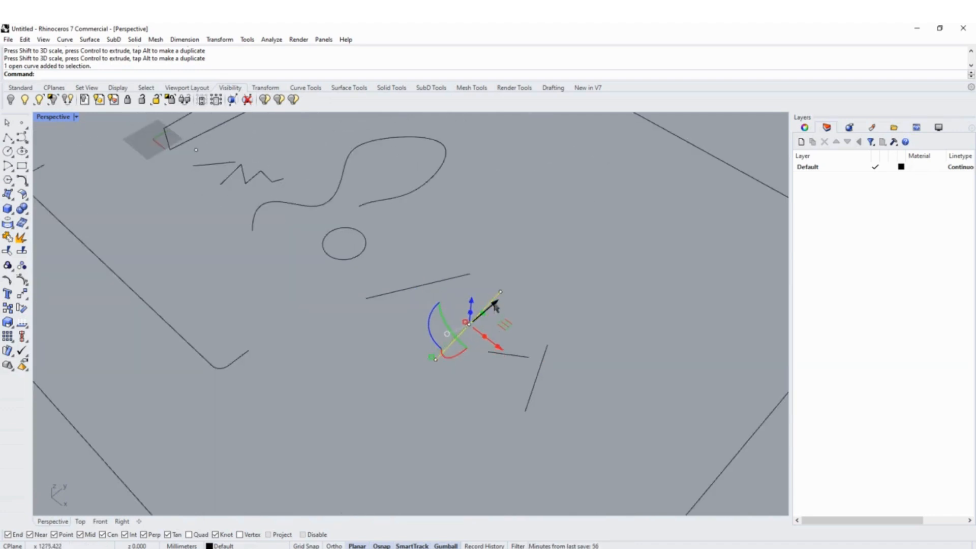
scroll(501, 301, "down", 2)
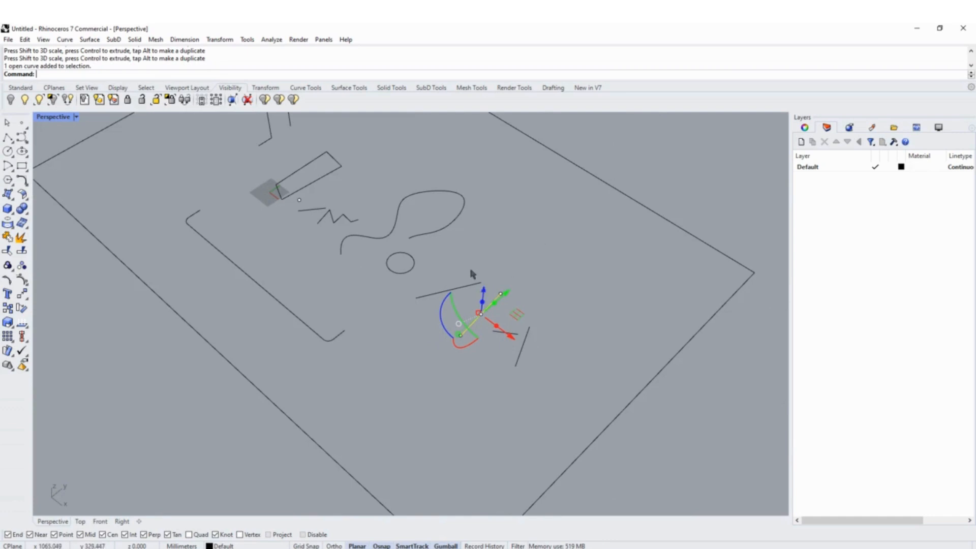
scroll(475, 269, "up", 1)
type("Scale1D")
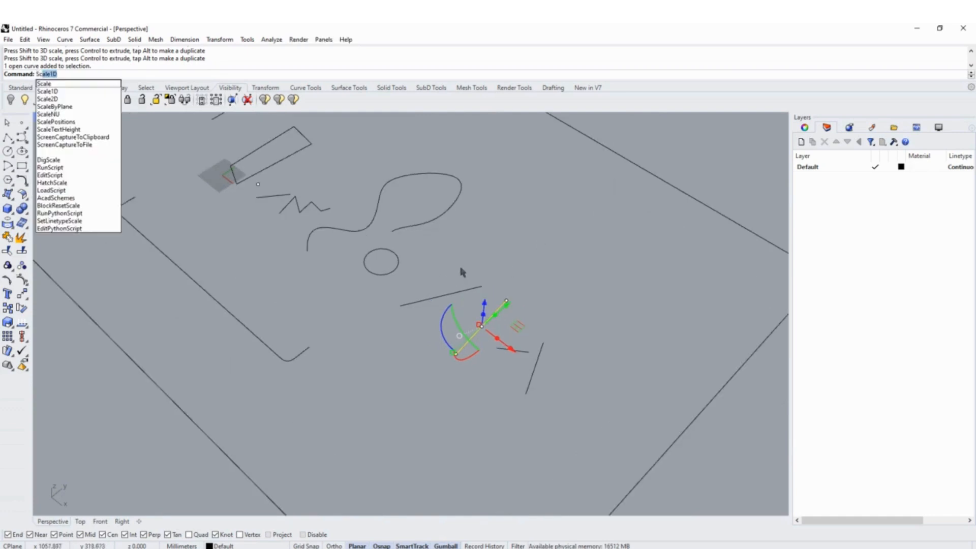
left_click(71, 92)
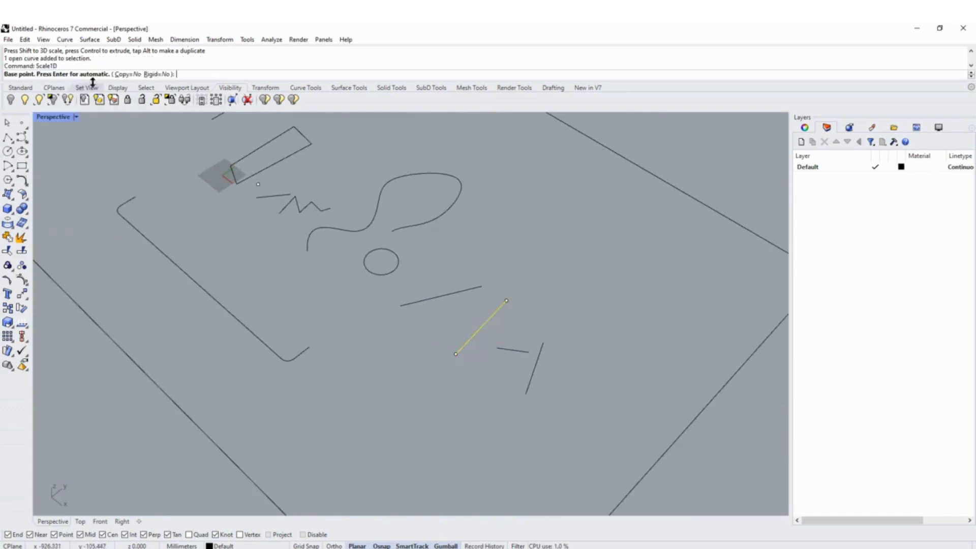
left_click(456, 353)
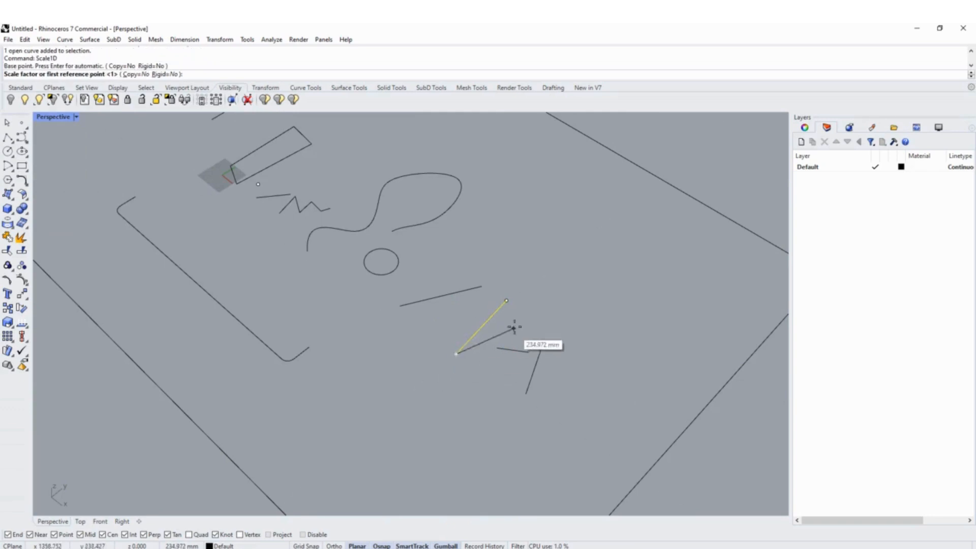
left_click(504, 302)
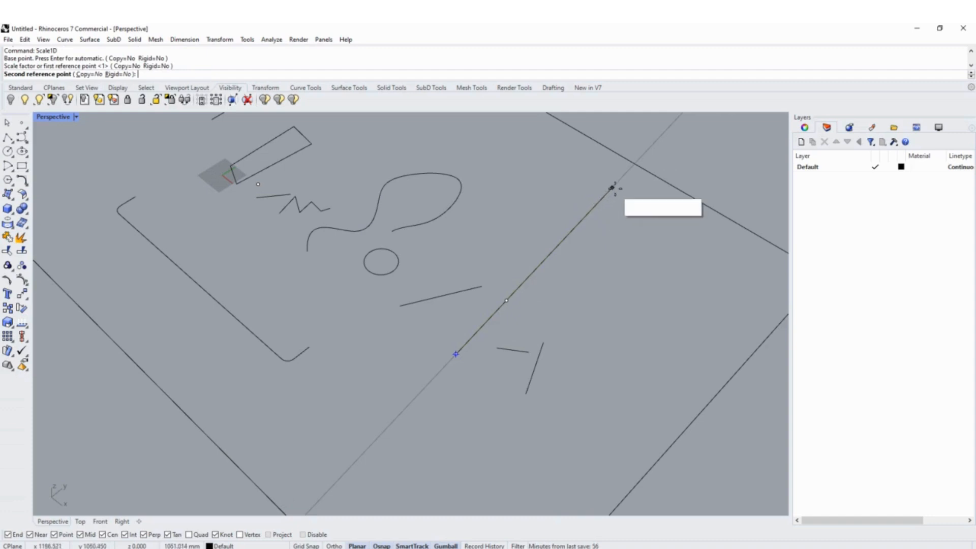
left_click(634, 165)
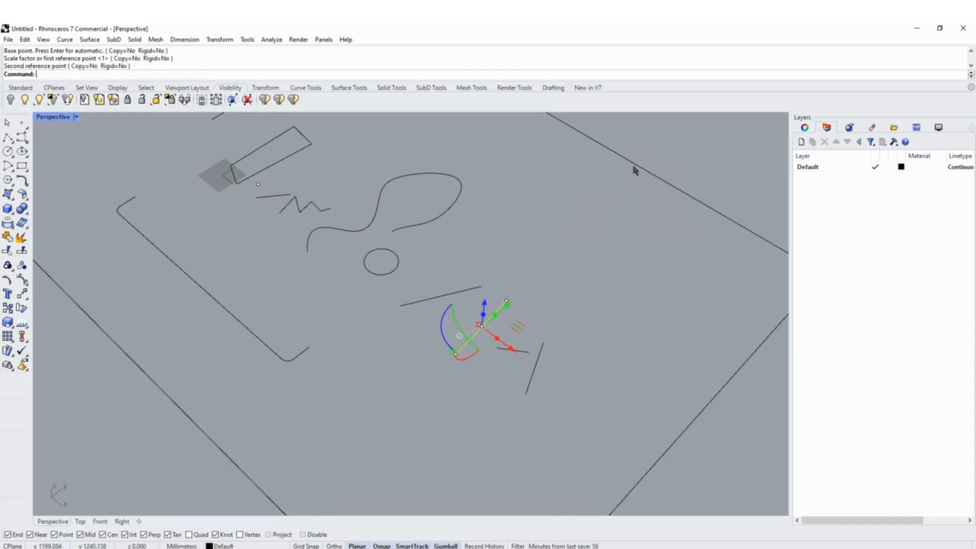
key("Return")
left_click(455, 353)
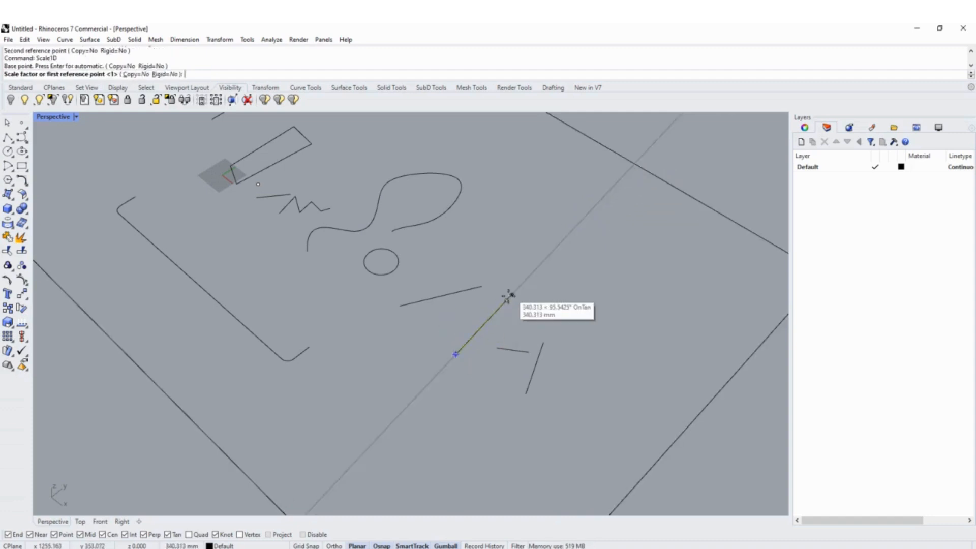
left_click(506, 301)
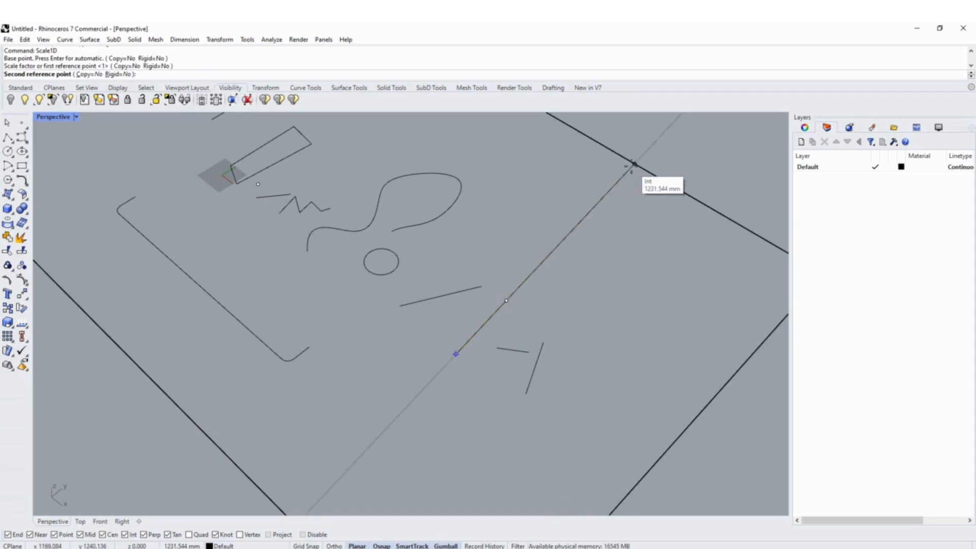
left_click(632, 167)
right_click_drag(513, 359, 533, 399)
right_click_drag(476, 344, 492, 315)
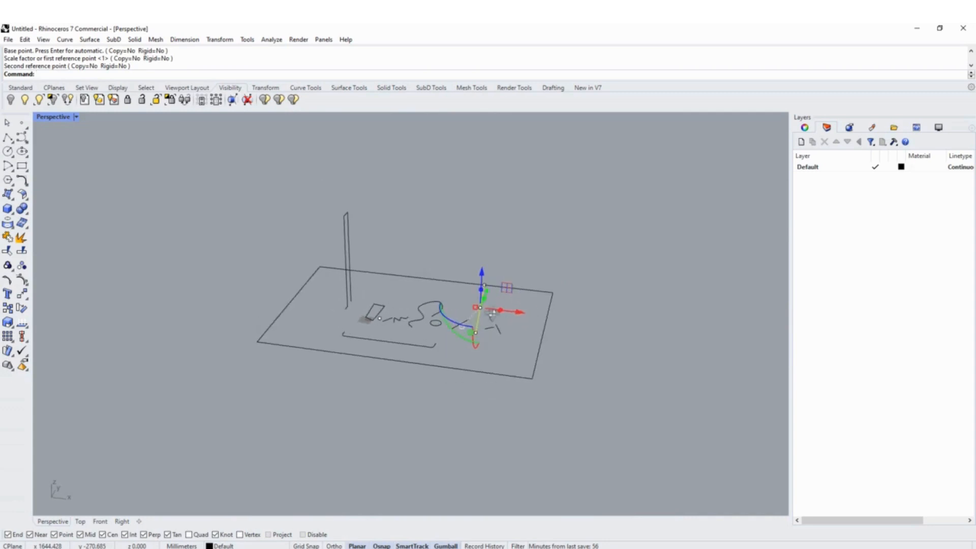
right_click_drag(439, 288, 484, 295)
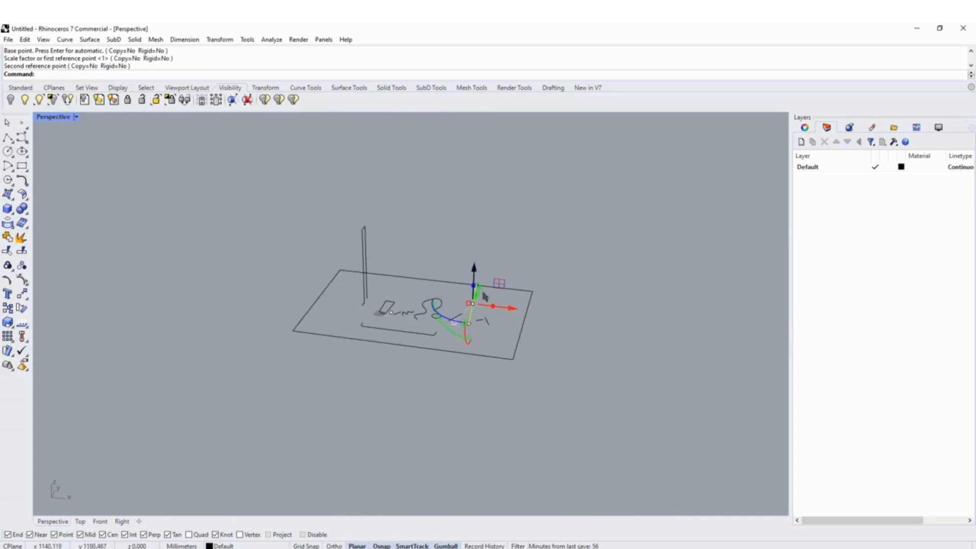
left_click(512, 308)
key("Escape")
key("Escape")
Duplicate the large boundary rectangle along the red gumball axis so the copy sits beside the original, and deselect it.
scroll(491, 316, "up", 6)
right_click_drag(505, 278, 452, 353)
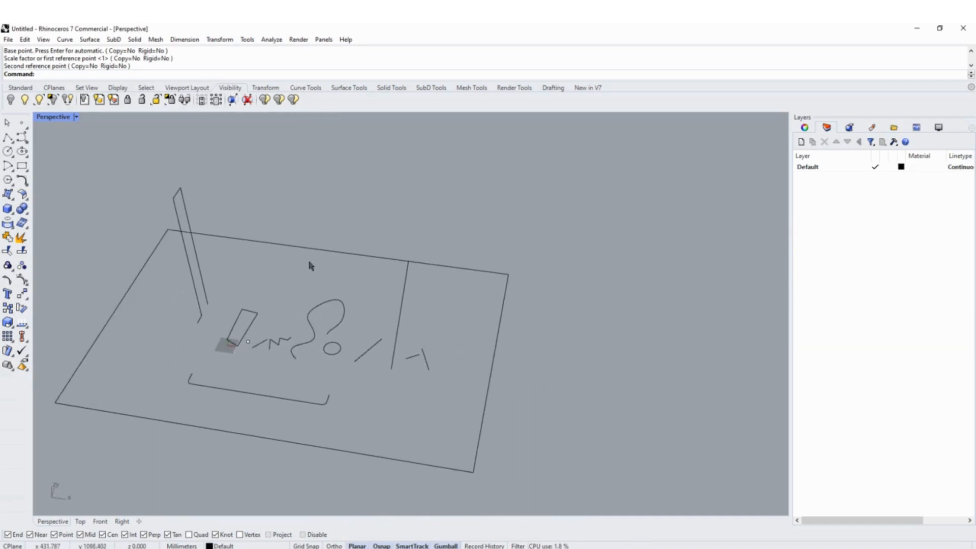
scroll(308, 262, "down", 5)
right_click_drag(371, 305, 373, 296)
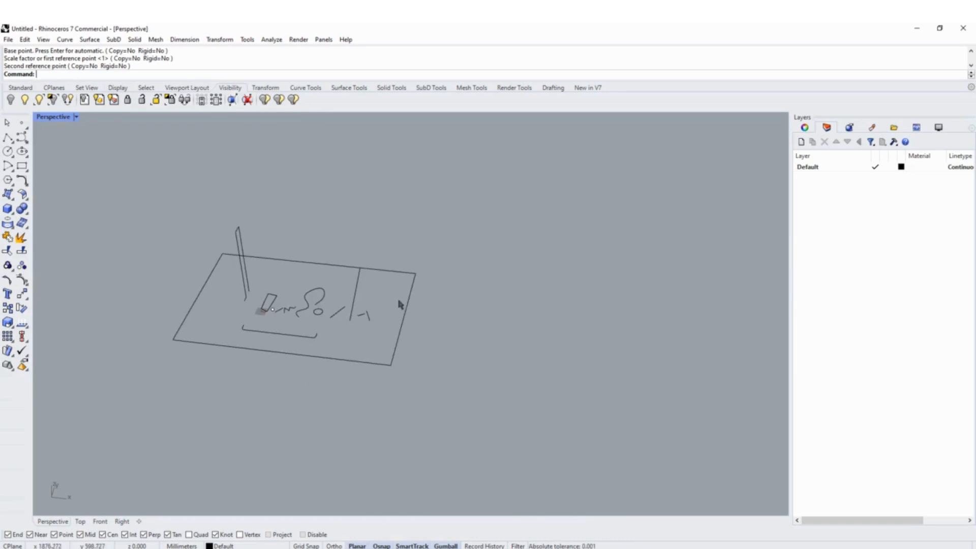
left_click_drag(431, 283, 405, 303)
right_click_drag(405, 303, 378, 329)
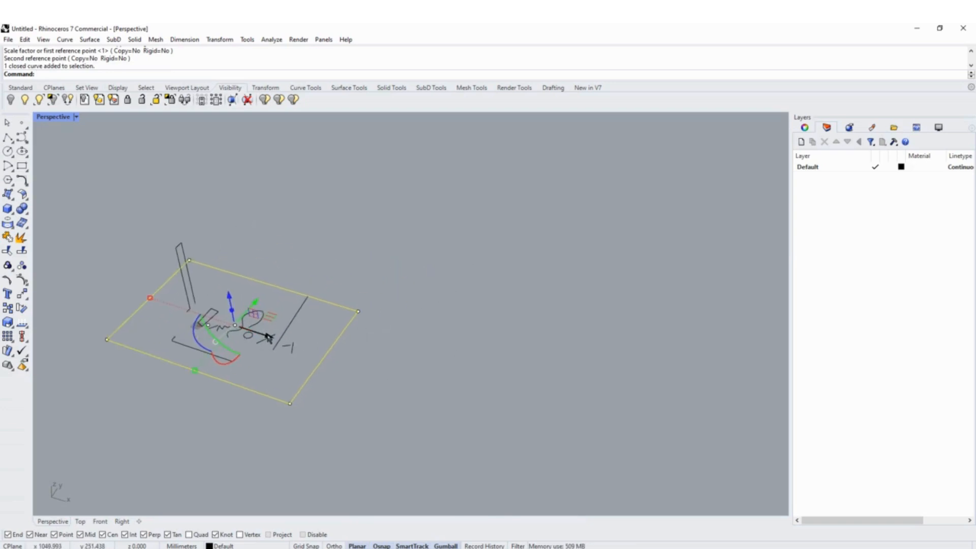
left_click_drag(268, 338, 474, 423)
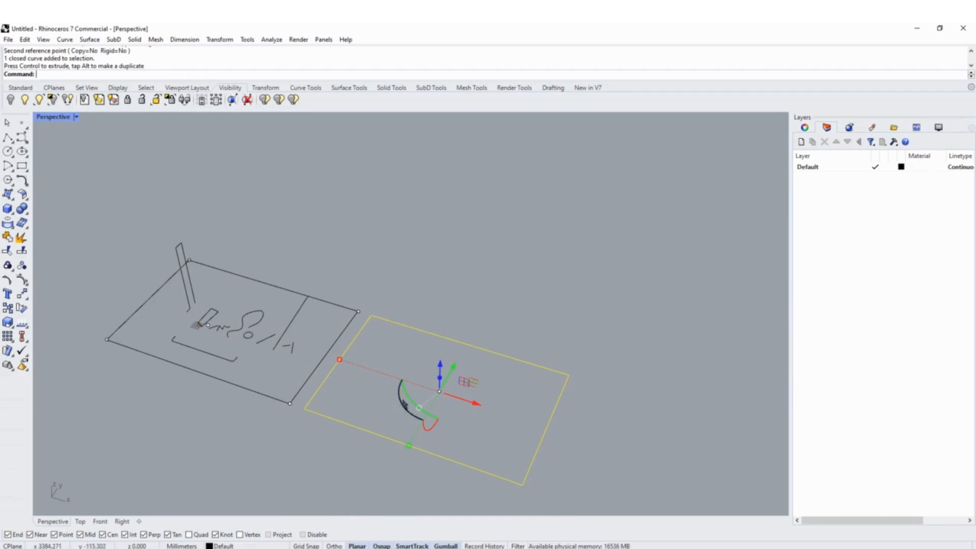
key("Escape")
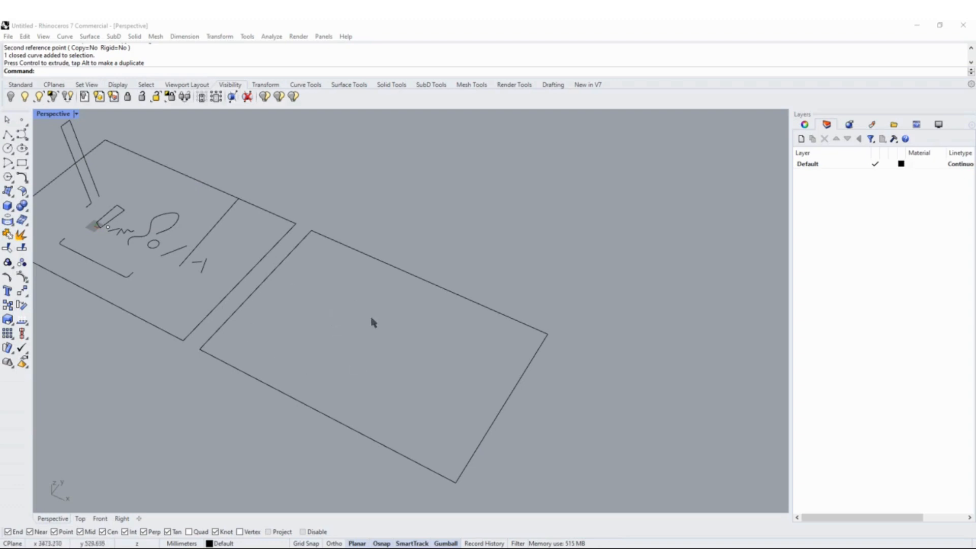
Create a freehand four-corner surface near the upper corner inside the copied rectangle.
left_click(9, 192)
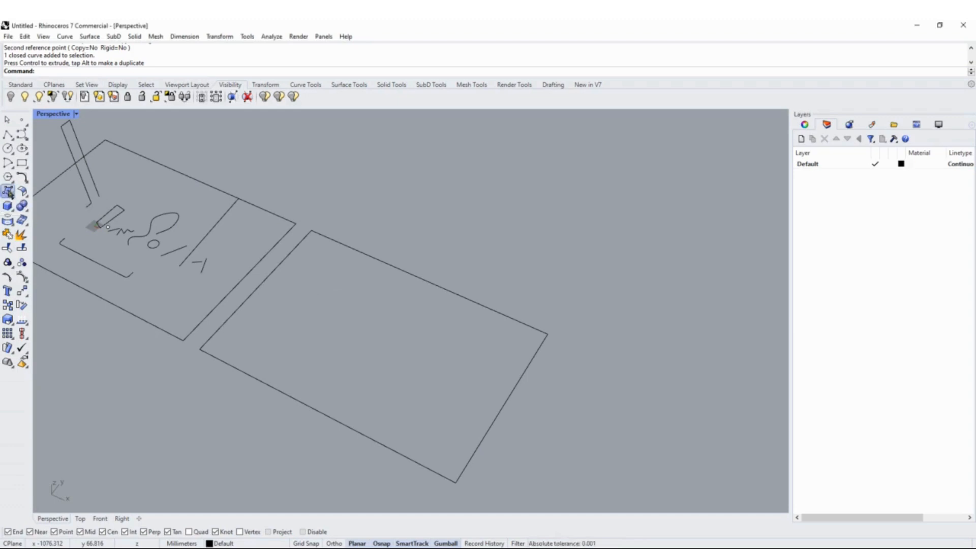
left_click(310, 273)
left_click(289, 288)
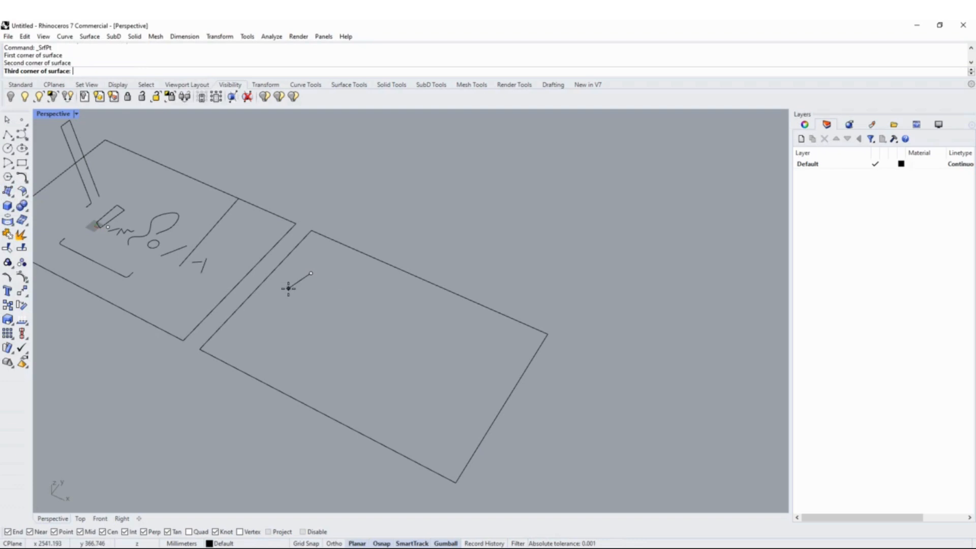
left_click(292, 313)
left_click(335, 298)
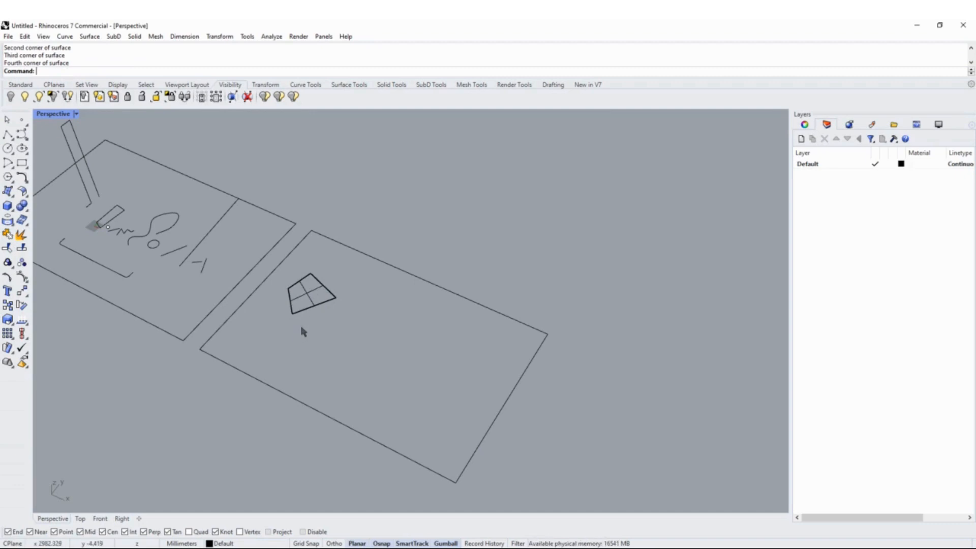
Create a second freehand four-corner surface, roughly trapezoidal, beside the first one.
right_click(303, 321)
left_click(329, 325)
left_click(347, 302)
left_click(375, 311)
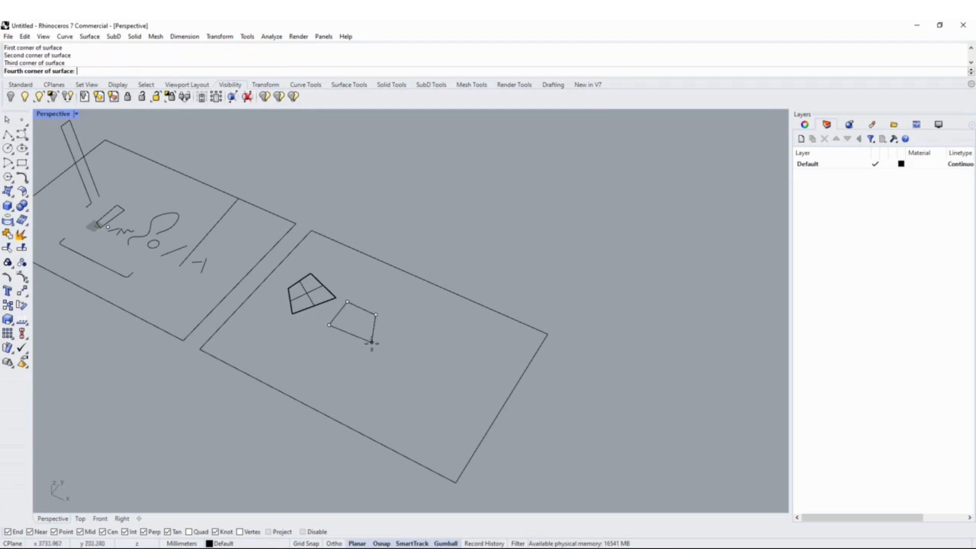
left_click(372, 342)
scroll(335, 337, "up", 1)
right_click_drag(337, 342, 199, 280)
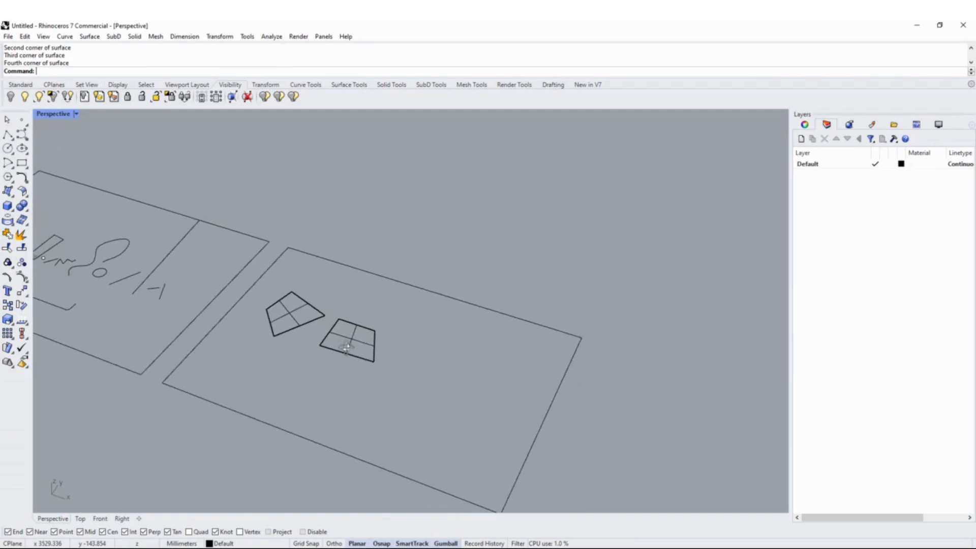
Create a rectangular plane corner to corner below the two four-corner surfaces and leave it deselected.
left_click(13, 196)
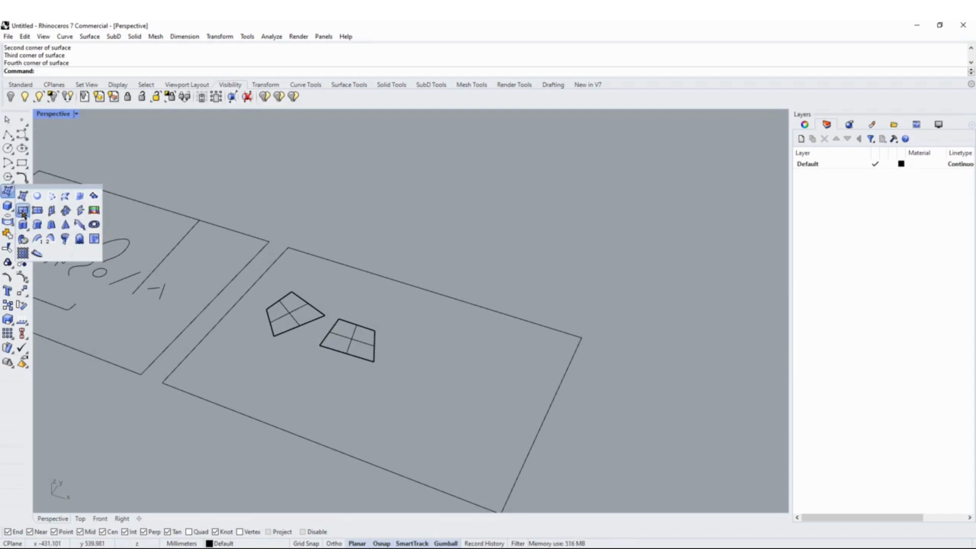
left_click(22, 212)
left_click(261, 395)
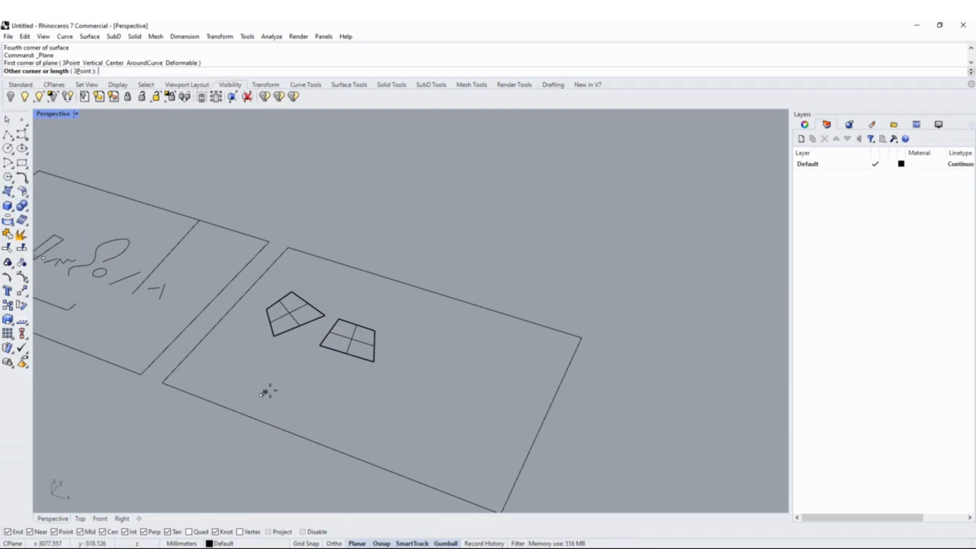
left_click(328, 388)
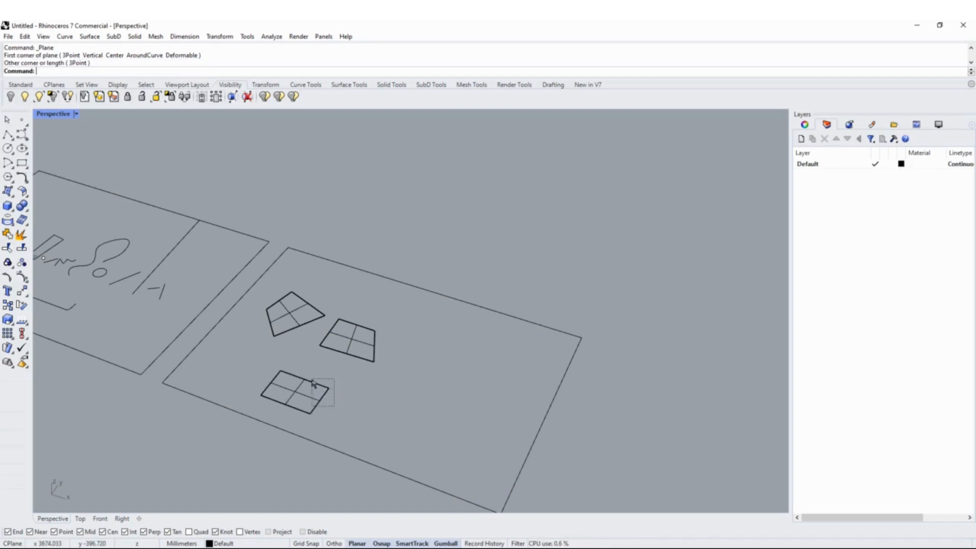
left_click(326, 392)
scroll(310, 411, "up", 3)
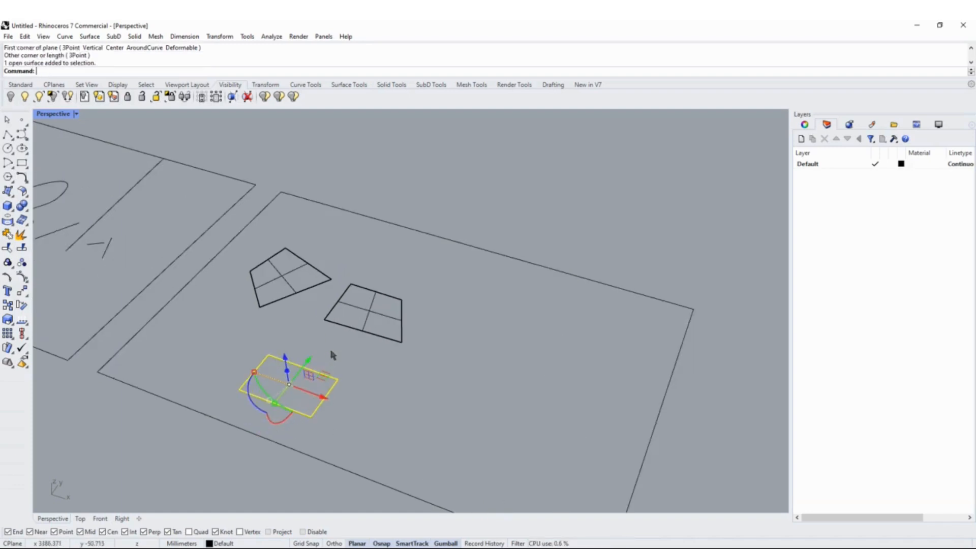
key("Escape")
scroll(301, 332, "up", 3)
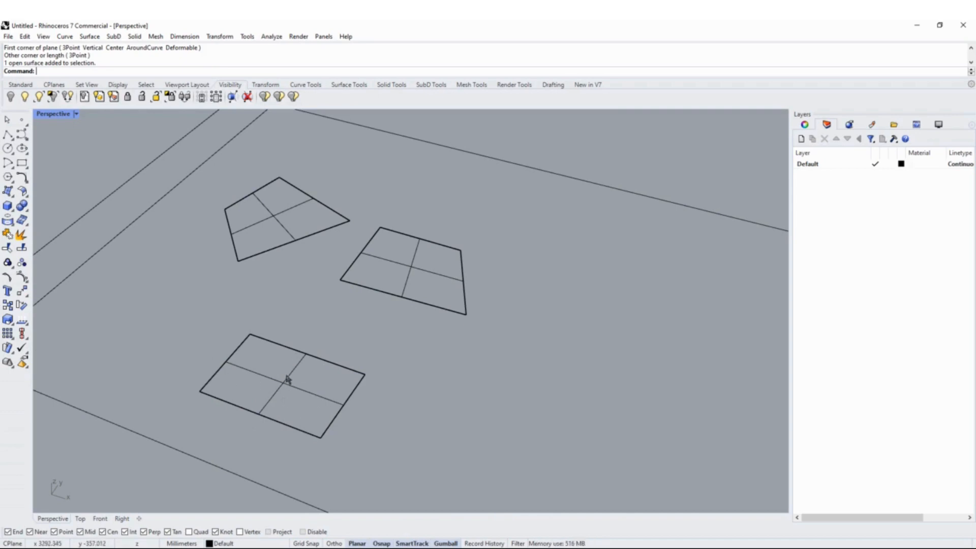
Switch surface isocurves off and back on in the Perspective viewport's Wireframe display, and select the trapezoidal surface.
left_click_drag(349, 333, 316, 366)
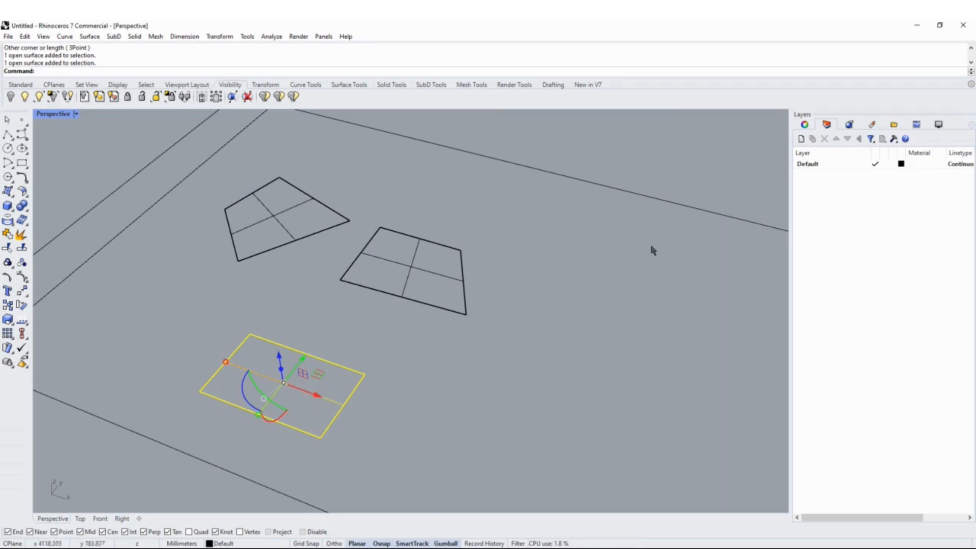
left_click(938, 125)
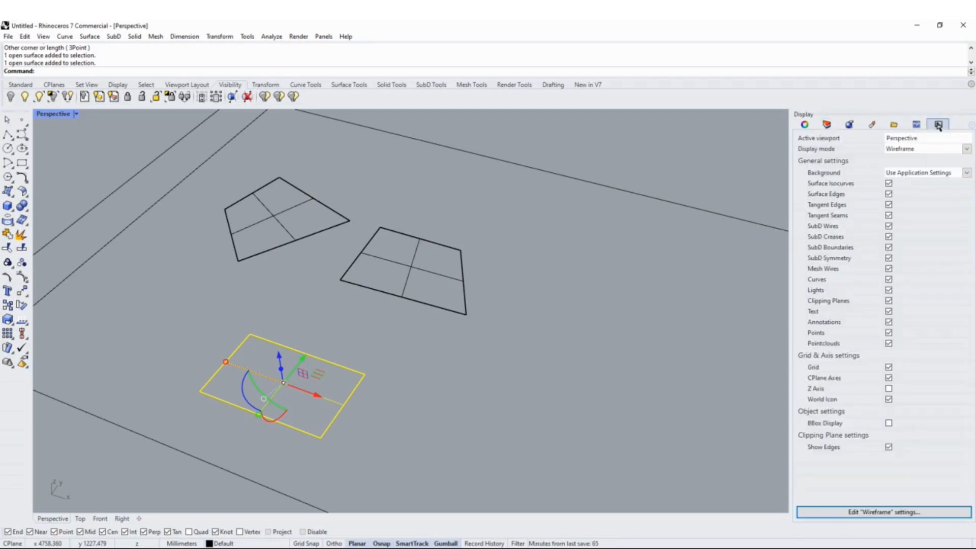
left_click(888, 183)
left_click(750, 279)
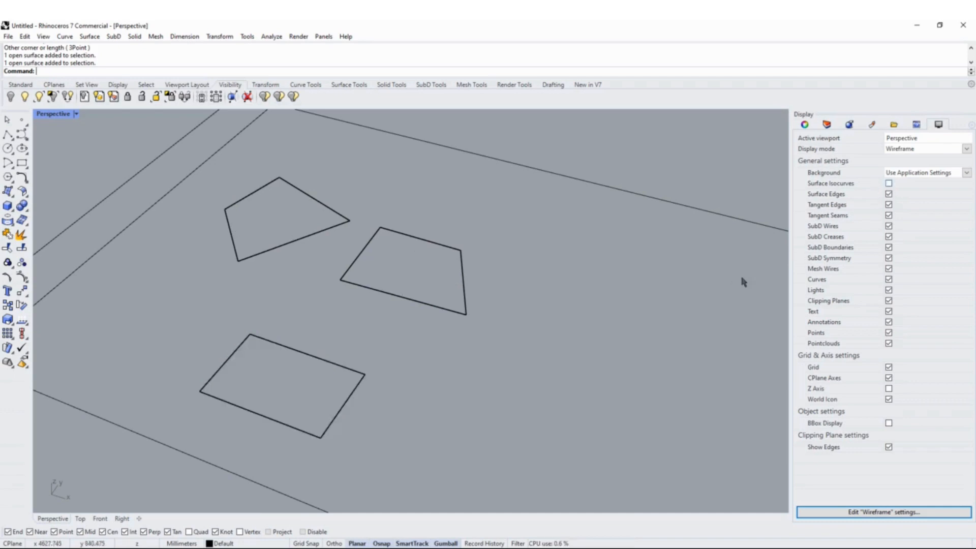
left_click(888, 183)
left_click(888, 184)
left_click(888, 183)
left_click(437, 275)
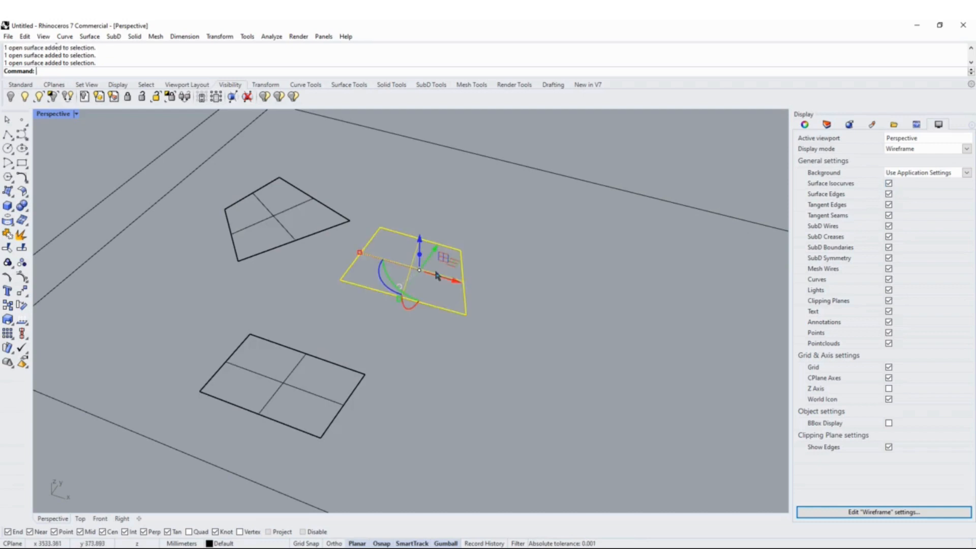
Deselect the trapezoidal surface and examine the isocurves of the three surfaces in the Perspective view.
left_click(435, 329)
left_click(463, 255)
left_click(500, 262)
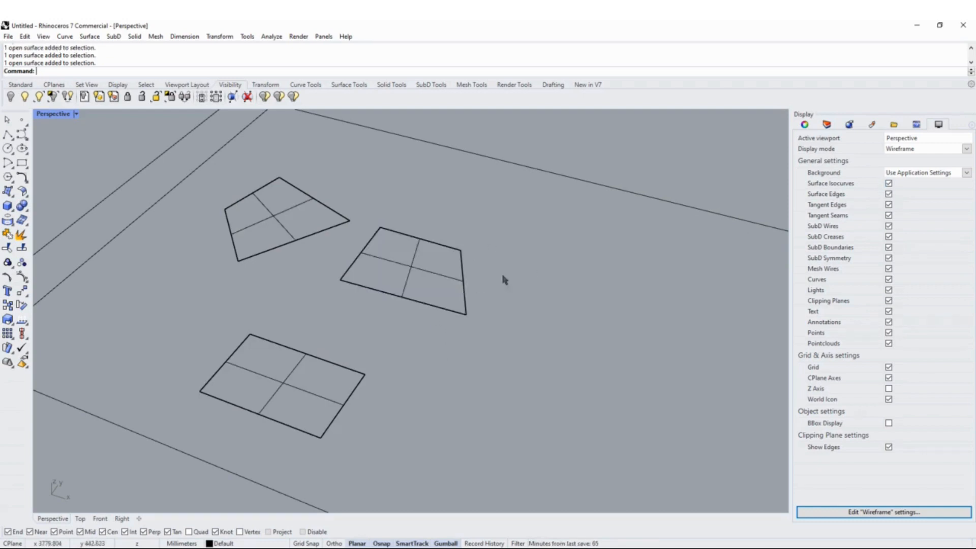
left_click_drag(501, 272, 466, 310)
scroll(478, 284, "down", 2)
right_click_drag(482, 348, 455, 354)
scroll(455, 354, "down", 2)
left_click(486, 302)
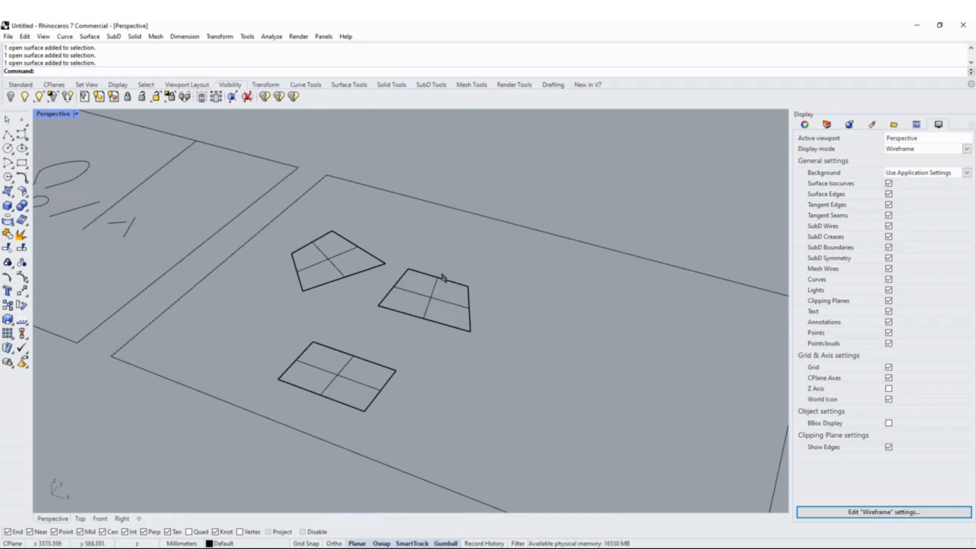
scroll(417, 336, "down", 2)
scroll(368, 356, "up", 4)
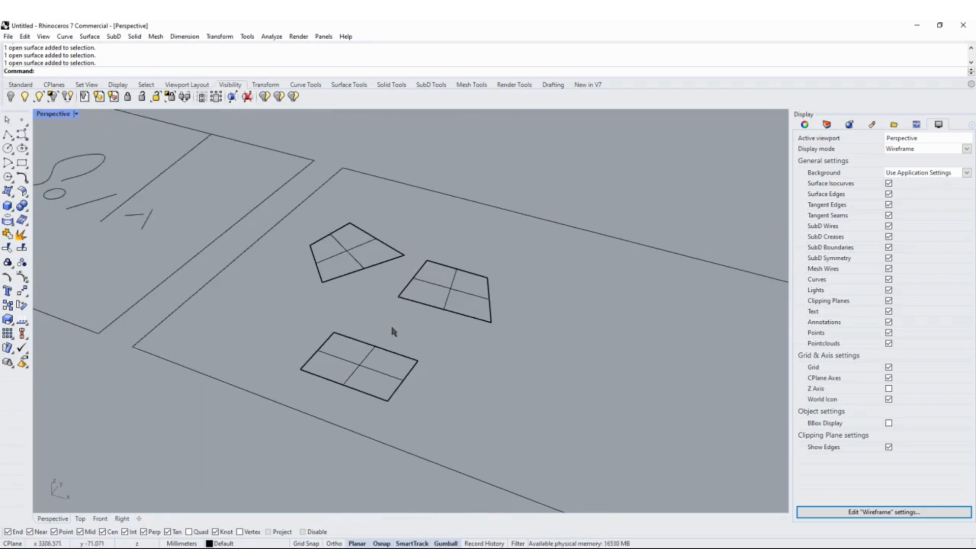
scroll(443, 292, "up", 1)
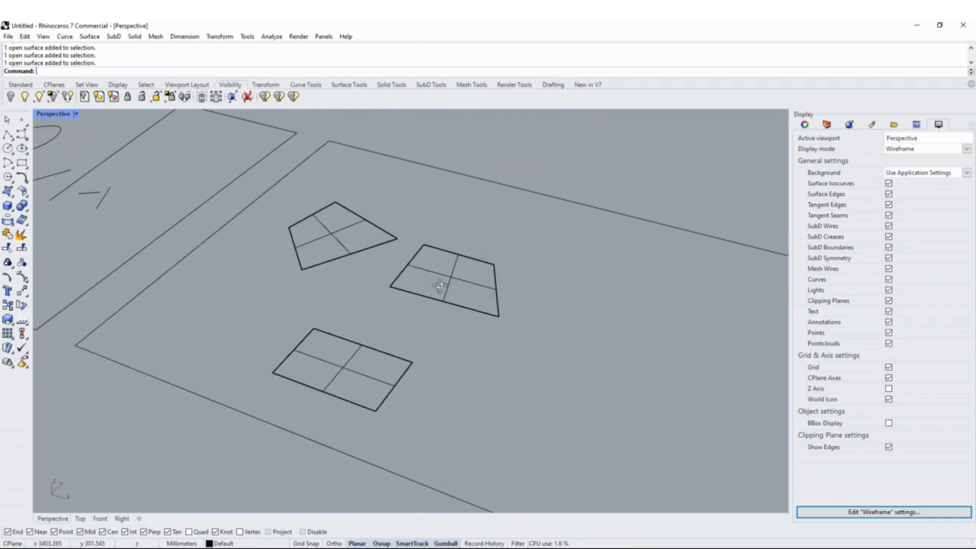
scroll(424, 311, "down", 2)
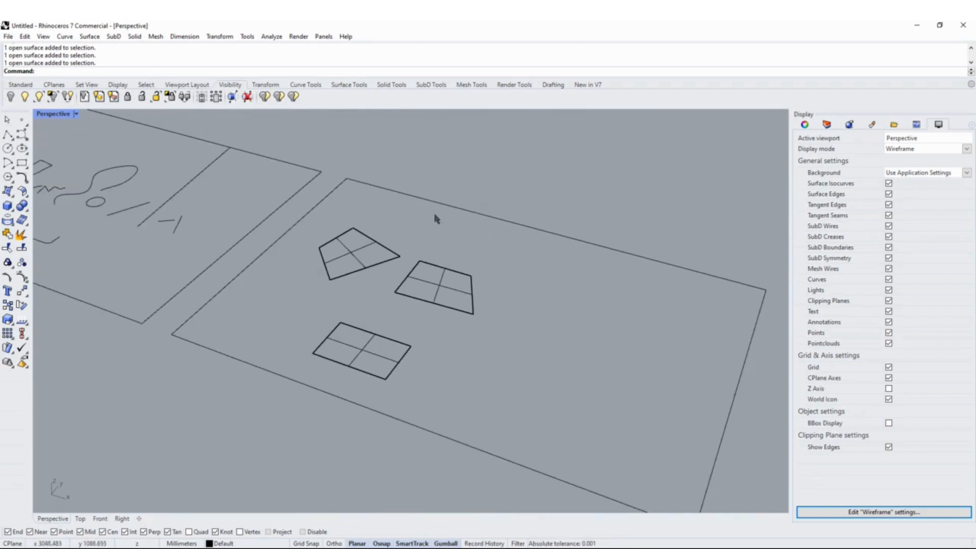
scroll(363, 312, "down", 1)
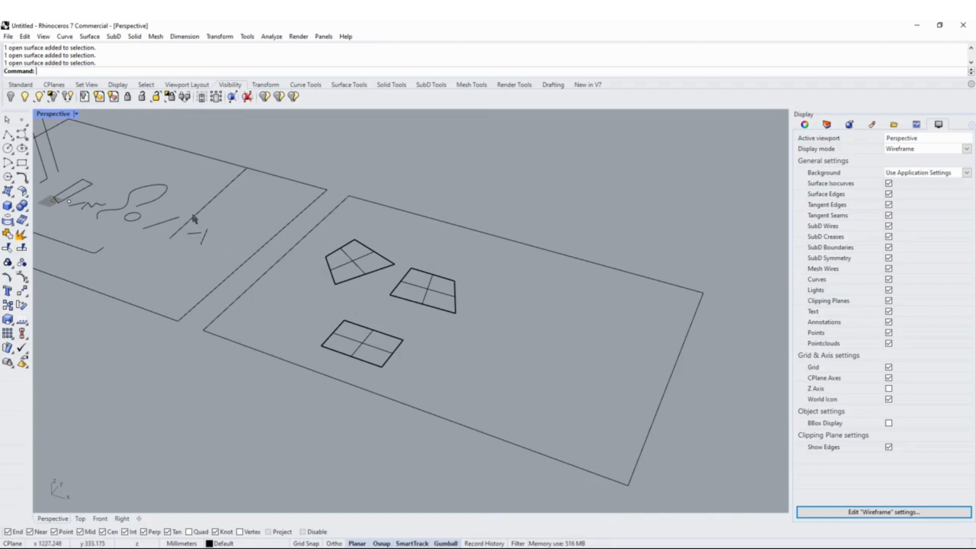
scroll(430, 273, "up", 1)
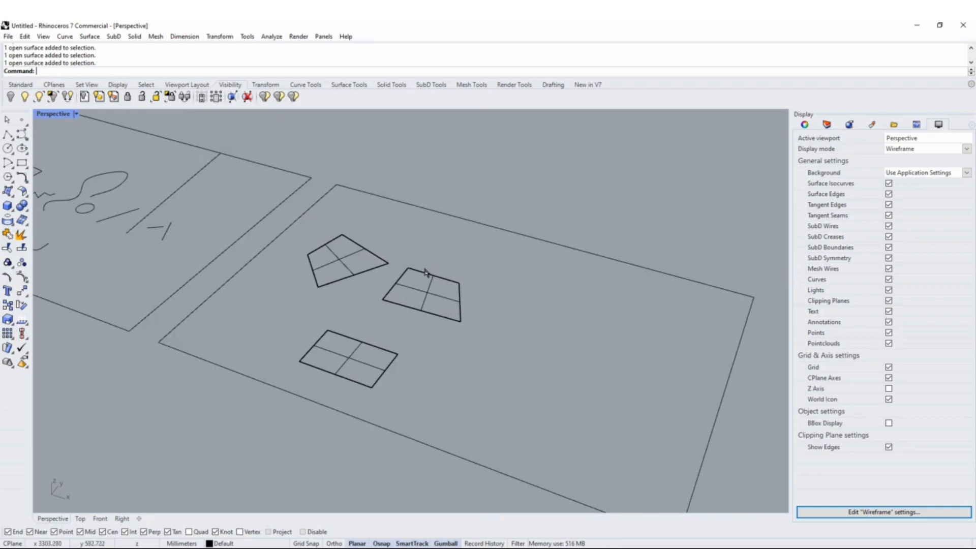
scroll(425, 270, "up", 1)
right_click_drag(367, 245, 368, 260)
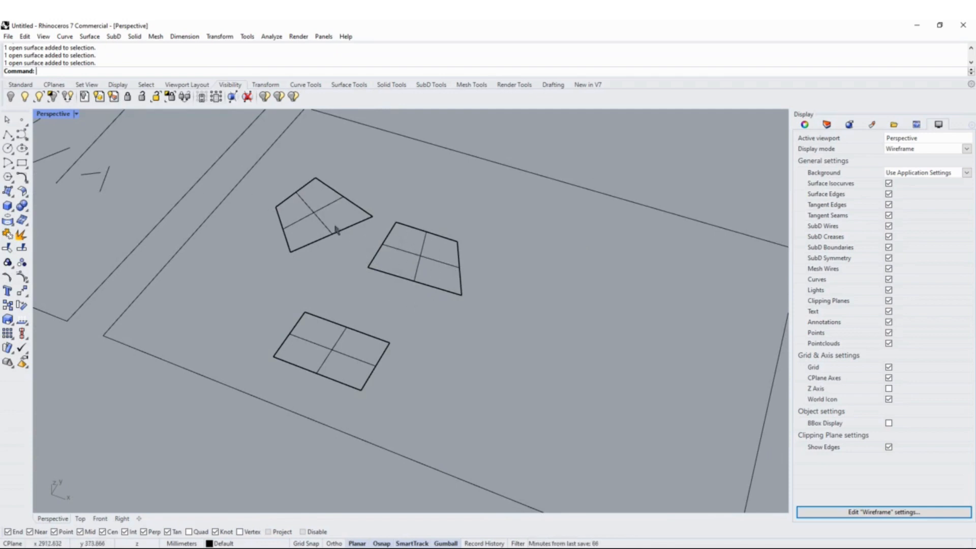
scroll(338, 214, "down", 1)
scroll(339, 214, "down", 2)
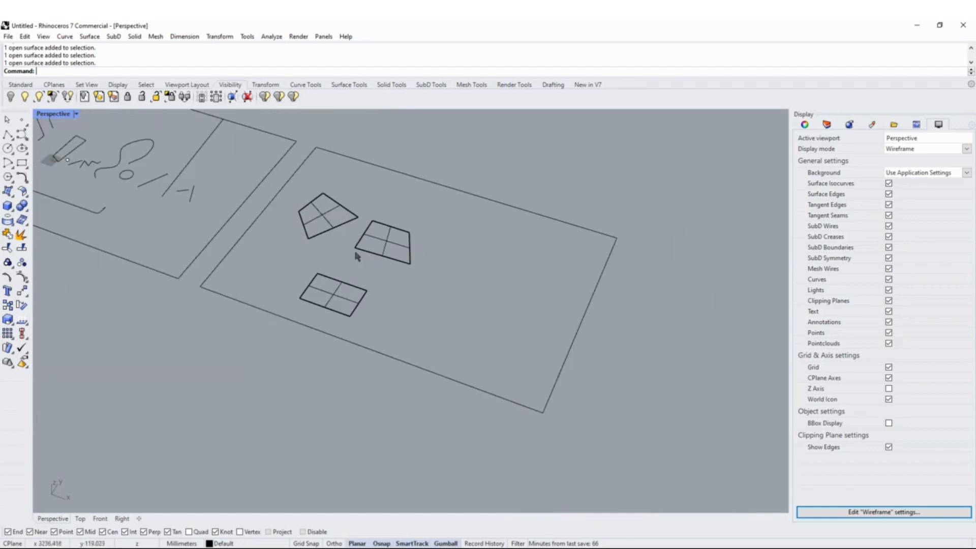
scroll(363, 183, "up", 1)
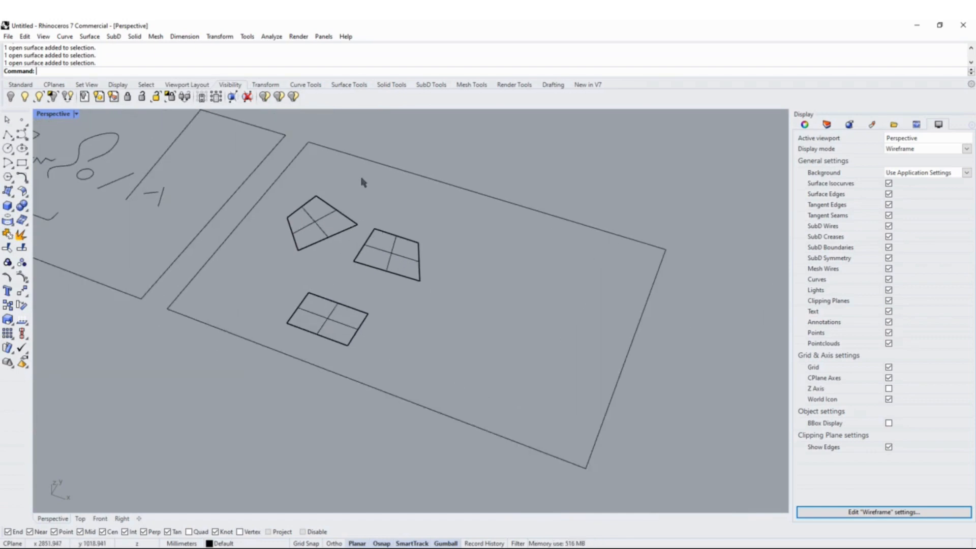
Restore the four-viewport layout and fit both rectangles and their contents into the Perspective view.
double_click(60, 115)
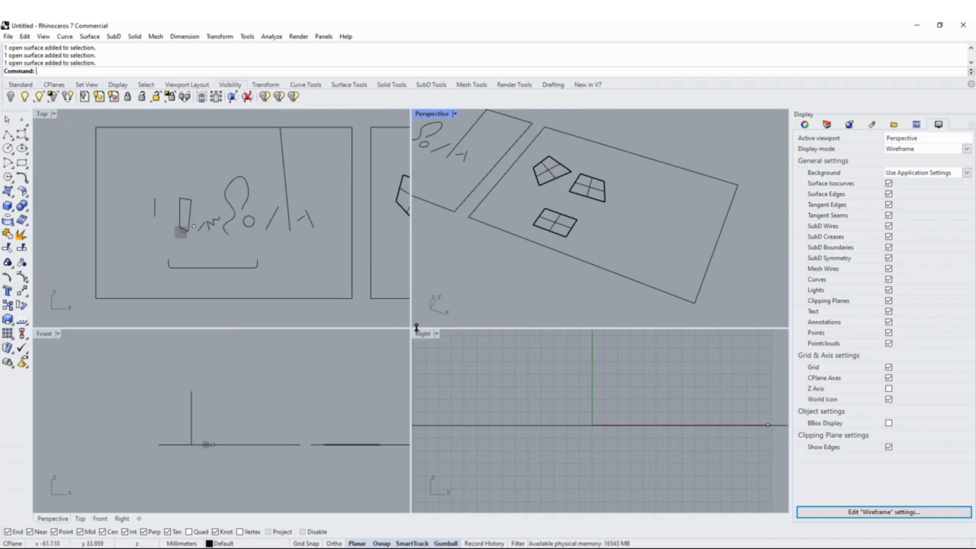
scroll(263, 295, "down", 5)
scroll(441, 226, "down", 5)
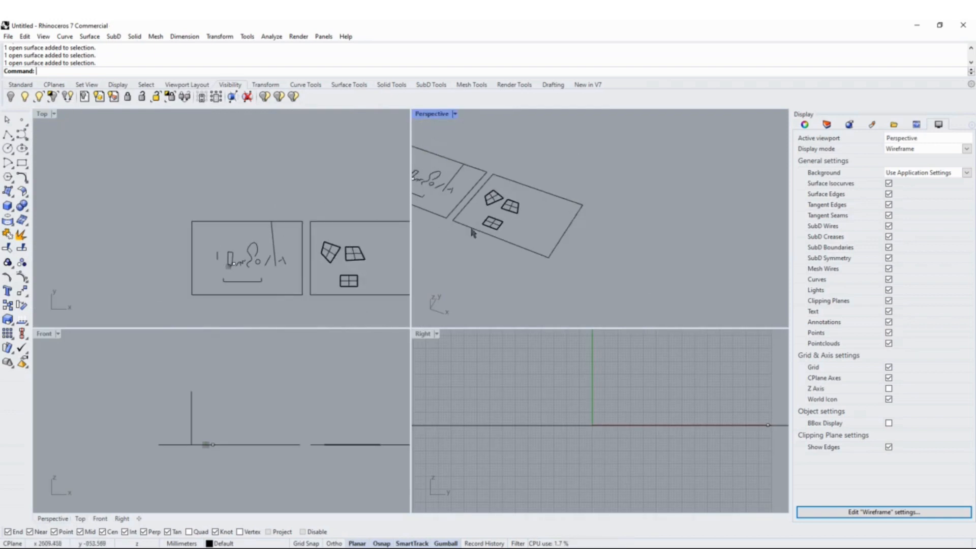
scroll(550, 290, "up", 2)
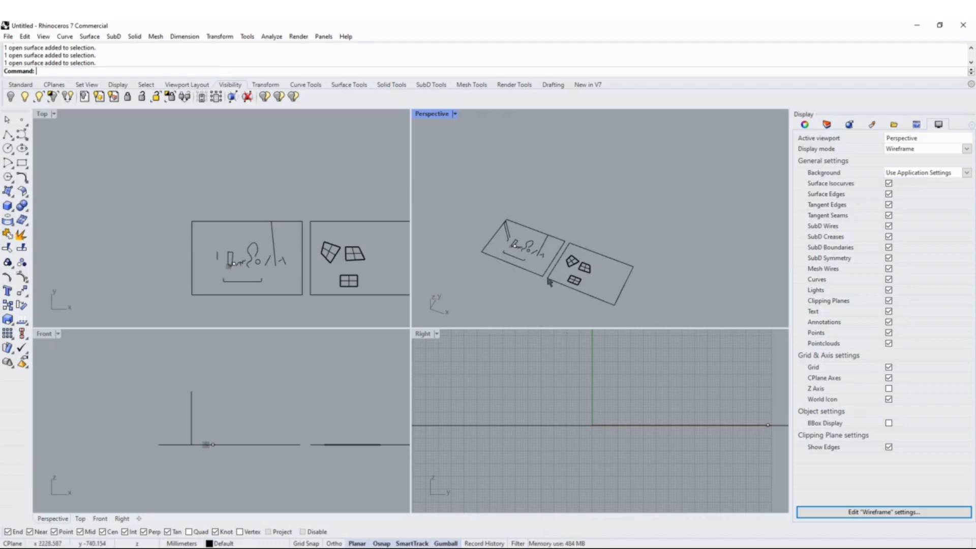
Examine the display modes offered for the Perspective and Top viewports without changing either one.
left_click(455, 114)
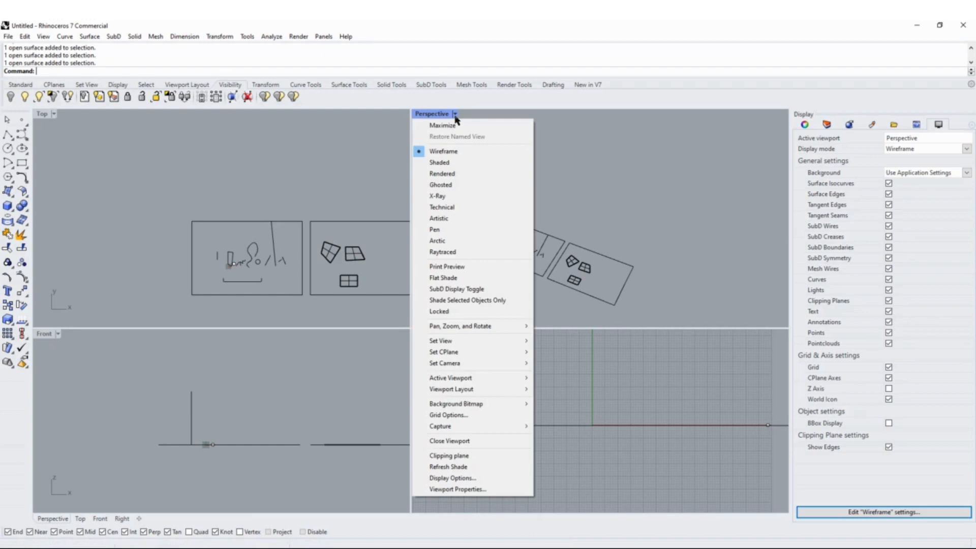
left_click(54, 116)
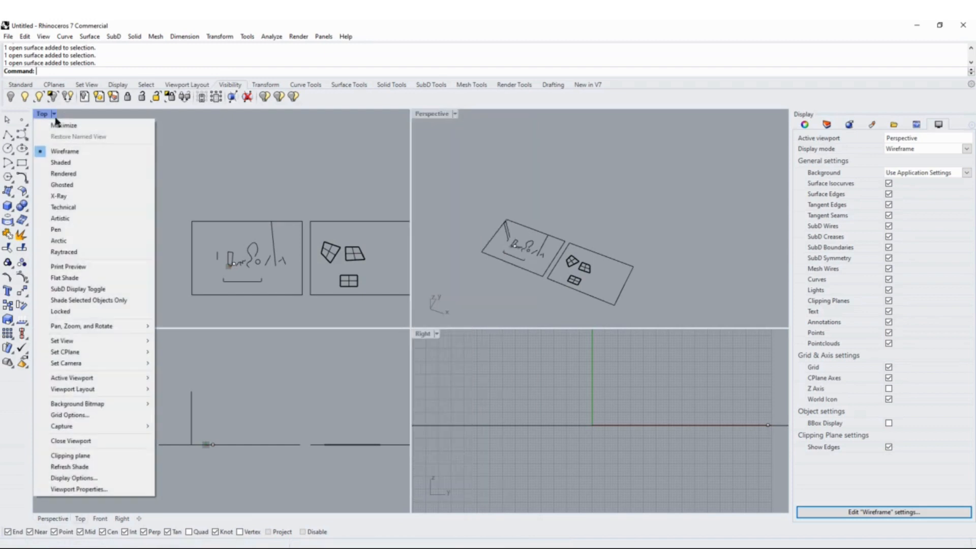
left_click(435, 118)
left_click(439, 129)
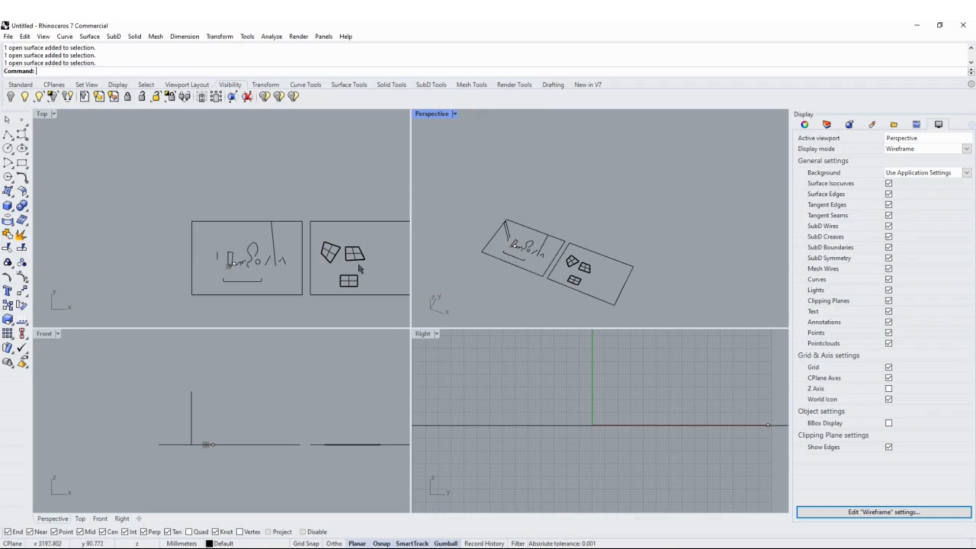
Set the Perspective viewport's display mode to Shaded and inspect the three surfaces up close.
scroll(578, 287, "up", 3)
scroll(580, 286, "up", 5)
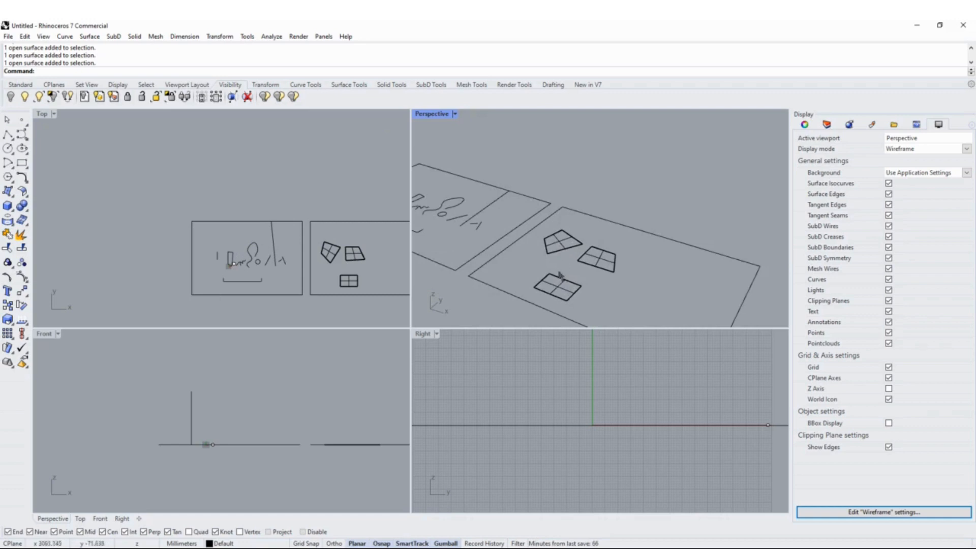
mouse_move(582, 284)
right_mouse_down()
mouse_move(582, 305)
mouse_move(581, 266)
right_mouse_up()
scroll(583, 264, "up", 1)
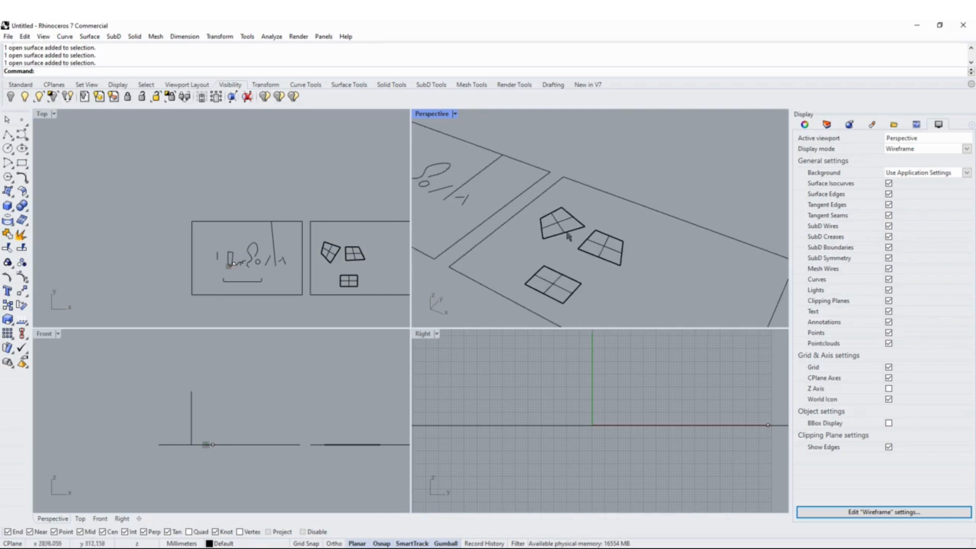
left_click(455, 114)
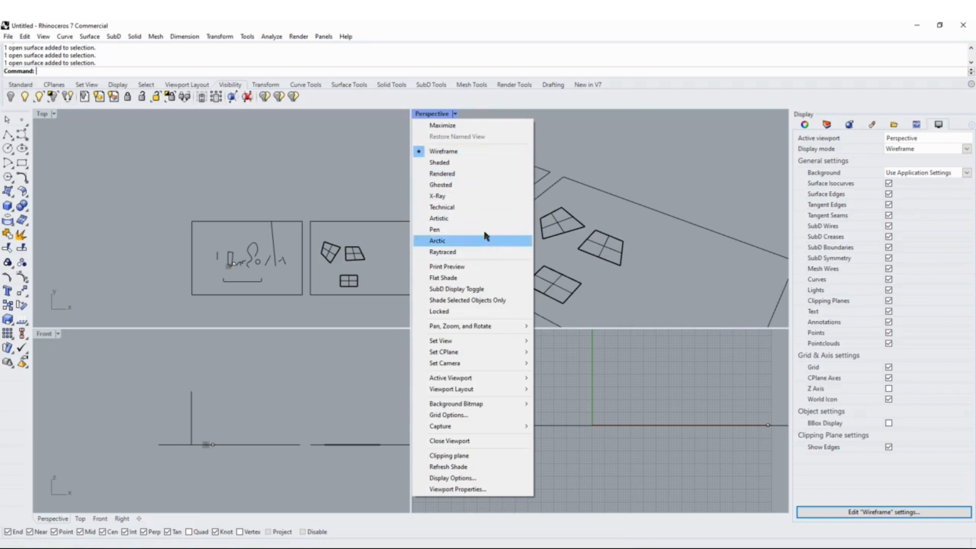
left_click(470, 163)
mouse_move(575, 253)
right_mouse_down()
mouse_move(620, 264)
mouse_move(557, 222)
mouse_move(576, 243)
mouse_move(655, 242)
mouse_move(573, 190)
mouse_move(576, 237)
right_mouse_up()
scroll(576, 247, "up", 5)
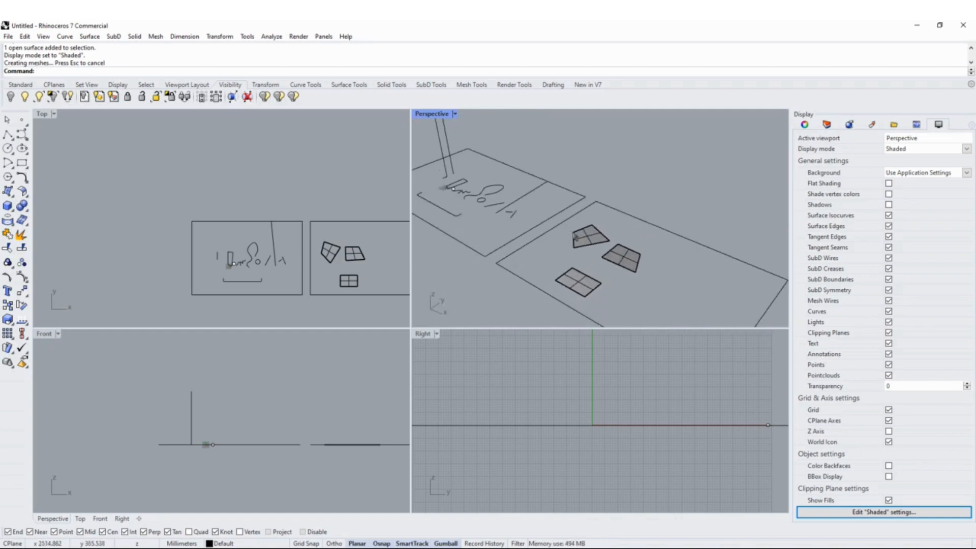
scroll(599, 247, "up", 1)
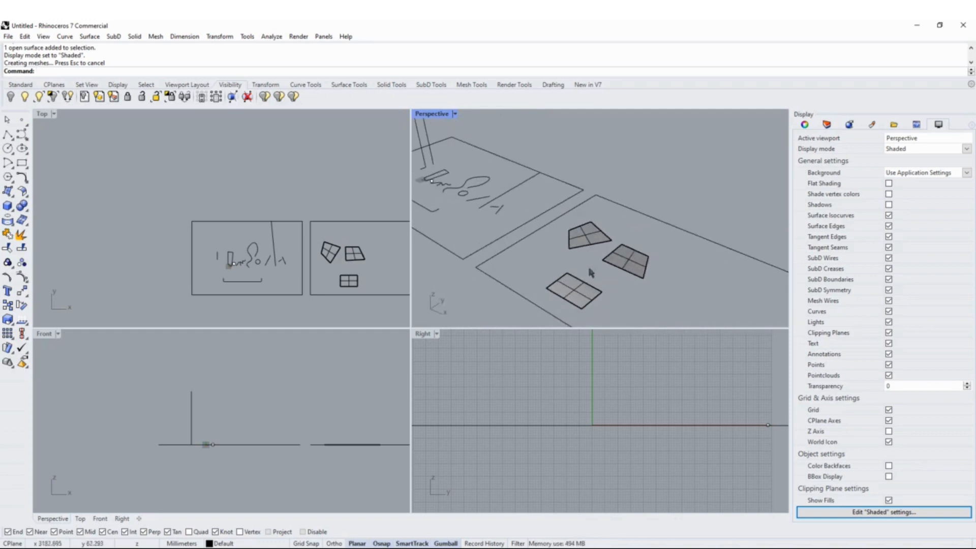
right_click_drag(586, 272, 591, 272)
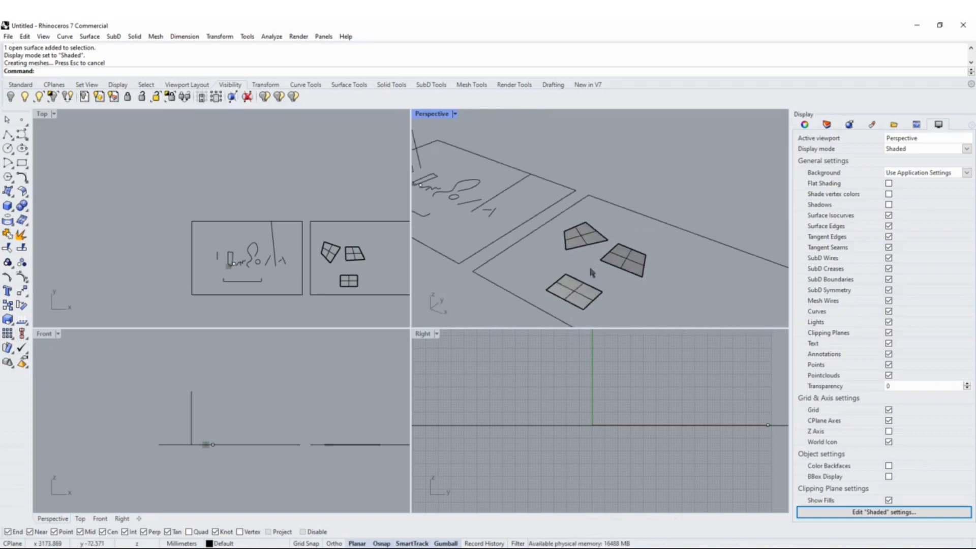
Set the Perspective viewport's display mode to Rendered and inspect the three surfaces.
left_click(455, 115)
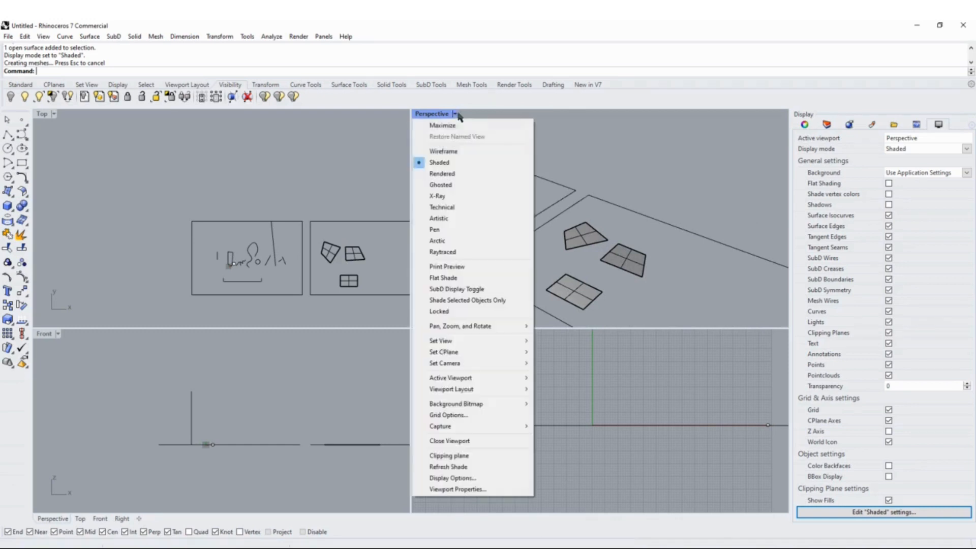
left_click(463, 175)
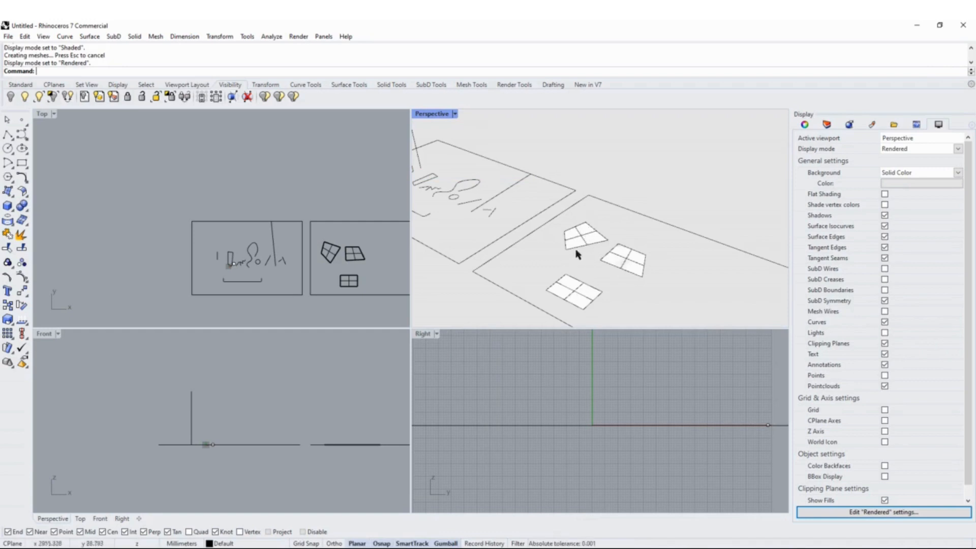
scroll(574, 252, "down", 2)
scroll(573, 250, "up", 4)
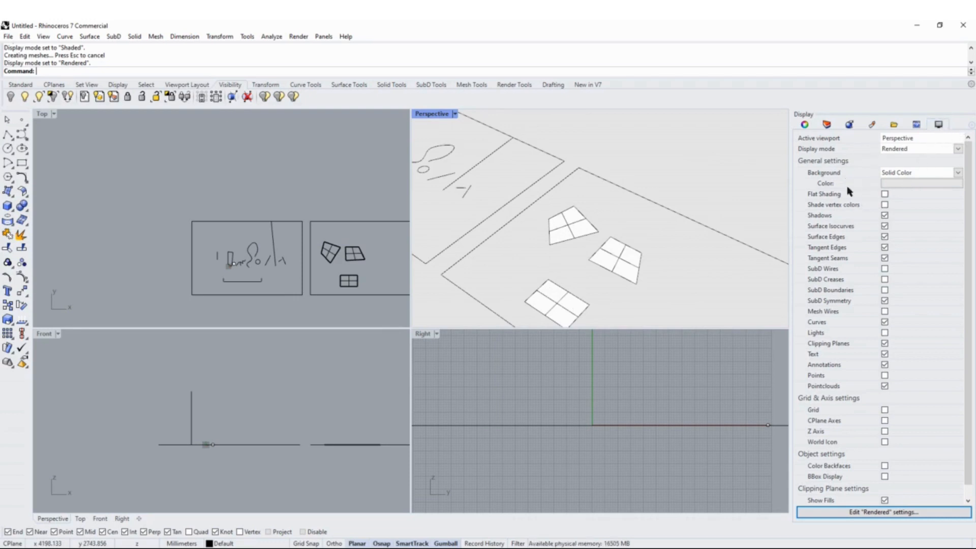
Change the Rendered mode's solid background colour to a muted red, #CD5959.
left_click(913, 184)
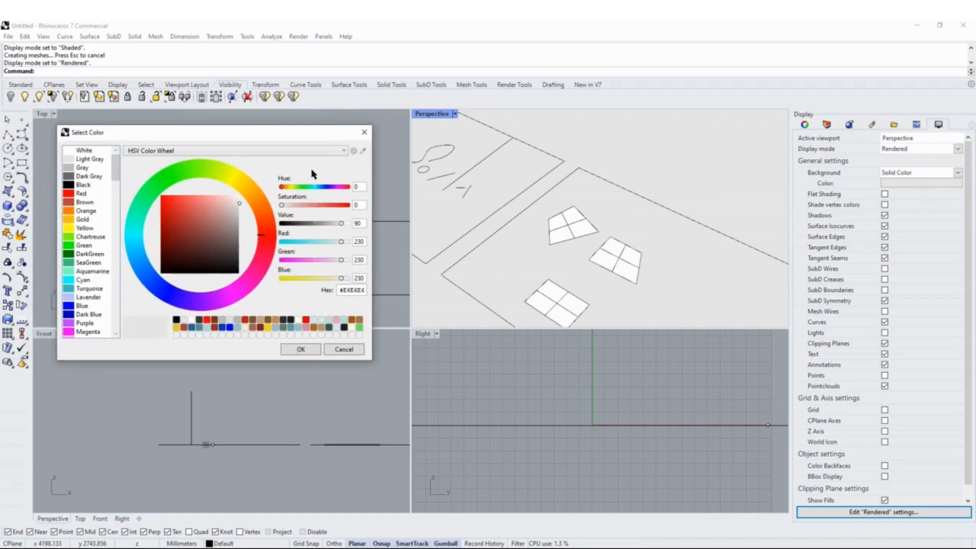
left_click(195, 212)
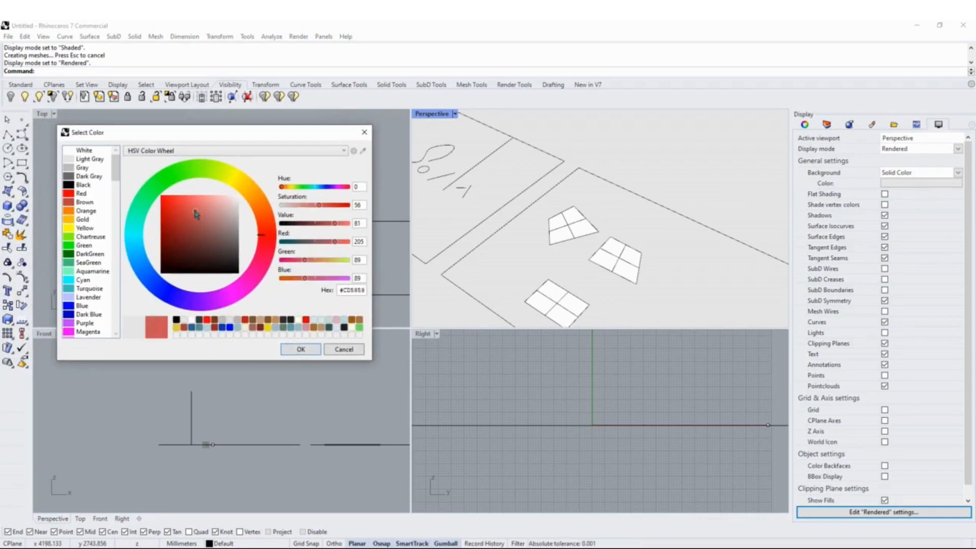
left_click(300, 349)
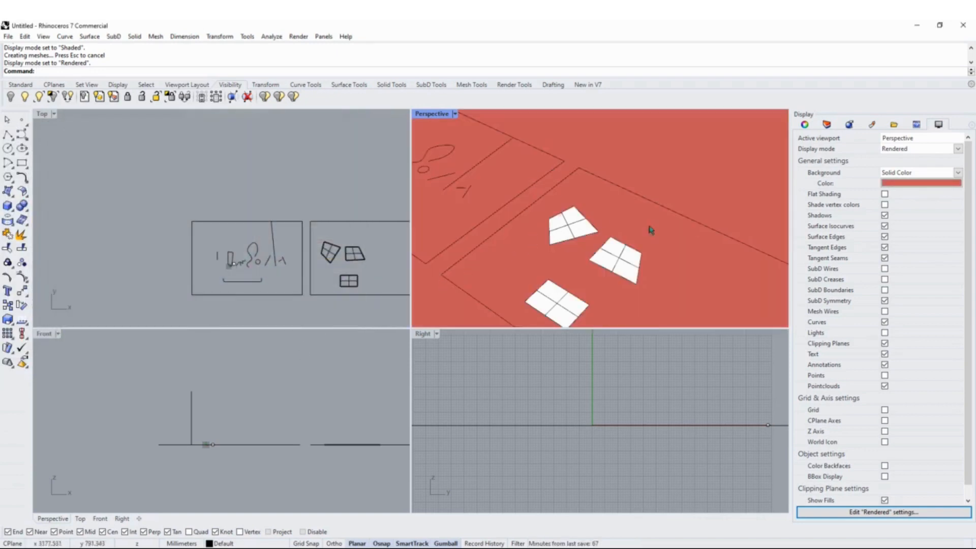
Reset the Rendered mode's solid background colour to Light Gray.
left_click(895, 184)
left_click(90, 159)
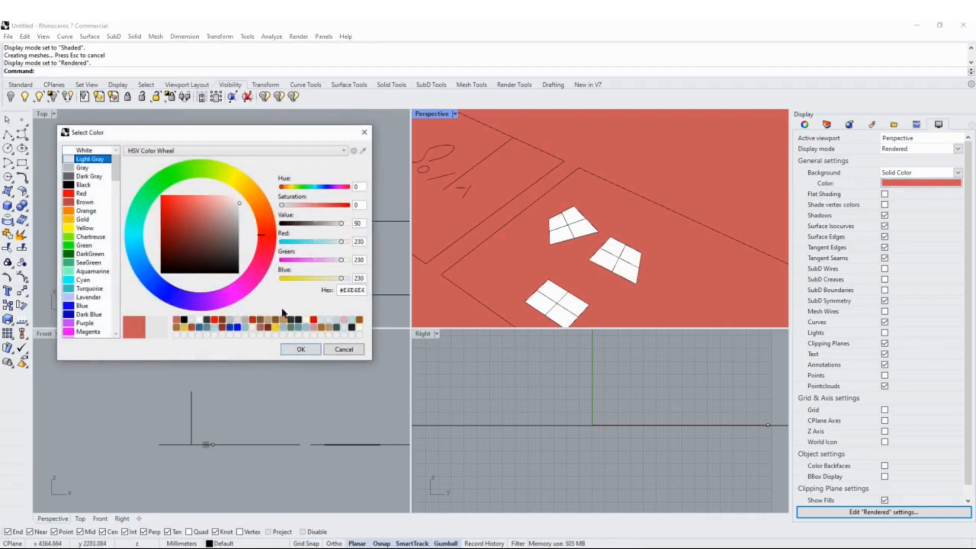
left_click(296, 353)
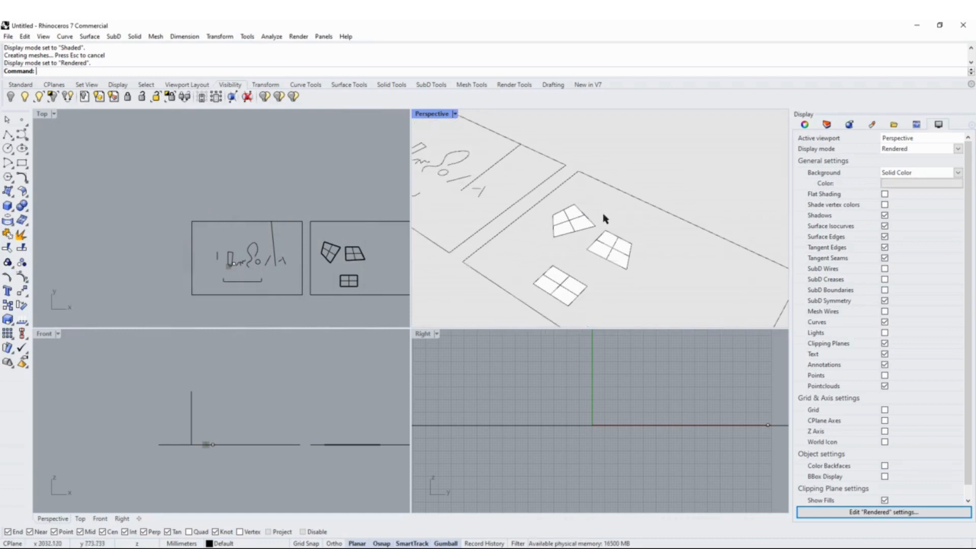
Select the rectangular plane and the trapezoidal surface in turn to check their rendered highlighting, leaving nothing selected.
left_click(561, 290)
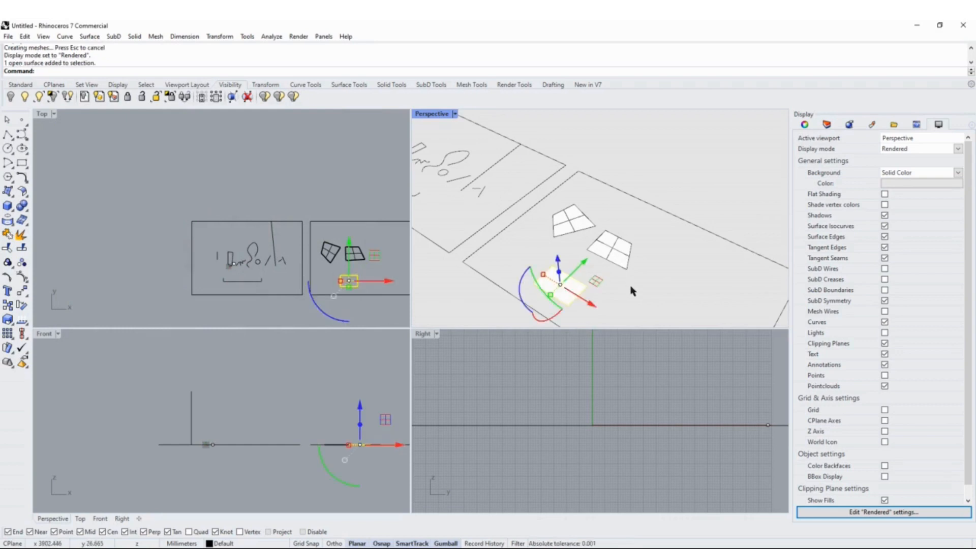
left_click(630, 287)
left_click(616, 253)
left_click(646, 294)
left_click(617, 256)
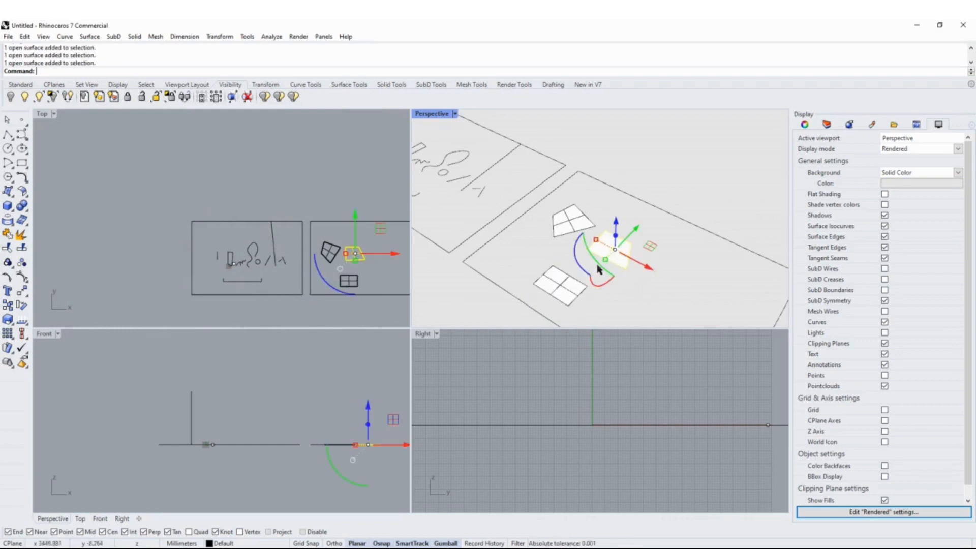
left_click(624, 209)
Orbit the Perspective view around the three surfaces and maximize that viewport.
right_click_drag(641, 227, 531, 220)
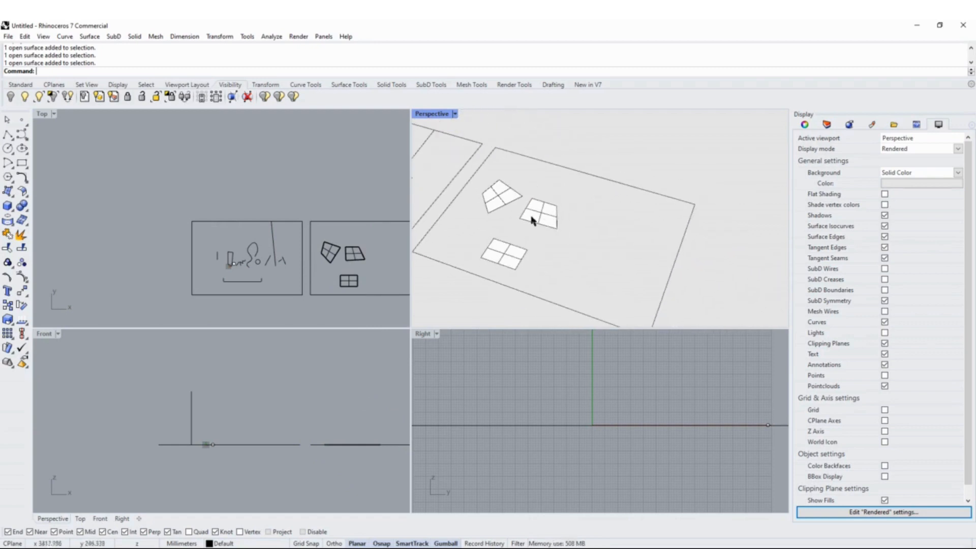
double_click(435, 115)
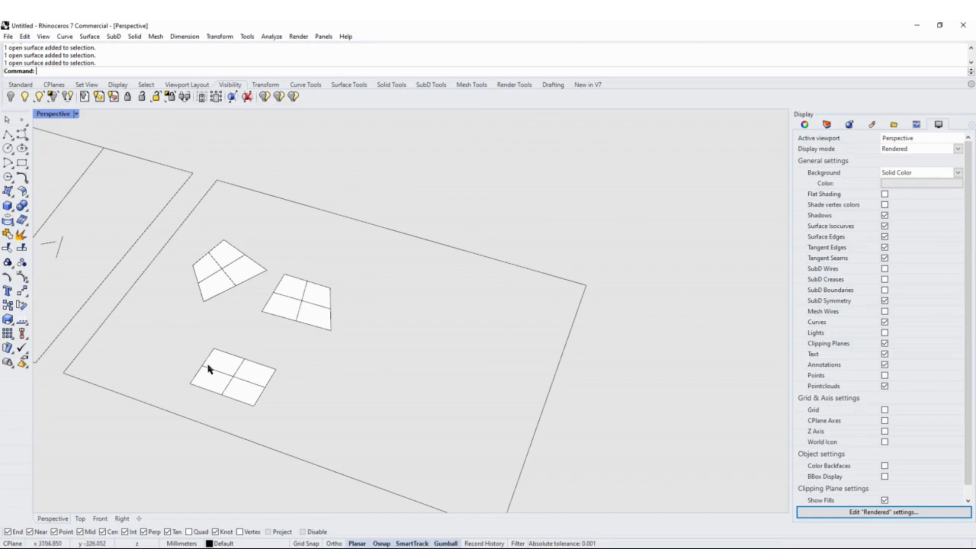
scroll(325, 326, "down", 3)
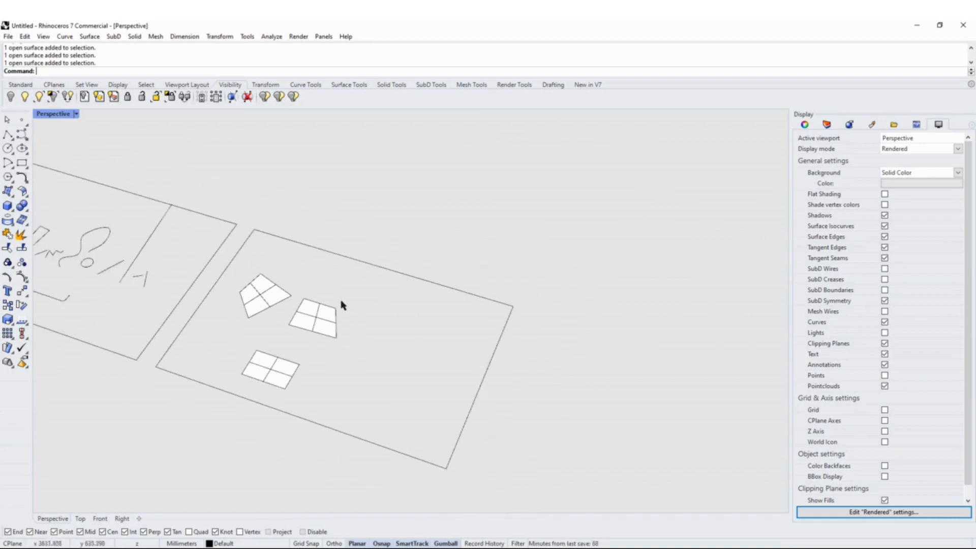
Draw a closed seven-point polyline with a notch in its lower edge beside the trapezoidal surface in the Perspective view.
scroll(341, 295, "up", 3)
scroll(342, 309, "up", 2)
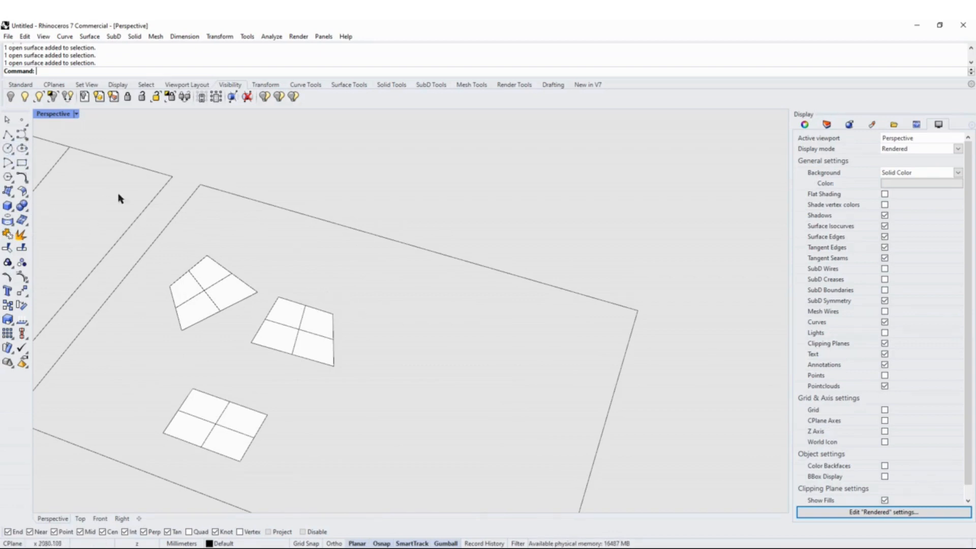
left_click(7, 135)
left_click(387, 329)
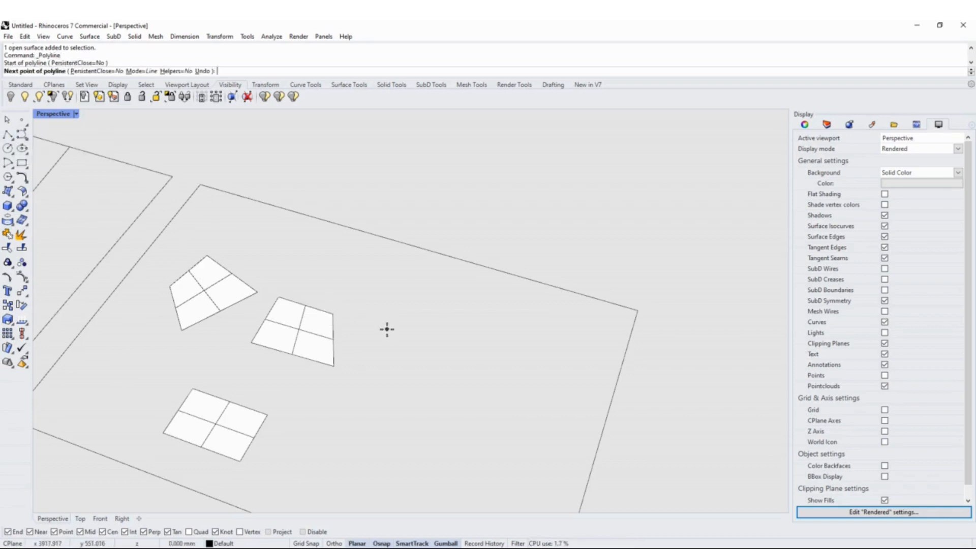
left_click(392, 281)
left_click(452, 287)
left_click(456, 329)
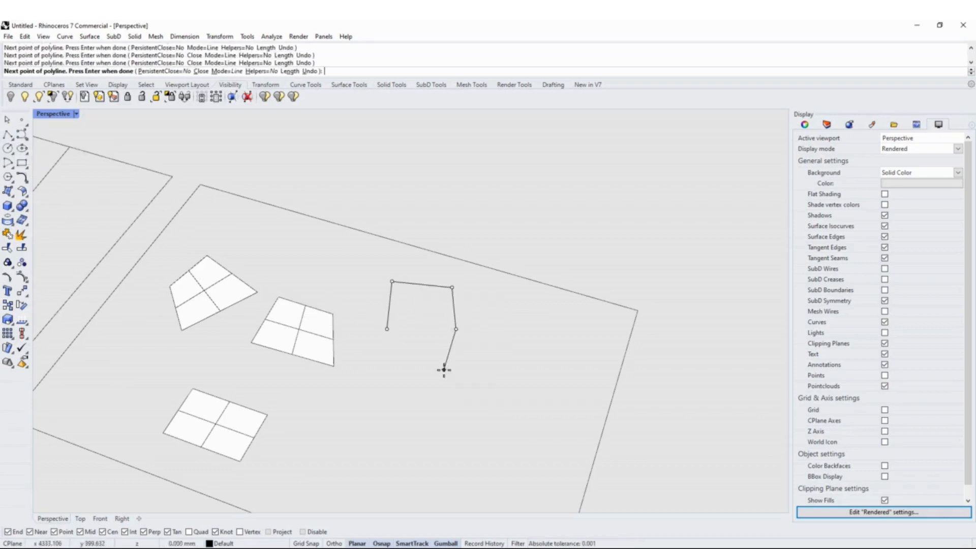
left_click(443, 369)
left_click(414, 341)
left_click(386, 347)
key("Return")
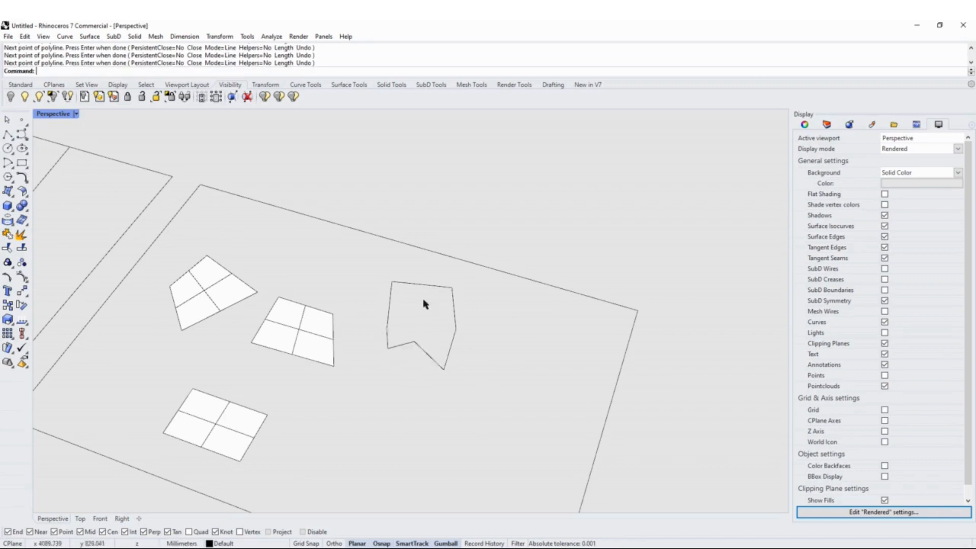
Create a planar surface from the closed notched polyline with PlanarSrf, leaving nothing selected.
right_click_drag(408, 332, 436, 351)
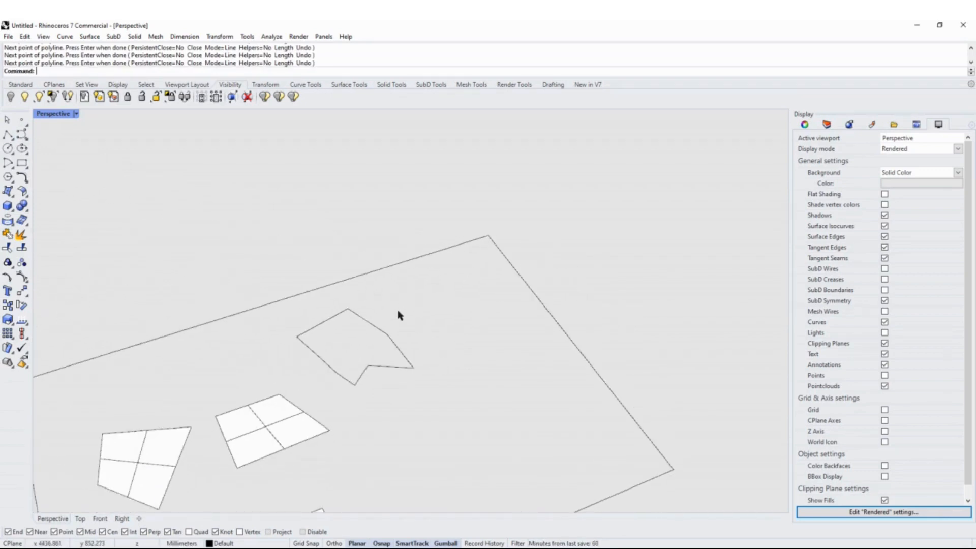
mouse_move(396, 311)
left_mouse_down()
mouse_move(364, 345)
mouse_move(393, 325)
left_mouse_up()
scroll(357, 371, "up", 5)
right_click_drag(350, 372, 432, 379)
left_click_drag(481, 334, 449, 352)
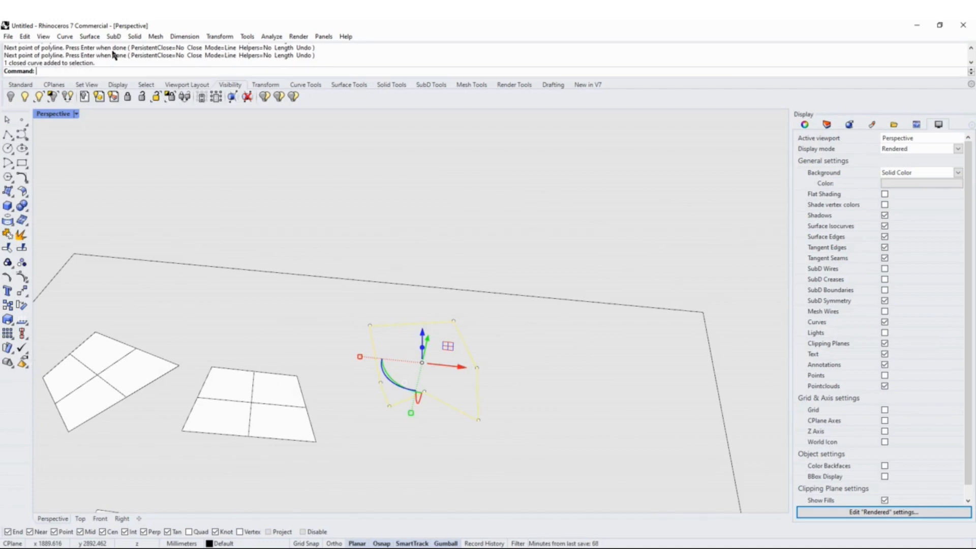
type("lanarSrf")
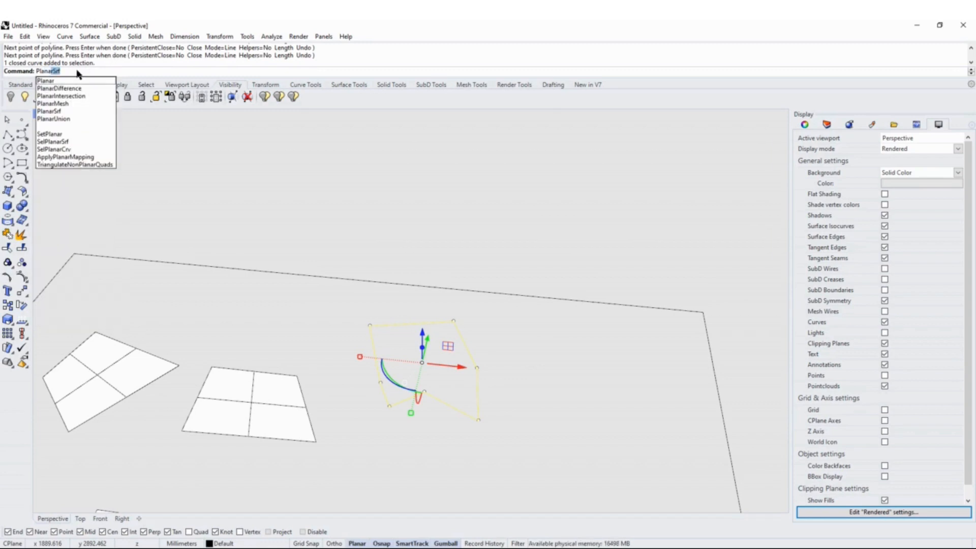
key("Return")
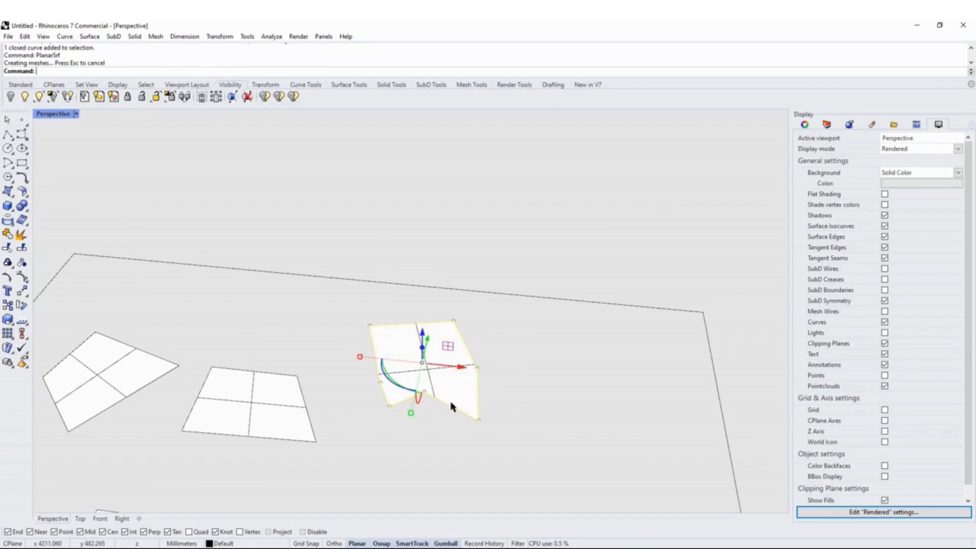
scroll(459, 361, "up", 3)
left_click(481, 333)
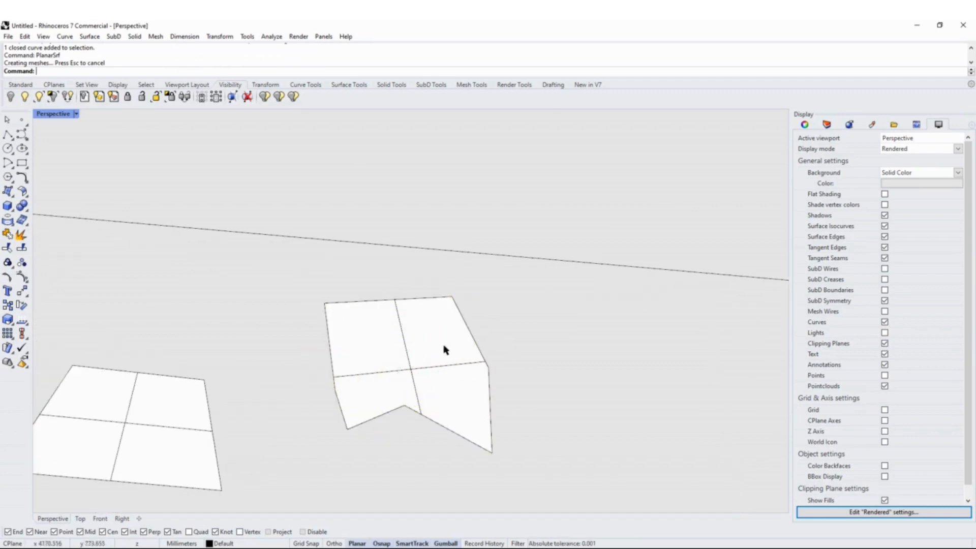
Select the notched shape's boundary curve and its surface to check that they are separate objects, leaving nothing selected.
left_click(482, 351)
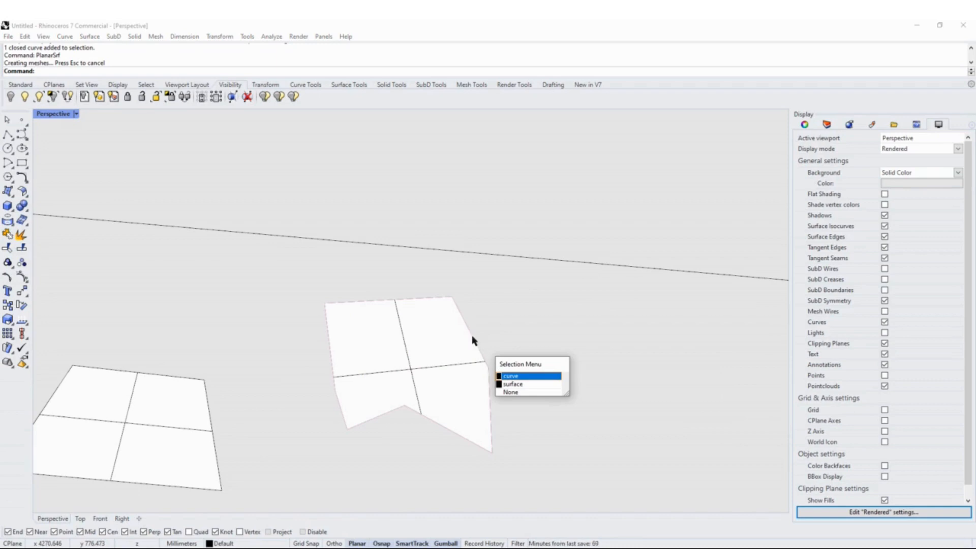
left_click(468, 336)
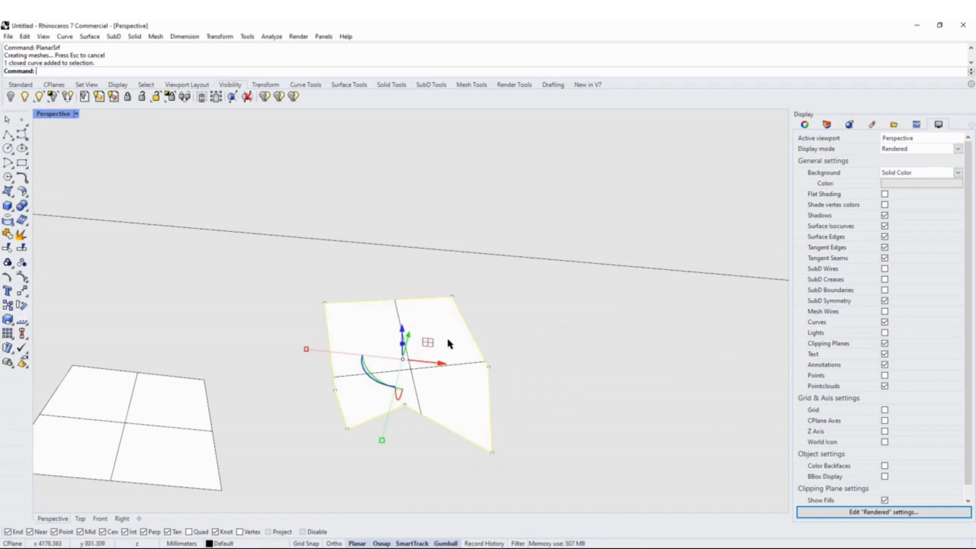
left_click(448, 338, "shift")
left_click(488, 330)
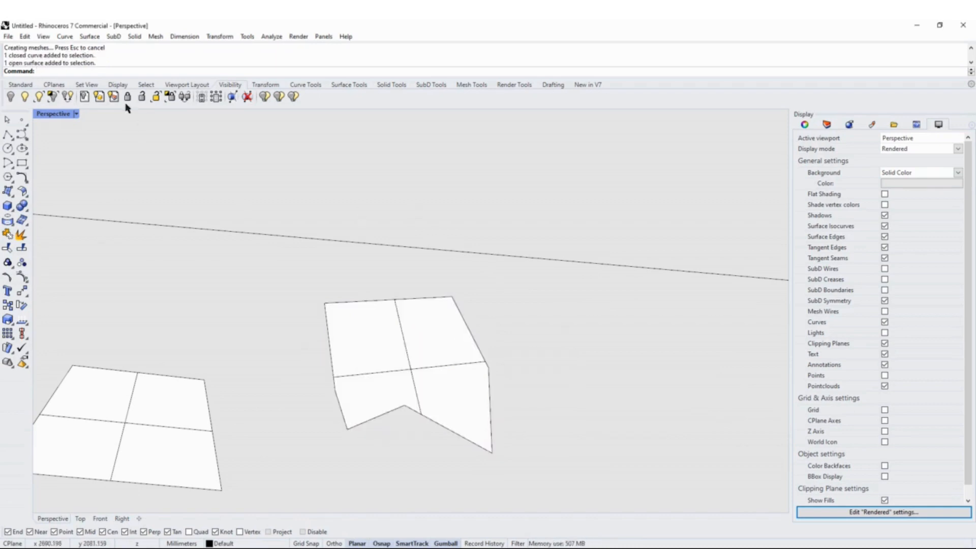
left_click(478, 350)
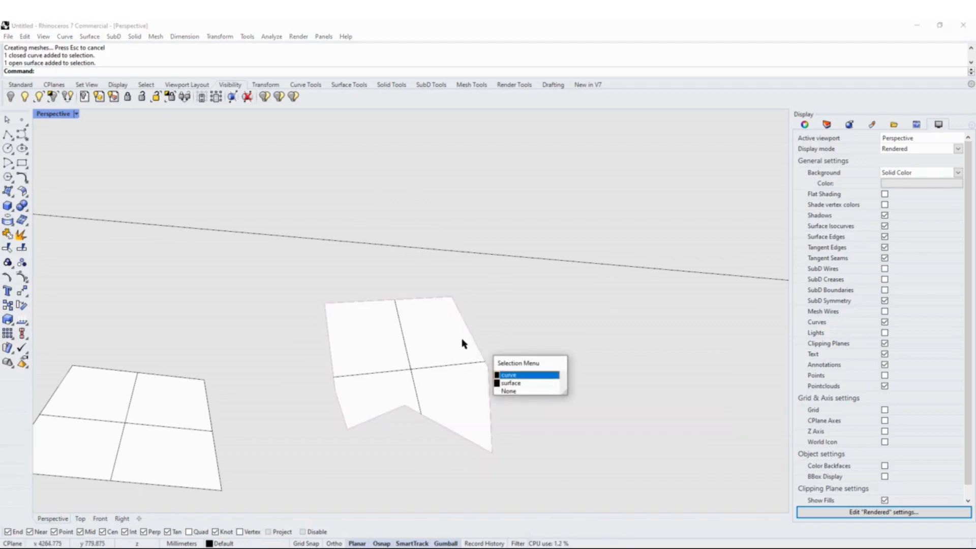
left_click(477, 322)
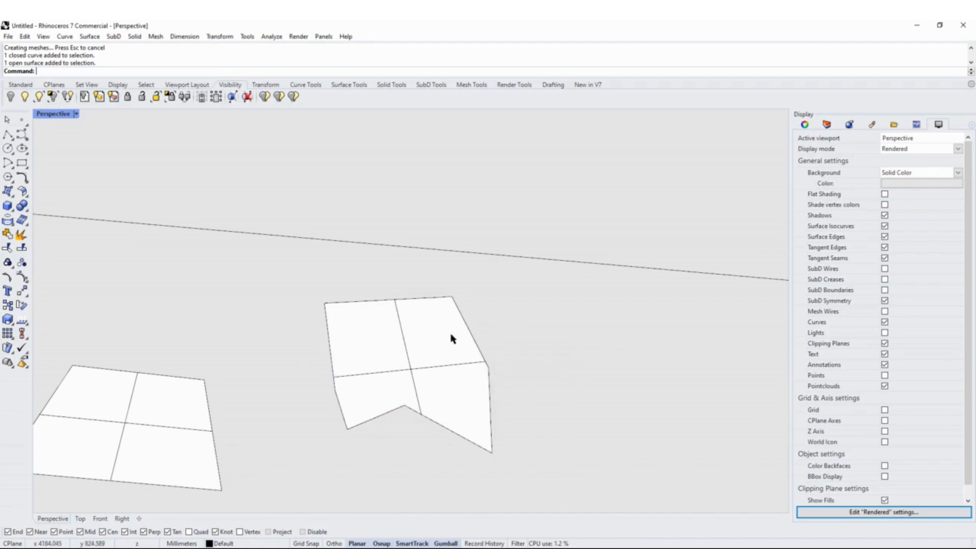
left_click(452, 332)
left_click(473, 325)
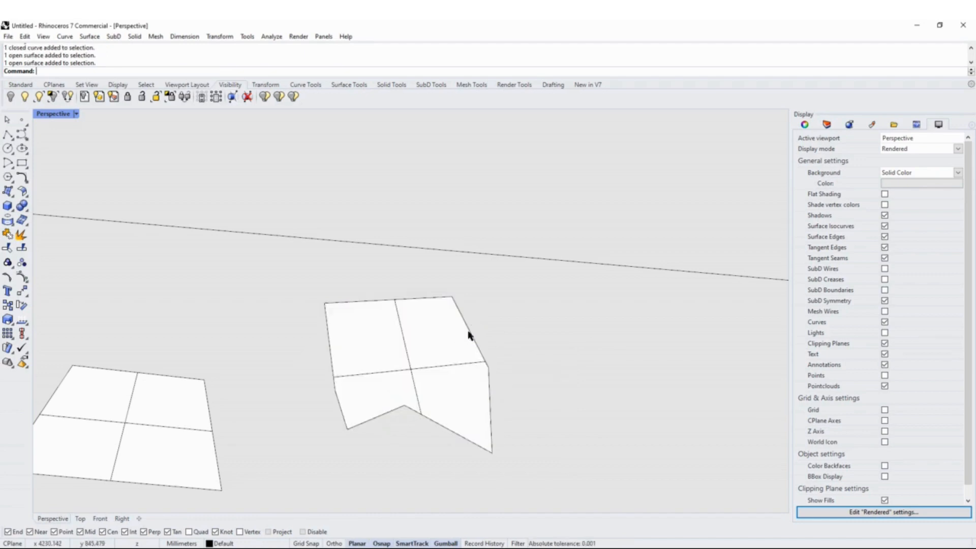
Delete the notched shape's boundary curve, keep its surface, and select the surface briefly to check it.
left_click(468, 329)
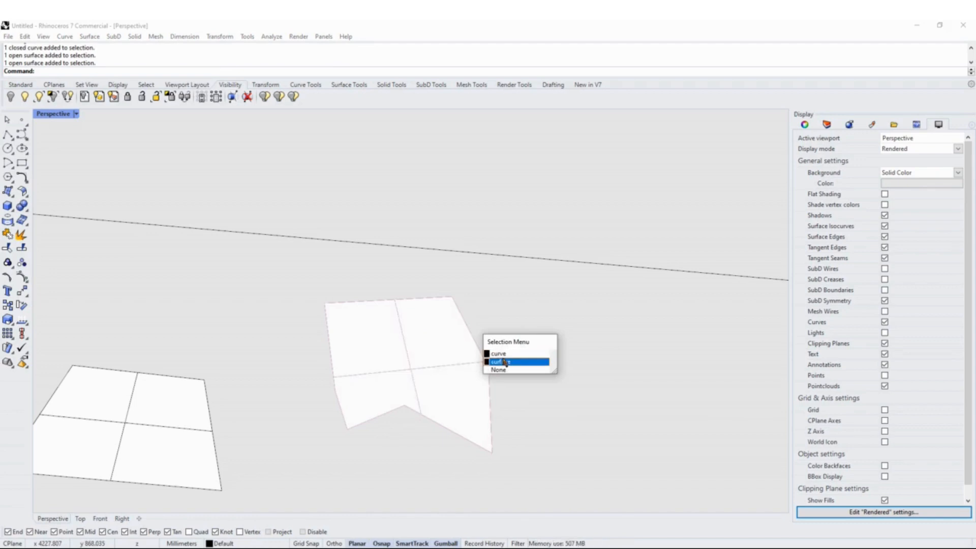
left_click_drag(510, 344, 510, 302)
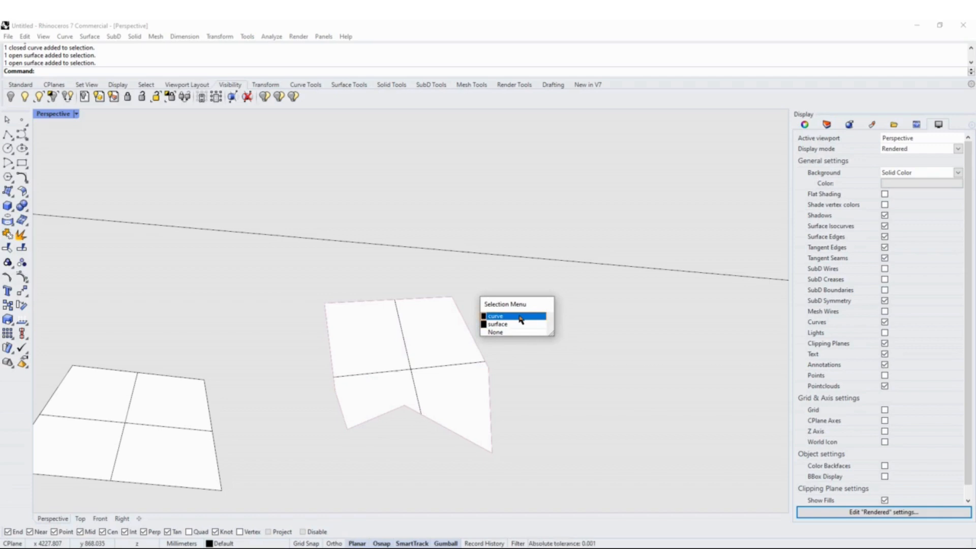
left_click(521, 317)
right_click_drag(518, 320, 430, 392)
scroll(429, 388, "down", 3)
right_click_drag(356, 362, 355, 381)
scroll(352, 362, "up", 5)
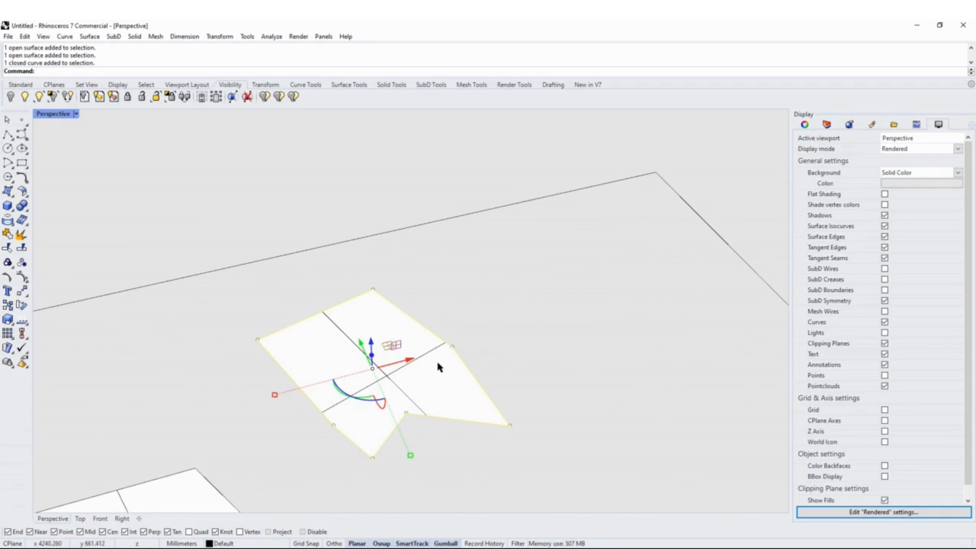
key("Delete")
left_click(381, 361)
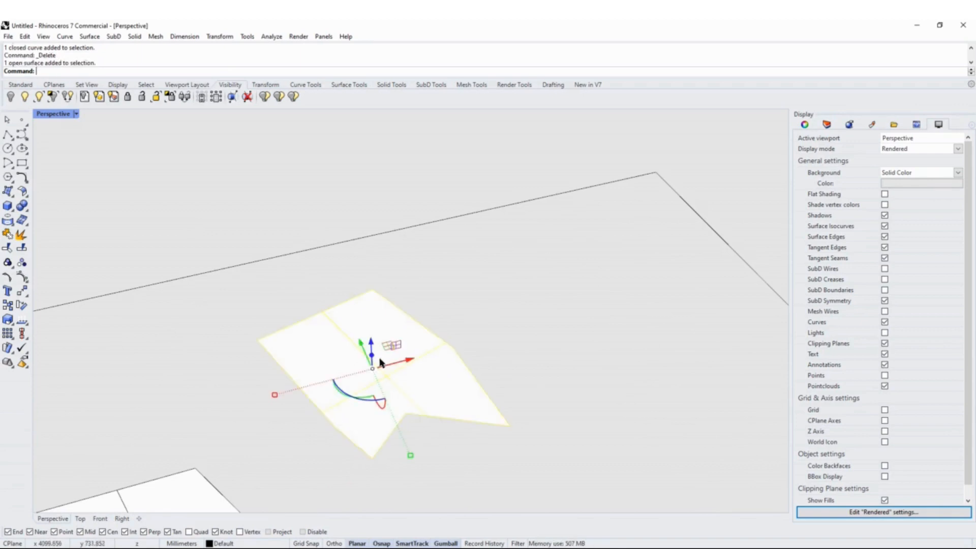
left_click(432, 318)
Examine the four planar surfaces and the neighbouring curve drawings from several angles and distances.
right_click_drag(456, 386, 361, 376)
scroll(362, 377, "down", 6)
right_click_drag(460, 438, 487, 441)
scroll(444, 410, "up", 5)
right_click_drag(443, 411, 449, 431)
scroll(442, 410, "down", 6)
scroll(477, 409, "down", 6)
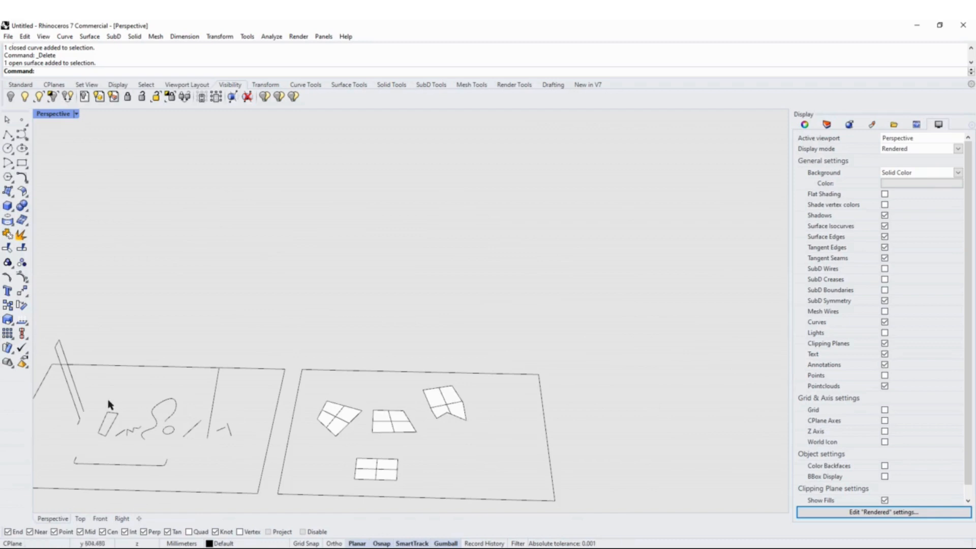
scroll(447, 408, "up", 3)
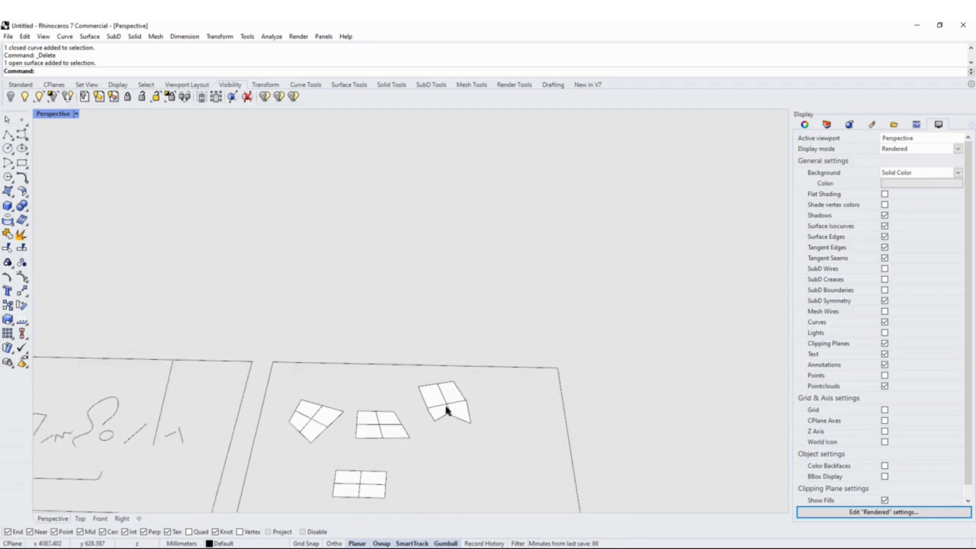
mouse_move(471, 445)
right_mouse_down()
mouse_move(441, 440)
mouse_move(456, 434)
right_mouse_up()
scroll(448, 410, "down", 3)
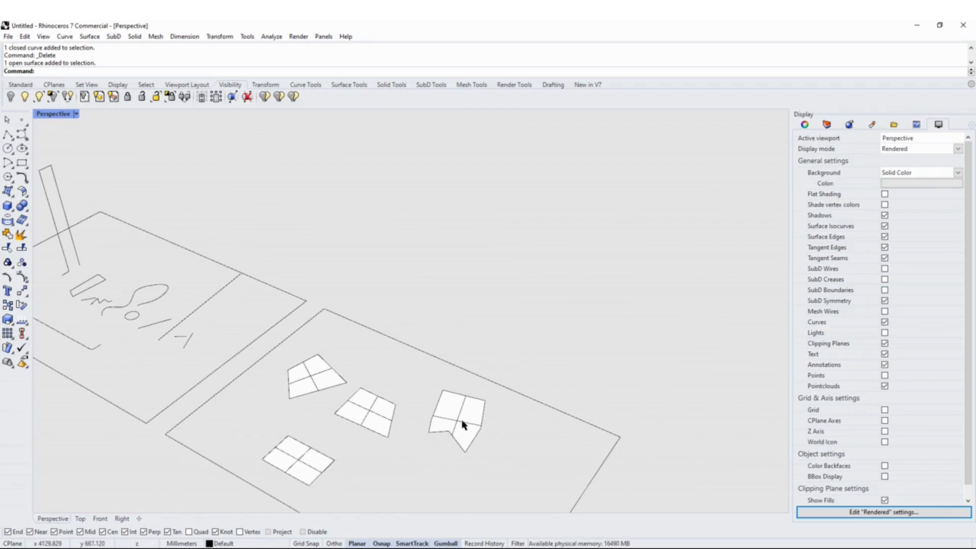
scroll(453, 418, "down", 3)
right_click_drag(462, 439, 467, 430)
scroll(466, 430, "up", 7)
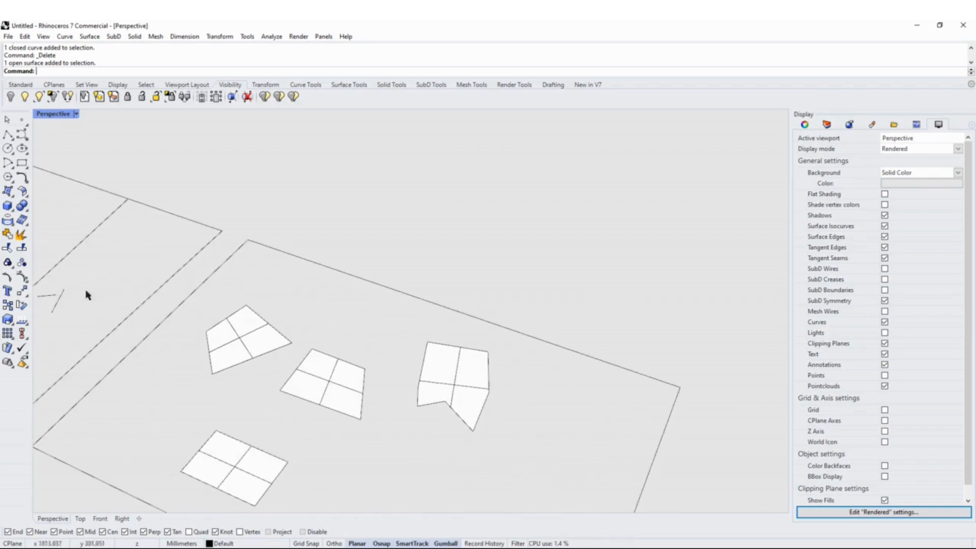
Draw a closed degree 3 control-point curve through five points in the empty area below the notched surface.
left_click(22, 134)
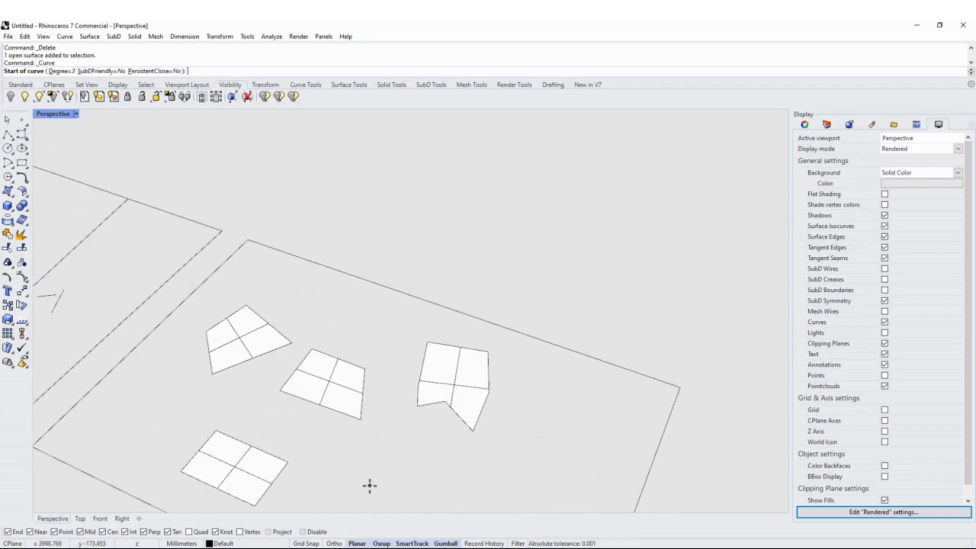
left_click(370, 485)
left_click(333, 452)
left_click(384, 430)
left_click(420, 457)
left_click(442, 493)
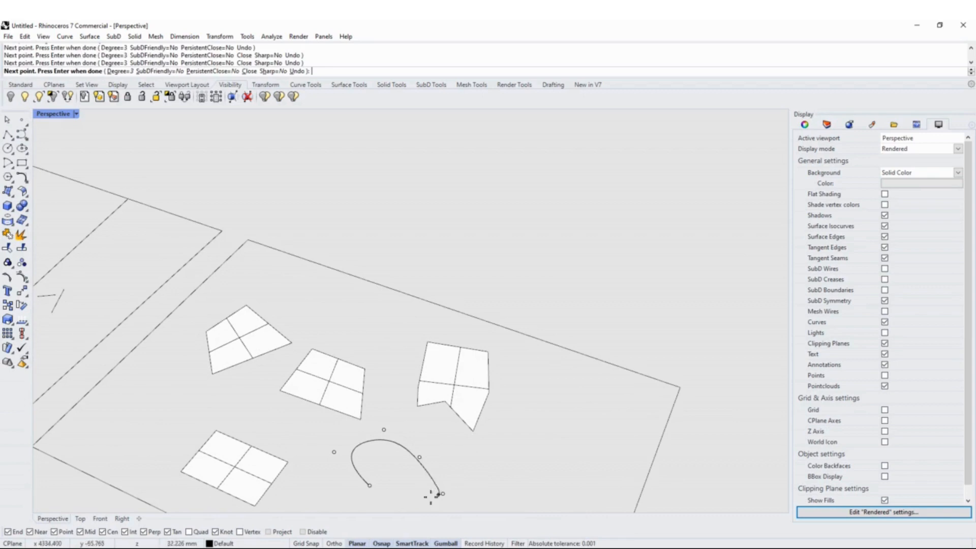
left_click(370, 485)
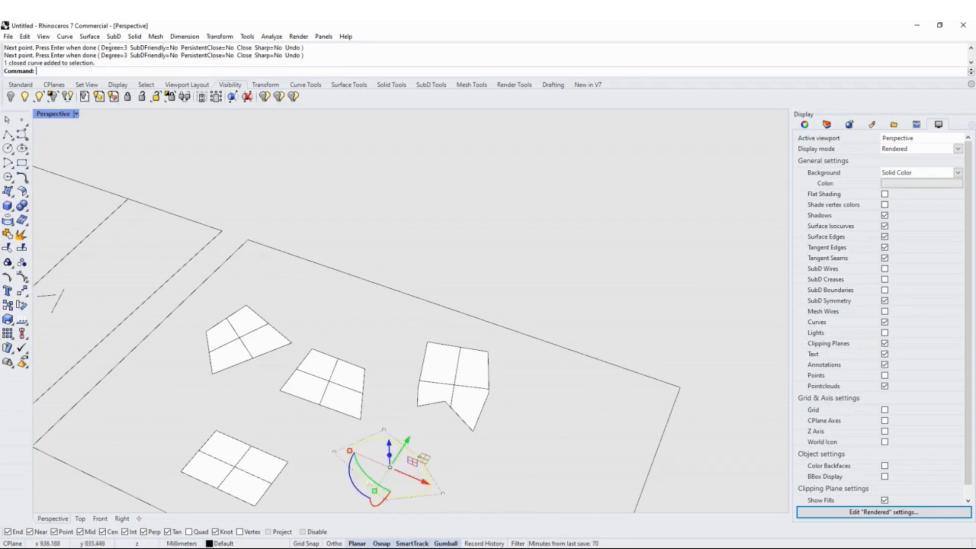
Create a planar surface from the closed freeform curve with PlanarSrf and inspect it up close.
type("Planar")
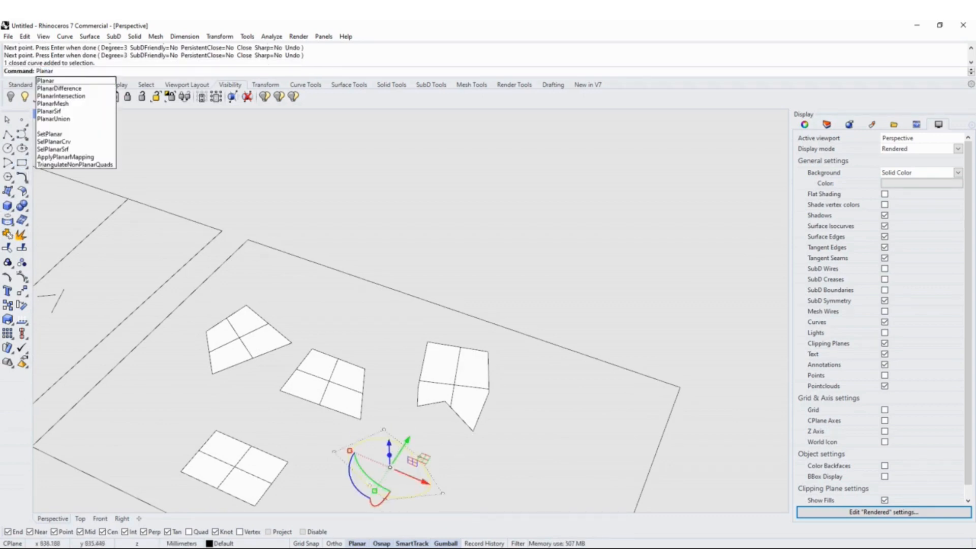
type("Srf")
key("Return")
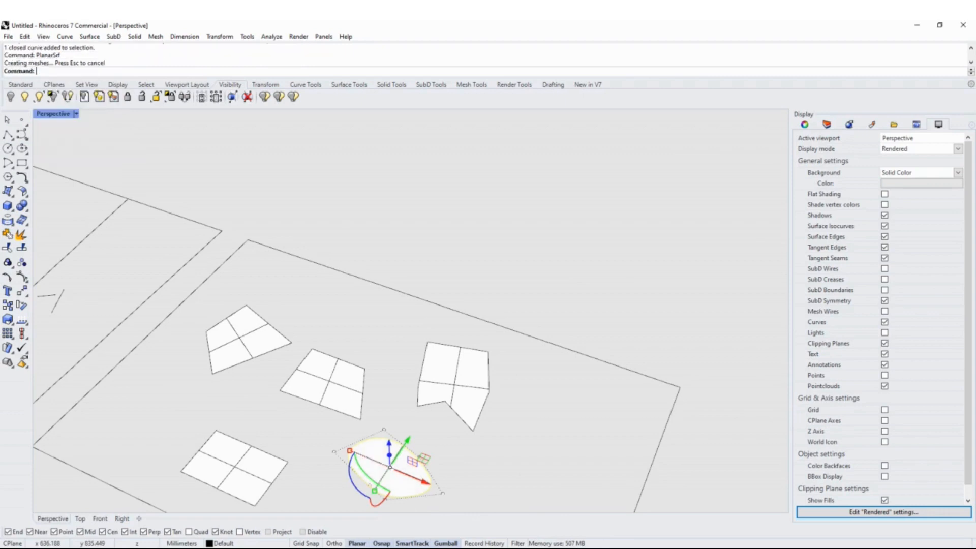
scroll(410, 449, "up", 4)
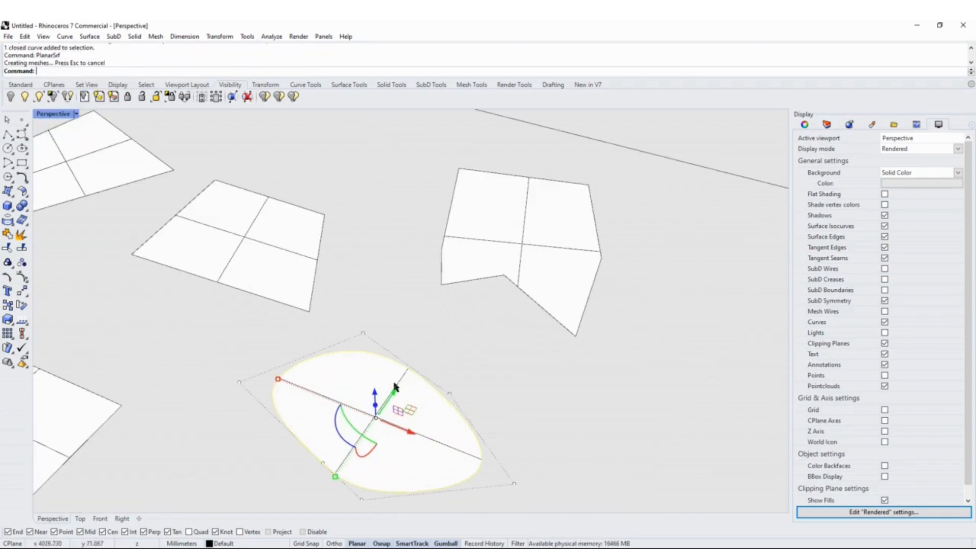
scroll(376, 285, "down", 2)
scroll(405, 425, "up", 4)
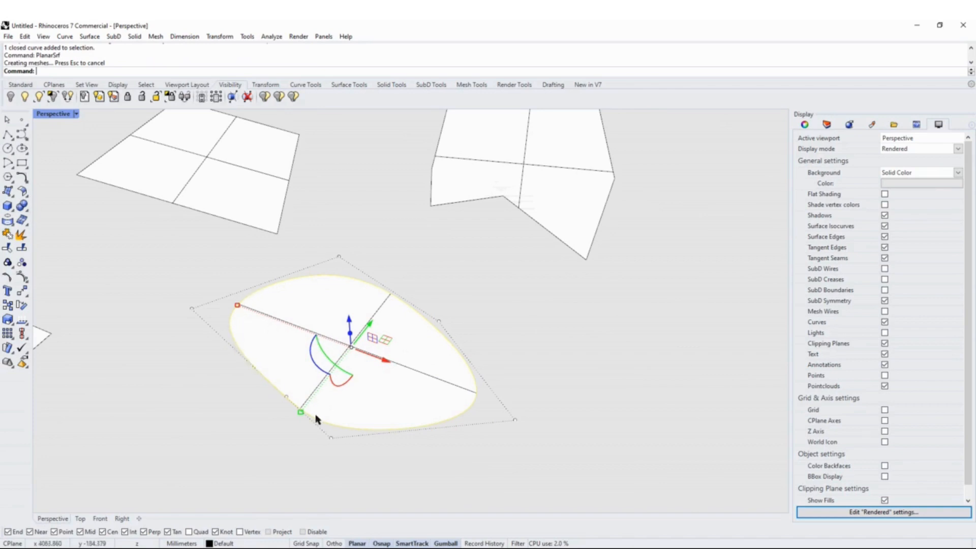
scroll(432, 410, "down", 2)
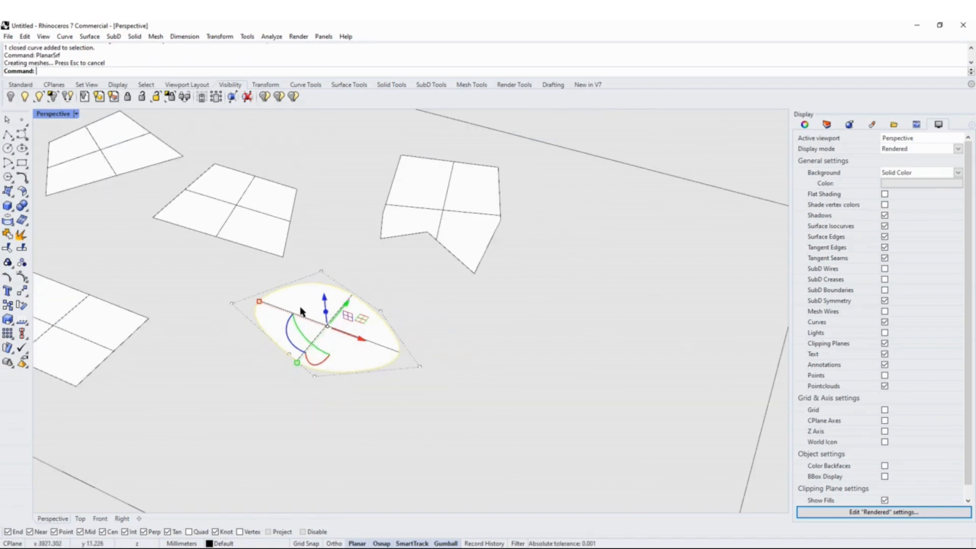
Move the closed freeform curve off its surface along the X direction and stretch it wider in the Y direction.
left_click_drag(362, 328, 579, 401)
right_click_drag(542, 339, 514, 403)
left_click_drag(510, 431, 484, 370)
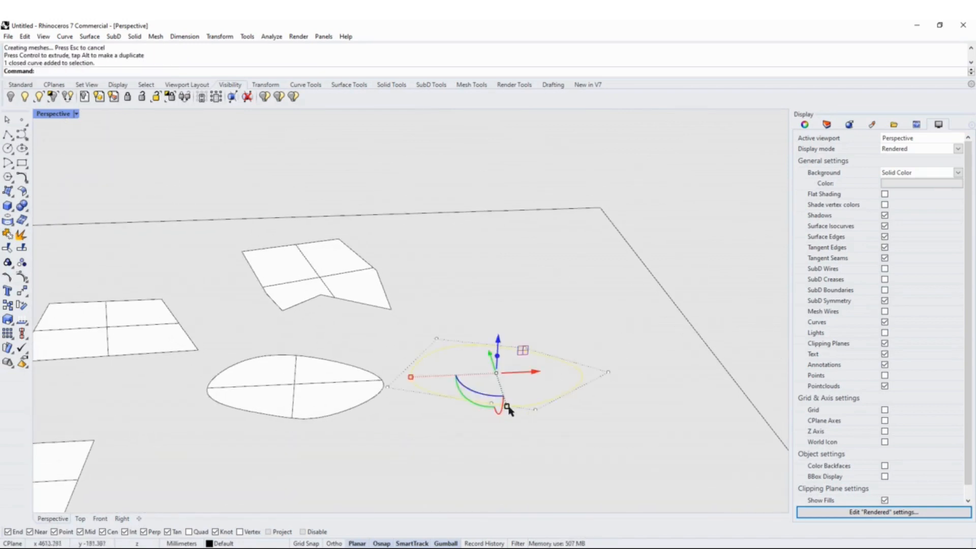
left_click_drag(506, 404, 516, 438)
right_click_drag(456, 434, 508, 436)
Create a planar surface from the moved and stretched curve with PlanarSrf, then deselect it and view all the surfaces.
type("P")
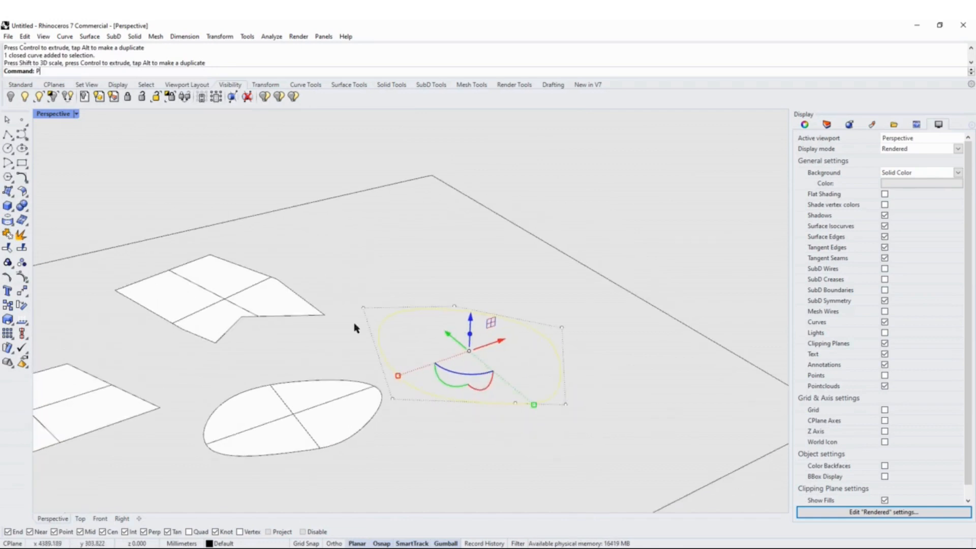
type("lanarSrf")
key("Return")
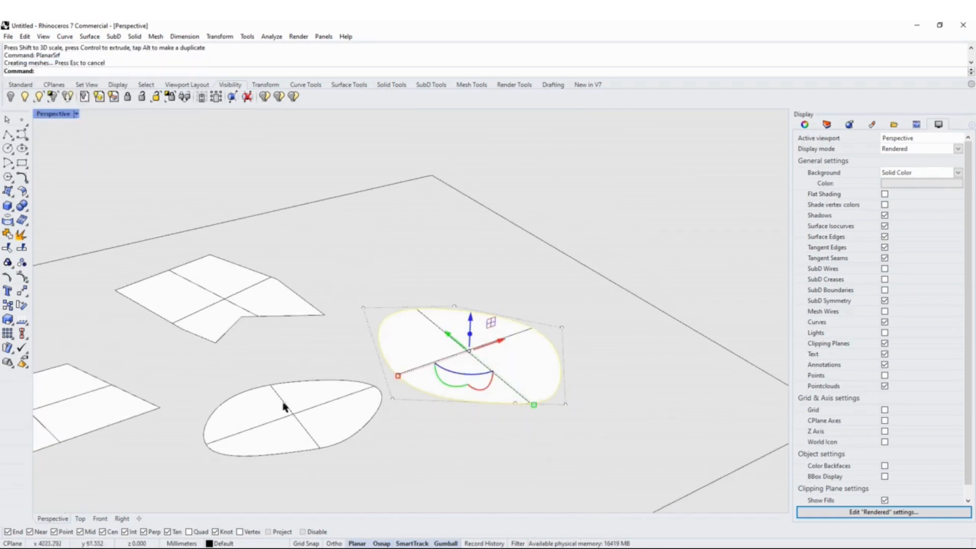
left_click(456, 268)
scroll(388, 326, "down", 5)
right_click_drag(451, 373, 378, 371)
right_click_drag(370, 282, 381, 338, "shift")
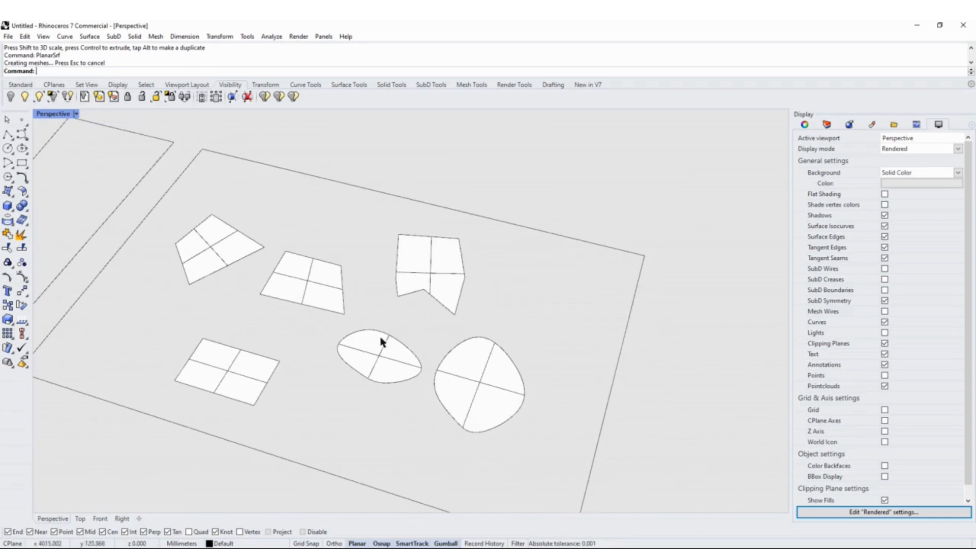
Draw a straight line crossing the lower part of the larger freeform planar surface, extending past both of its edges.
scroll(372, 339, "up", 3)
scroll(389, 329, "up", 2)
scroll(385, 330, "down", 2)
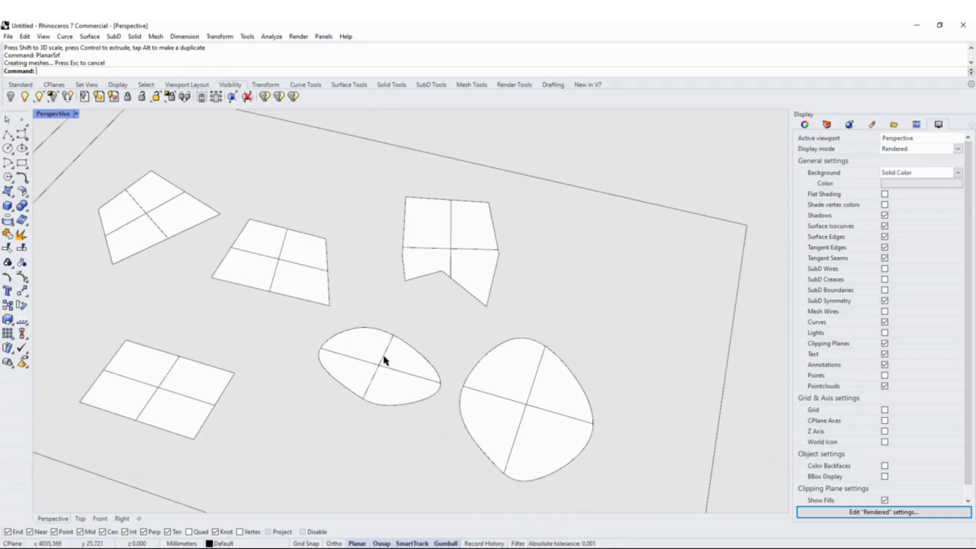
scroll(383, 359, "down", 2)
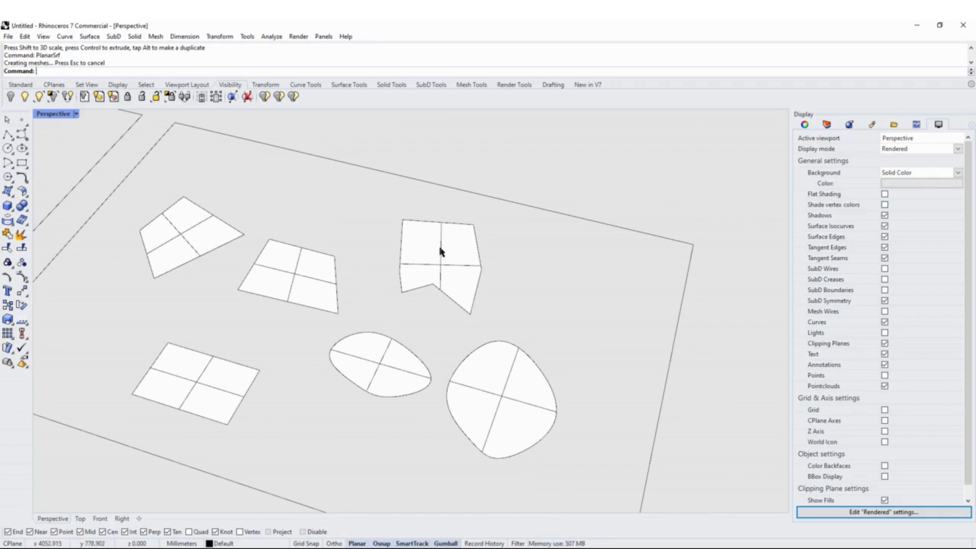
left_click(506, 366)
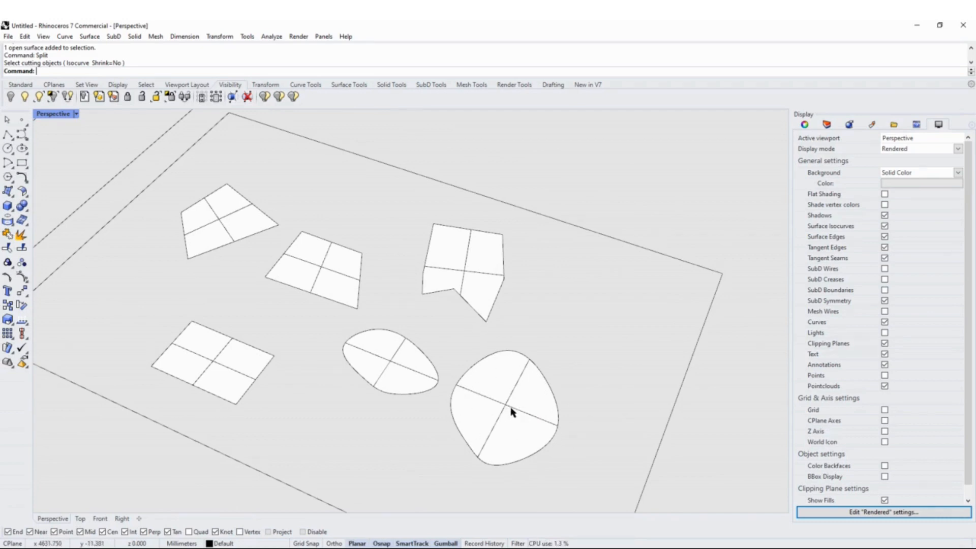
type("ine")
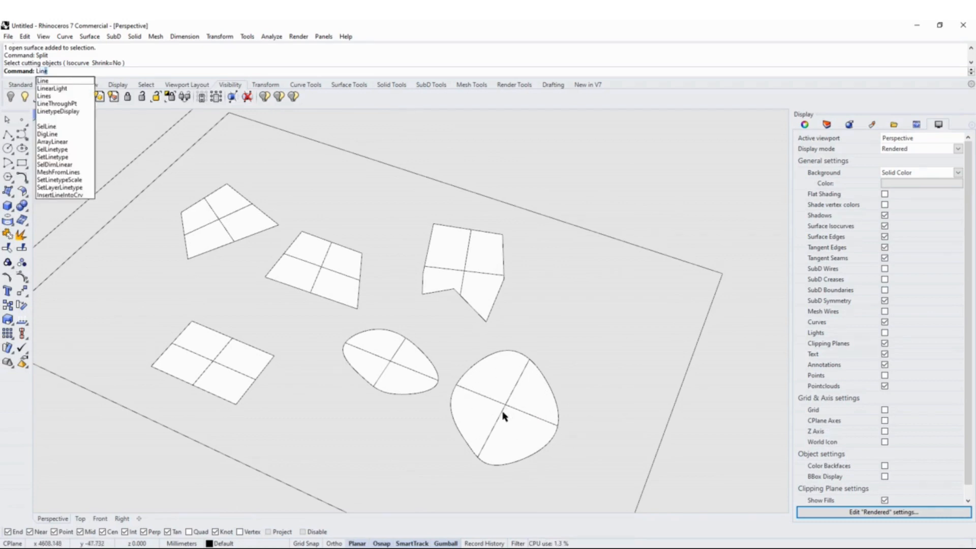
key("Return")
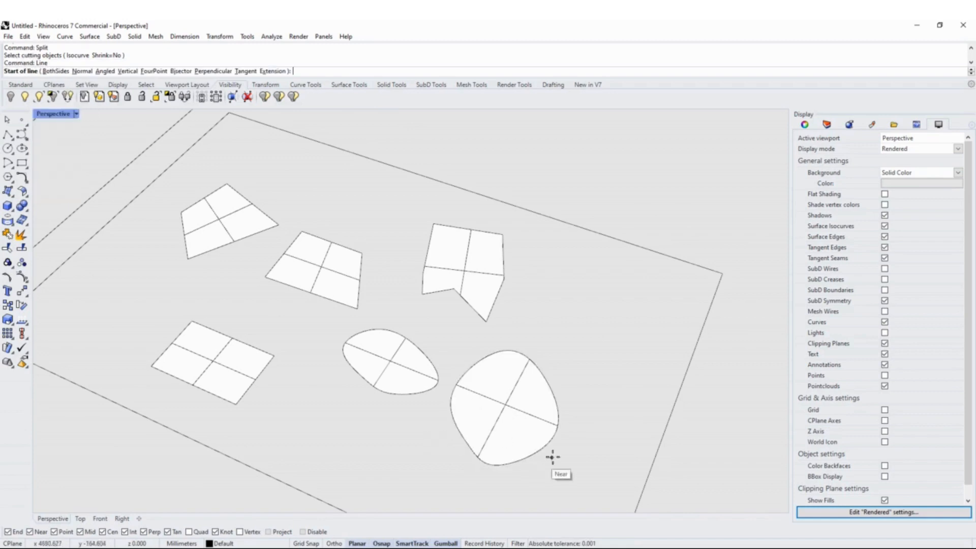
left_click(427, 437)
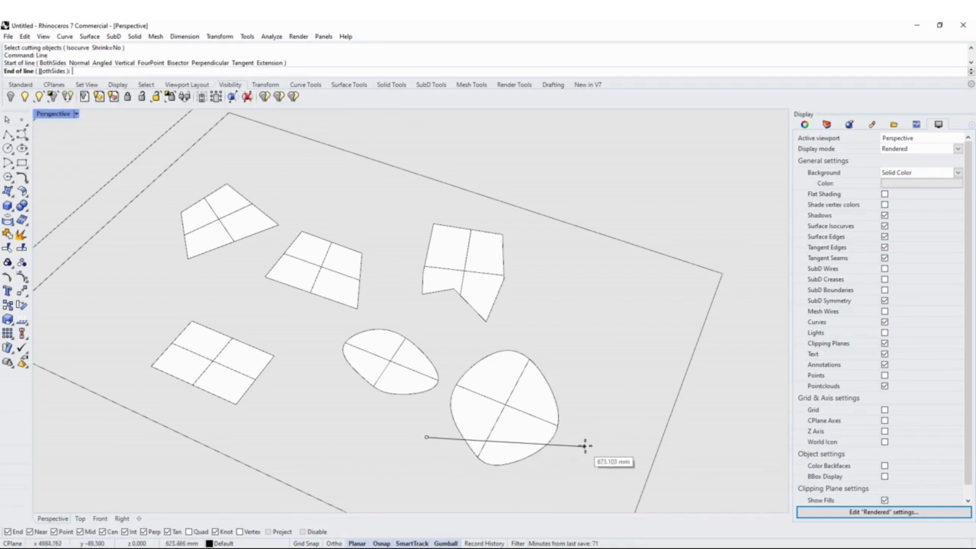
left_click(610, 444)
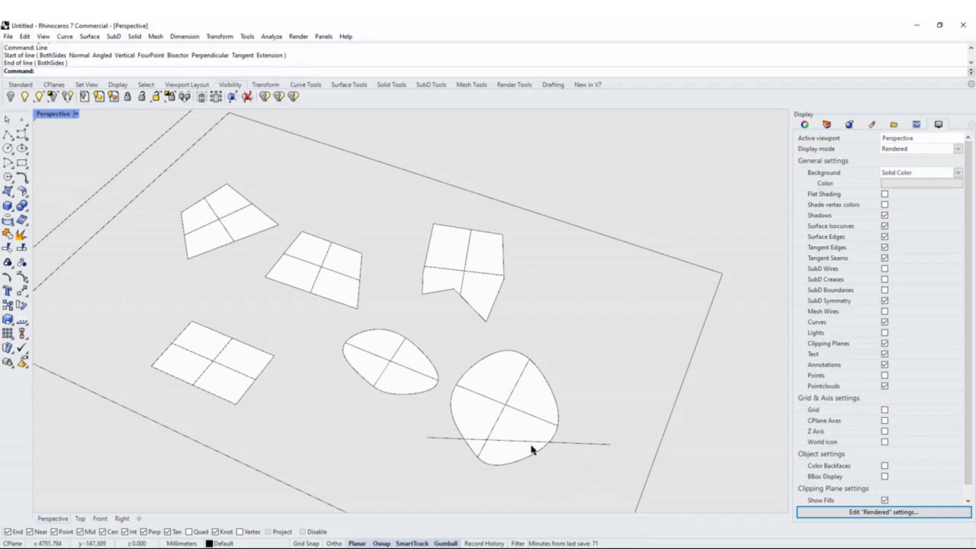
Trim away the smaller portion of the larger freeform surface beyond the line, using the line as cutting object.
mouse_move(531, 449)
right_mouse_down()
mouse_move(544, 468)
mouse_move(463, 468)
mouse_move(562, 394)
mouse_move(496, 444)
mouse_move(510, 429)
right_mouse_up()
left_click_drag(514, 433, 474, 365)
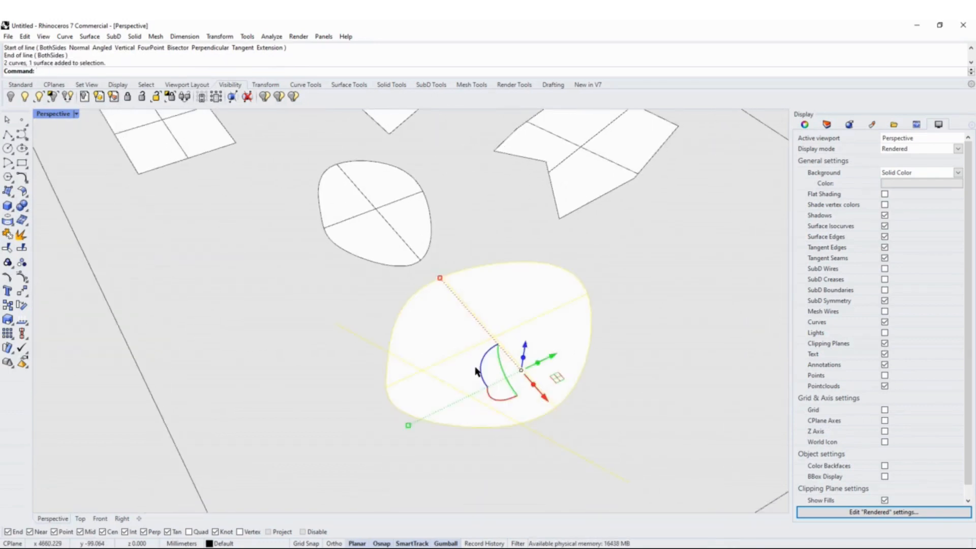
type("Trim")
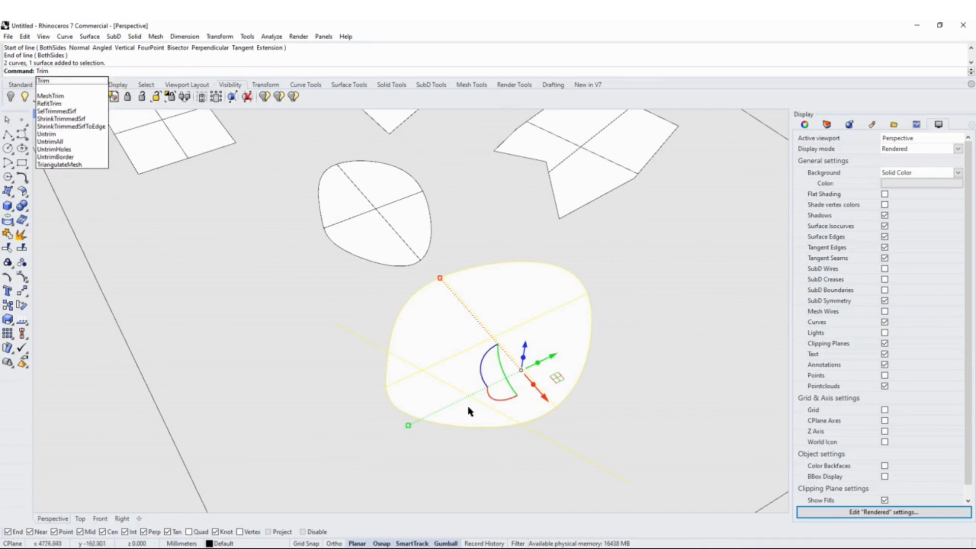
key("Return")
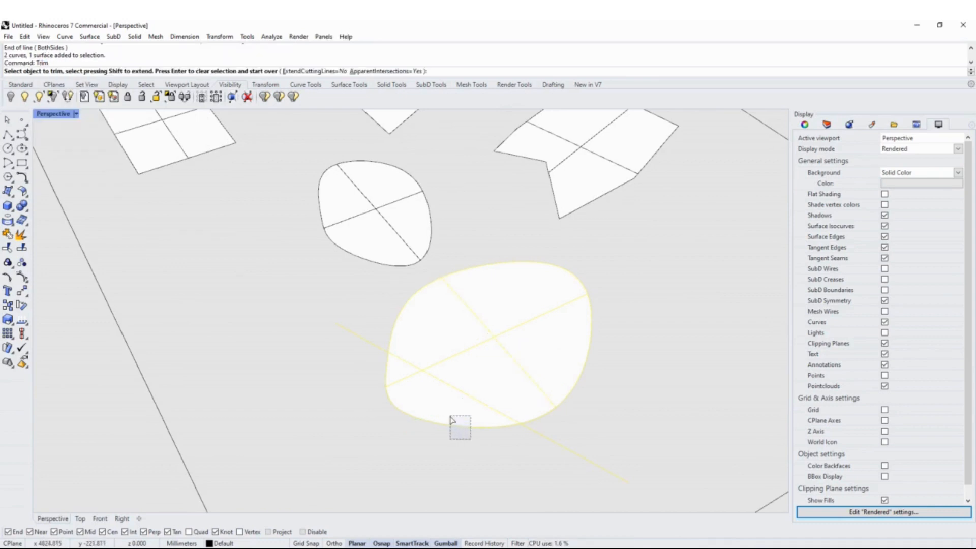
left_click(452, 409)
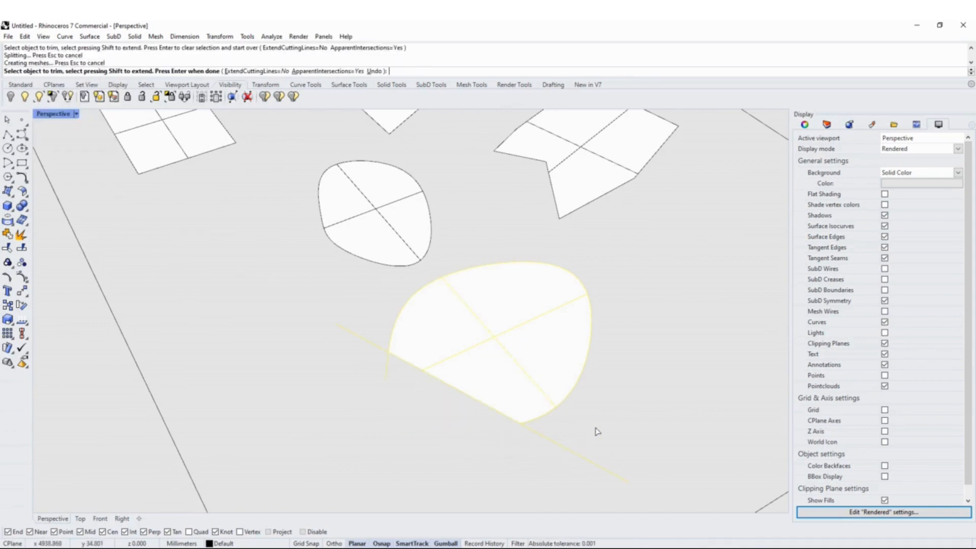
key("Return")
Delete the cutting line and the leftover boundary curve, and inspect the trimmed surface from different angles.
left_click(553, 440)
key("Delete")
left_click_drag(397, 380, 374, 367)
key("Delete")
left_click(463, 372)
right_click_drag(449, 412, 554, 391)
scroll(487, 384, "down", 4)
right_click_drag(487, 383, 441, 394)
scroll(441, 394, "up", 5)
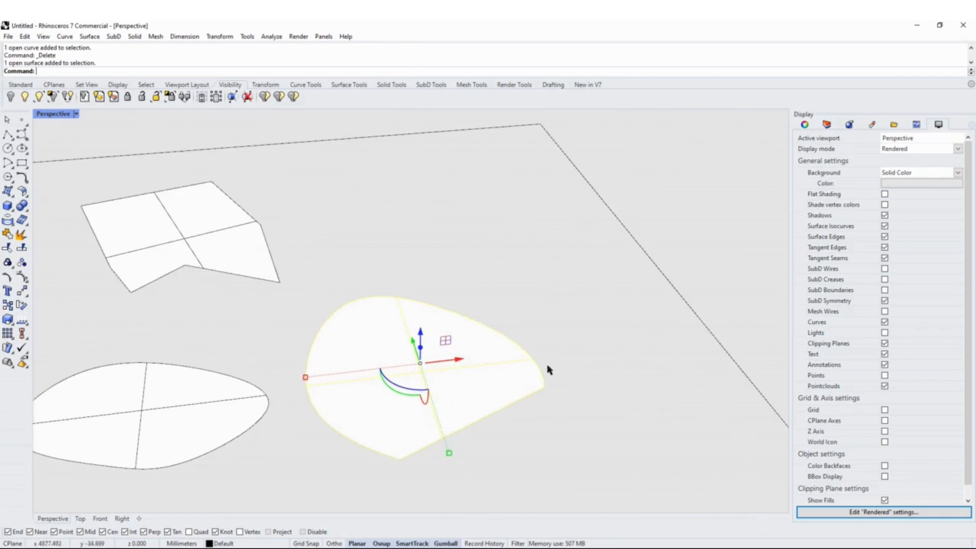
right_click_drag(549, 369, 454, 394)
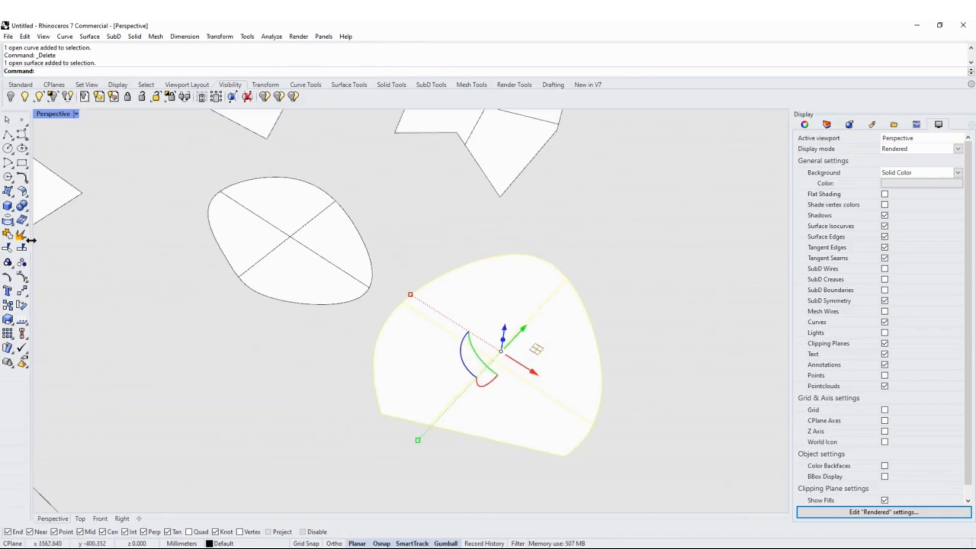
left_click(322, 348)
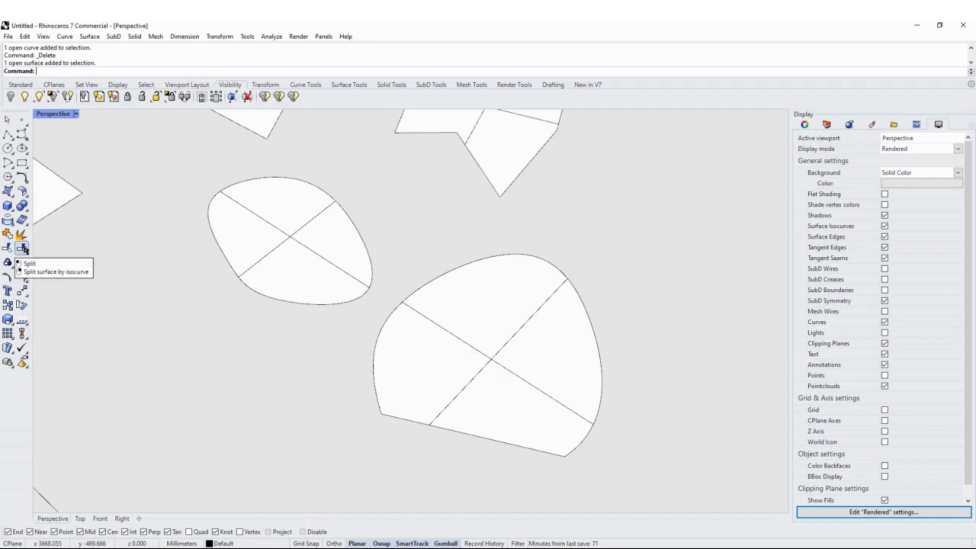
Split the trimmed surface along a U-direction isocurve near its straight edge and check both pieces by selecting them.
left_click(23, 248)
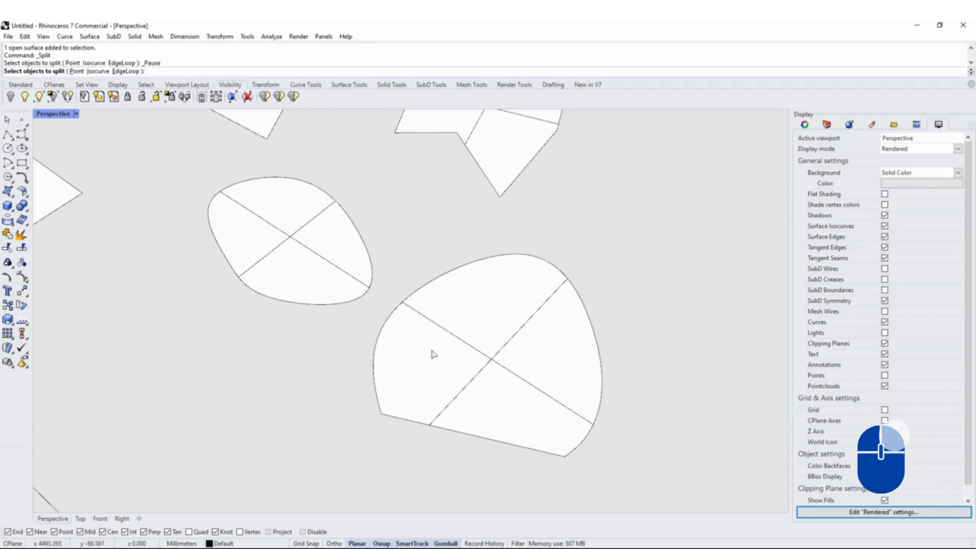
left_click(468, 313)
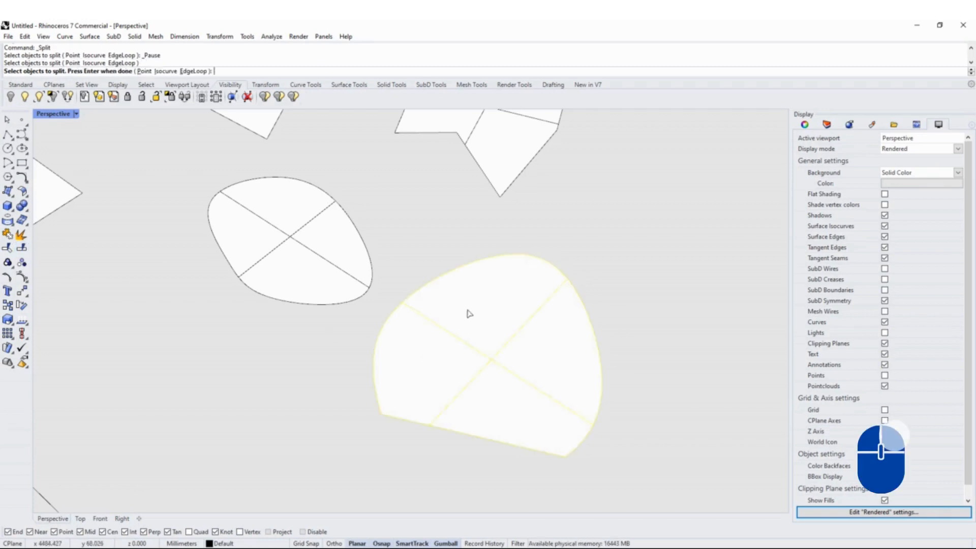
right_click(512, 332)
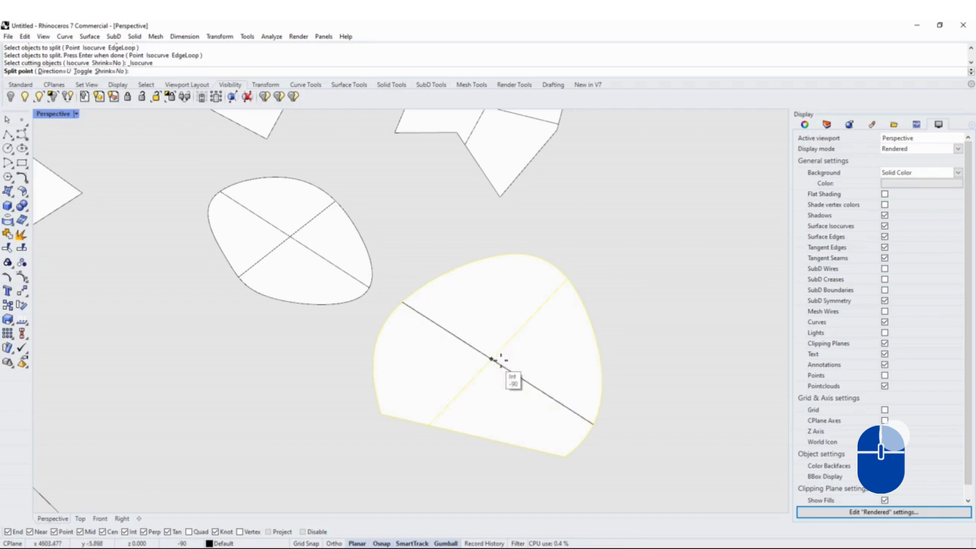
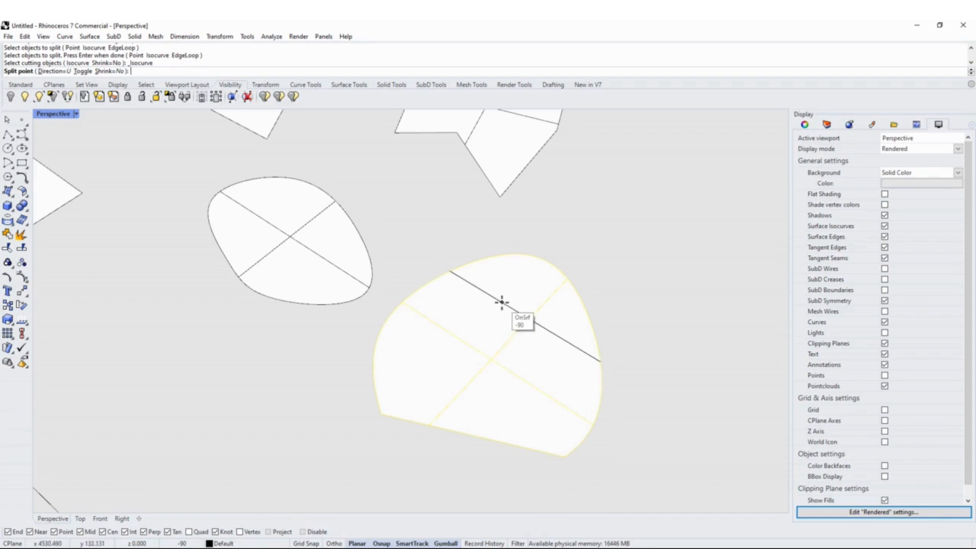
left_click(439, 353)
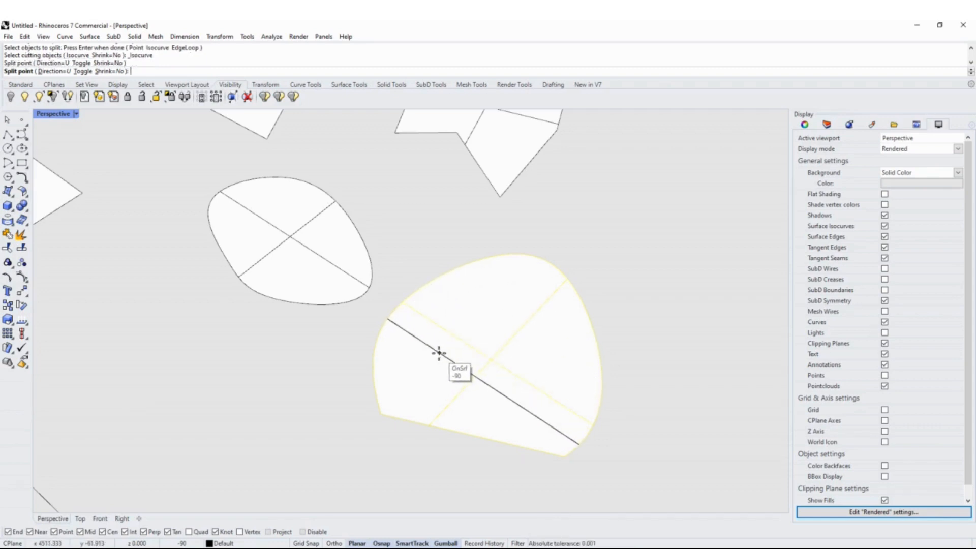
key("Return")
left_click(451, 399)
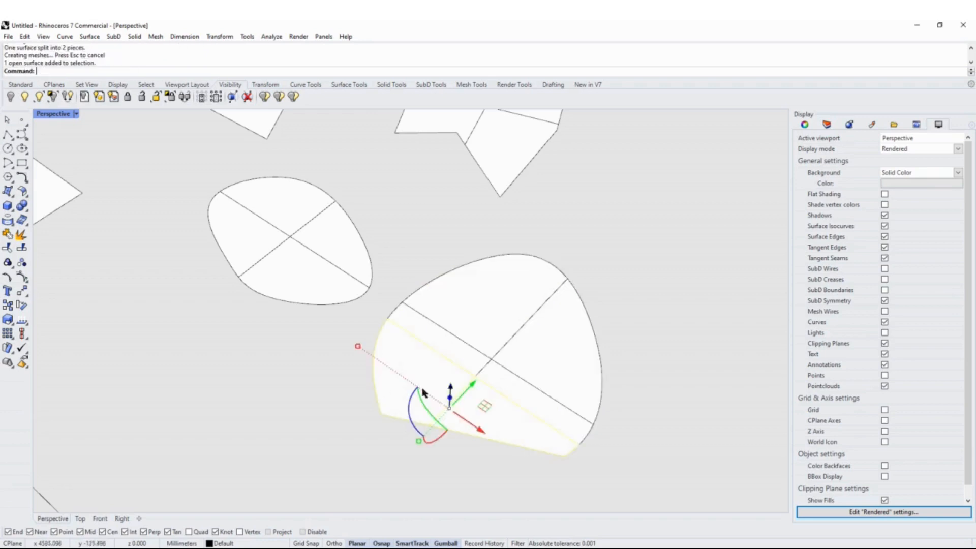
left_click(476, 320)
left_click(454, 388)
scroll(342, 403, "down", 2)
right_click_drag(385, 429, 488, 412)
left_click(513, 411)
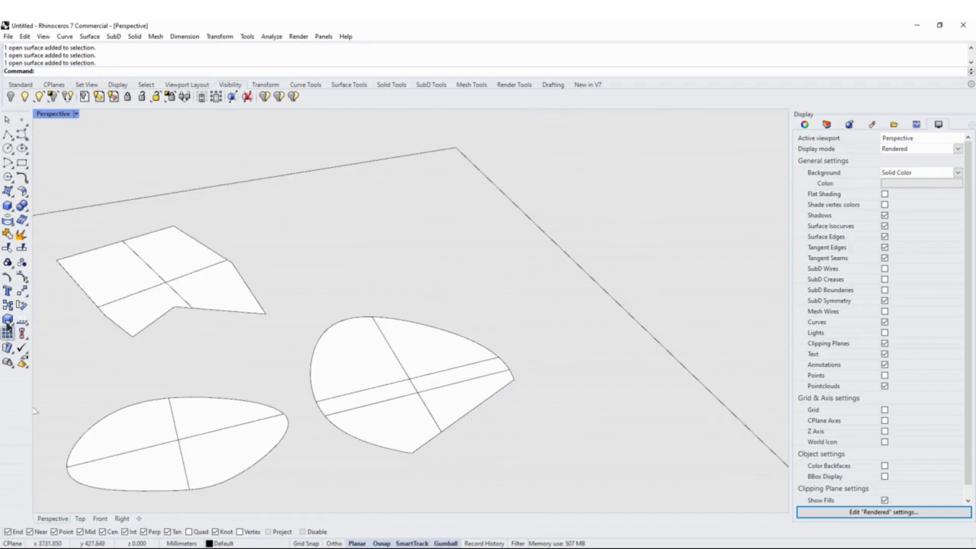
Split the larger piece by an isocurve with the direction toggled to V, placing the split point beside its middle isocurve.
left_click(22, 248)
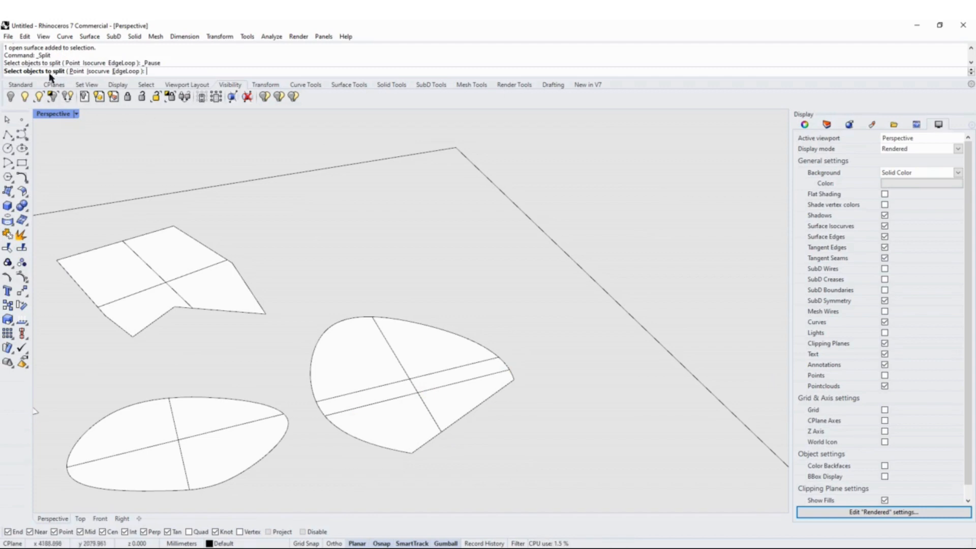
left_click(379, 350)
key("Return")
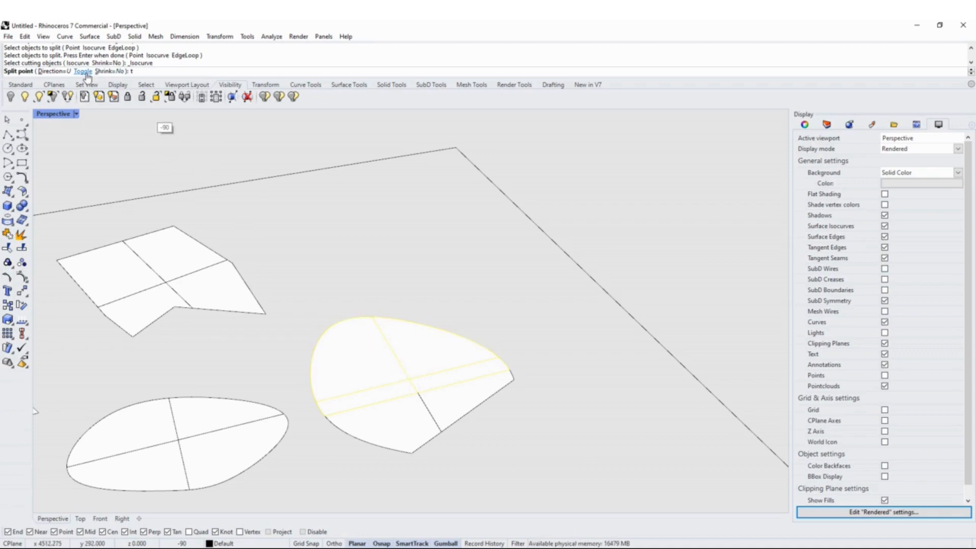
key("Return")
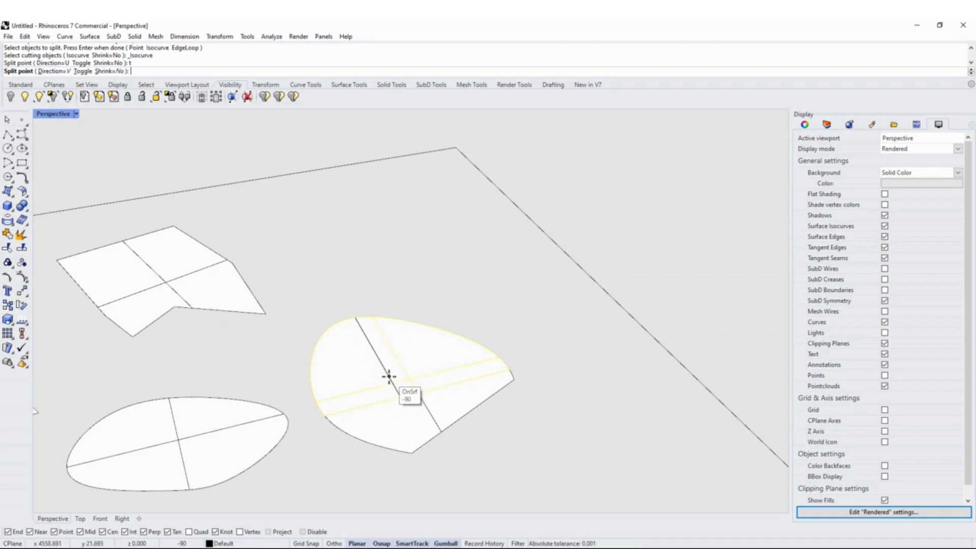
left_click(388, 376)
key("Return")
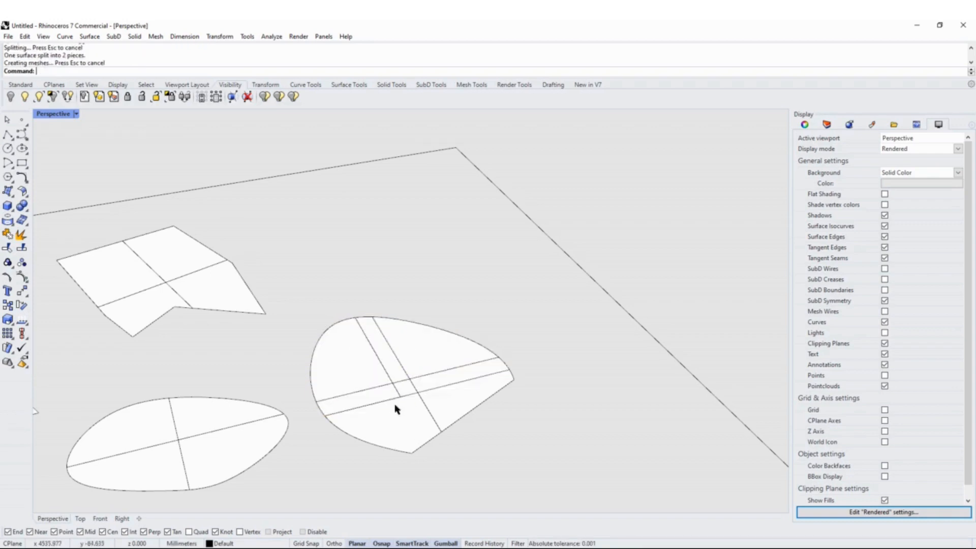
Examine the three separate pieces of the split surface by selecting each one in turn.
left_click(410, 350)
left_click(361, 372)
left_click(422, 308)
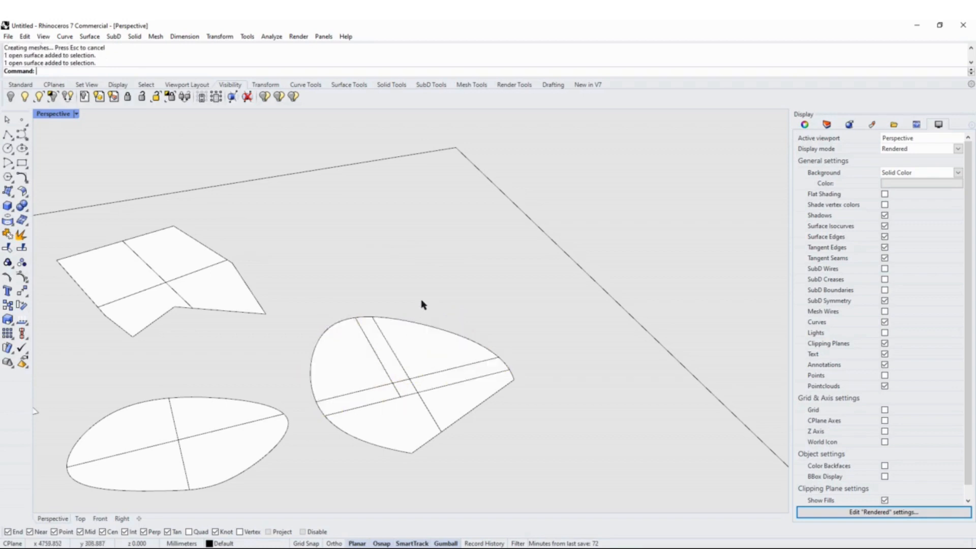
left_click(431, 355)
right_click_drag(407, 344, 384, 371)
right_click_drag(462, 341, 399, 366, "shift")
scroll(385, 368, "up", 5)
left_click(388, 344)
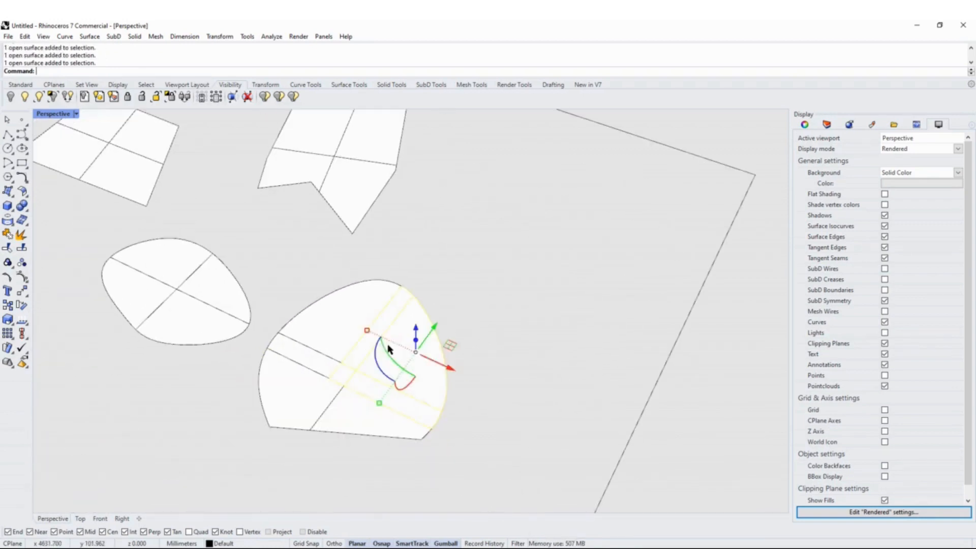
left_click(357, 304)
left_click(323, 400)
left_click(381, 389)
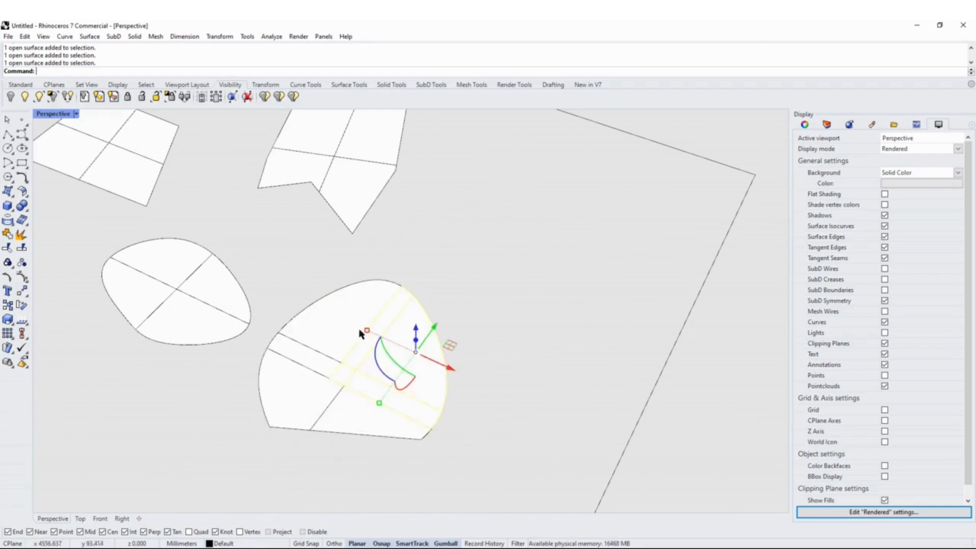
left_click(349, 310)
left_click(347, 401)
left_click(385, 343)
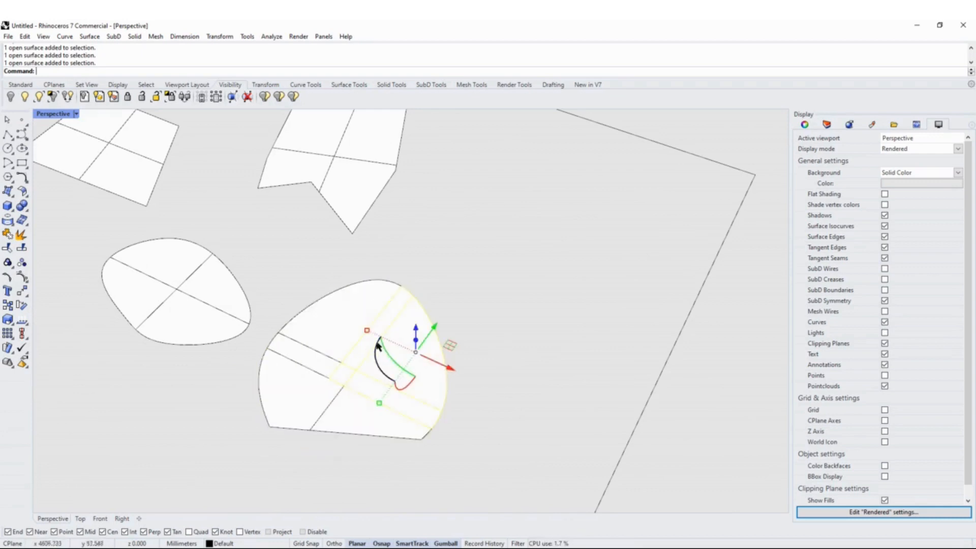
left_click(364, 295)
left_click(336, 409)
left_click(395, 369)
left_click_drag(428, 266, 457, 256)
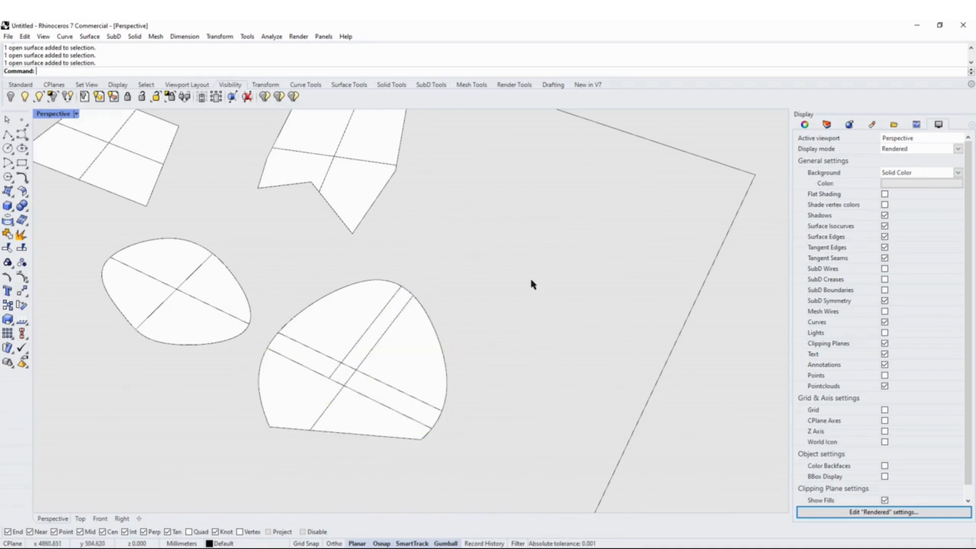
Join the three split pieces into one polysurface and select it to check that it is a single object.
left_click_drag(509, 298, 323, 409)
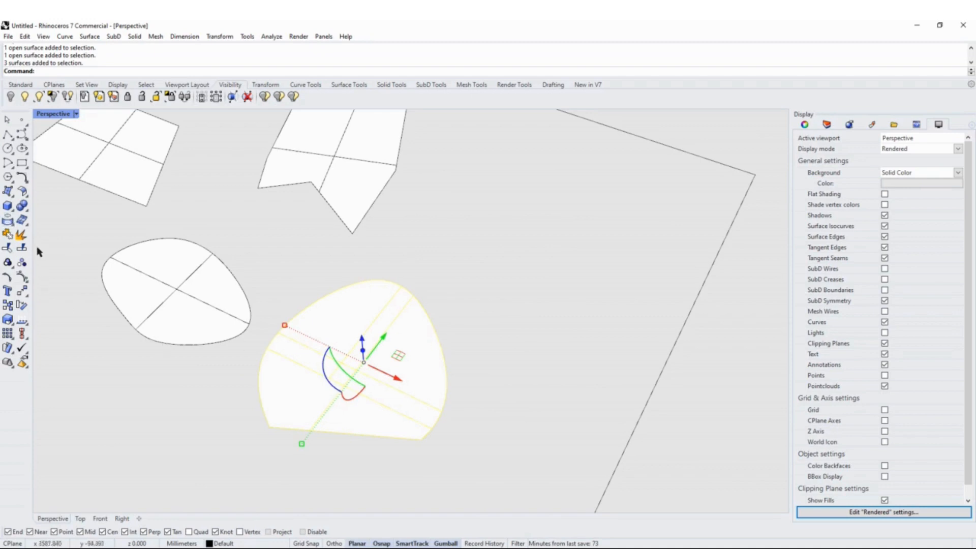
left_click(7, 234)
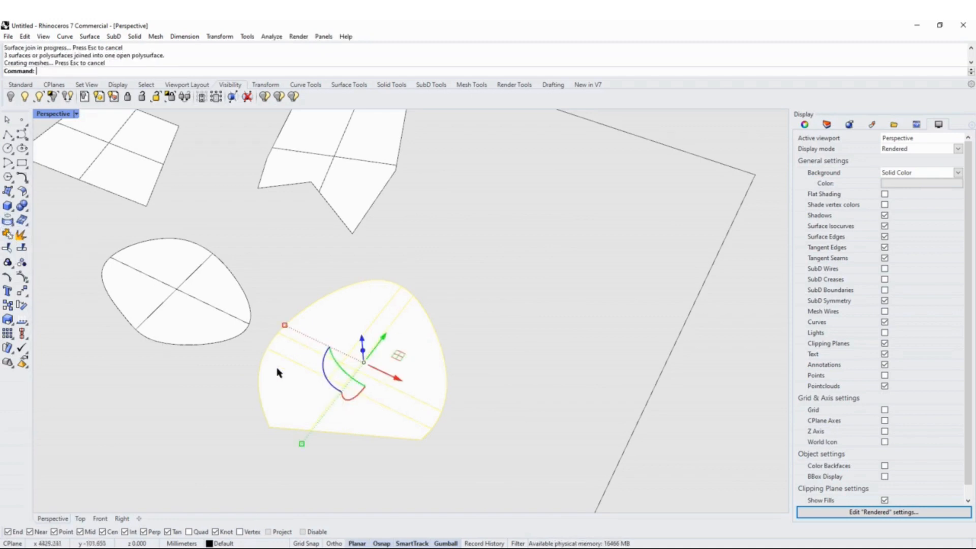
left_click(203, 426)
left_click(278, 392)
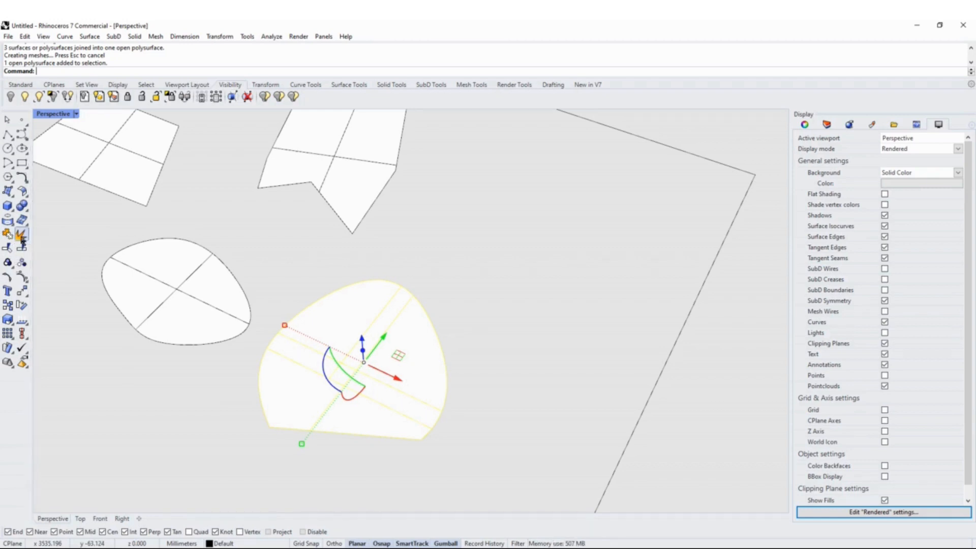
Explode the joined polysurface back into separate surfaces and check the pieces by selecting them individually.
left_click(21, 235)
left_click(451, 299)
left_click(405, 353)
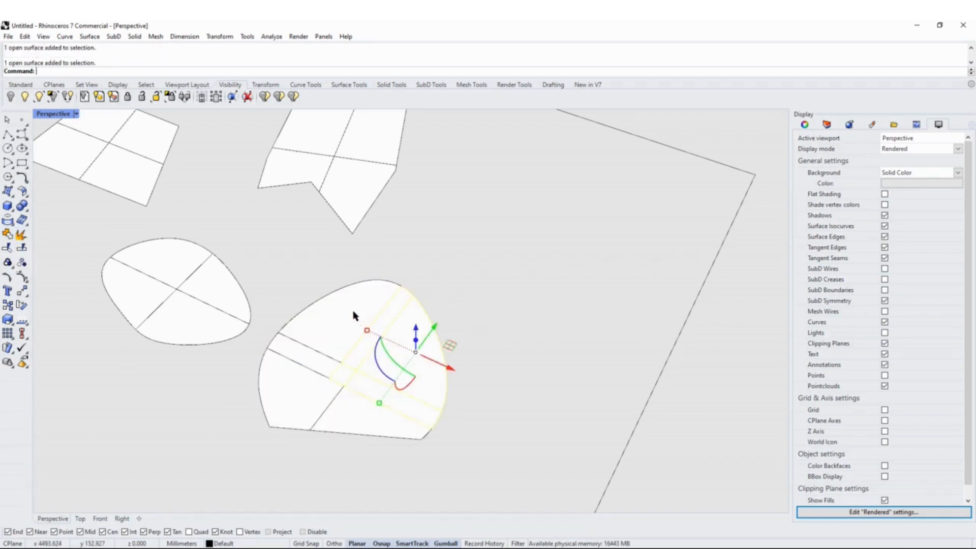
left_click(352, 313)
left_click(316, 399)
left_click(375, 377)
left_click(337, 319)
left_click(350, 405)
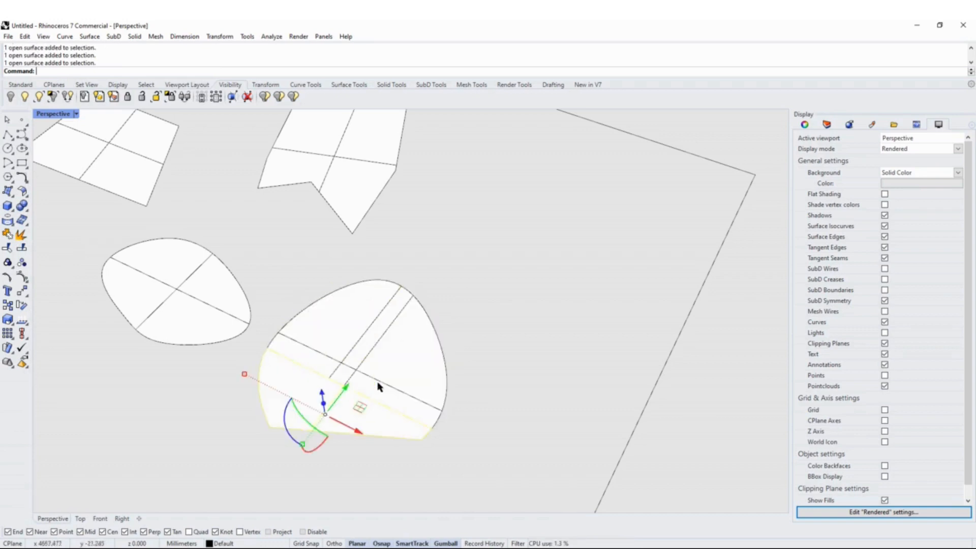
Join the three surface pieces back into one polysurface and select it to check that it is a single object.
left_click(381, 379)
left_click_drag(483, 289, 290, 404)
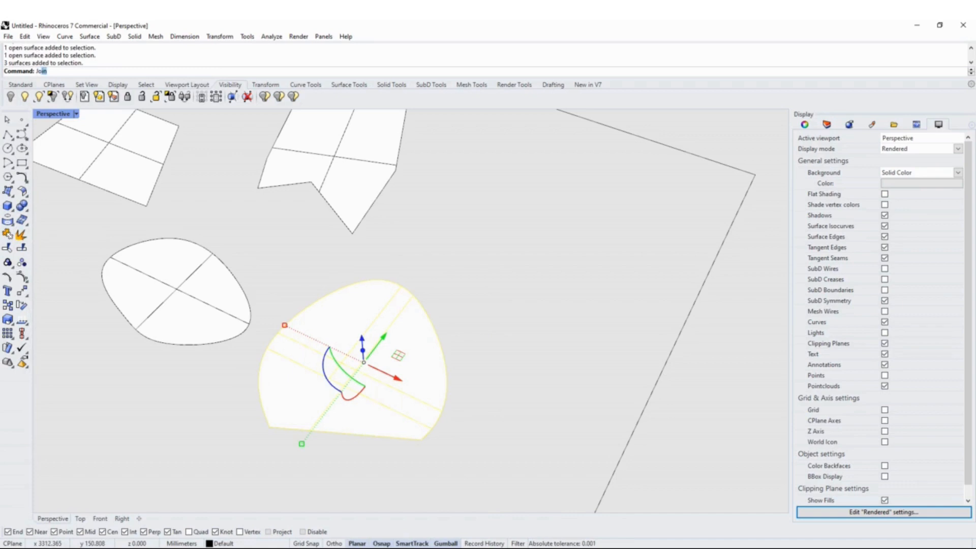
key("Return")
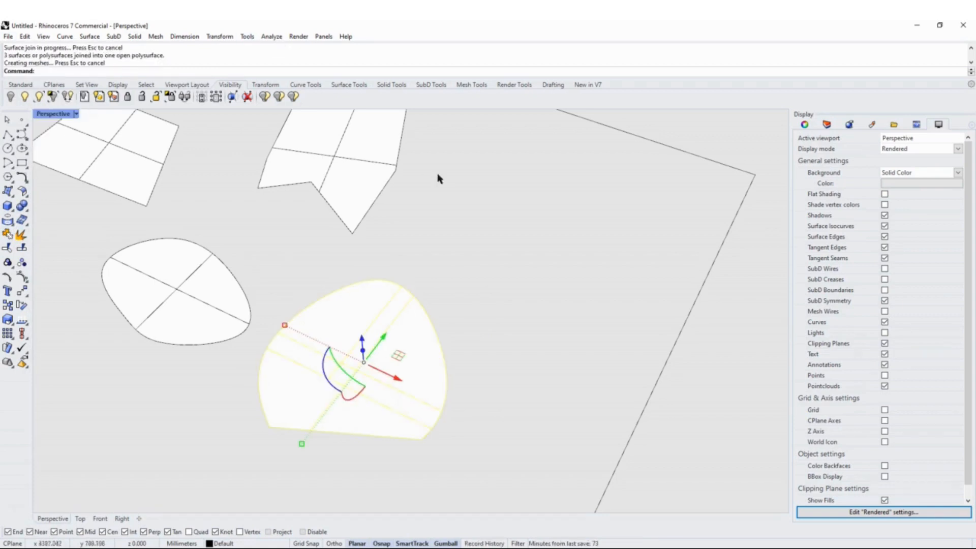
scroll(455, 335, "up", 8)
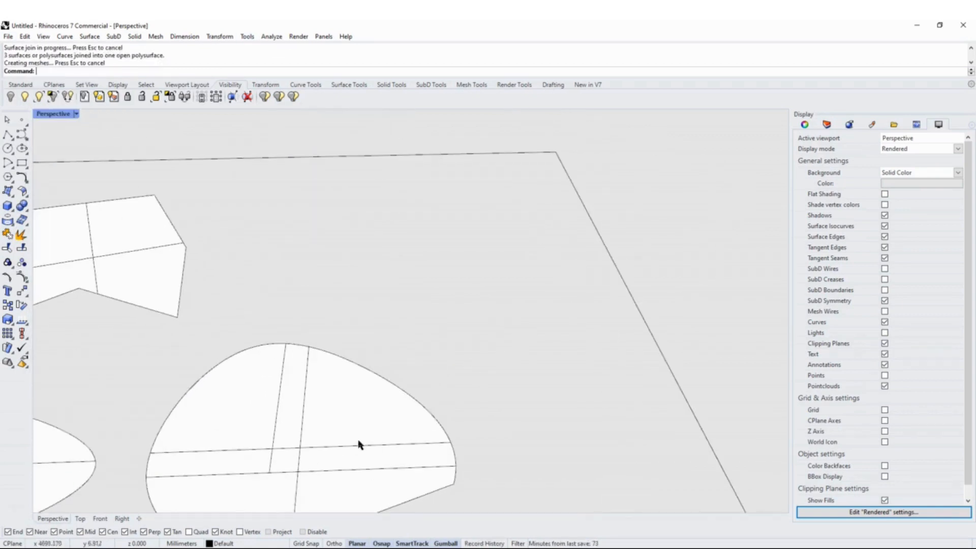
right_click_drag(401, 449, 453, 283, "shift")
mouse_move(373, 369)
right_mouse_down()
mouse_move(373, 329)
mouse_move(358, 360)
right_mouse_up()
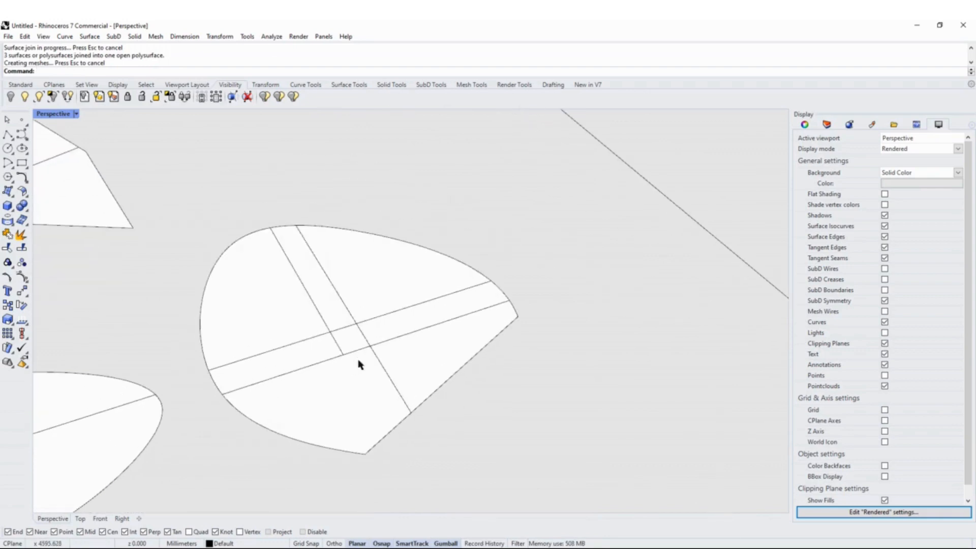
left_click(358, 360)
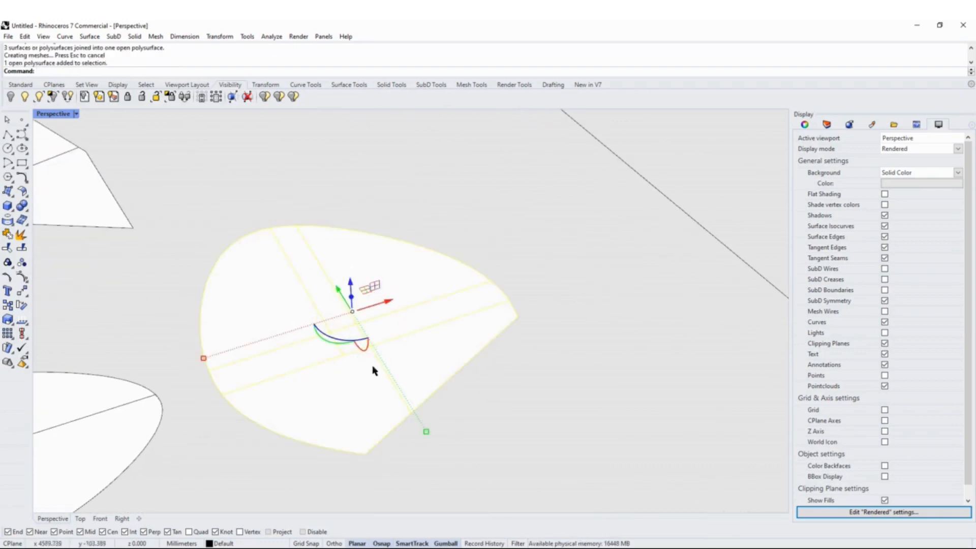
left_click(422, 231)
Merge all coplanar faces of the joined polysurface with MergeAllCoplanarFaces.
left_click(387, 273)
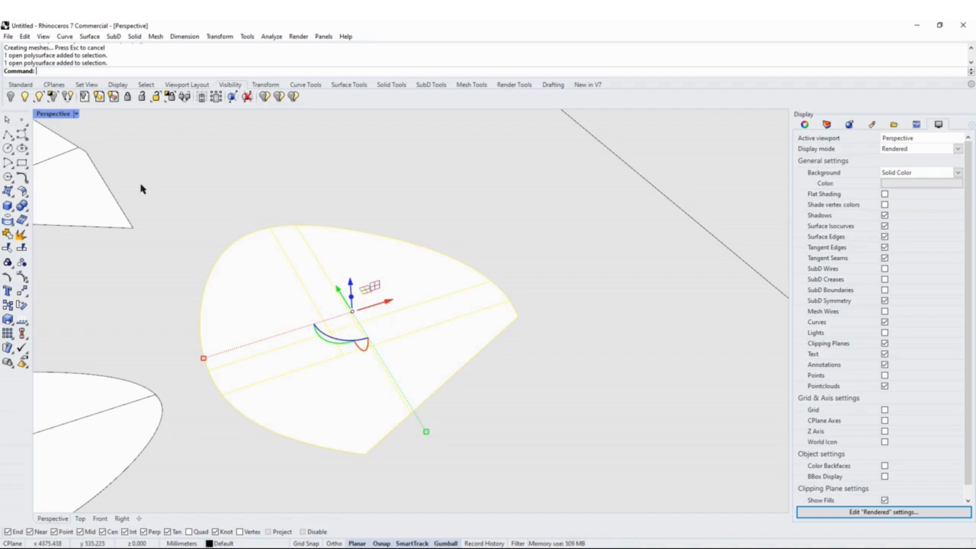
type("MergeAllCoplanarFaces")
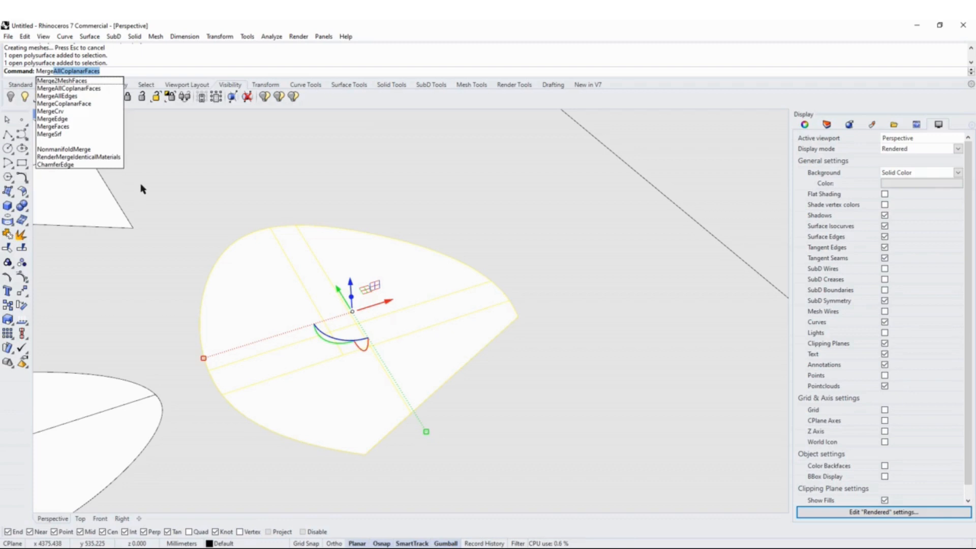
key("Return")
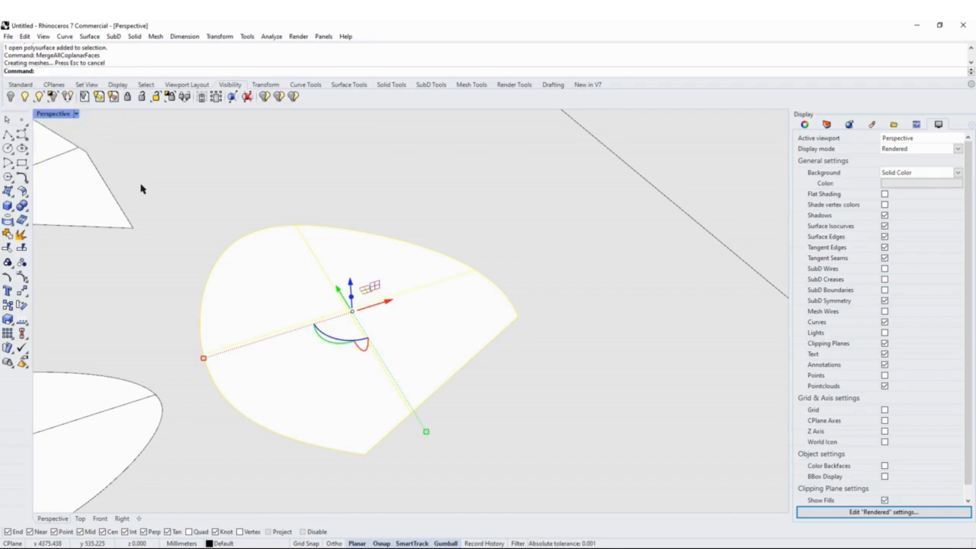
left_click(399, 181)
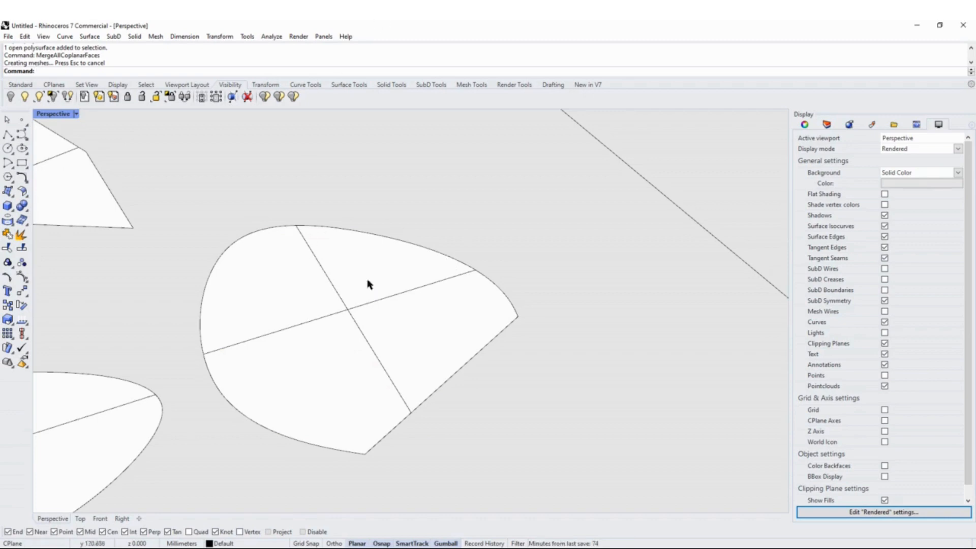
Examine the merged surface and the neighbouring planar surfaces from several angles and distances.
scroll(385, 331, "down", 4)
right_click_drag(454, 345, 369, 322)
right_click_drag(450, 264, 432, 308, "shift")
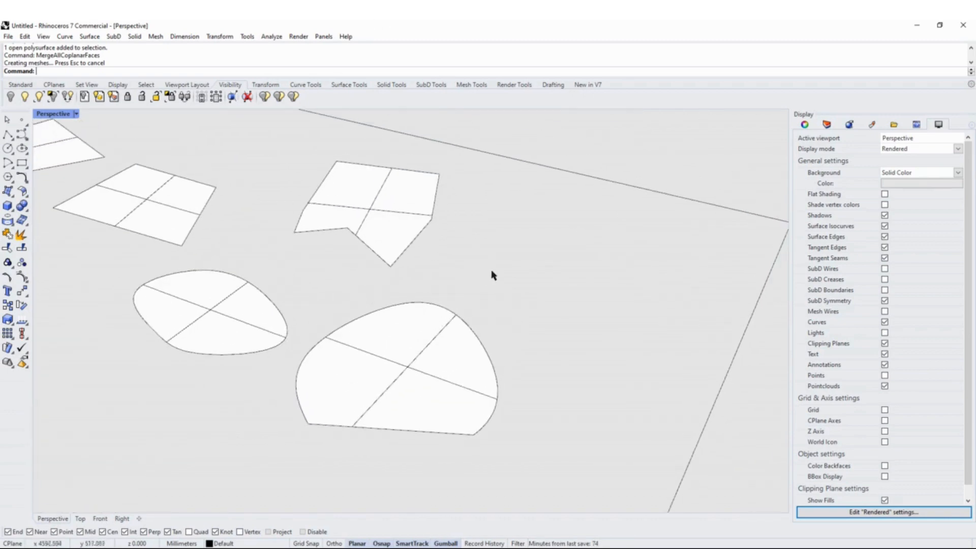
right_click_drag(491, 272, 471, 298)
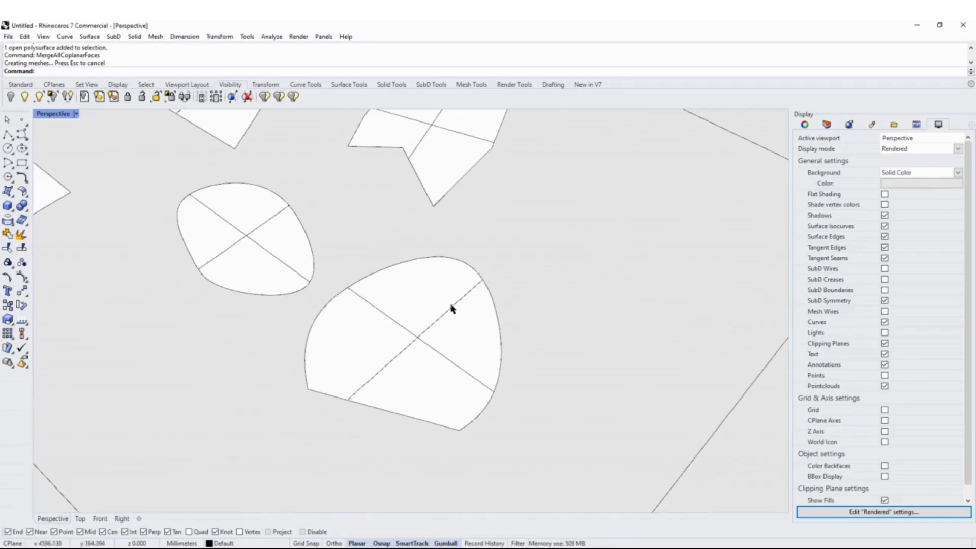
scroll(451, 306, "down", 2)
right_click_drag(451, 375, 497, 353)
scroll(396, 351, "up", 4)
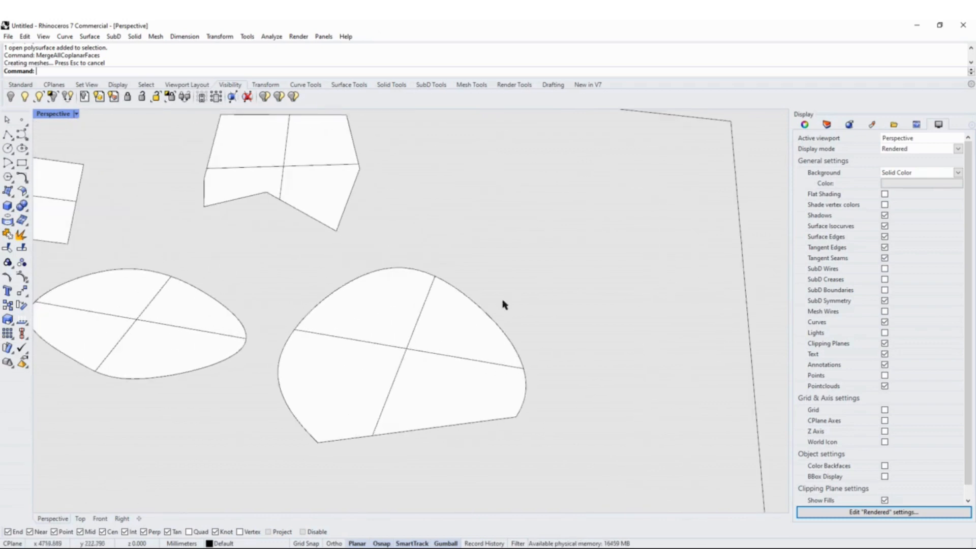
right_click_drag(502, 304, 444, 320)
scroll(428, 310, "down", 4)
right_click_drag(464, 248, 500, 275)
scroll(358, 336, "down", 3)
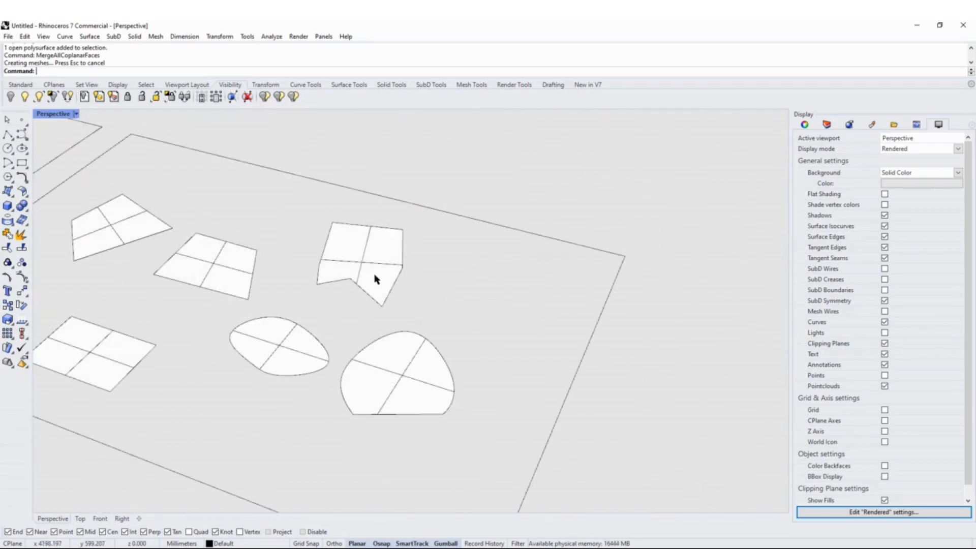
right_click_drag(374, 280, 335, 306)
right_click_drag(391, 237, 372, 272, "shift")
right_click_drag(329, 326, 360, 313)
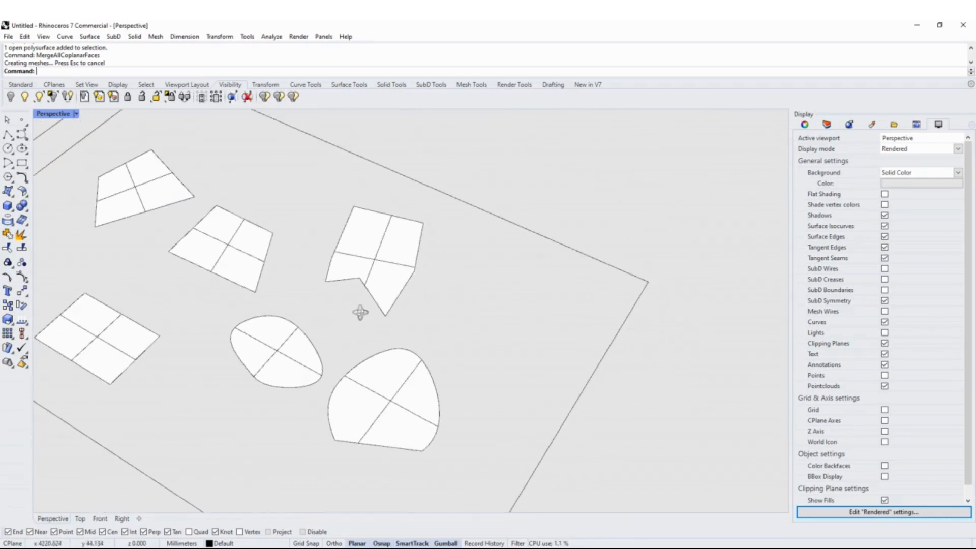
scroll(379, 284, "down", 5)
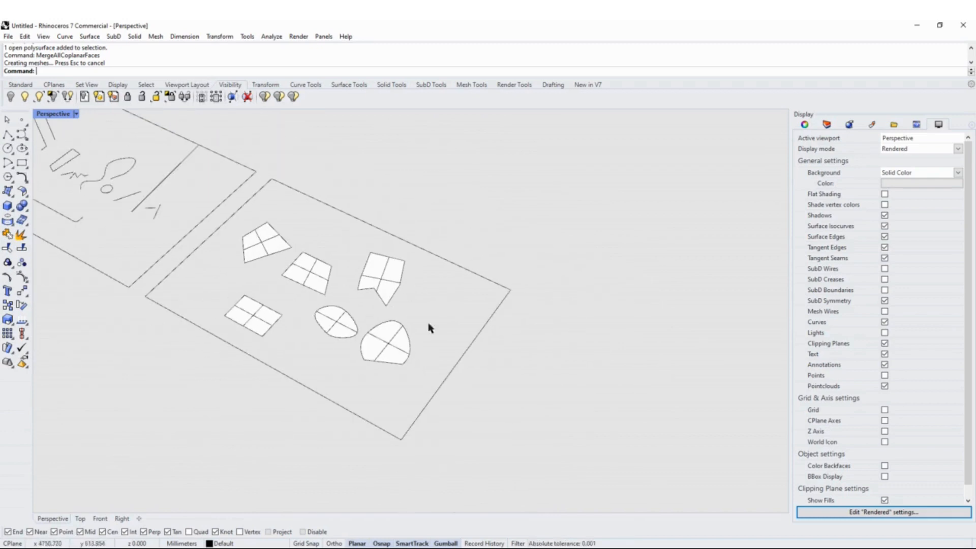
scroll(370, 366, "up", 2)
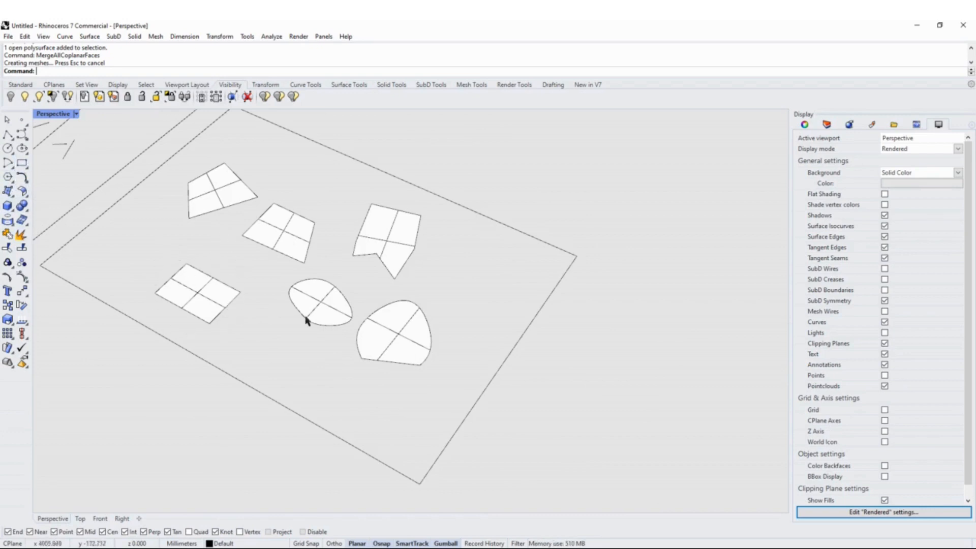
scroll(305, 321, "down", 4)
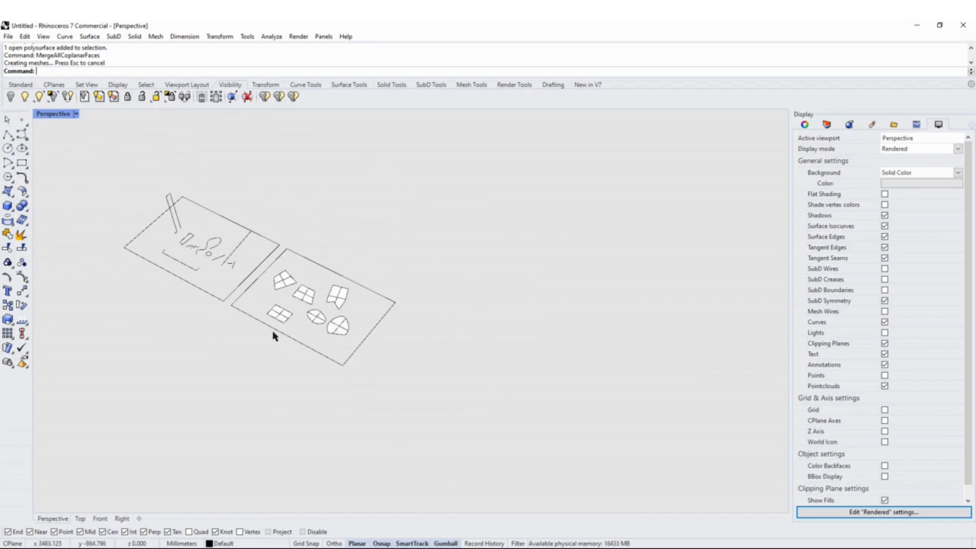
Inspect the flat surfaces in the Top, Front and Right views and return to the Perspective view.
key("ctrl+F1")
scroll(285, 342, "down", 6)
scroll(487, 350, "up", 6)
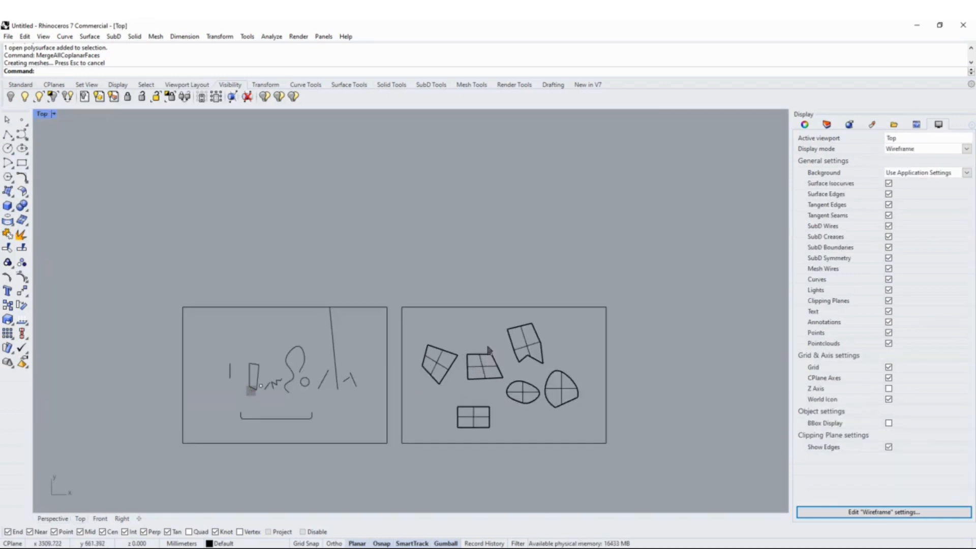
key("ctrl+F2")
scroll(274, 345, "down", 8)
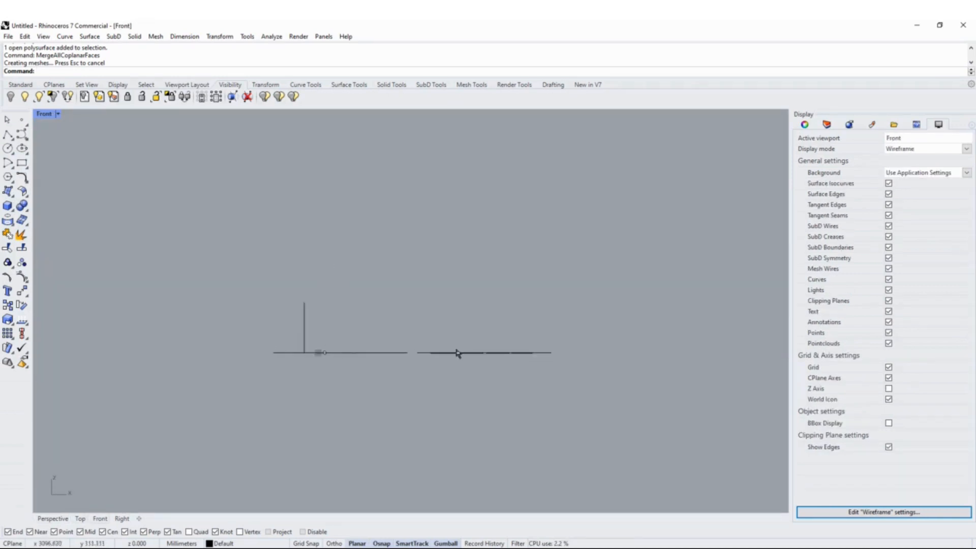
scroll(508, 351, "up", 8)
scroll(392, 364, "down", 3)
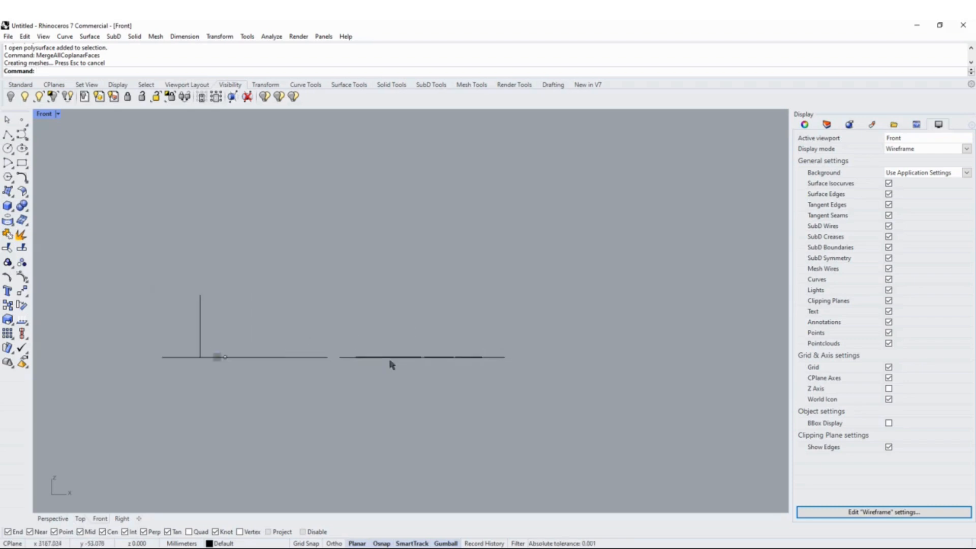
scroll(335, 316, "up", 5)
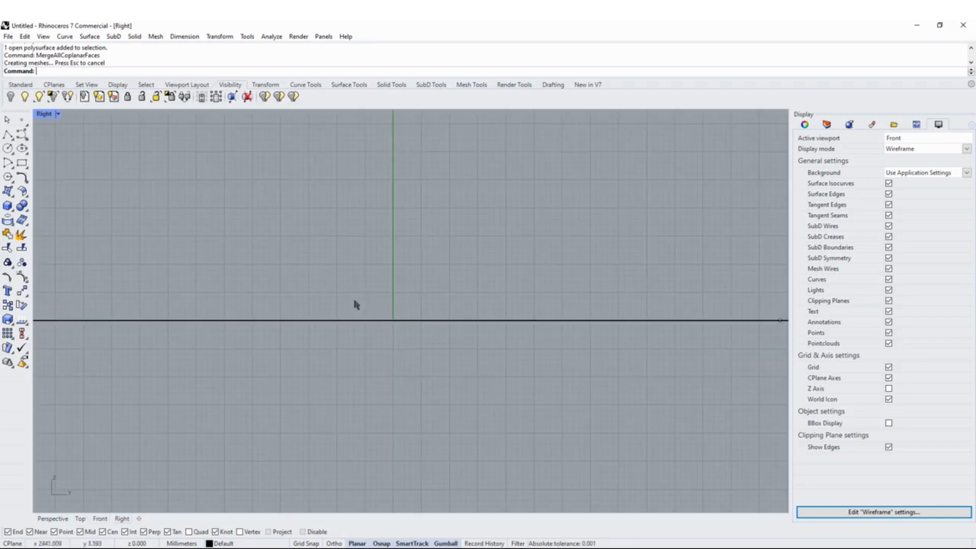
key("ctrl+F4")
scroll(378, 305, "up", 3)
scroll(381, 307, "up", 4)
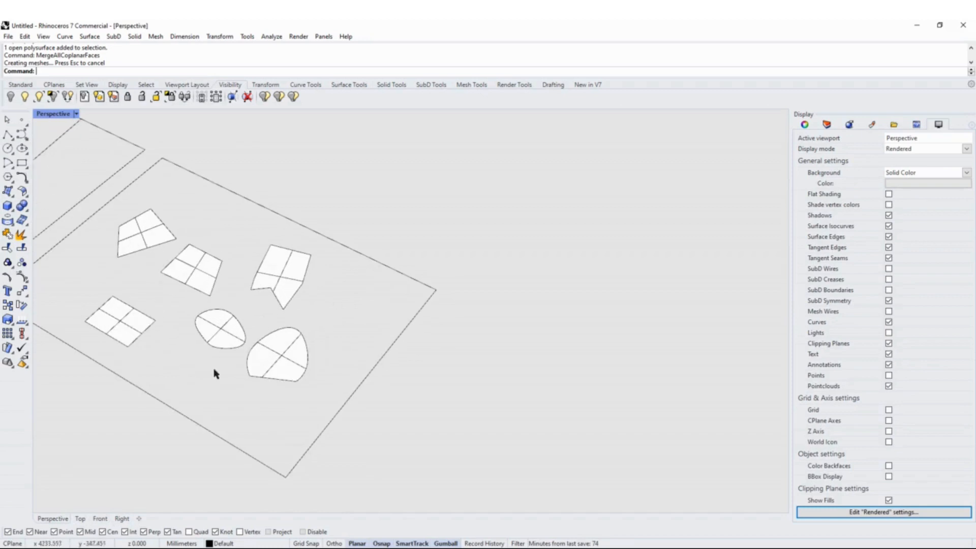
Draw a closed degree-3 control point curve with five points on the ground plane in front of the small oval surface.
right_click_drag(240, 317, 330, 304, "shift")
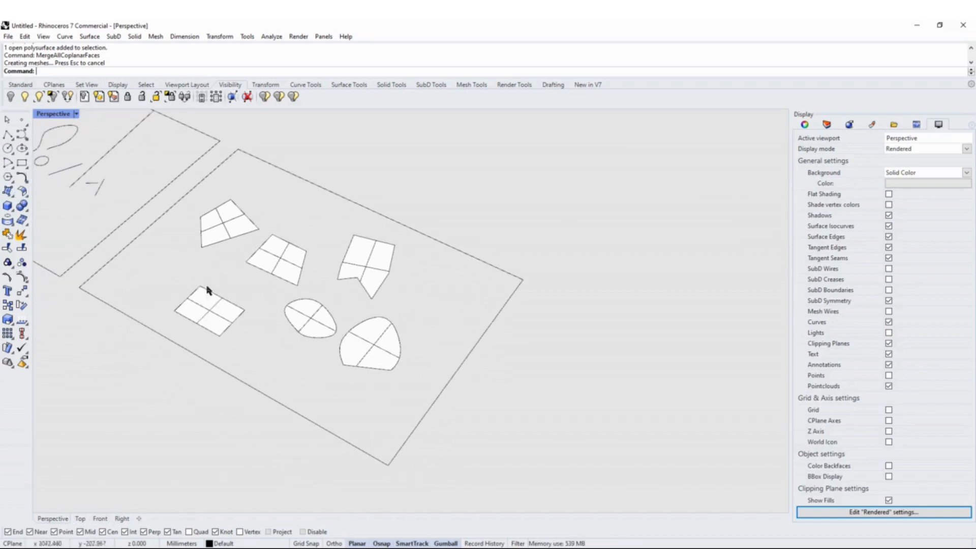
scroll(273, 316, "up", 3)
left_click(24, 136)
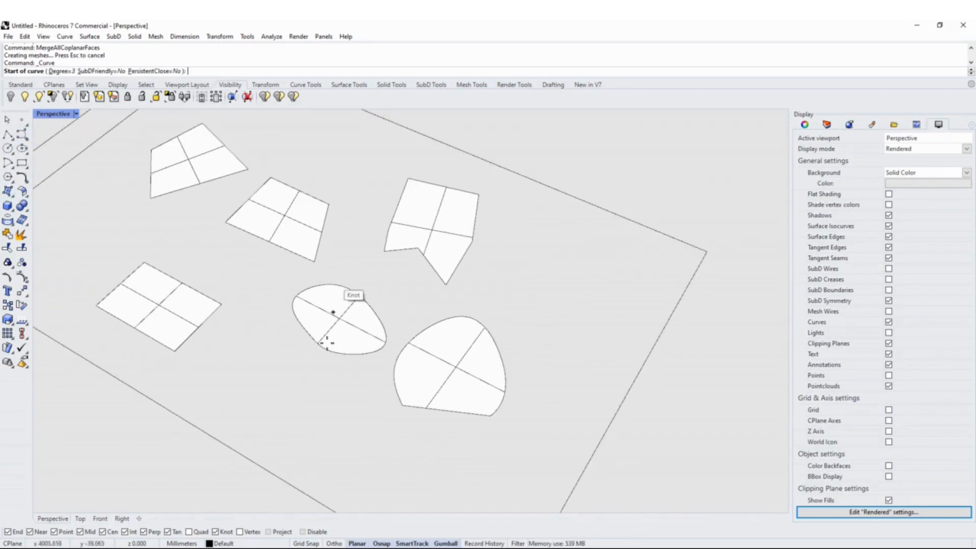
left_click(245, 401)
left_click(249, 366)
left_click(301, 362)
left_click(333, 414)
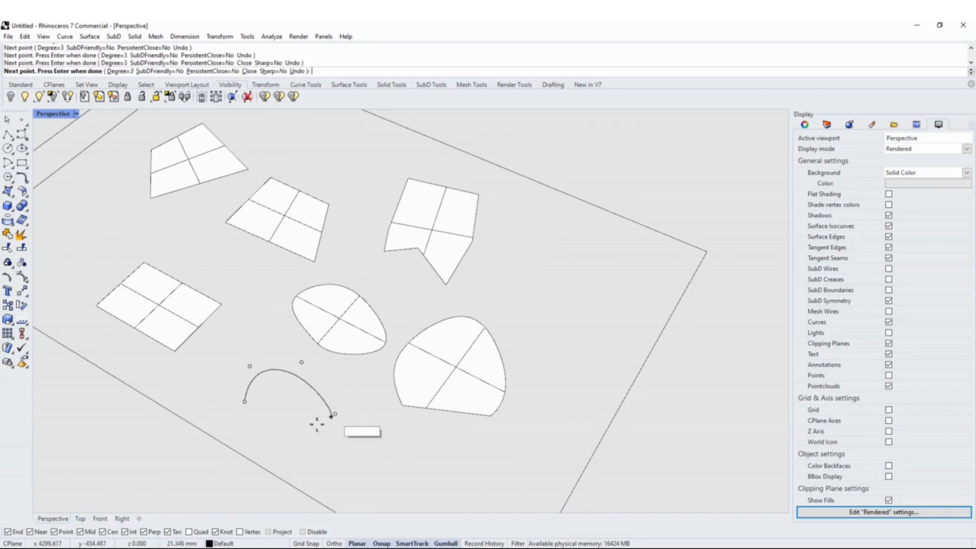
left_click(281, 450)
left_click(245, 402)
Raise three neighbouring control points on one side of the new closed curve vertically to make the curve non-planar.
right_click_drag(296, 413, 351, 441)
left_click(350, 440)
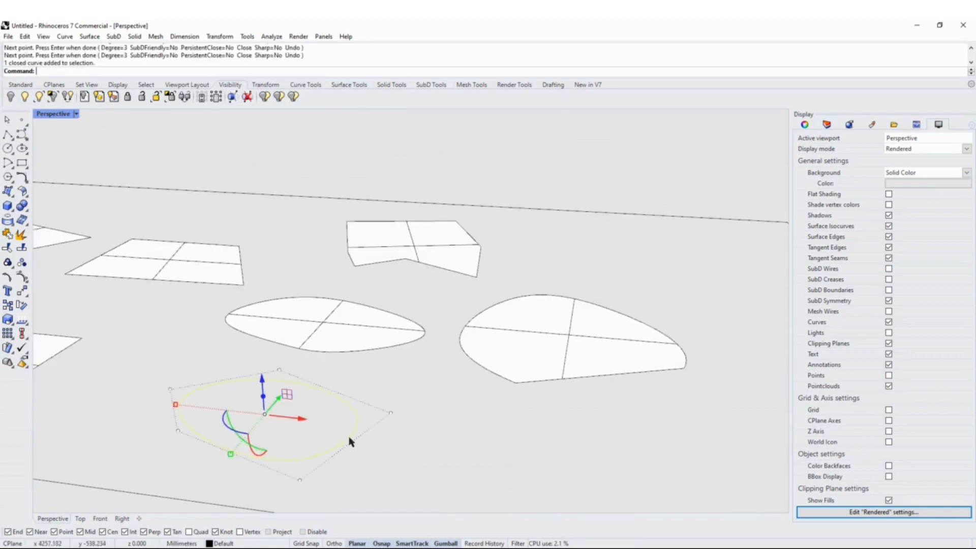
left_click_drag(262, 357, 298, 399)
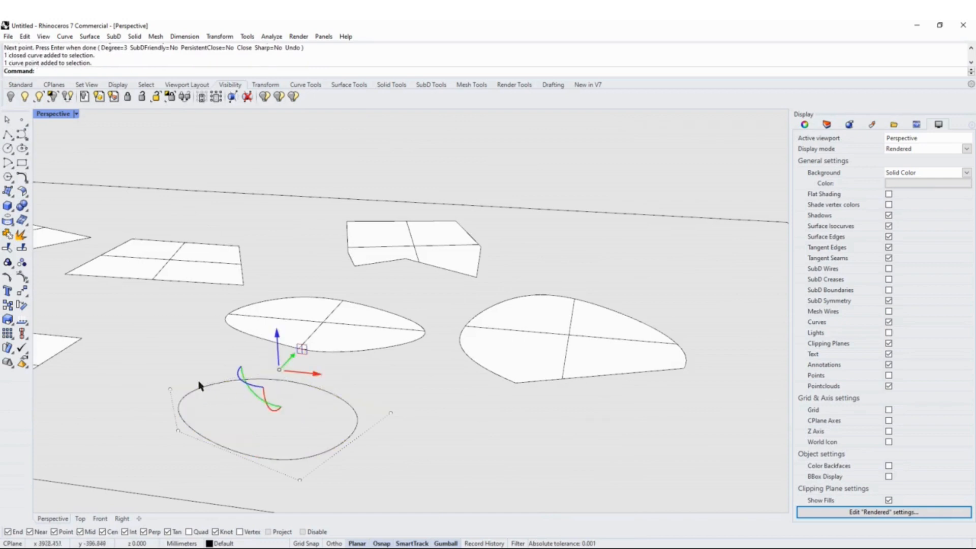
left_click_drag(143, 361, 304, 448)
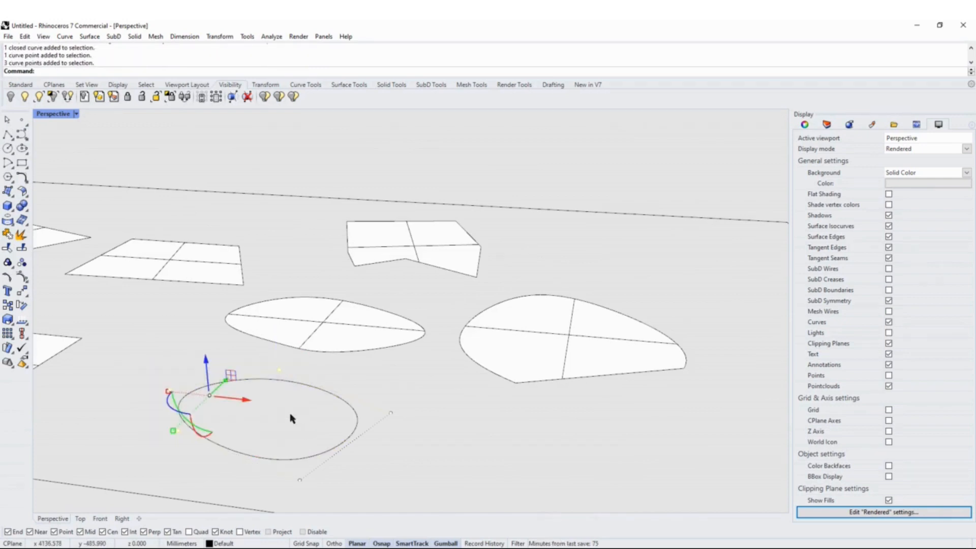
right_click_drag(209, 384, 249, 350)
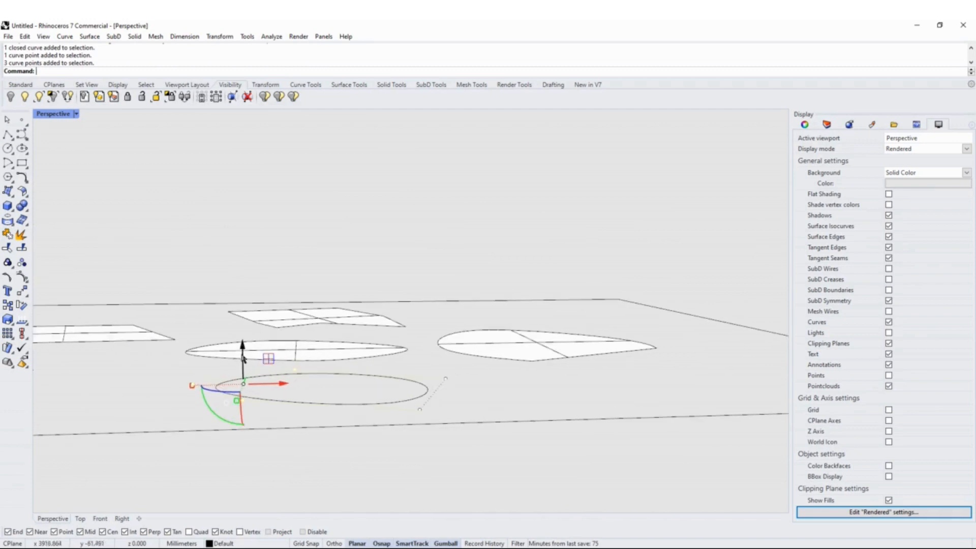
left_click_drag(242, 348, 270, 225)
right_click_drag(270, 224, 354, 381)
left_click(353, 420)
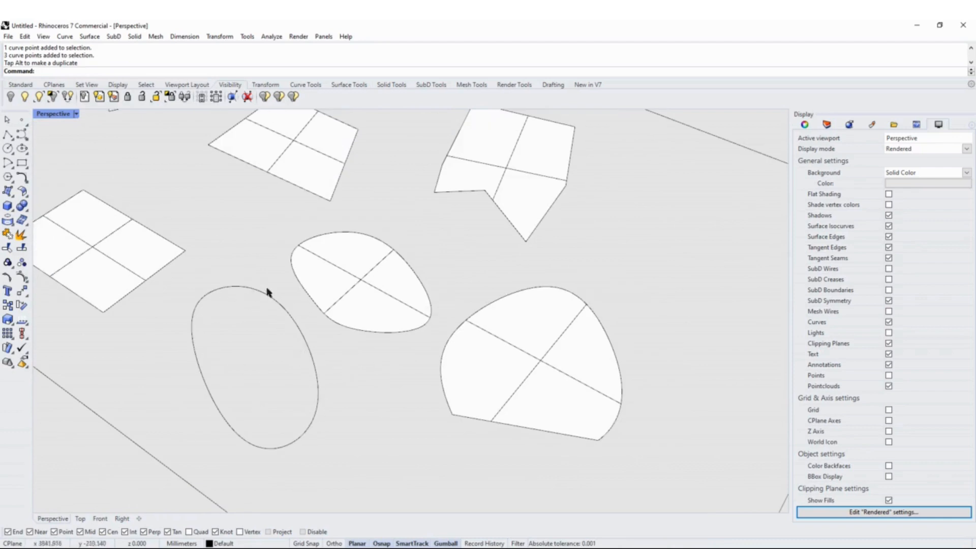
Create a patch surface from the raised closed curve with point spacing 1, 10 U and V spans, stiffness 1 and automatic trim.
right_click_drag(224, 341, 285, 376)
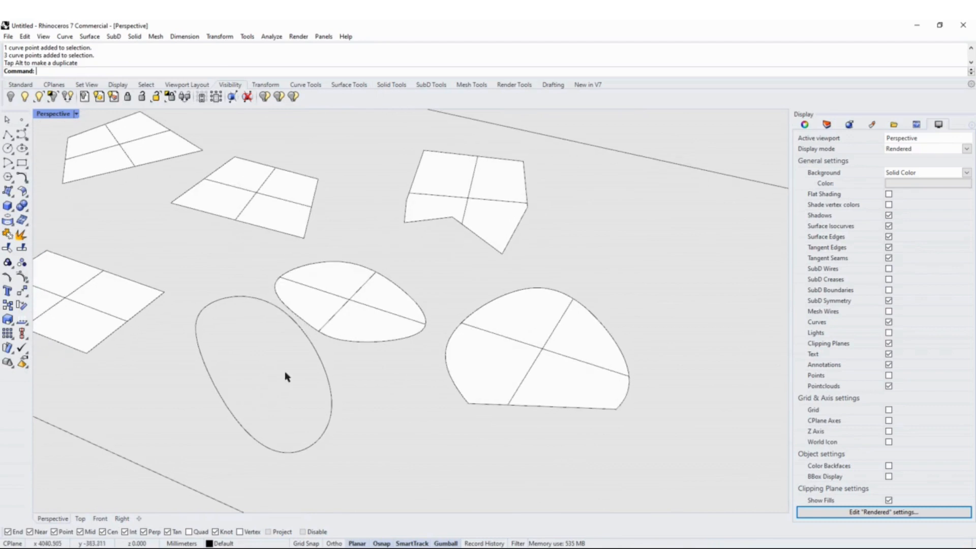
left_click_drag(358, 366, 307, 404)
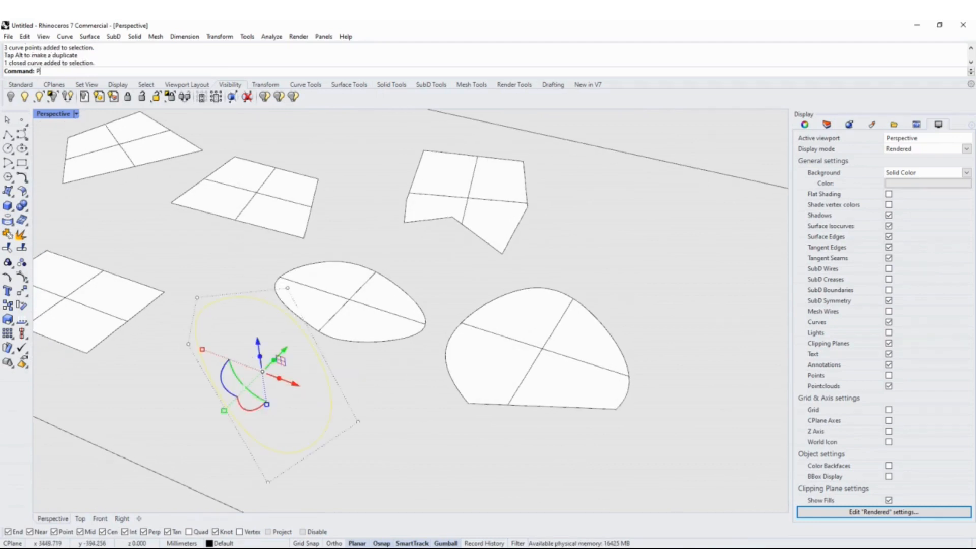
key("Return")
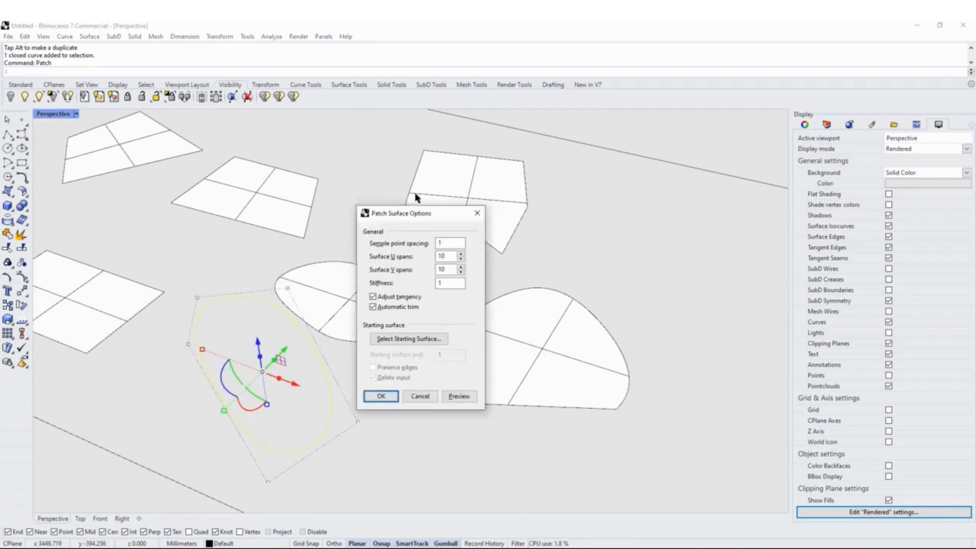
left_click_drag(406, 210, 445, 208)
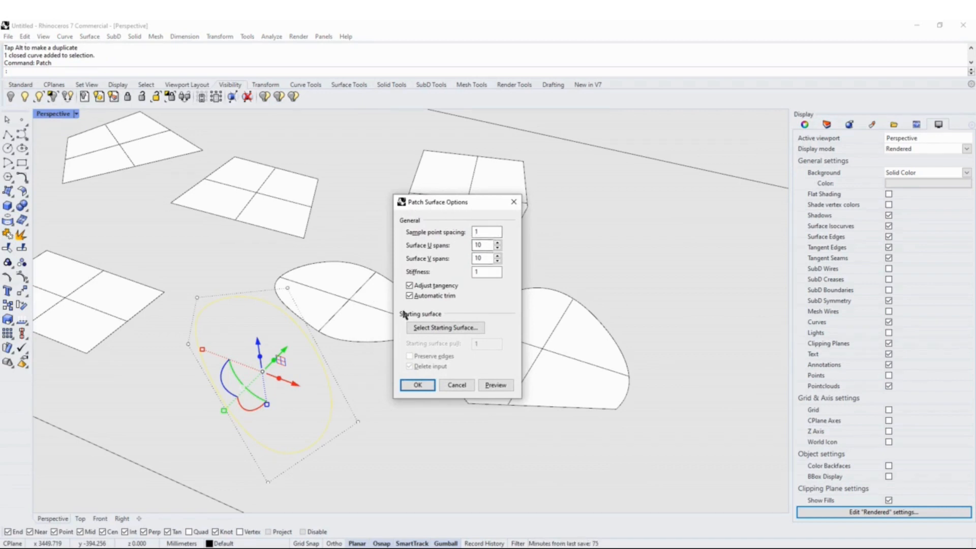
left_click(421, 389)
right_click_drag(409, 388, 571, 312)
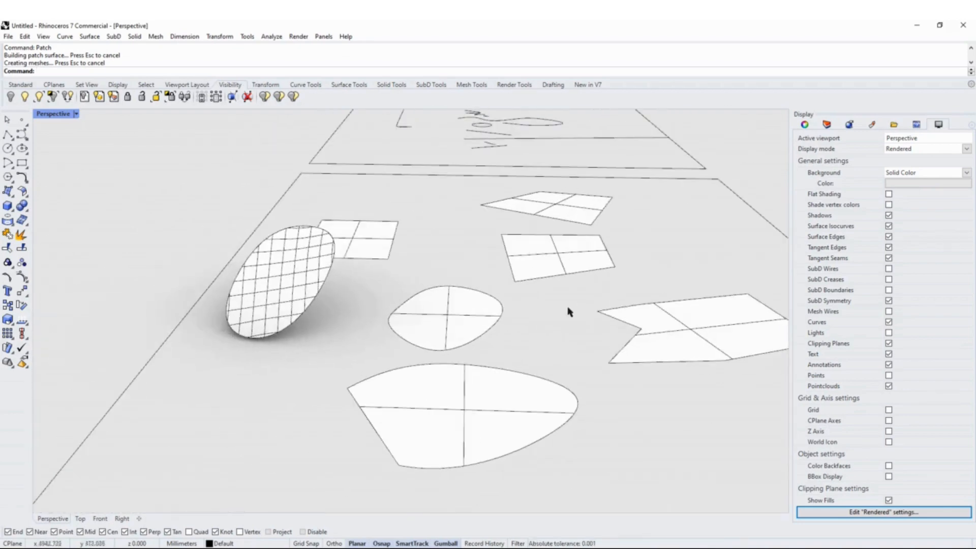
Duplicate the border of the notched polygonal surface as a closed curve.
right_click_drag(378, 289, 451, 410)
right_click_drag(461, 319, 475, 325, "shift")
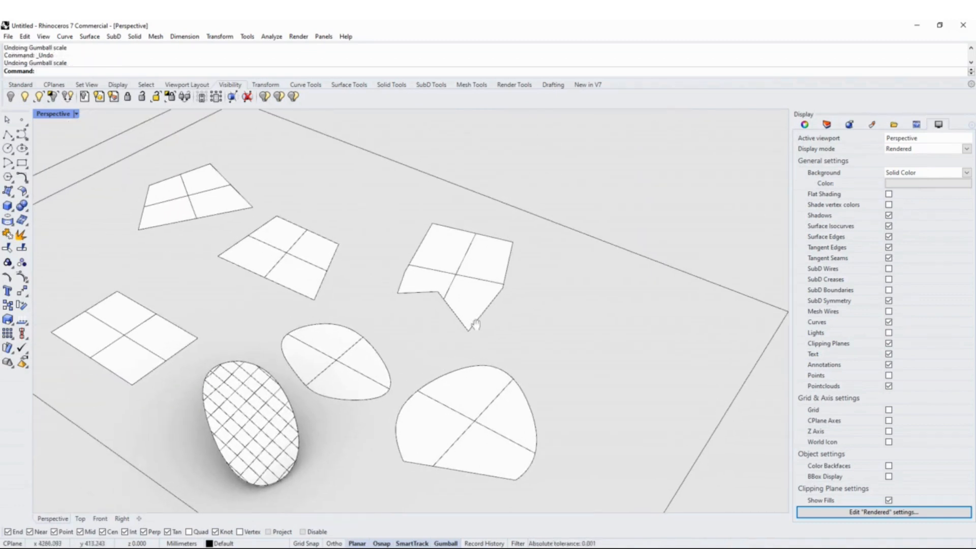
scroll(425, 306, "down", 4)
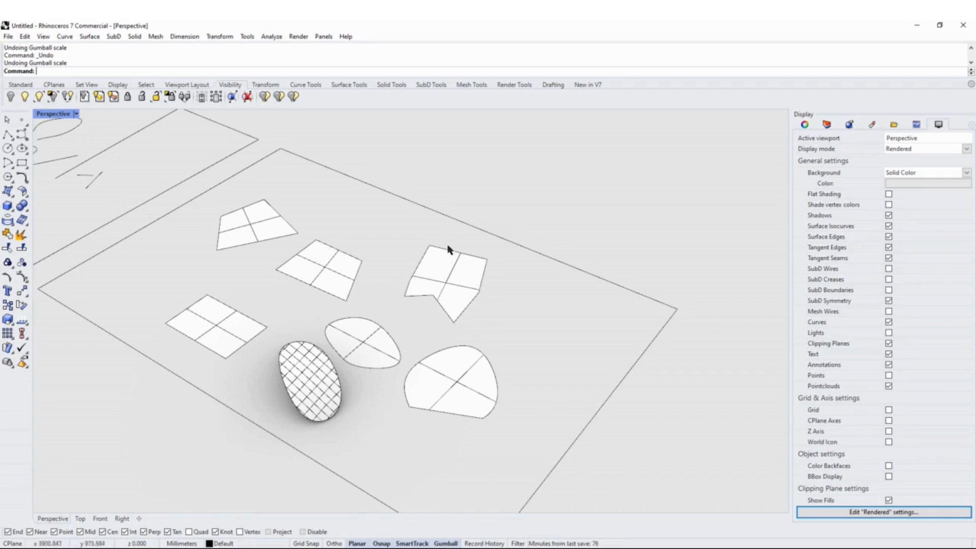
left_click(444, 269)
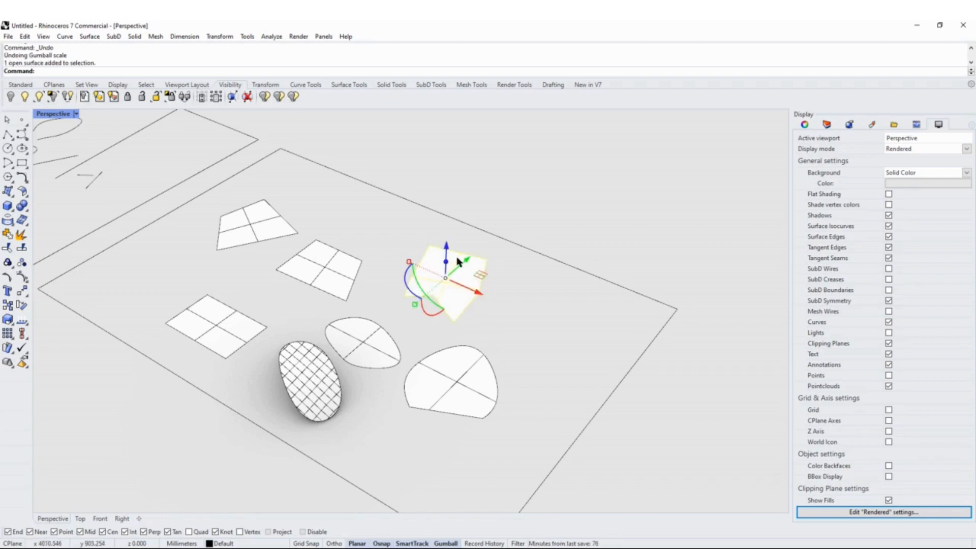
scroll(457, 262, "up", 5)
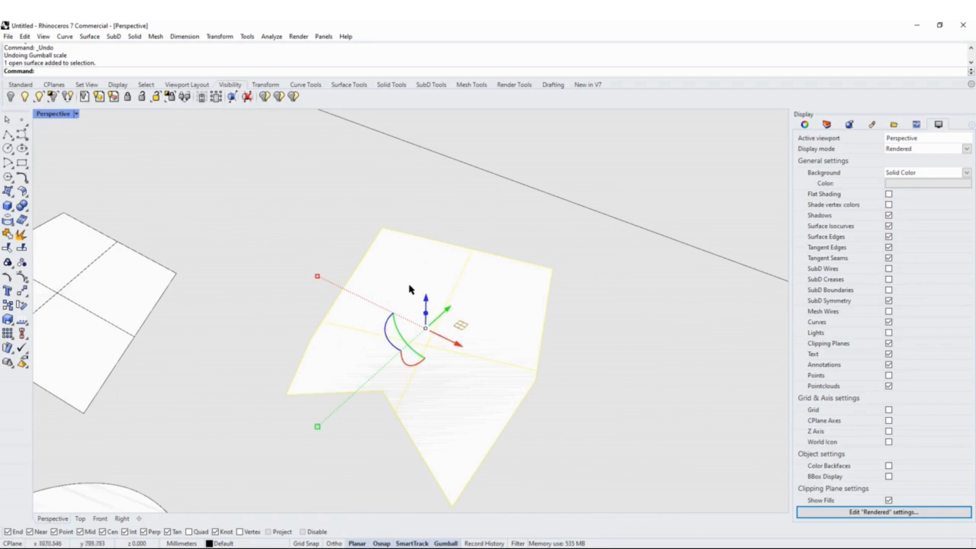
right_click_drag(408, 353, 464, 337)
scroll(425, 326, "down", 6)
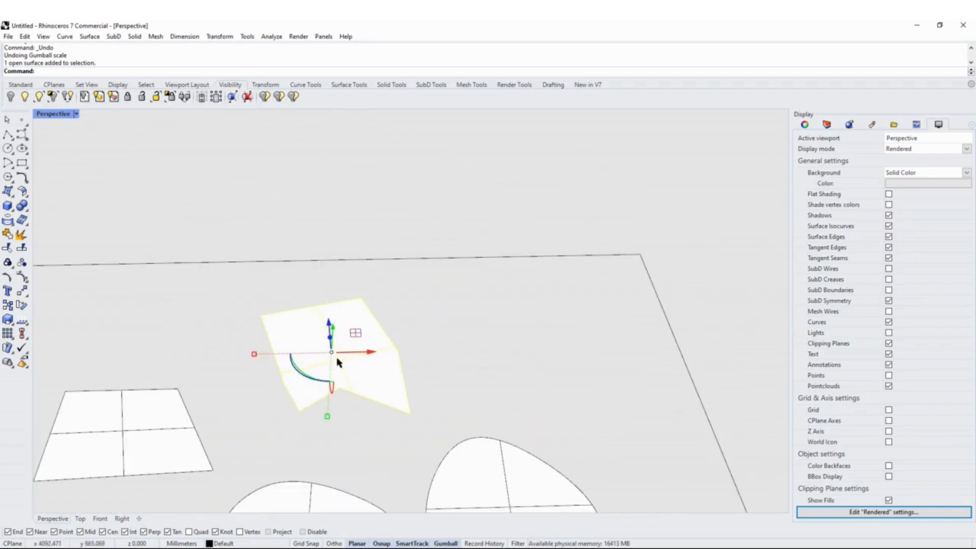
scroll(337, 361, "up", 2)
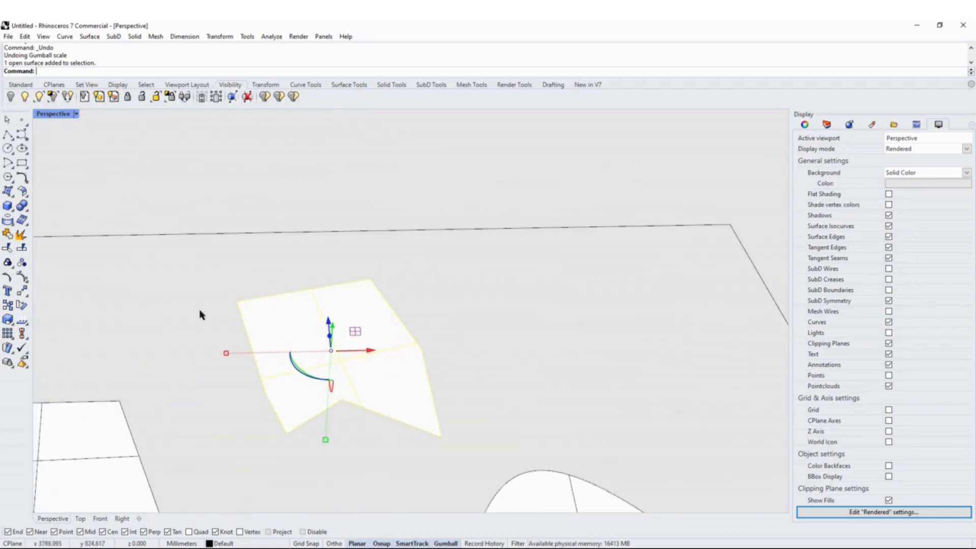
left_click(13, 227)
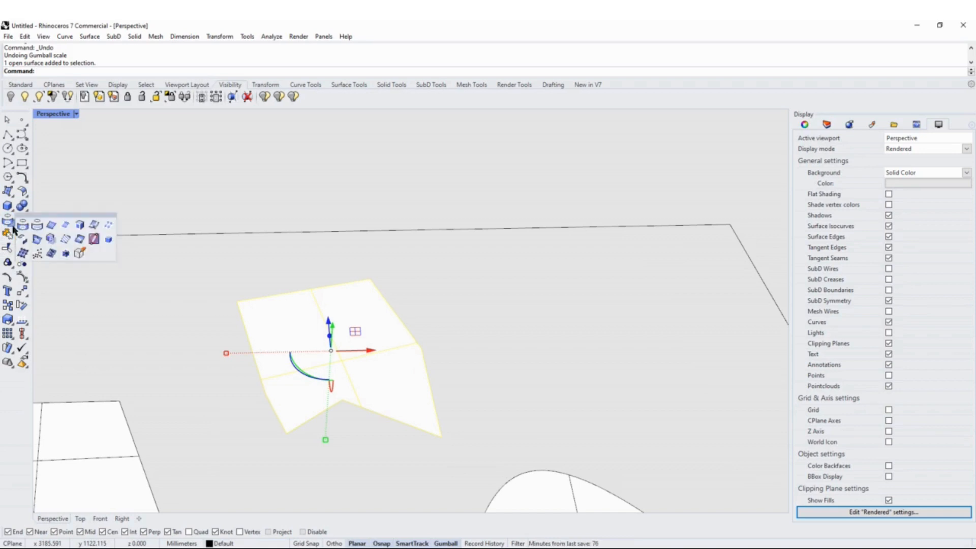
left_click(67, 226)
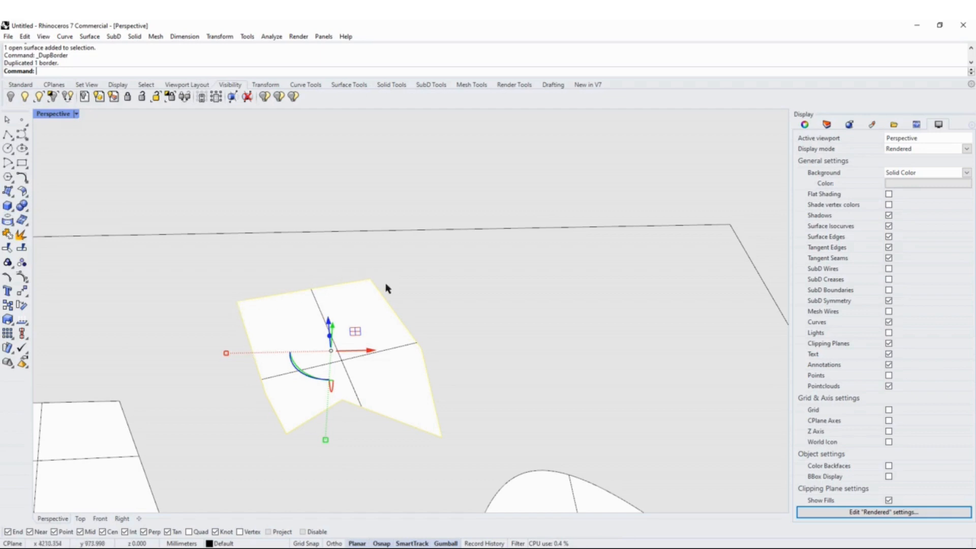
Select the duplicated outline curve and move it along the X axis beside the original notched surface.
left_click(397, 439)
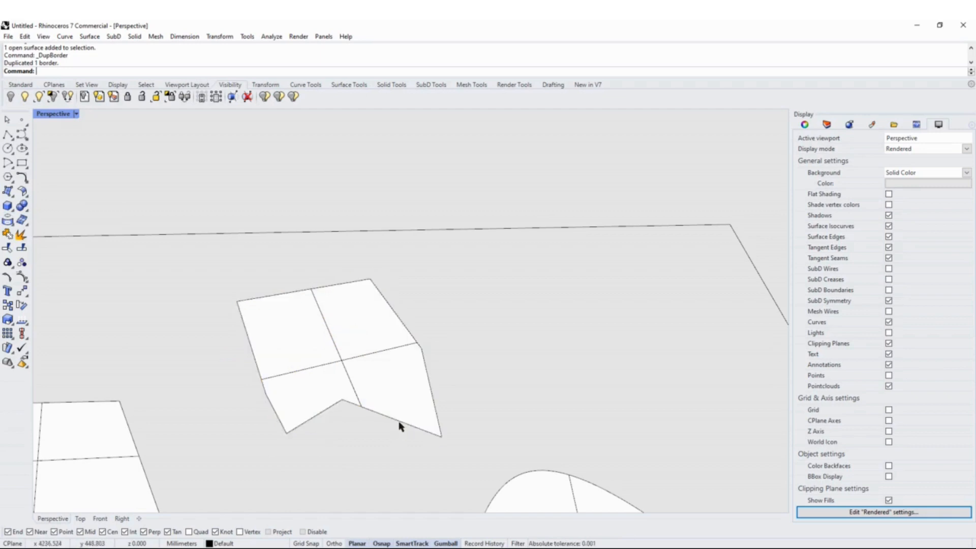
left_click(399, 423)
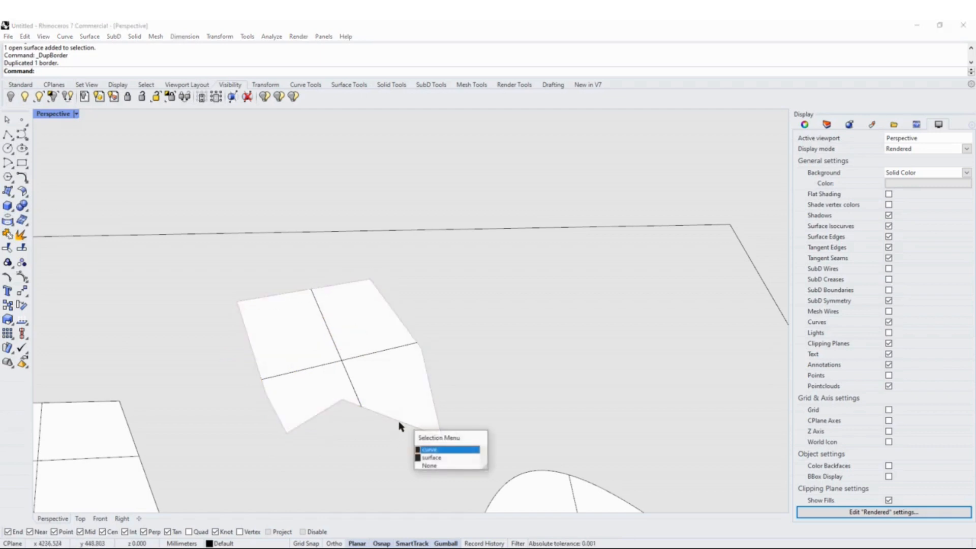
left_click(428, 451)
right_click_drag(377, 407, 335, 401)
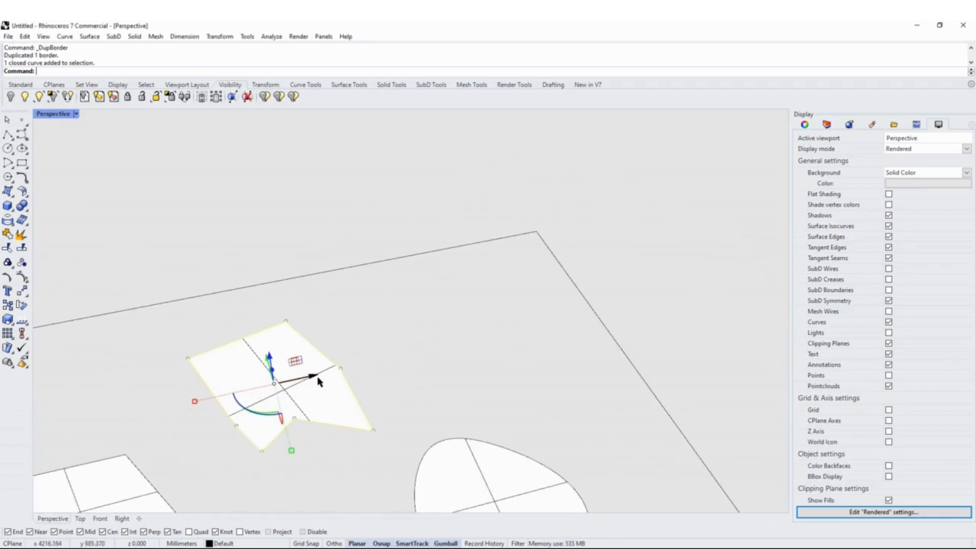
left_click_drag(312, 377, 474, 341)
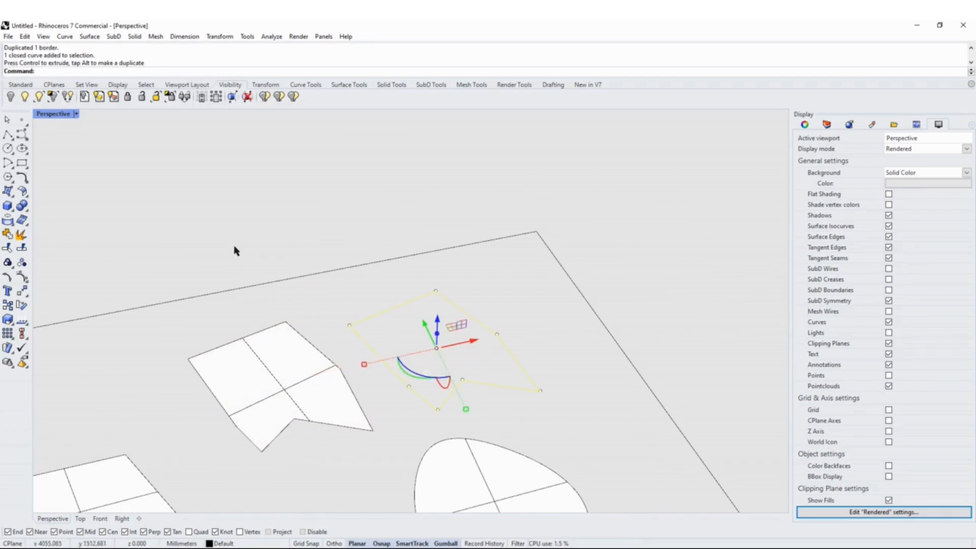
Create a planar surface from the moved notched outline with PlanarSrf.
type("PlanarSrf")
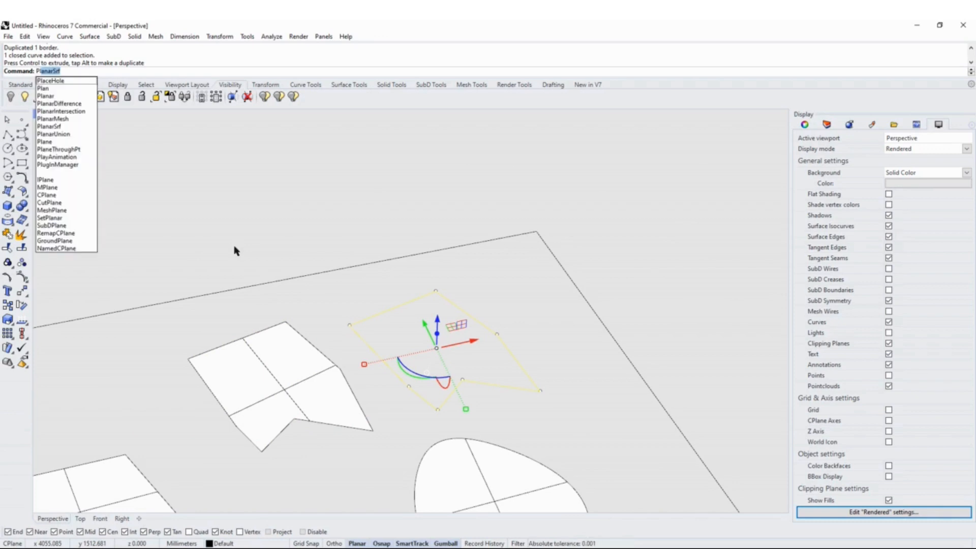
key("Return")
key("Escape")
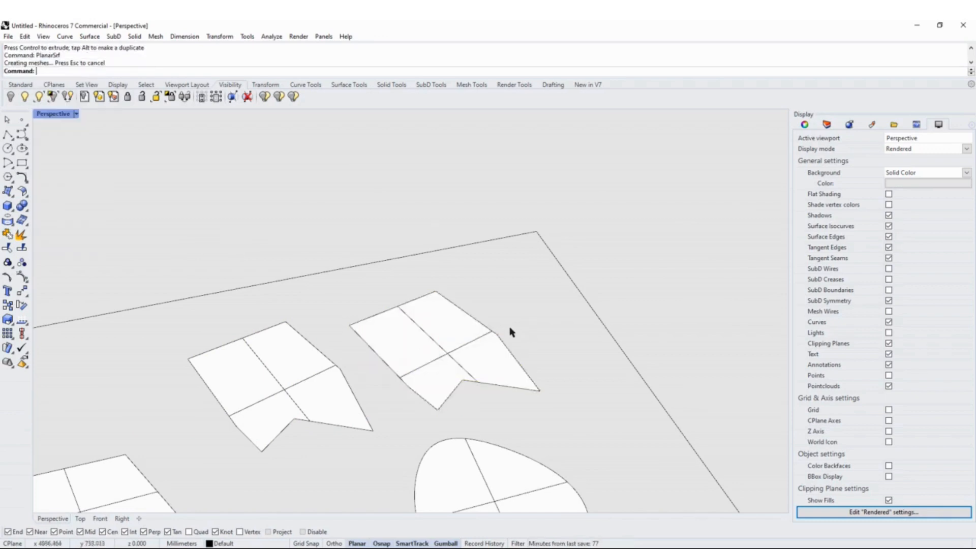
Delete the outline curve around the new notched surface and duplicate the border of that surface again.
left_click(435, 350)
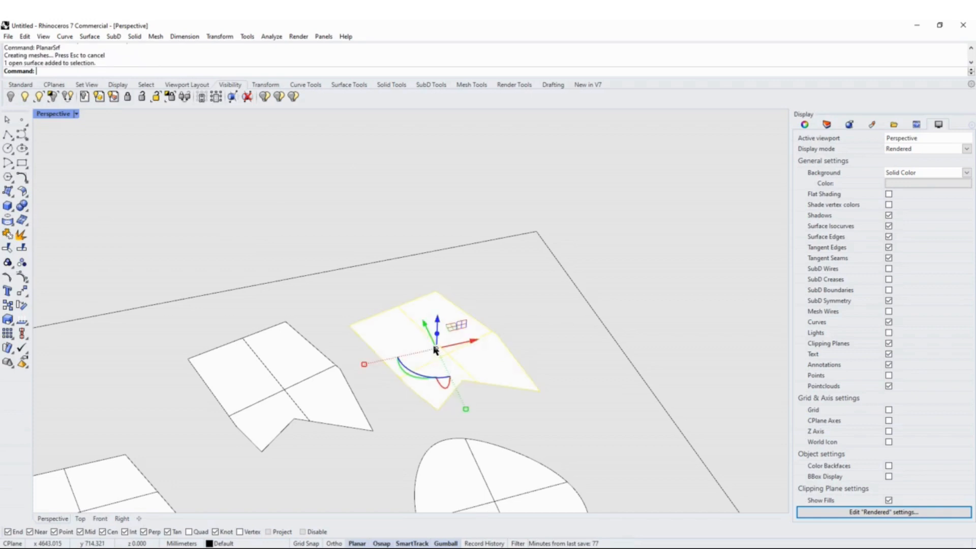
left_click(496, 331)
left_click(544, 358)
key("Delete")
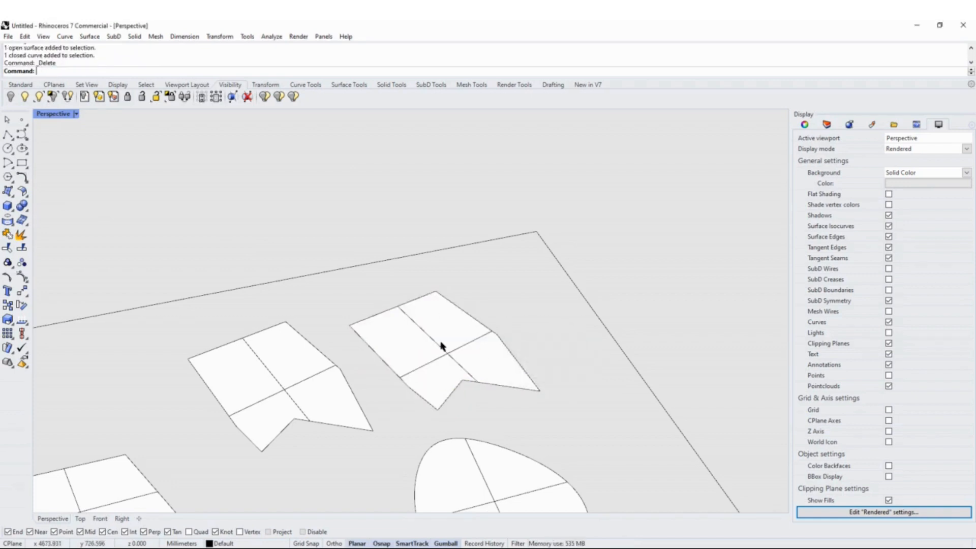
left_click(442, 344)
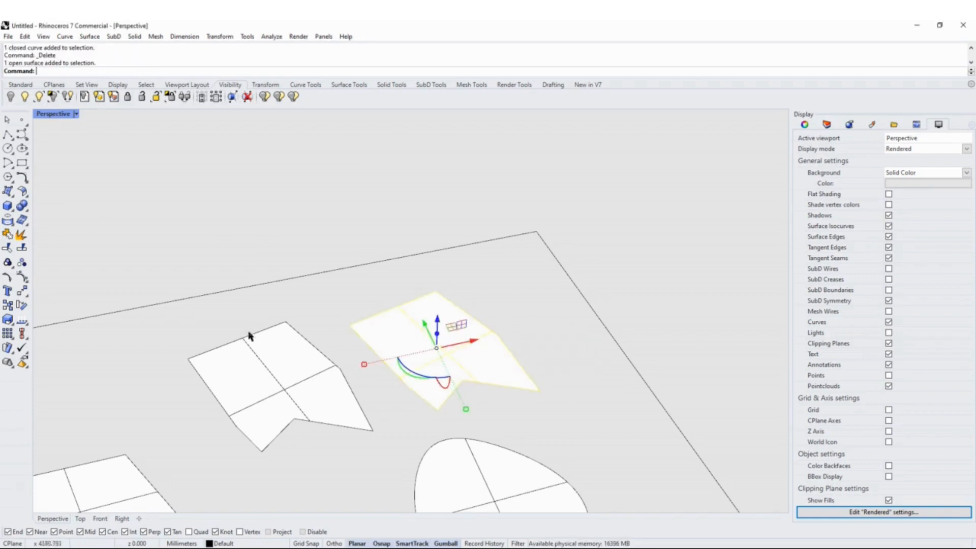
left_click(11, 222)
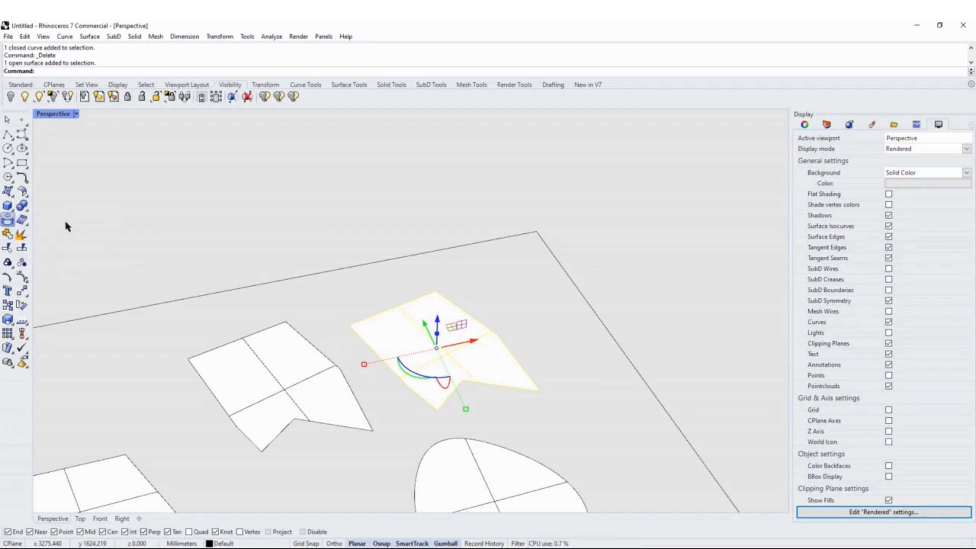
key("ctrl+z")
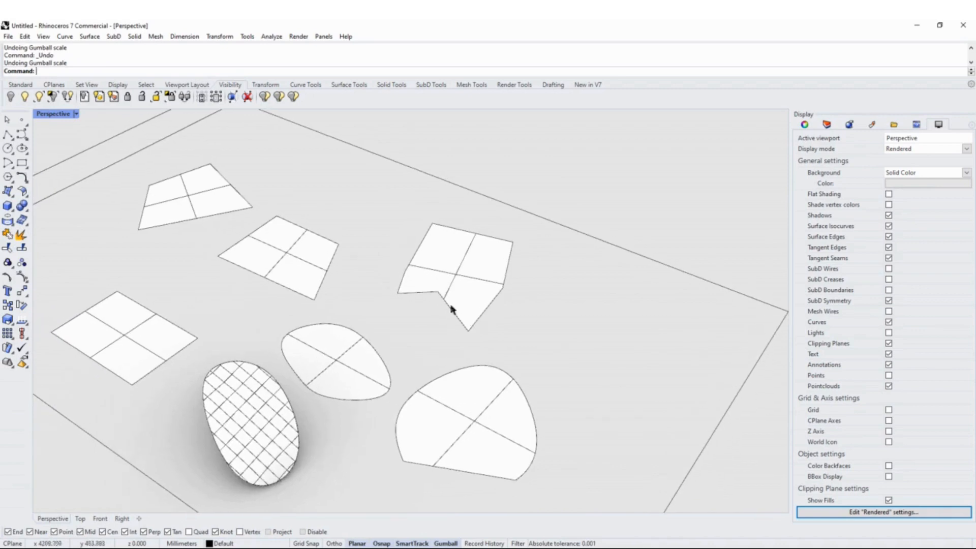
Copy the large rectangular frame around the surfaces along the X axis to make an empty frame beside it.
scroll(450, 308, "down", 3)
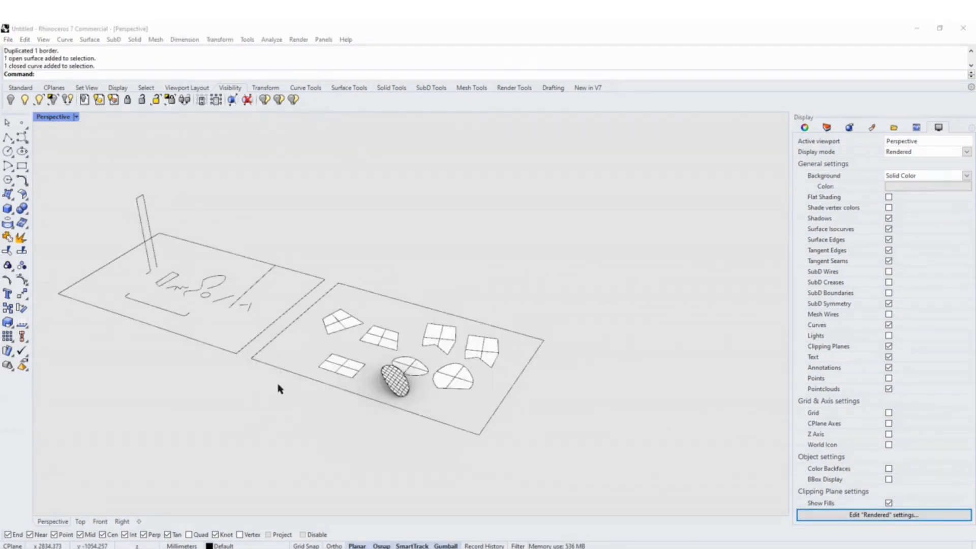
scroll(279, 389, "down", 3)
scroll(391, 427, "up", 1)
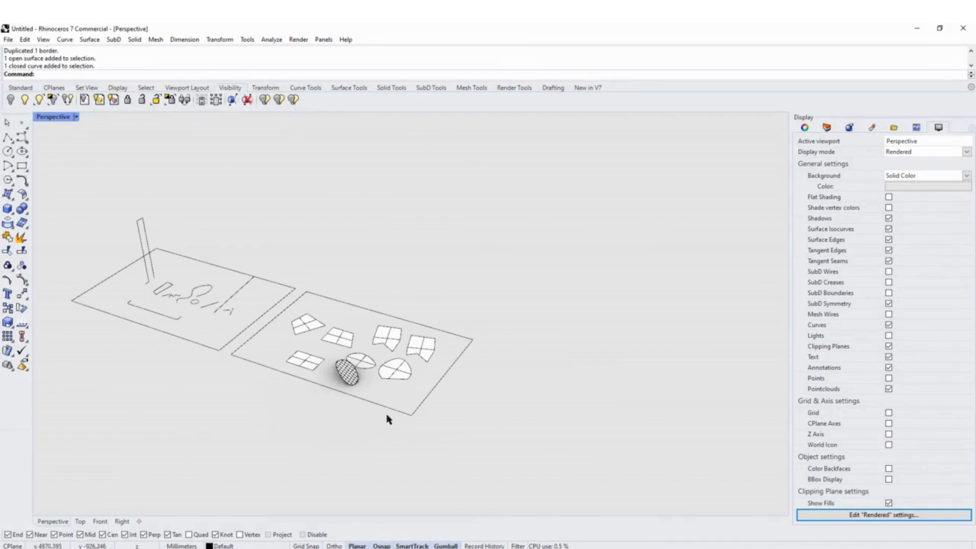
scroll(452, 434, "down", 1)
scroll(392, 420, "up", 2)
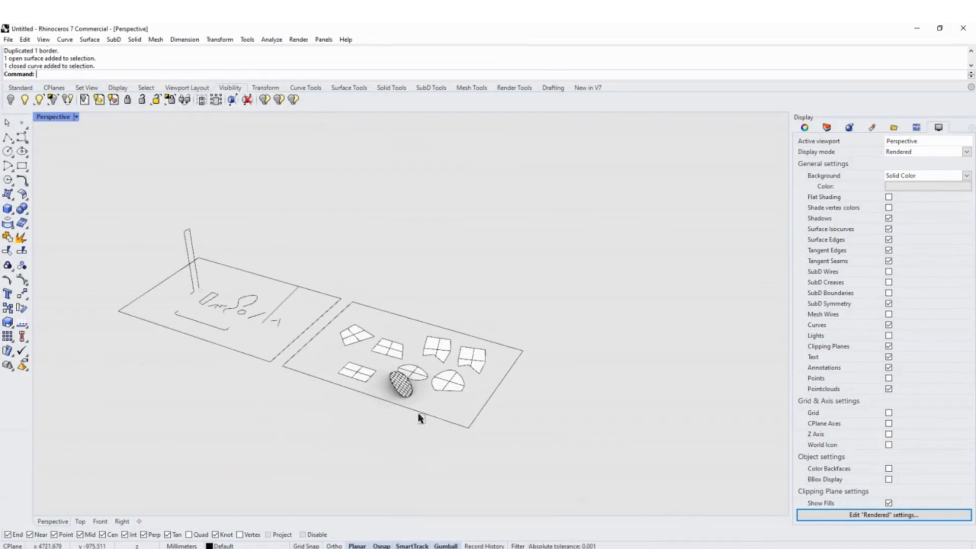
left_click(417, 412)
scroll(423, 370, "down", 1)
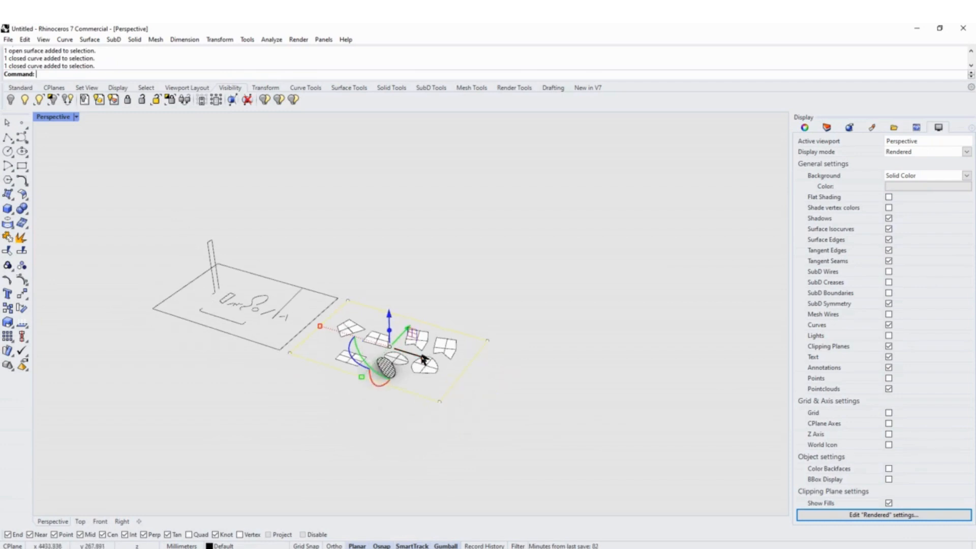
left_click_drag(424, 359, 596, 414)
scroll(398, 338, "up", 6)
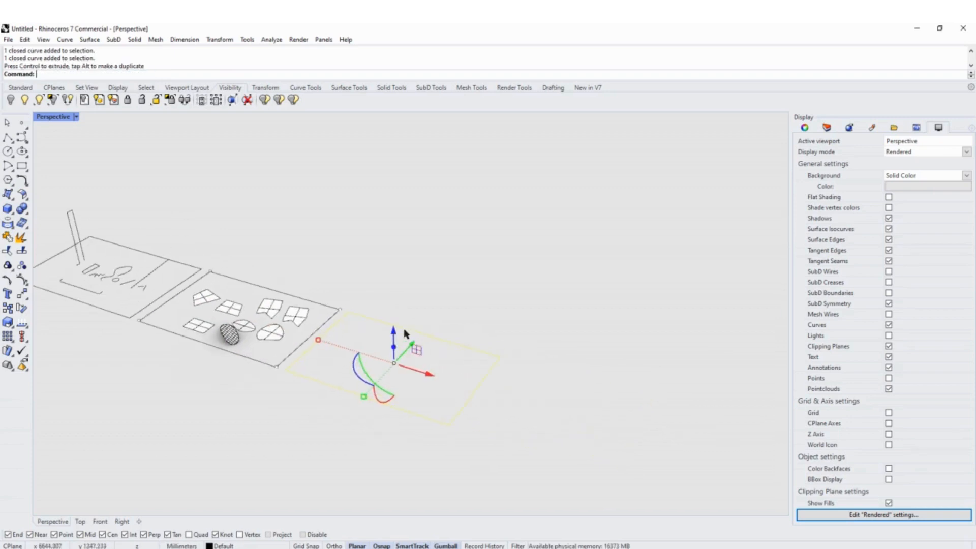
left_click(354, 341)
Draw a solid box from corner to corner with a height, near the back corner of the empty frame.
scroll(267, 323, "up", 3)
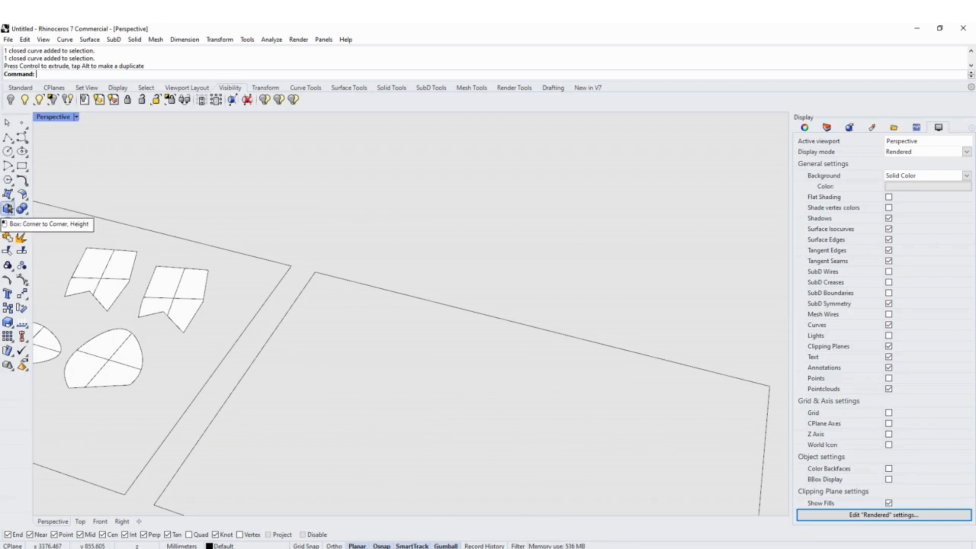
left_click(8, 209)
left_click(337, 320)
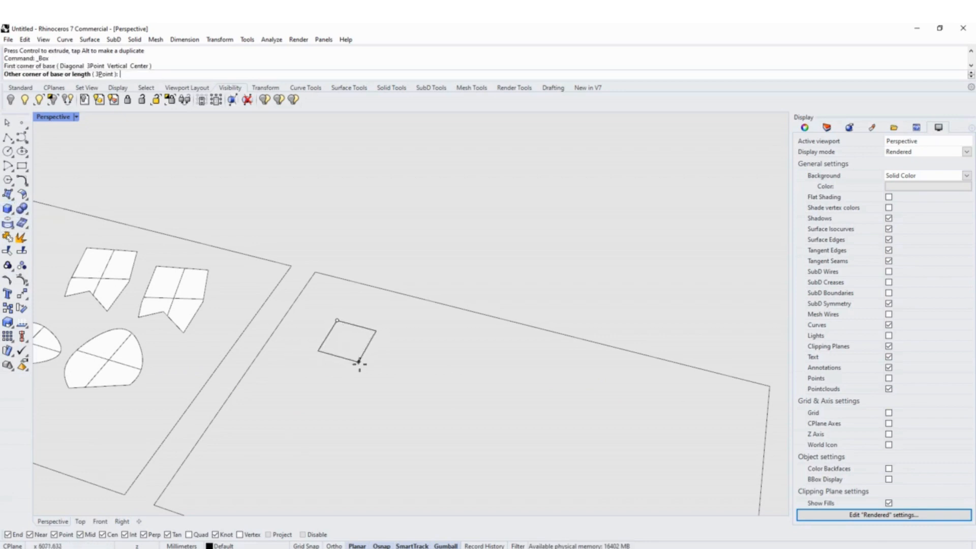
left_click(371, 386)
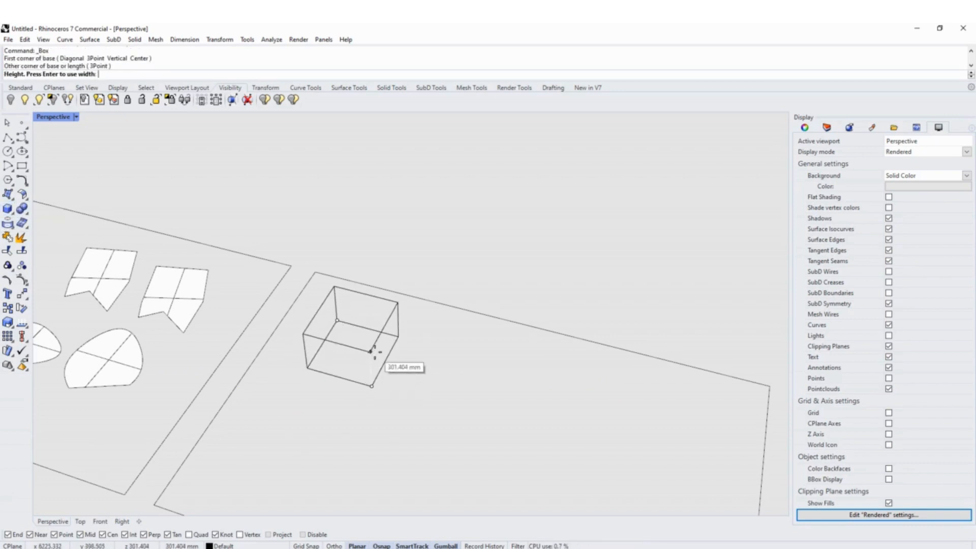
left_click(366, 333)
Create a sphere with a radius of about 268 mm on the ground plane next to the box.
right_click_drag(366, 333, 263, 331)
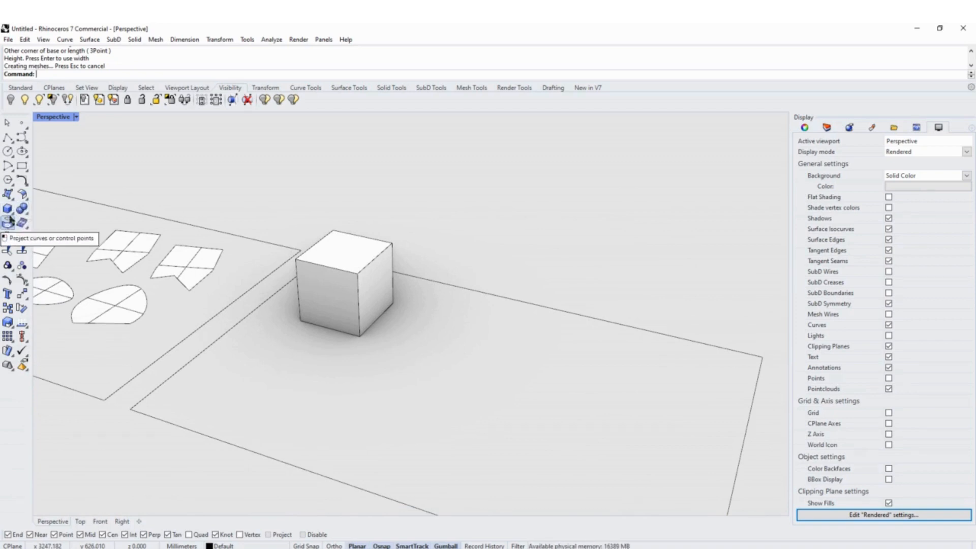
left_click(11, 215)
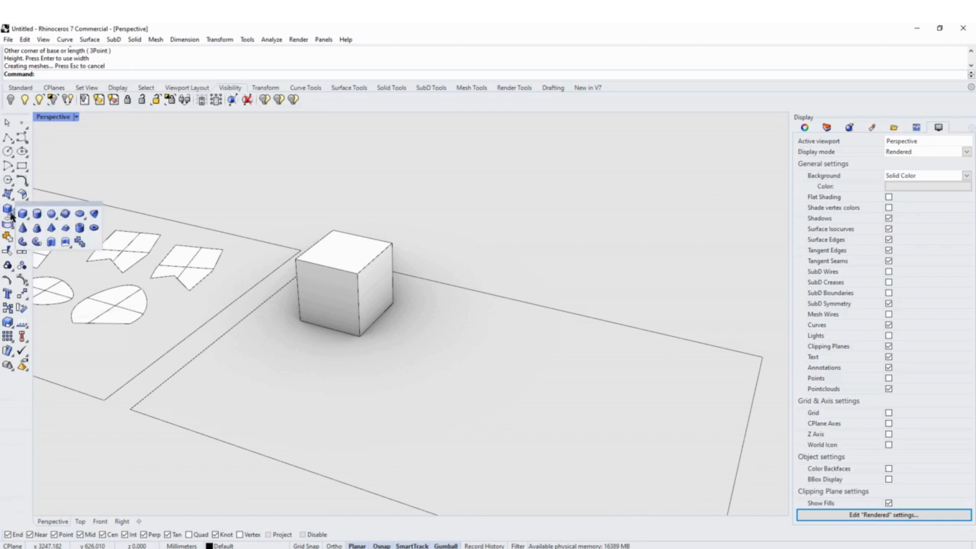
left_click(50, 218)
left_click(432, 352)
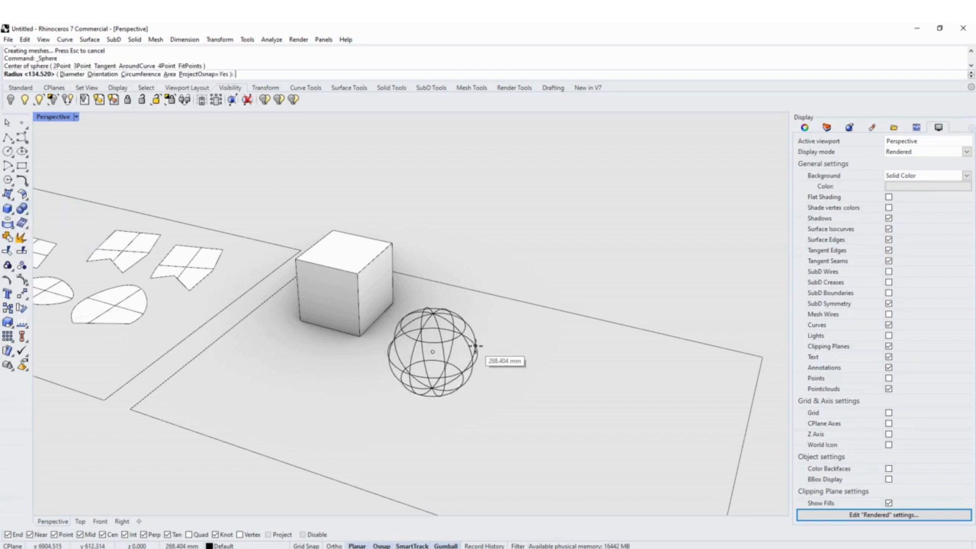
left_click(475, 346)
Raise the sphere vertically and shift it along the X axis away from the box.
left_click(437, 354)
right_click_drag(394, 389, 477, 349)
left_click_drag(444, 305, 457, 278)
right_click_drag(457, 278, 462, 321)
left_click(473, 253)
left_click(441, 308)
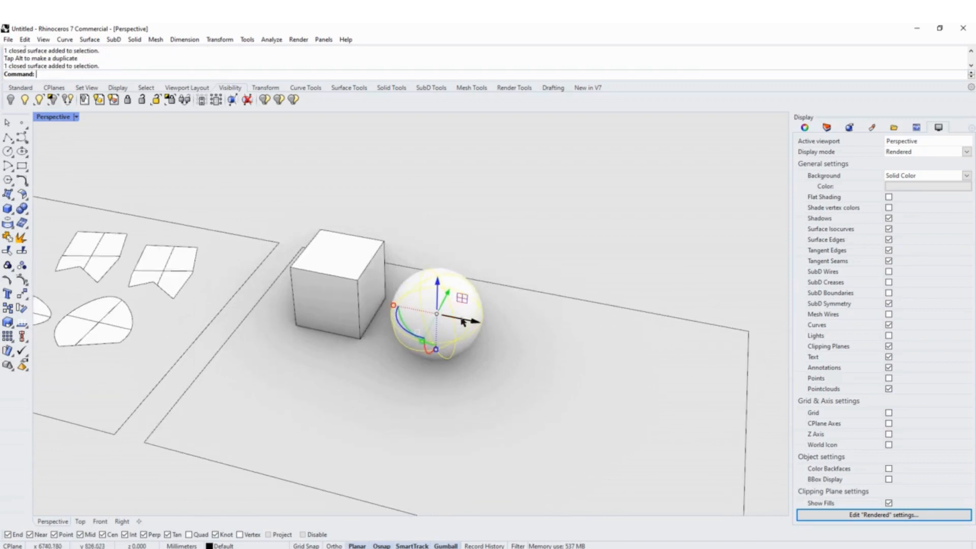
left_click_drag(475, 321, 509, 355)
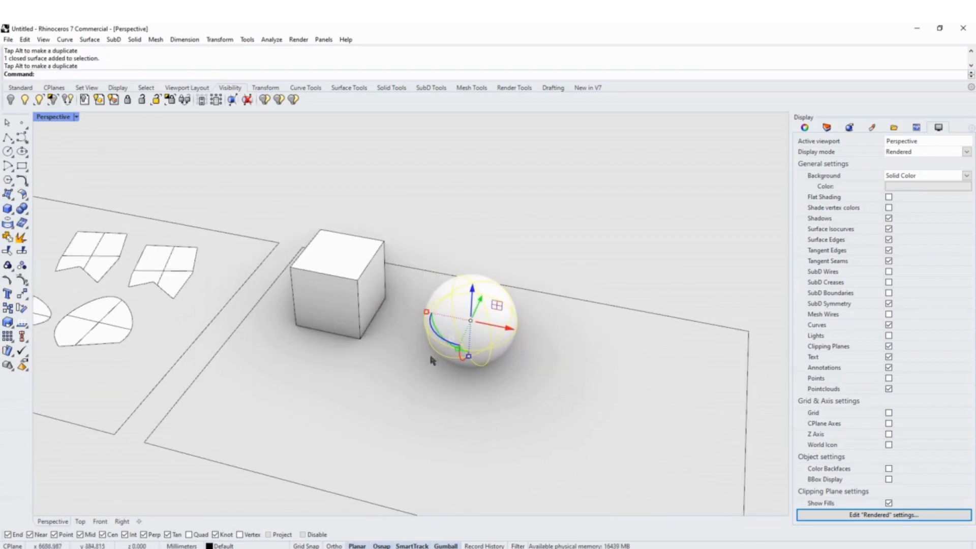
left_click(412, 355)
right_click_drag(456, 360, 456, 406)
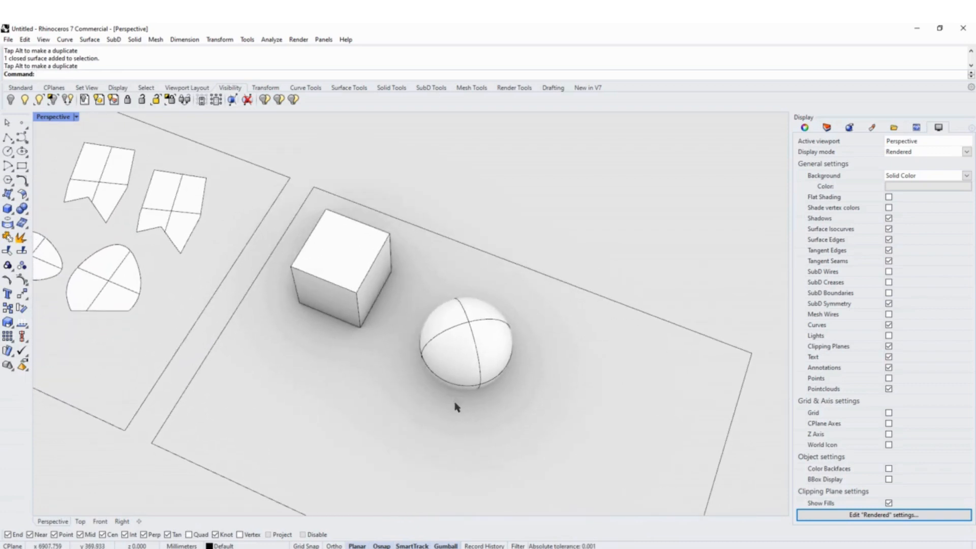
scroll(437, 351, "up", 2)
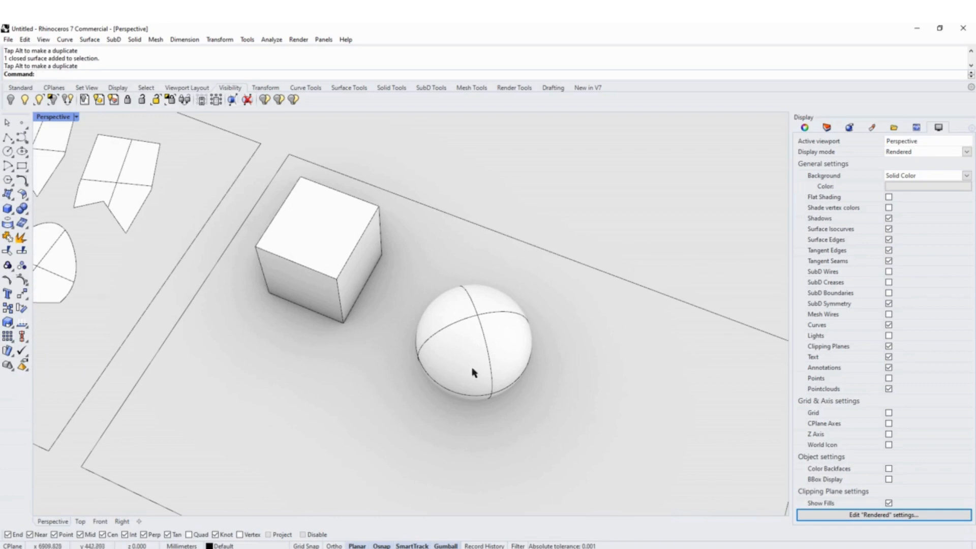
scroll(457, 342, "down", 4)
right_click_drag(492, 355, 535, 308)
scroll(463, 306, "up", 3)
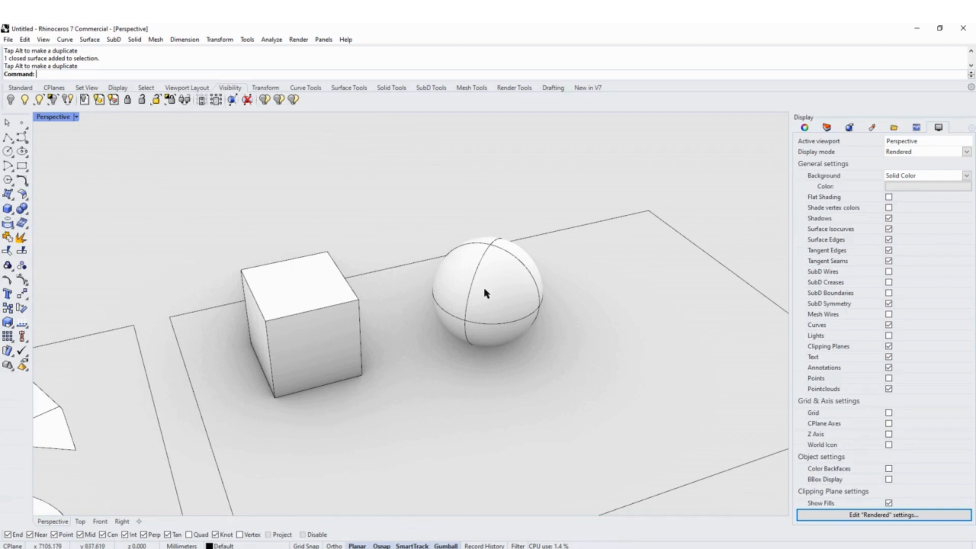
Examine the box and sphere from several angles and distances, inspecting the selected sphere's gumball axes, rotation arcs and scale handles.
scroll(436, 273, "down", 4)
right_click_drag(484, 271, 455, 284)
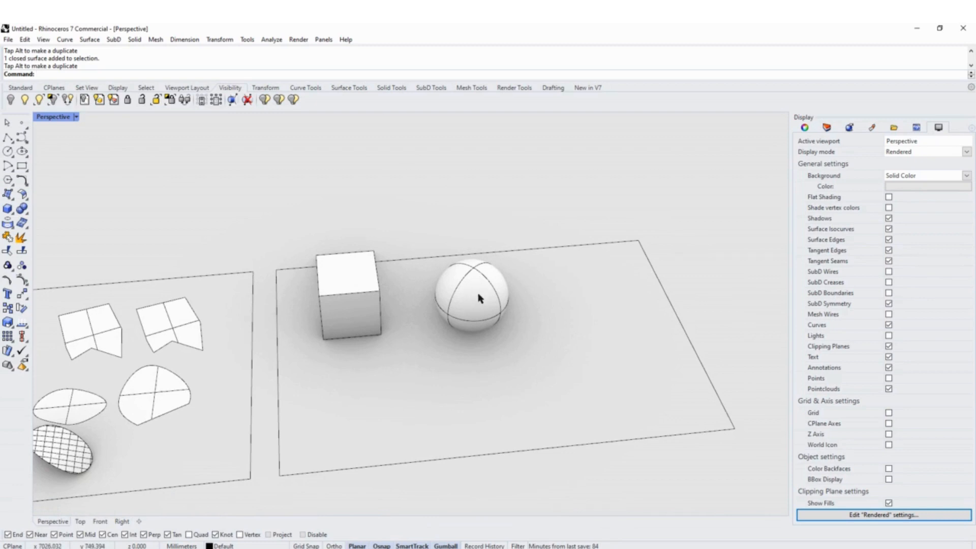
scroll(480, 298, "up", 3)
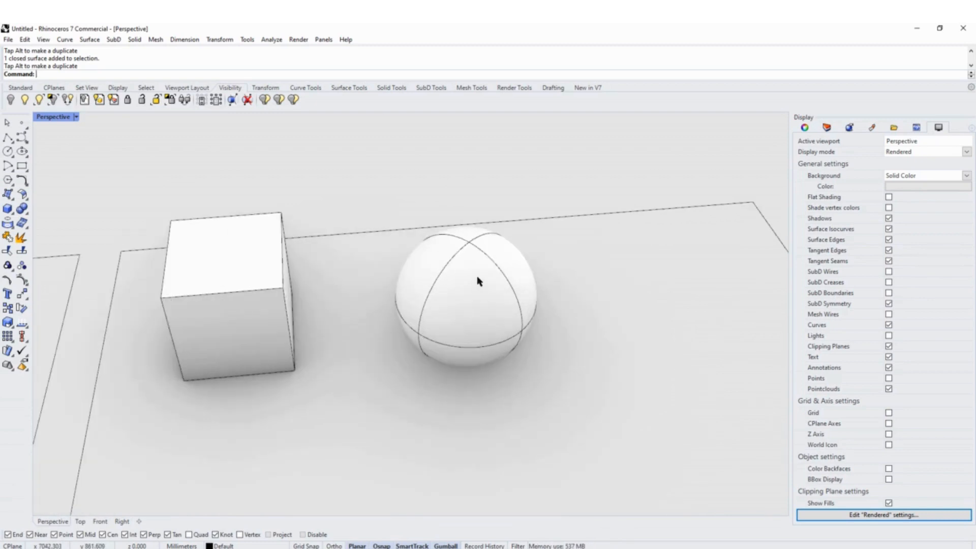
scroll(453, 292, "down", 4)
right_click_drag(501, 314, 491, 344)
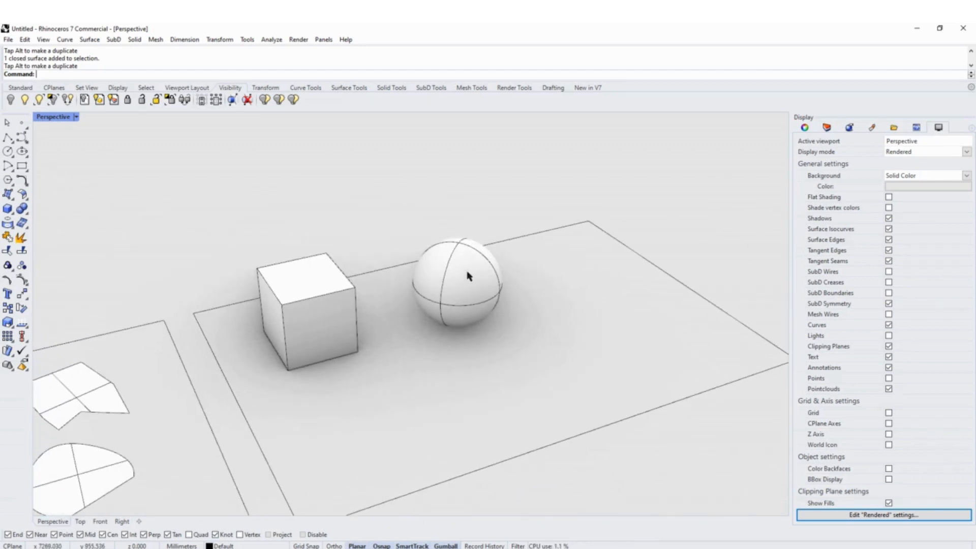
scroll(468, 276, "up", 2)
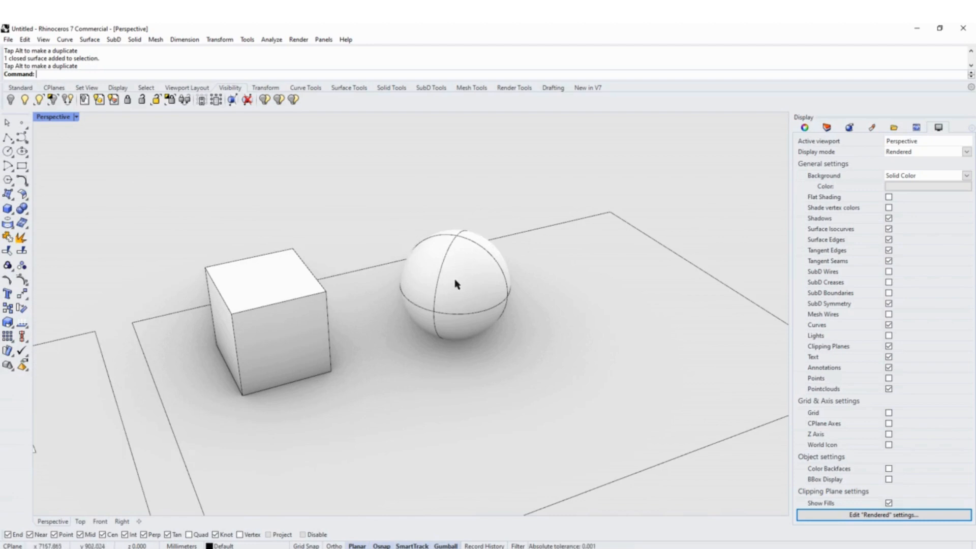
left_click(462, 265)
right_click_drag(461, 265, 434, 261)
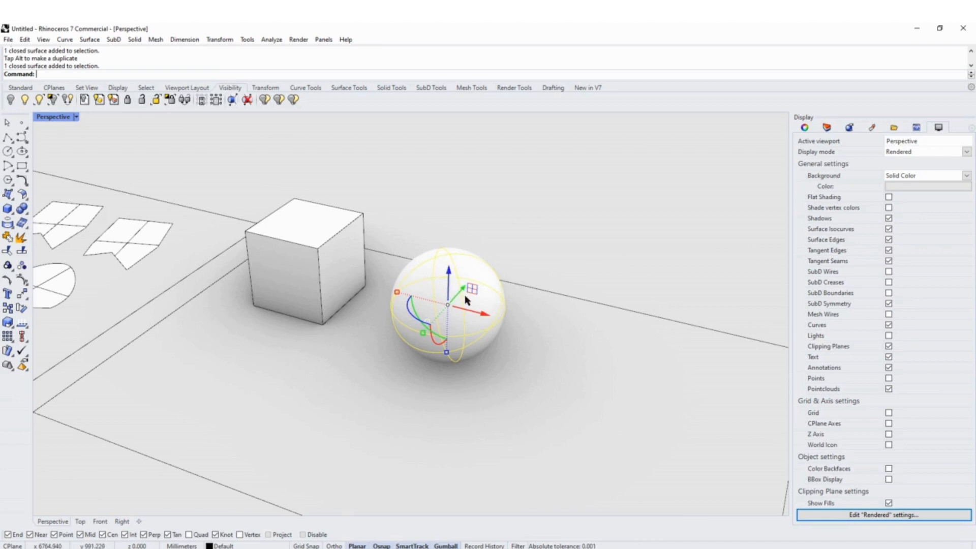
right_click_drag(467, 304, 541, 332)
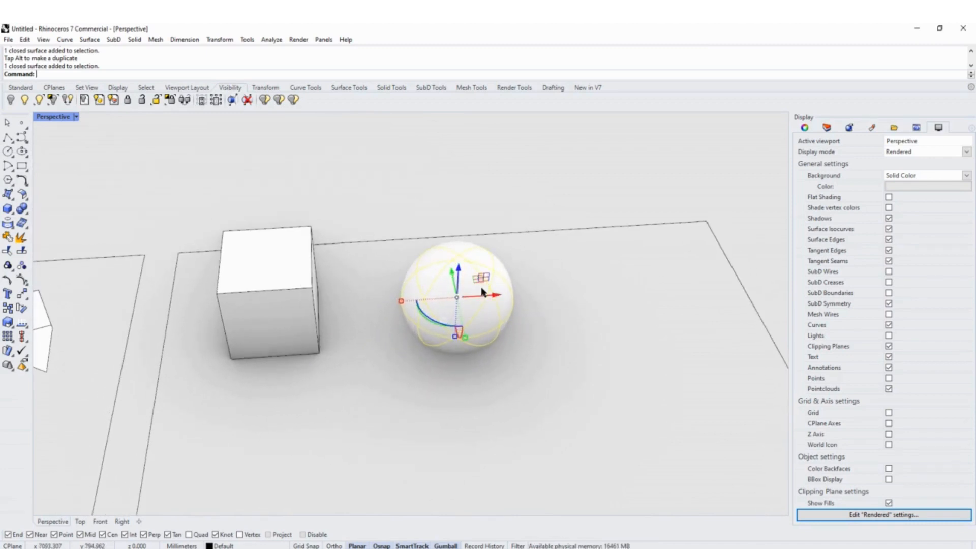
right_click_drag(497, 283, 384, 269)
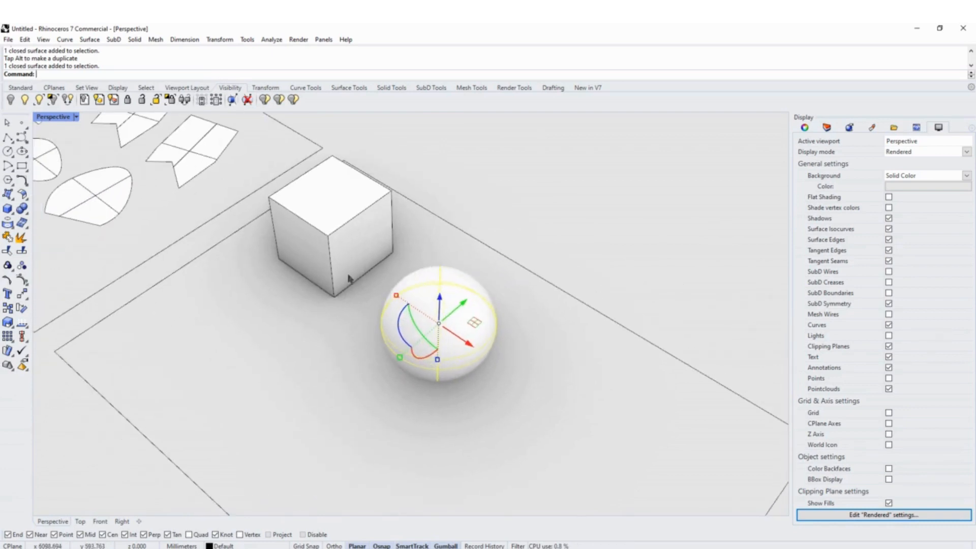
right_click_drag(456, 382, 475, 238)
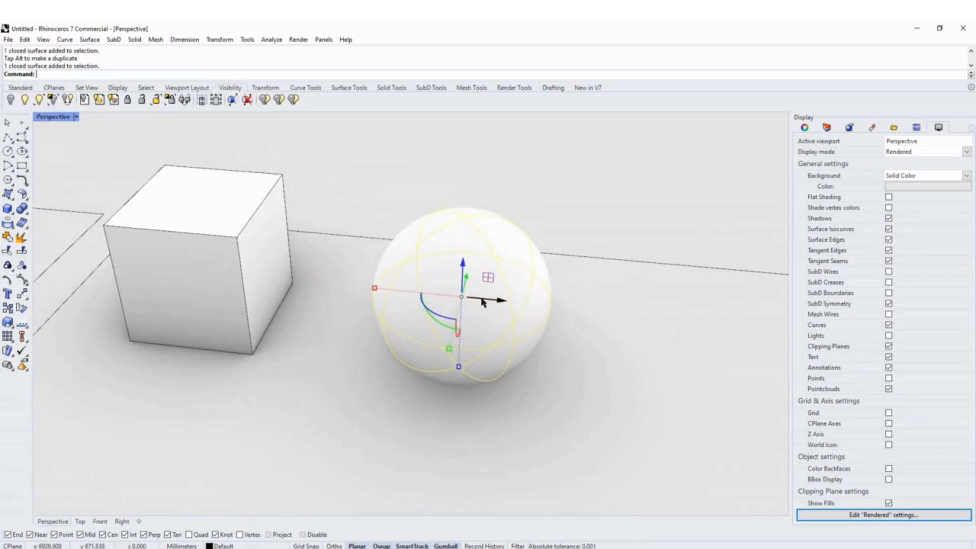
scroll(480, 297, "up", 2)
scroll(518, 335, "up", 2)
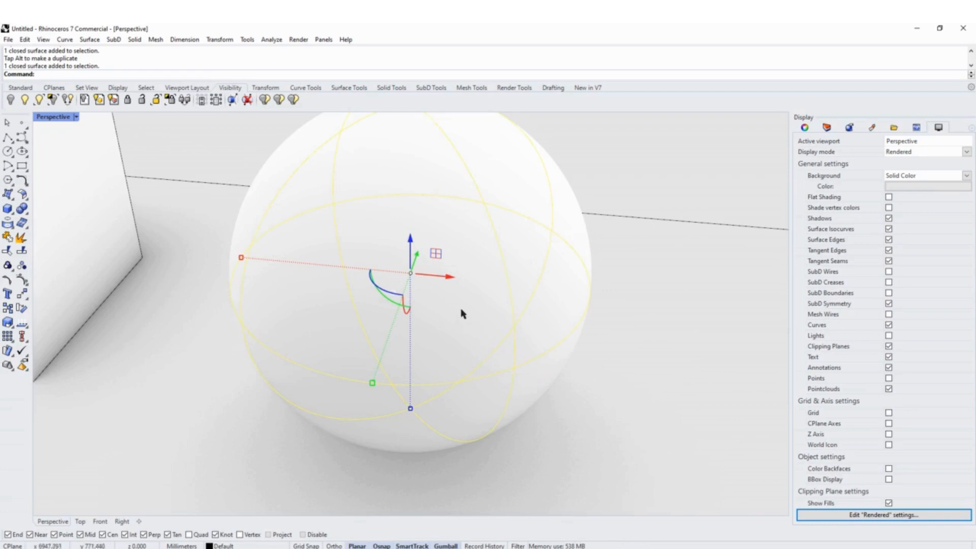
scroll(454, 339, "down", 2)
right_click_drag(416, 349, 433, 331)
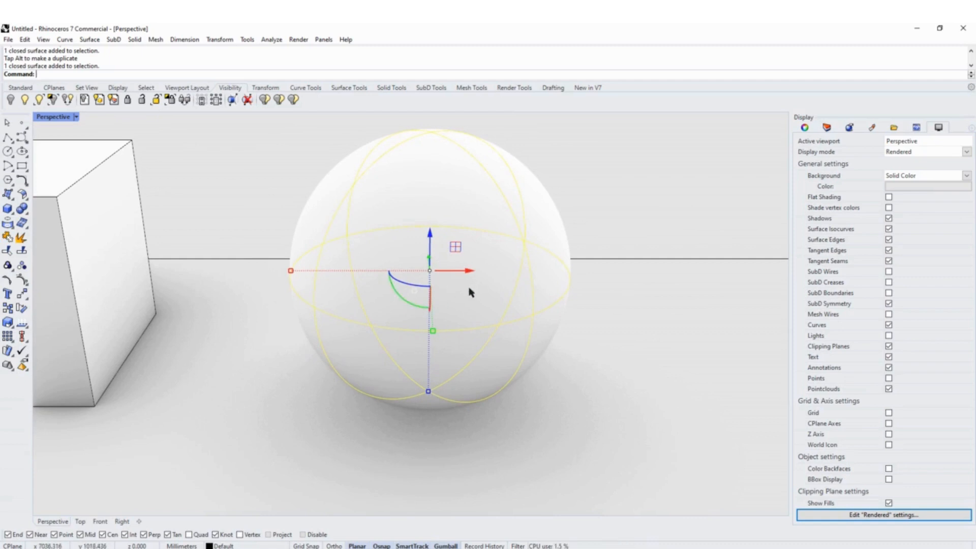
right_click_drag(486, 232, 420, 282)
scroll(400, 288, "down", 9)
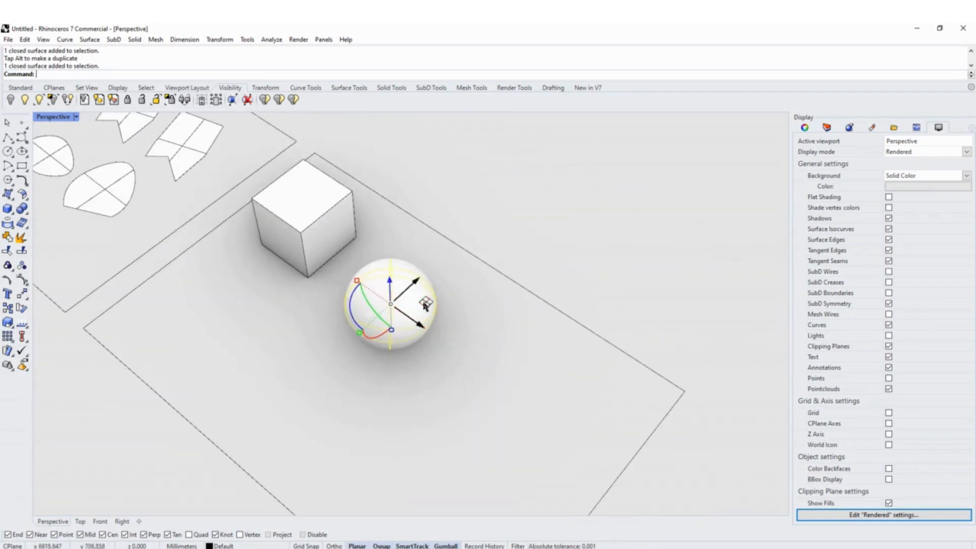
right_click_drag(423, 270, 470, 338)
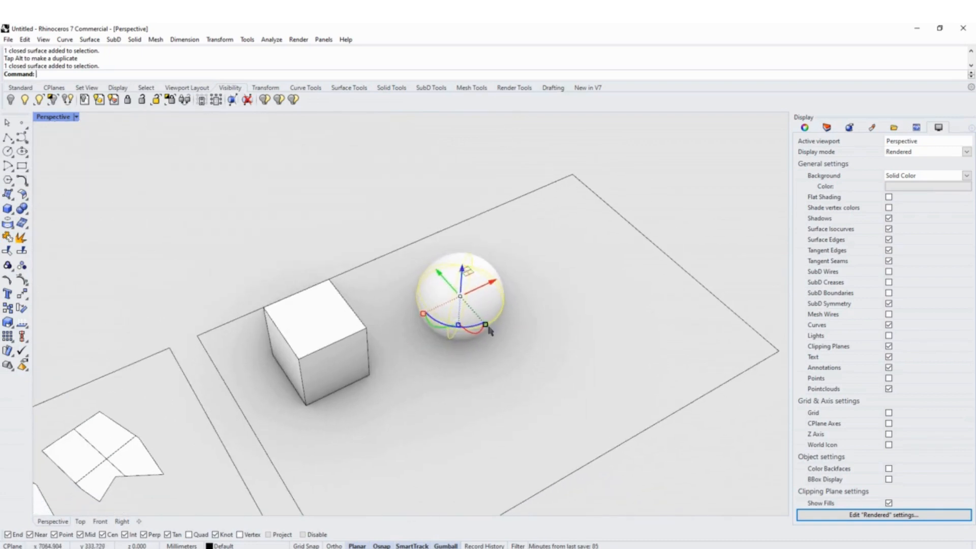
left_click(356, 341)
left_click(441, 294)
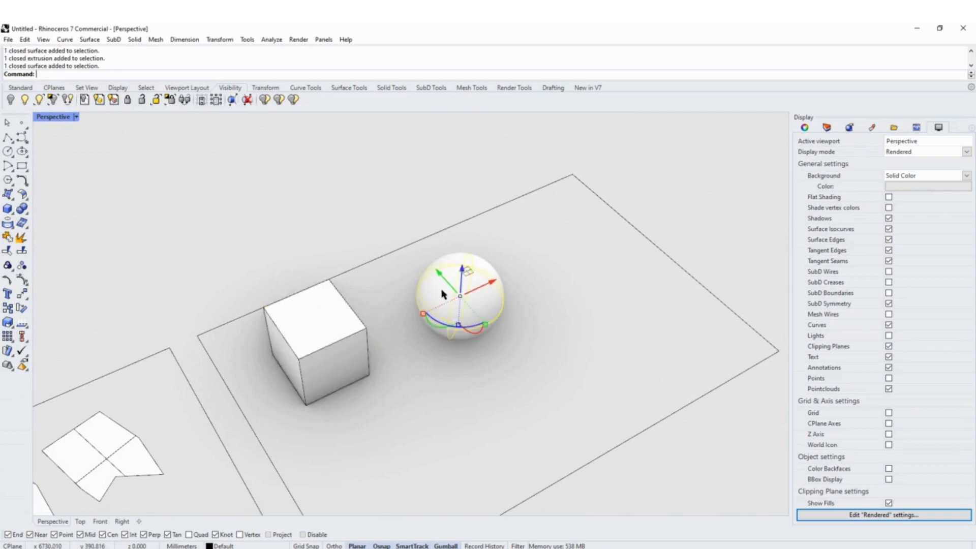
right_click_drag(506, 318, 433, 368)
scroll(434, 367, "up", 5)
right_click_drag(470, 315, 415, 346)
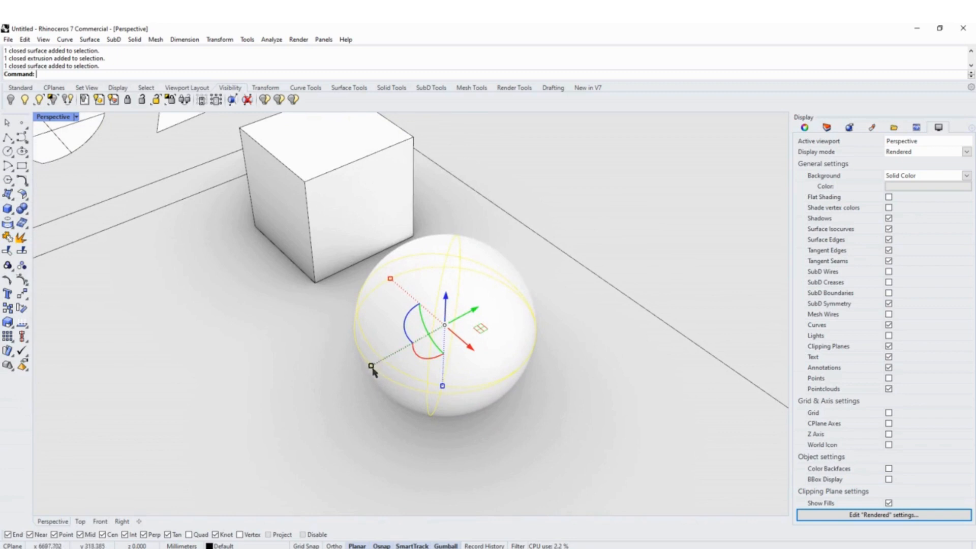
Scale the box freehand with the gumball, lengthening it along the Y axis and widening it along the X axis.
right_click_drag(325, 229, 451, 342, "shift")
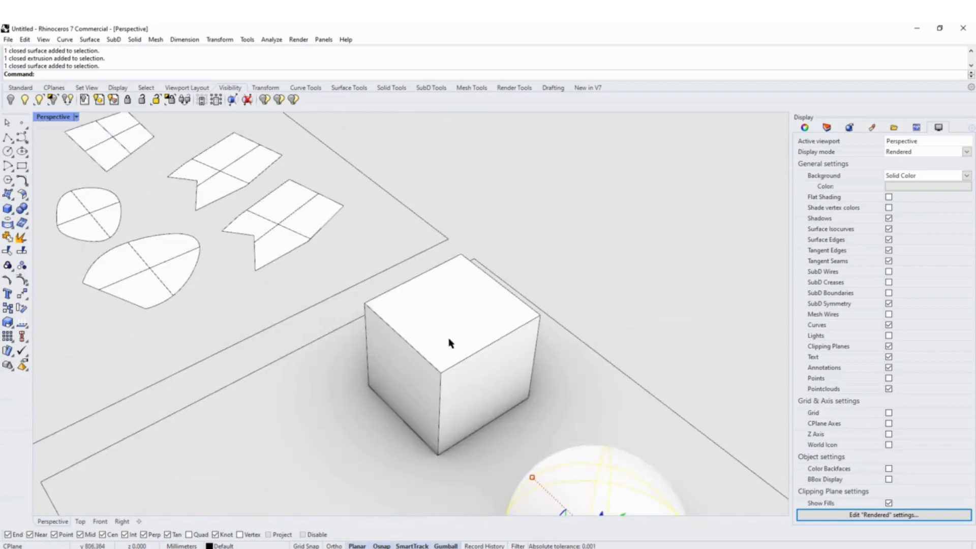
left_click(401, 309)
right_click_drag(401, 309, 397, 356)
left_click_drag(400, 357, 383, 383)
right_click_drag(424, 315, 349, 339)
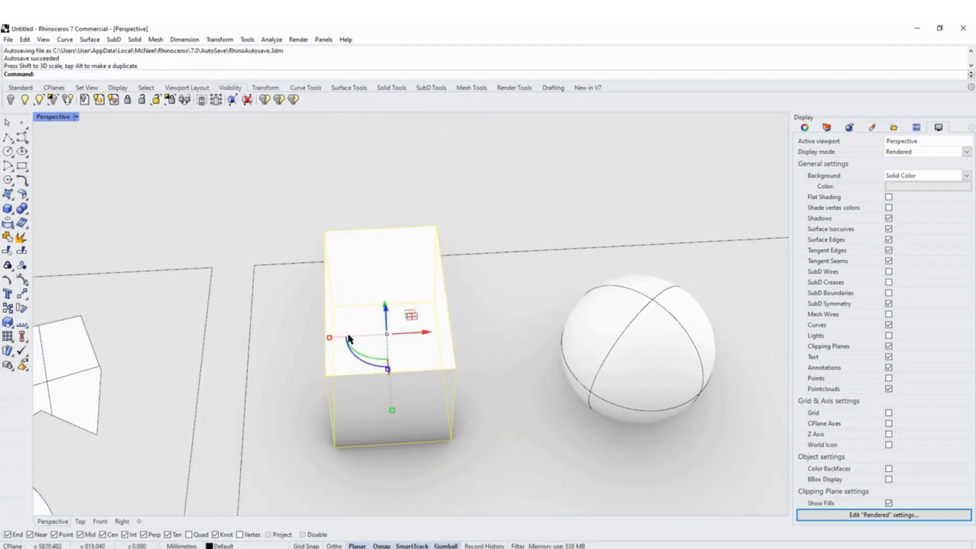
left_click_drag(329, 340, 312, 338)
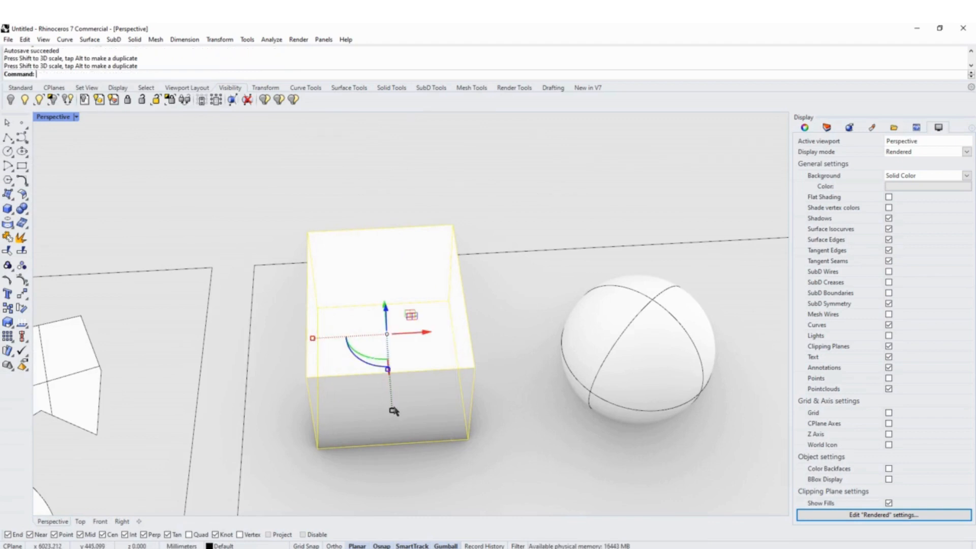
mouse_move(391, 410)
left_mouse_down()
mouse_move(390, 429)
mouse_move(405, 446)
mouse_move(391, 401)
left_mouse_up()
right_click_drag(392, 400, 413, 307)
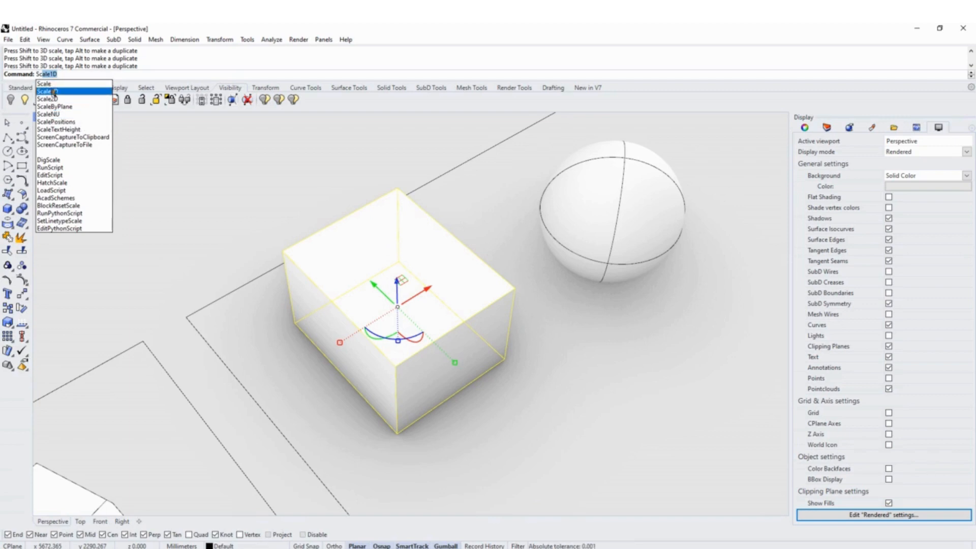
left_click(298, 173)
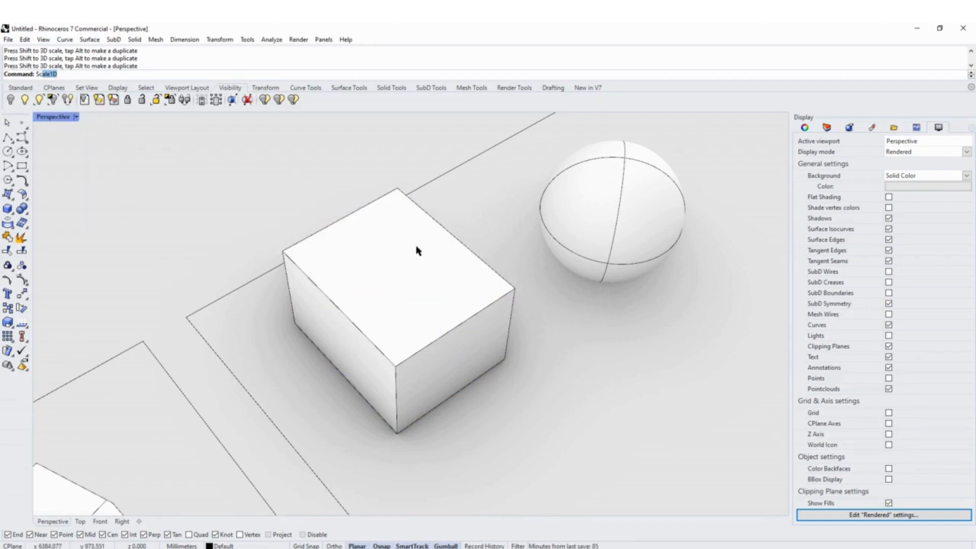
Copy the notched planar surface nearest the solids frame into that frame, placing it in front of the box.
scroll(417, 253, "down", 2)
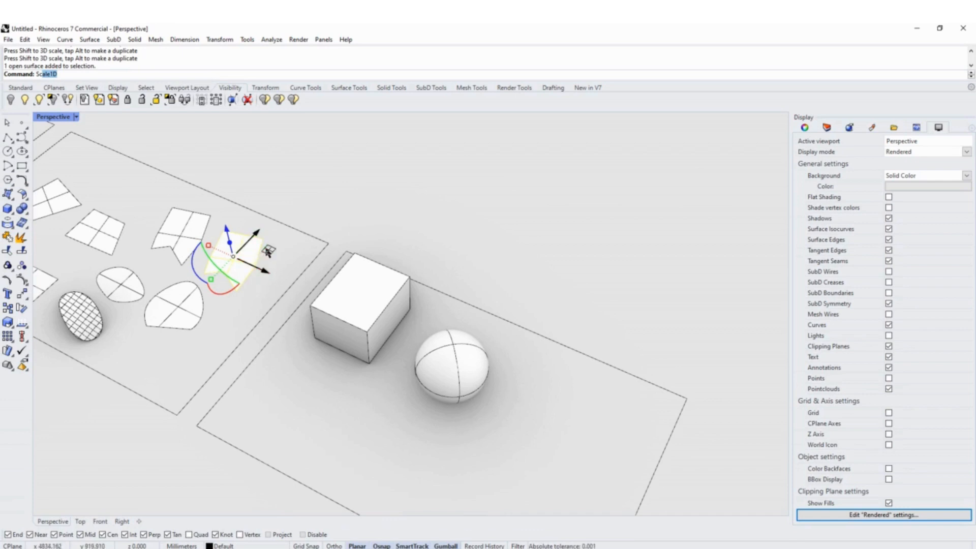
left_click_drag(266, 249, 330, 395)
right_click_drag(329, 395, 496, 410)
right_click_drag(496, 411, 458, 338, "shift")
scroll(401, 346, "up", 4)
left_click(484, 331)
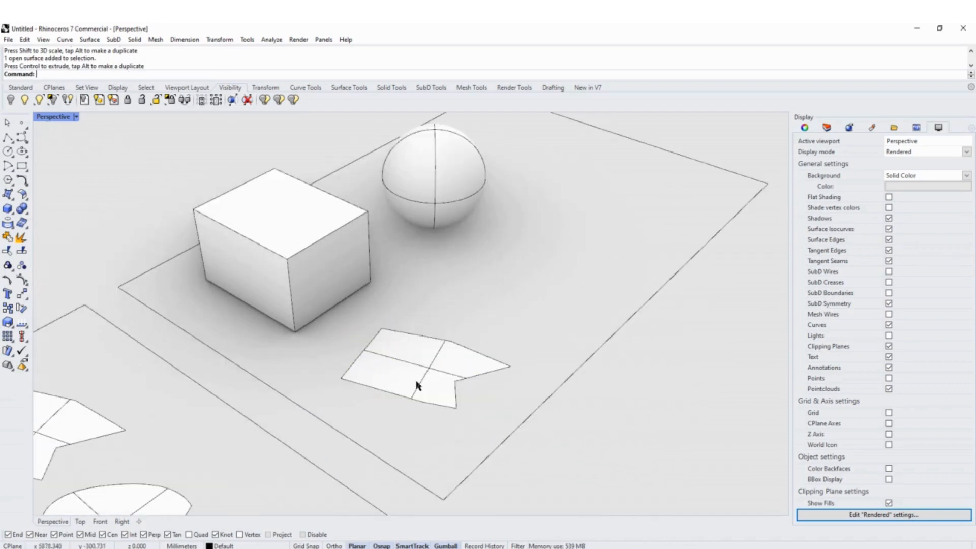
Extrude the copied notched surface into a solid with ExtrudeSrf, using a distance of 350 mm.
left_click(423, 362)
left_click(461, 292)
left_click(440, 350)
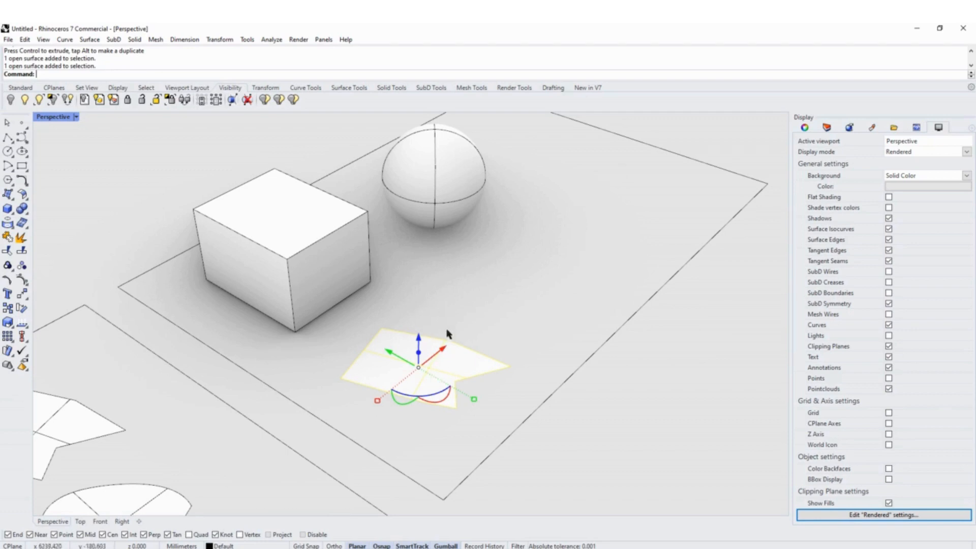
key("Escape")
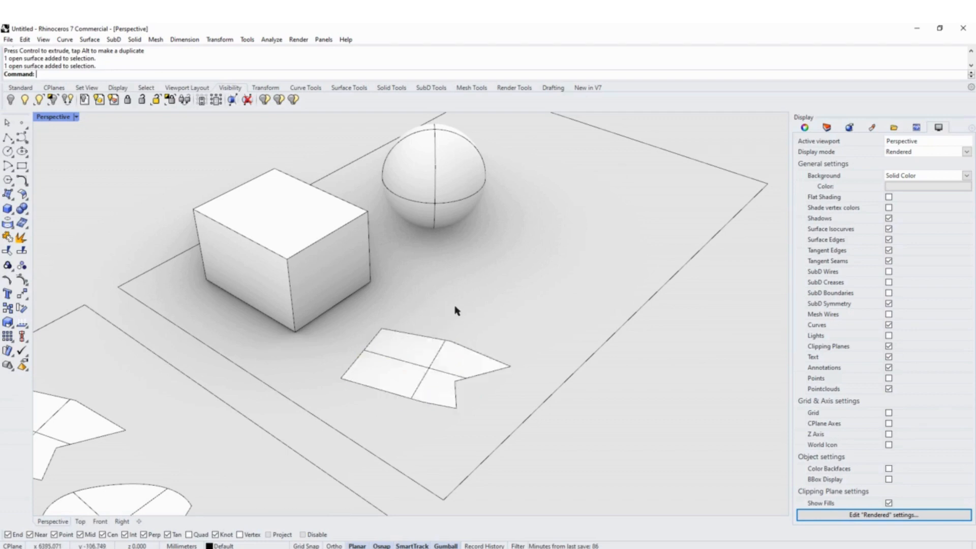
left_click(425, 370)
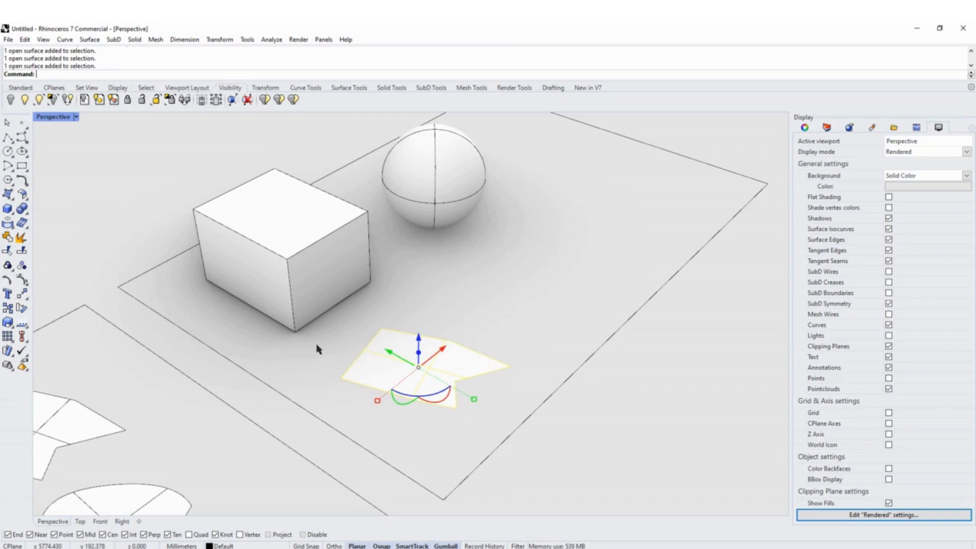
type("Extr")
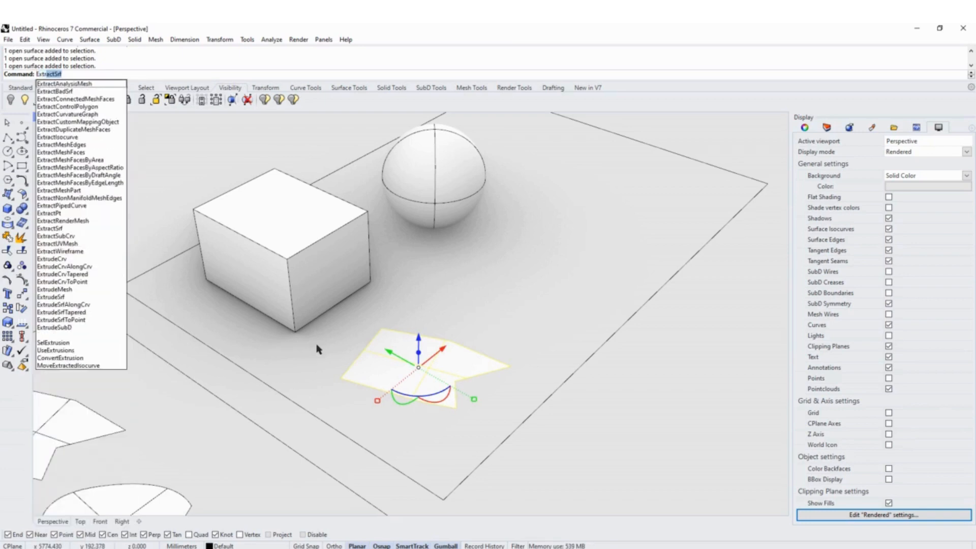
type("udeS")
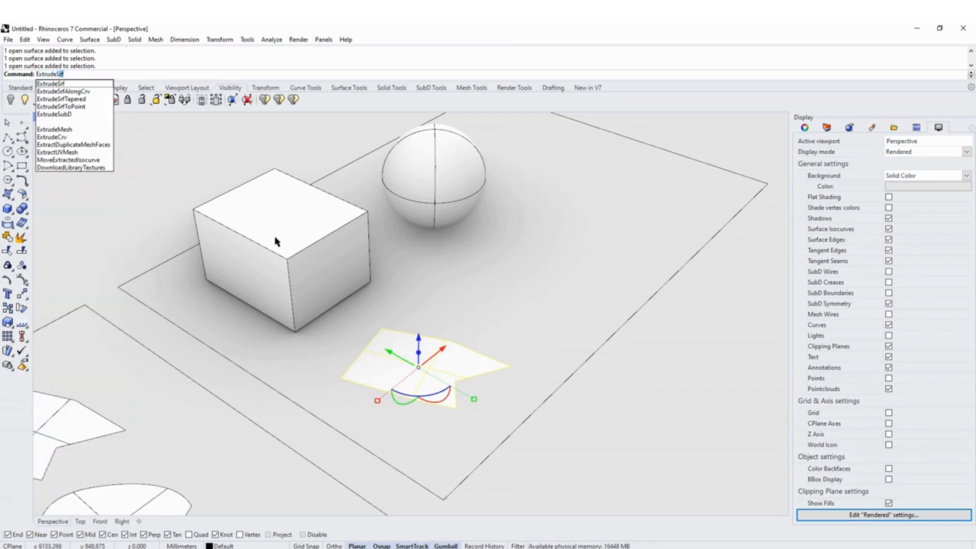
key("Return")
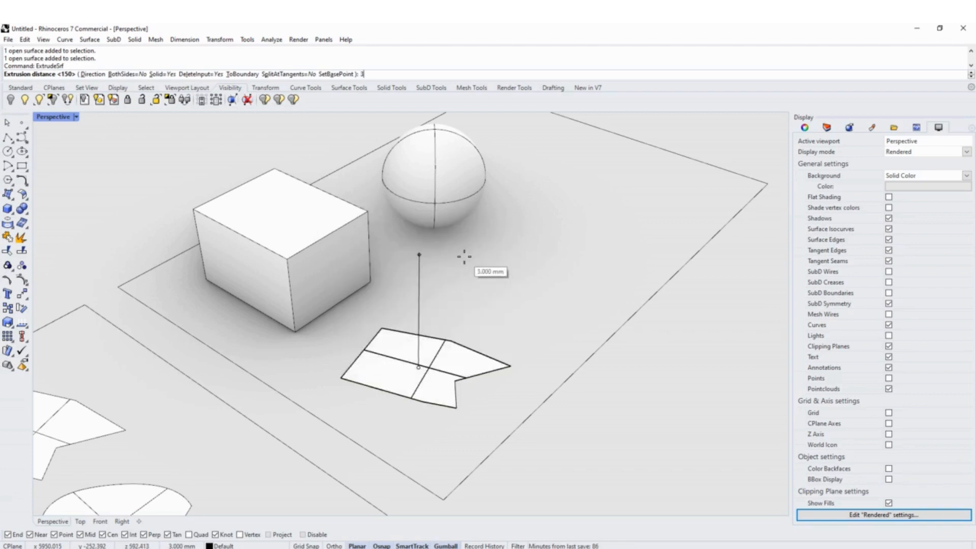
type("350")
key("Return")
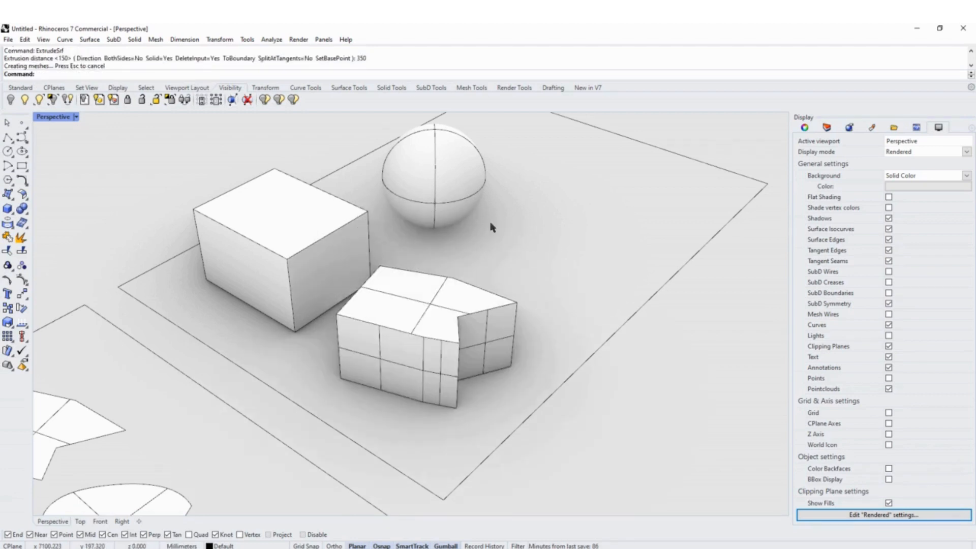
Copy the four-sided trapezoidal surface from the surfaces frame into the solids frame, between the notched solid and the sphere.
right_click_drag(516, 319, 237, 212)
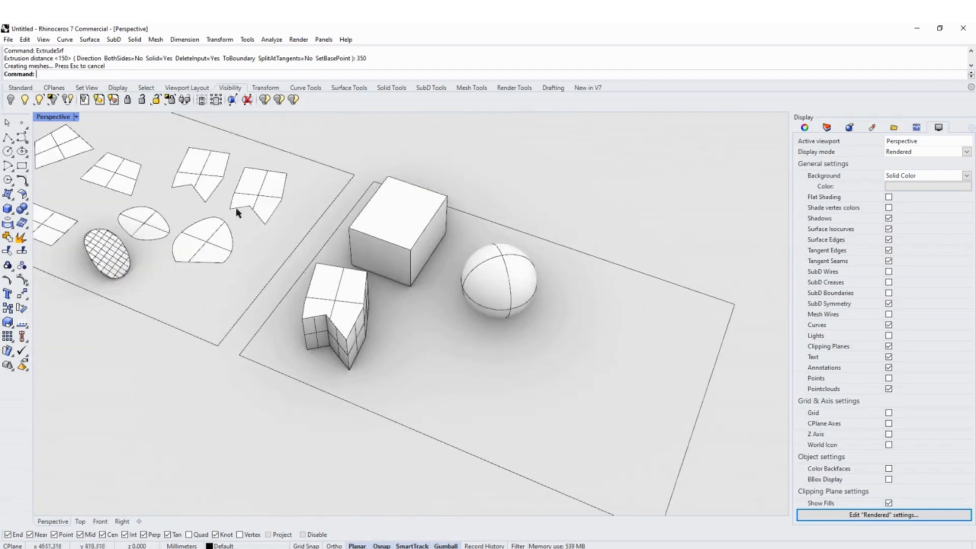
scroll(348, 285, "up", 3)
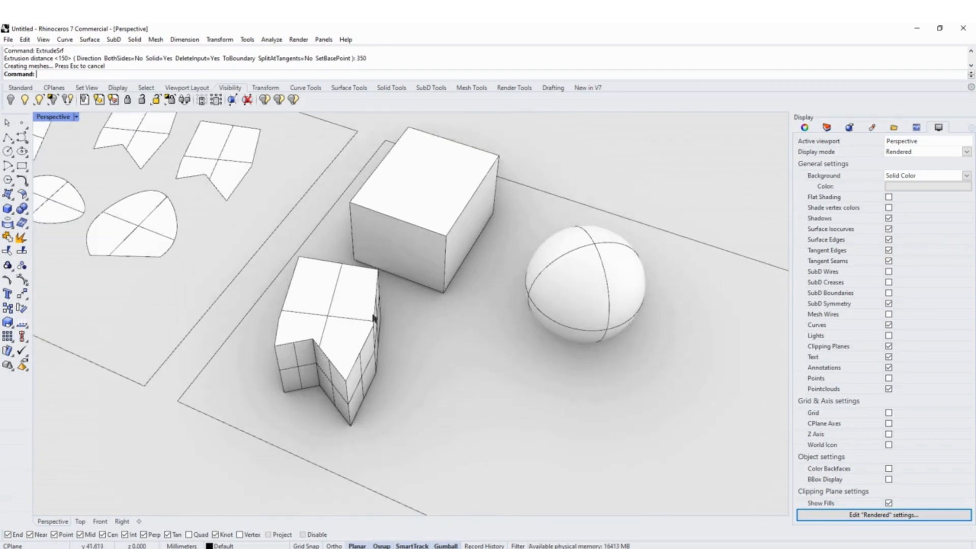
right_click_drag(359, 318, 450, 298)
scroll(374, 366, "down", 4)
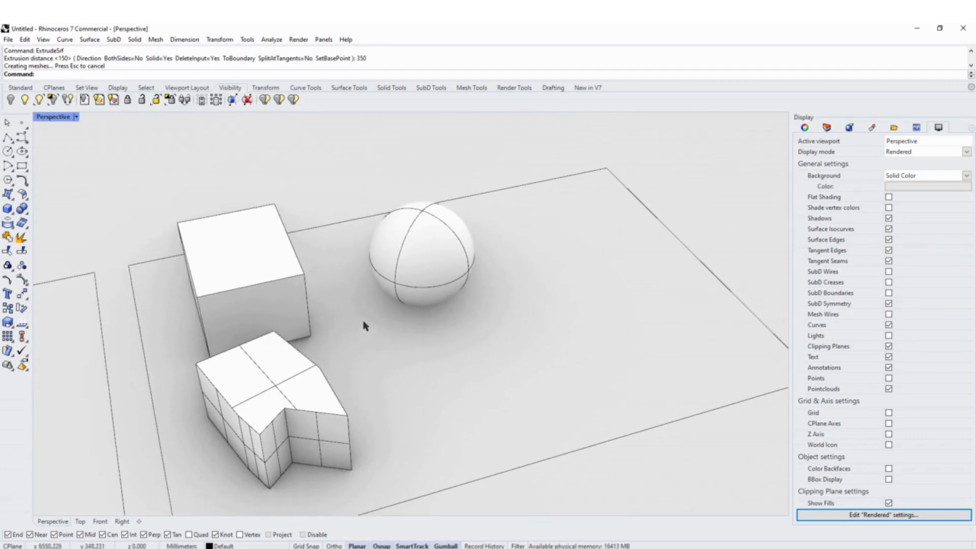
scroll(392, 327, "down", 2)
right_click_drag(420, 331, 359, 301)
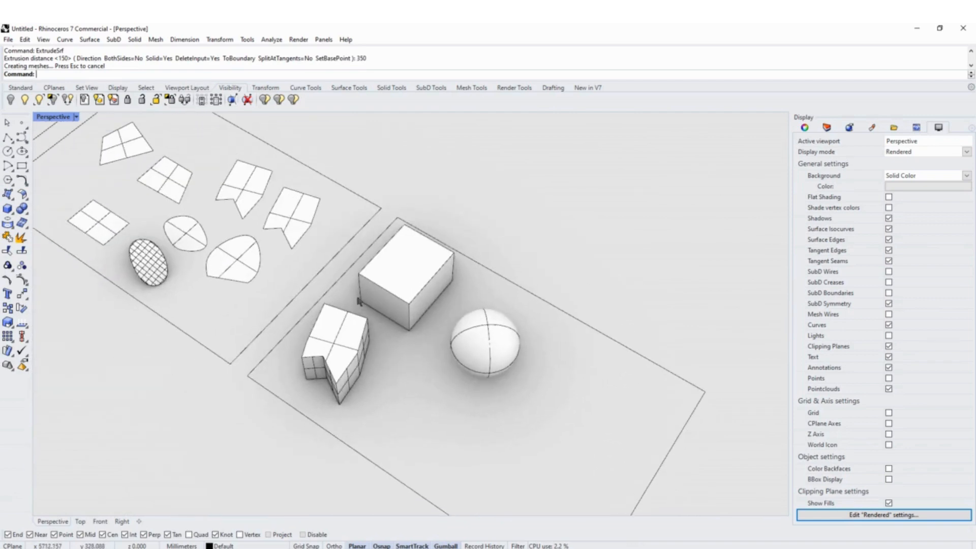
left_click(168, 182)
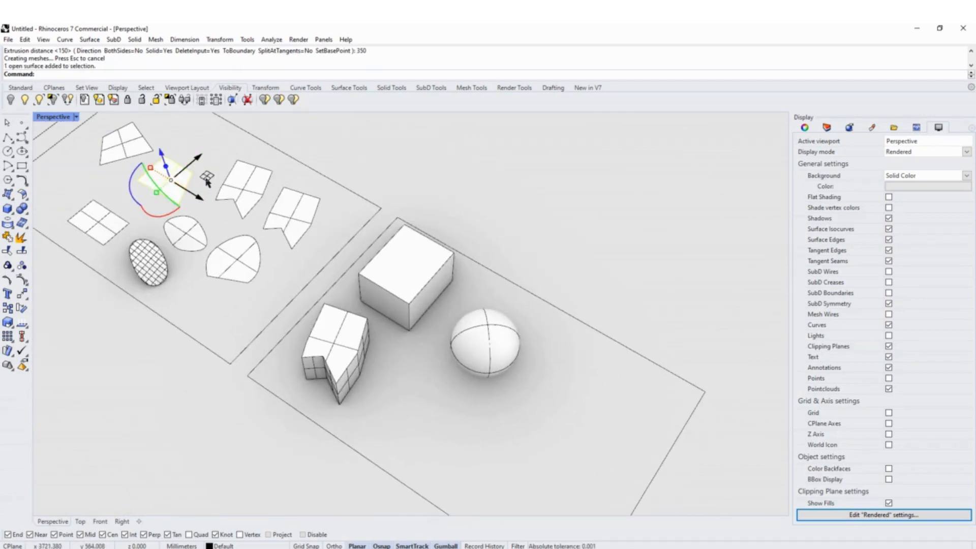
left_click_drag(207, 178, 283, 209)
key("Escape")
left_click_drag(206, 177, 450, 385)
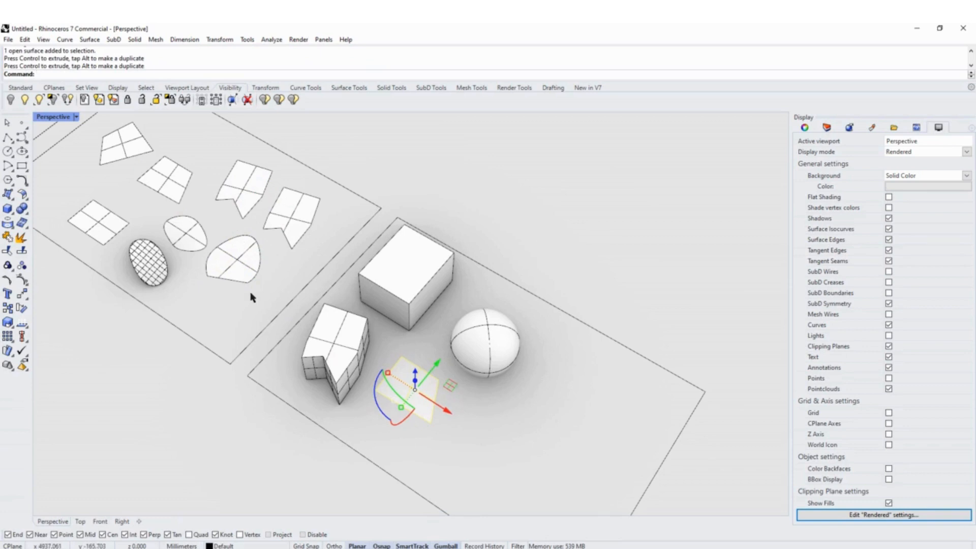
Extrude the copied trapezoidal surface into a solid with ExtrudeSrf, using a distance of 200 mm.
type("ExtrudeSrf")
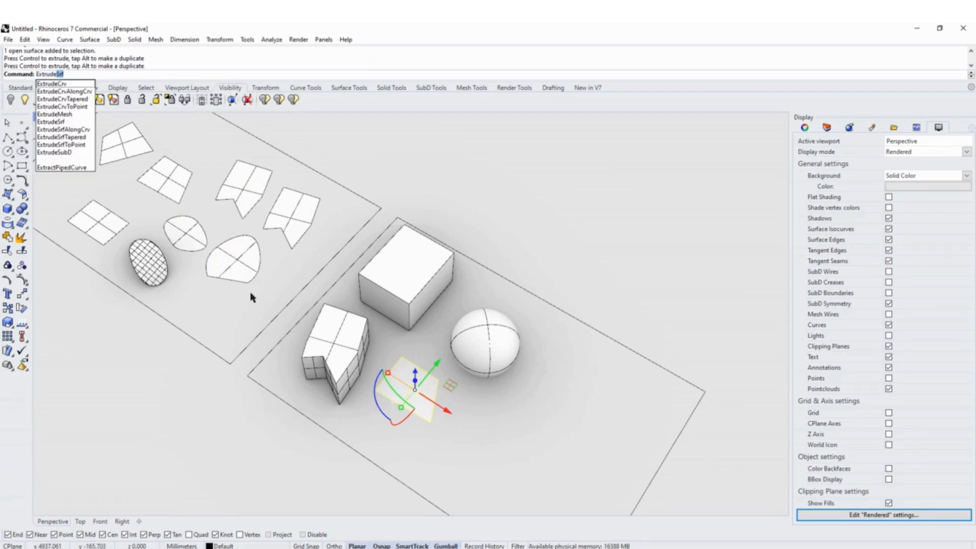
key("Return")
right_click_drag(461, 387, 510, 333)
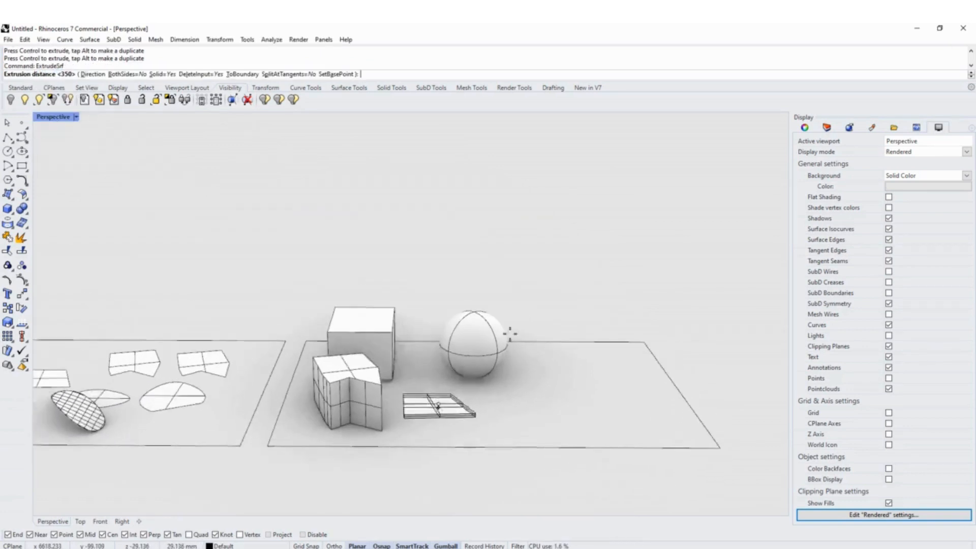
type("200")
key("Return")
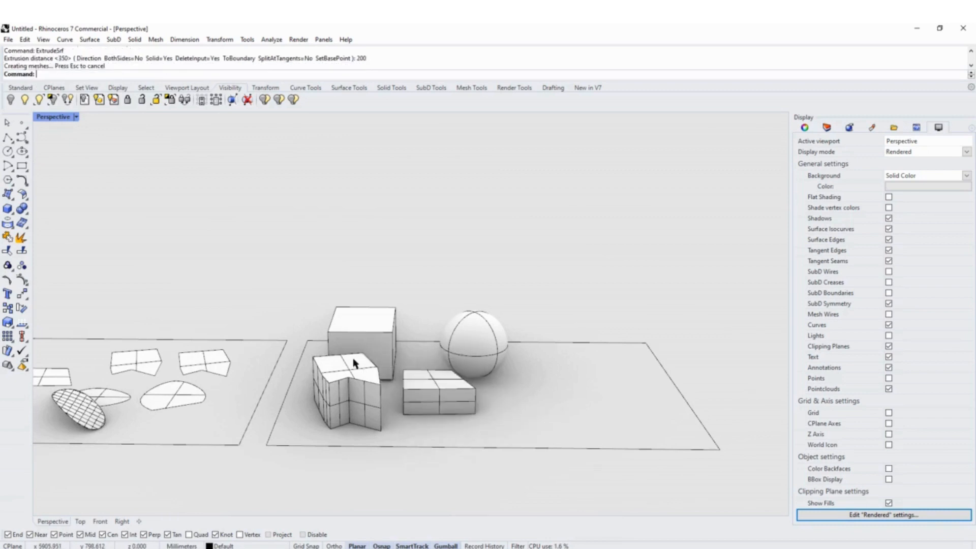
right_click_drag(467, 416, 493, 449)
scroll(495, 442, "down", 2)
scroll(456, 399, "up", 2)
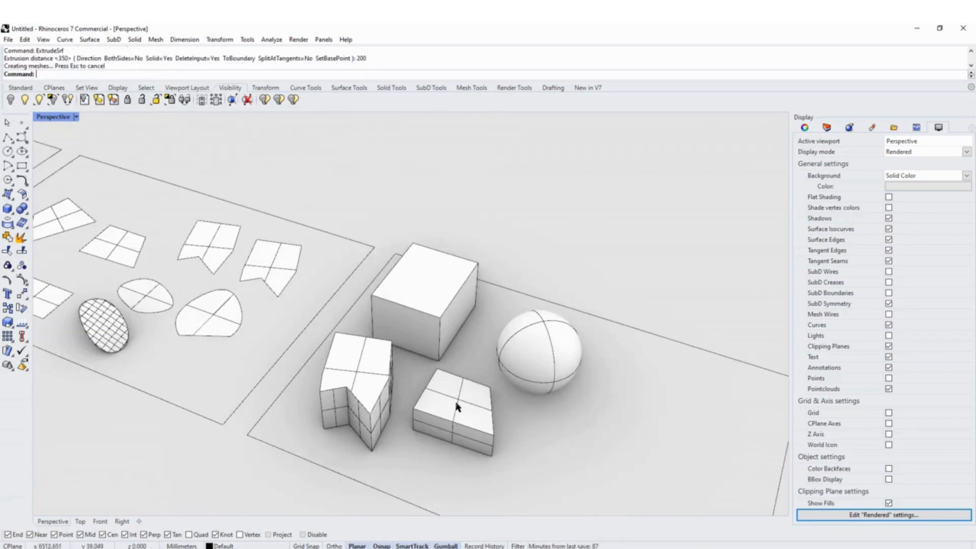
Copy the closed four-sided curve from the curves frame into the solids frame, beside the extruded trapezoidal solid.
left_click(455, 400)
scroll(466, 398, "down", 2)
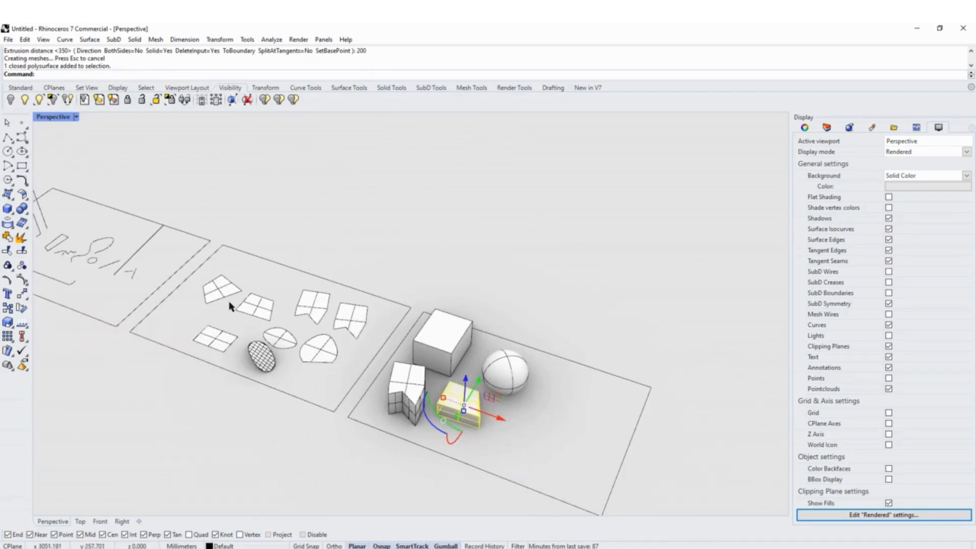
right_click_drag(385, 304, 424, 321, "shift")
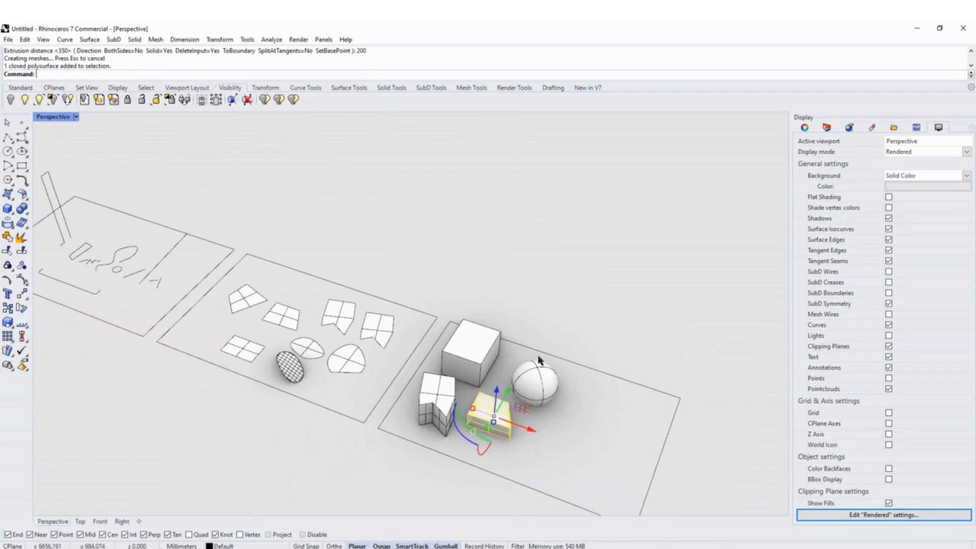
left_click(556, 330)
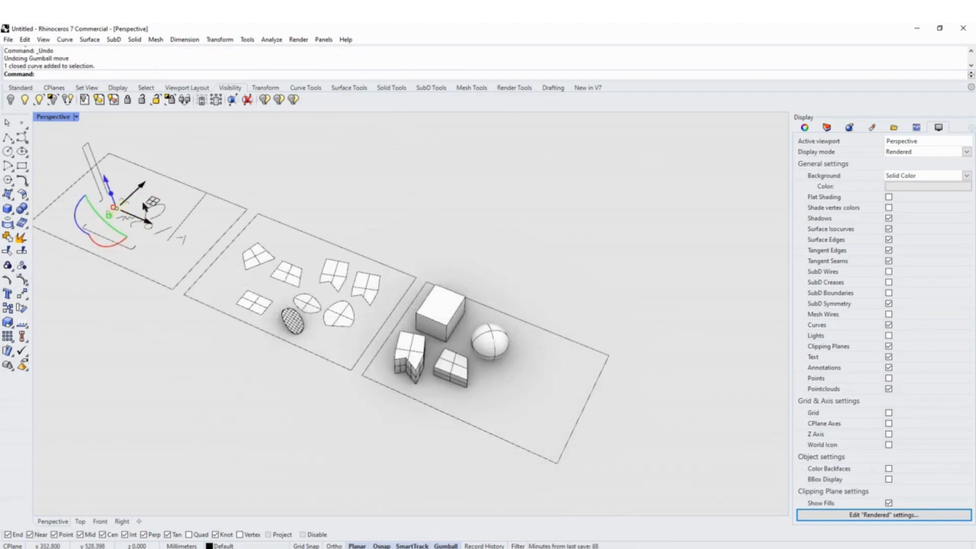
left_click_drag(155, 205, 524, 391)
scroll(508, 397, "up", 5)
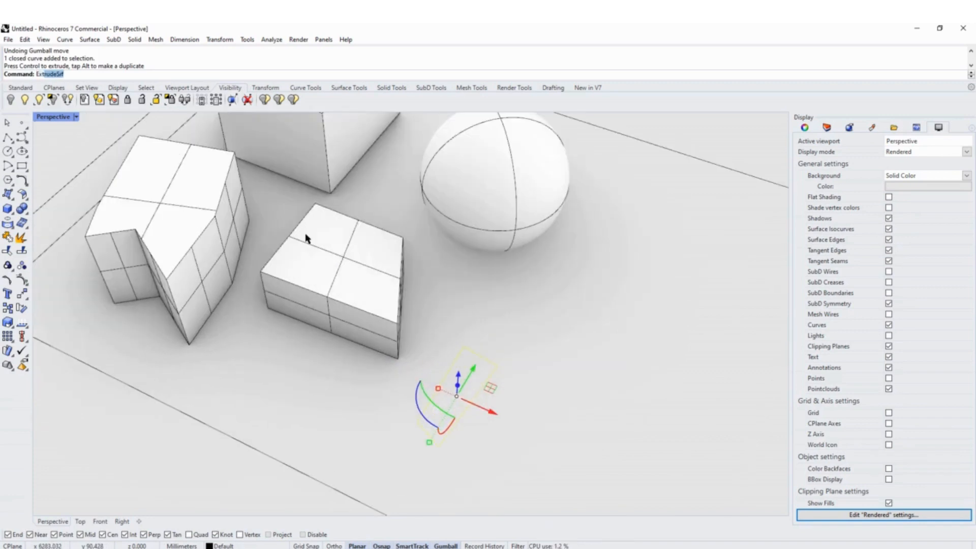
Extrude the copied curve about 360 mm upward with ExtrudeCrv and Solid=No, trying BothSides=Yes before setting it back to No.
type("rude")
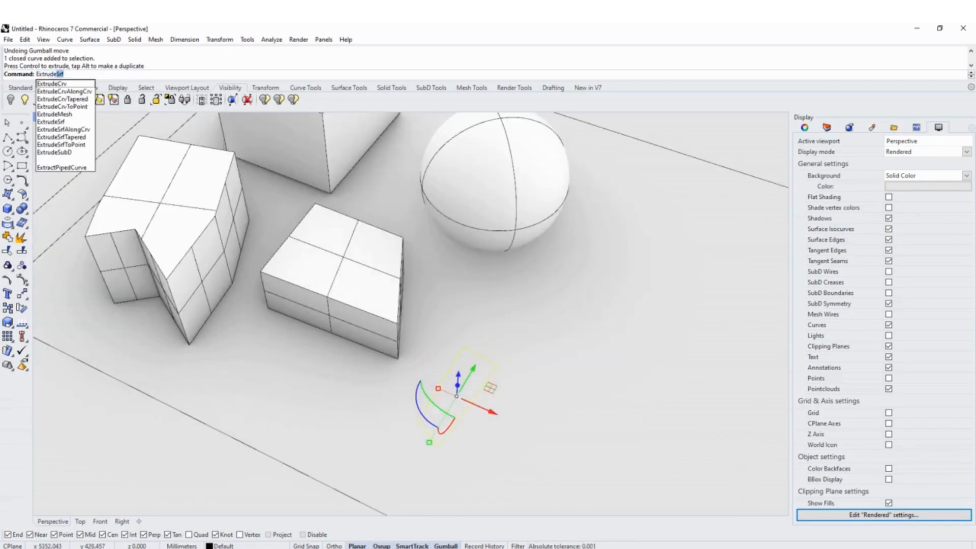
left_click(67, 84)
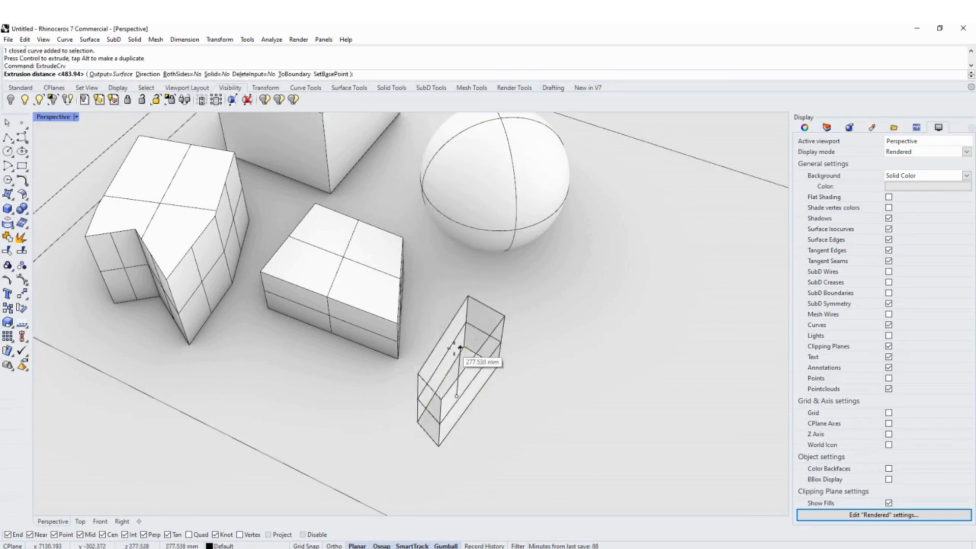
right_click_drag(511, 347, 586, 295)
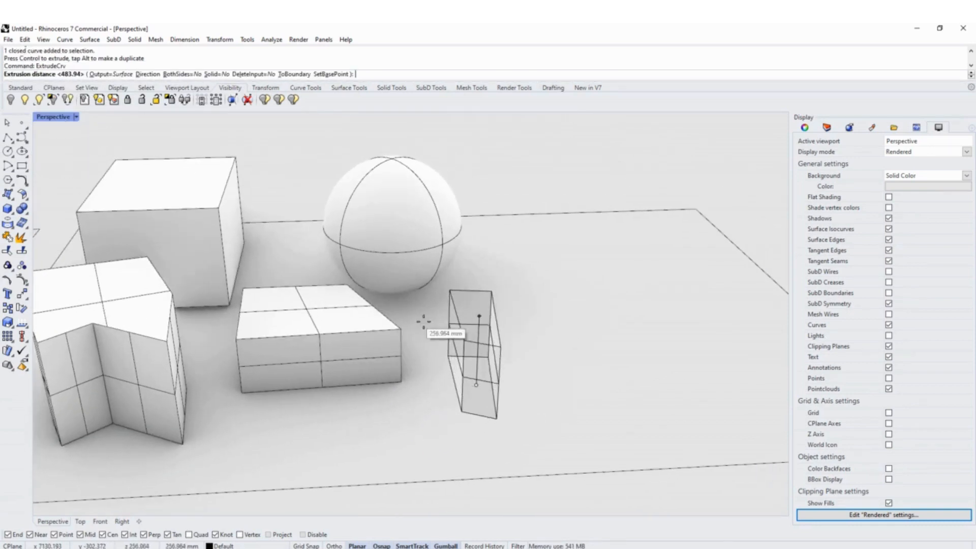
right_click_drag(517, 300, 463, 316)
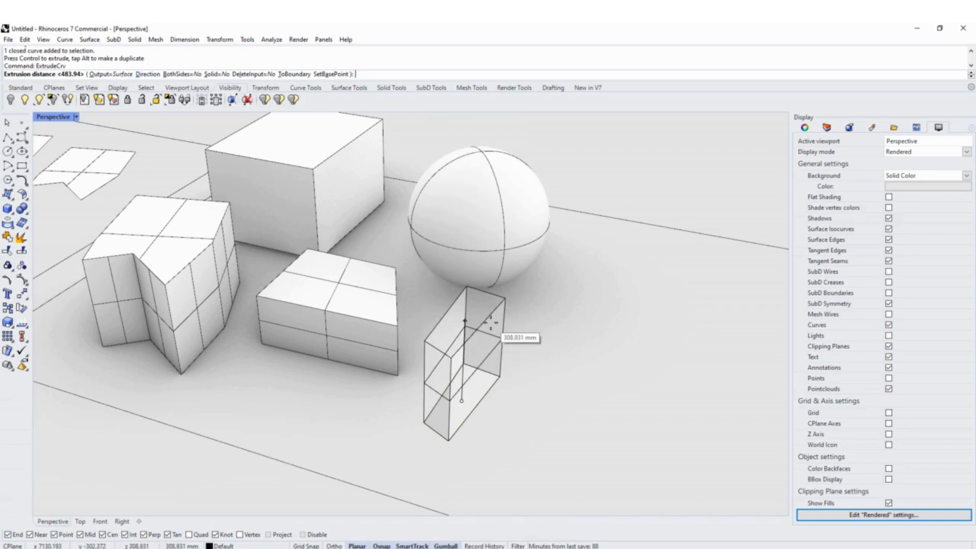
right_click_drag(490, 320, 453, 310)
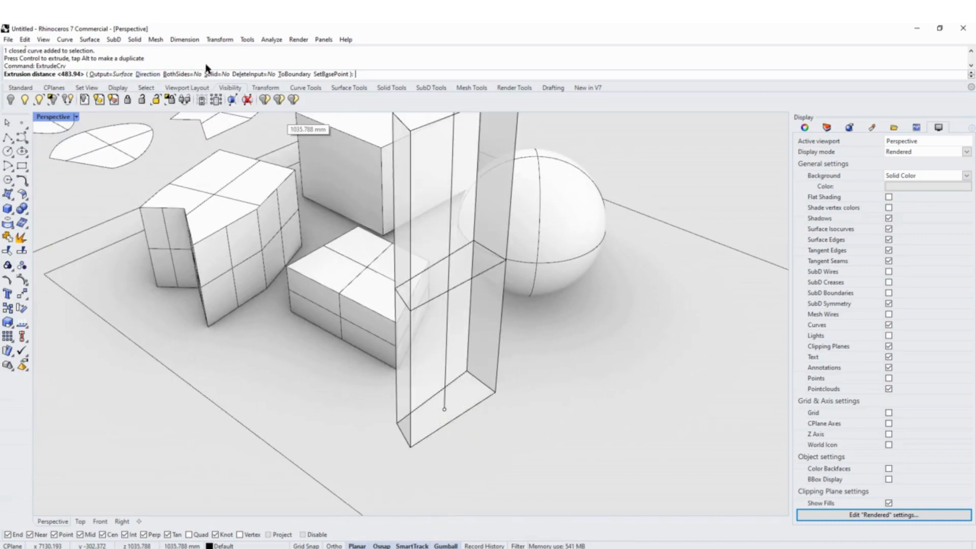
left_click(176, 74)
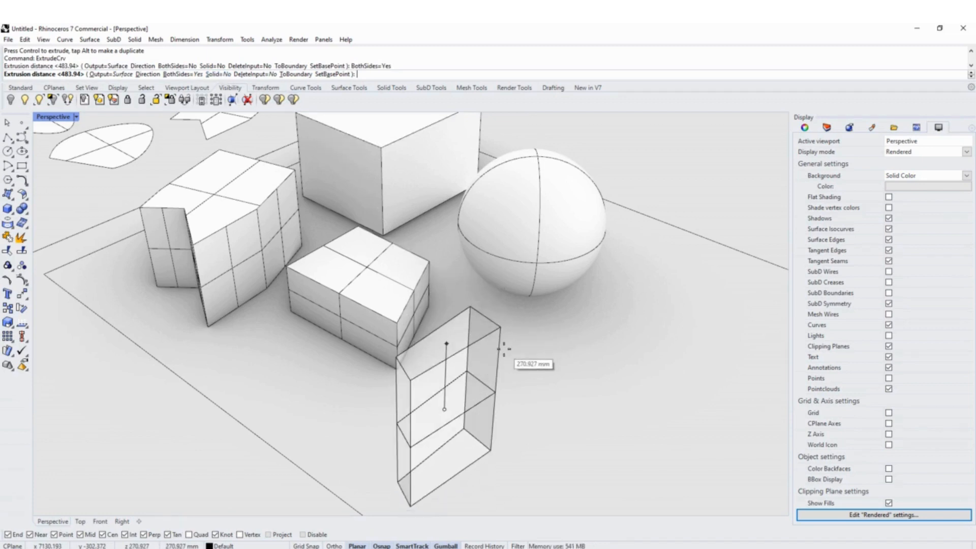
left_click(184, 74)
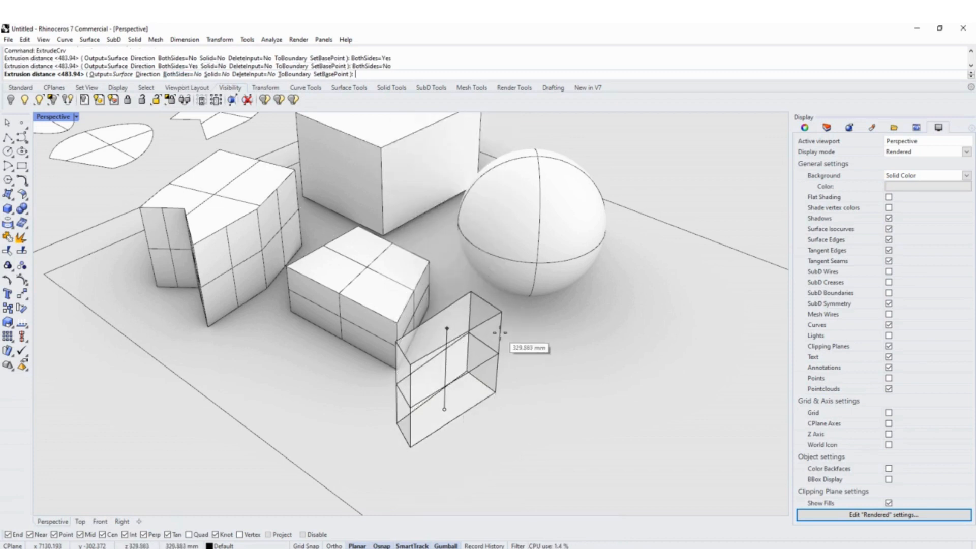
left_click(491, 324)
Inspect the ends and interior of the extruded curve, and undo the extrusion.
right_click_drag(491, 325, 605, 271)
scroll(476, 335, "up", 6)
left_click(604, 247)
scroll(524, 273, "up", 4)
right_click_drag(543, 217, 288, 245)
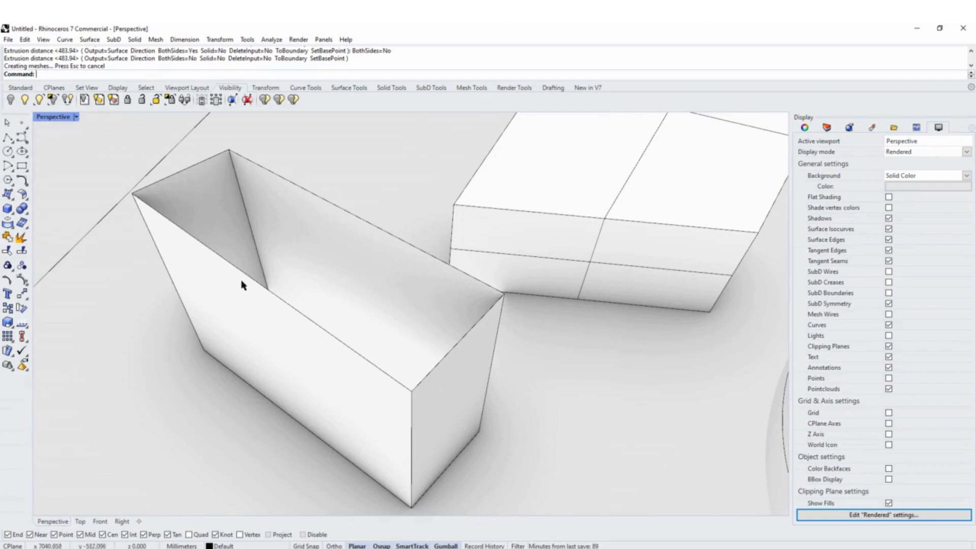
right_click_drag(305, 279, 414, 255)
scroll(412, 258, "down", 4)
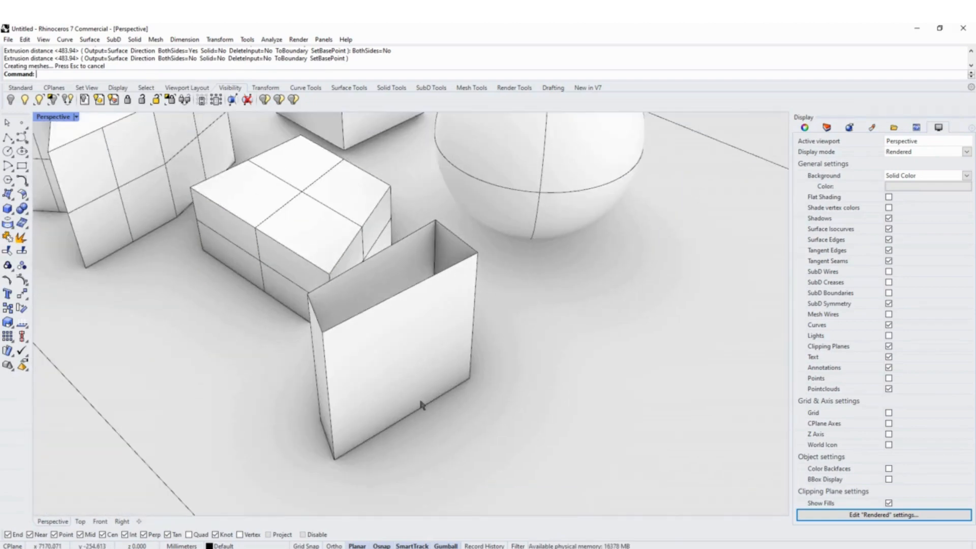
left_click(434, 337)
key("ctrl+z")
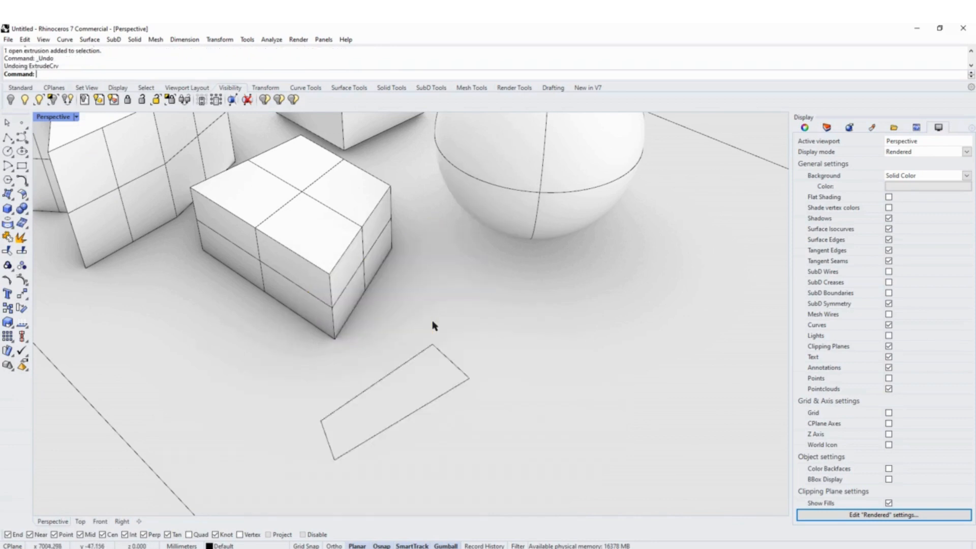
Extrude the closed four-sided curve upward with ExtrudeCrv and Solid=Yes, to a freehand height of about 499 mm.
left_click(448, 359)
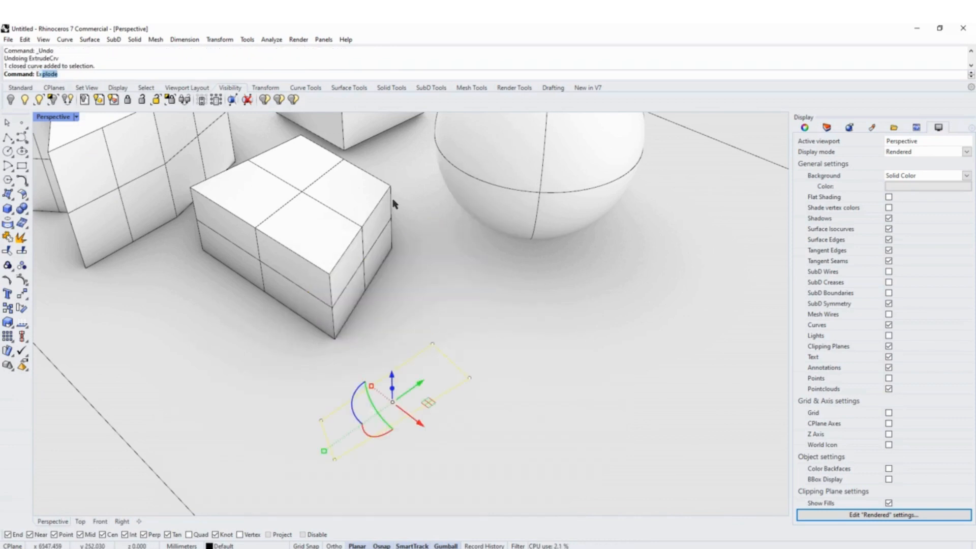
type("Extrude")
key("Return")
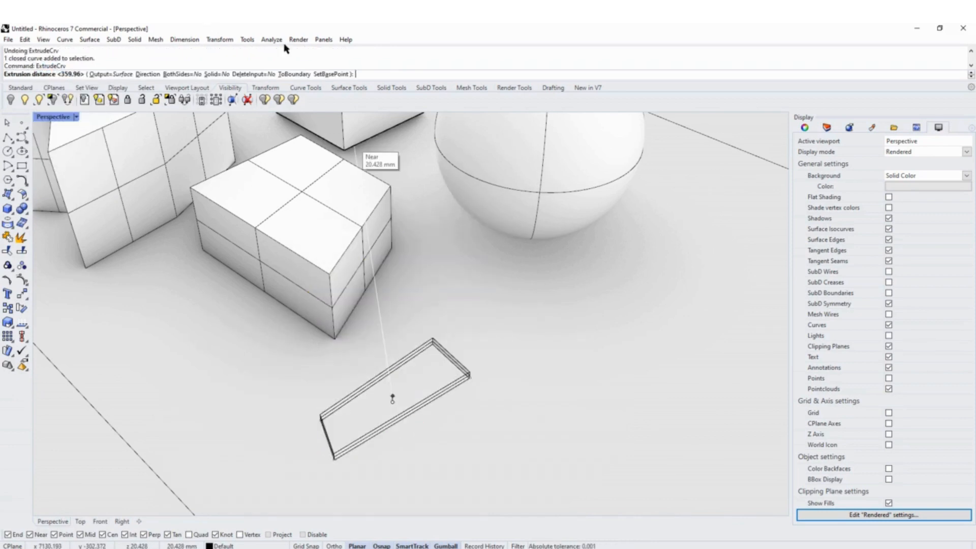
left_click(217, 74)
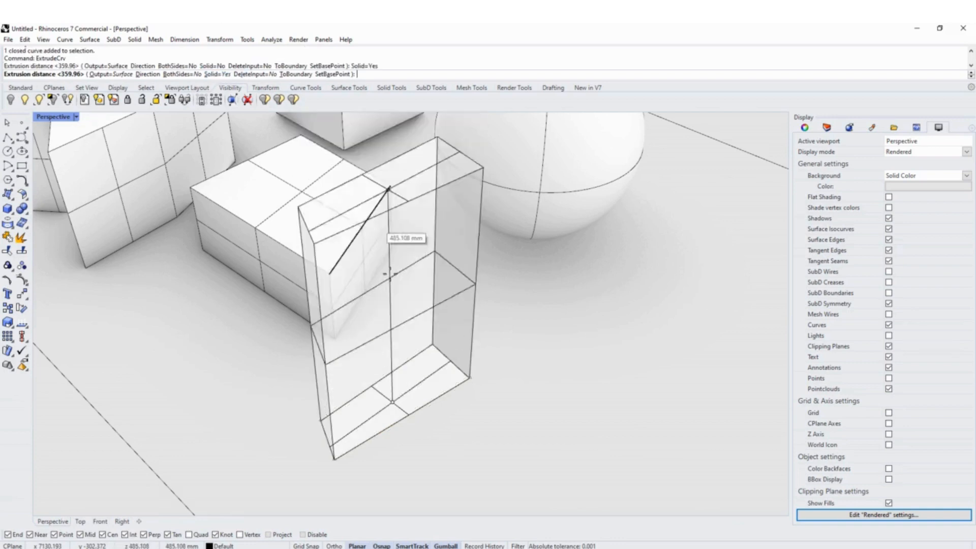
right_click_drag(398, 276, 425, 278)
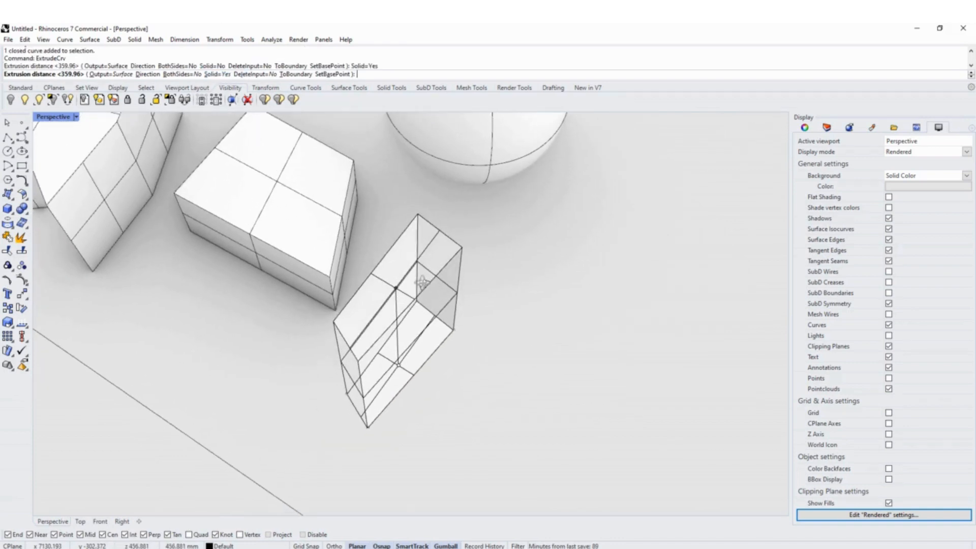
left_click(398, 278)
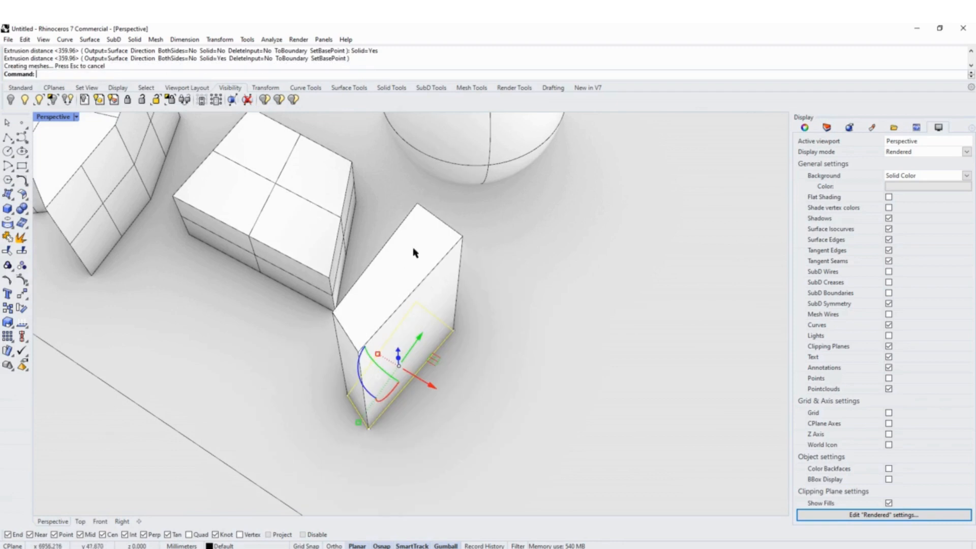
Inspect the capped extrusion and move its base curve out along the X axis, clear of the solid.
scroll(408, 255, "up", 4)
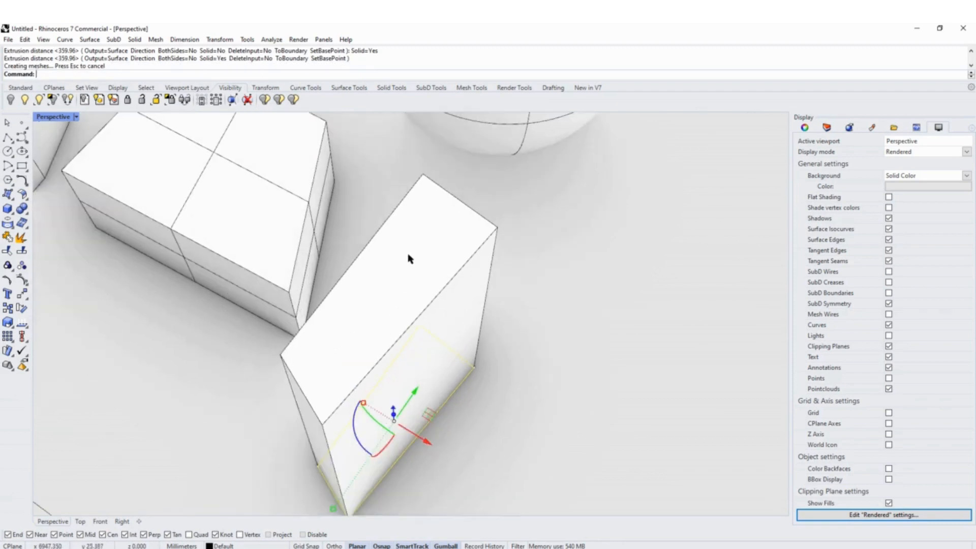
right_click_drag(399, 341, 451, 355)
scroll(400, 328, "down", 5)
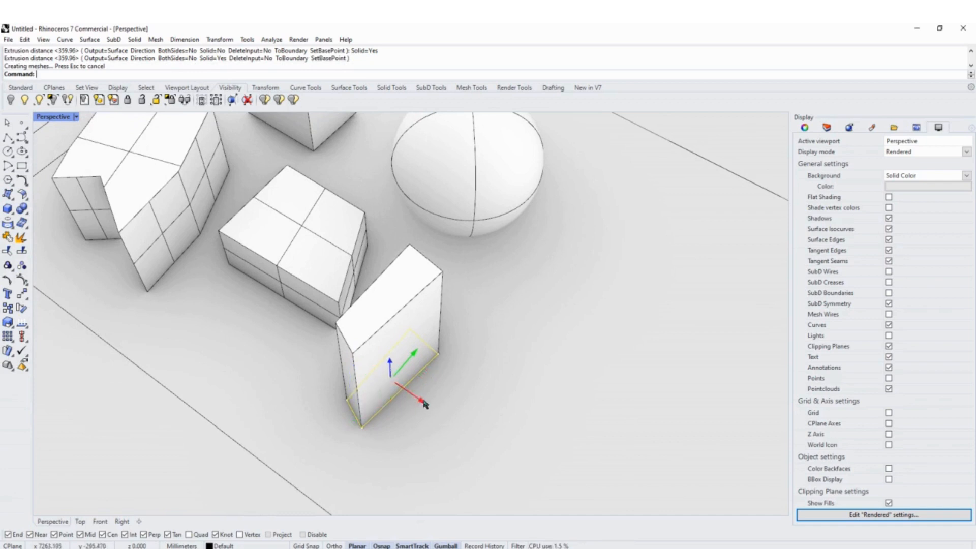
left_click_drag(427, 401, 476, 433)
scroll(469, 396, "up", 4)
left_click(489, 402)
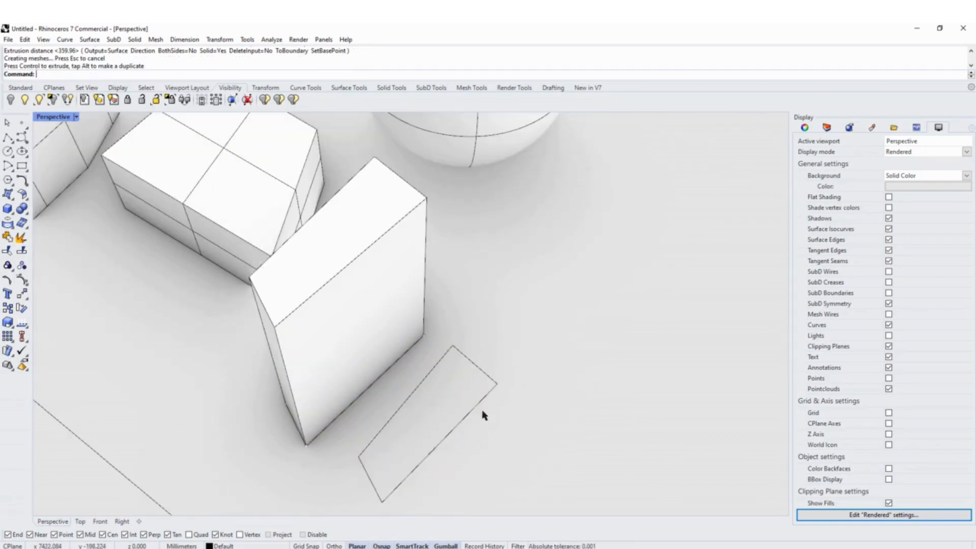
Extrude the moved curve into a solid with ExtrudeCrv, setting DeleteInput=Yes and a distance of 200 mm.
left_click(483, 401)
type("Ex")
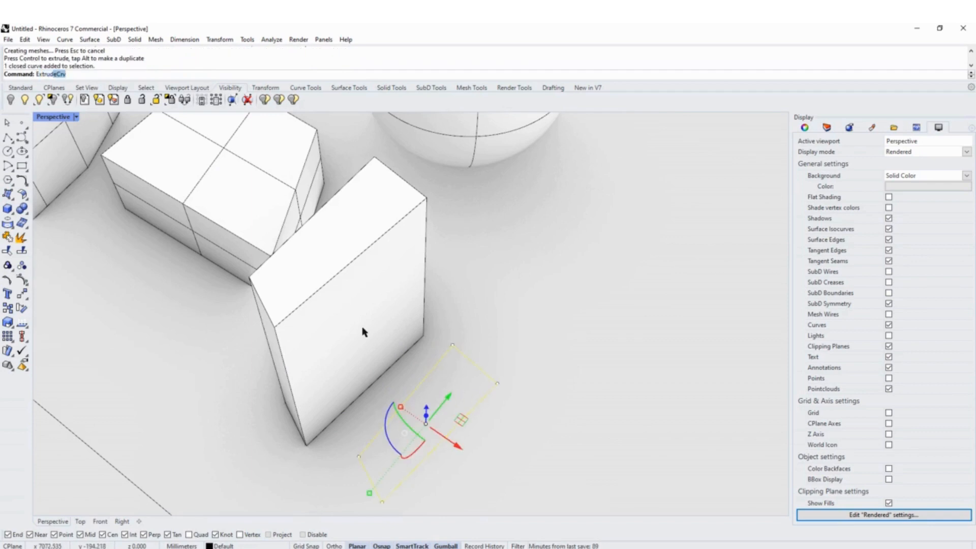
type("trud")
key("Return")
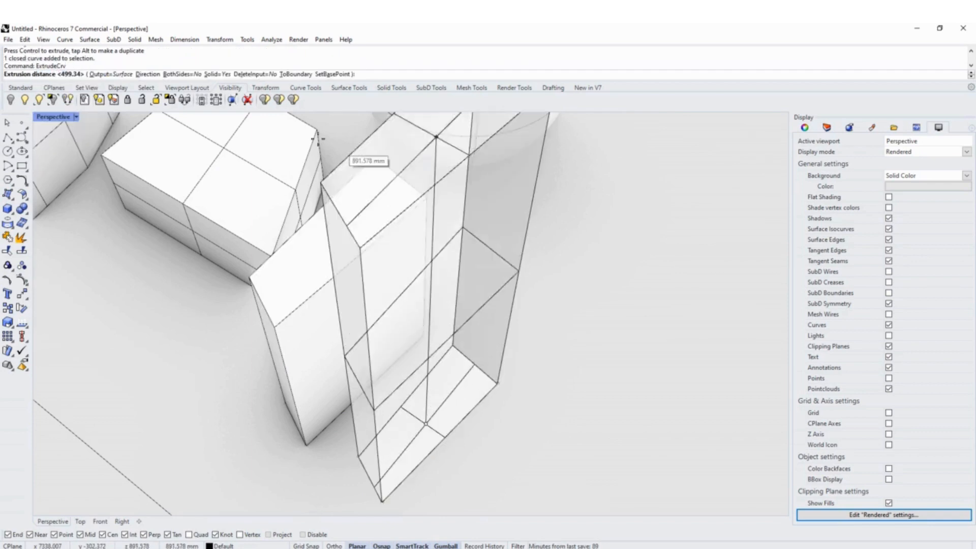
left_click(223, 74)
left_click(220, 74)
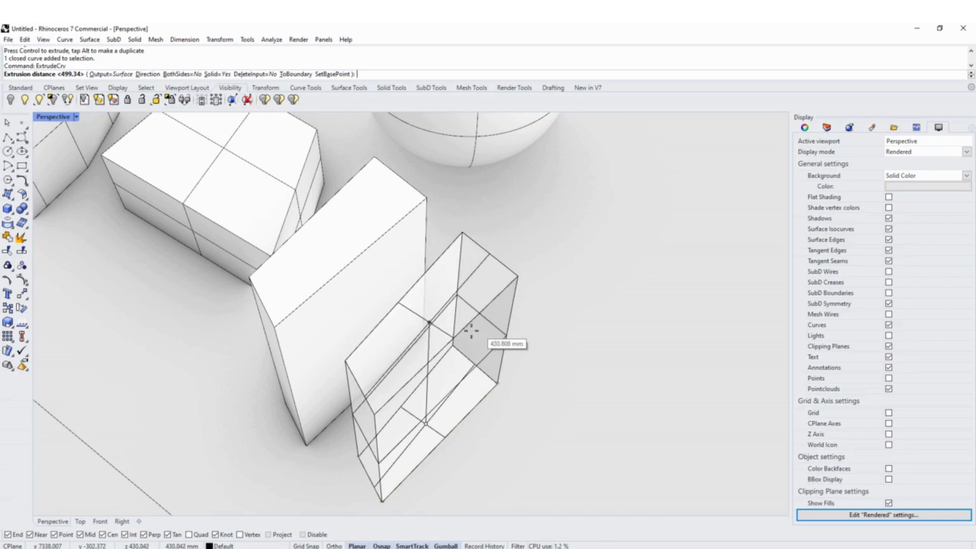
left_click(259, 74)
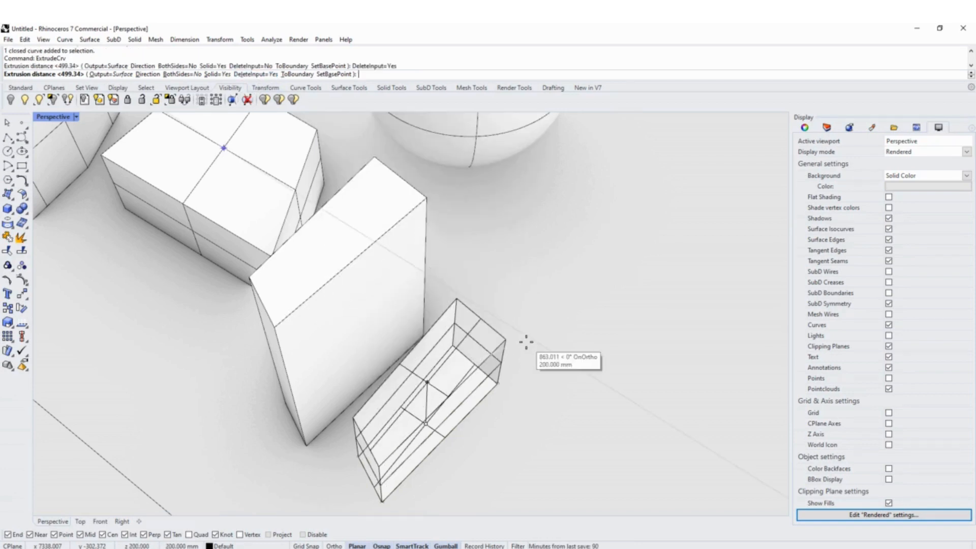
type("200")
key("Return")
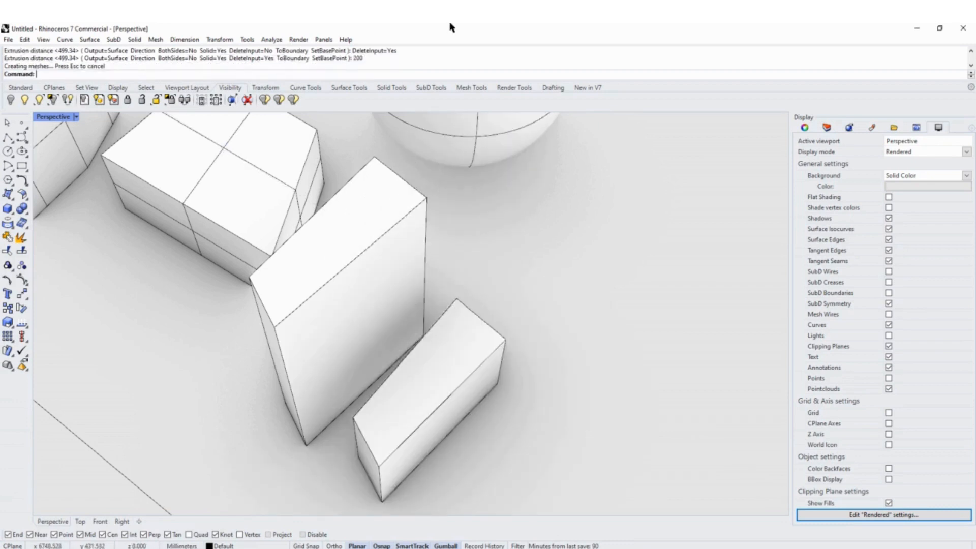
Select the short extruded solid and examine it alongside the taller extrusion and the other solids.
left_click(476, 406)
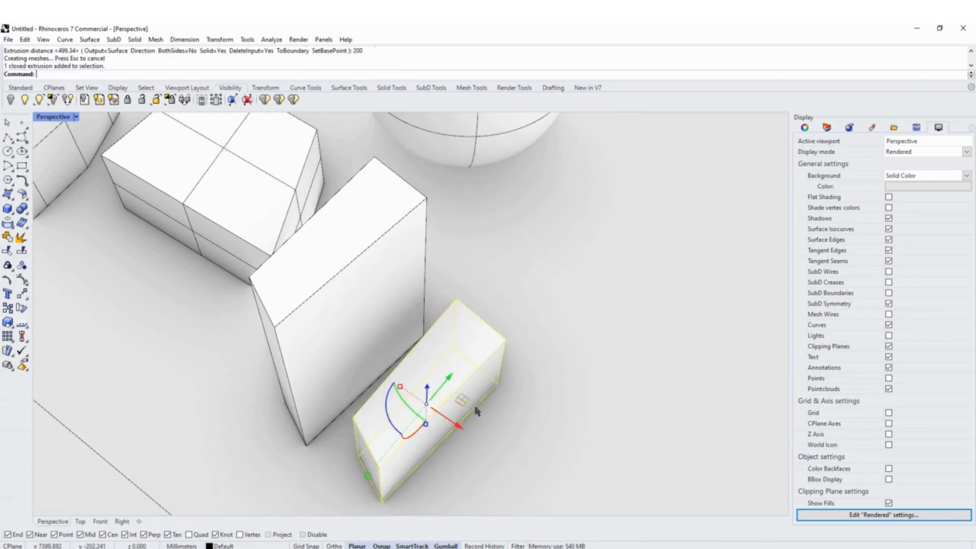
scroll(496, 390, "down", 3)
scroll(496, 390, "down", 2)
right_click_drag(496, 390, 355, 277)
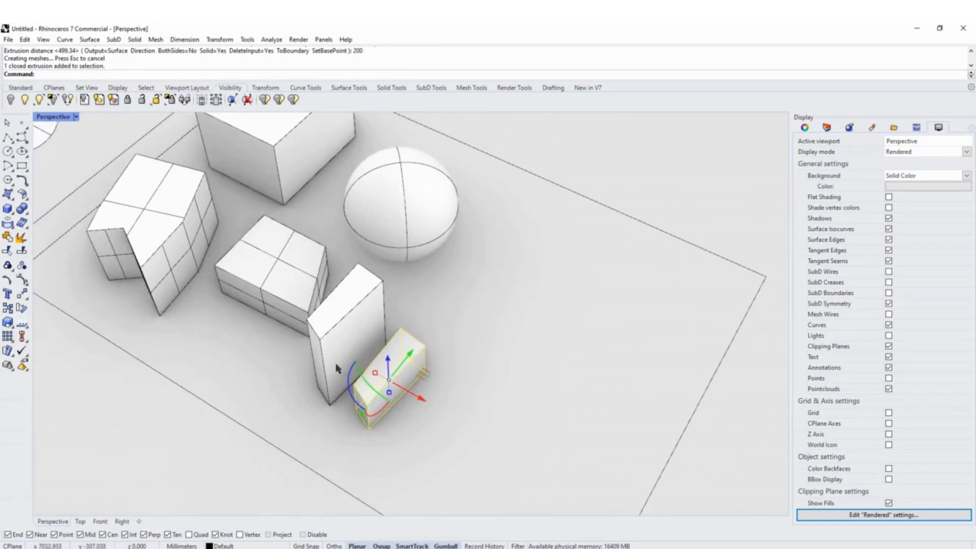
scroll(370, 357, "up", 2)
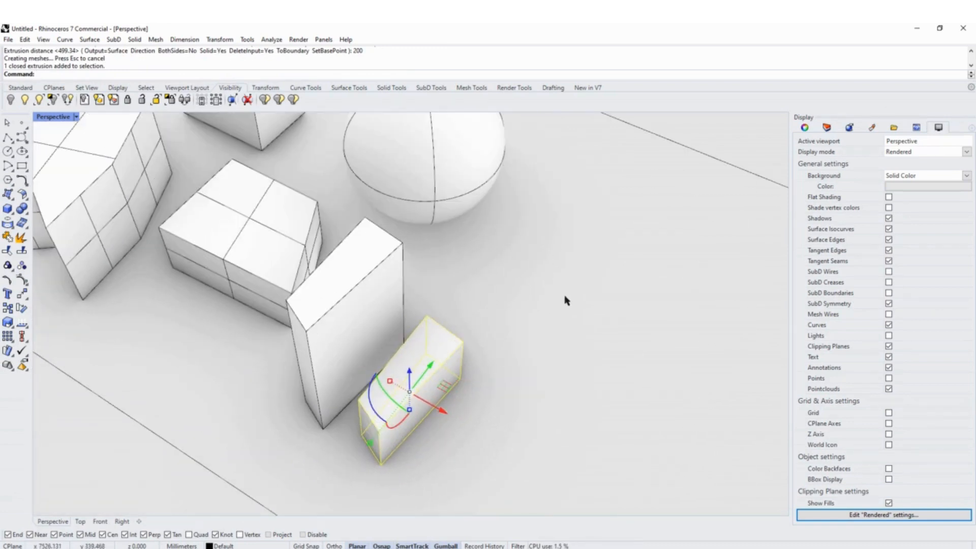
scroll(526, 325, "down", 3)
scroll(491, 304, "up", 2)
right_click_drag(492, 303, 515, 352, "shift")
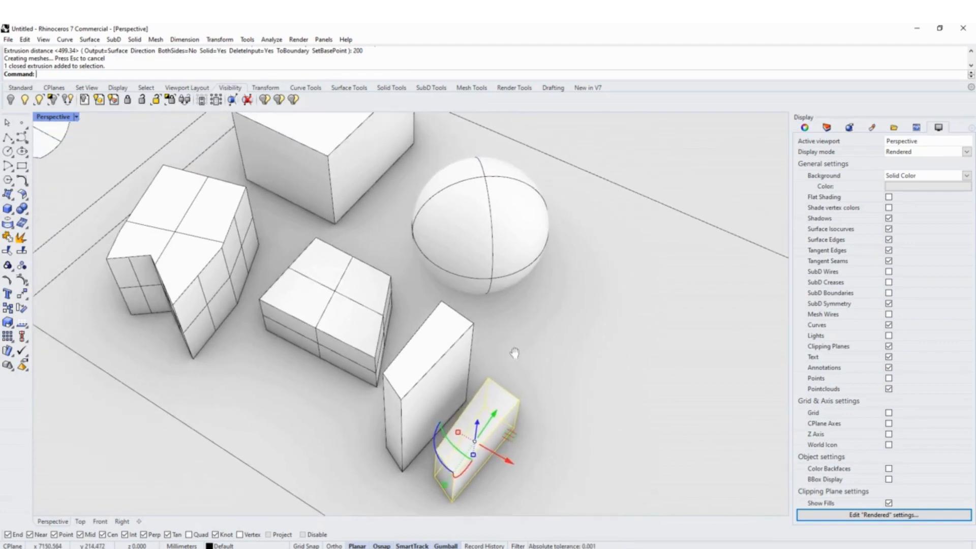
Stretch the short extruded solid freehand along the X axis with the gumball scale handle until it reaches across the tall extrusion.
mouse_move(428, 409)
right_mouse_down()
mouse_move(410, 419)
mouse_move(426, 415)
right_mouse_up()
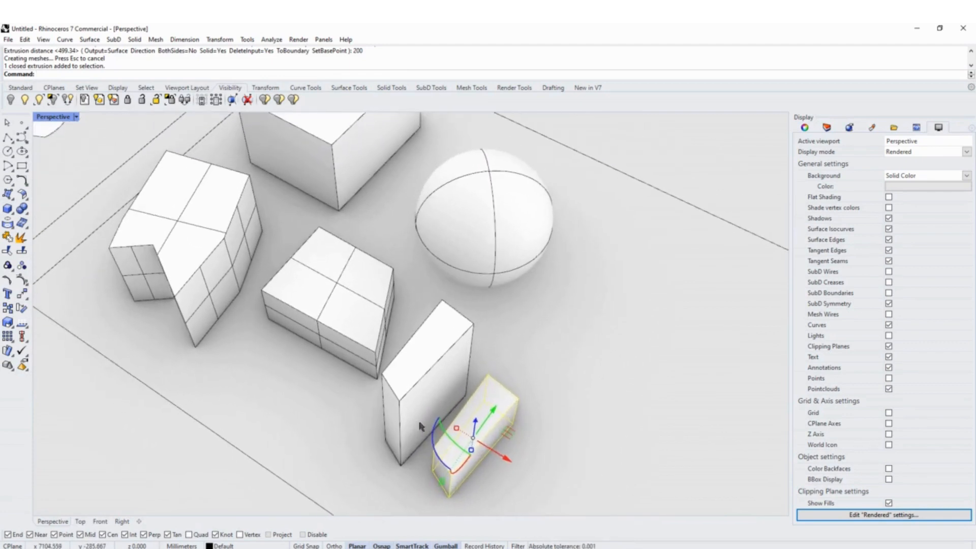
left_click(565, 350)
right_click_drag(456, 451, 486, 405)
right_click_drag(468, 447, 486, 412)
scroll(485, 411, "up", 5)
left_click(491, 374)
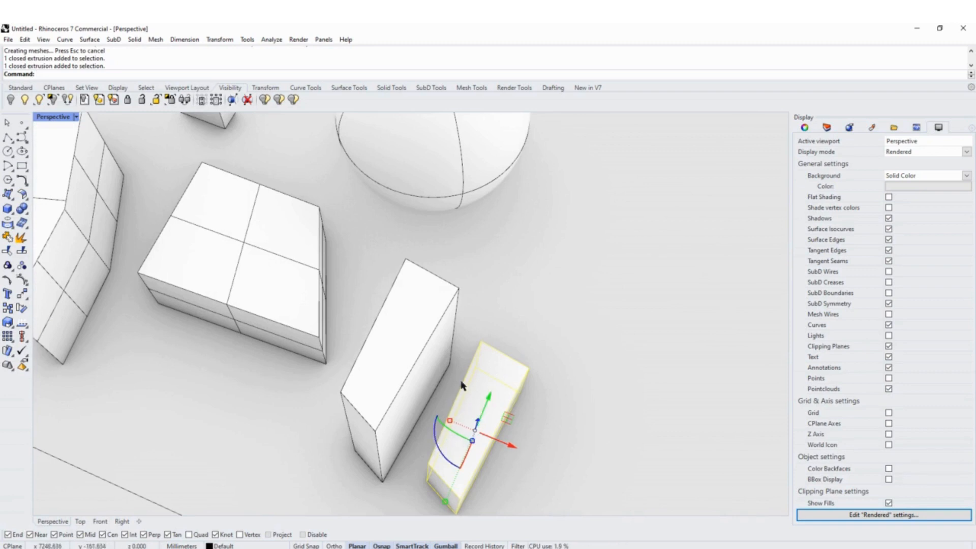
scroll(461, 385, "down", 5)
left_click_drag(445, 402, 394, 410)
right_click_drag(422, 375, 442, 383)
scroll(427, 370, "up", 5)
key("Escape")
Move the tall extrusion along the X axis so it passes through the middle of the widened short solid.
left_click(426, 368)
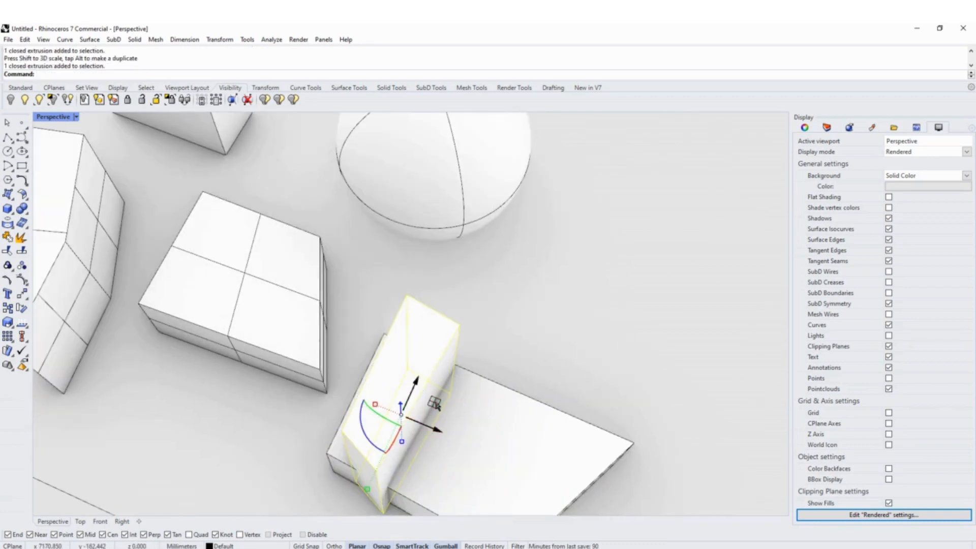
left_click_drag(433, 404, 526, 390)
scroll(526, 390, "down", 3)
key("Escape")
right_click_drag(537, 446, 491, 428)
scroll(491, 428, "up", 4)
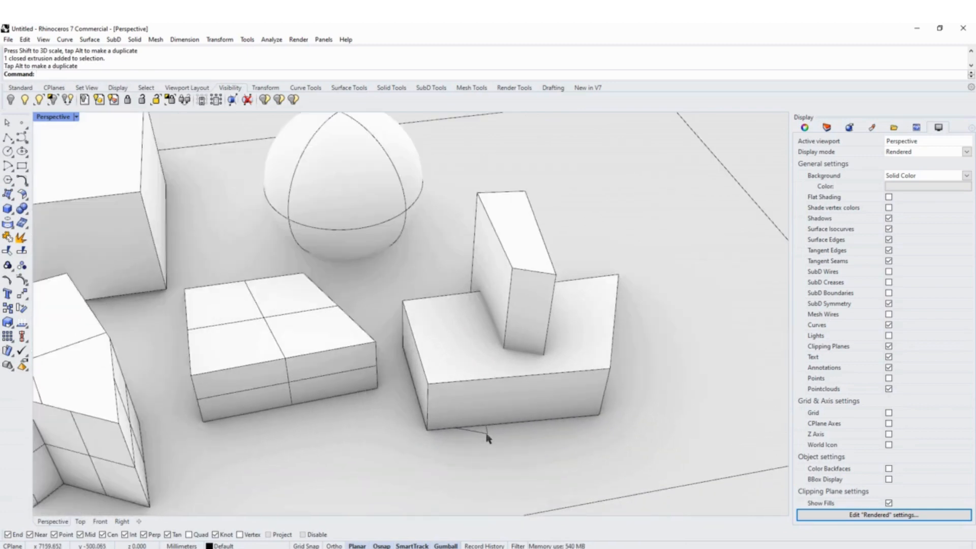
Delete the leftover closed curve under the front corner of the widened solid.
left_click(484, 434)
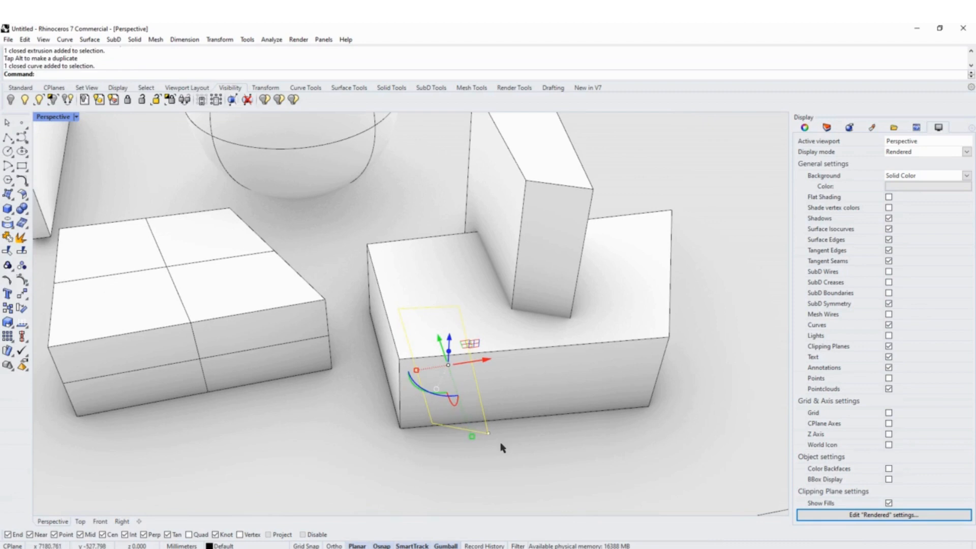
key("Delete")
scroll(501, 396, "down", 3)
Combine the tall extrusion and the widened short solid with a Boolean union.
left_click(538, 280)
left_click(459, 358, "shift")
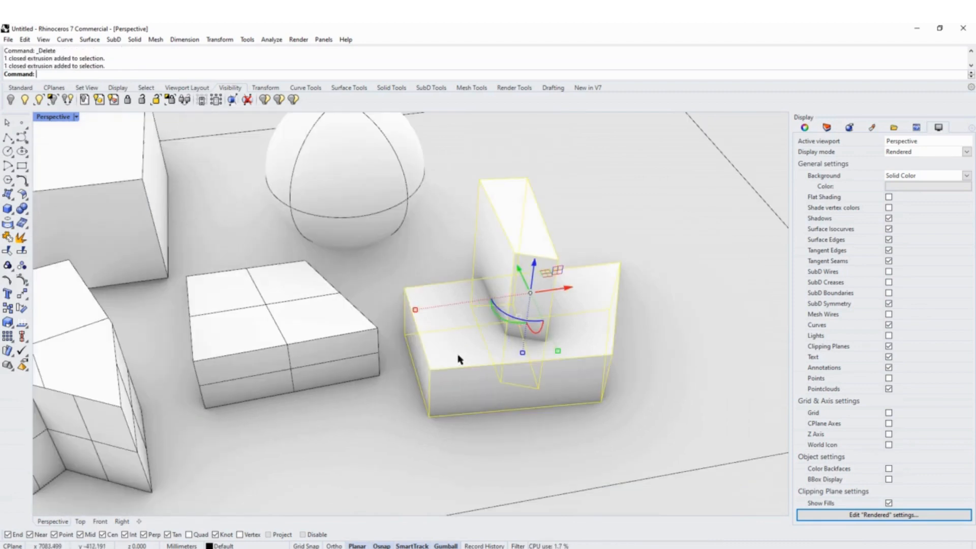
left_click(610, 193)
left_click(521, 287)
left_click(477, 381)
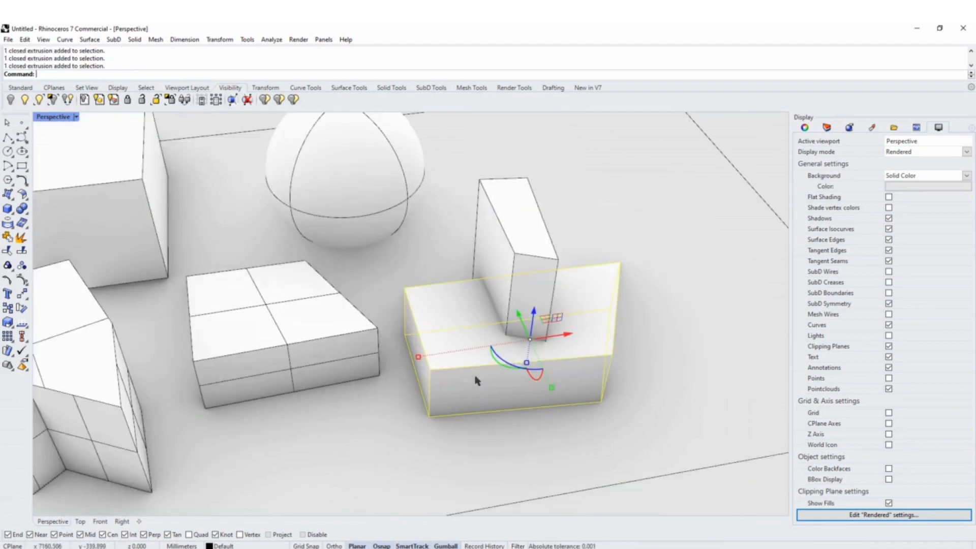
left_click(509, 232)
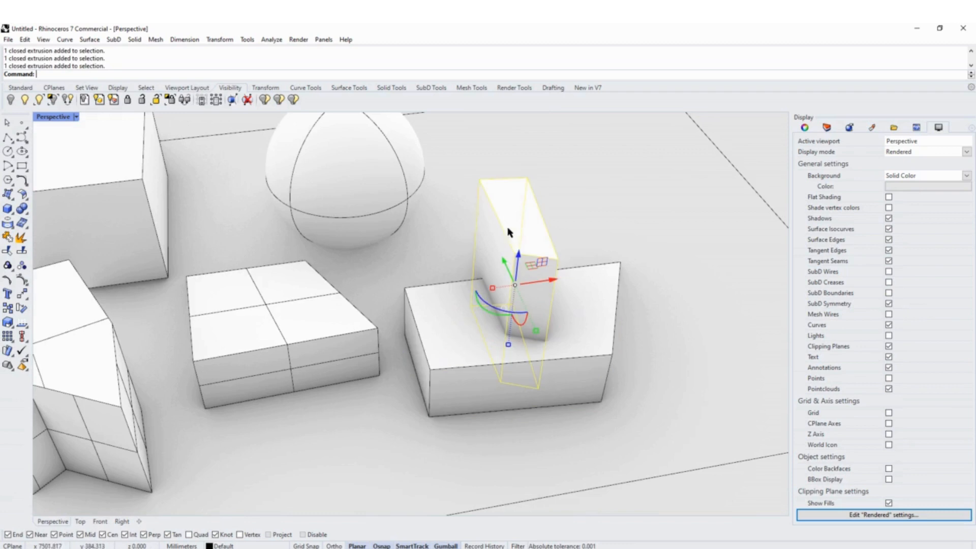
left_click(463, 306, "shift")
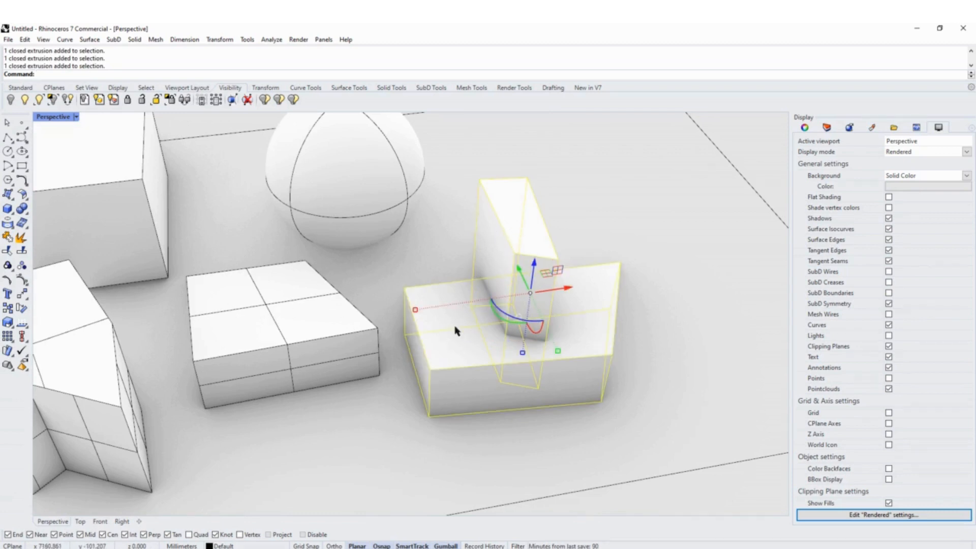
left_click(22, 210)
Select the united polysurface and examine it from several sides alongside the other solids.
left_click(547, 378)
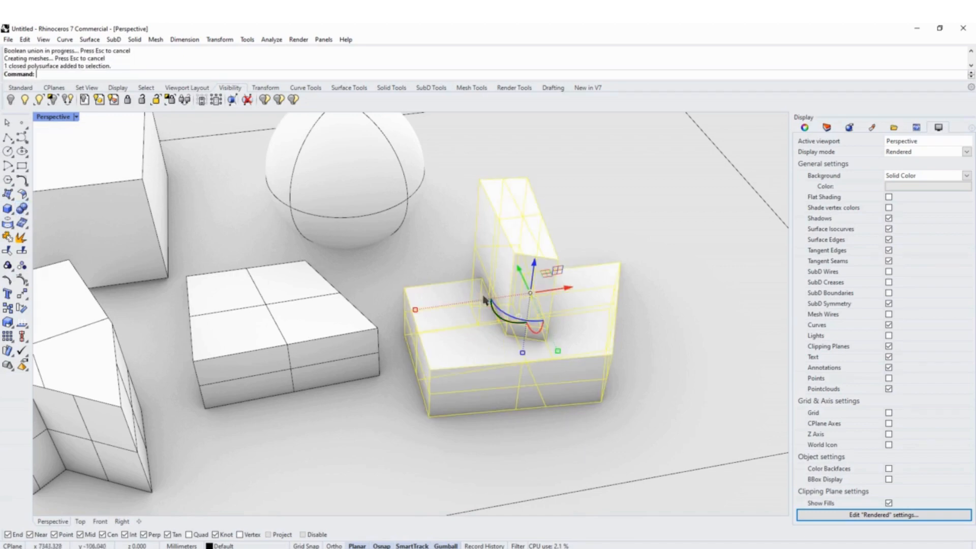
right_click_drag(443, 354, 512, 350)
scroll(513, 350, "down", 3)
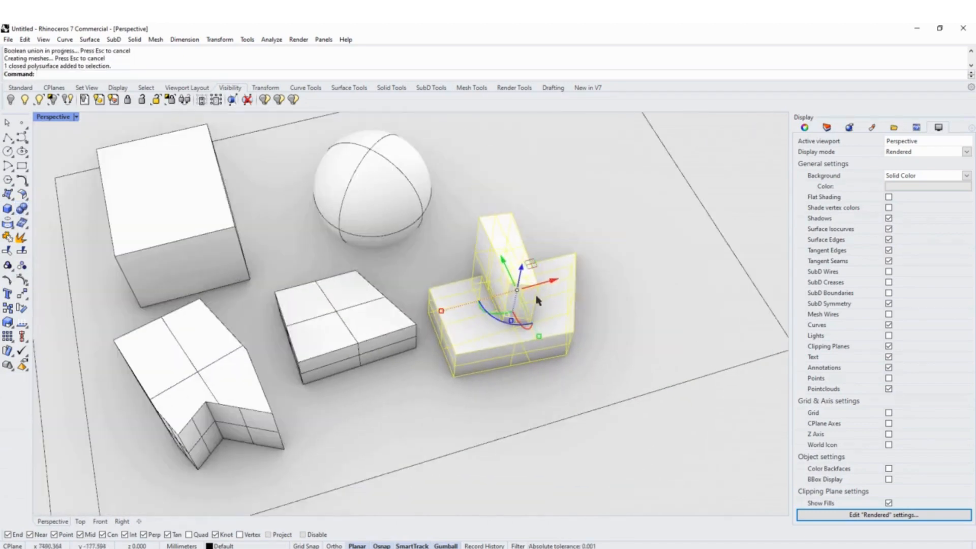
right_click_drag(537, 301, 361, 399, "shift")
left_click(510, 412)
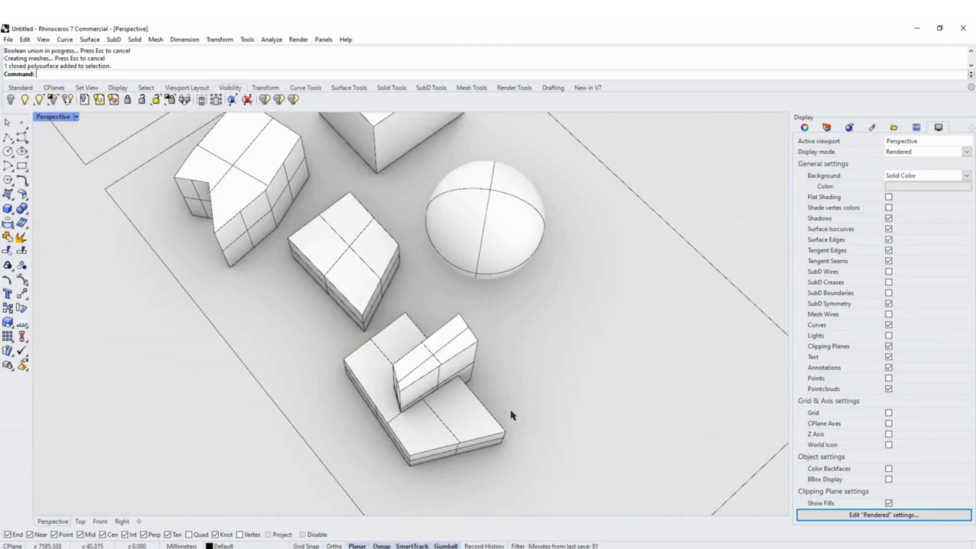
right_click_drag(511, 414, 508, 391)
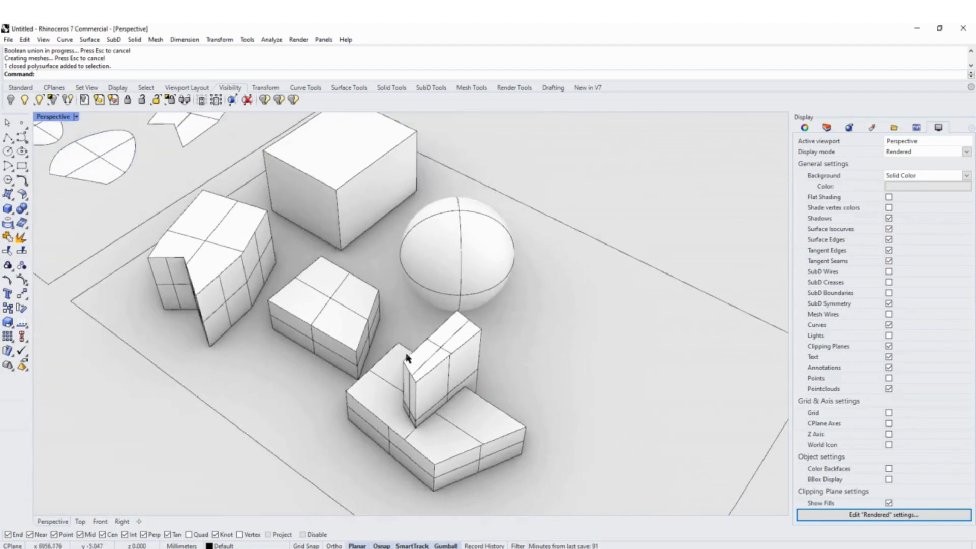
right_click_drag(406, 359, 502, 420, "shift")
scroll(491, 411, "up", 3)
left_click(497, 387)
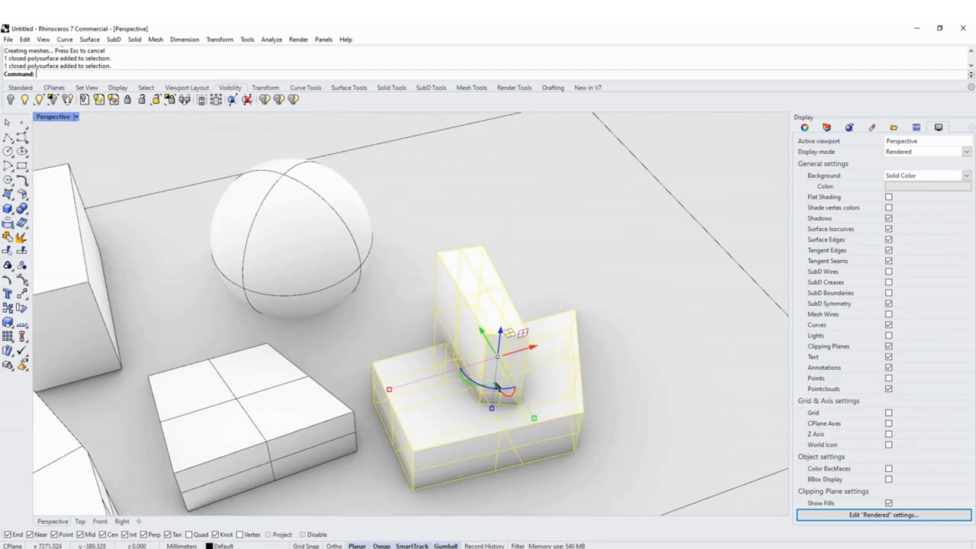
Examine the underside of the united solid where the tall block meets the wide base.
right_click_drag(453, 351, 522, 425)
right_click_drag(344, 433, 453, 325)
scroll(383, 408, "up", 4)
left_click(259, 222)
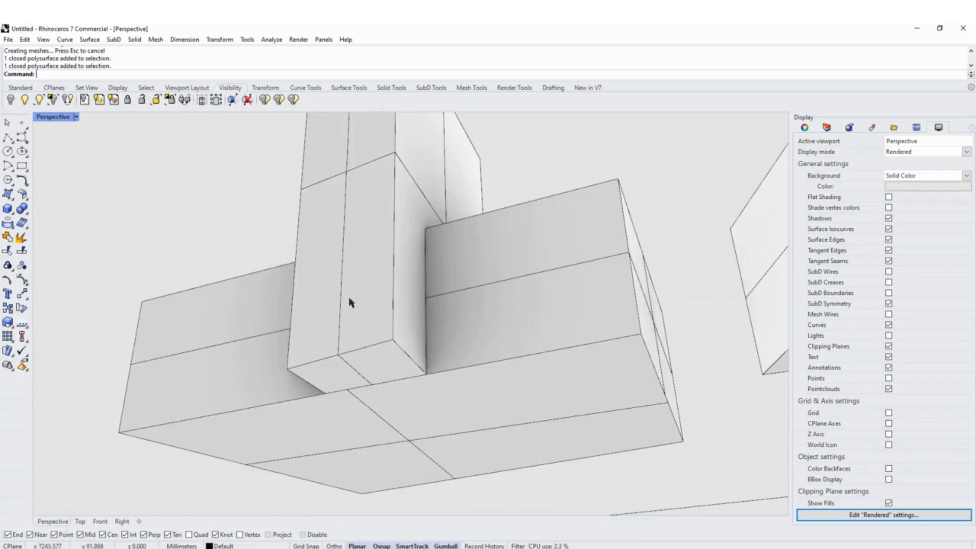
scroll(381, 312, "down", 4)
right_click_drag(382, 316, 460, 341)
scroll(502, 397, "up", 3)
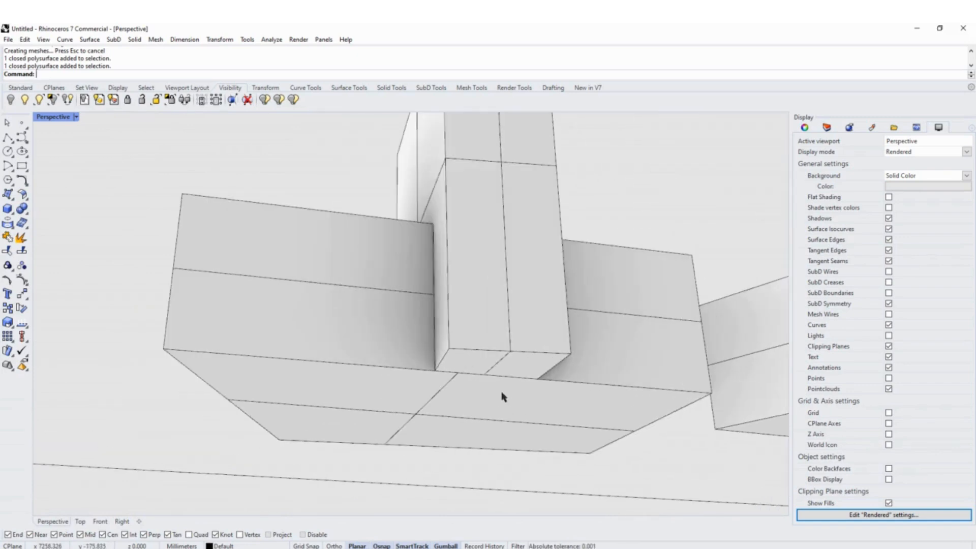
left_click(497, 361)
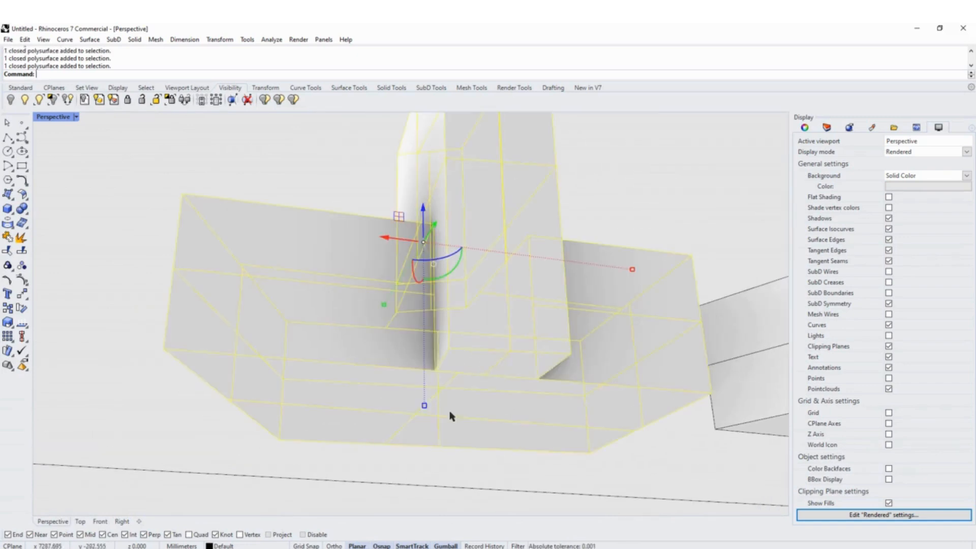
key("Escape")
scroll(488, 394, "up", 3)
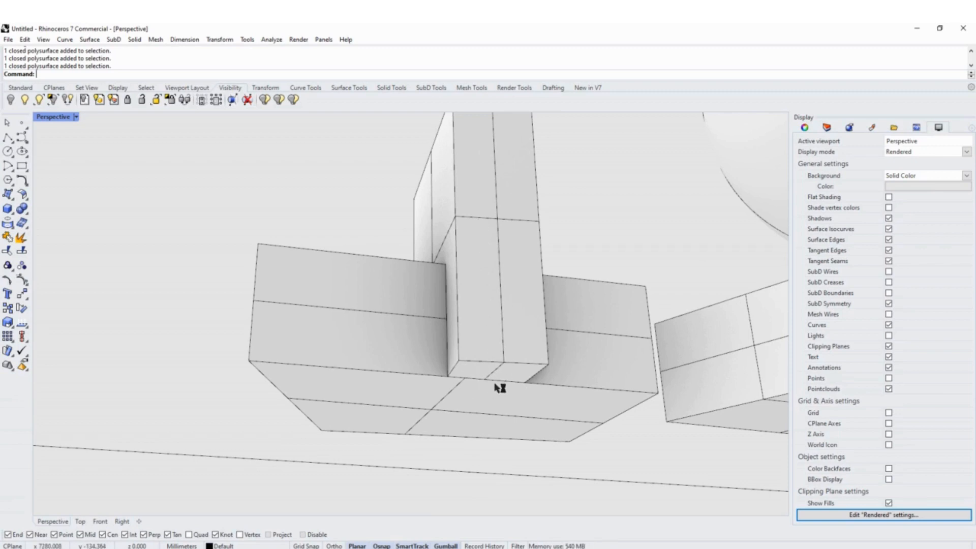
right_click_drag(497, 386, 507, 365)
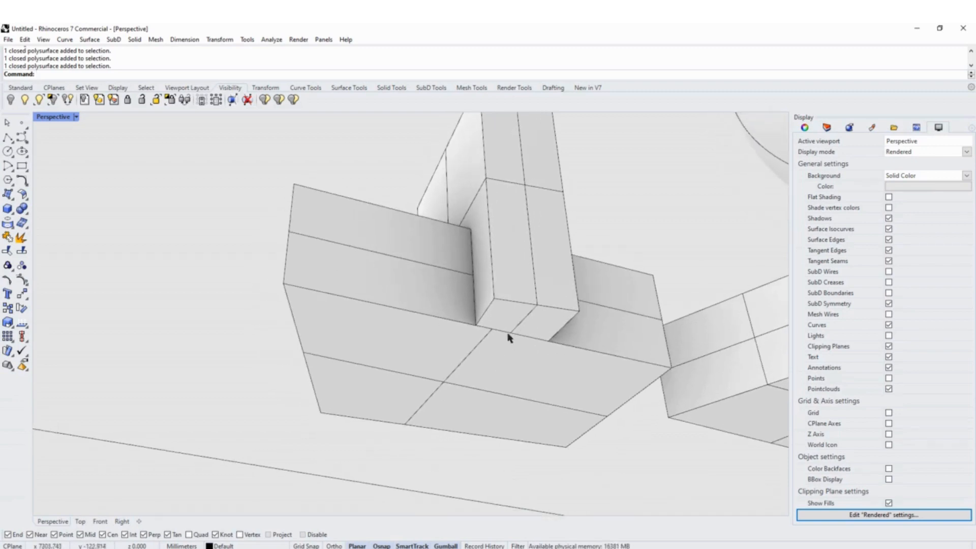
scroll(513, 325, "up", 2)
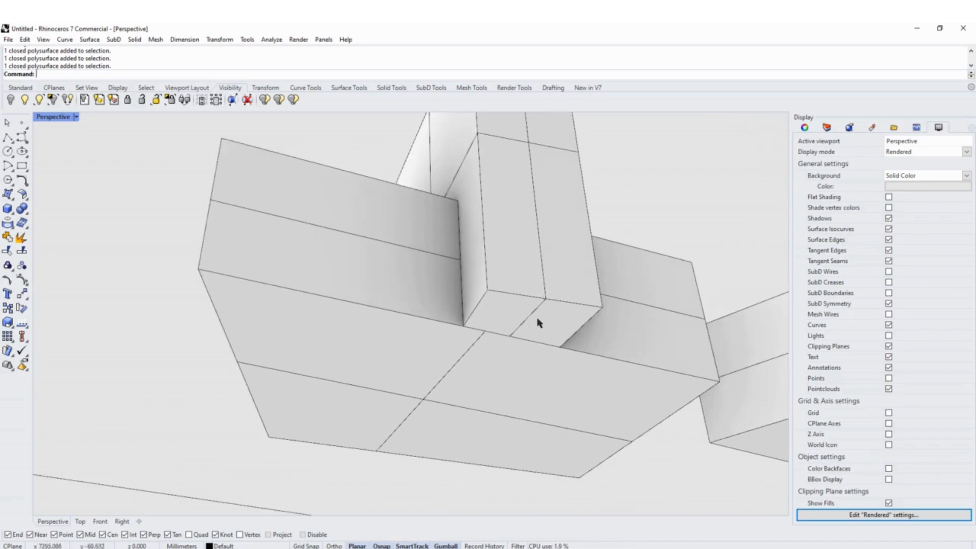
Try scaling the tall block's bottom face along the Y axis as a sub-object, and undo the scaling.
mouse_move(537, 319)
right_mouse_down()
mouse_move(538, 303)
mouse_move(489, 304)
mouse_move(559, 314)
mouse_move(548, 305)
right_mouse_up()
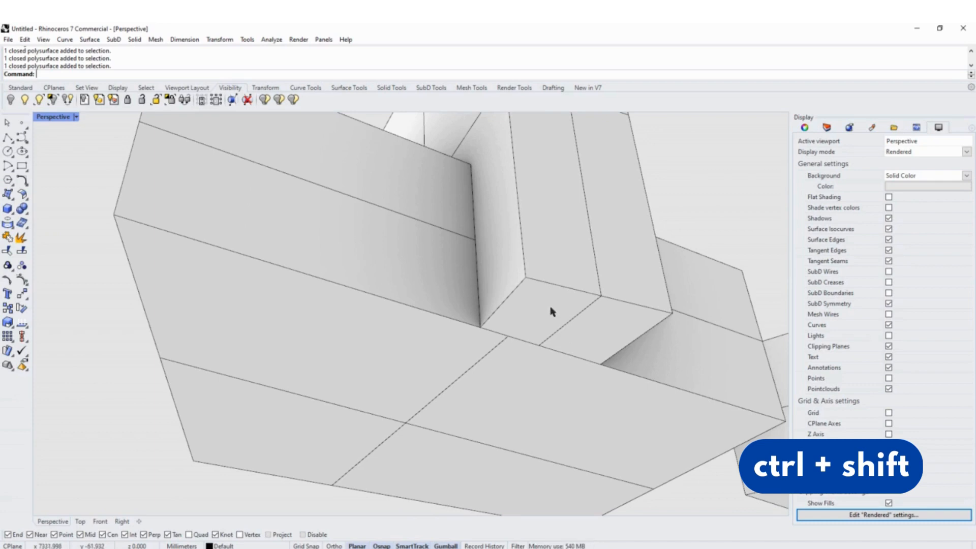
left_click(546, 322, "ctrl+shift")
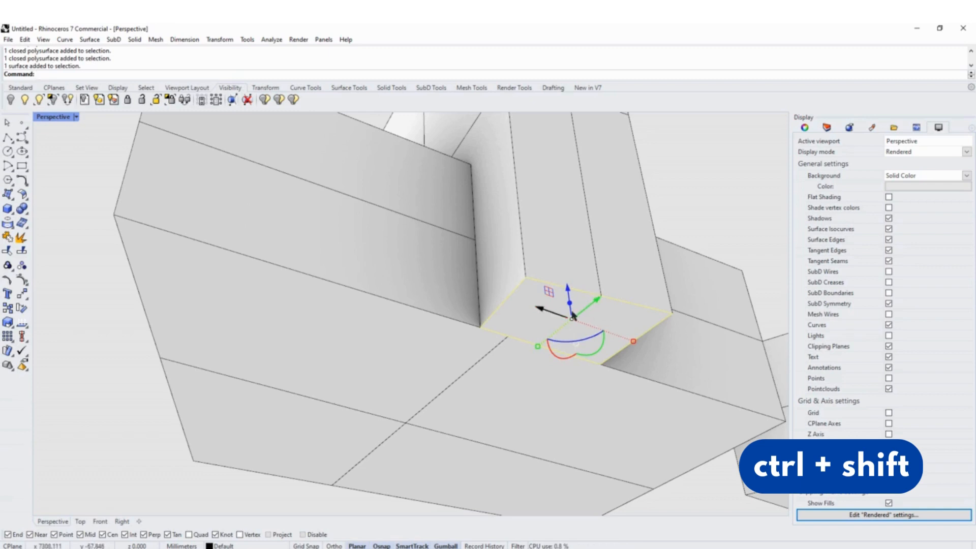
scroll(559, 311, "down", 3)
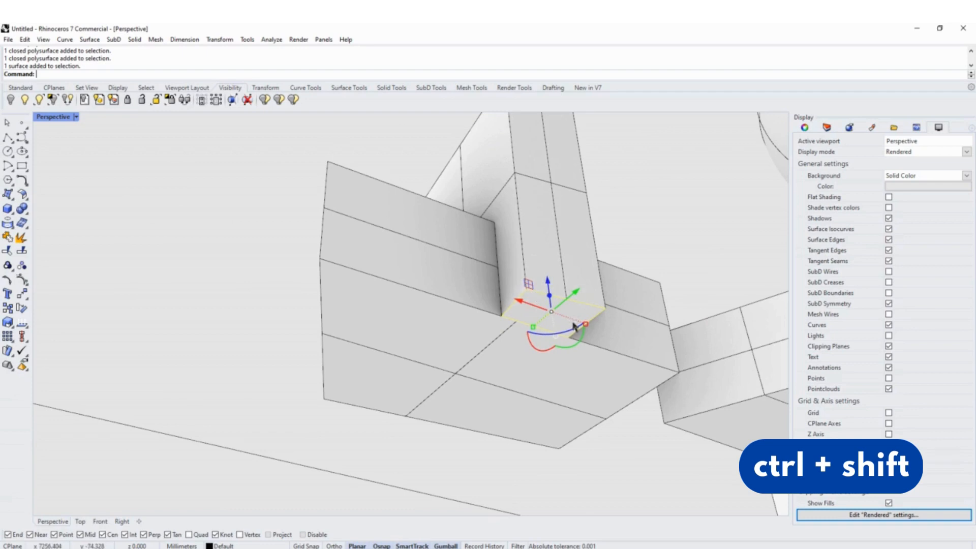
right_click_drag(572, 324, 562, 287)
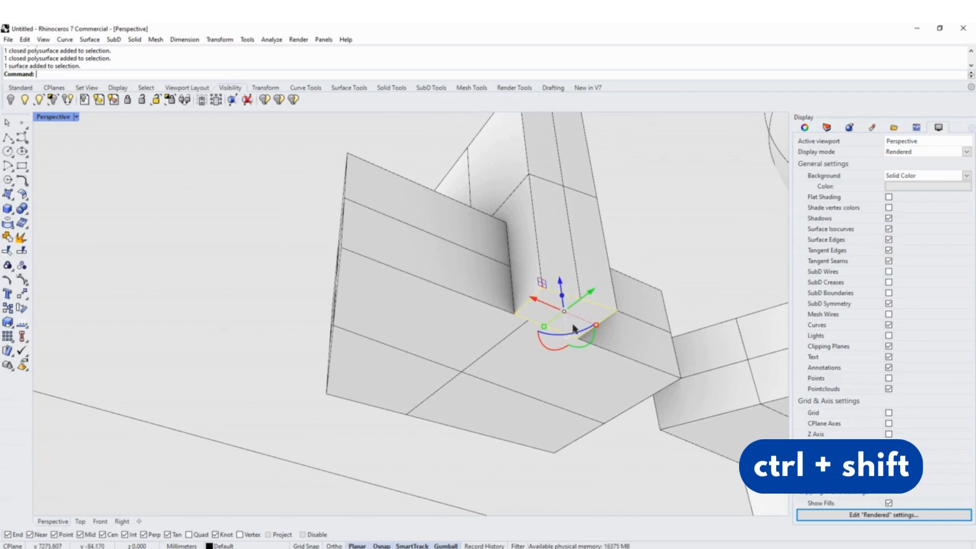
left_click_drag(543, 326, 529, 357)
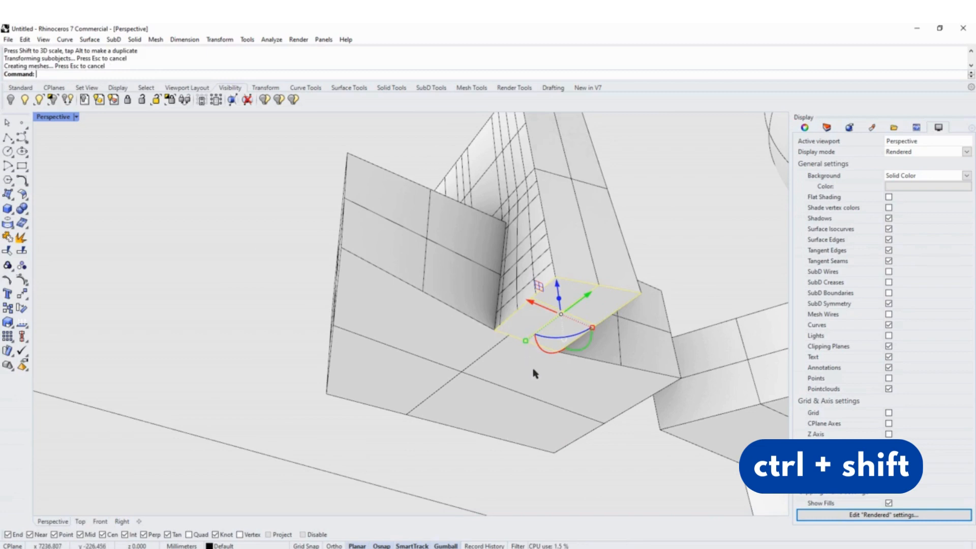
key("ctrl+z")
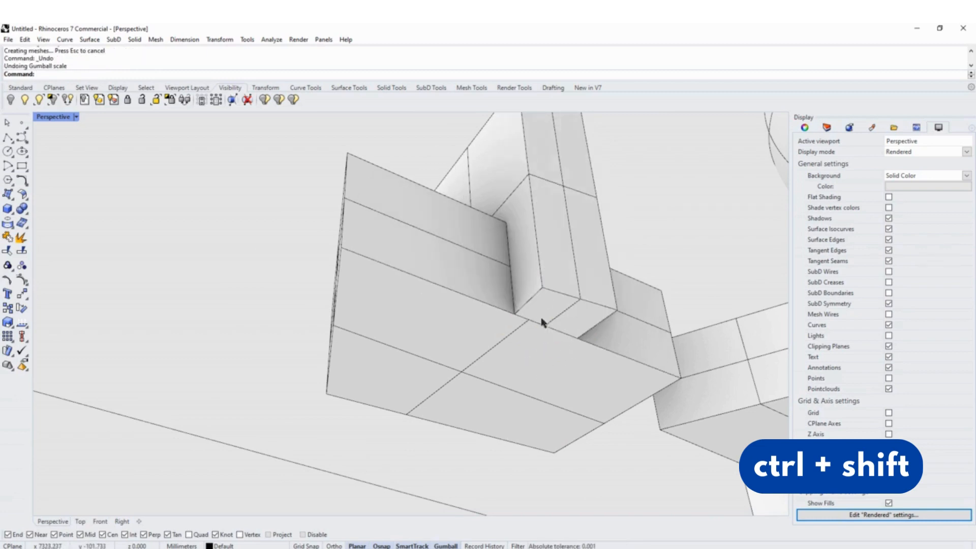
Sub-select the tall block's bottom face again and move it freehand along the Z axis with the gumball.
left_click(568, 311, "ctrl+shift")
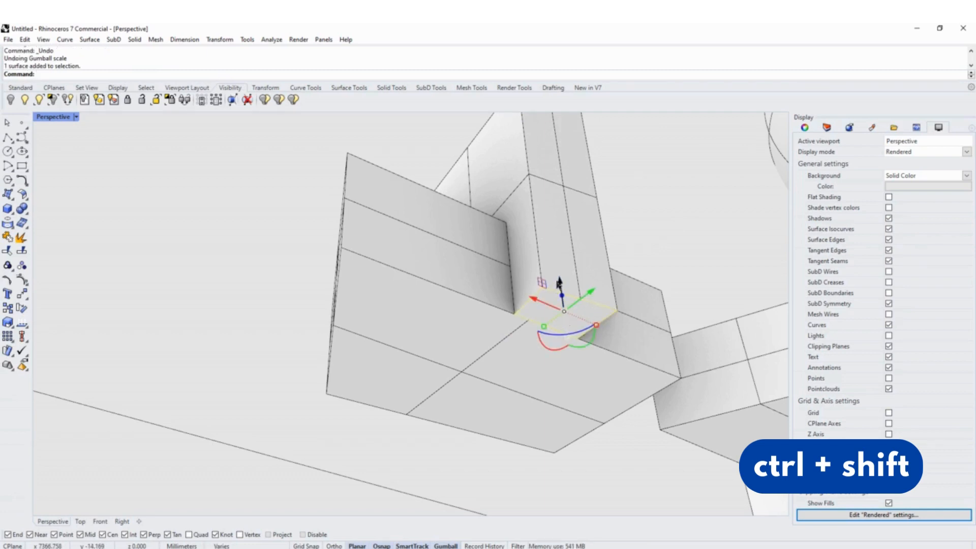
left_click_drag(559, 283, 541, 325, "ctrl")
right_click_drag(541, 326, 507, 243)
right_click_drag(447, 328, 490, 357)
left_click(513, 444)
right_click_drag(388, 363, 579, 276)
Sub-select the end face of the wide base and move it outward along the X axis to lengthen the base.
left_click(489, 345, "ctrl+shift")
scroll(456, 349, "down", 4)
right_click_drag(579, 277, 545, 320, "shift")
right_click_drag(471, 348, 512, 366)
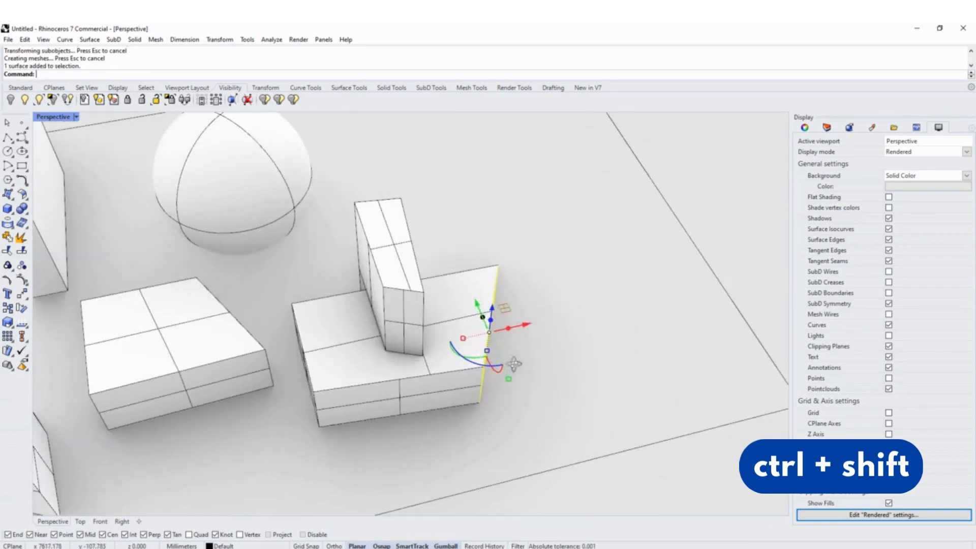
scroll(528, 334, "up", 4)
left_click_drag(508, 327, 581, 338)
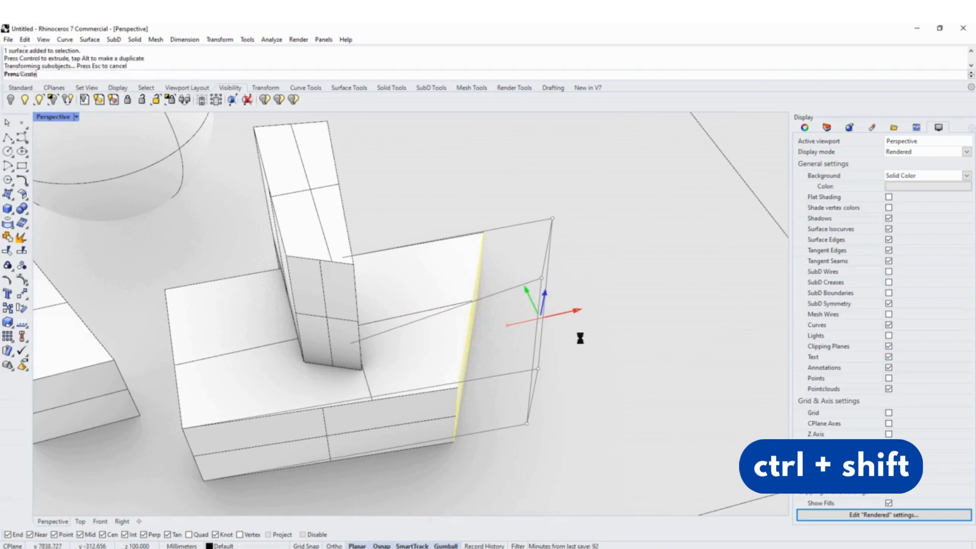
scroll(531, 361, "down", 4)
right_click_drag(534, 363, 585, 363)
scroll(597, 363, "up", 5)
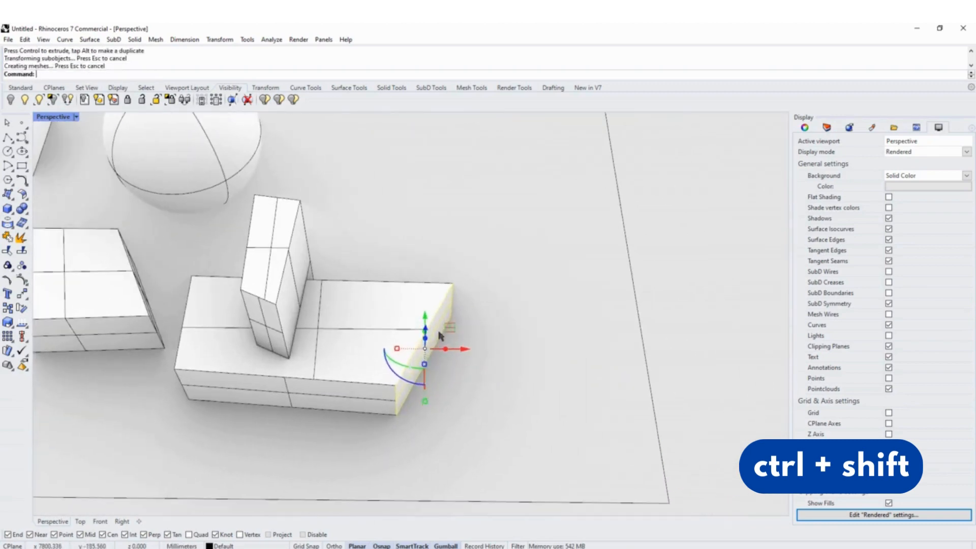
Duplicate the base's end face outward along the X axis as a separate surface and check the copy by selecting it.
left_click_drag(457, 367, 585, 378)
right_click_drag(575, 404, 537, 375)
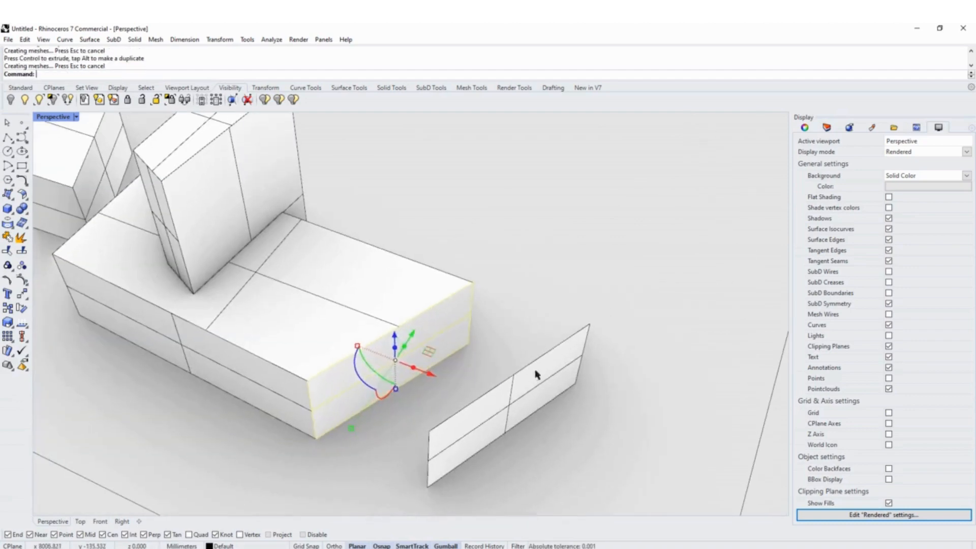
key("Escape")
left_click(525, 401)
right_click_drag(409, 385, 511, 399)
key("Escape")
Sub-select the tall block's top face and align it with SetPt, in World Z only, to the large box's top corner.
right_click_drag(364, 203, 486, 305)
scroll(468, 294, "down", 3)
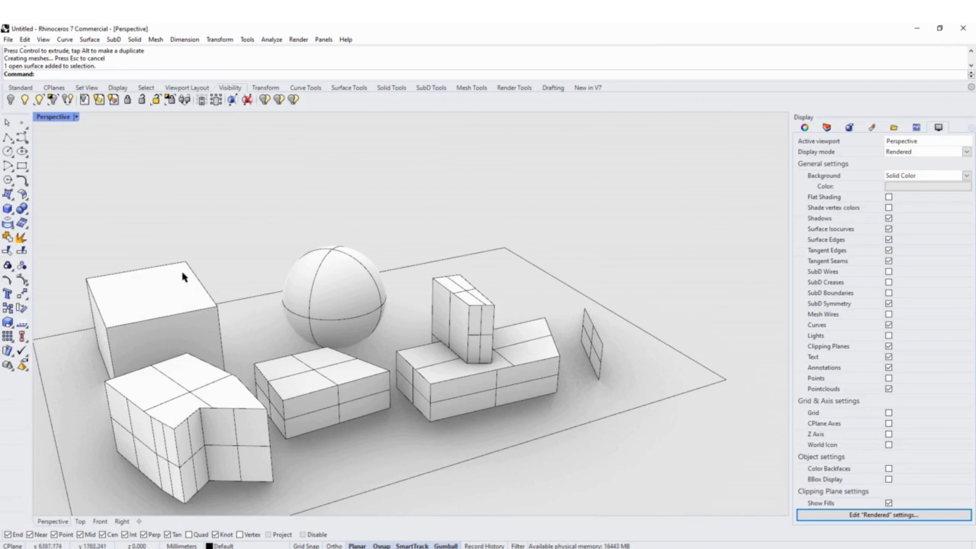
scroll(464, 284, "up", 3)
left_click(466, 287, "ctrl+shift")
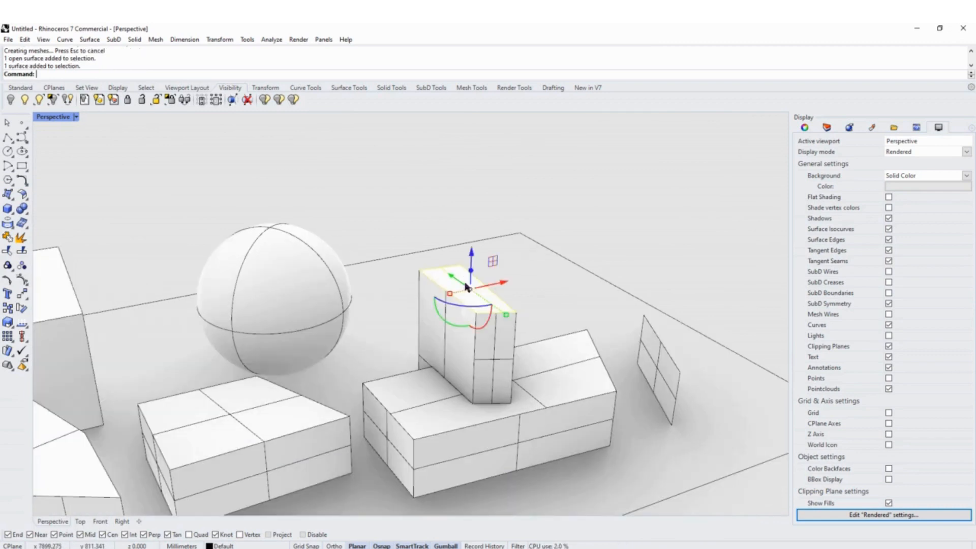
scroll(466, 287, "down", 2)
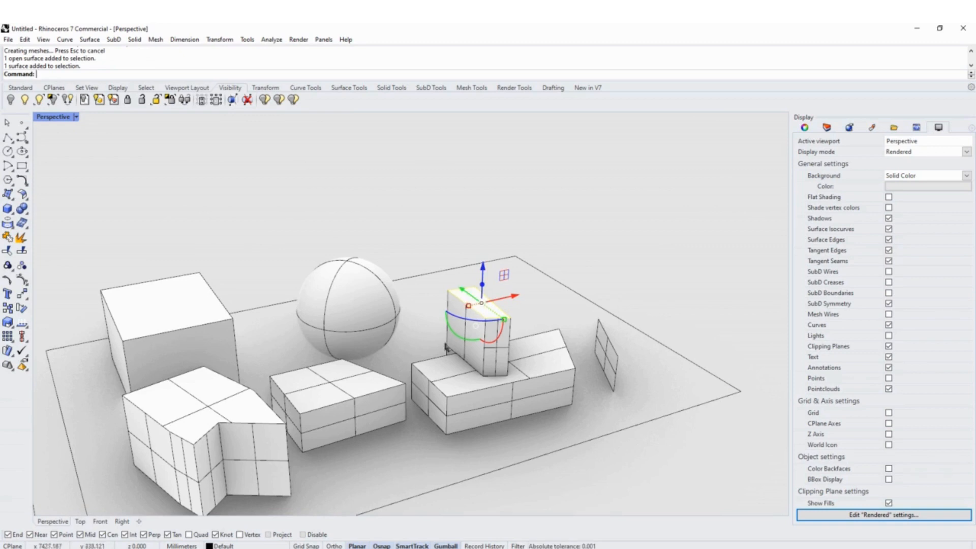
type("SetPt")
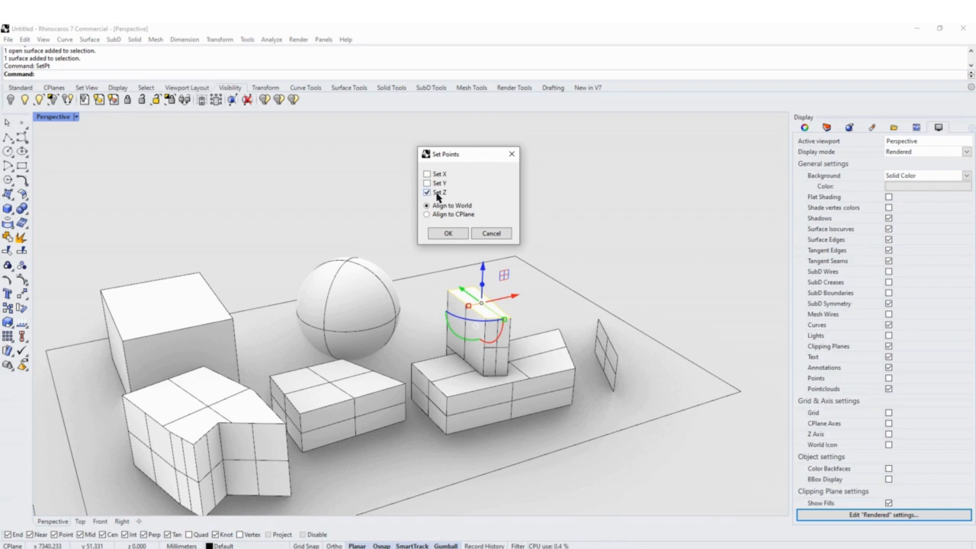
left_click(448, 233)
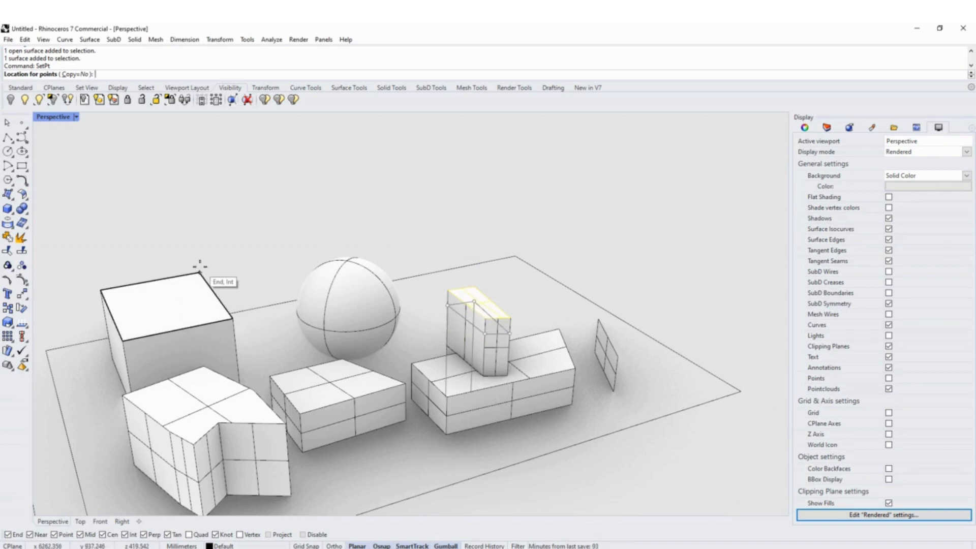
left_click(199, 264)
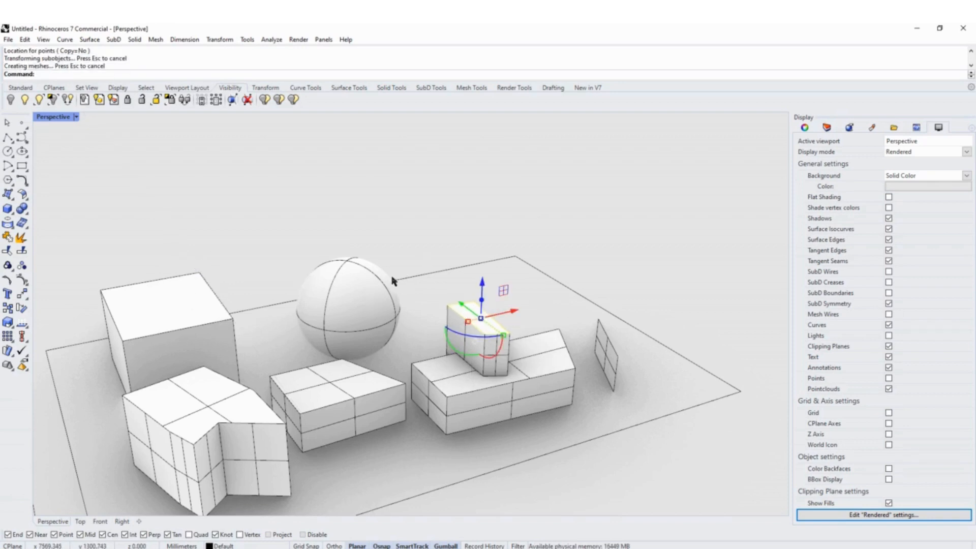
In the Front view, use SetPt to bring the tall block's top face to the notched block's top edge height, and return to Perspective.
key("ctrl+F1")
key("ctrl+F2")
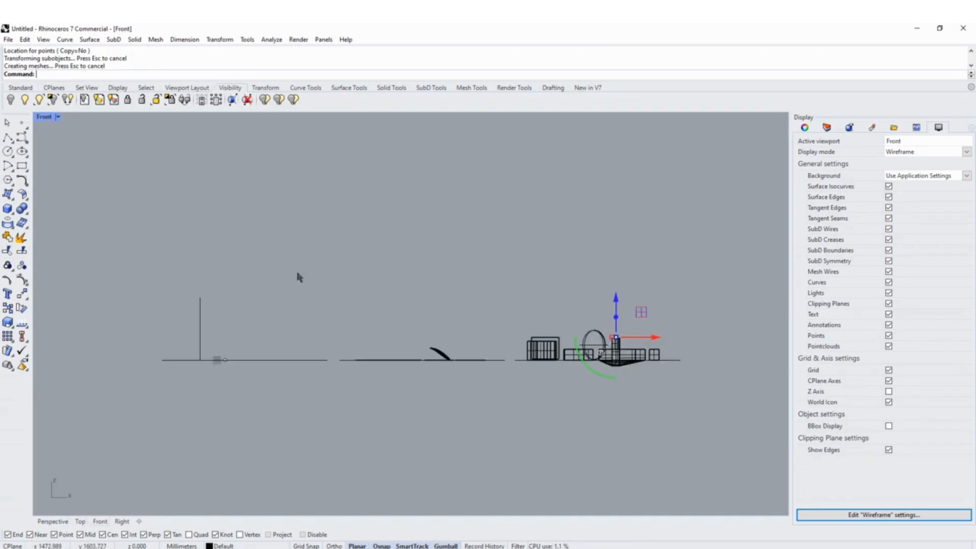
scroll(625, 340, "up", 8)
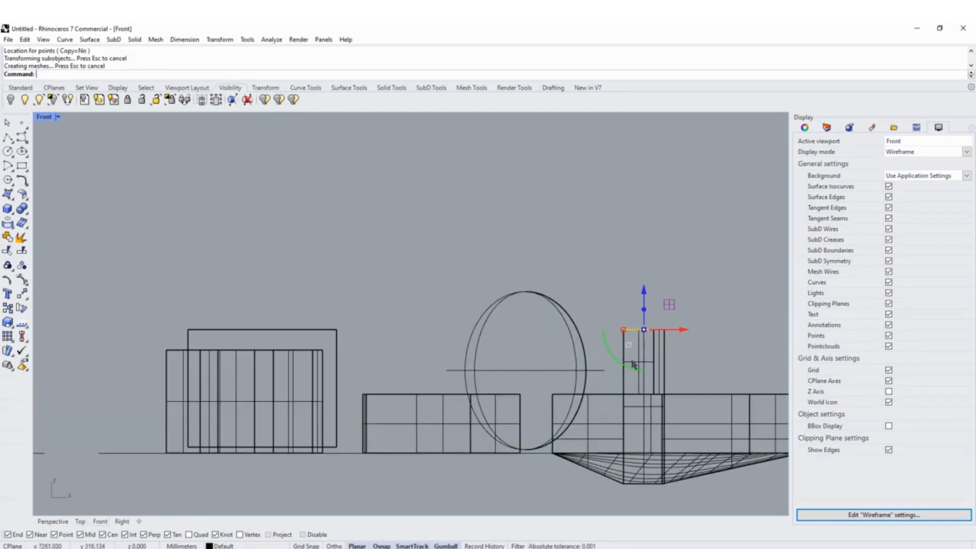
scroll(600, 334, "up", 5)
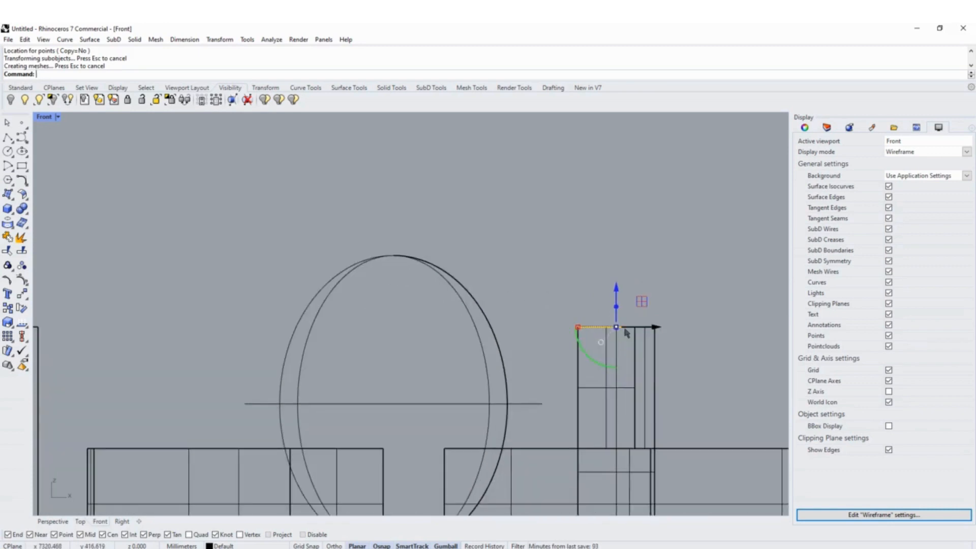
scroll(625, 330, "down", 2)
scroll(626, 331, "down", 2)
mouse_move(620, 296)
left_mouse_down()
mouse_move(630, 218)
mouse_move(636, 288)
left_mouse_up()
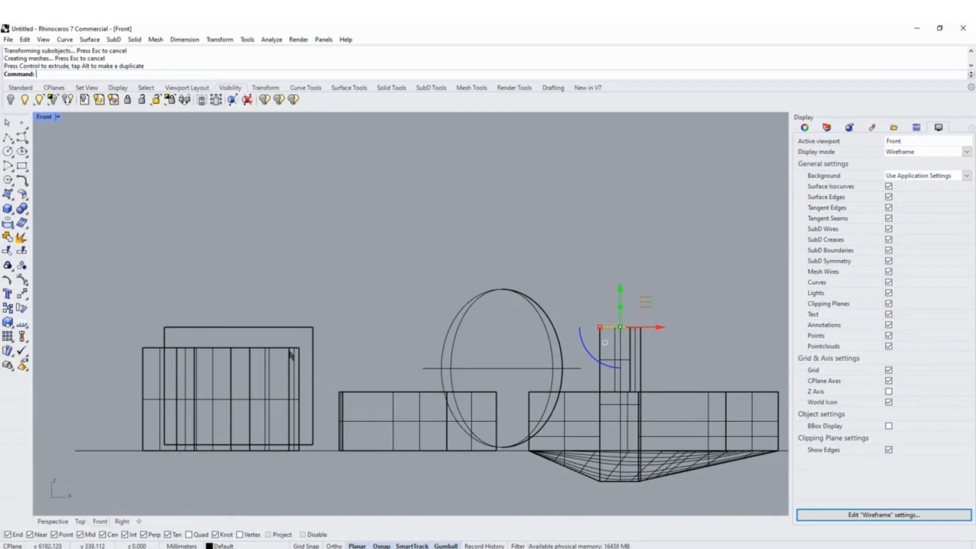
type("etPt")
key("Return")
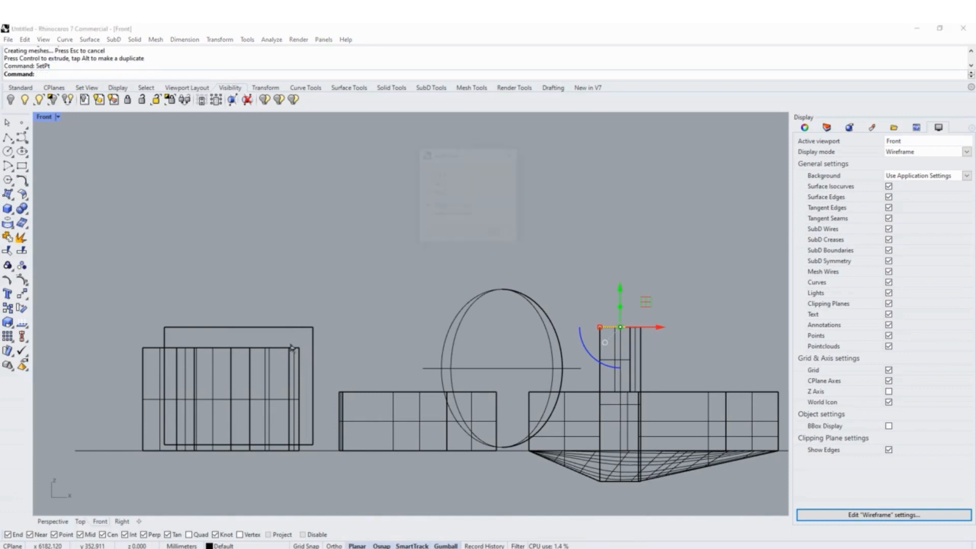
key("Return")
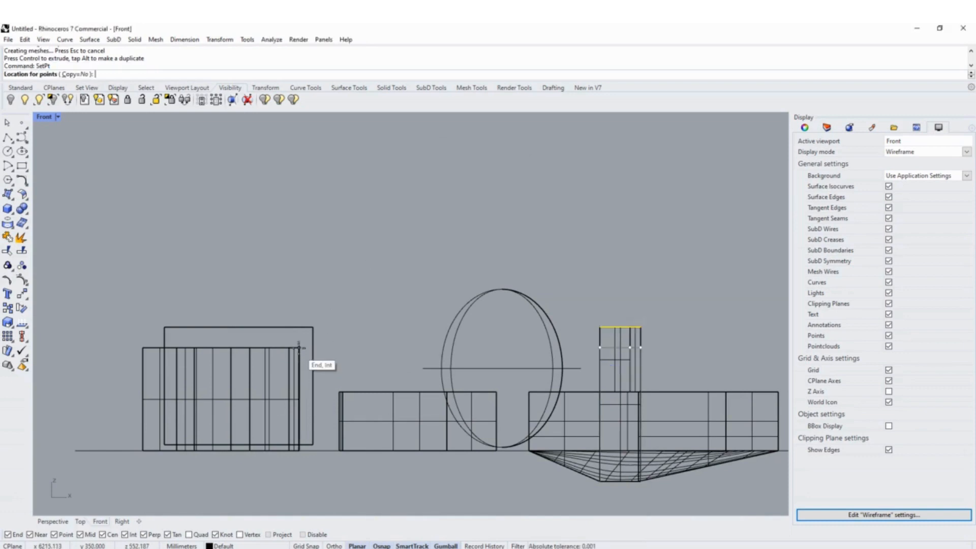
left_click(298, 348)
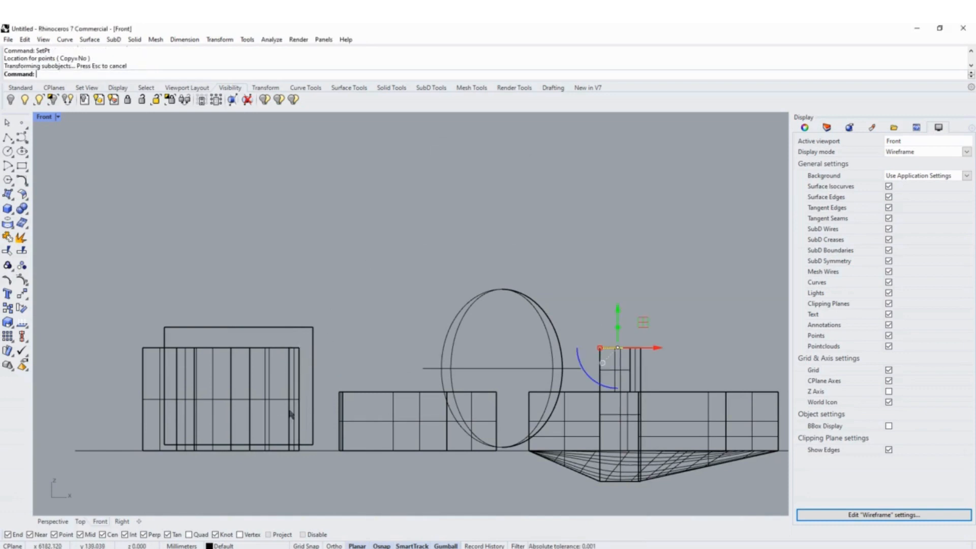
left_click(377, 322)
scroll(449, 289, "down", 6)
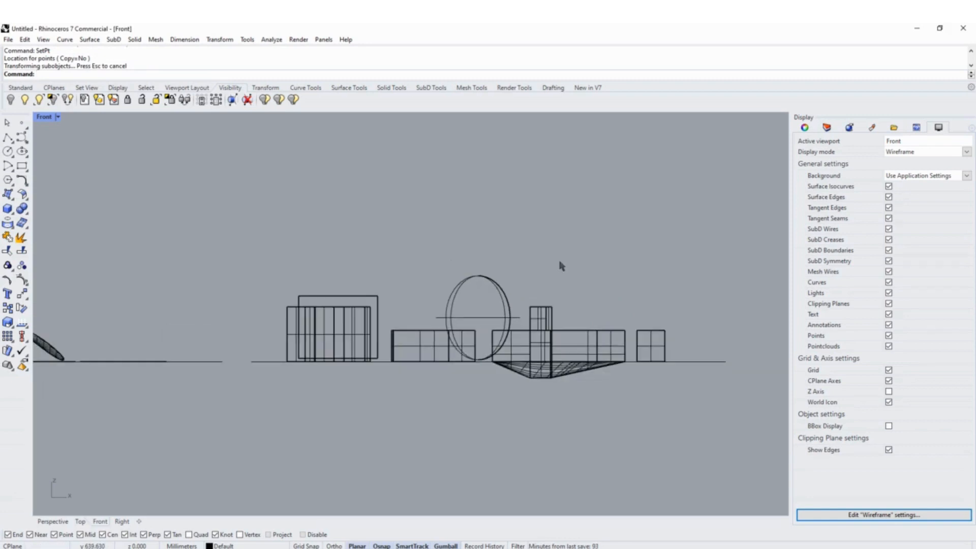
right_click_drag(581, 314, 534, 345)
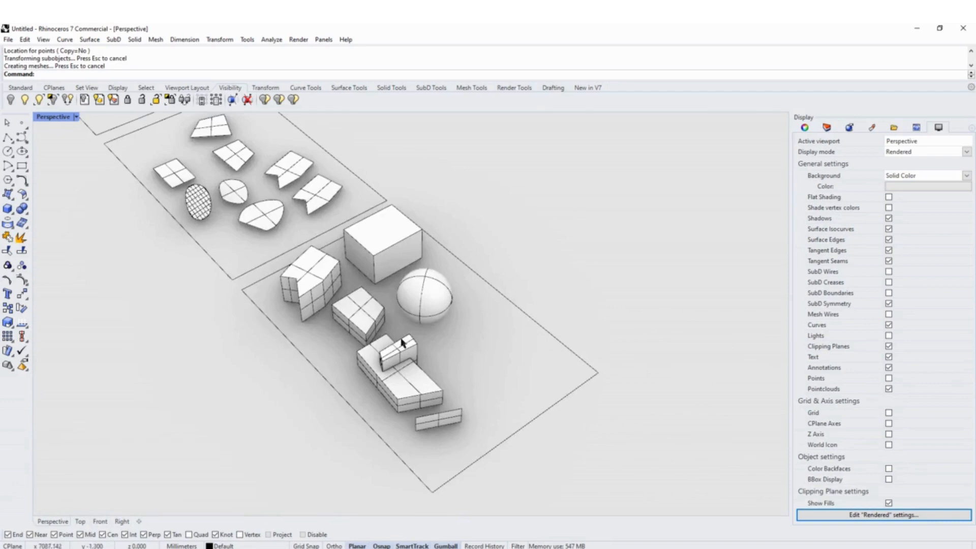
scroll(402, 342, "up", 8)
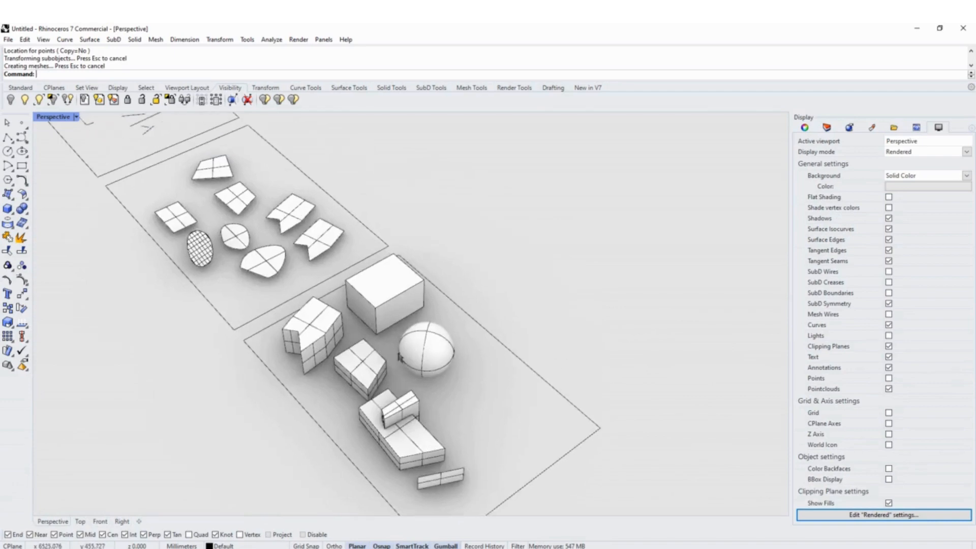
right_click_drag(408, 412, 446, 374)
right_click_drag(403, 343, 467, 396, "shift")
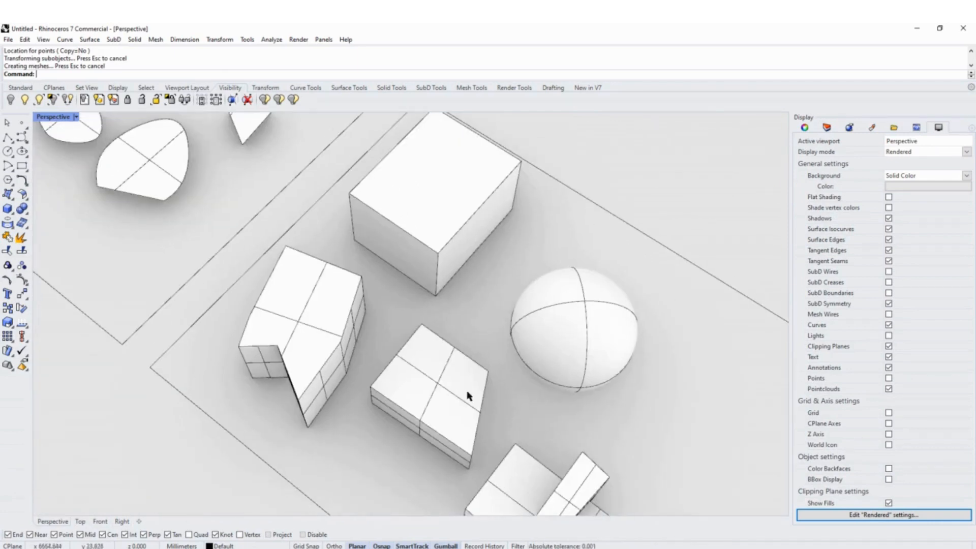
left_click(28, 212)
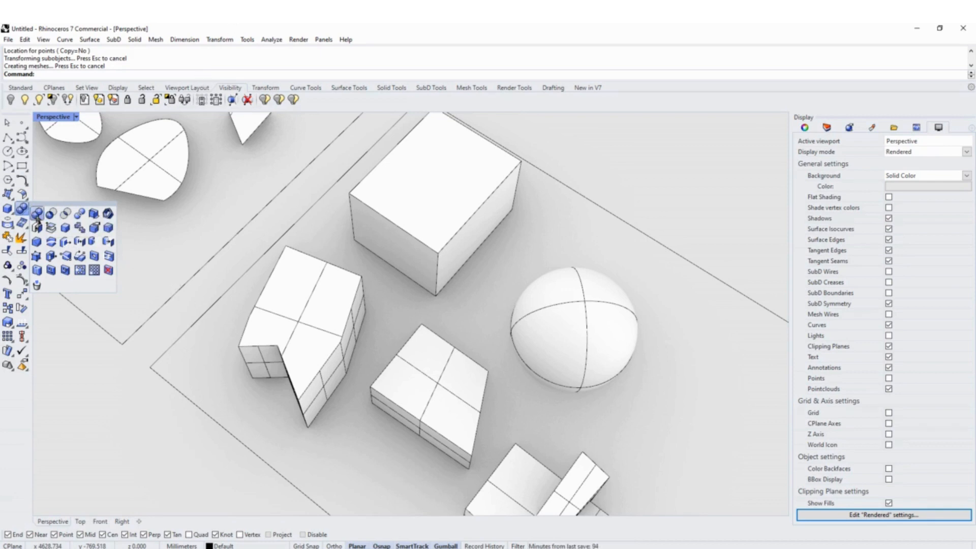
left_click(216, 392)
type("B")
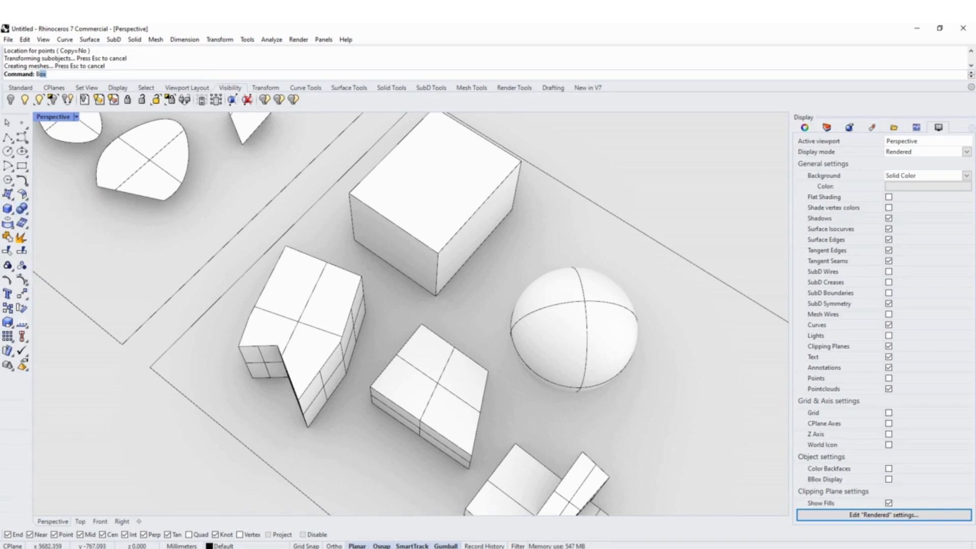
type("ooleanUnion")
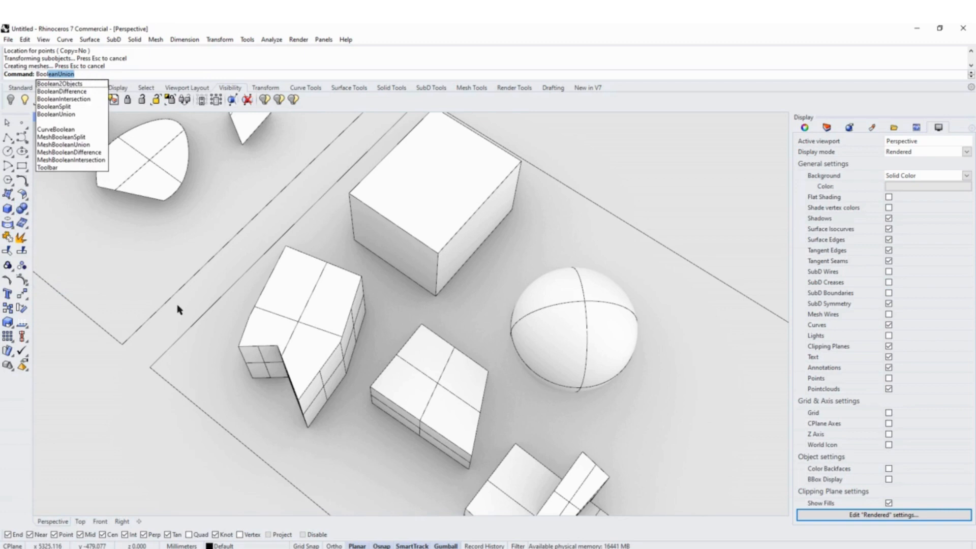
key("Down")
key("Down")
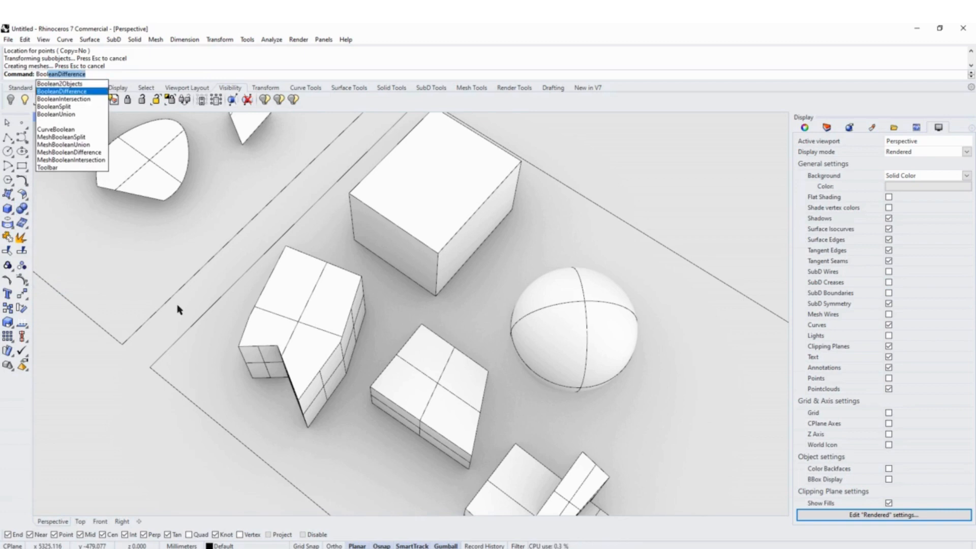
key("BackSpace")
key("BackSpace")
key("BackSpace")
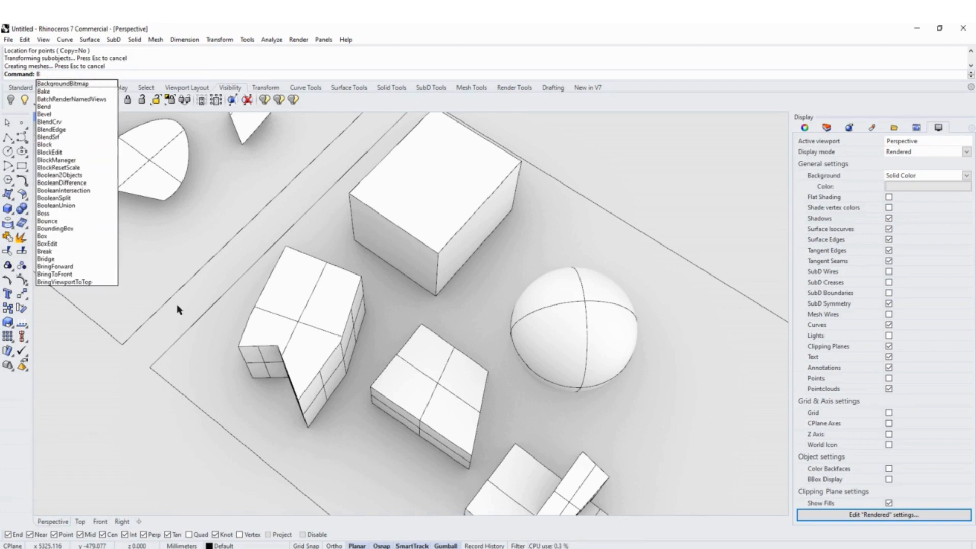
type("D")
key("Return")
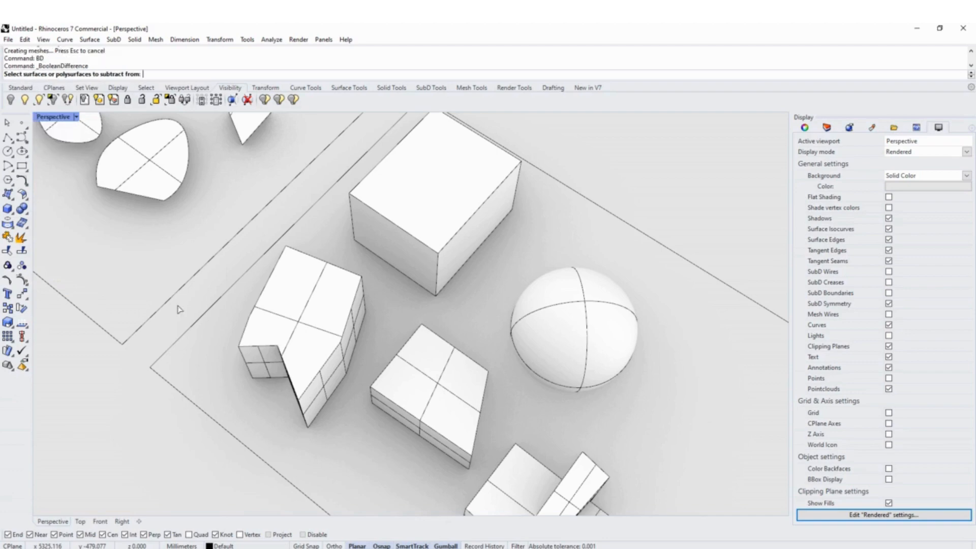
scroll(339, 379, "up", 3)
scroll(339, 379, "down", 4)
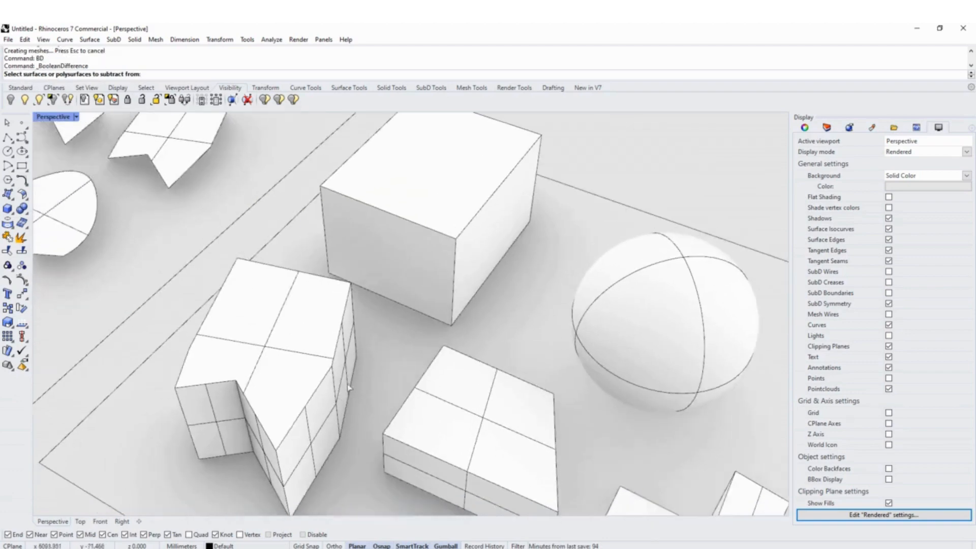
left_click(314, 335)
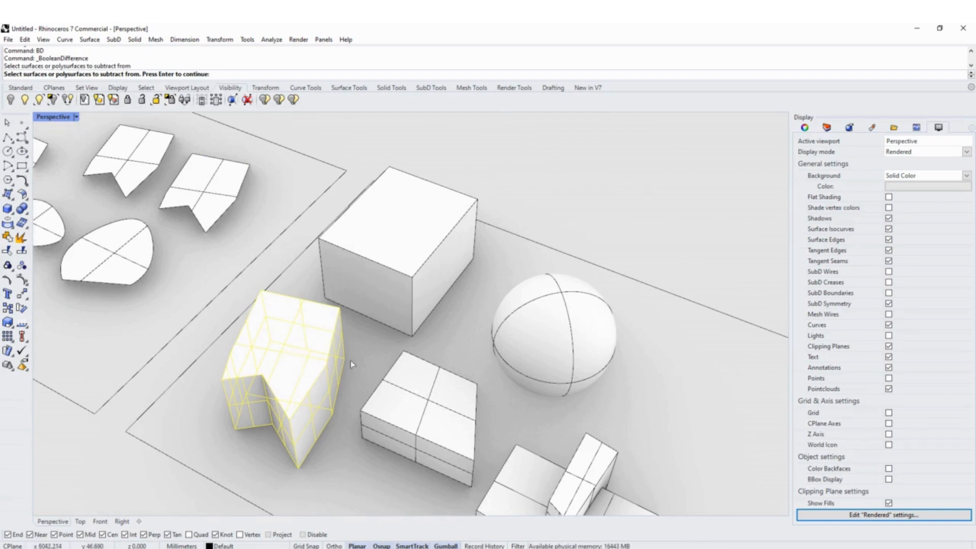
key("Escape")
Move the low extruded block freehand in the XY plane with the gumball so that it partly overlaps the notched block.
right_click_drag(356, 358, 388, 366)
left_click(390, 365)
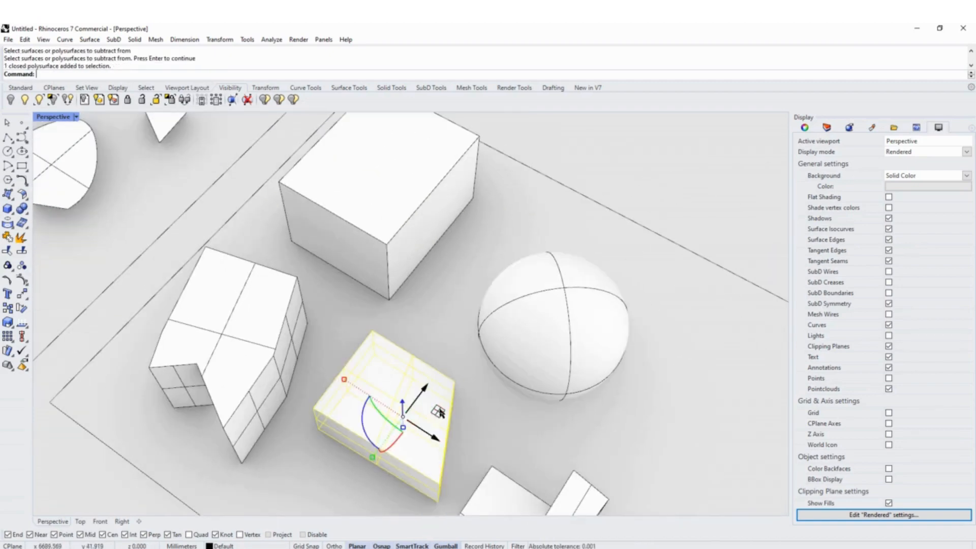
left_click_drag(439, 408, 372, 356)
right_click_drag(396, 388, 416, 354)
scroll(396, 369, "up", 3)
key("Escape")
scroll(414, 351, "up", 2)
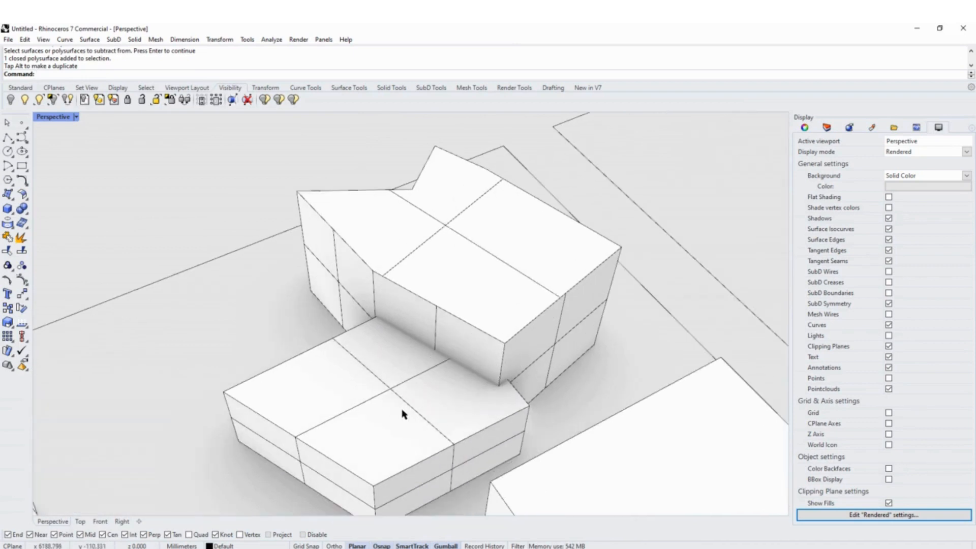
left_click(401, 413)
left_click_drag(369, 453, 396, 454)
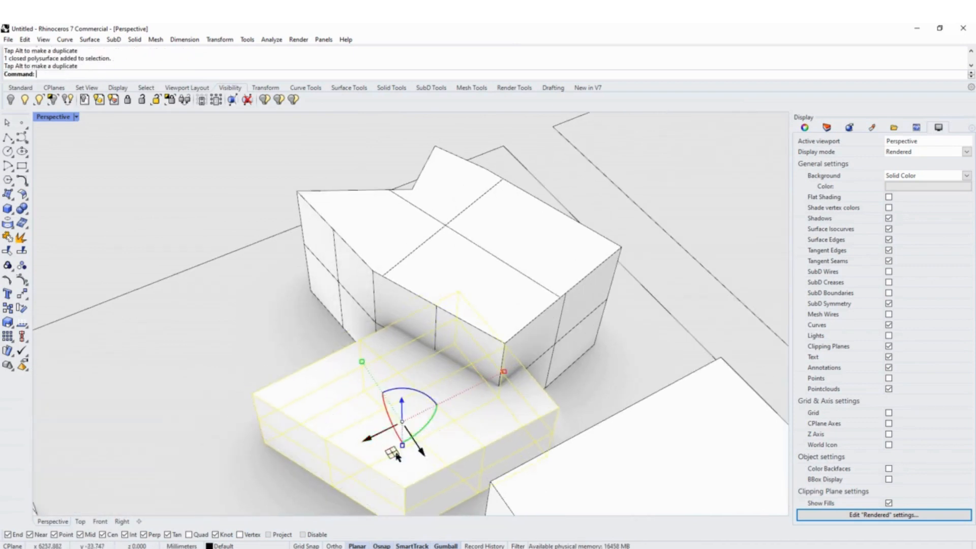
Inspect the overlap by selecting the notched block, try moving the low block slightly, and undo that move.
left_click(505, 245)
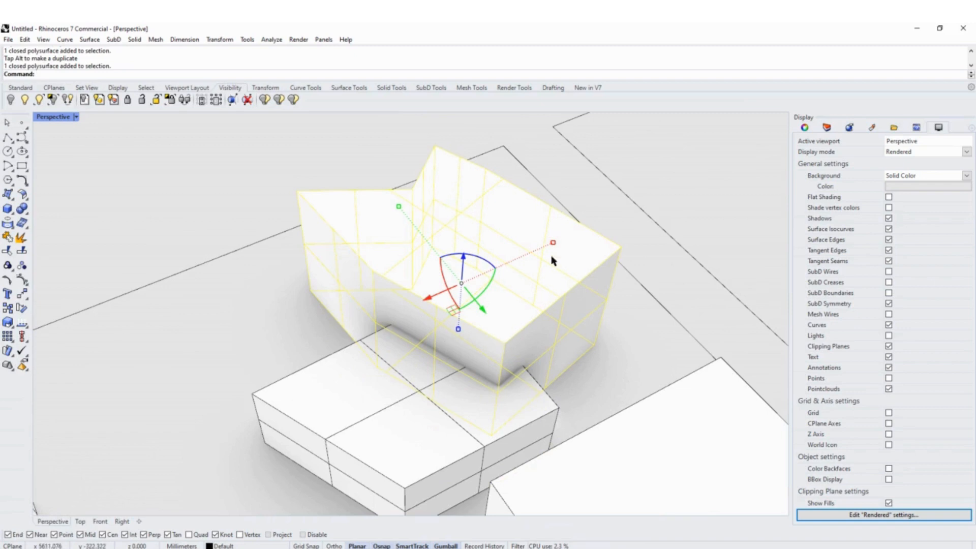
right_click_drag(425, 273, 394, 328)
left_click(321, 287)
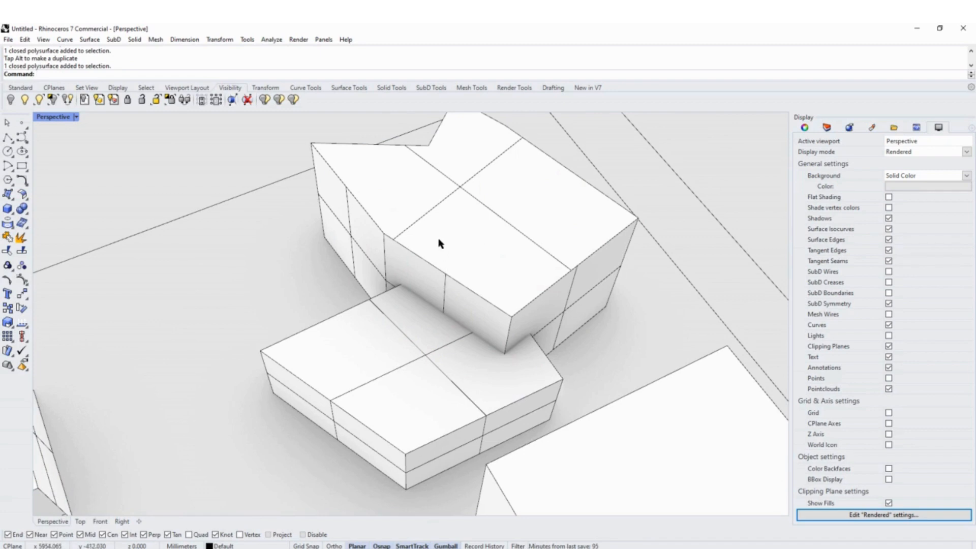
left_click(410, 218)
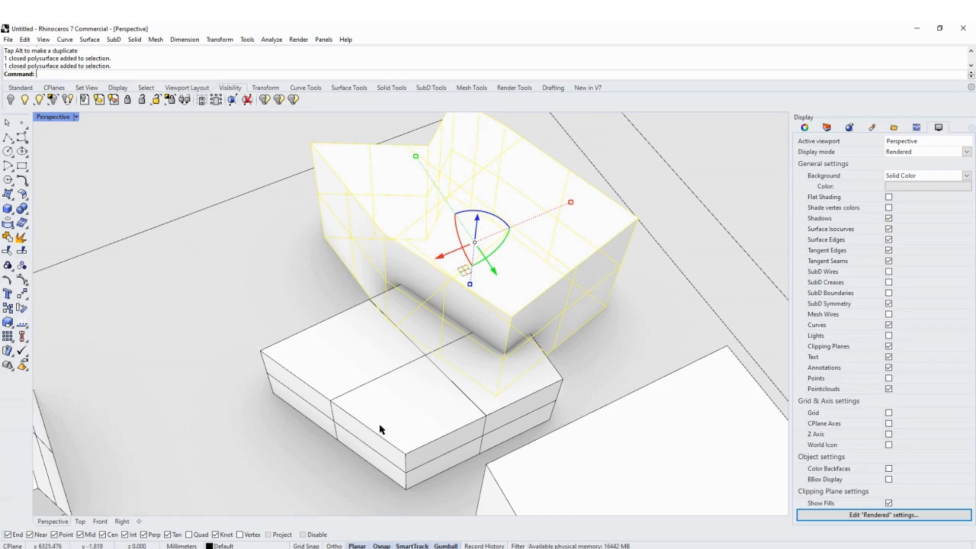
left_click_drag(383, 422, 369, 436)
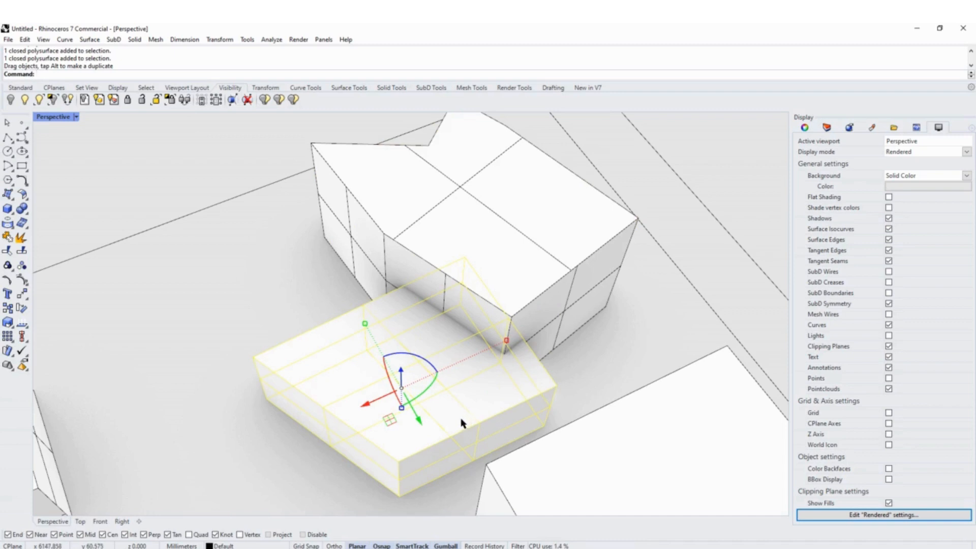
key("ctrl+z")
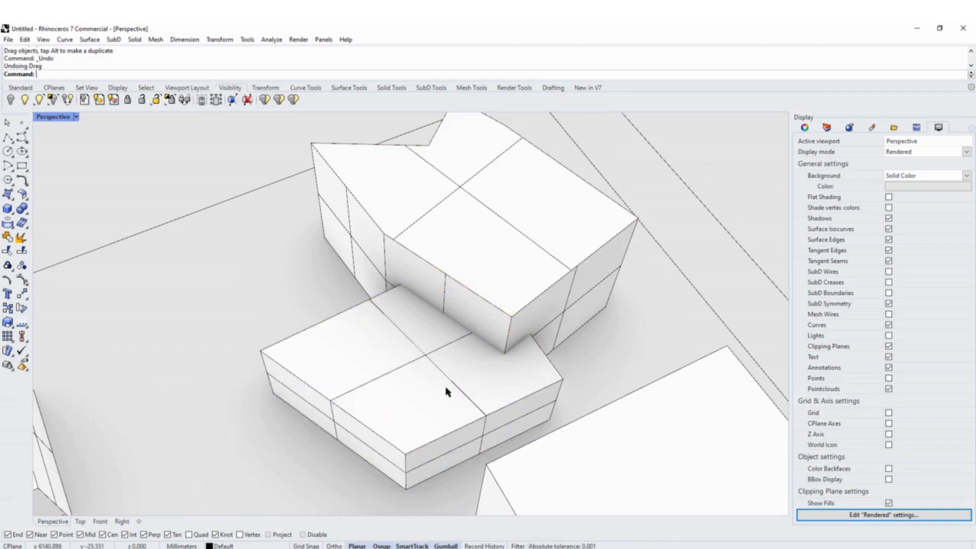
Boolean-difference the low block from the notched block, keeping the cutting solid with DeleteInput set to No.
left_click(504, 282)
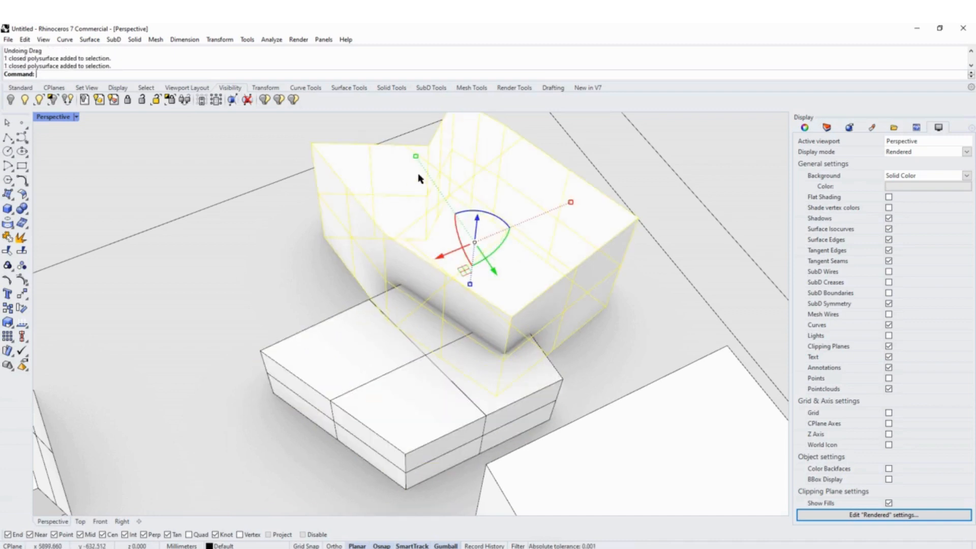
type("bd")
key("Return")
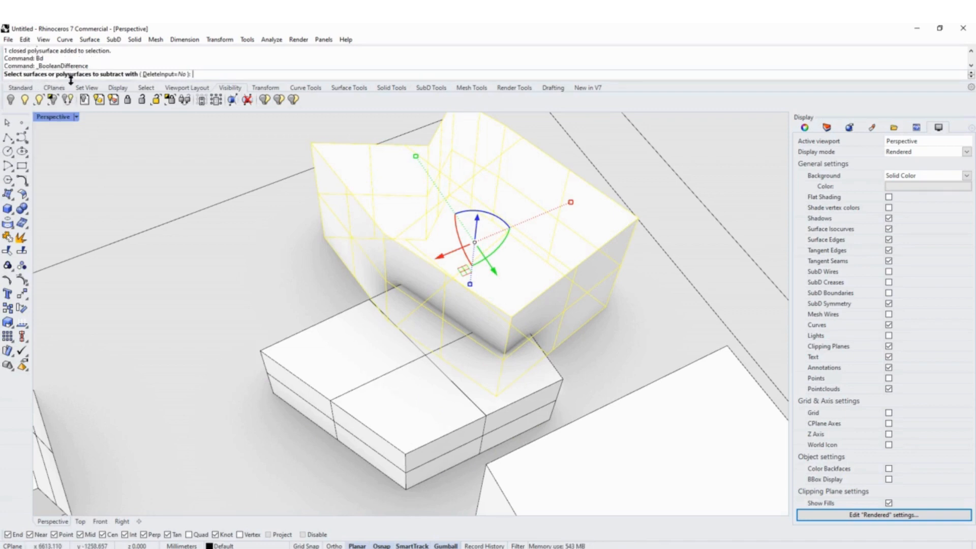
left_click(348, 375)
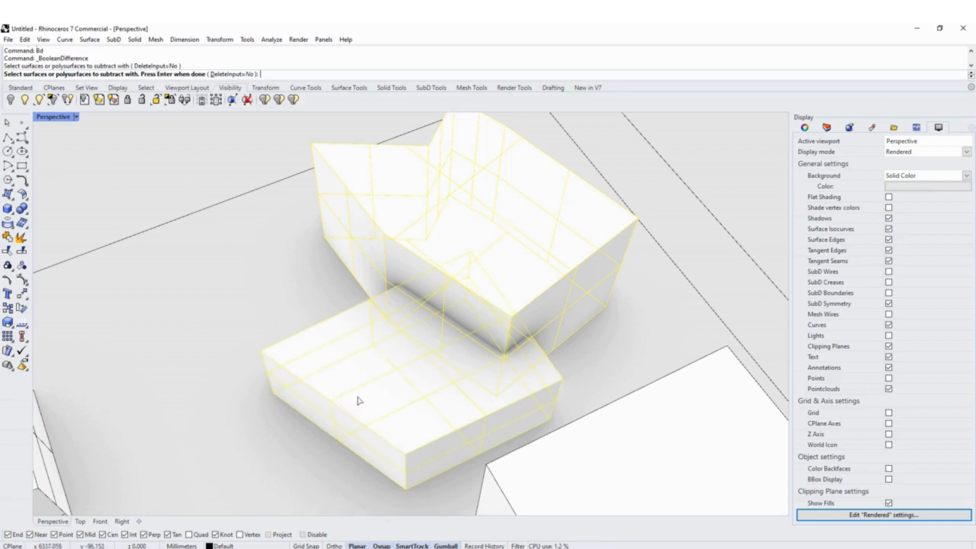
key("Return")
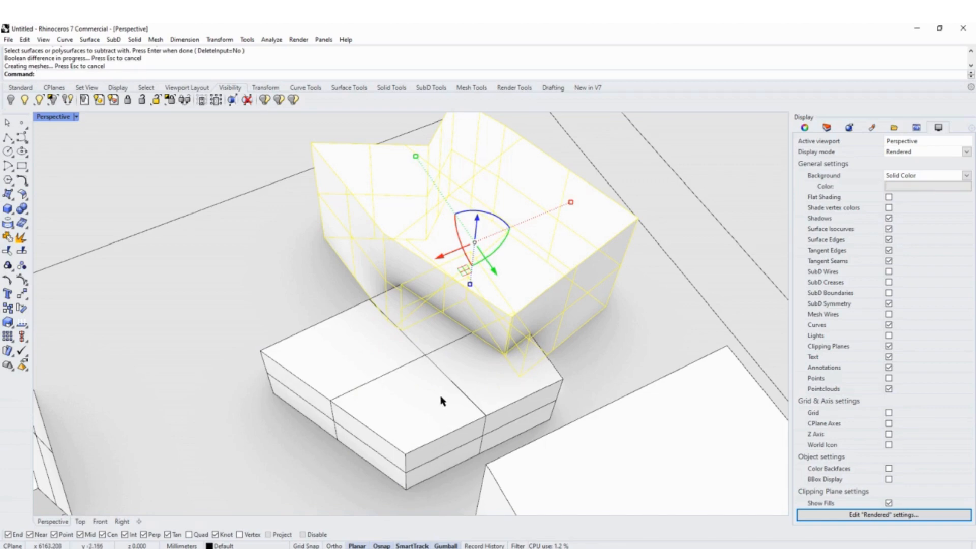
Move the low block freehand in the XY plane with the gumball, clear of the notched block, to expose the cut.
right_click_drag(415, 409, 342, 407)
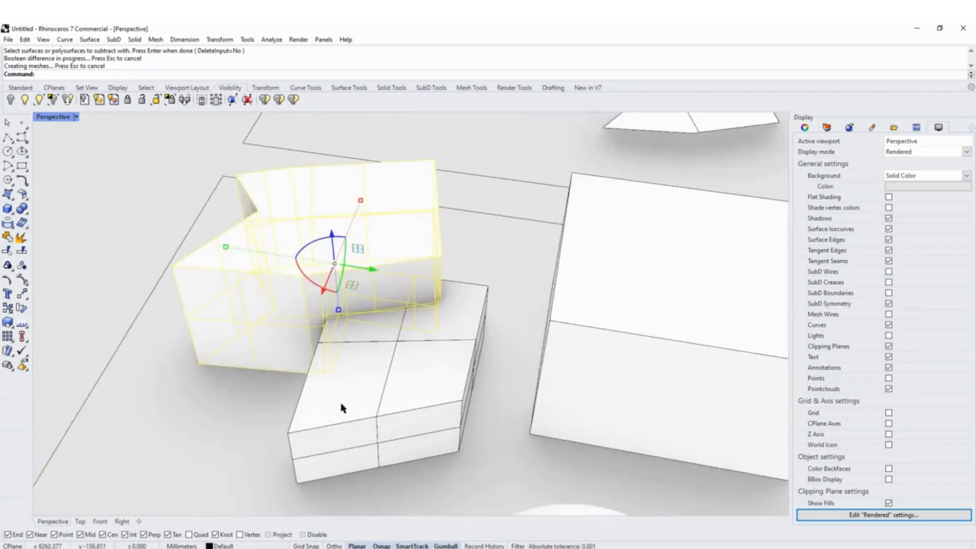
scroll(345, 402, "up", 1)
key("Escape")
left_click(363, 214)
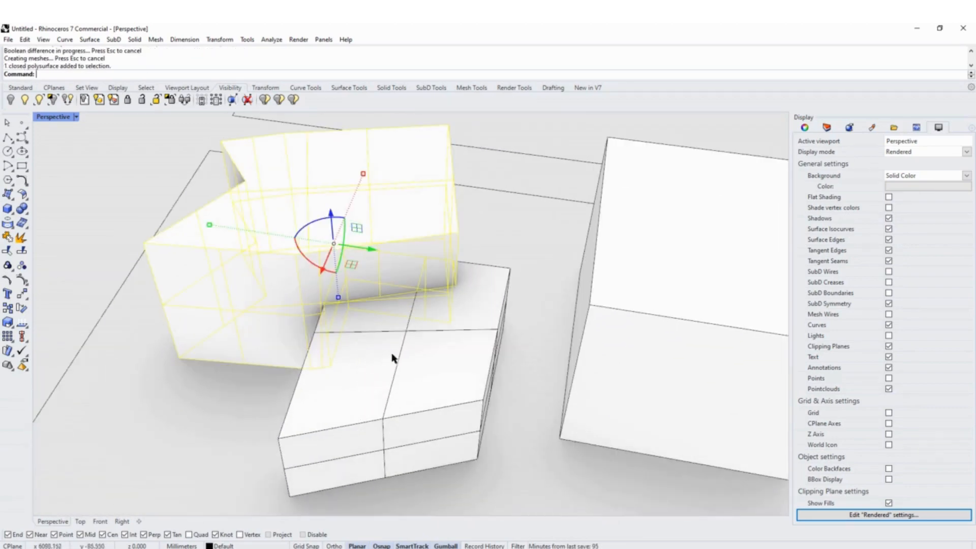
scroll(391, 357, "down", 2)
left_click(422, 354)
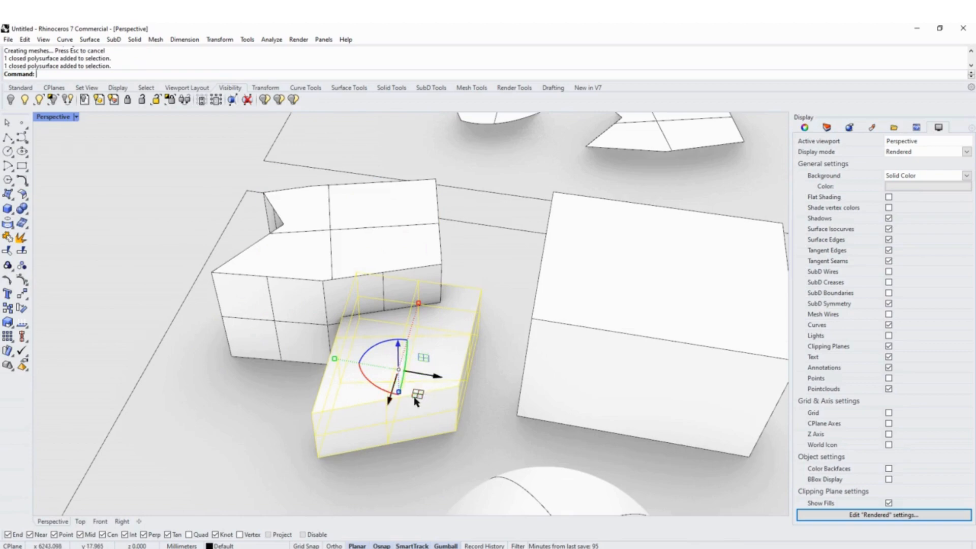
left_click_drag(414, 398, 127, 421)
scroll(409, 389, "up", 2)
right_click_drag(409, 389, 364, 396)
scroll(355, 408, "down", 2)
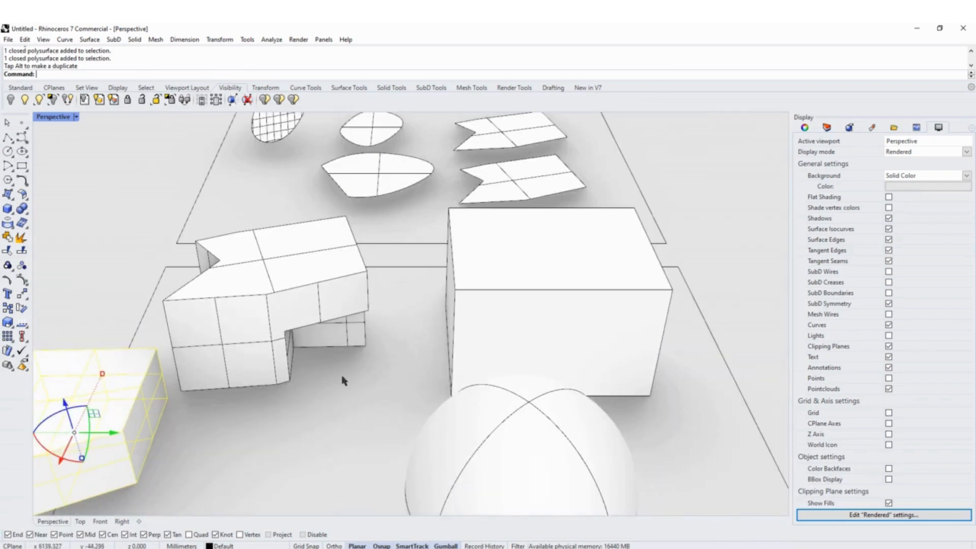
Duplicate a notched planar surface from the surfaces frame into the solids frame, beyond the sphere, with the gumball's plane handle.
scroll(287, 445, "down", 3)
right_click_drag(232, 369, 299, 414)
scroll(305, 407, "up", 2)
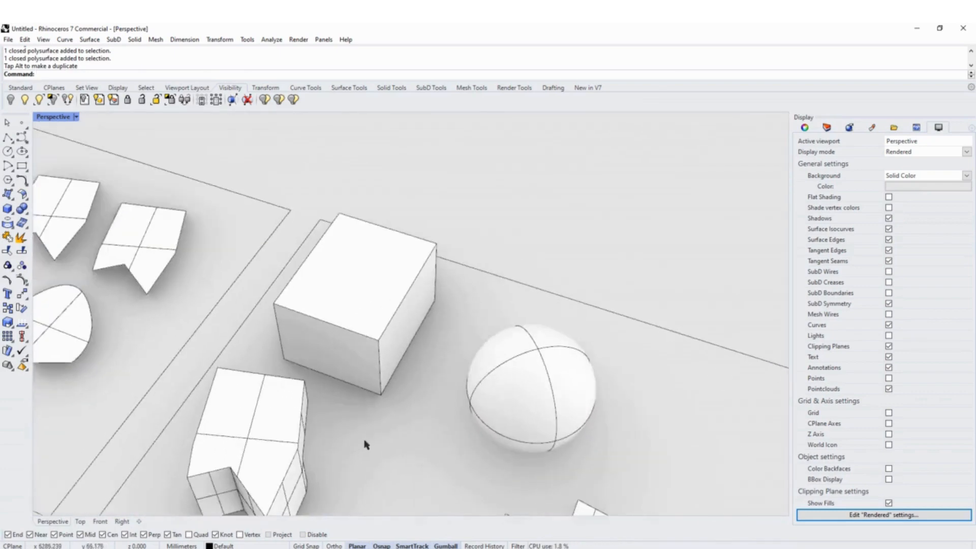
right_click_drag(365, 444, 351, 397)
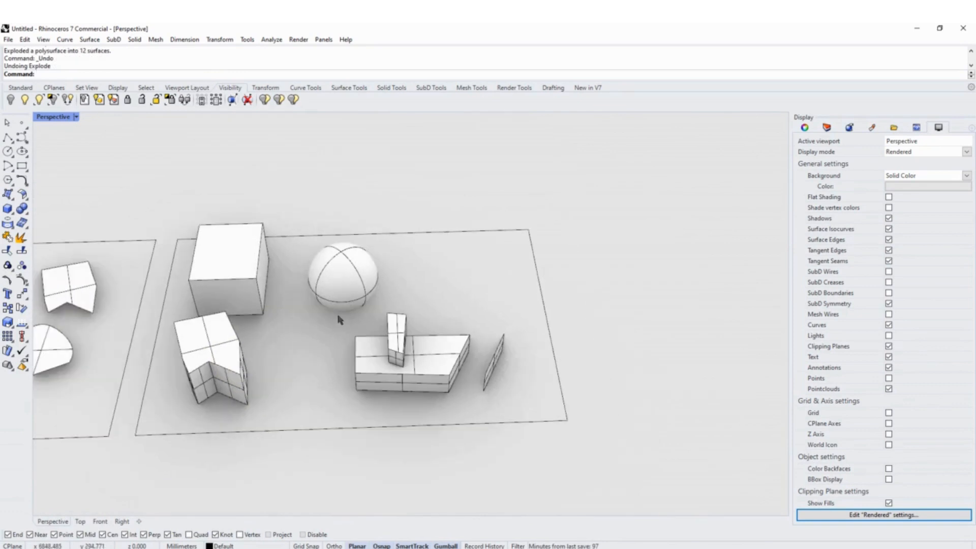
scroll(339, 319, "down", 2)
right_click_drag(285, 359, 525, 337)
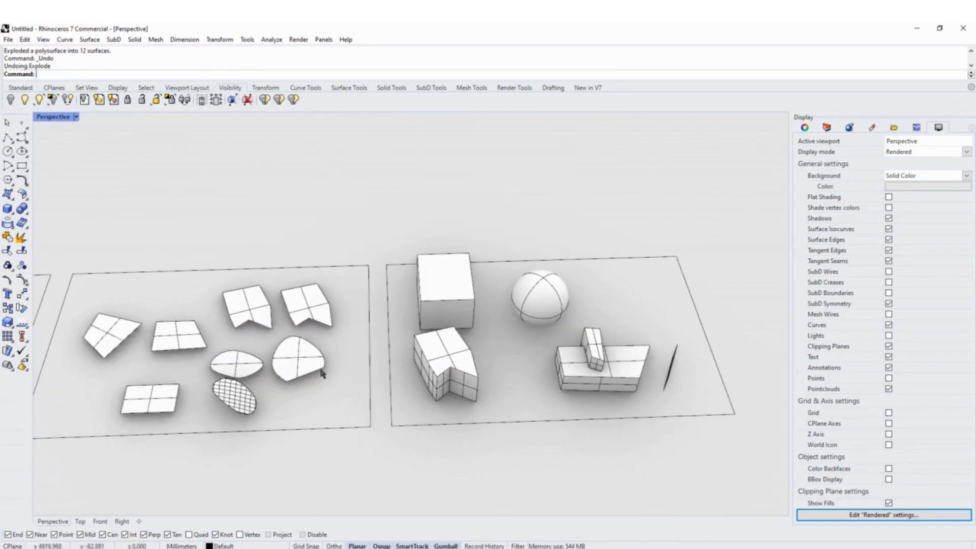
left_click(251, 311)
right_click_drag(430, 287, 348, 274)
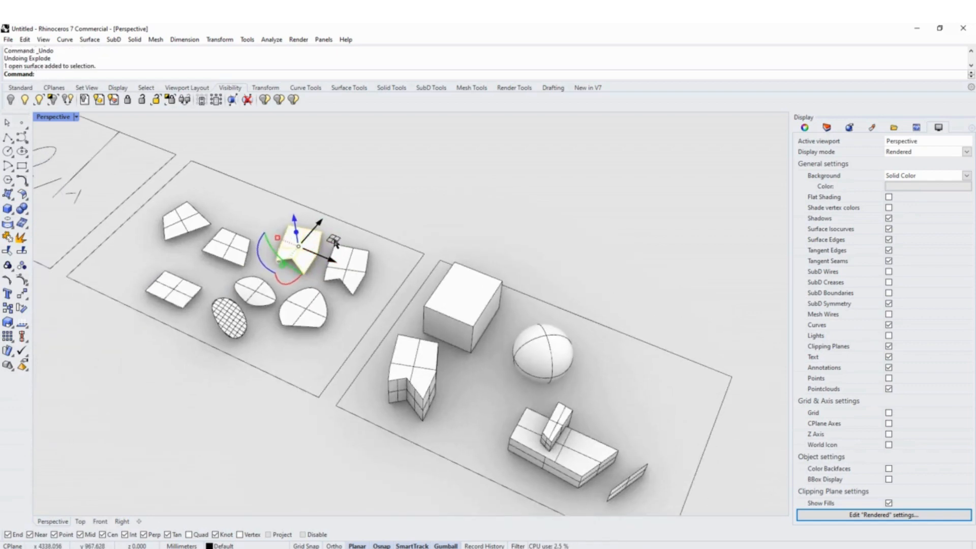
left_click_drag(333, 239, 649, 370)
right_click_drag(649, 370, 543, 345, "shift")
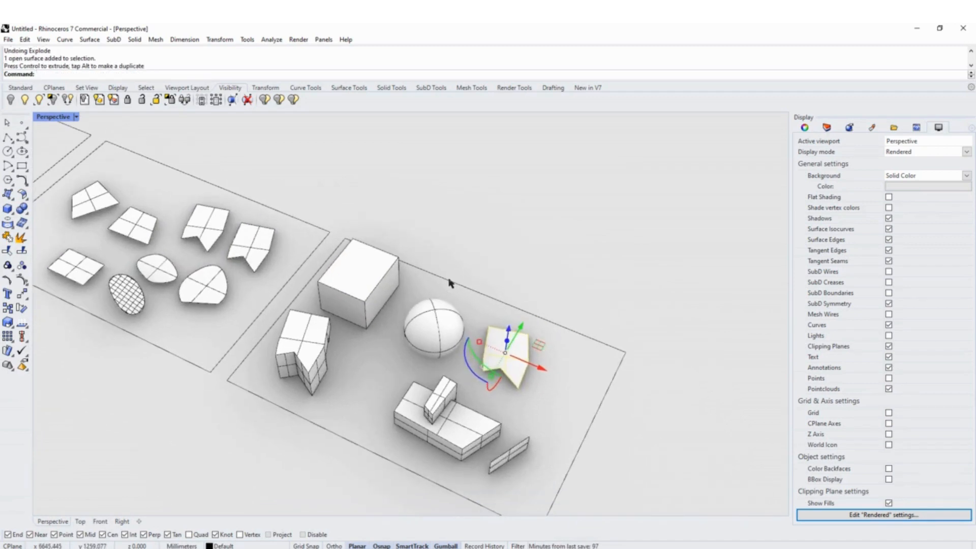
Extrude the copied notched surface upward freehand into a closed solid with ExtrudeSrf, with Solid set to Yes.
type("ExtrudeCrv")
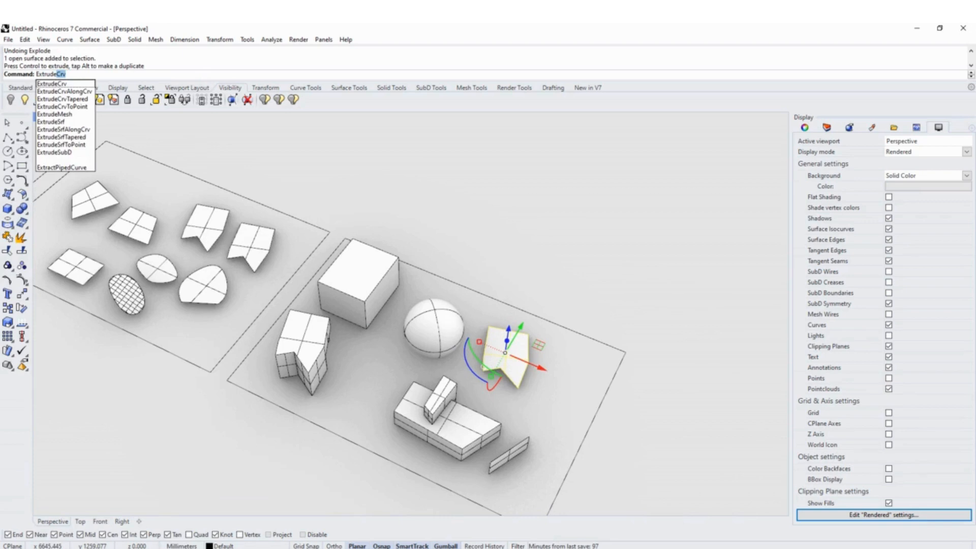
left_click(70, 122)
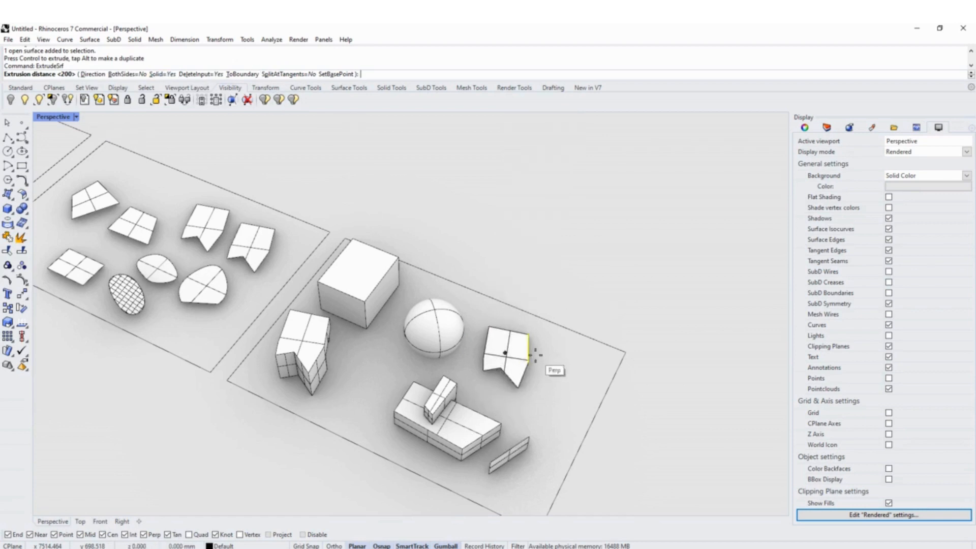
scroll(535, 355, "up", 4)
right_click_drag(533, 350, 571, 318)
scroll(535, 318, "up", 5)
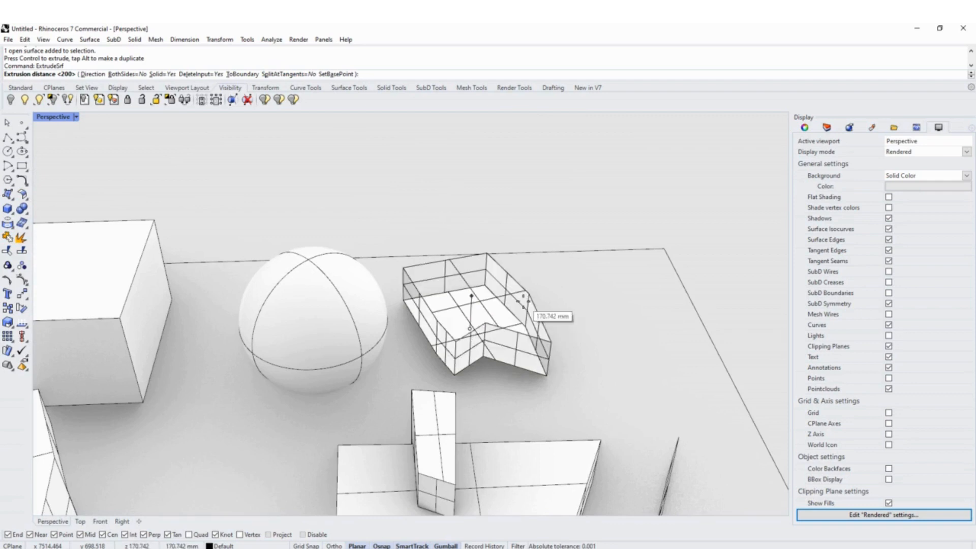
left_click(534, 279)
scroll(540, 305, "down", 5)
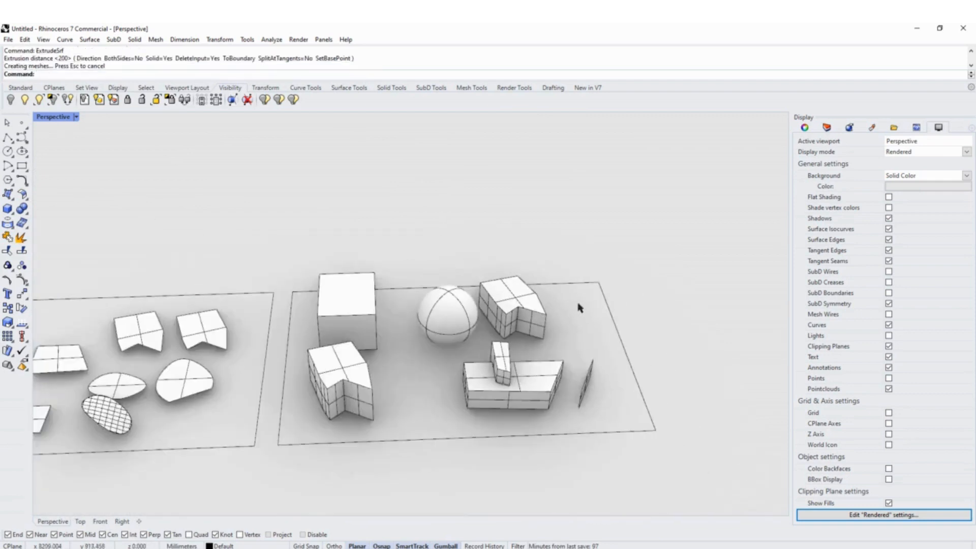
Examine the extruded notched solid and its neighbours from several angles, and try sub-selecting one of its upper edges.
right_click_drag(579, 307, 522, 353)
scroll(518, 352, "down", 6)
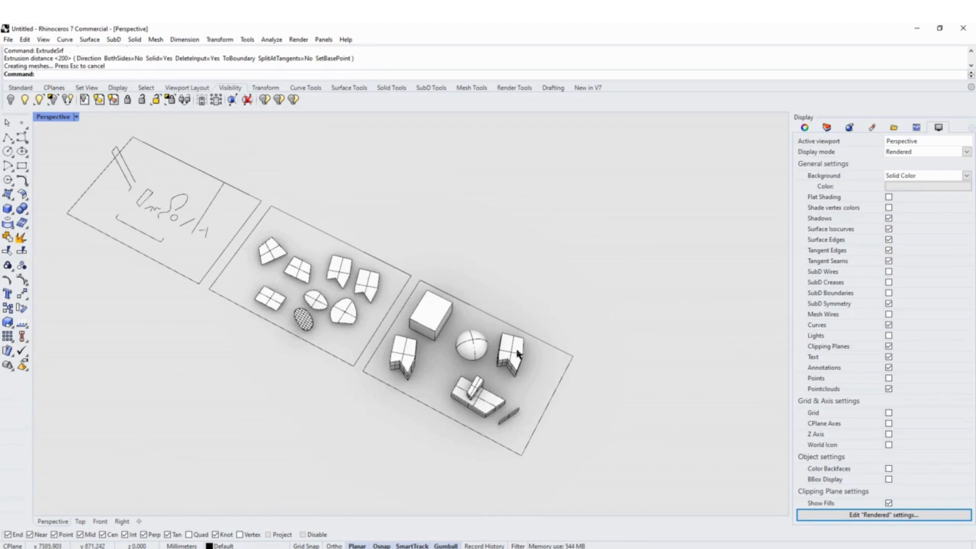
scroll(518, 352, "up", 5)
scroll(435, 483, "up", 4)
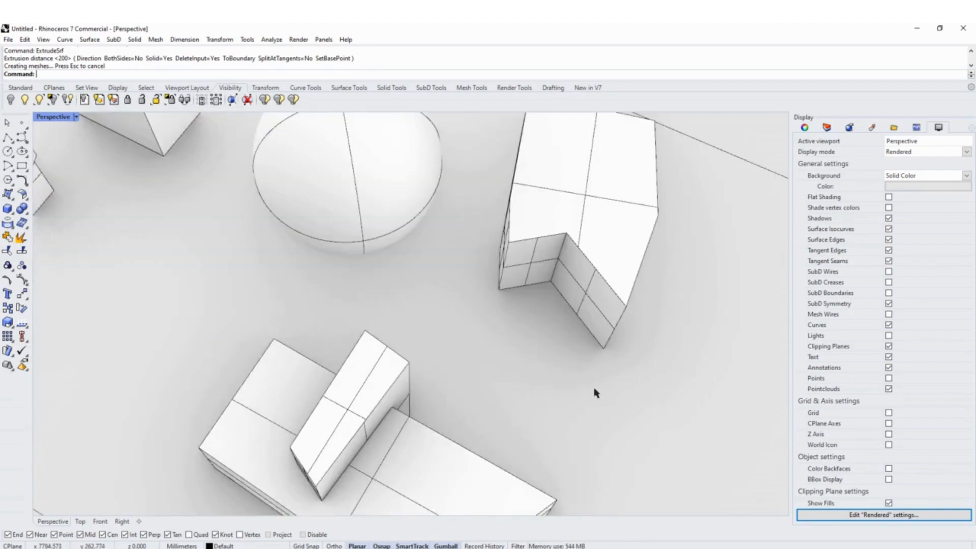
right_click_drag(595, 393, 330, 327)
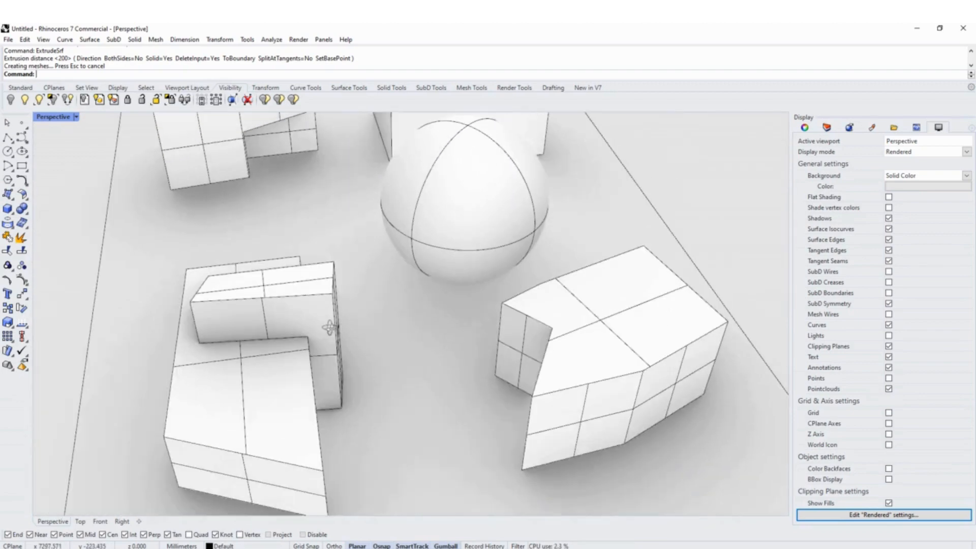
right_click_drag(252, 318, 376, 365)
right_click_drag(412, 262, 348, 271, "shift")
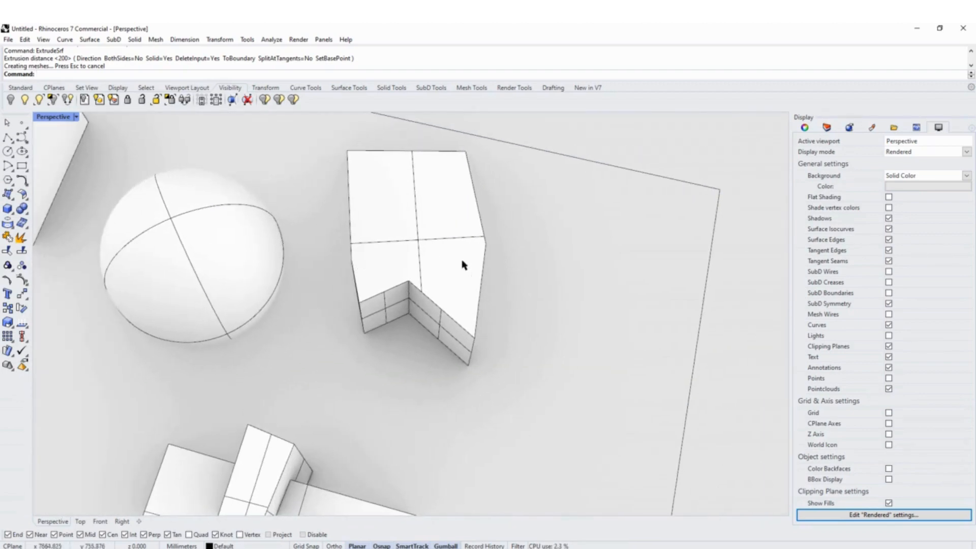
left_click(483, 275)
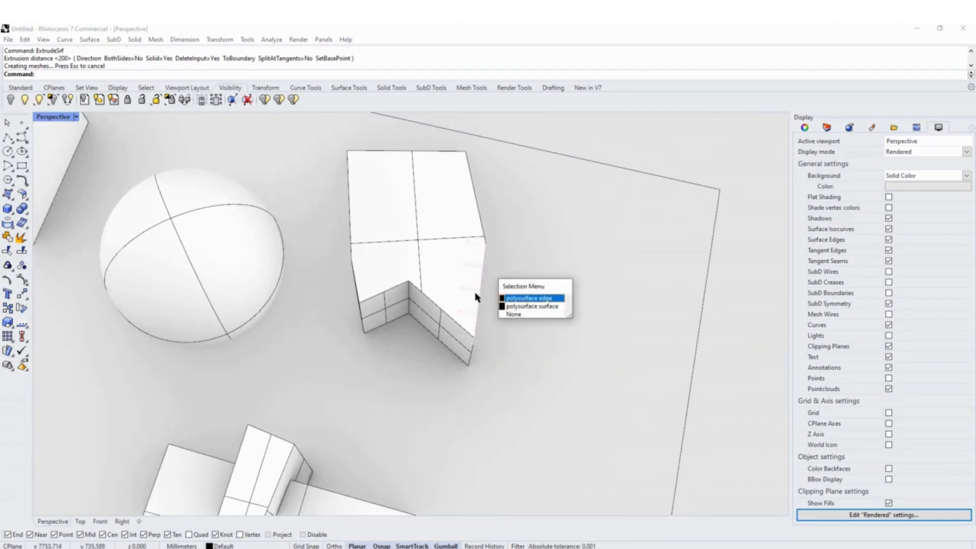
left_click(563, 251)
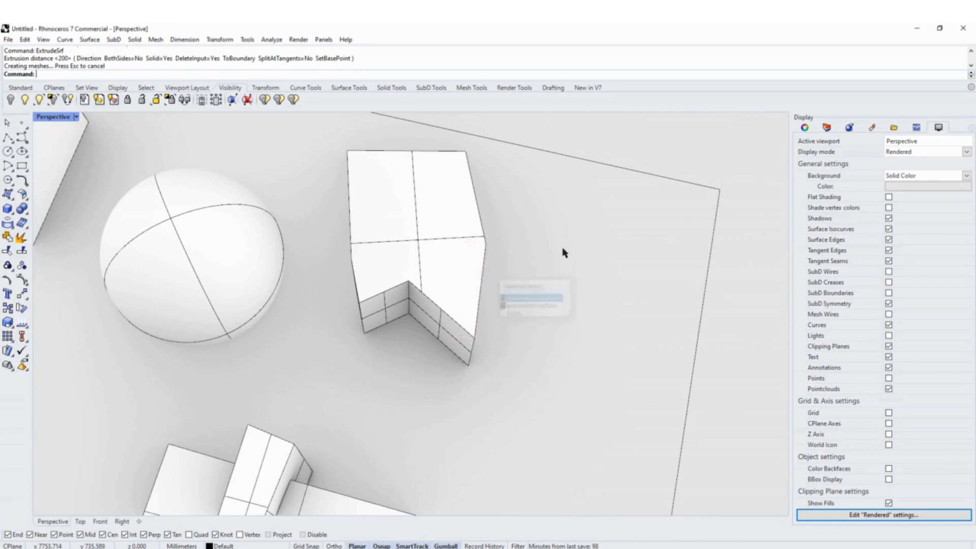
Sub-select the polysurface edge along the notched solid's upper outer side and pull a copy of it outward as a separate curve.
right_click_drag(563, 252, 466, 277)
scroll(478, 295, "up", 4)
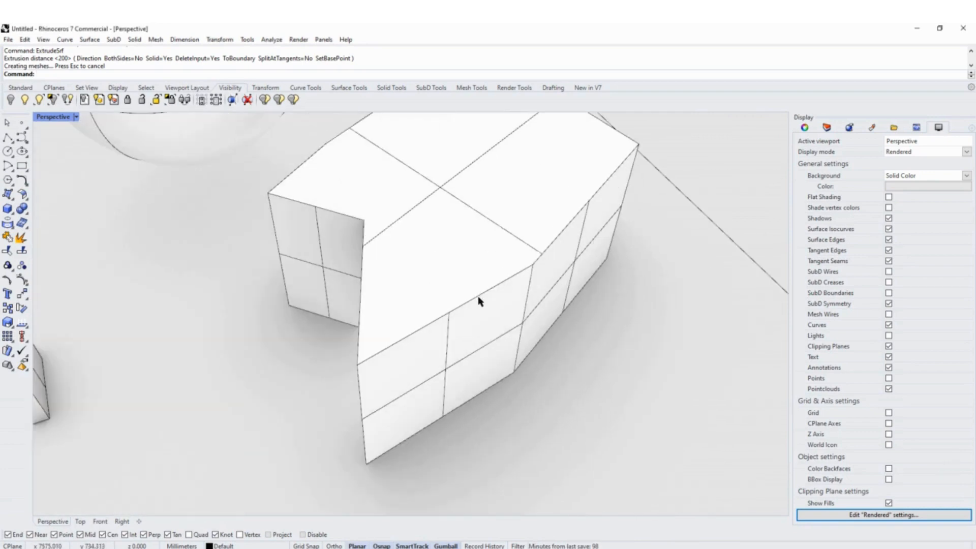
left_click(482, 295)
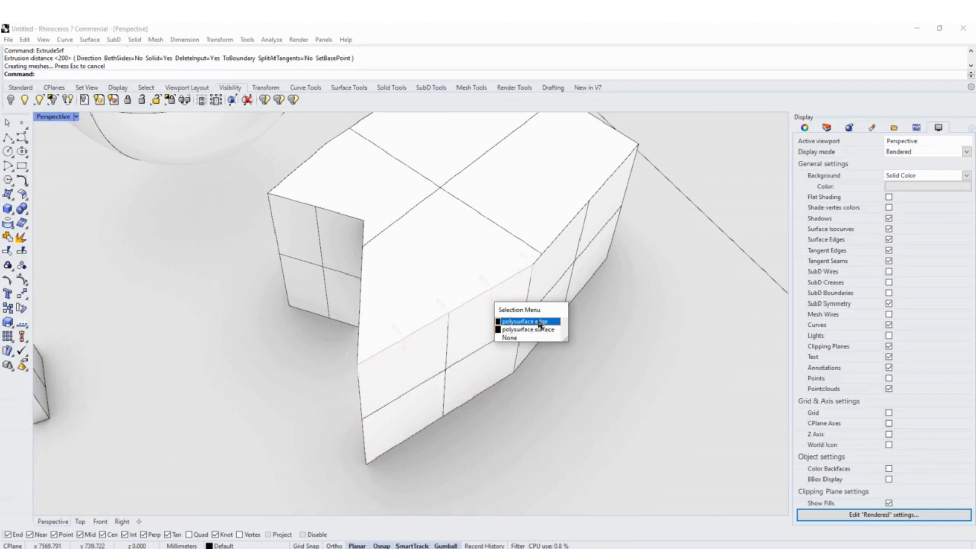
left_click_drag(545, 311, 597, 284)
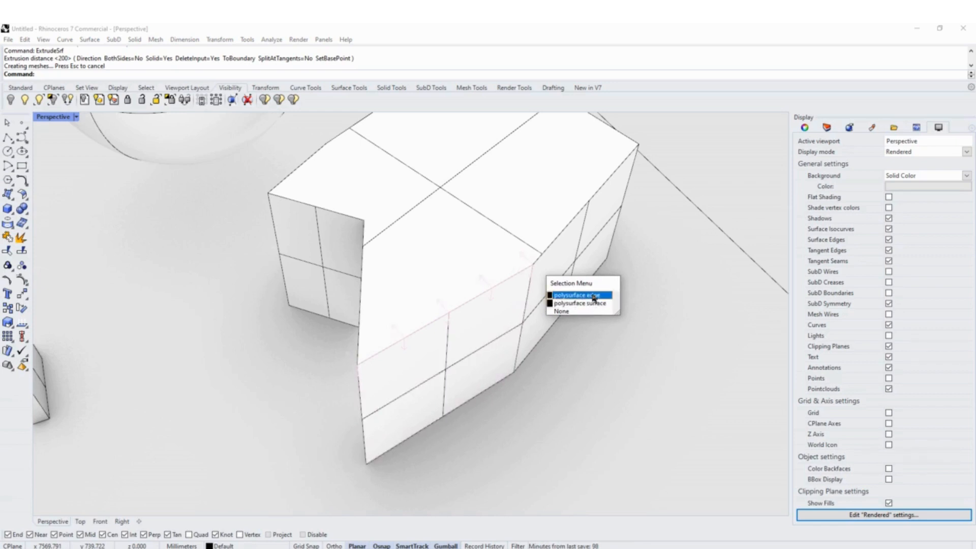
left_click(593, 299)
right_click_drag(572, 300, 553, 329)
left_click_drag(559, 276, 609, 279)
scroll(465, 283, "down", 3)
right_click_drag(464, 283, 528, 238)
left_click_drag(557, 232, 582, 245)
Run ExtrudeCrv on the copied edge curve and set its Direction along the frame's border, from a point on it to the corner.
scroll(540, 311, "down", 6)
mouse_move(543, 310)
right_mouse_down()
mouse_move(588, 318)
mouse_move(529, 353)
mouse_move(553, 305)
right_mouse_up()
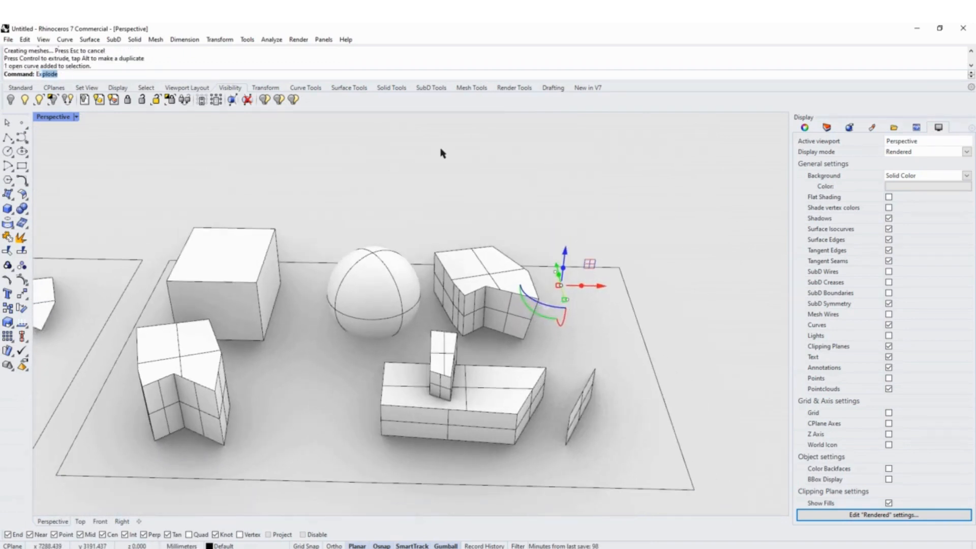
key("Return")
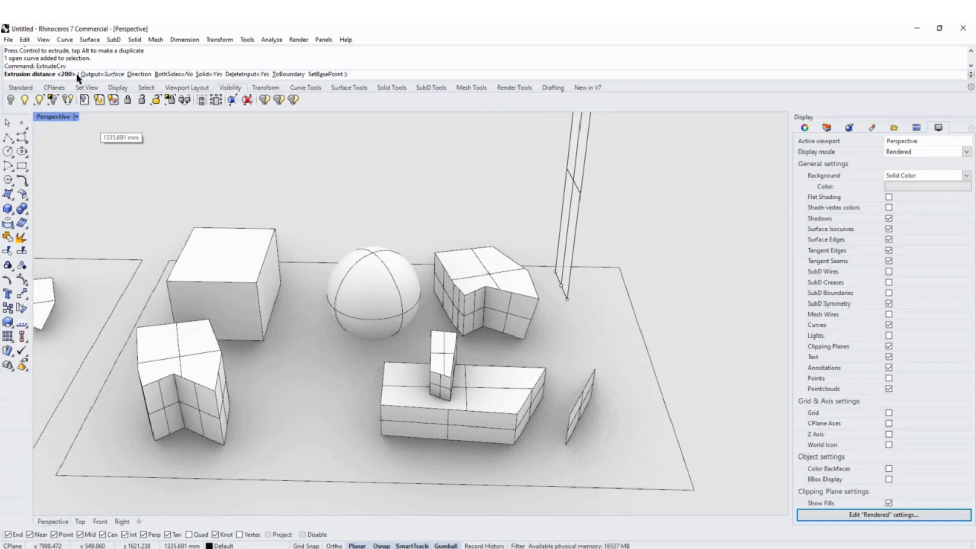
left_click(140, 76)
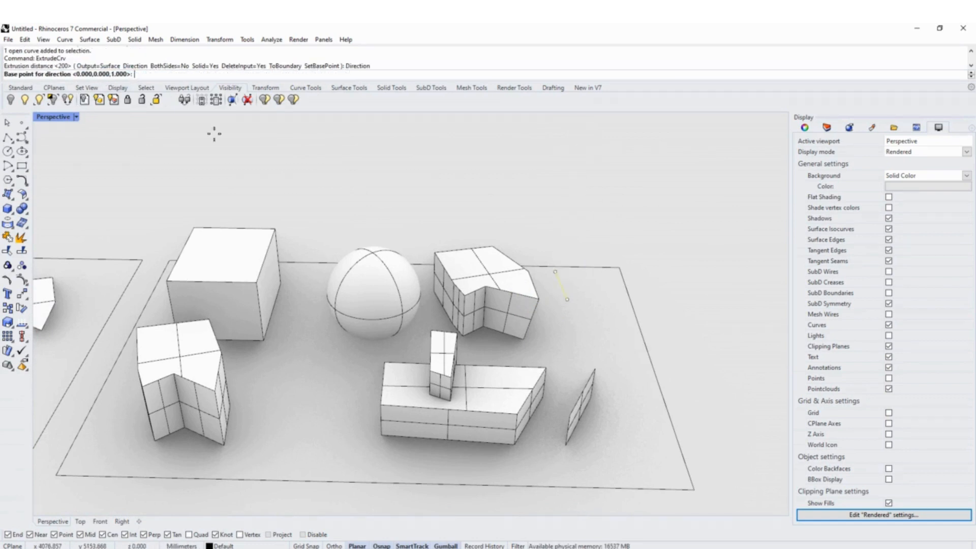
right_click_drag(579, 322, 532, 333)
right_click_drag(551, 286, 488, 351, "shift")
scroll(479, 333, "up", 4)
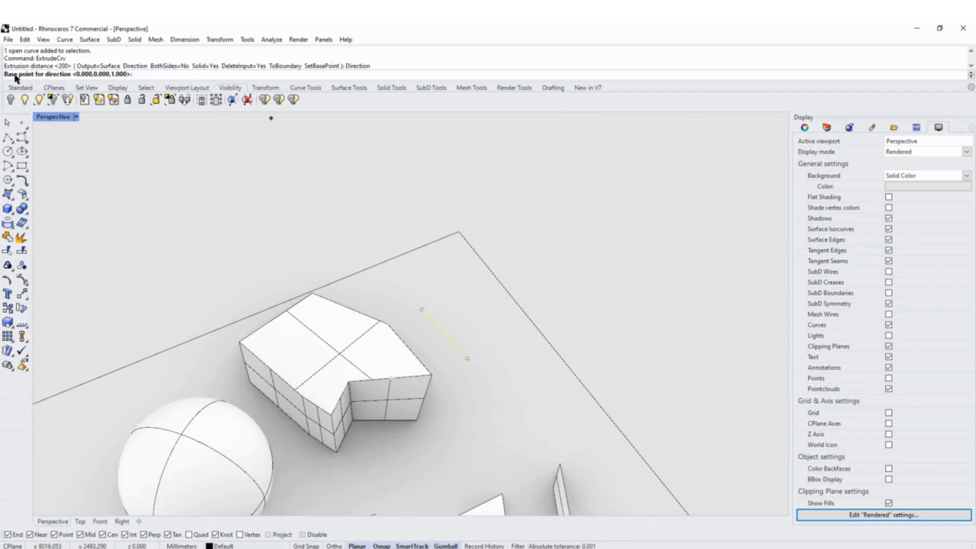
left_click(390, 257)
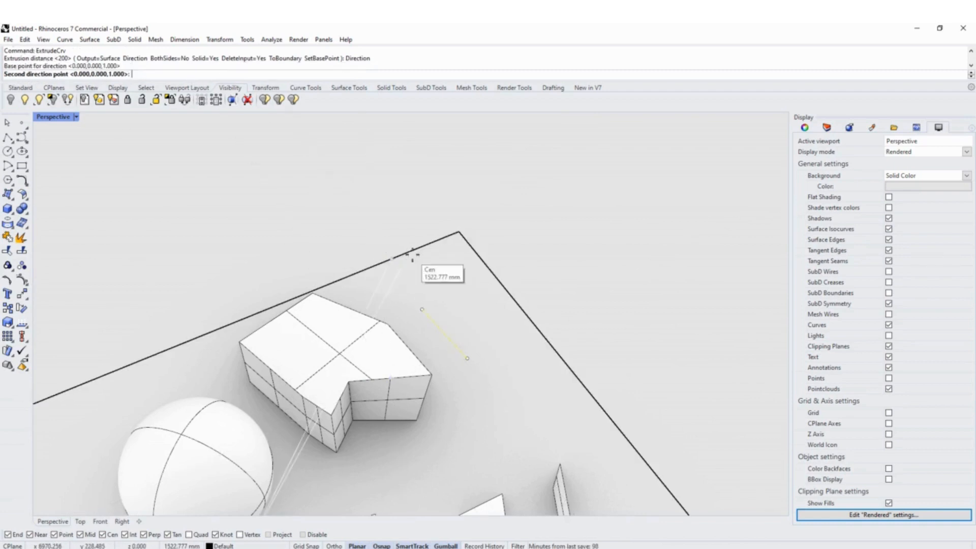
left_click(458, 228)
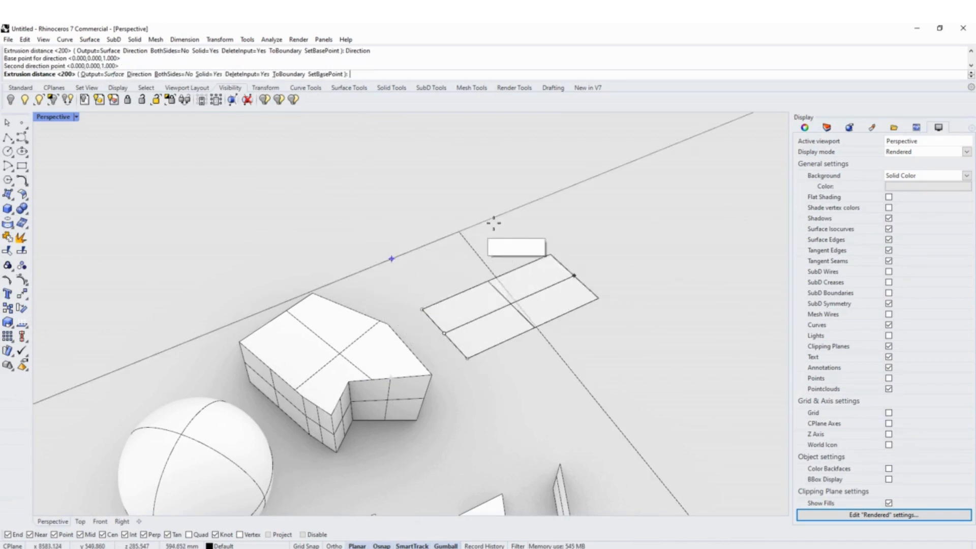
Set the curve's extrusion distance freehand so the flat surface extends past the frame's border.
scroll(533, 254, "down", 3)
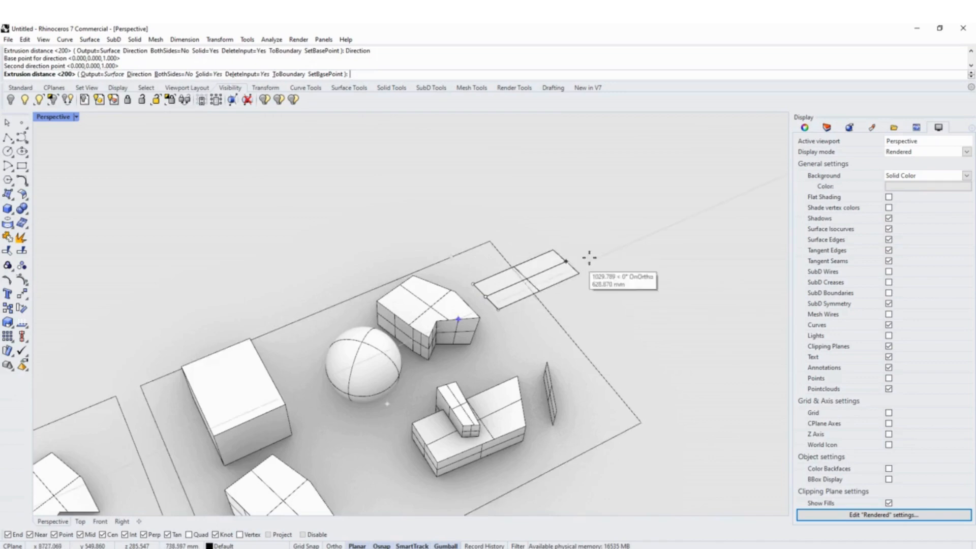
scroll(561, 279, "up", 4)
left_click(593, 264)
scroll(473, 322, "down", 5)
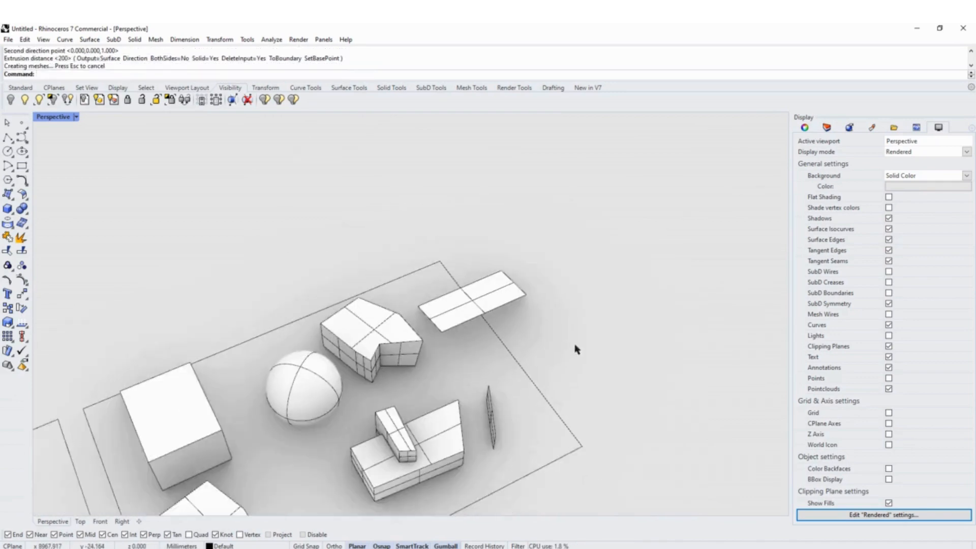
Move the flat extruded surface inside the frame, beside the notched side of the extruded solid.
right_click_drag(578, 349, 499, 367)
scroll(423, 343, "up", 6)
left_click(496, 341)
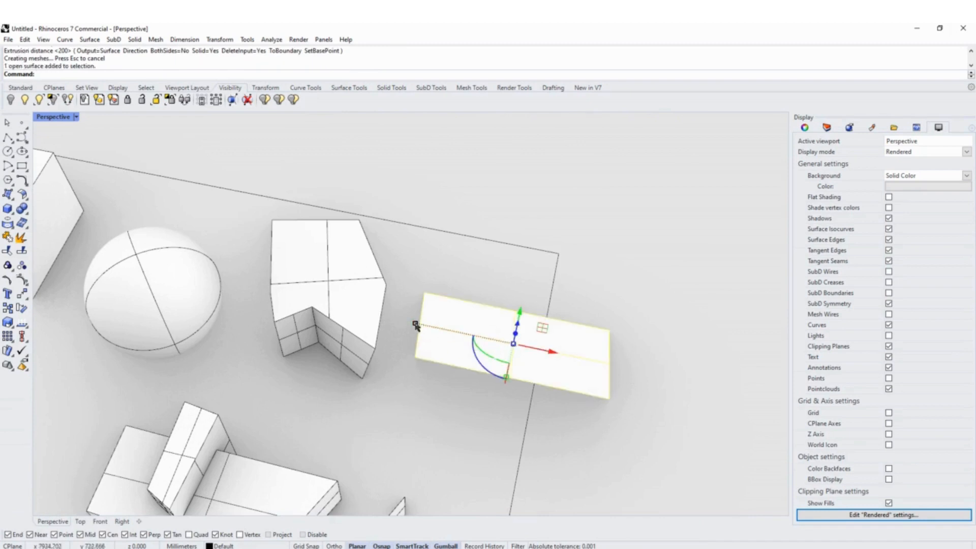
left_click_drag(435, 332, 271, 401)
scroll(353, 420, "up", 4)
right_click_drag(353, 420, 395, 321)
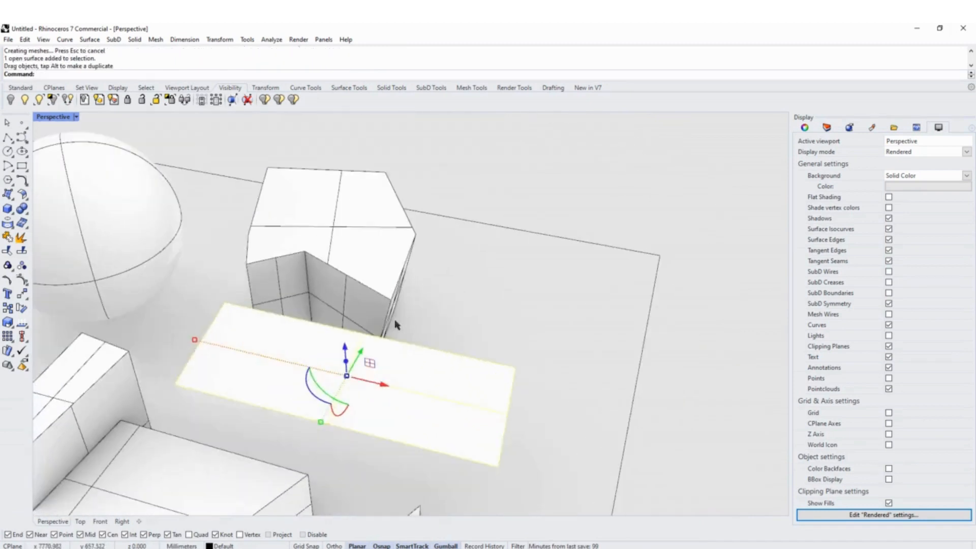
scroll(389, 319, "down", 6)
key("Escape")
Examine the flat surface, the notched solid and the other objects up close, and compare all three framed groups from farther away.
mouse_move(413, 252)
right_mouse_down()
mouse_move(405, 261)
mouse_move(412, 189)
mouse_move(421, 247)
right_mouse_up()
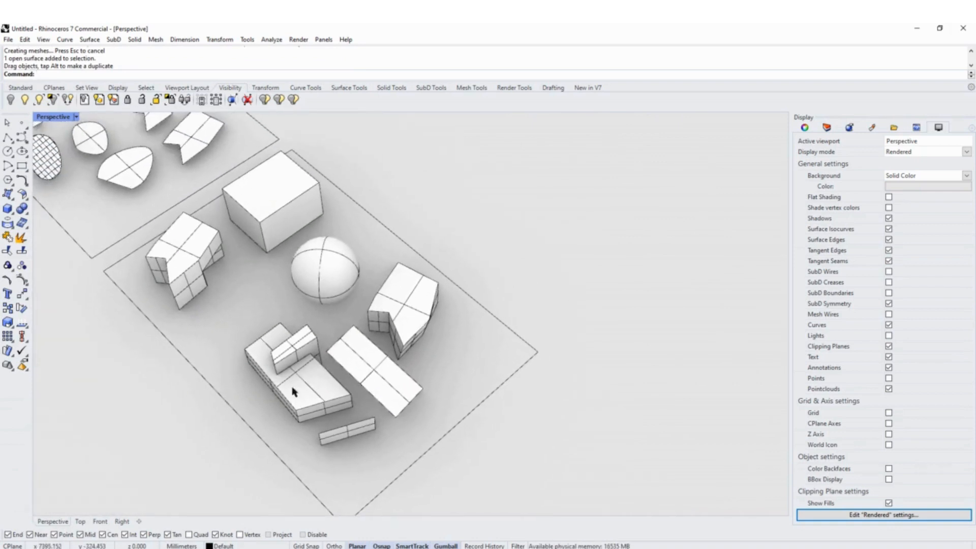
scroll(304, 366, "up", 5)
scroll(343, 345, "down", 5)
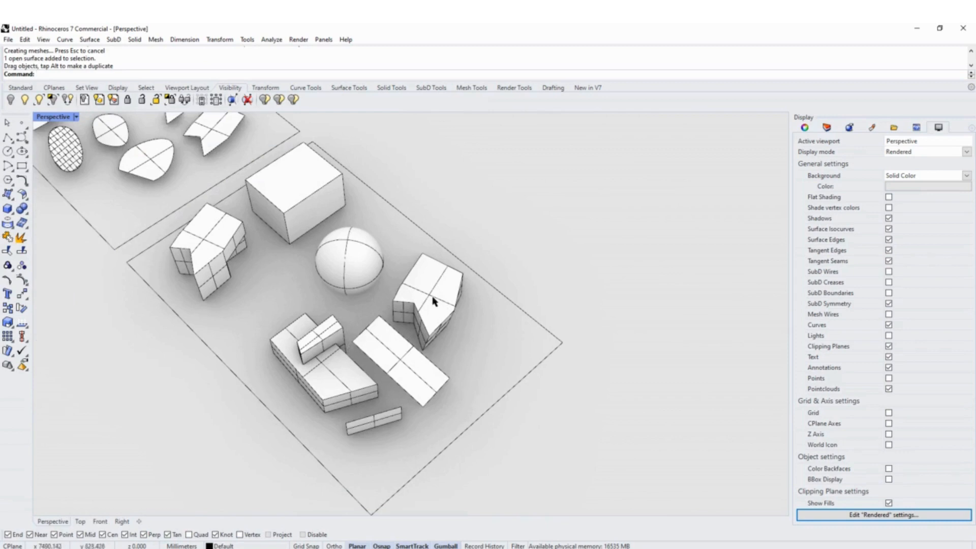
scroll(401, 315, "down", 1)
scroll(414, 326, "up", 5)
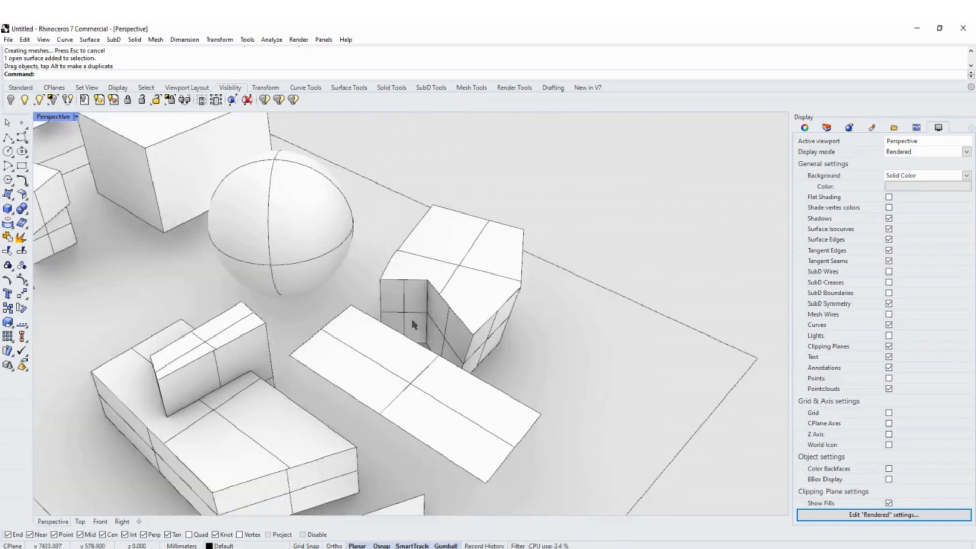
left_click(395, 350)
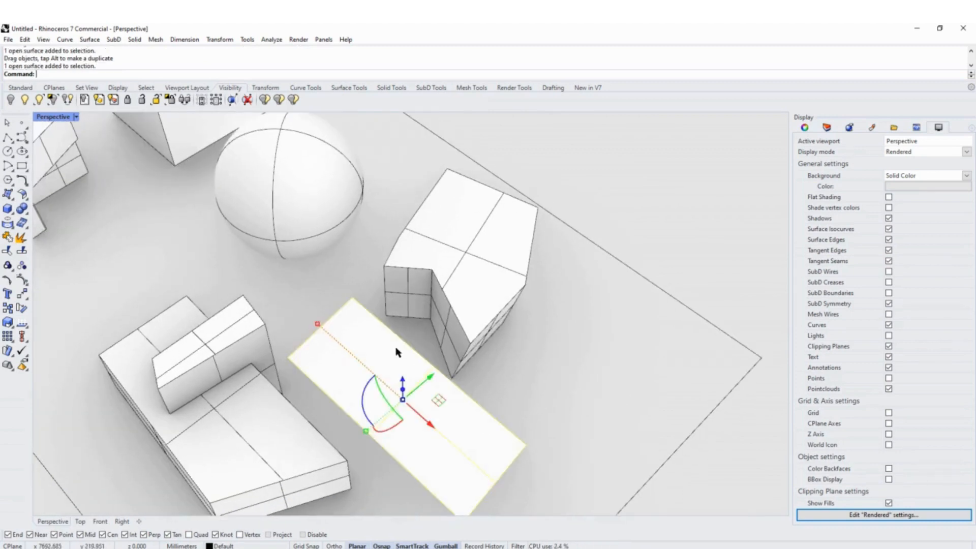
key("Escape")
left_click(473, 244)
right_click_drag(474, 245, 453, 357)
scroll(452, 359, "down", 6)
right_click_drag(418, 408, 511, 333)
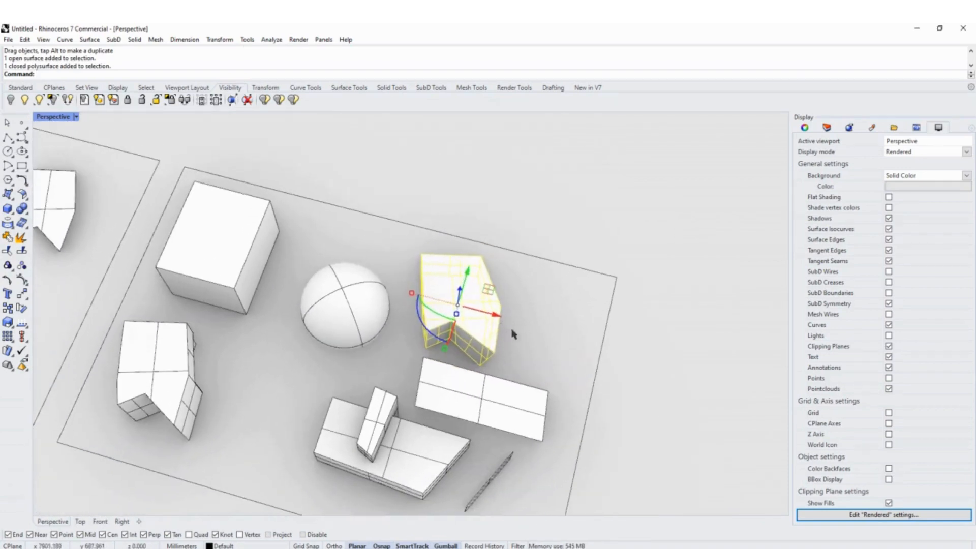
scroll(512, 324, "down", 4)
right_click_drag(463, 408, 465, 373)
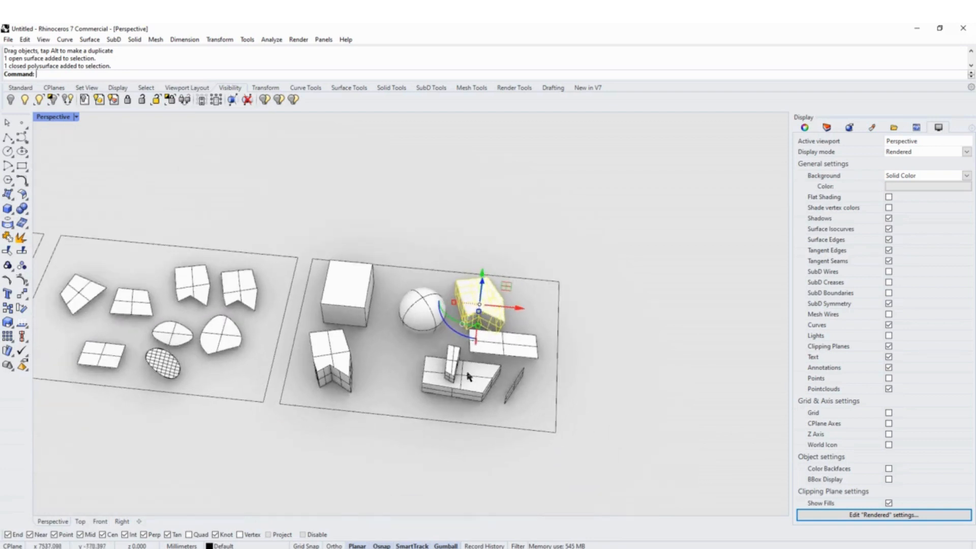
right_click_drag(444, 317, 544, 358, "shift")
scroll(545, 358, "down", 4)
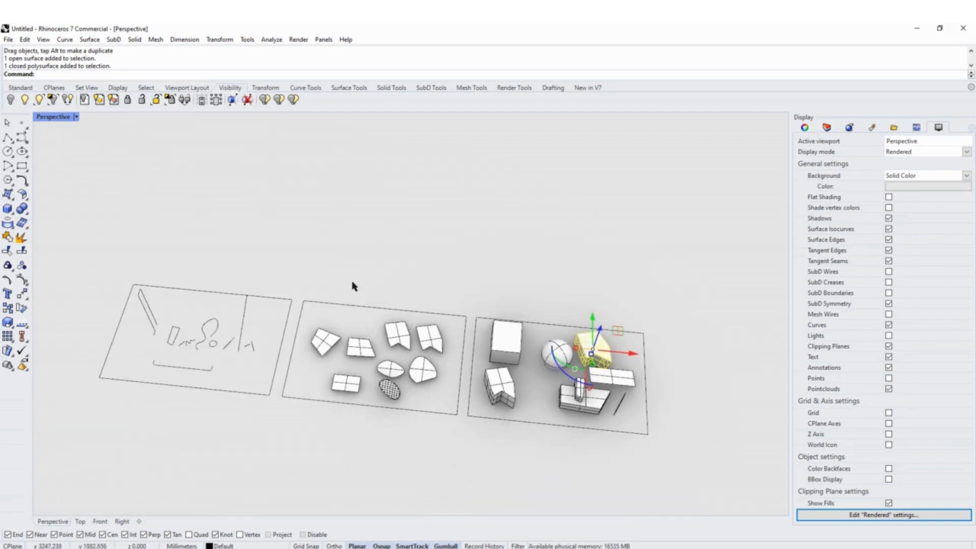
left_click(494, 269)
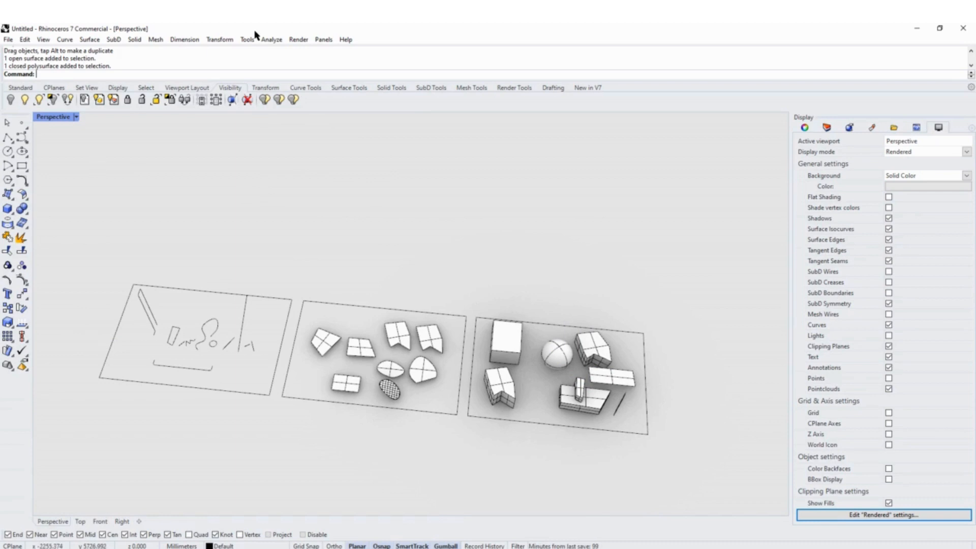
Place a Dot annotation reading "curves" above the frame that holds the curves.
type("ot")
key("Return")
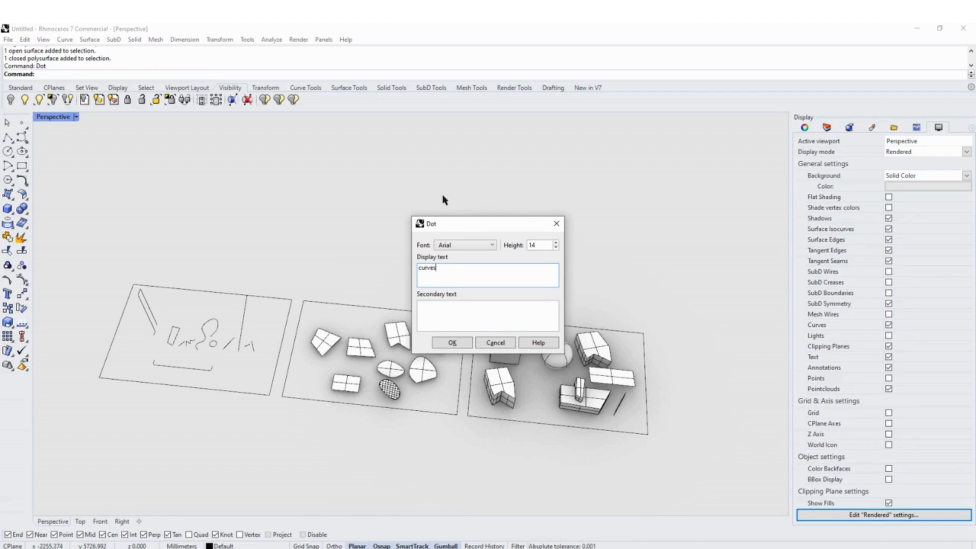
left_click(450, 343)
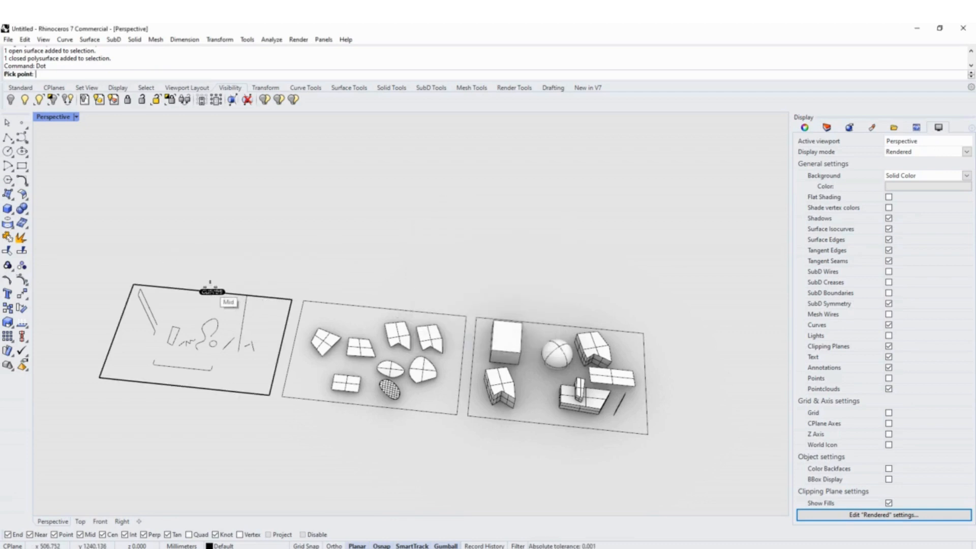
left_click(212, 292)
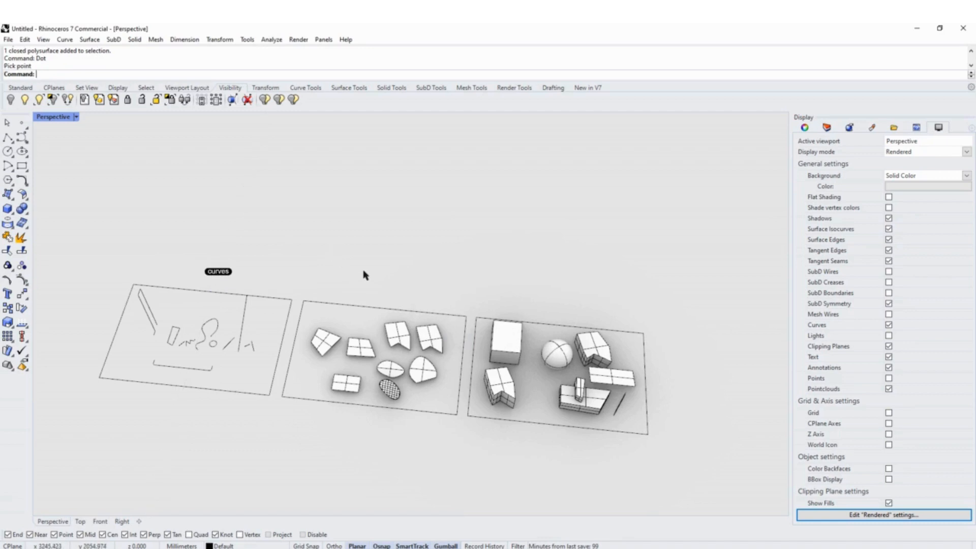
Place another Dot annotation reading "surfaces" above the middle frame with the flat surfaces.
key("Return")
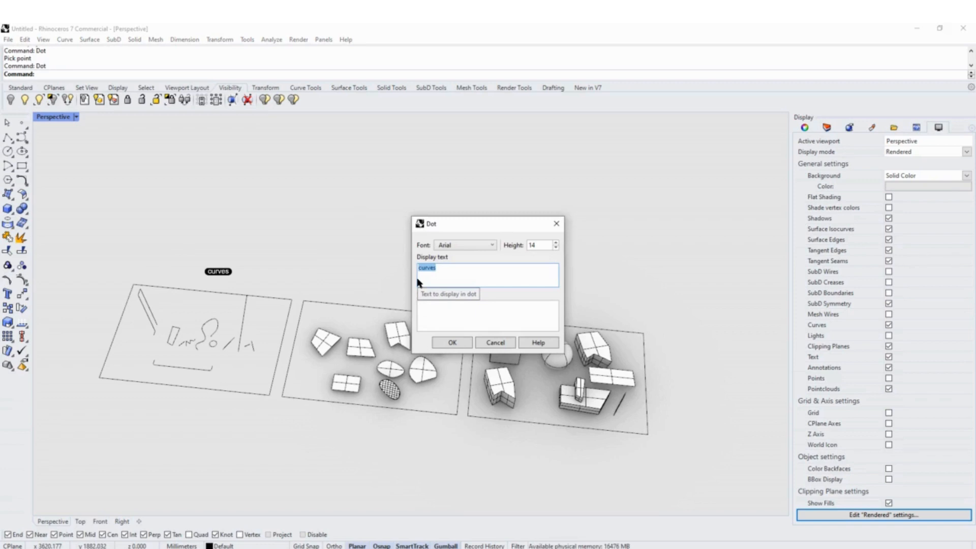
type("surfac")
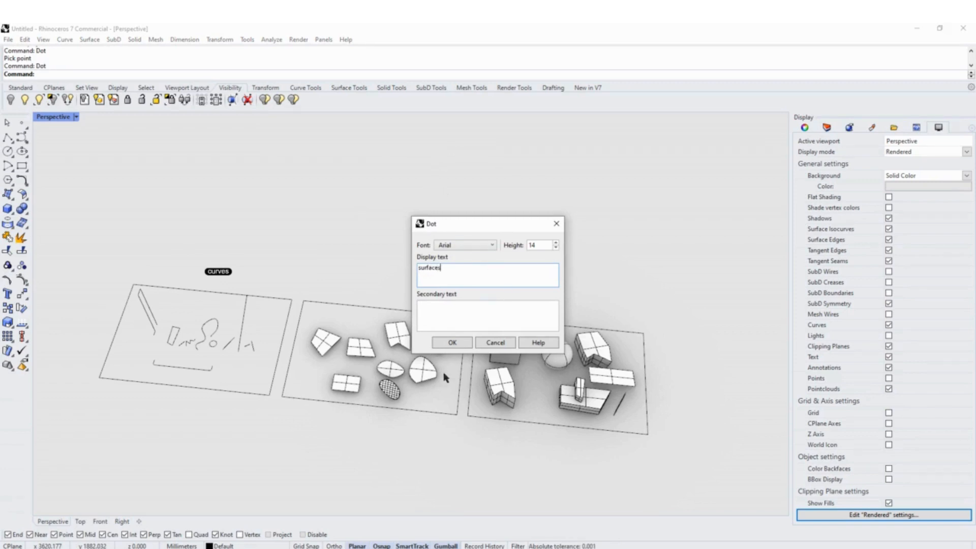
left_click(451, 342)
left_click(394, 284)
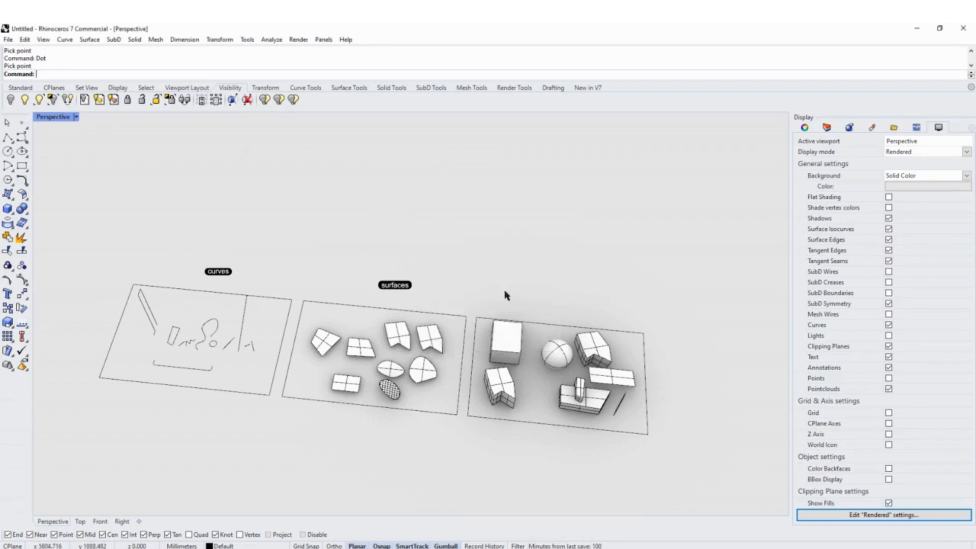
Place a third Dot annotation reading "solids" above the frame with the box, sphere and extruded solids.
key("Return")
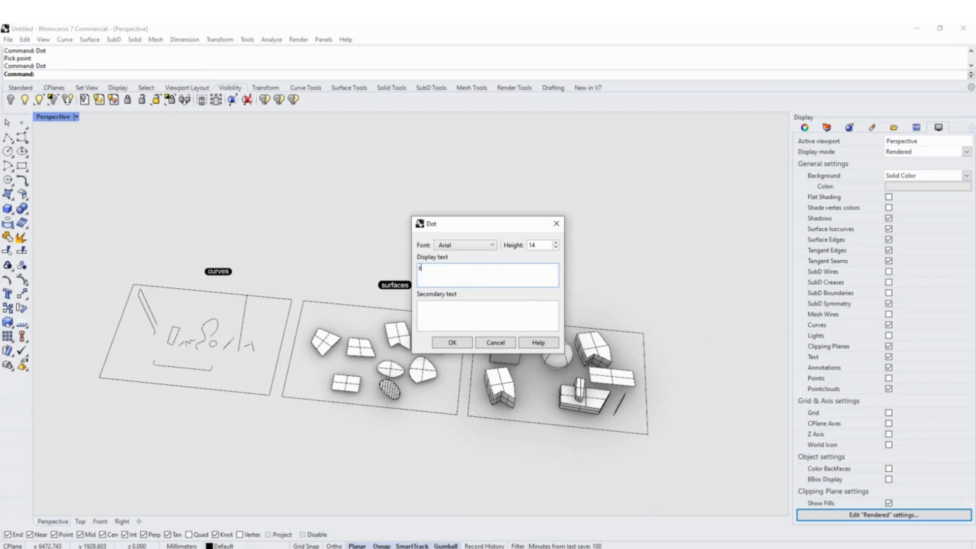
type("solids")
left_click(456, 342)
left_click(562, 298)
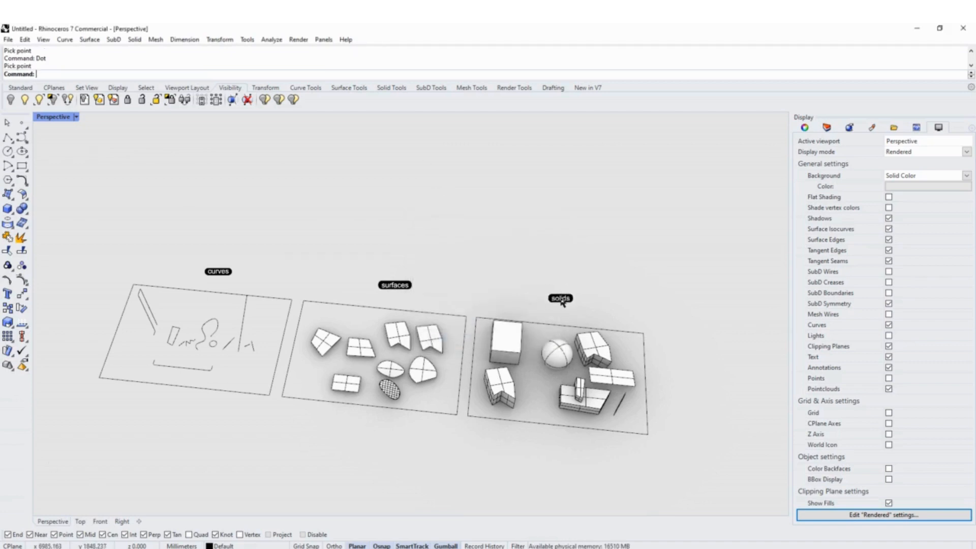